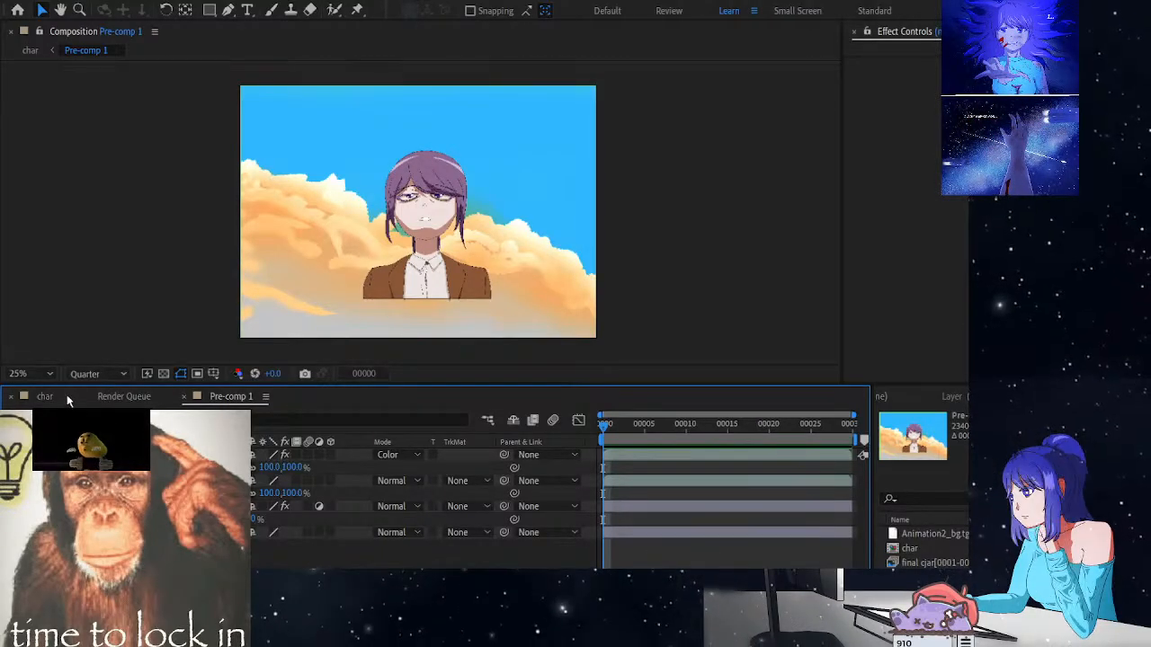
Compare the char composition with the Pre-comp 1 composition by switching back and forth between them
left_click(56, 396)
left_click(224, 401)
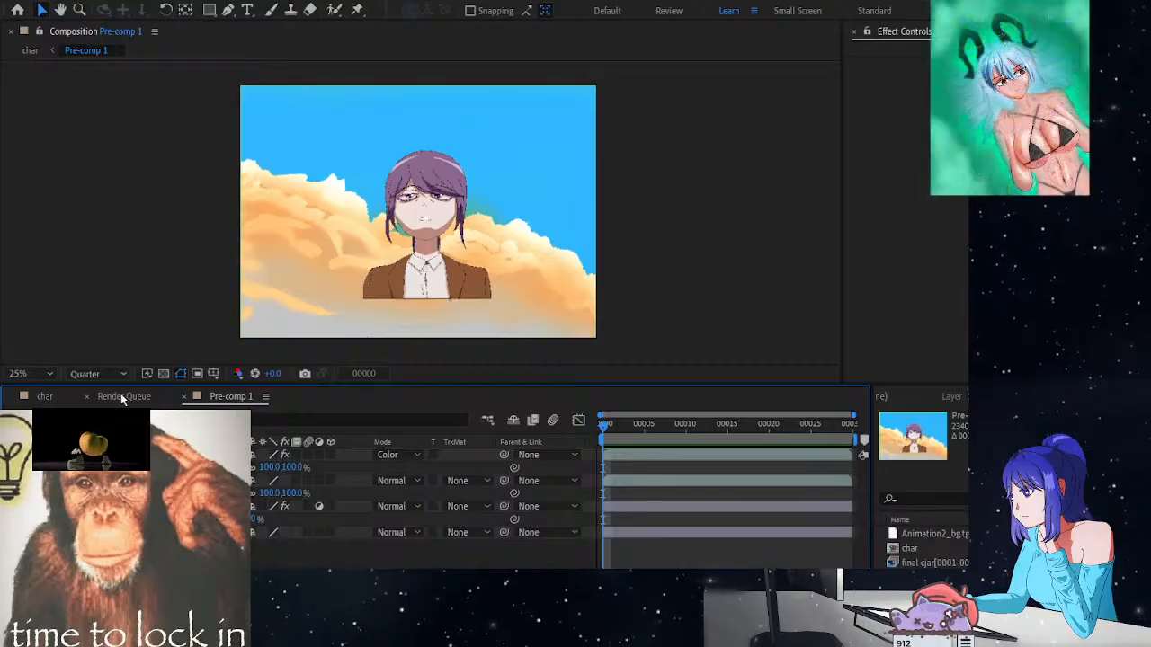
left_click(65, 396)
left_click(229, 404)
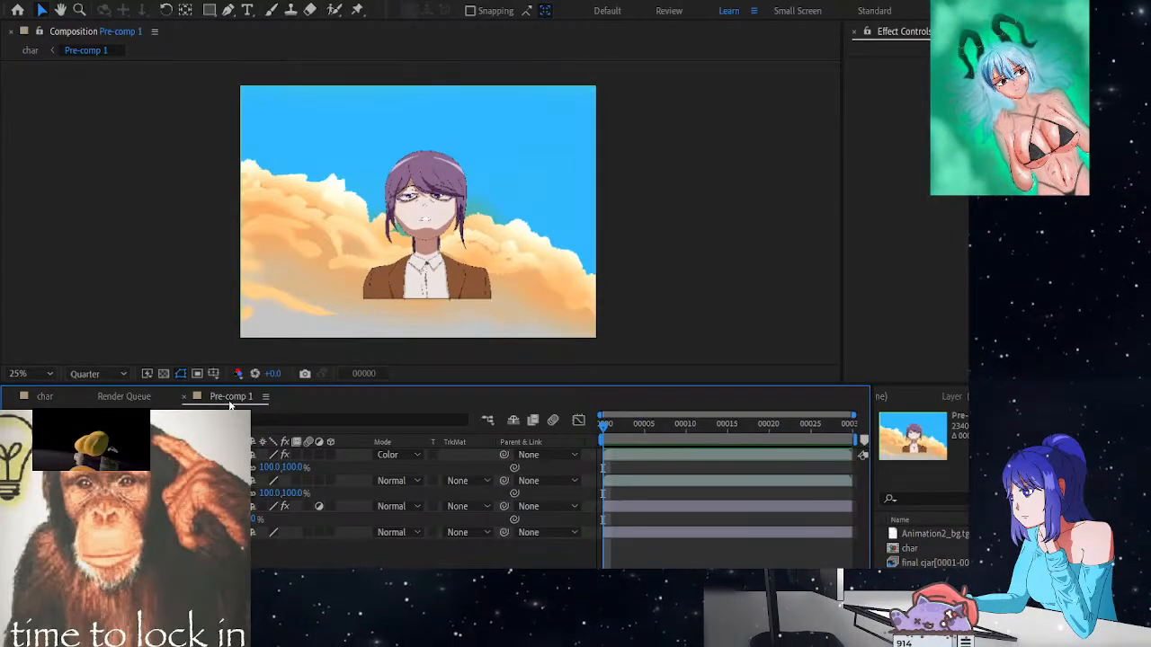
left_click(70, 396)
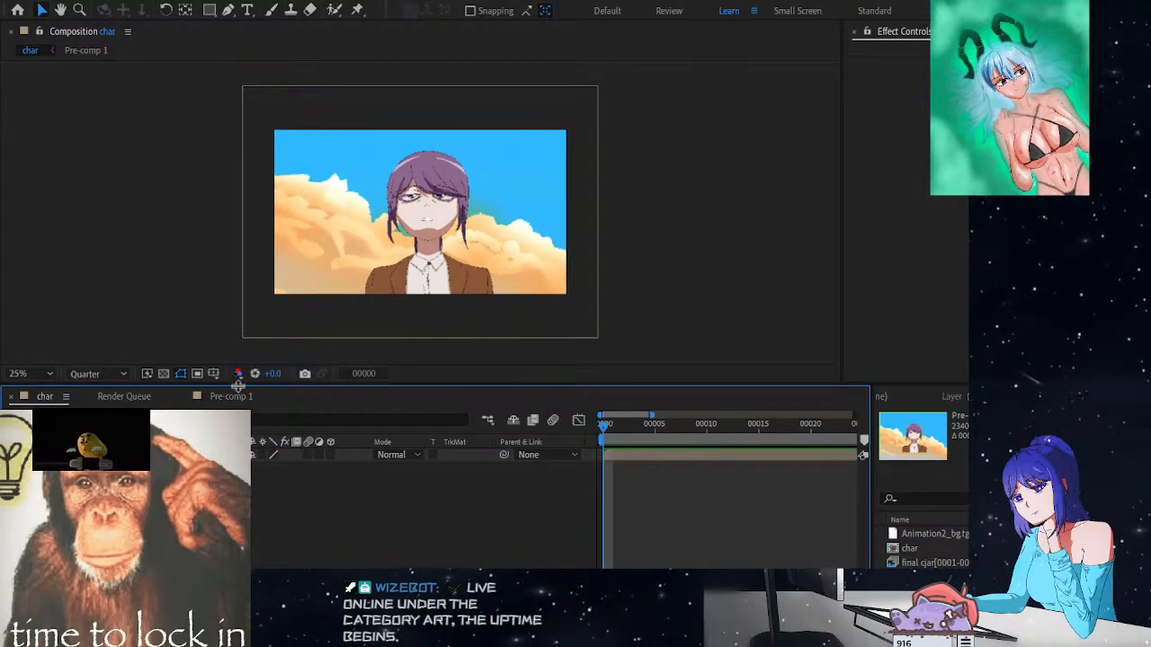
left_click(227, 397)
left_click(54, 398)
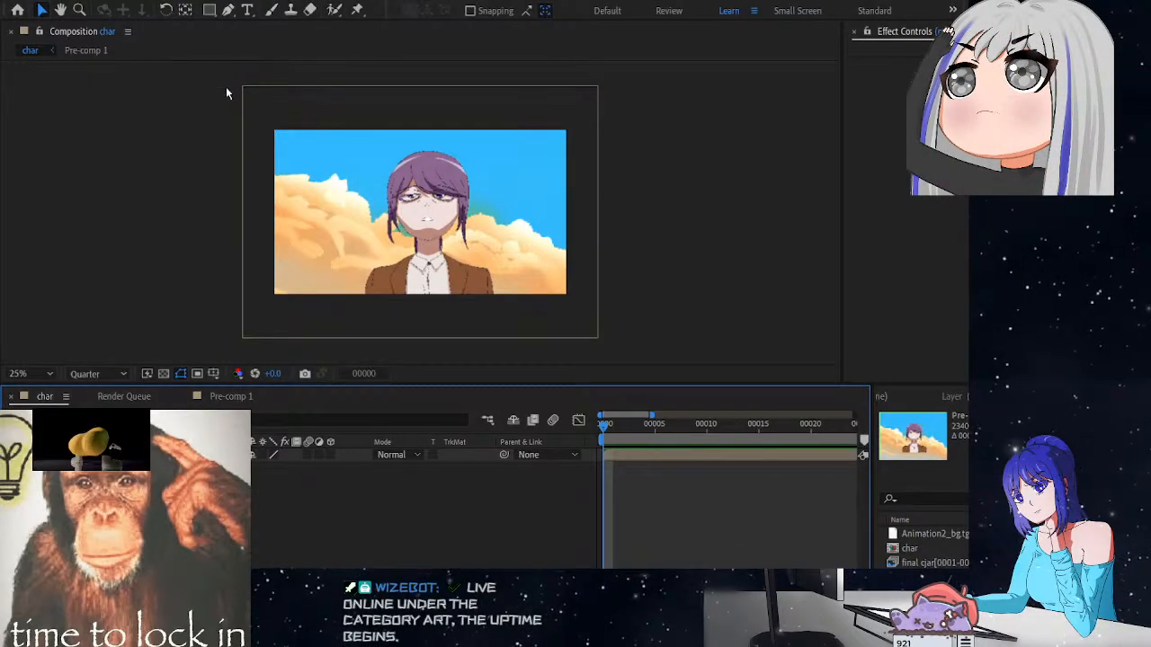
left_click(209, 398)
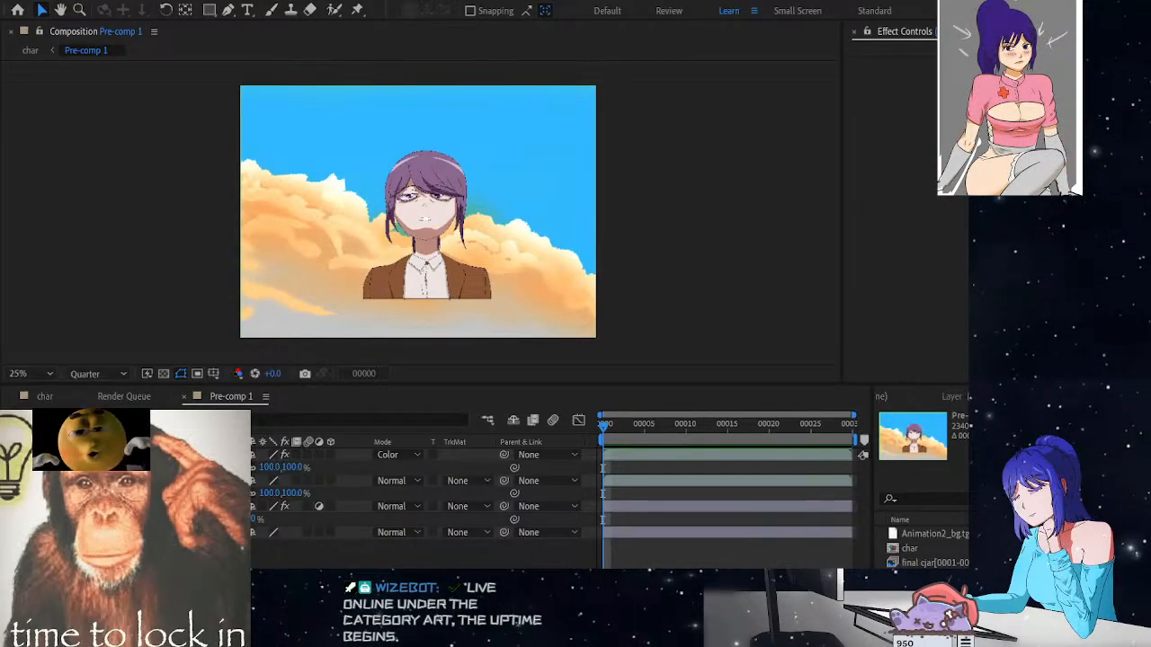
Collapse the expanded layer properties in Pre-comp 1 and reveal the top layer's Hue/Saturation effect properties
left_click(39, 302)
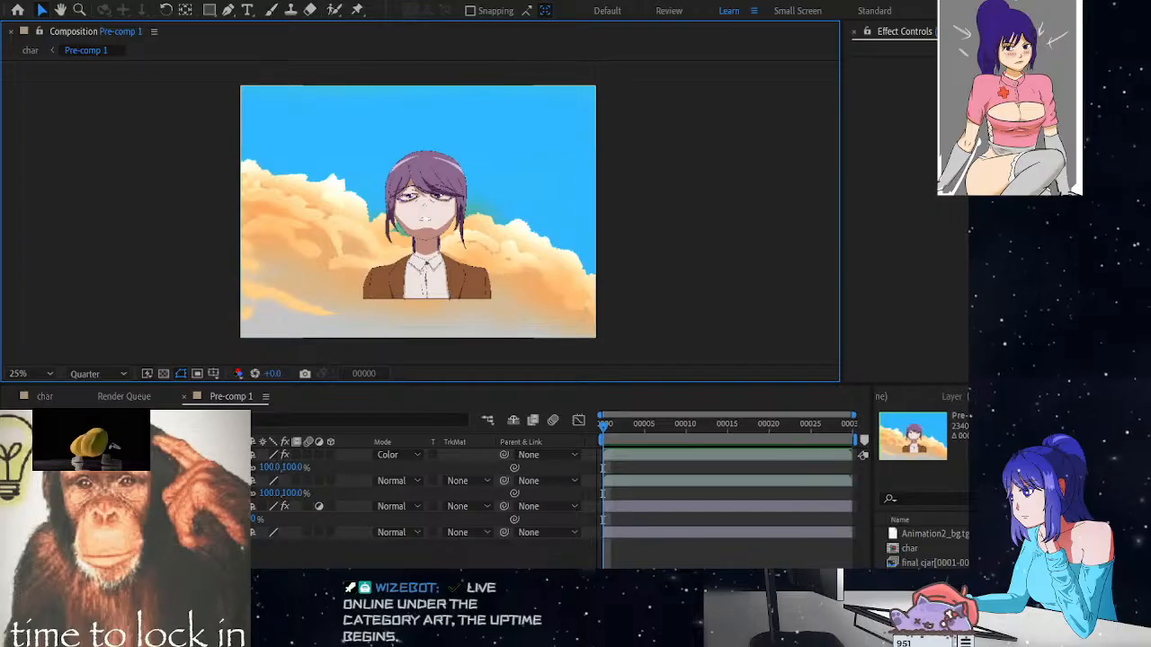
left_click(69, 455)
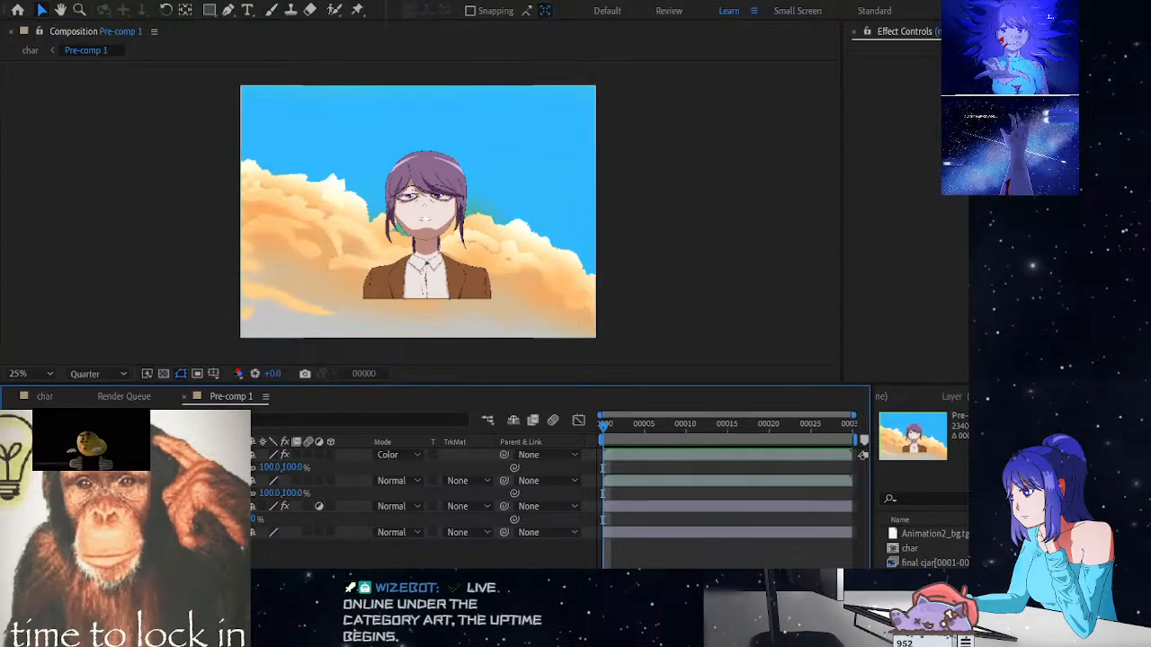
left_click(69, 455)
left_click(69, 467)
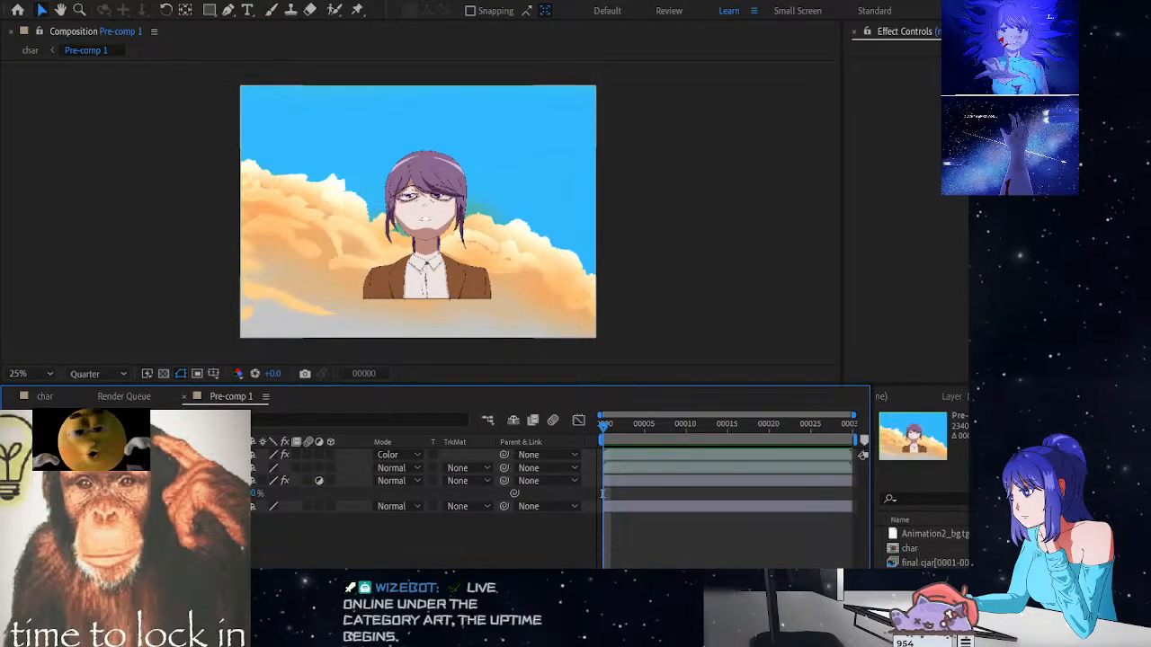
left_click(70, 481)
left_click(69, 455)
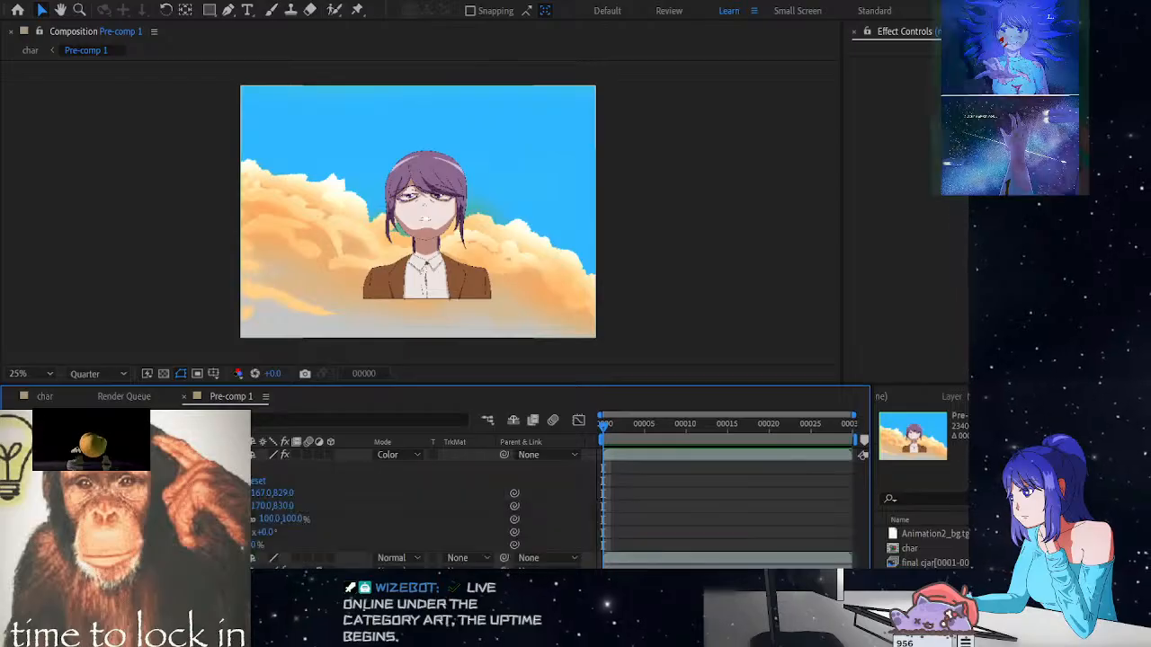
left_click(81, 468)
left_click(93, 481)
scroll(233, 485, "down", 2)
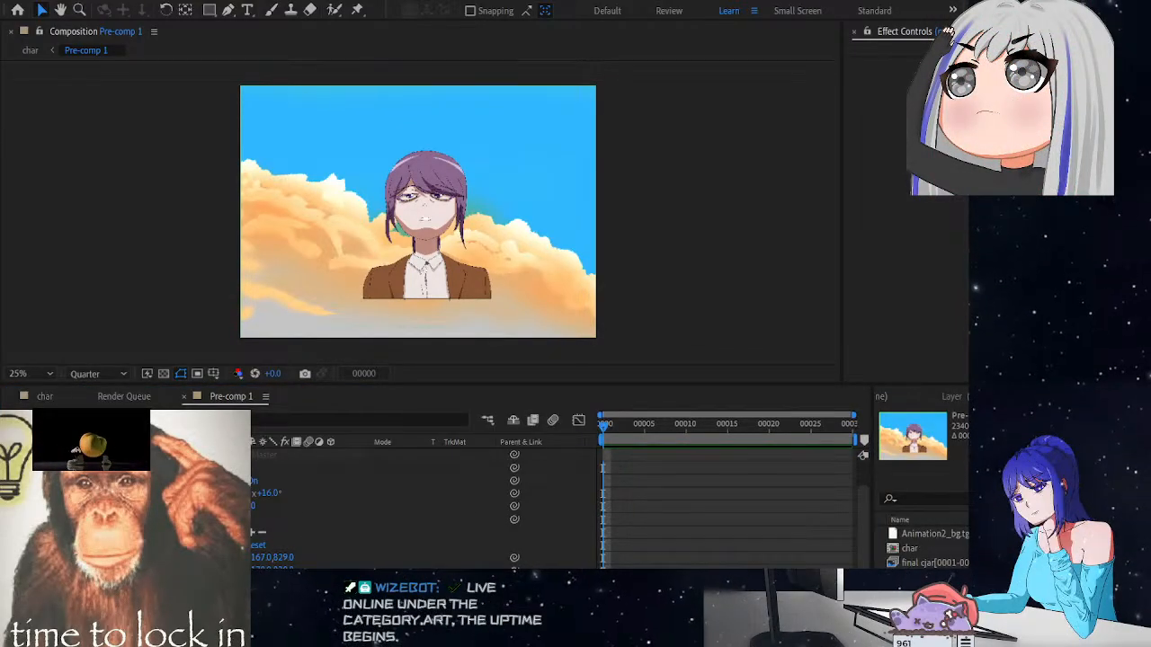
Set the top layer's Colorize Hue to 15° and check the character's colours up close
left_click(267, 495)
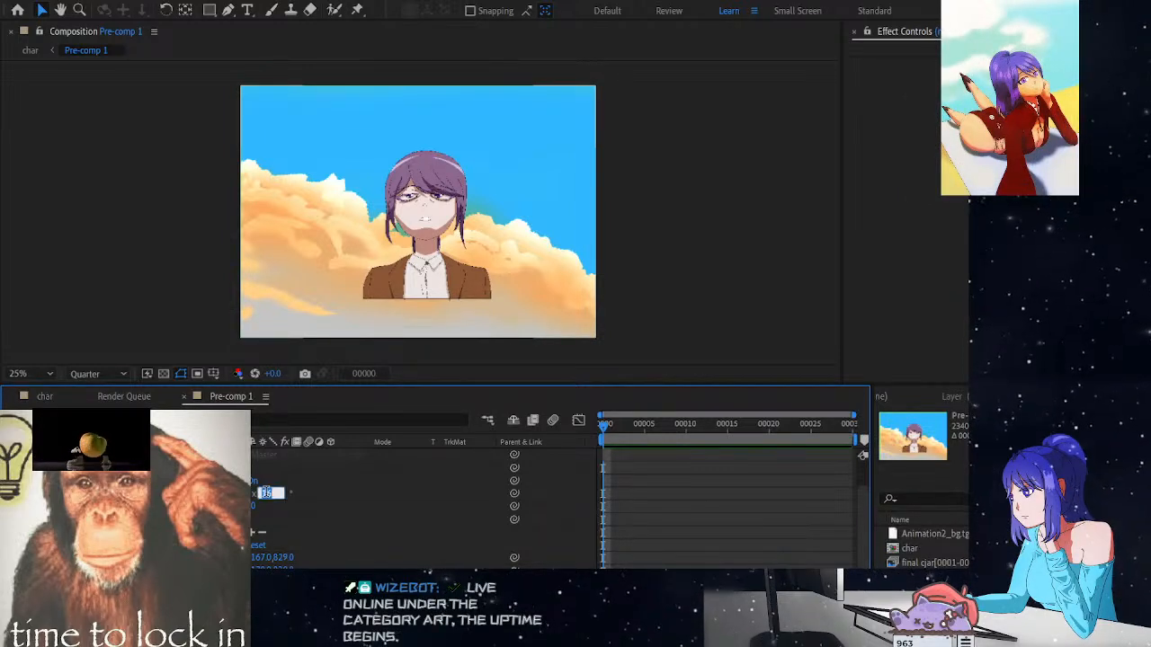
left_click_drag(272, 494, 276, 493)
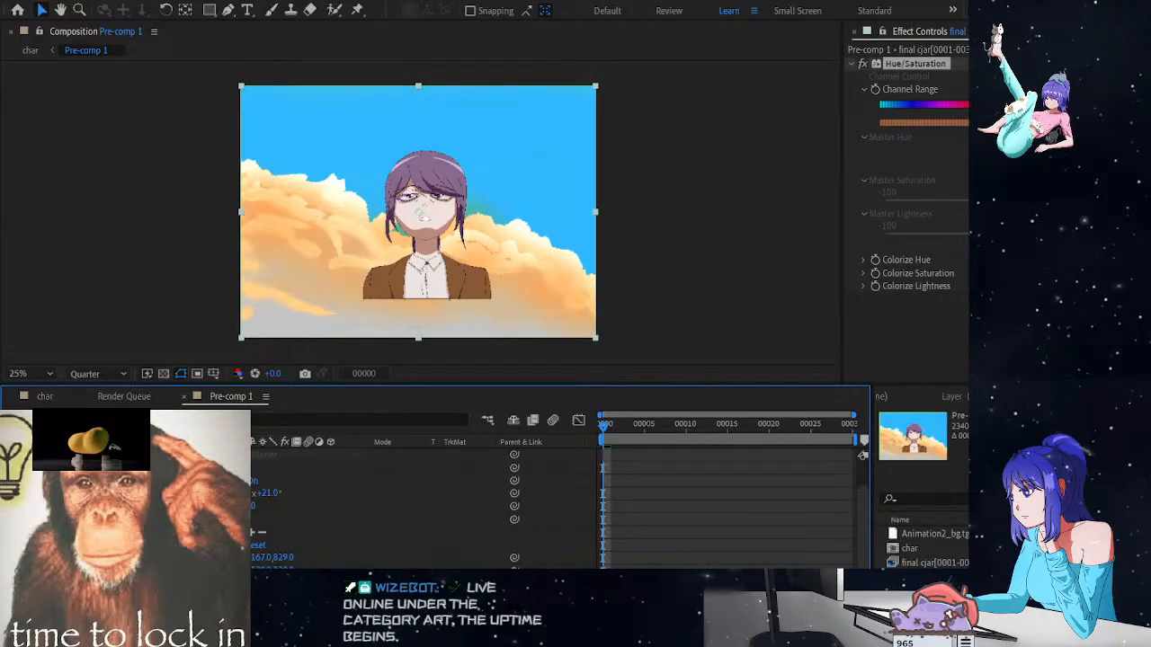
mouse_move(992, 260)
left_mouse_down()
mouse_move(951, 259)
mouse_move(1010, 259)
mouse_move(977, 260)
left_mouse_up()
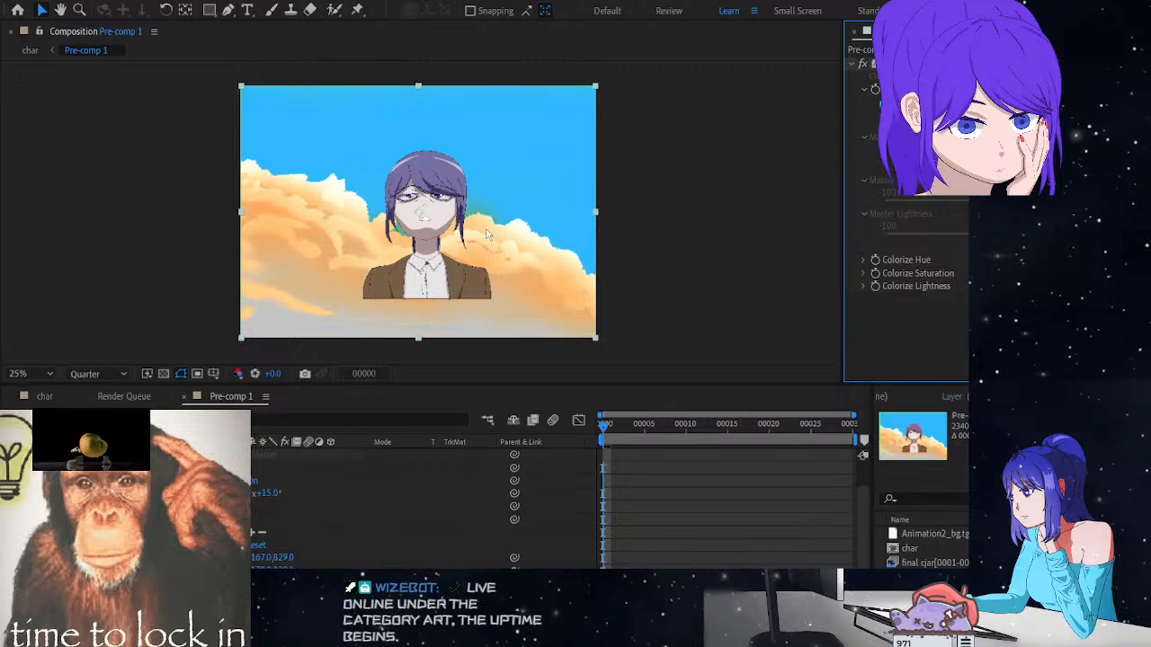
scroll(464, 225, "up", 4)
scroll(462, 224, "down", 3)
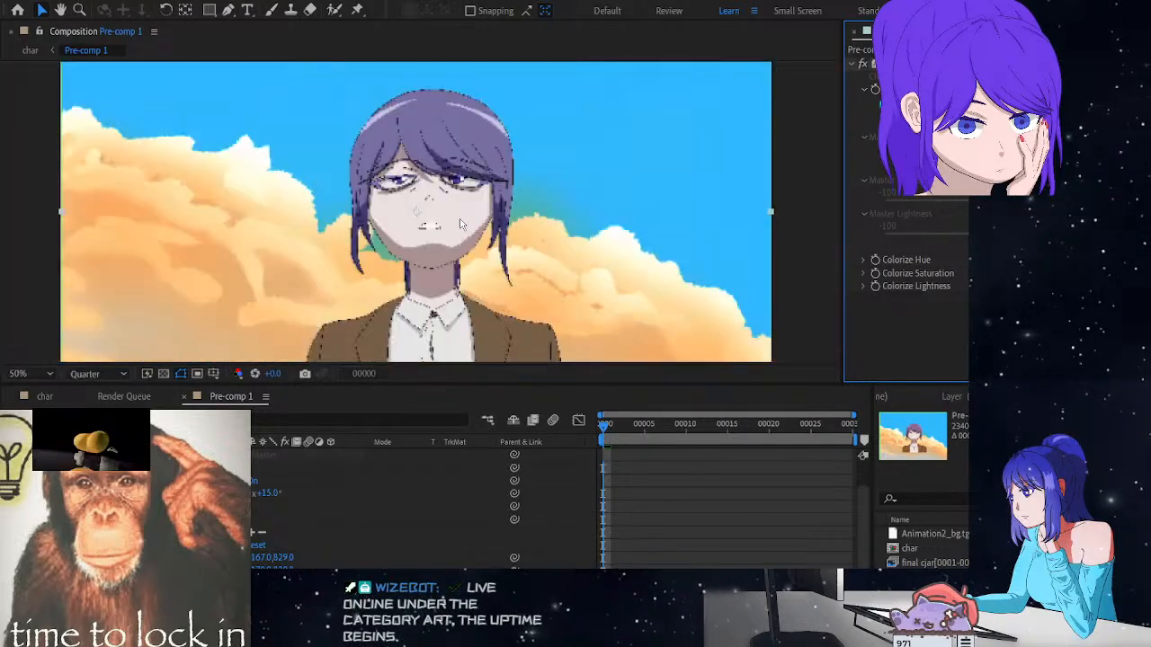
scroll(461, 223, "down", 1)
scroll(351, 524, "up", 1)
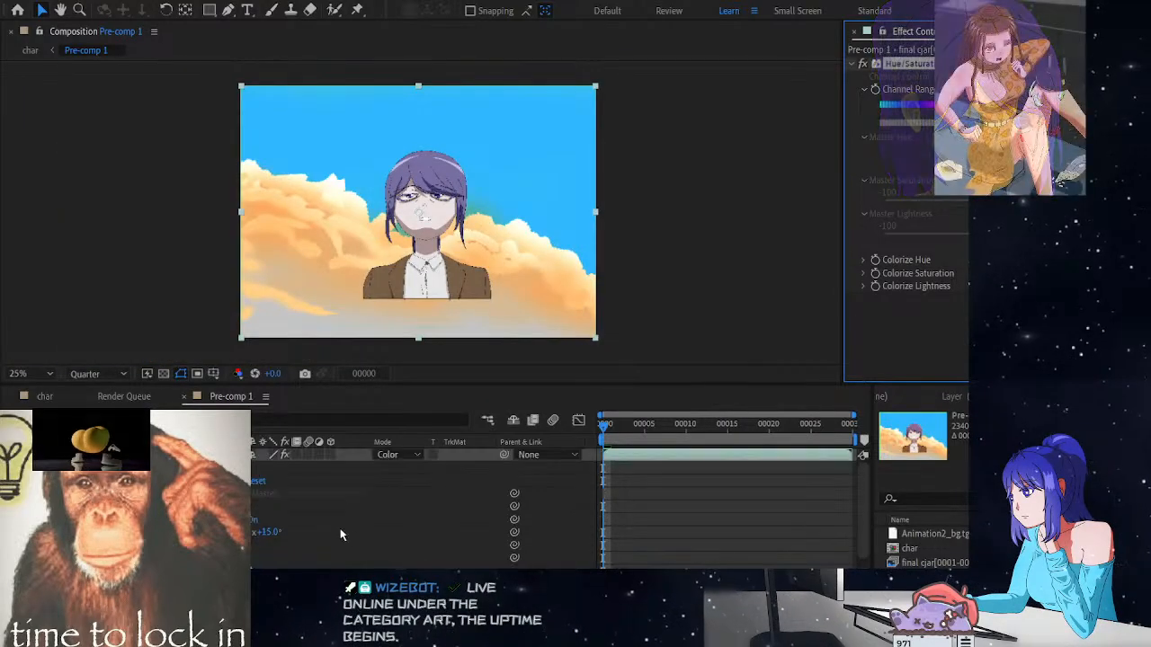
Try negative Colorize Hue values, compare with Colorize off, and set the Colorize Hue to 0°
left_click_drag(268, 533, 248, 532)
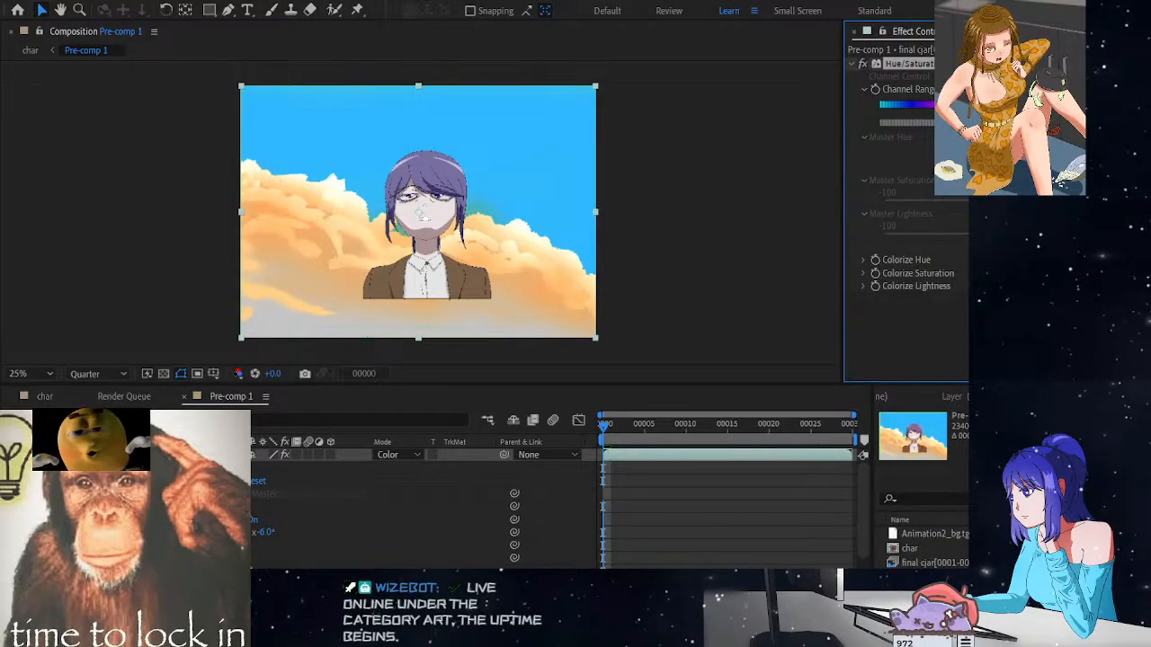
left_click(254, 519)
left_click(253, 520)
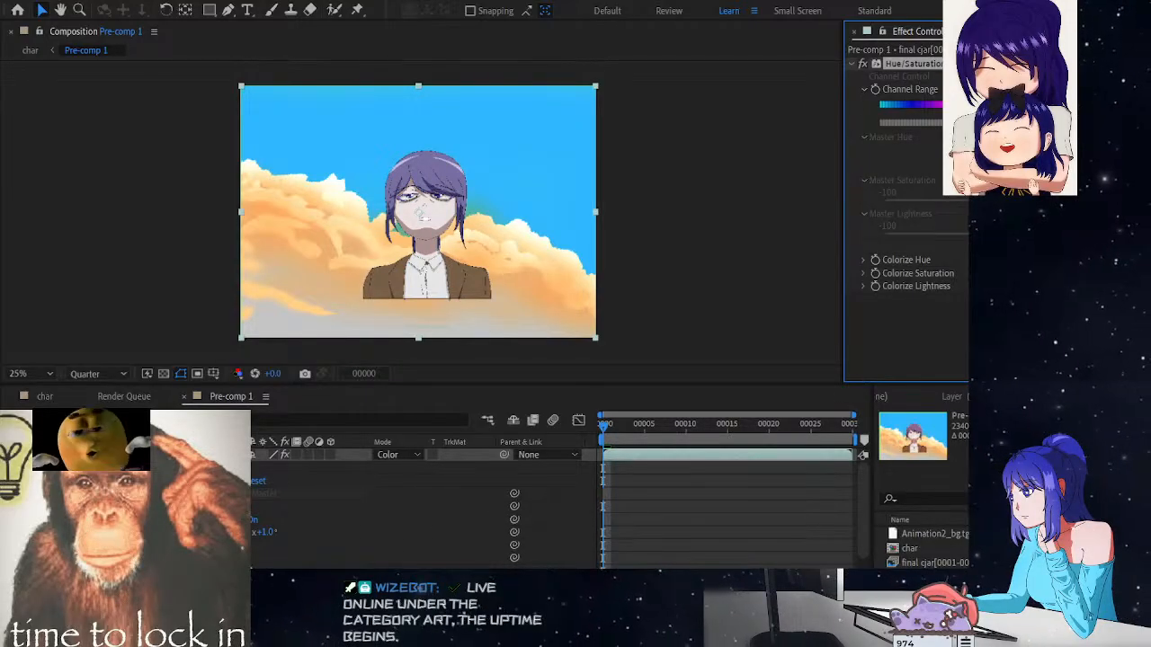
left_click_drag(267, 532, 264, 532)
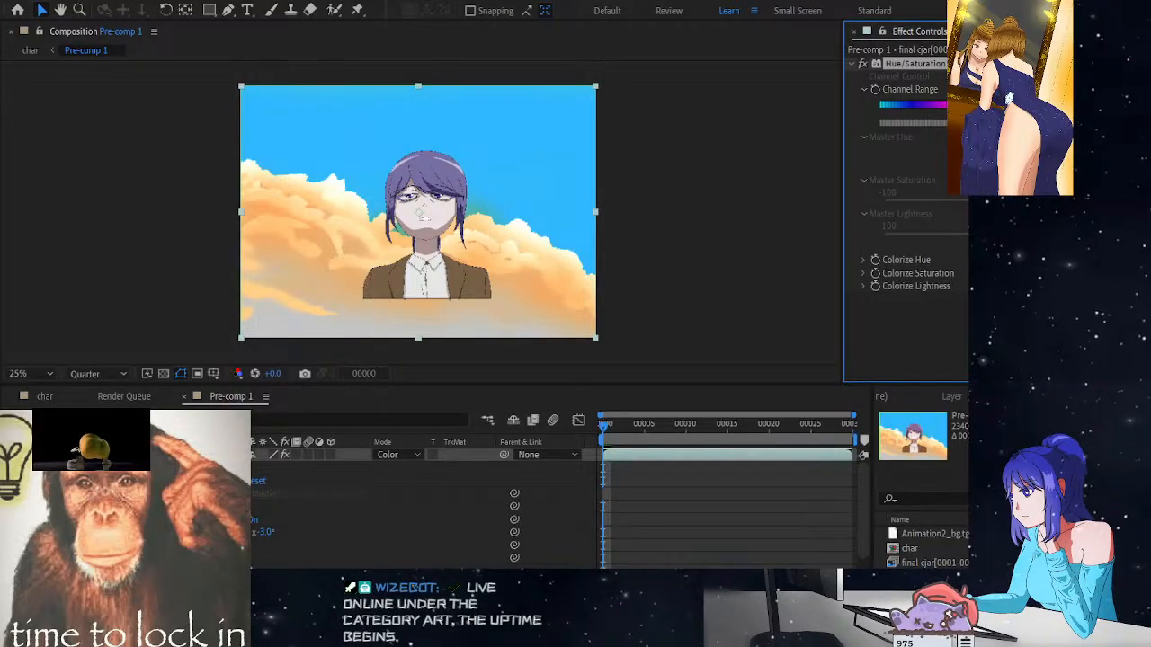
left_click_drag(988, 260, 989, 260)
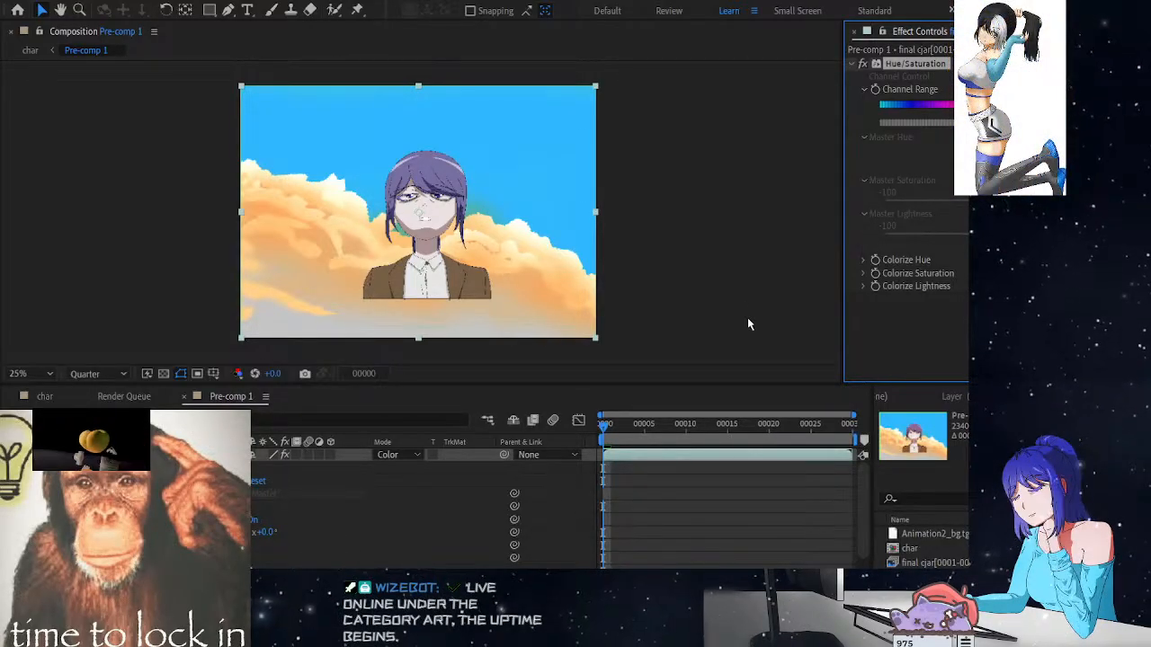
left_click(2, 133)
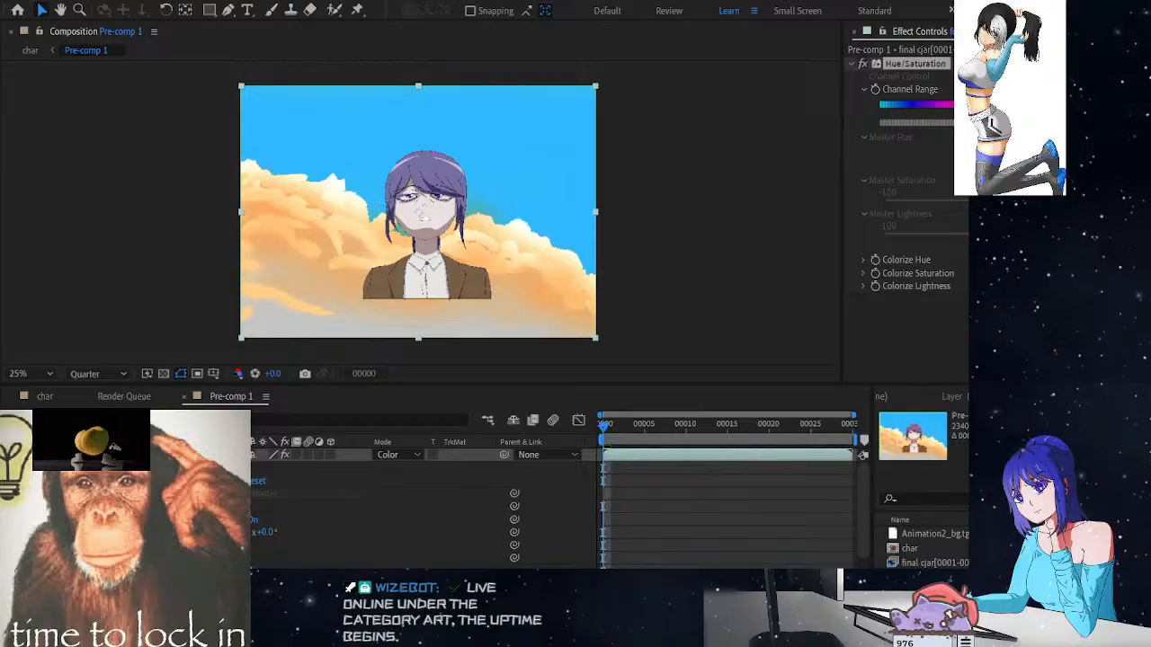
scroll(418, 212, "up", 4)
scroll(418, 213, "down", 4)
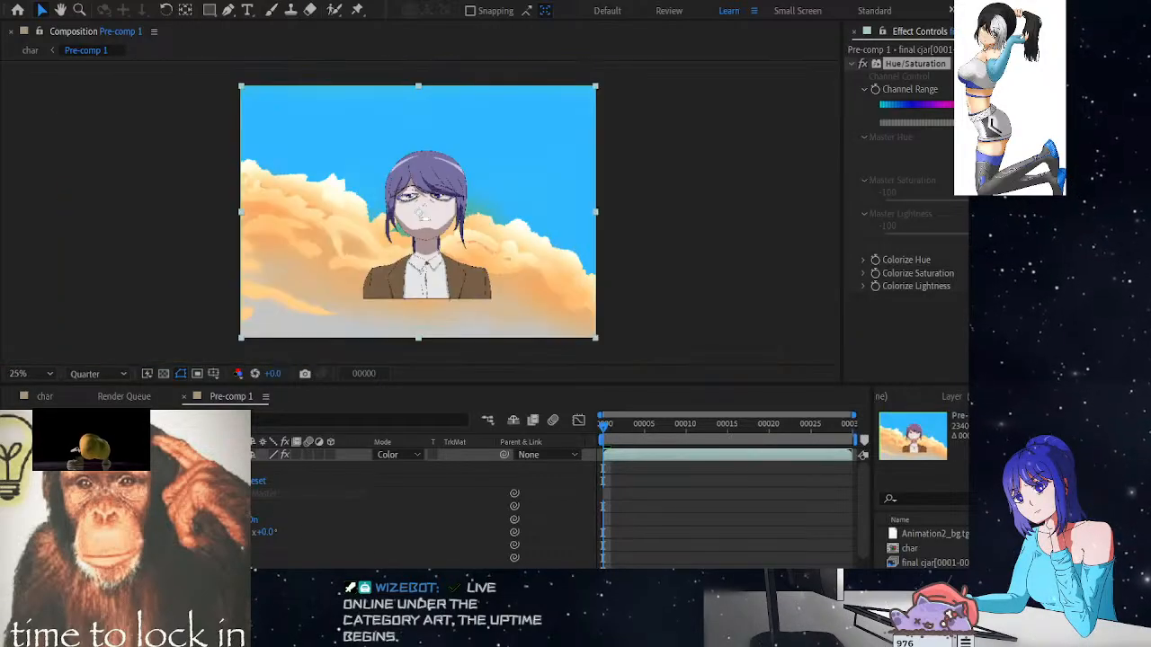
Make the composition viewer taller and magnify the character to 50%
left_click(501, 376)
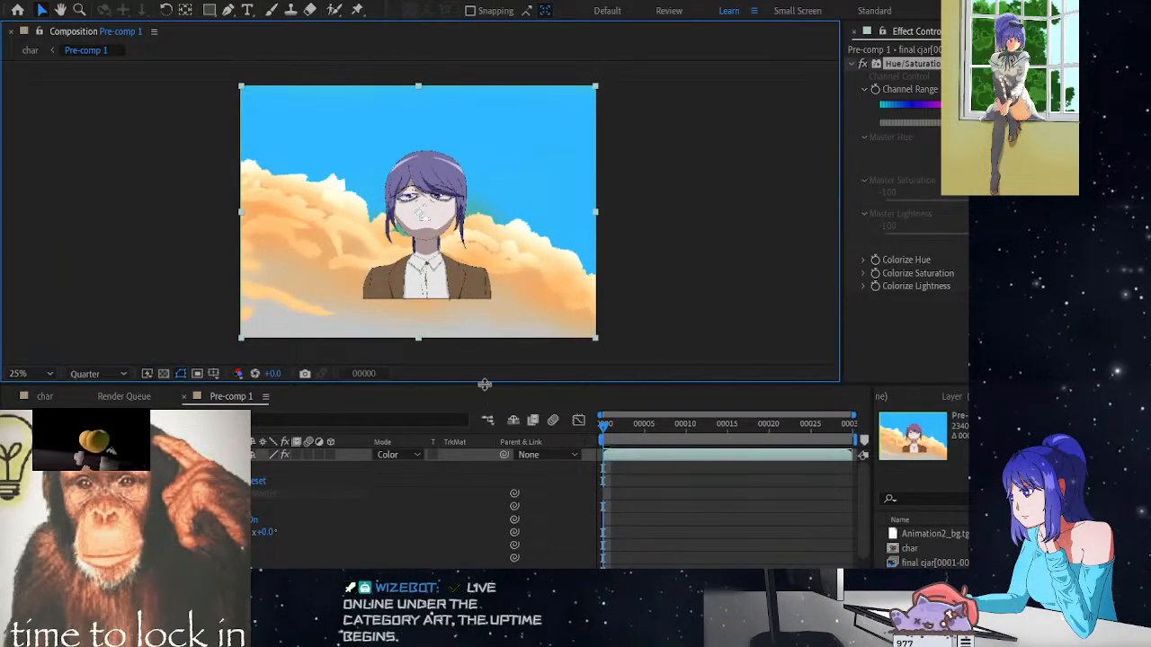
left_click_drag(485, 384, 483, 413)
scroll(420, 137, "up", 2)
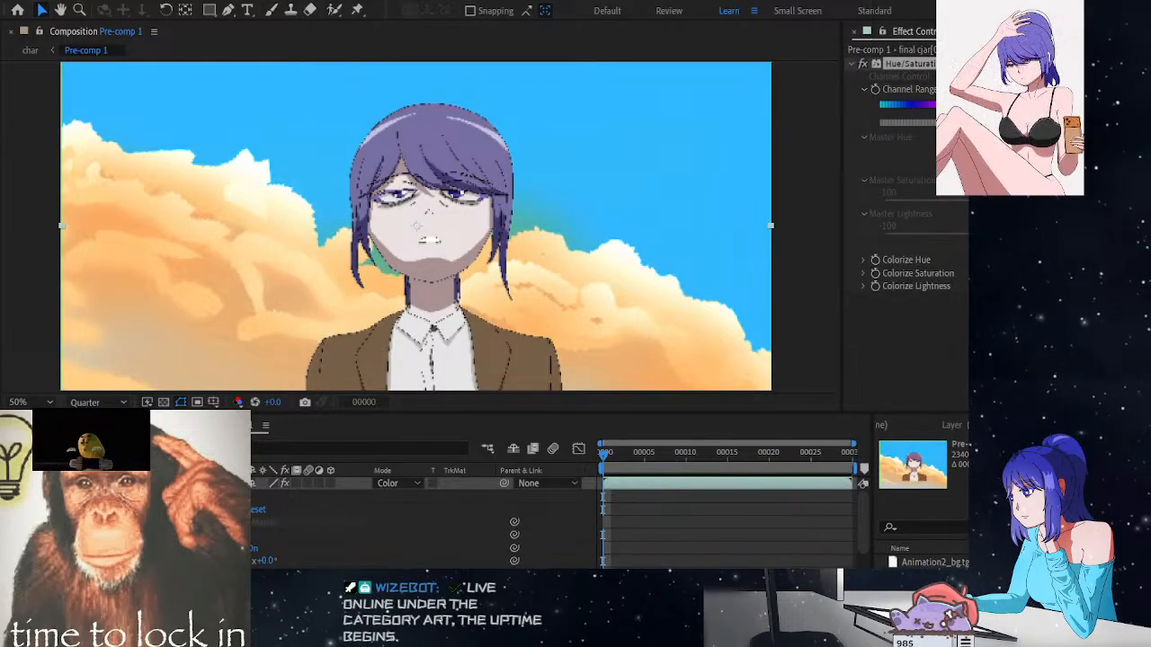
left_click(19, 271)
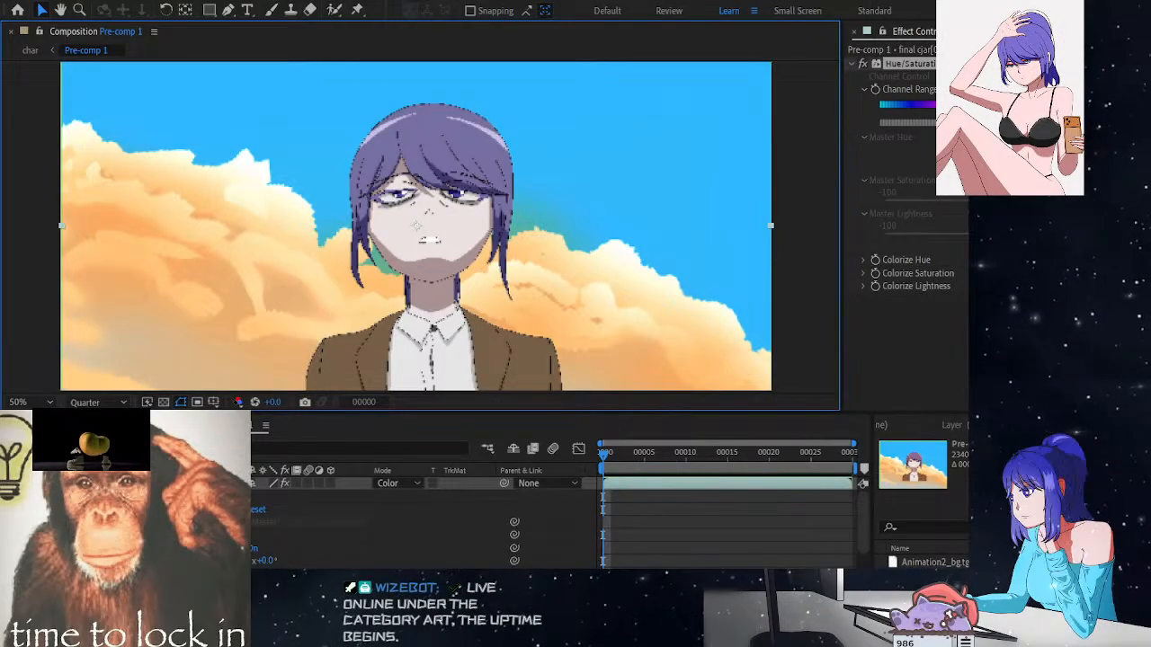
Try a Colorize Hue of 1° in the Hue/Saturation effect and return it to 0°
left_click(909, 64)
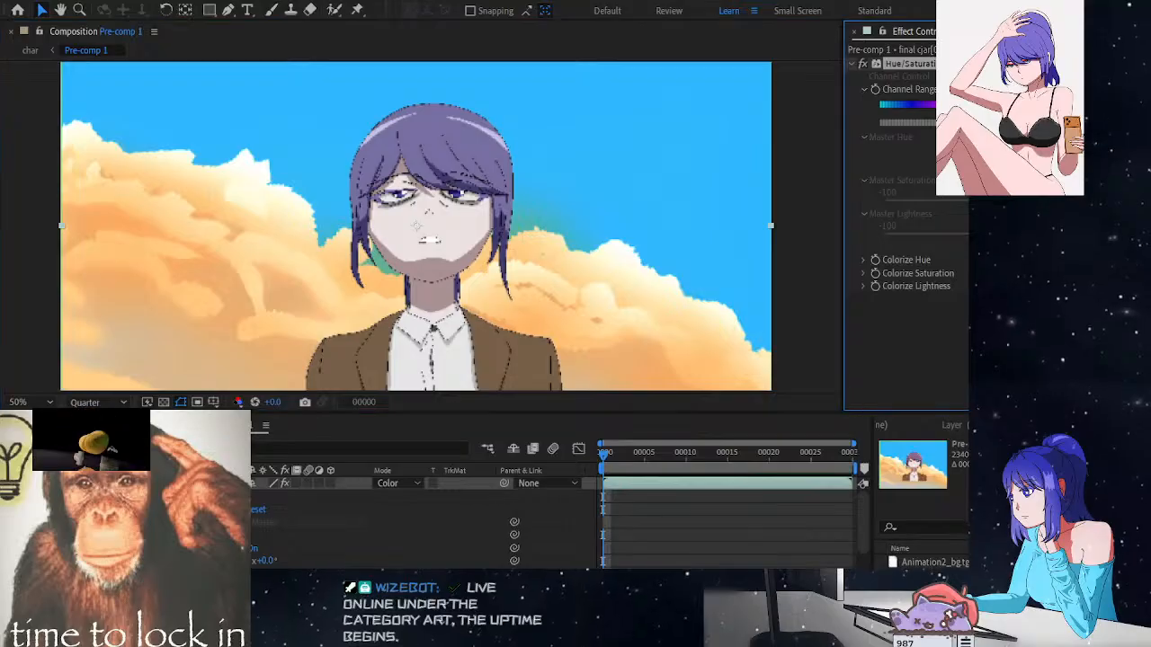
left_click_drag(999, 260, 1012, 260)
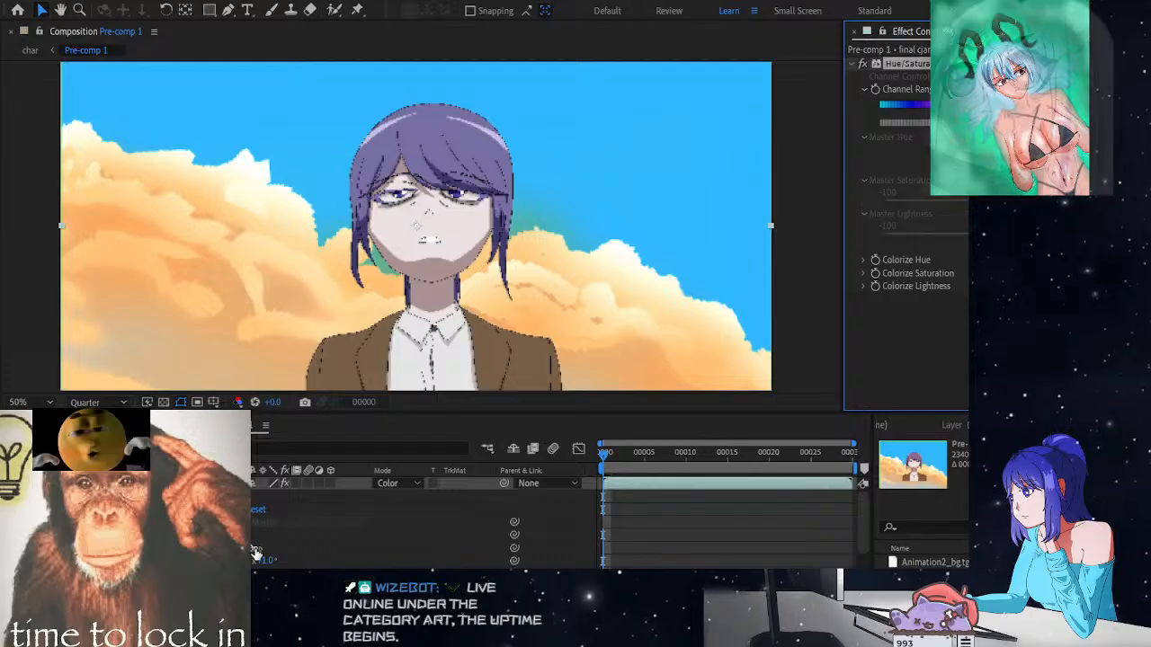
left_click_drag(267, 561, 285, 561)
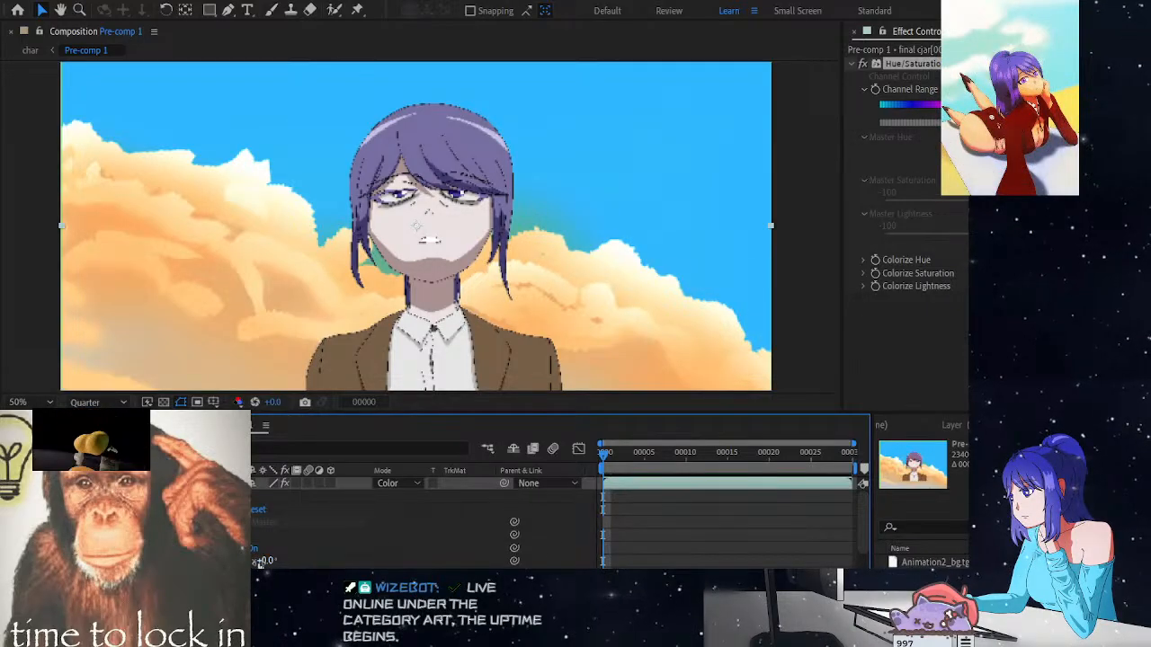
Hide the base character layer briefly to inspect the colour overlay alone, and show it again
scroll(259, 563, "down", 3)
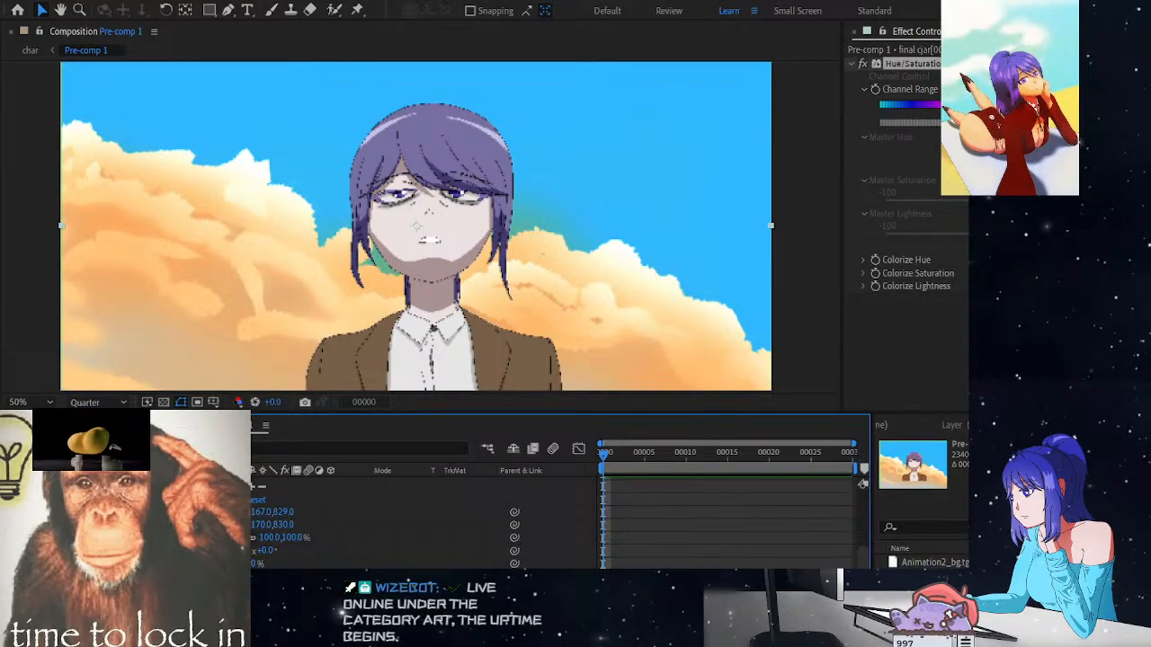
left_click(10, 577)
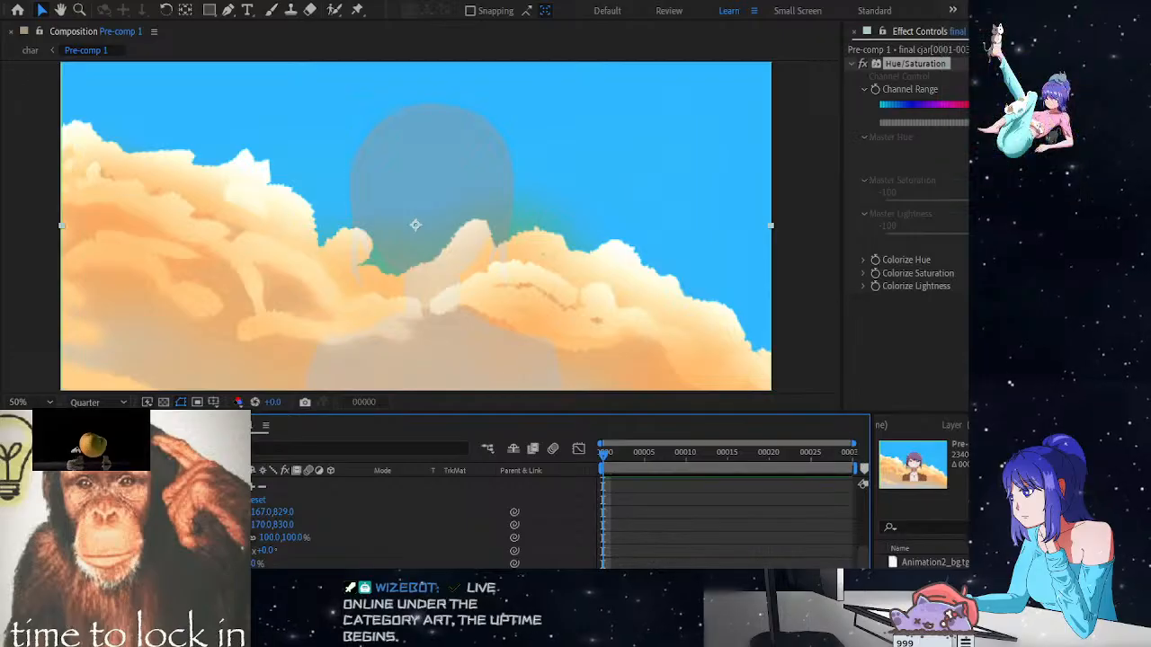
left_click(10, 576)
scroll(259, 539, "up", 3)
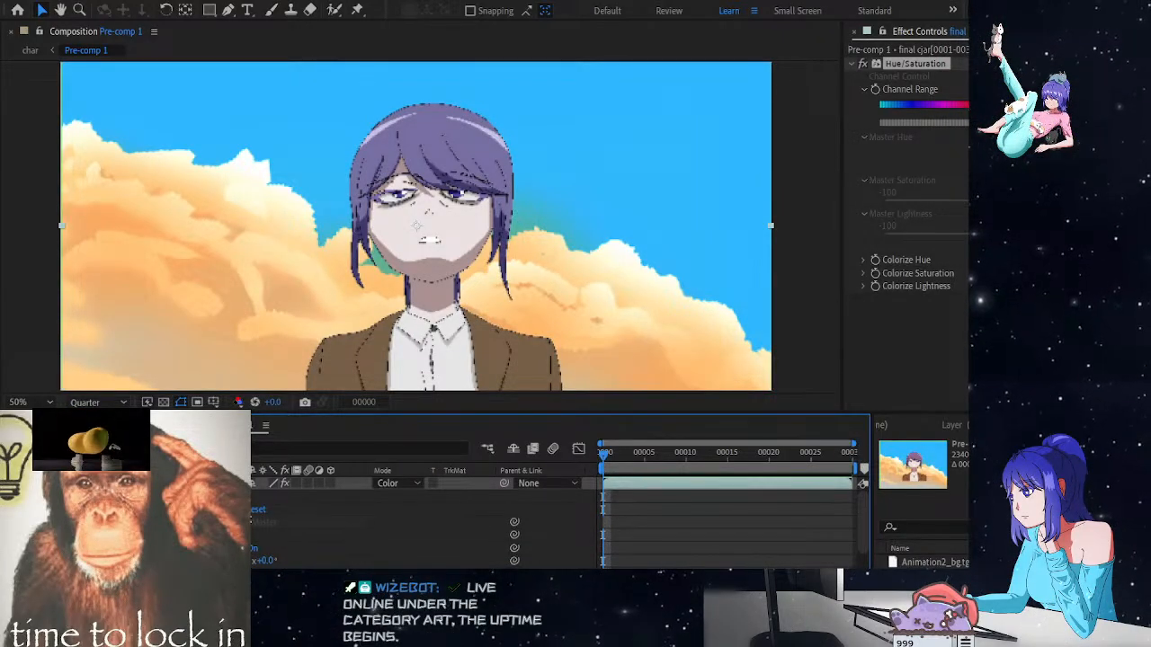
Switch Colorize off and back on, give the character a stronger reddish tint, and undo the last Colorize adjustment
left_click(255, 547)
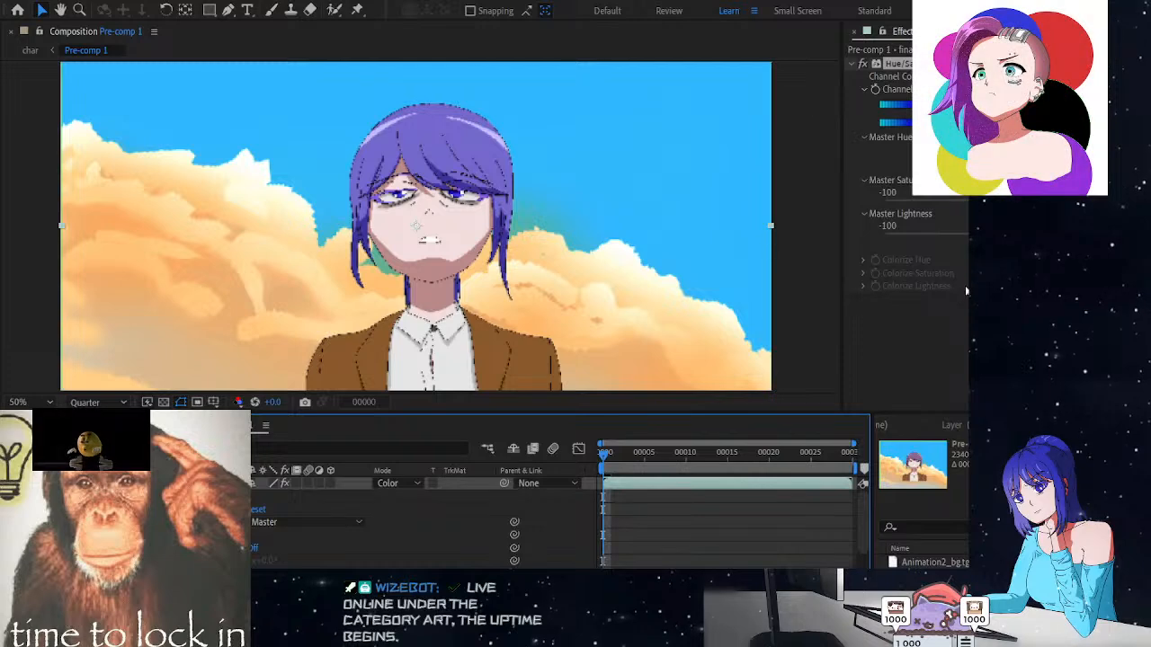
left_click(978, 246)
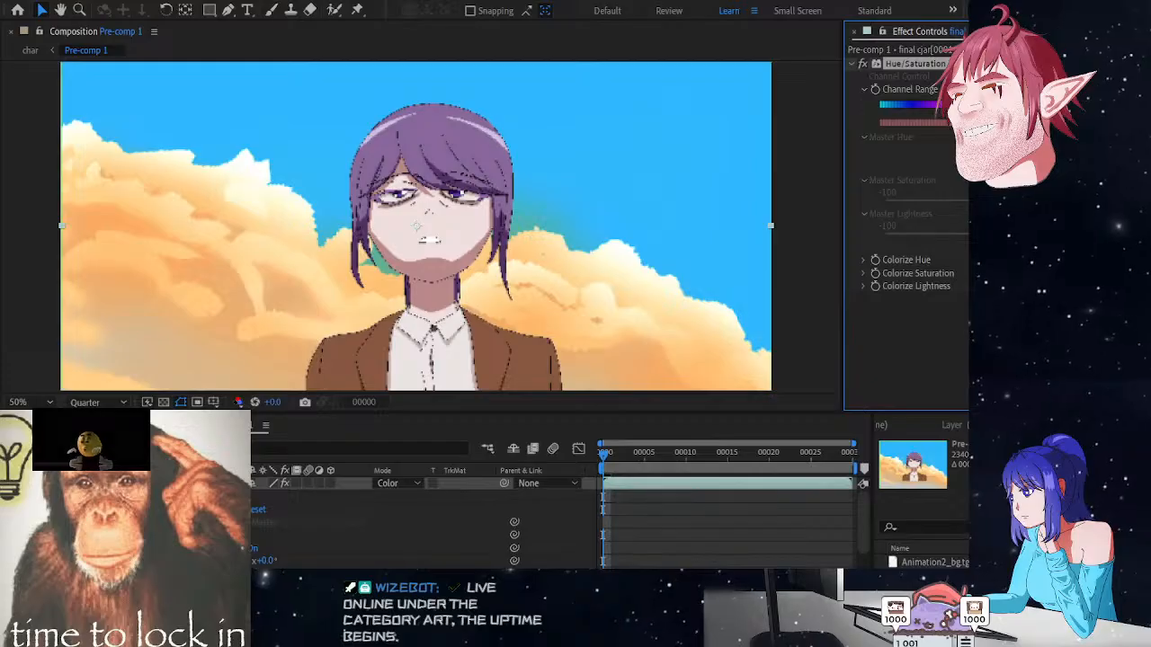
left_click_drag(949, 288, 948, 287)
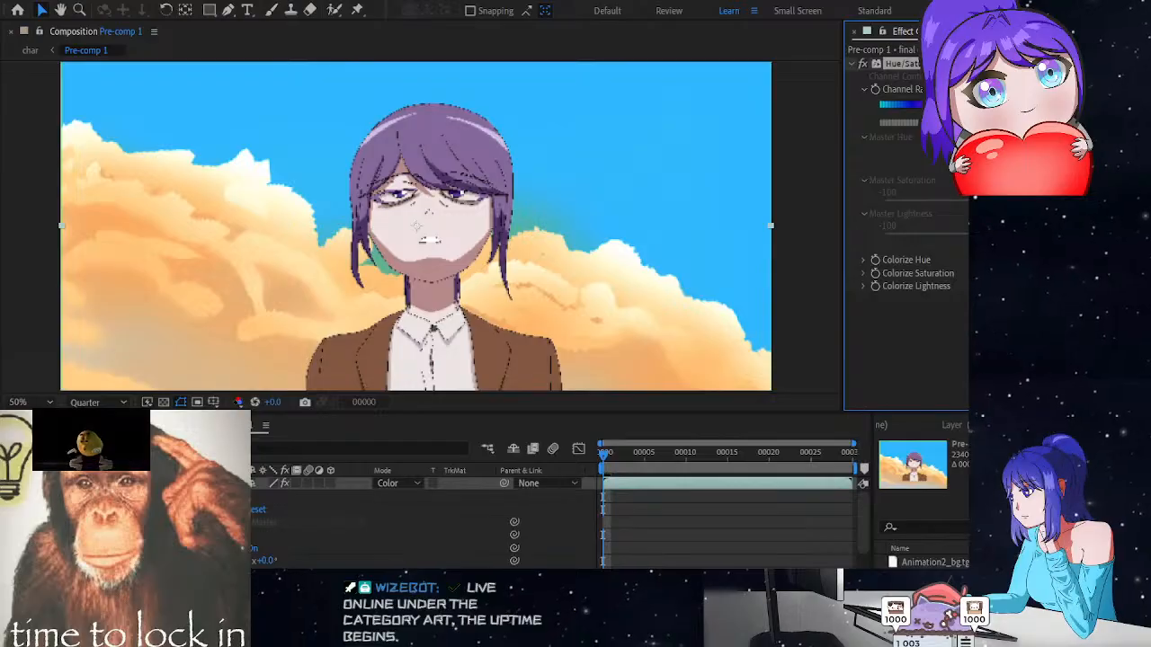
key("ctrl+z")
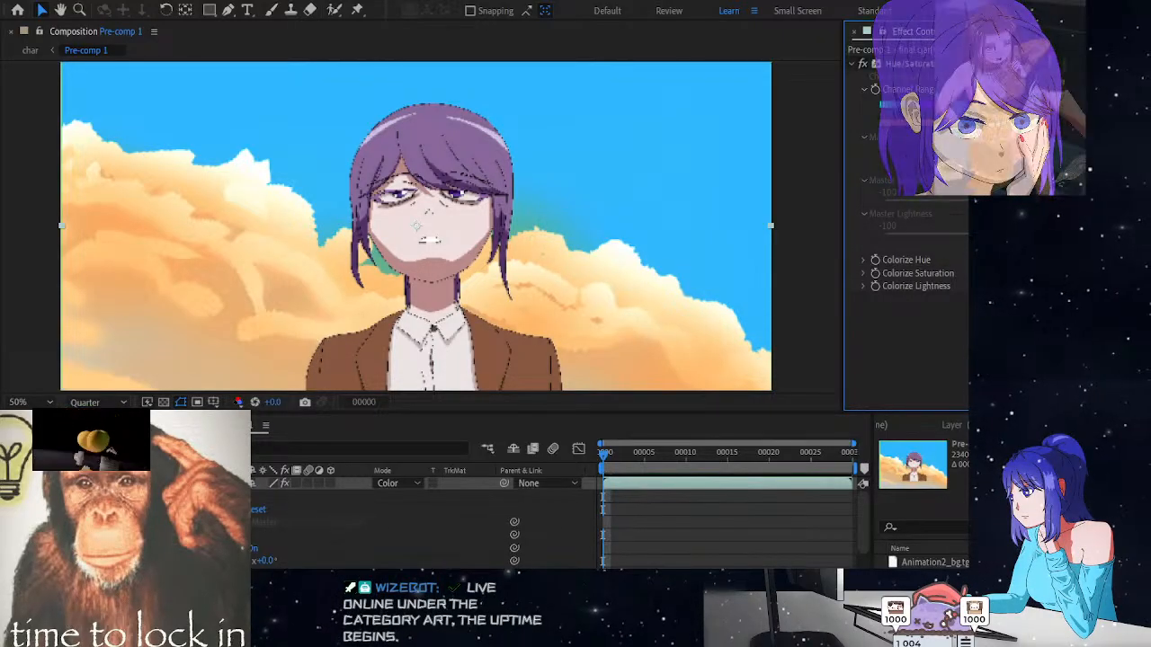
key("alt+Tab")
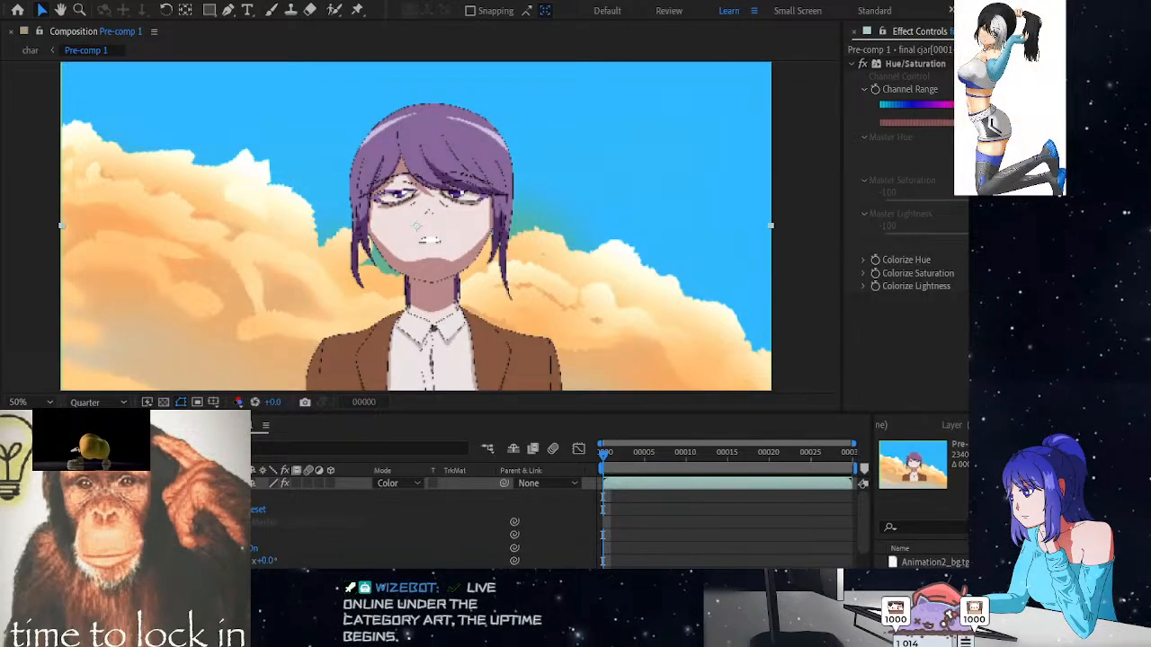
Try Colorize Hue values of -11°, 99° and 267° on the character overlay, ending at 24°
key("alt+Tab")
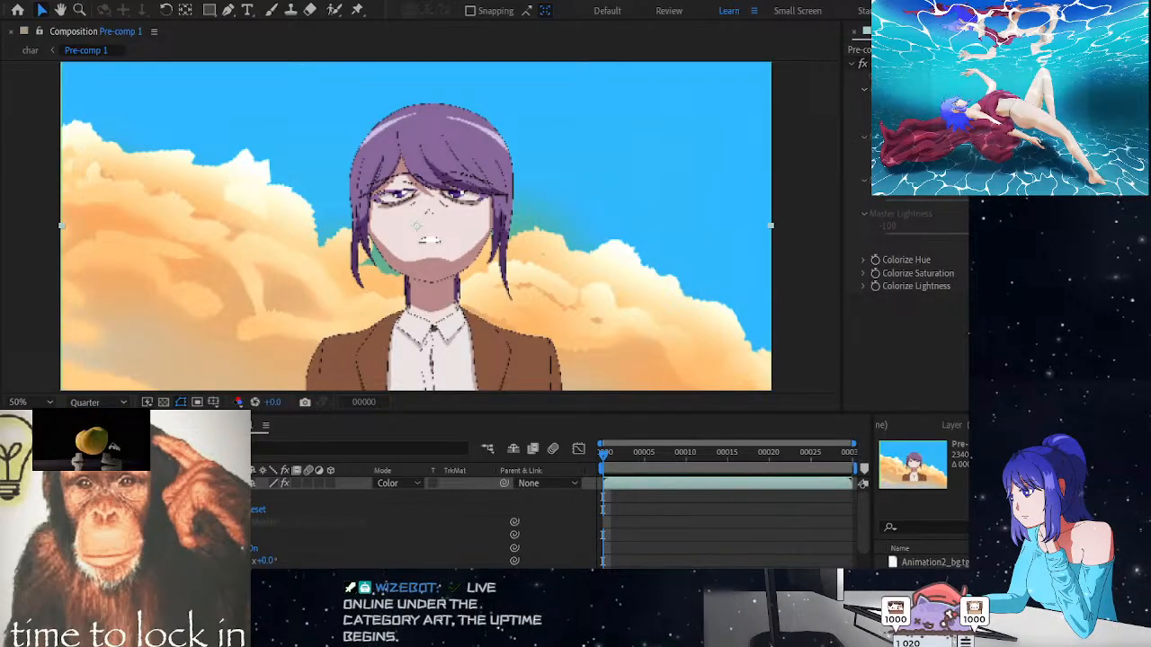
left_click(908, 216)
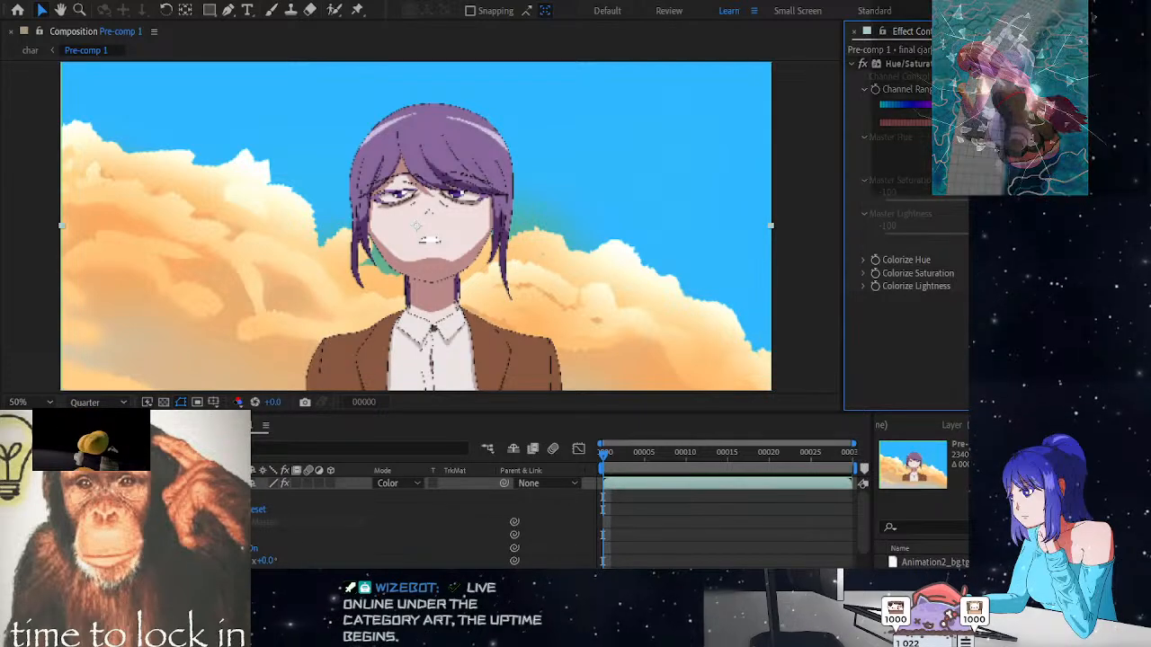
mouse_move(989, 260)
left_mouse_down()
mouse_move(1018, 259)
mouse_move(922, 259)
mouse_move(1053, 260)
mouse_move(920, 260)
mouse_move(969, 260)
left_mouse_up()
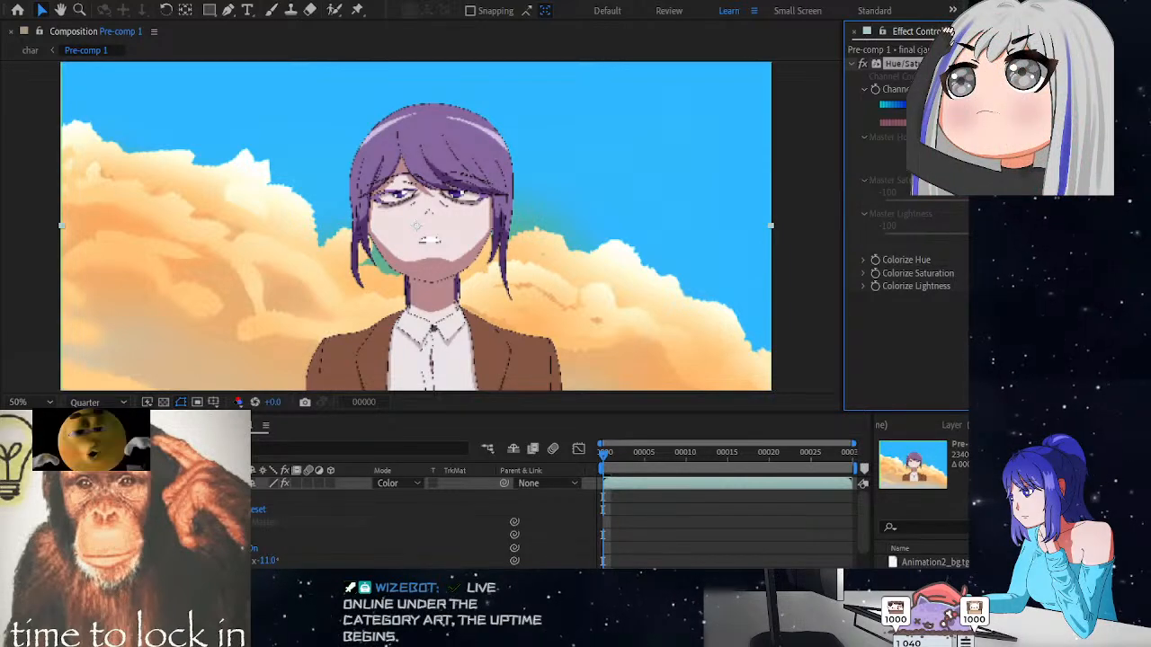
left_click_drag(968, 259, 1014, 259)
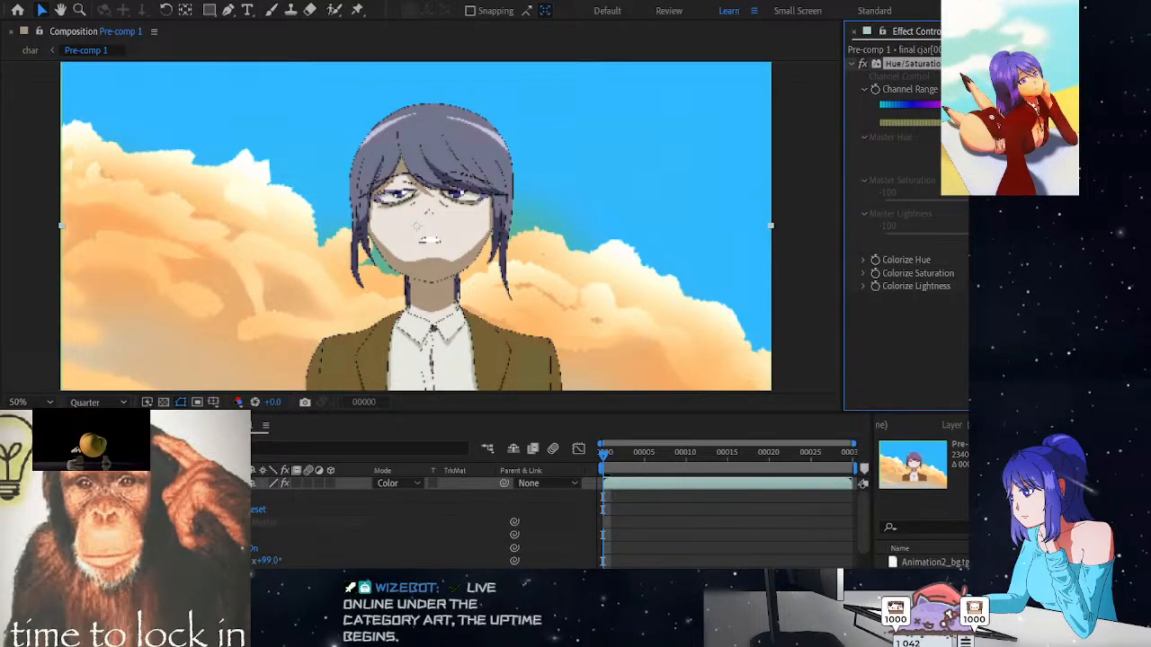
mouse_move(1052, 260)
left_mouse_down()
mouse_move(1116, 259)
mouse_move(1037, 260)
left_mouse_up()
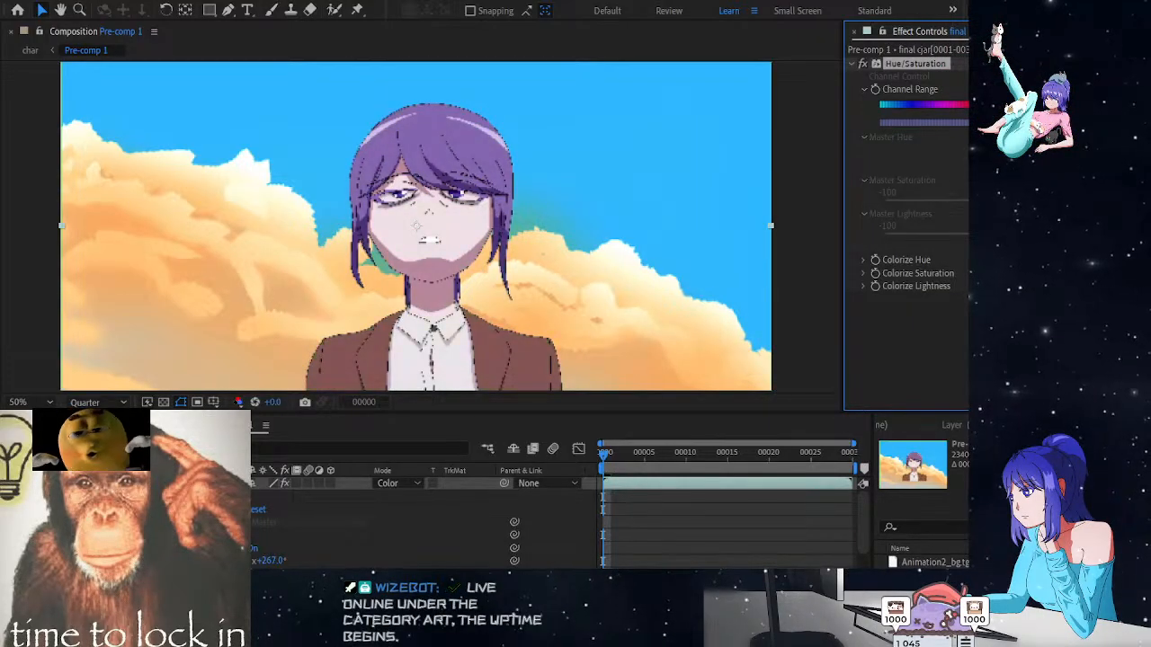
left_click_drag(1085, 260, 1035, 260)
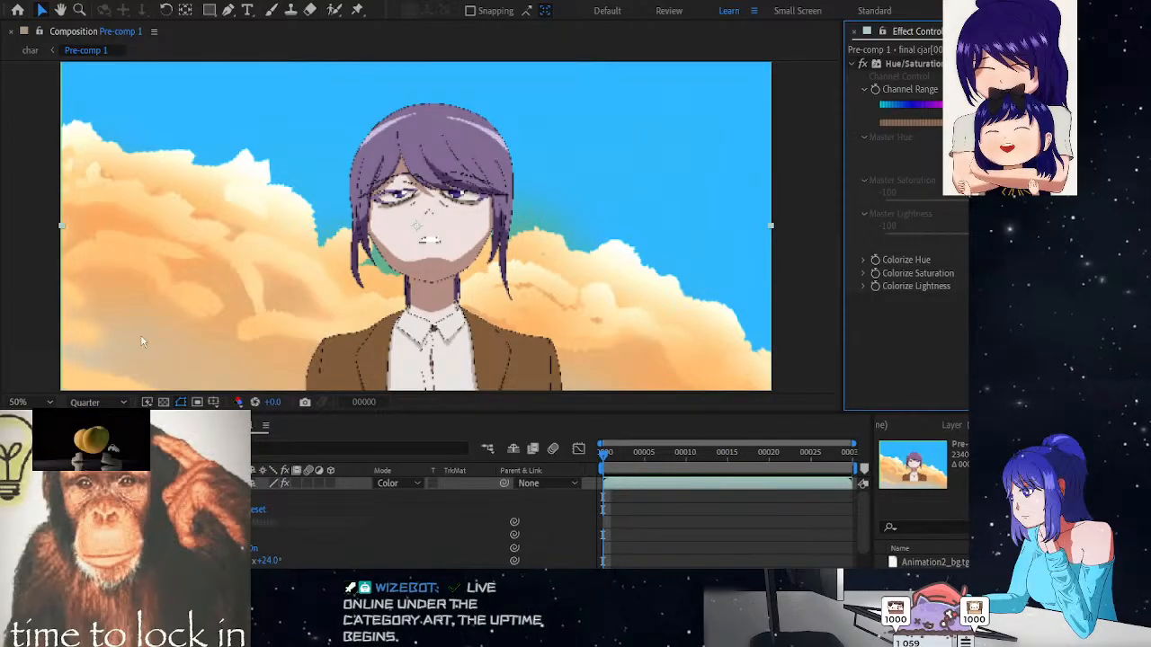
Switch the overlay's blend mode to Normal, set its Colorize Hue to 40°, and return the mode to Color
left_click(404, 481)
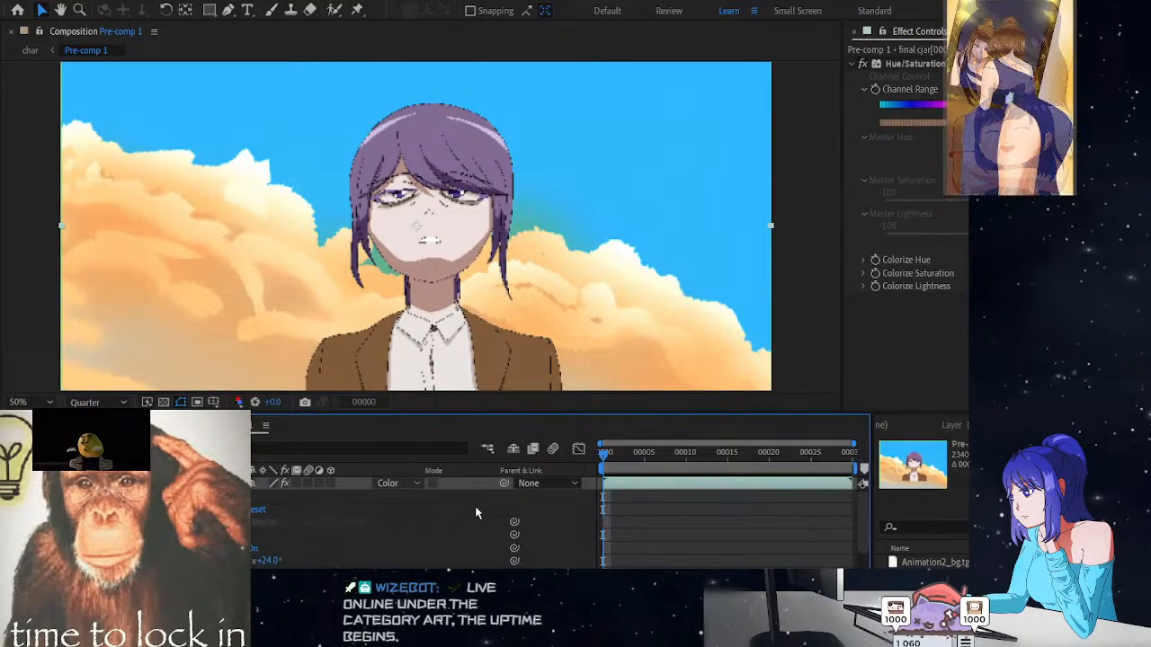
key("ctrl+z")
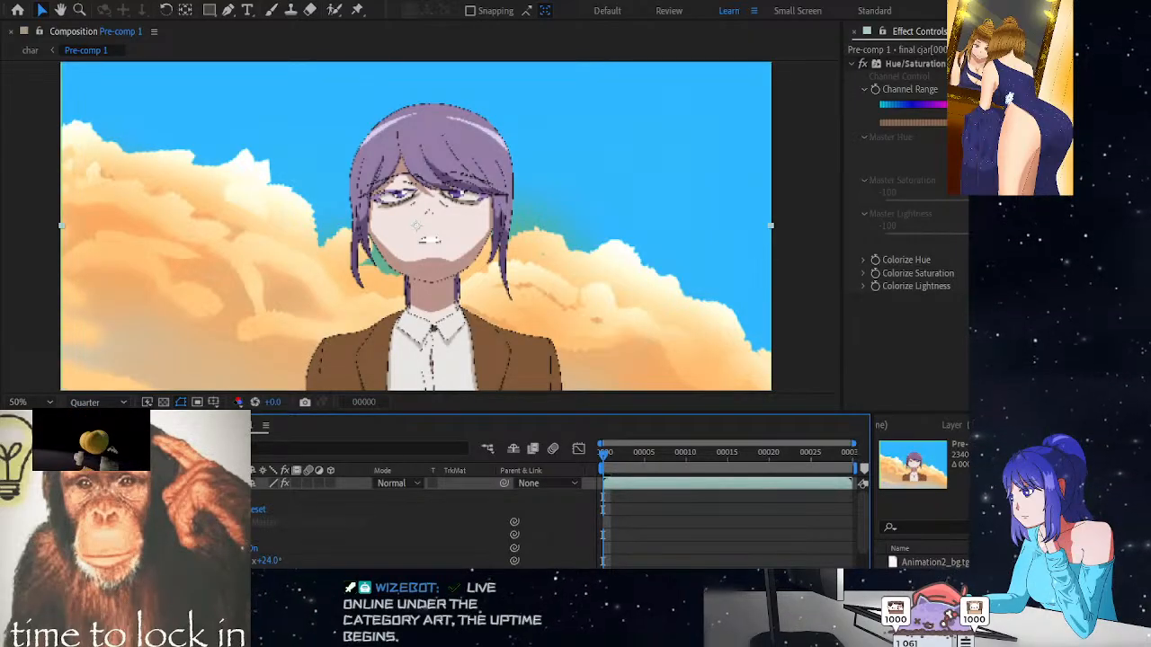
key("ctrl+z")
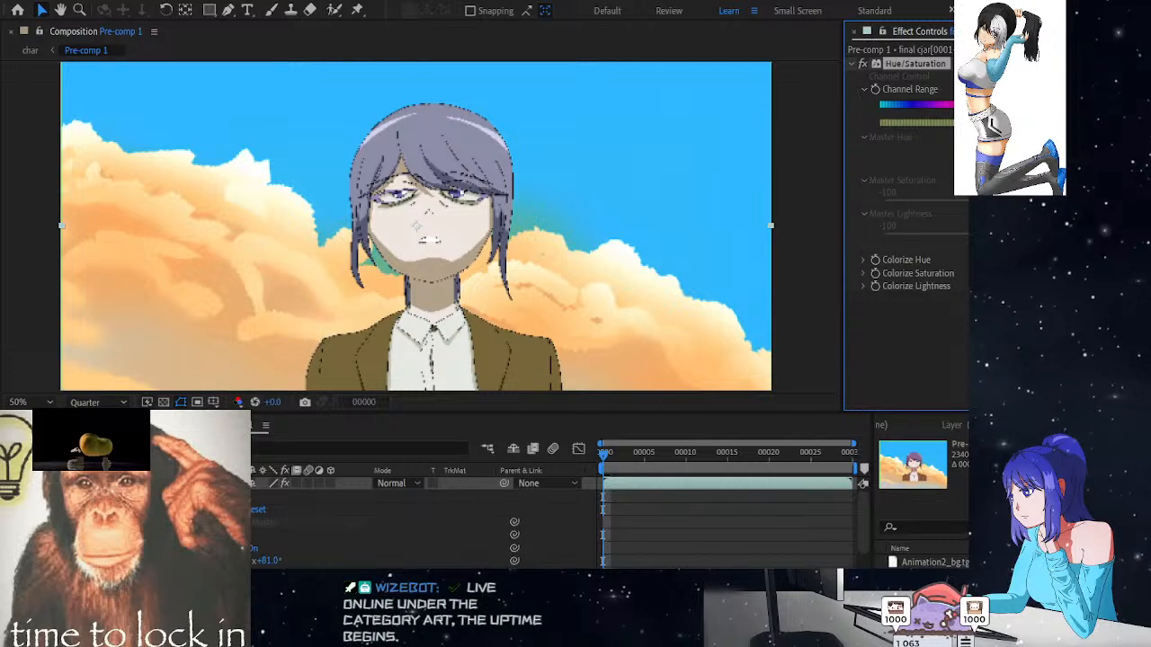
key("ctrl+z")
key("ctrl+z")
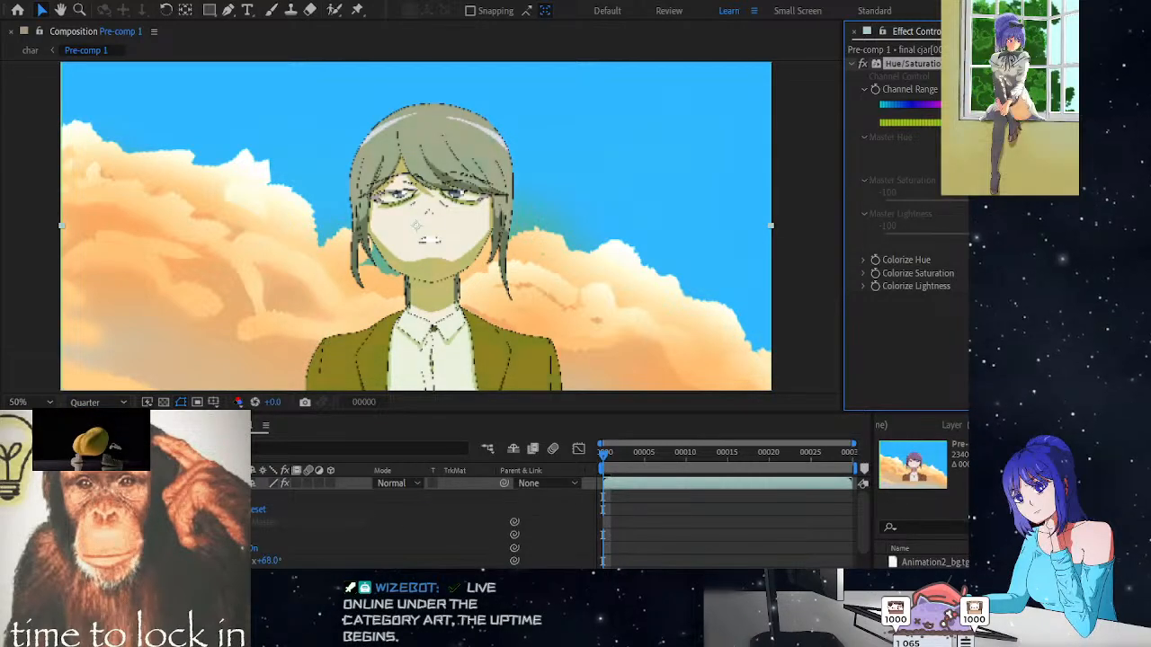
key("ctrl+z")
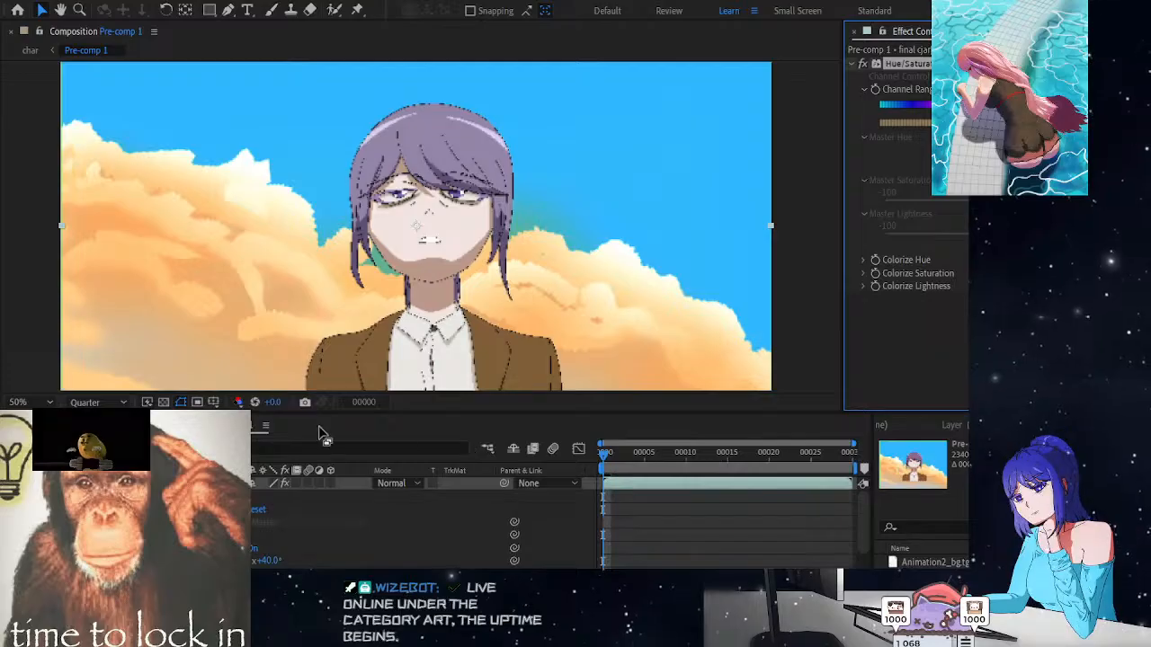
left_click(390, 484)
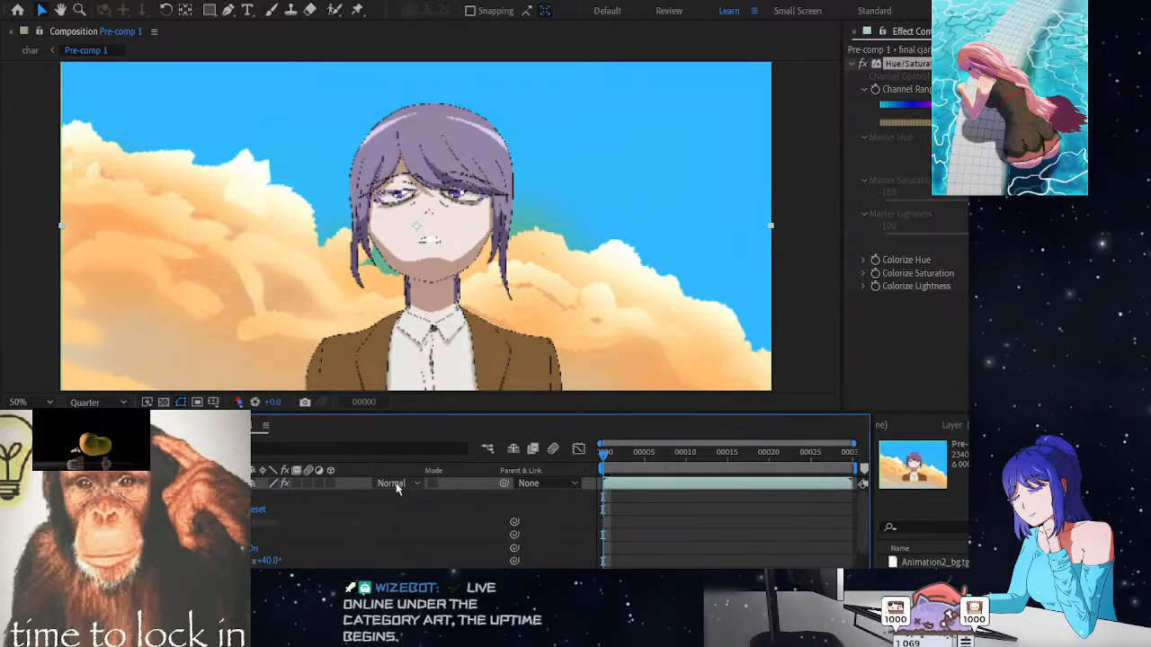
left_click(444, 550)
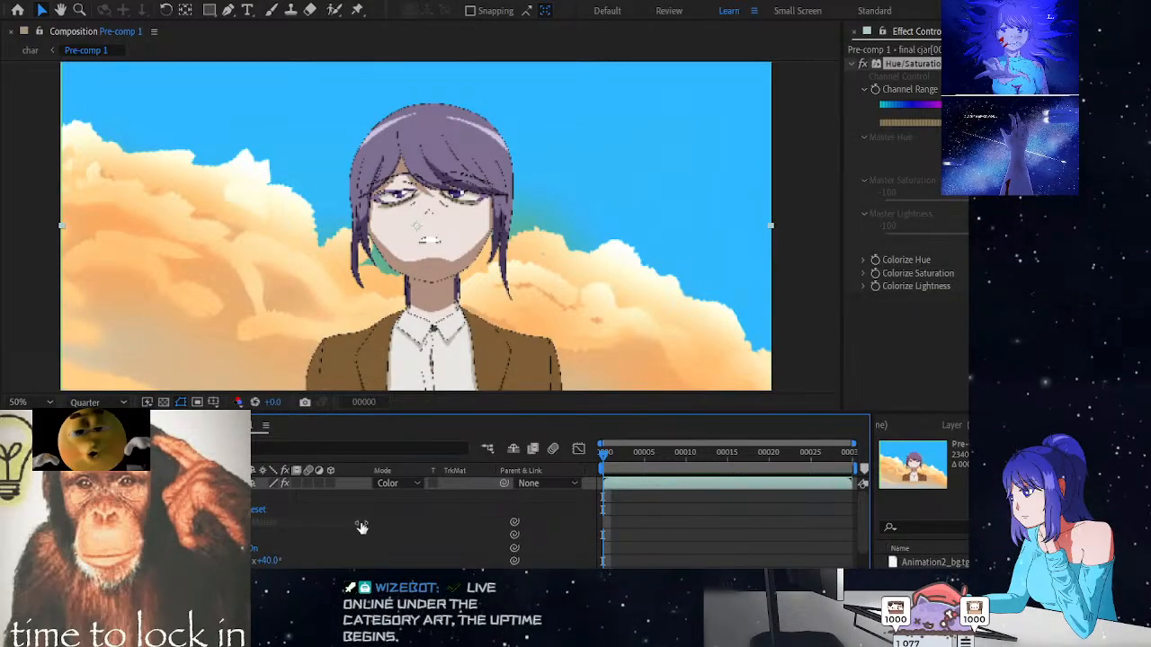
Reveal the colour overlay's Opacity, try a reduced value against the whole background, and raise it to 100%
left_click(62, 484)
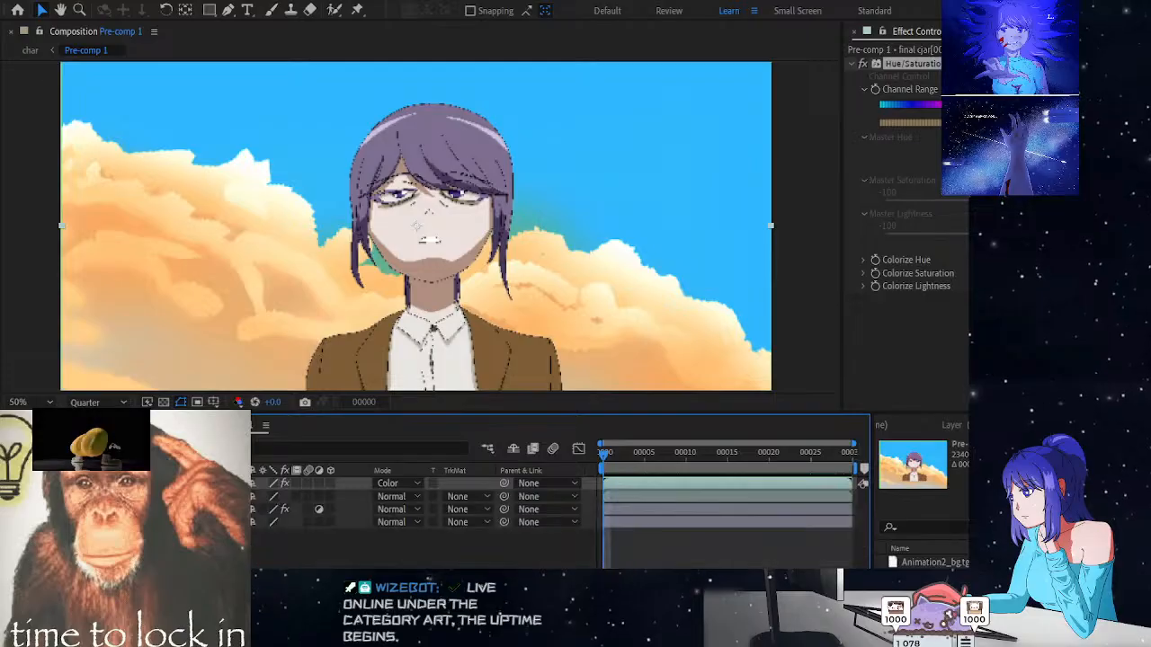
key("t")
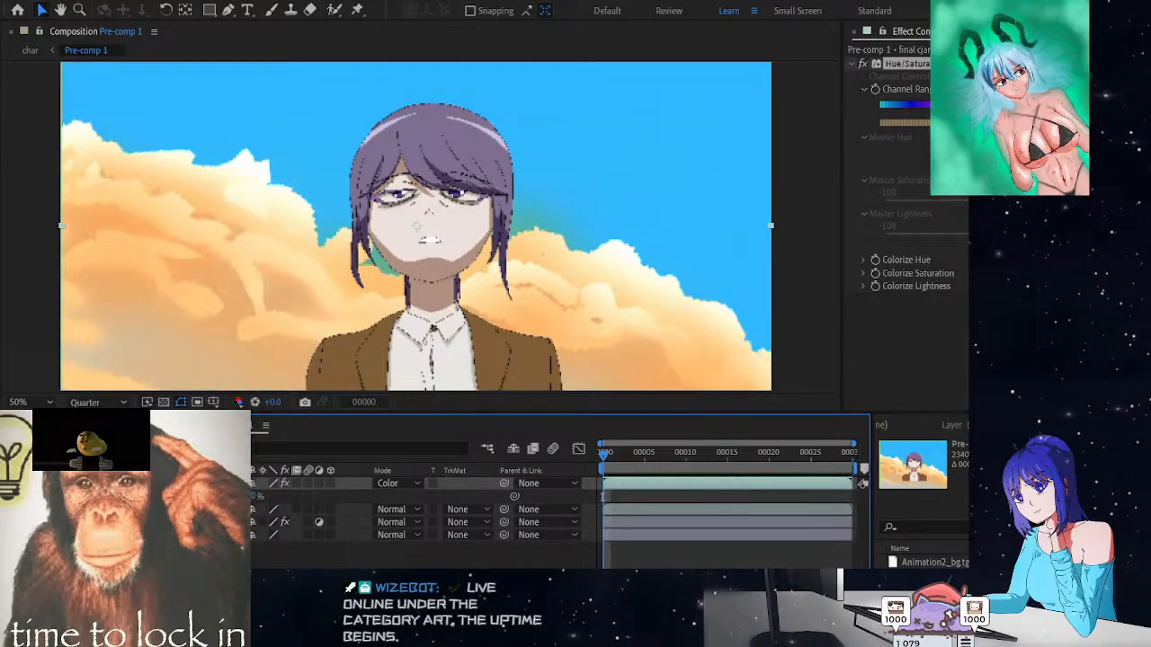
left_click_drag(259, 496, 284, 496)
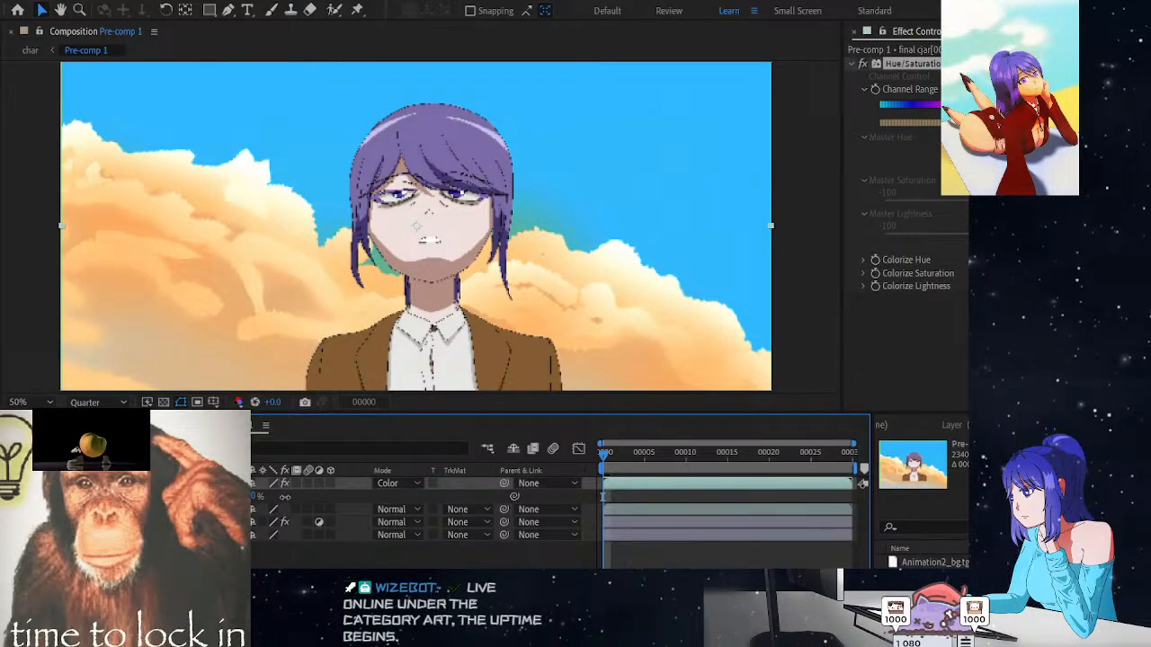
scroll(396, 301, "up", 3)
scroll(396, 301, "down", 5)
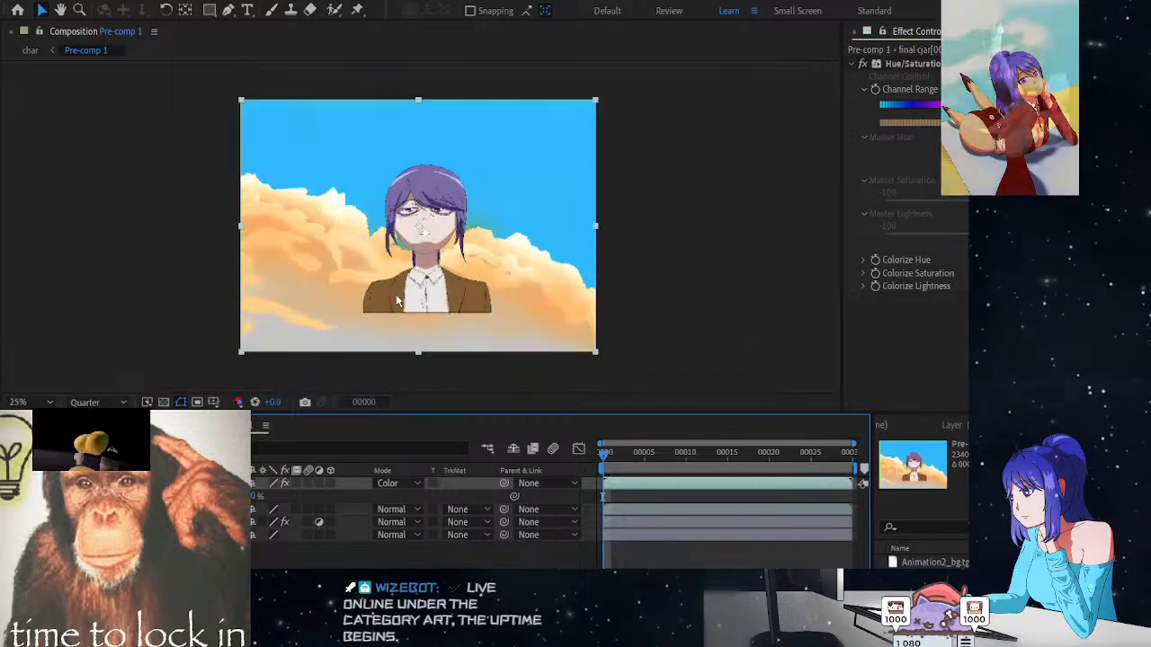
scroll(397, 301, "up", 1)
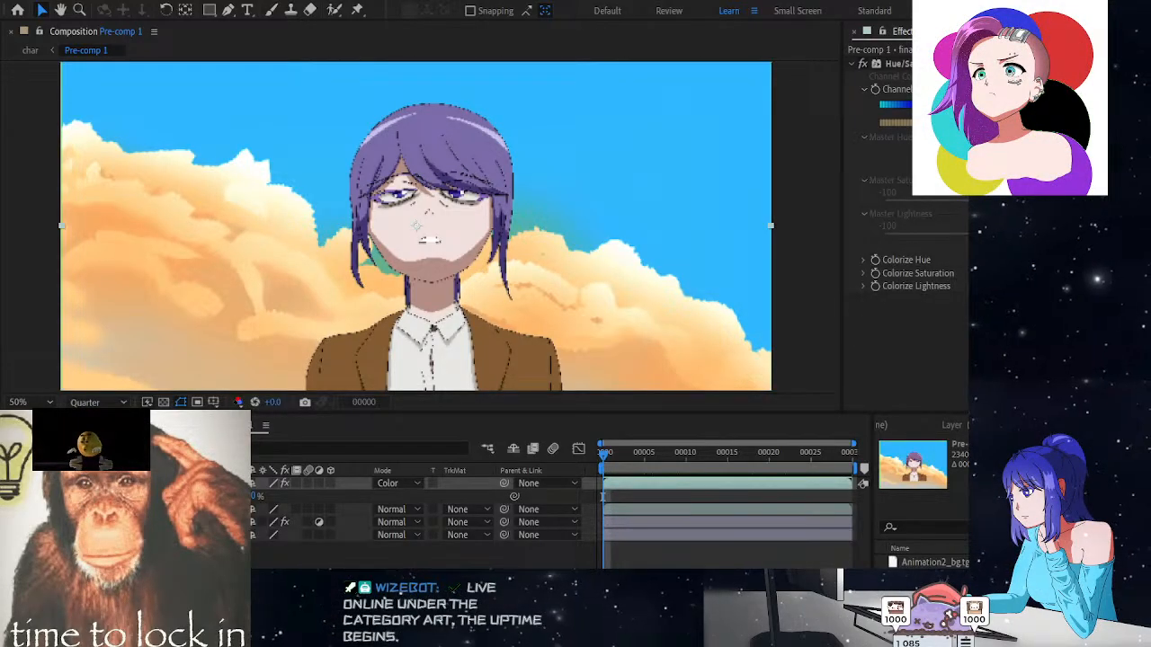
left_click_drag(253, 498, 456, 509)
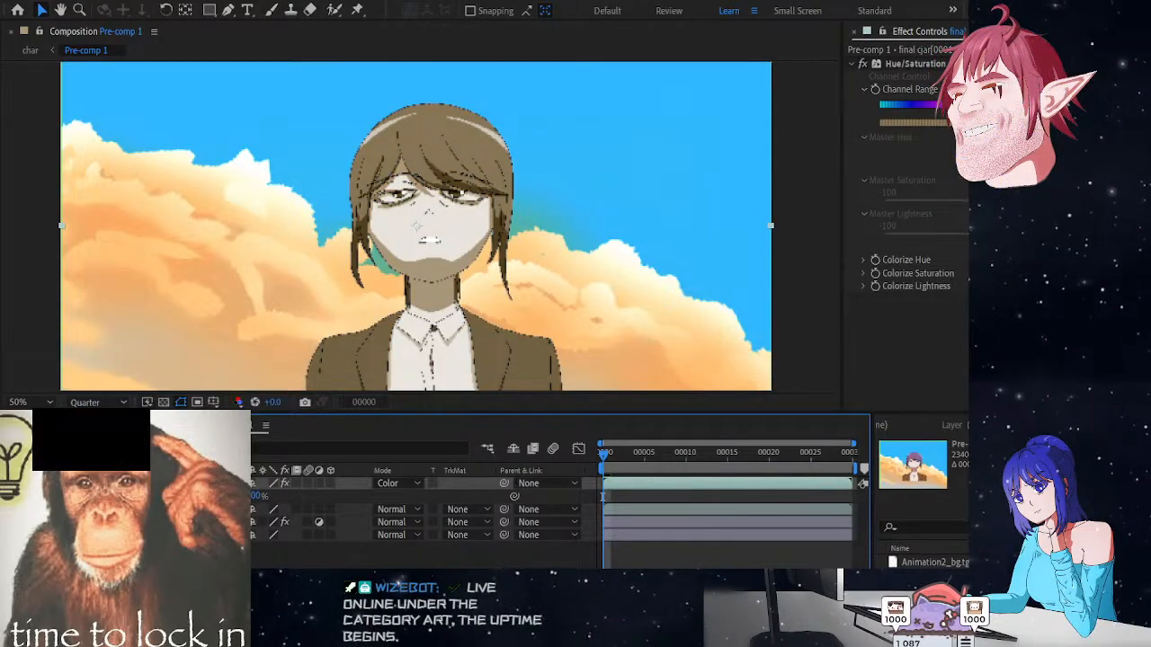
Give the overlay a stronger orange-brown Colorize tint while its blend mode is Normal, and set the mode back to Color
left_click(64, 483)
left_click(65, 484)
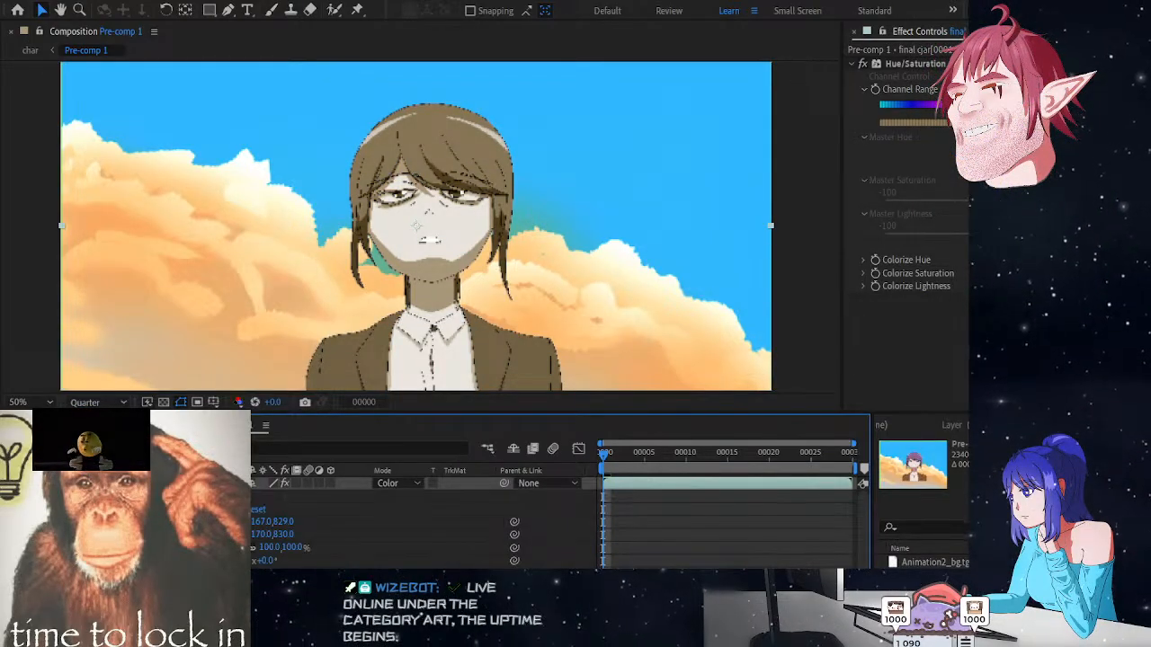
left_click(77, 496)
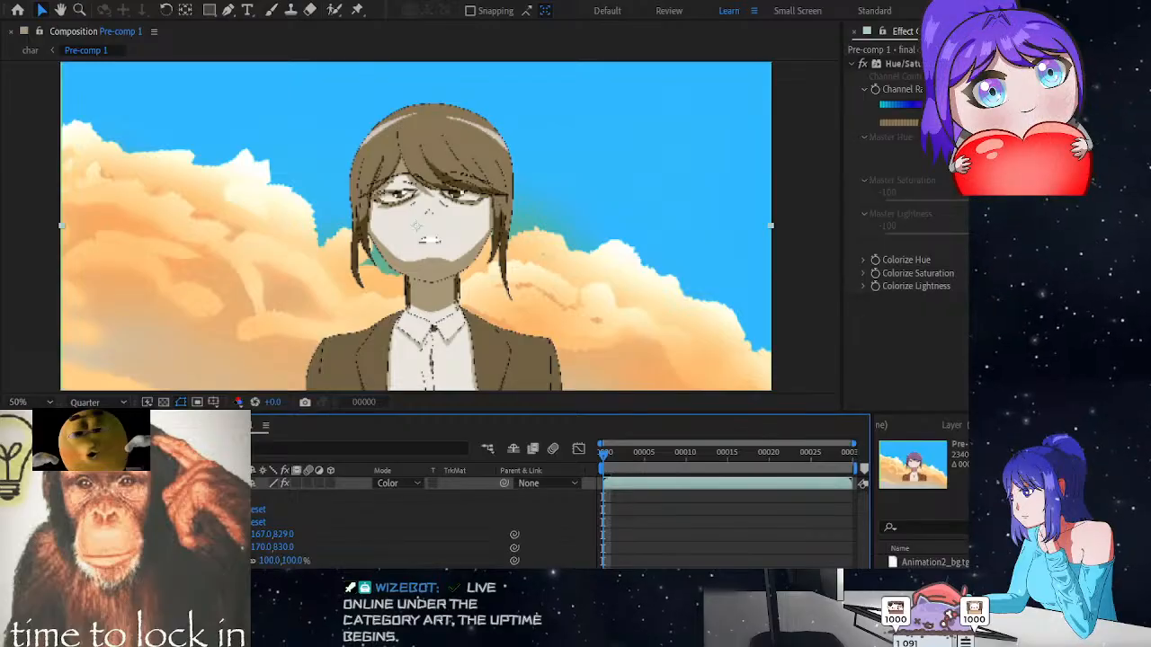
left_click(64, 484)
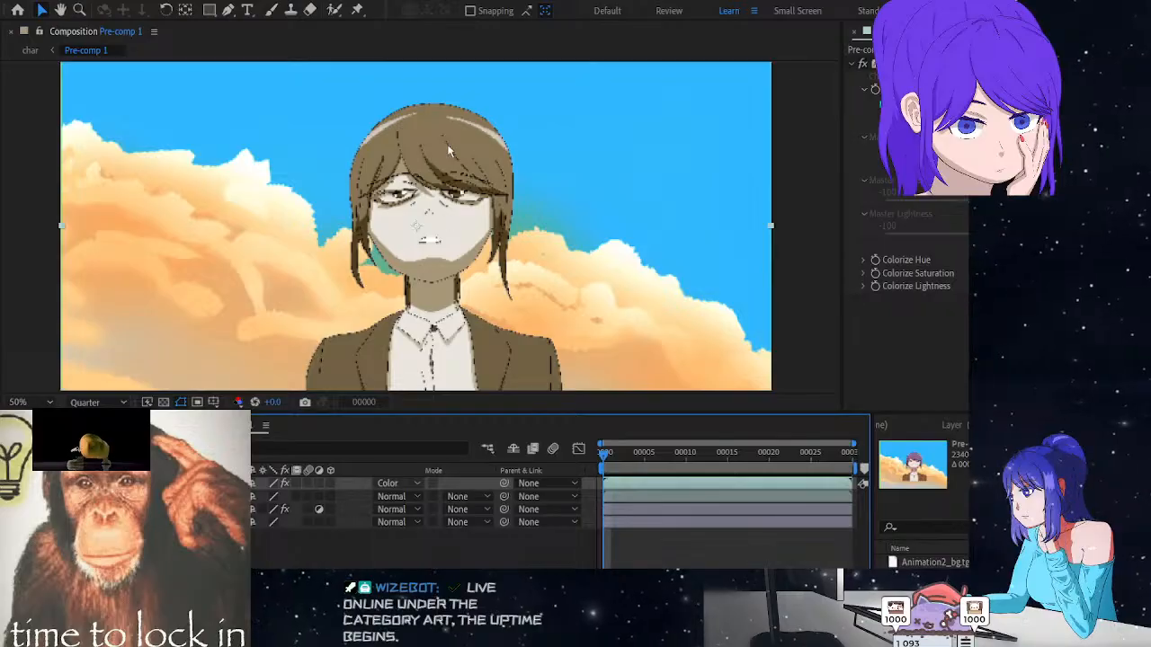
left_click(456, 73)
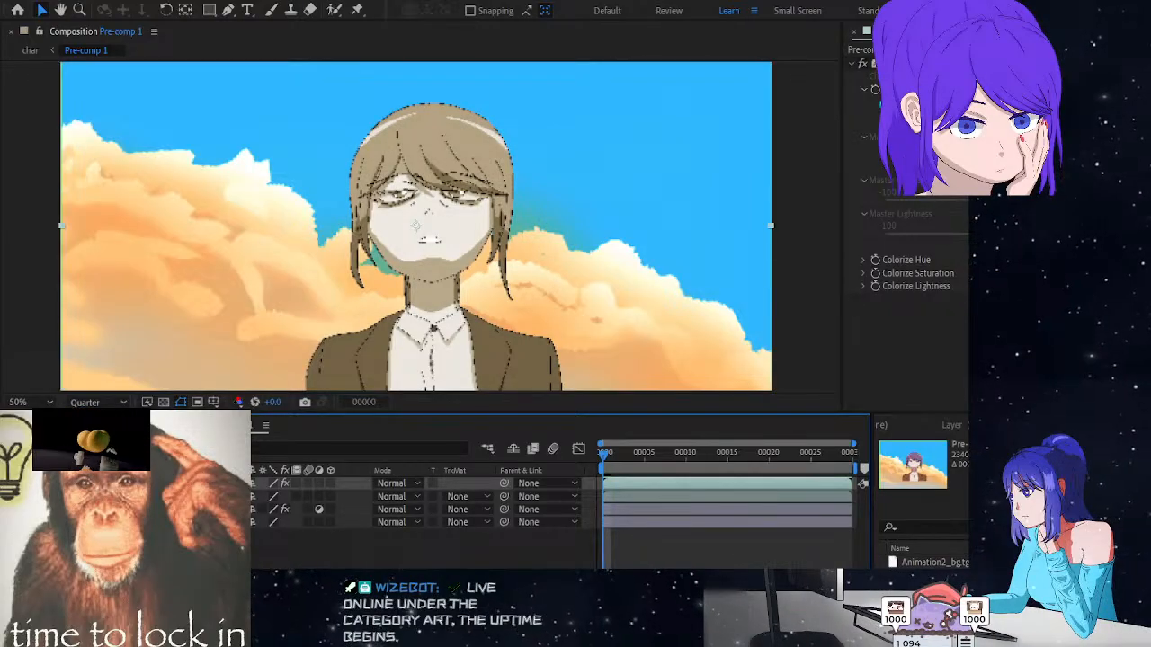
left_click(988, 281)
left_click_drag(998, 260, 978, 259)
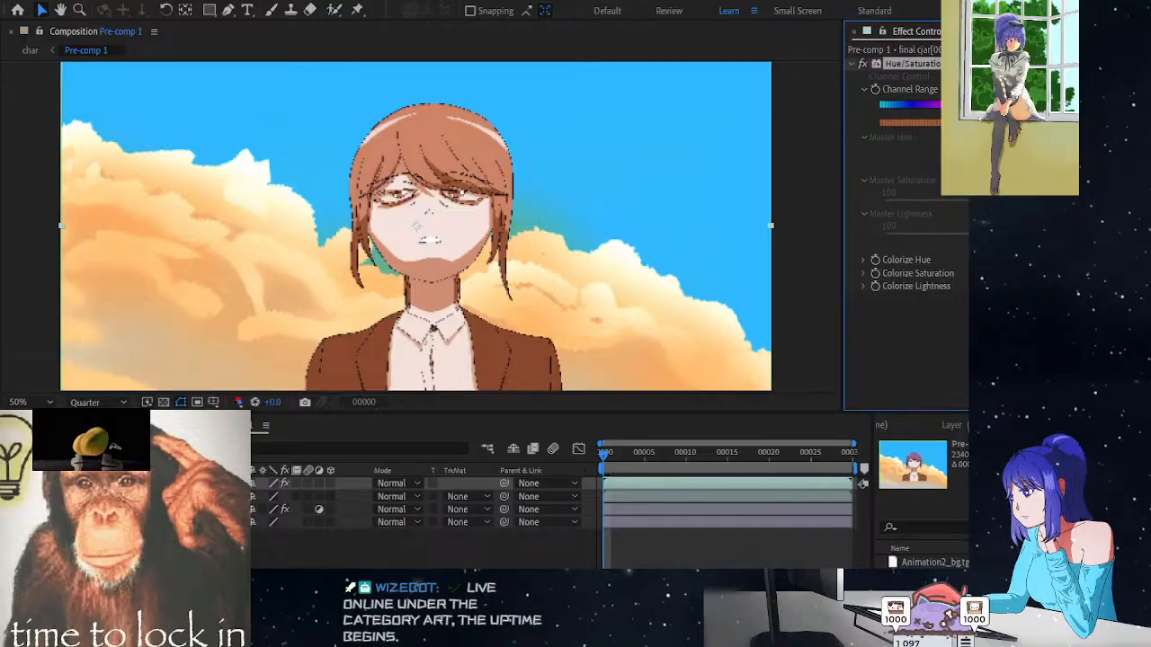
left_click(384, 486)
left_click(459, 552)
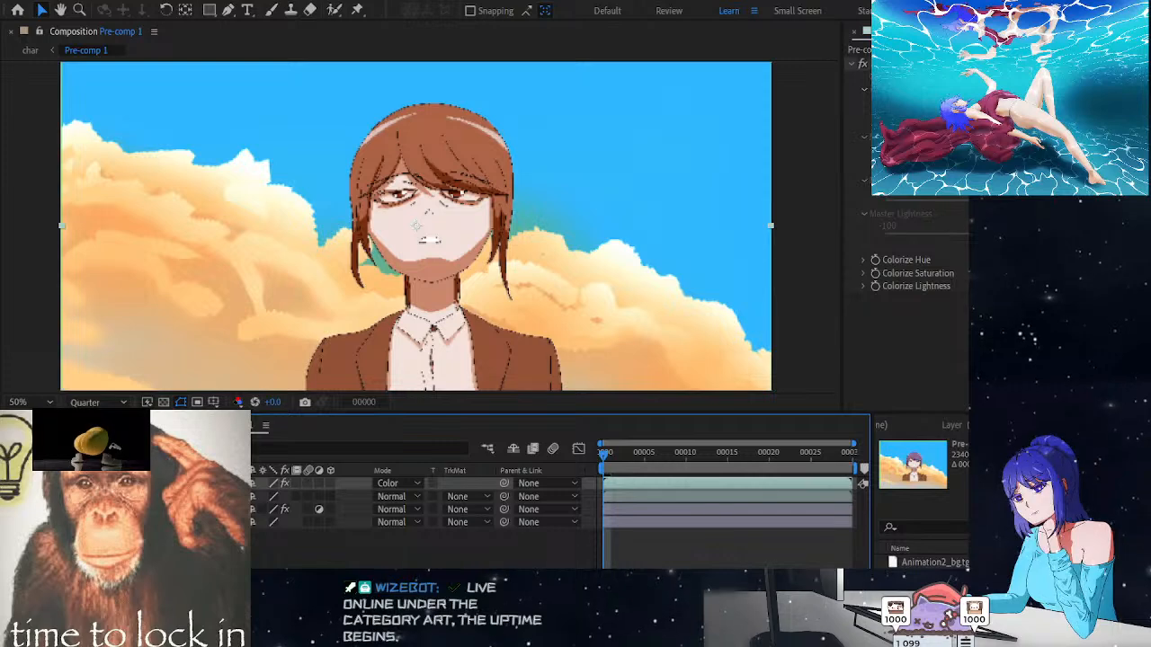
Lower the overlay layer's Opacity until the character's purple hair shows through a subtle warm tint, and deselect the layer
key("t")
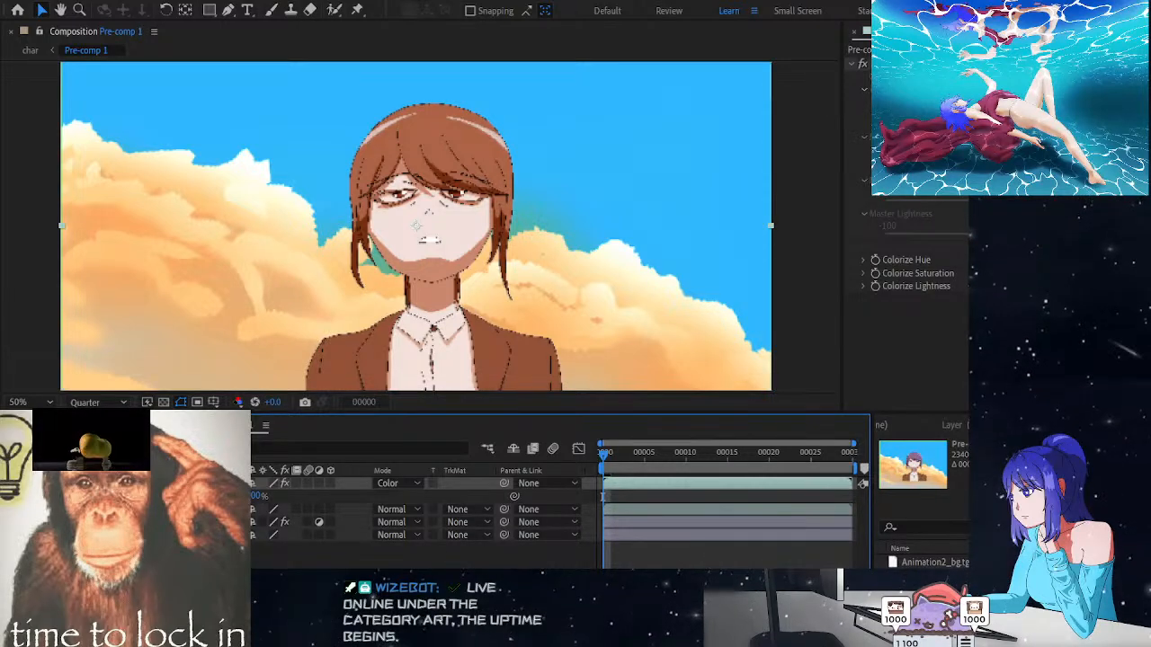
left_click_drag(258, 499, 188, 499)
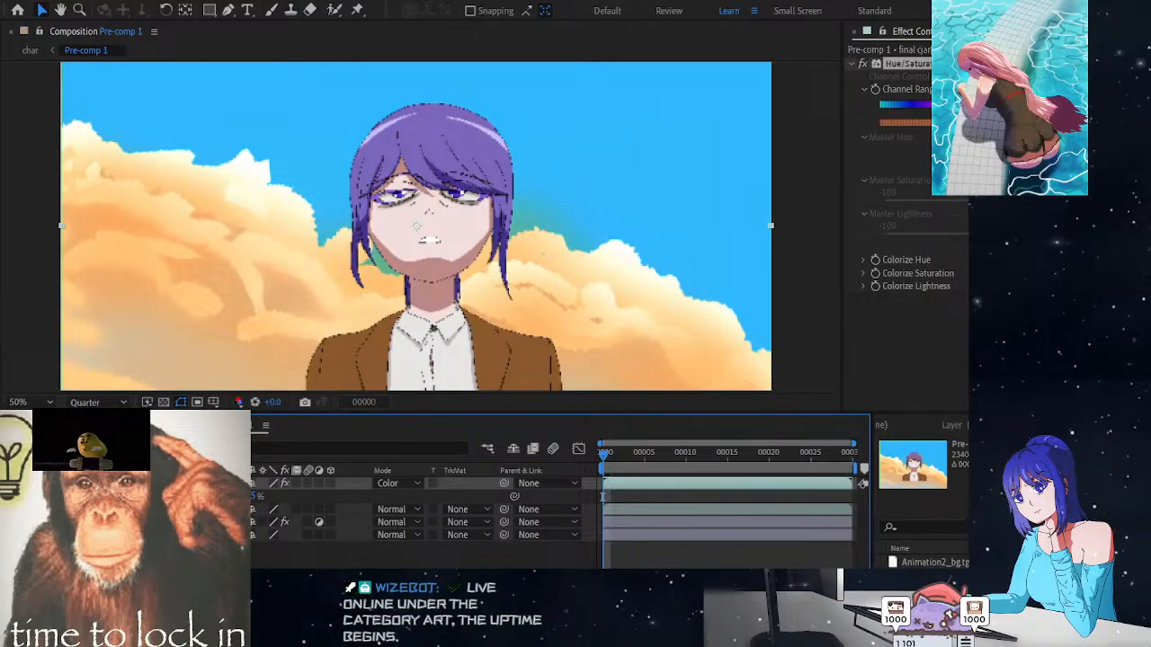
mouse_move(190, 500)
left_mouse_down()
mouse_move(203, 500)
mouse_move(183, 499)
left_mouse_up()
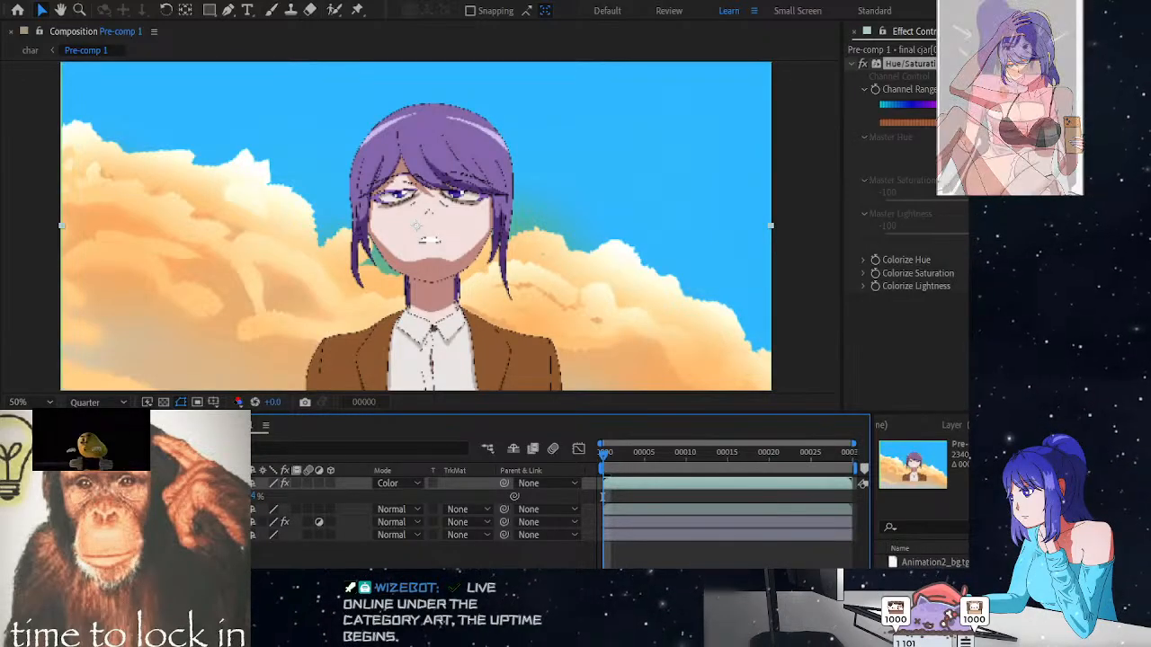
left_click(307, 559)
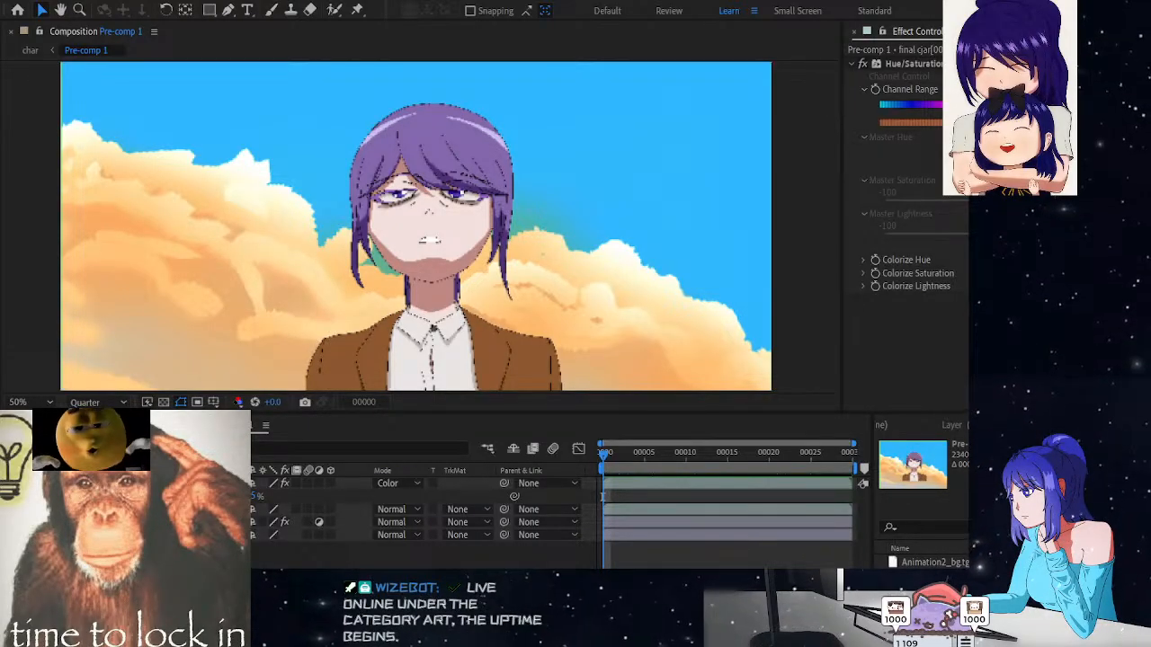
View the graded character in the char composition and return to Pre-comp 1
left_click(39, 290)
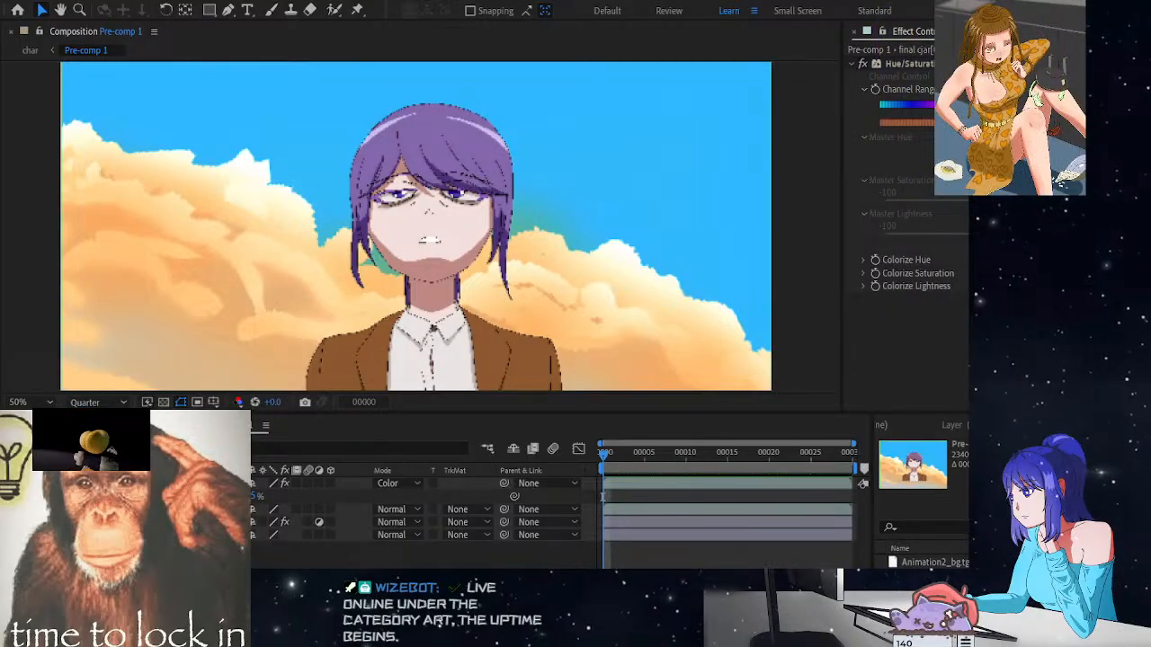
left_click(169, 425)
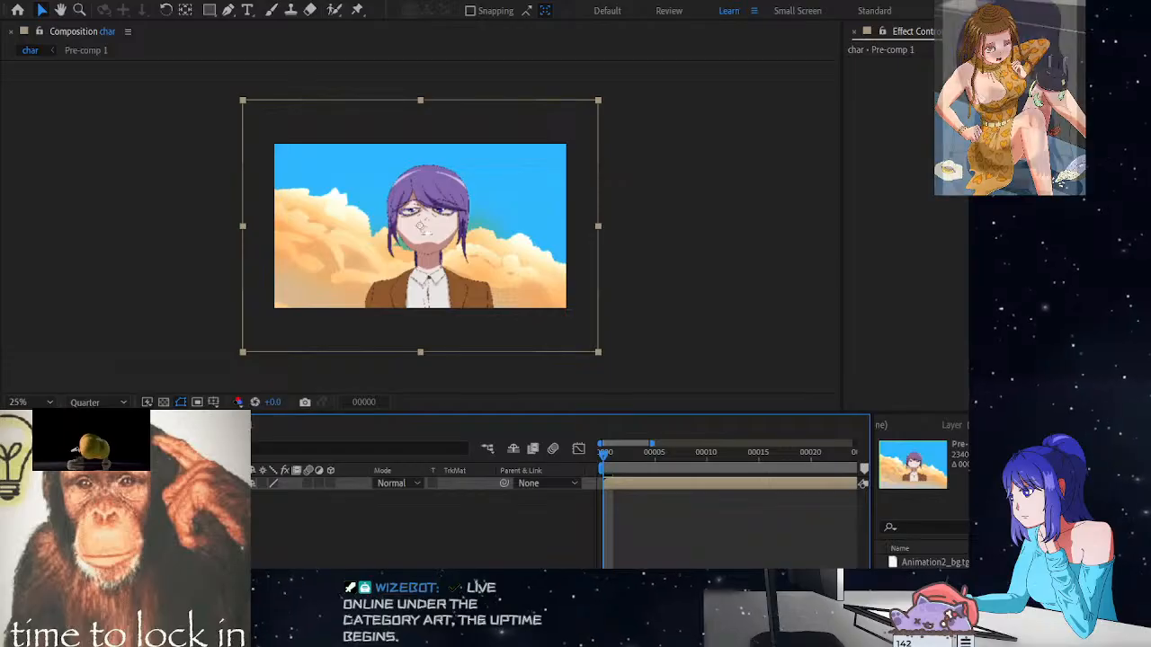
double_click(597, 219)
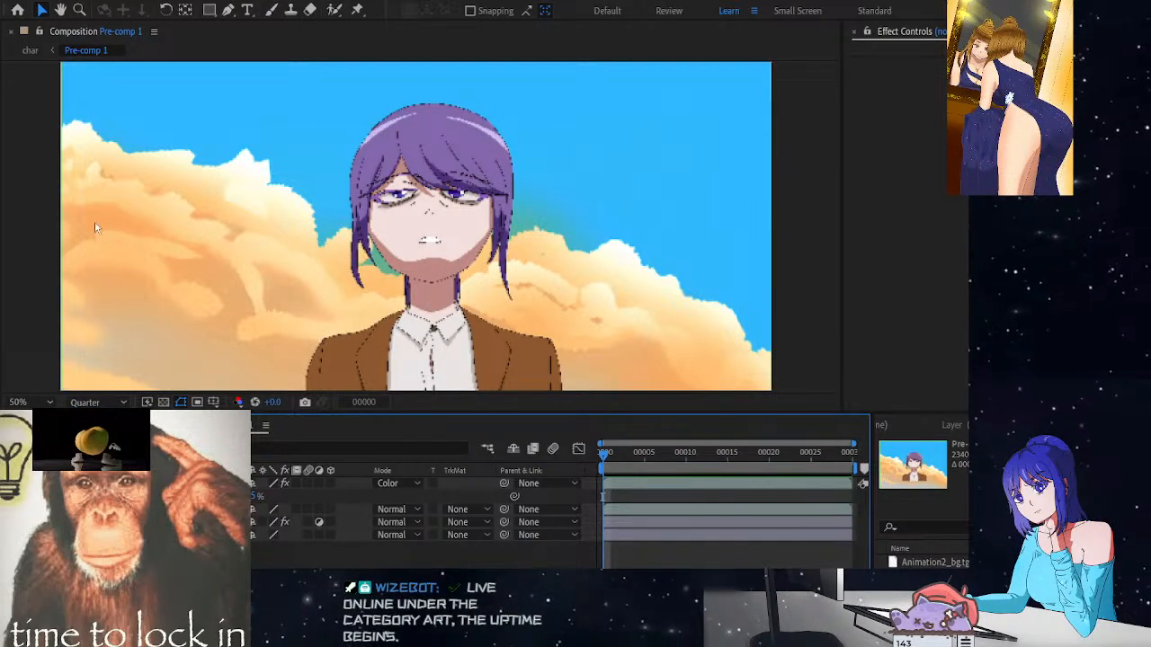
left_click(167, 349)
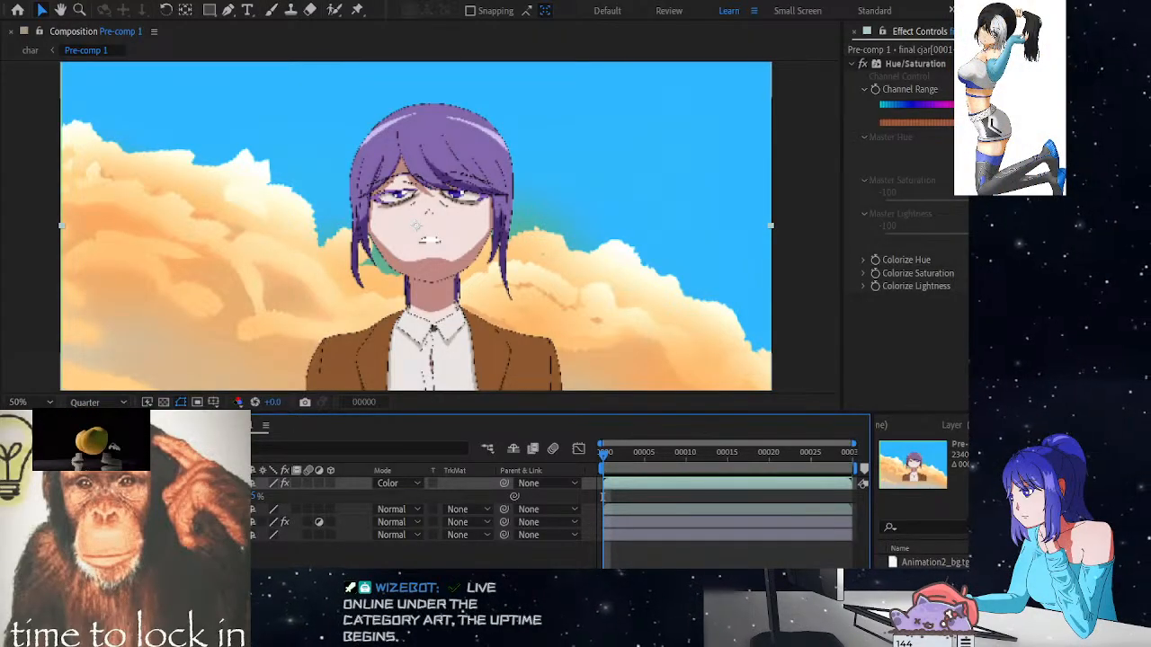
left_click(179, 522, "shift")
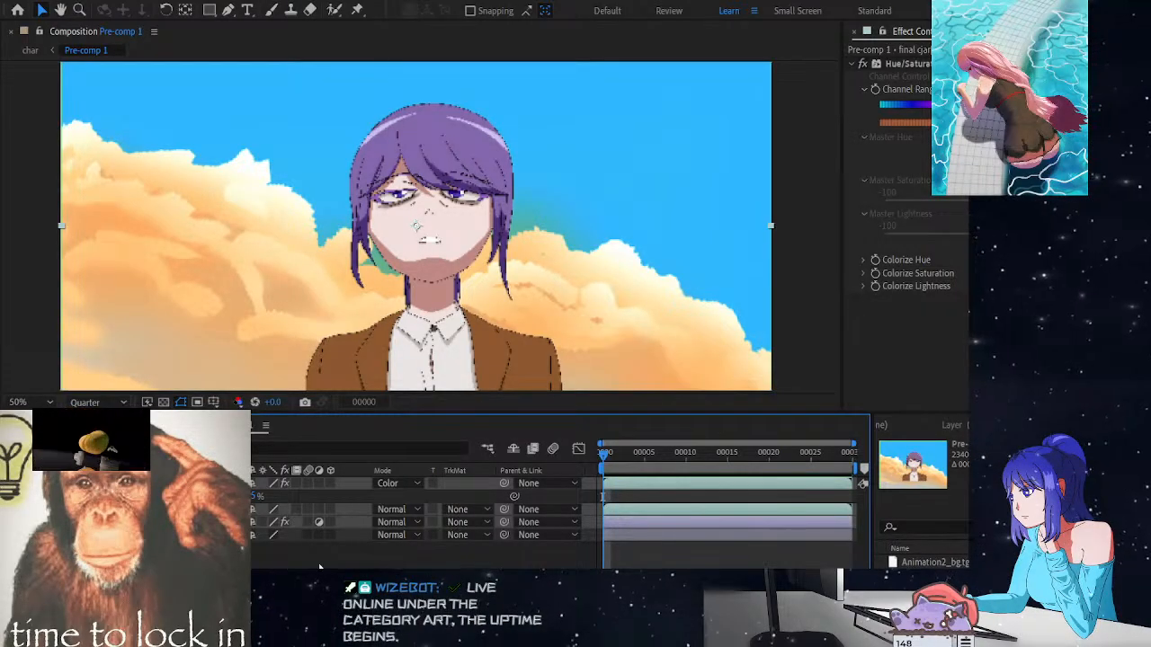
left_click(245, 553)
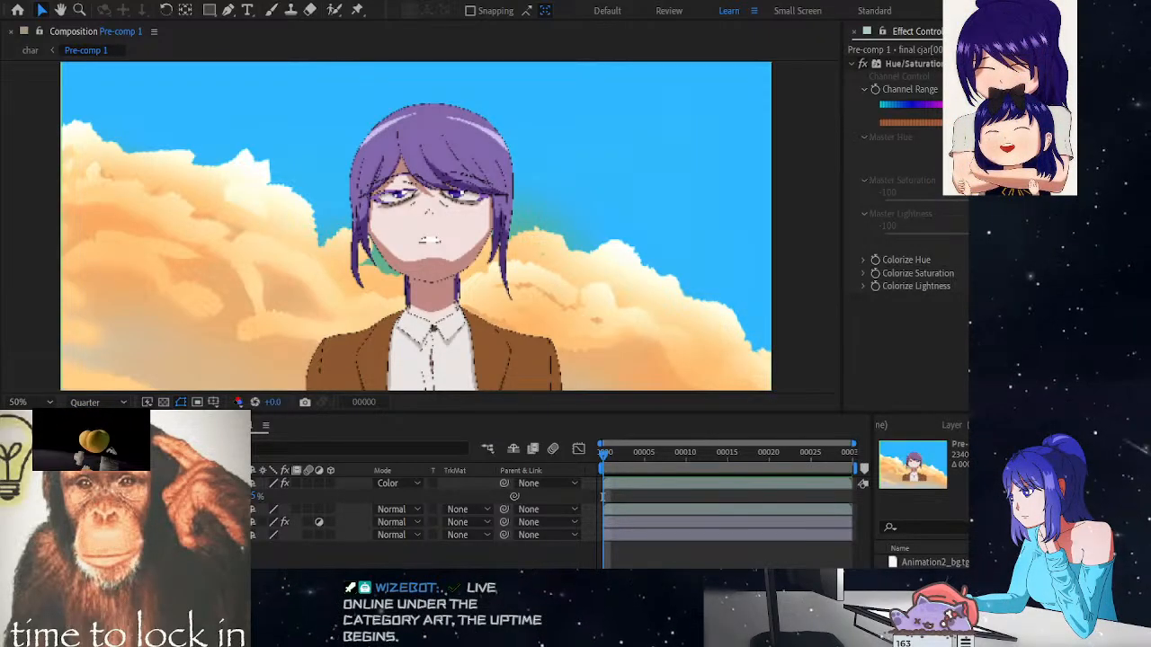
Save the project and check the composition settings of the char composition
left_click(298, 453)
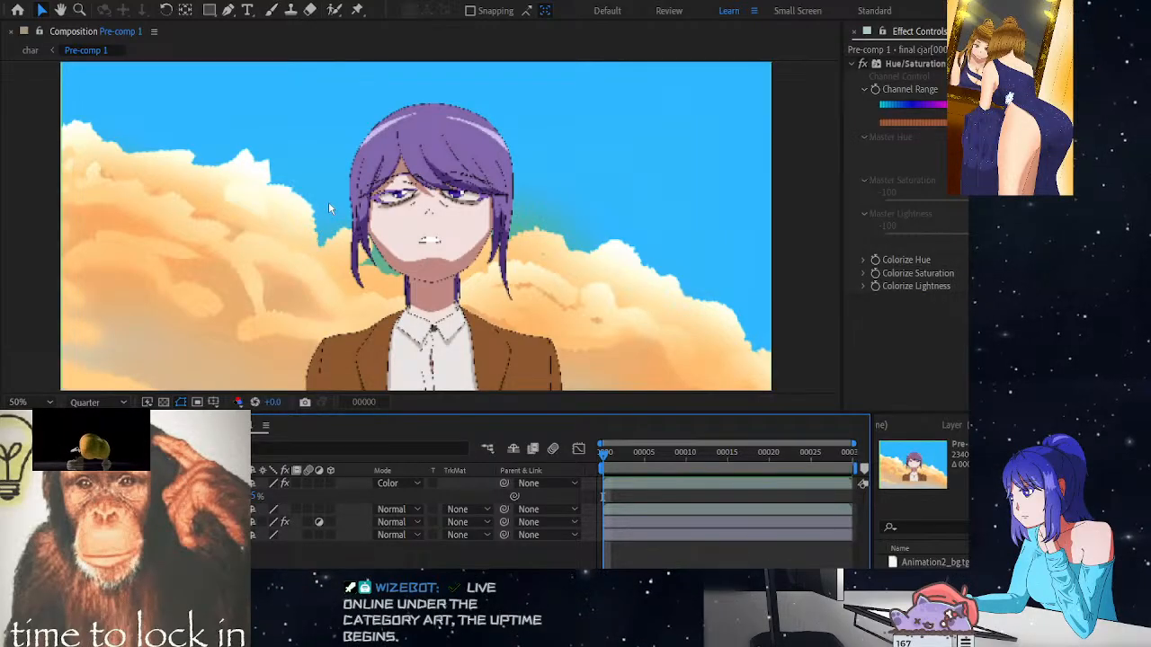
key("ctrl+s")
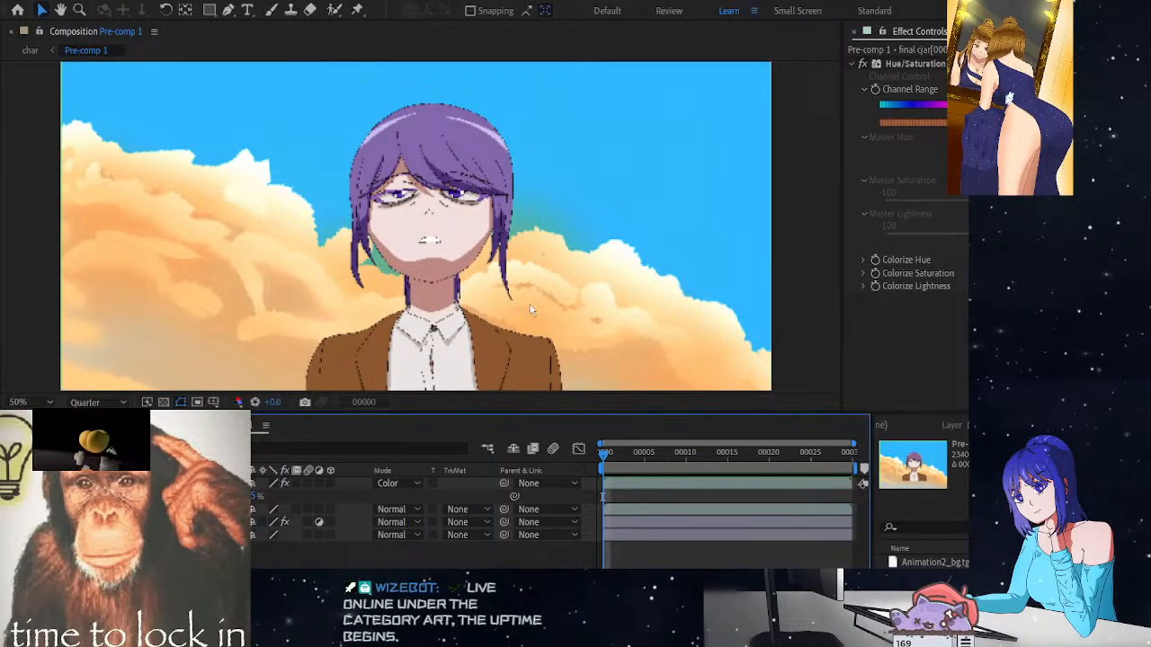
left_click(160, 425)
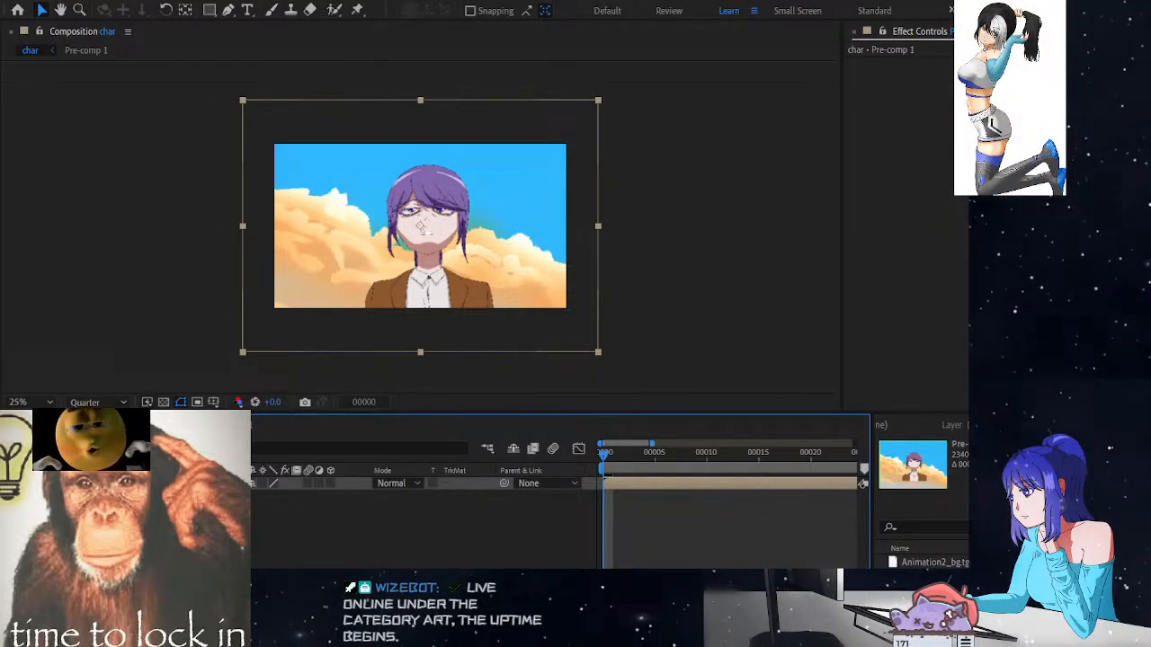
key("ctrl+k")
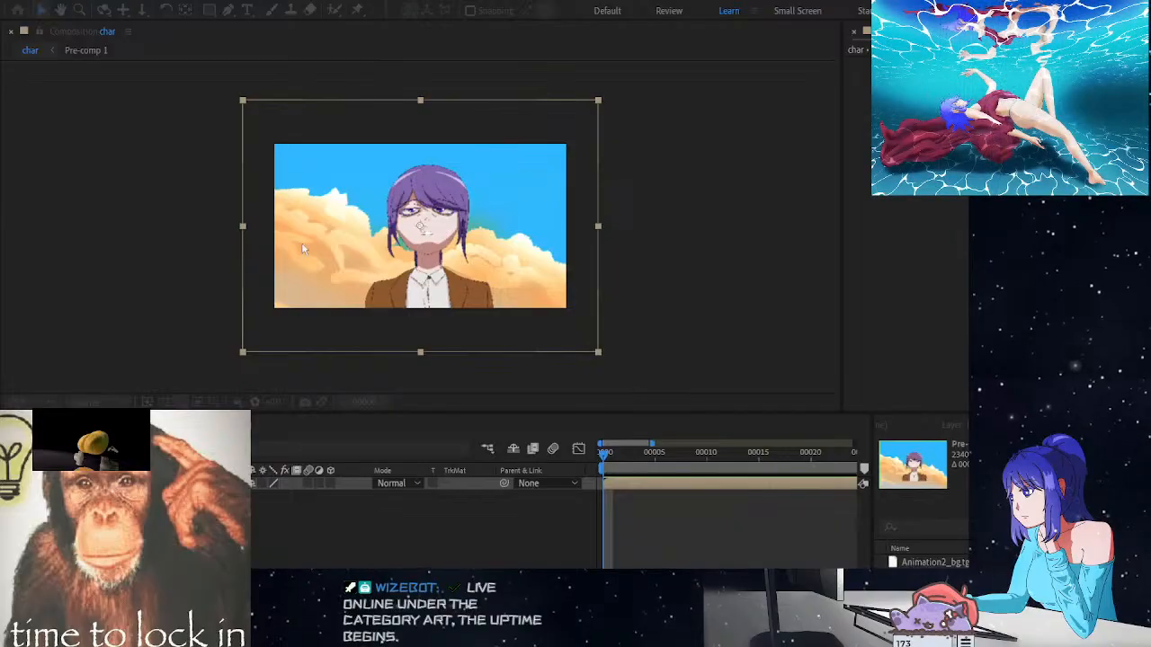
left_click(516, 112)
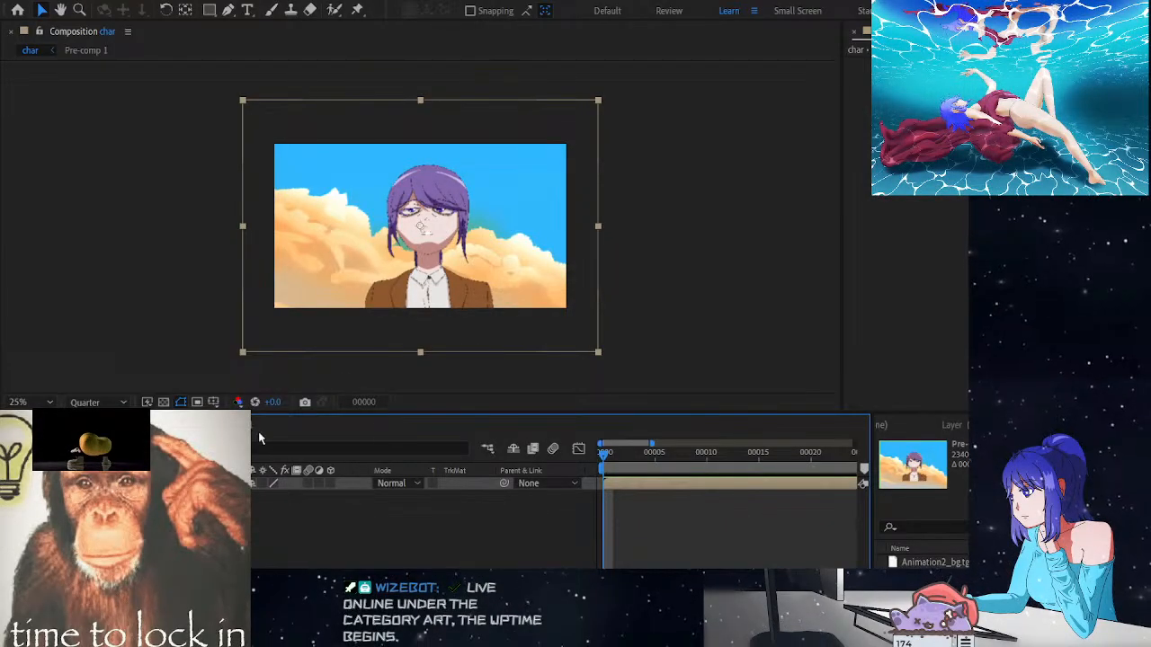
Reopen Pre-comp 1 and check its composition settings, leaving them as they are
double_click(597, 219)
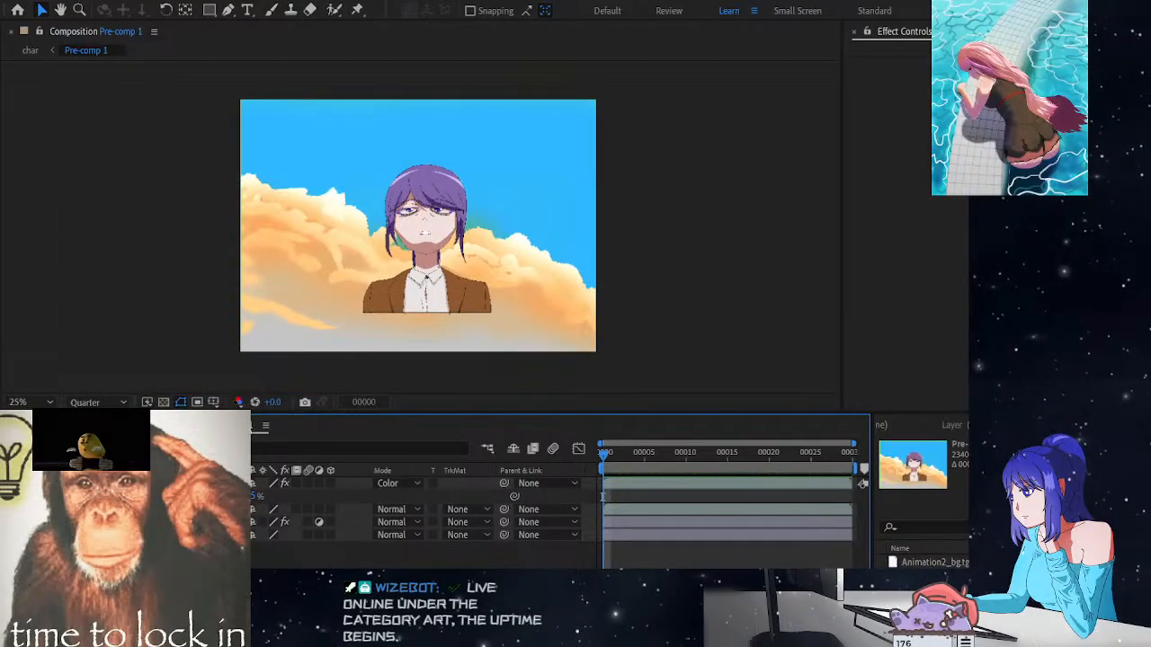
key("ctrl+k")
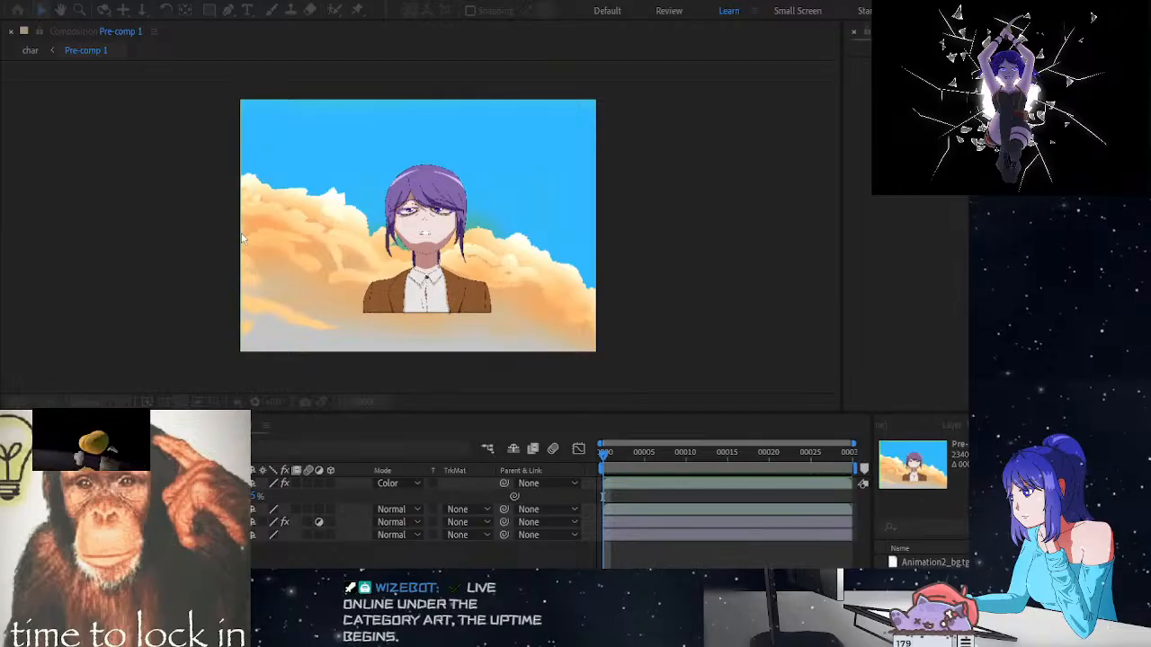
left_click(519, 102)
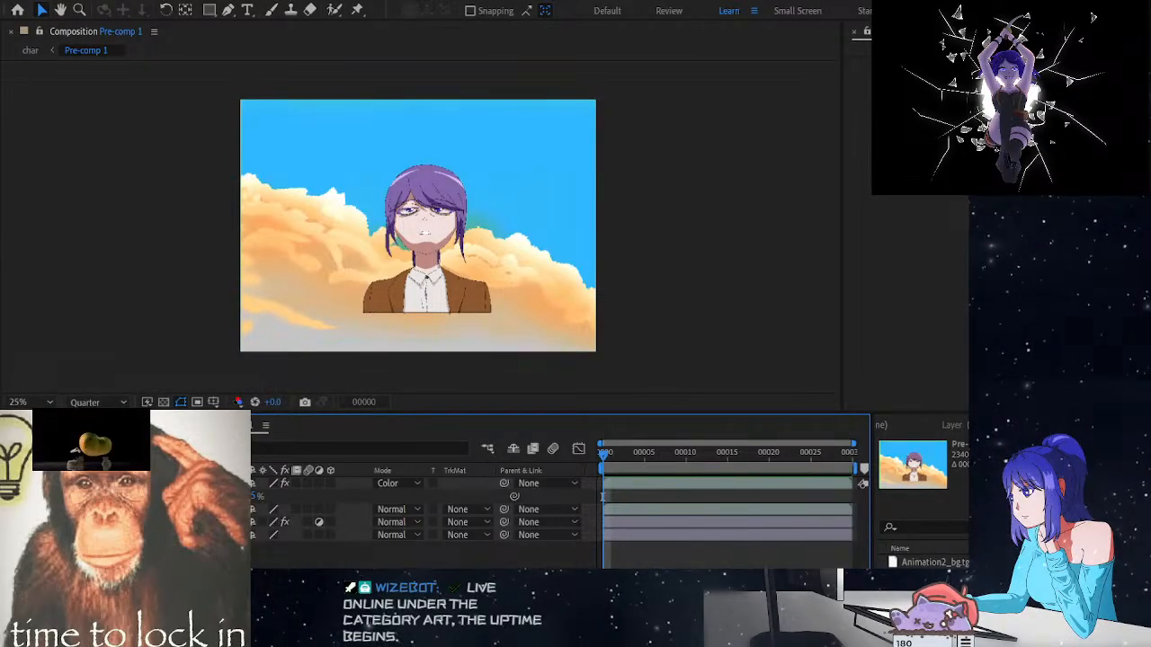
scroll(434, 234, "up", 3)
scroll(435, 235, "down", 3)
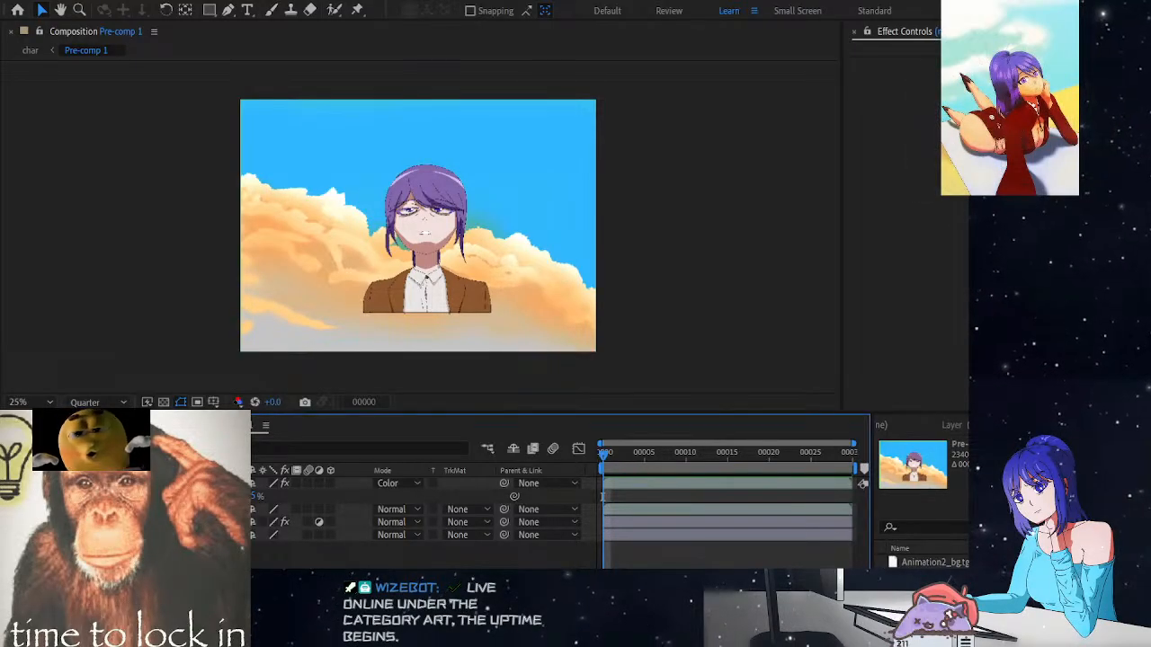
Select the colour overlay layer, inspect the character's face up close, and save the project
left_click(397, 485)
left_click(198, 483)
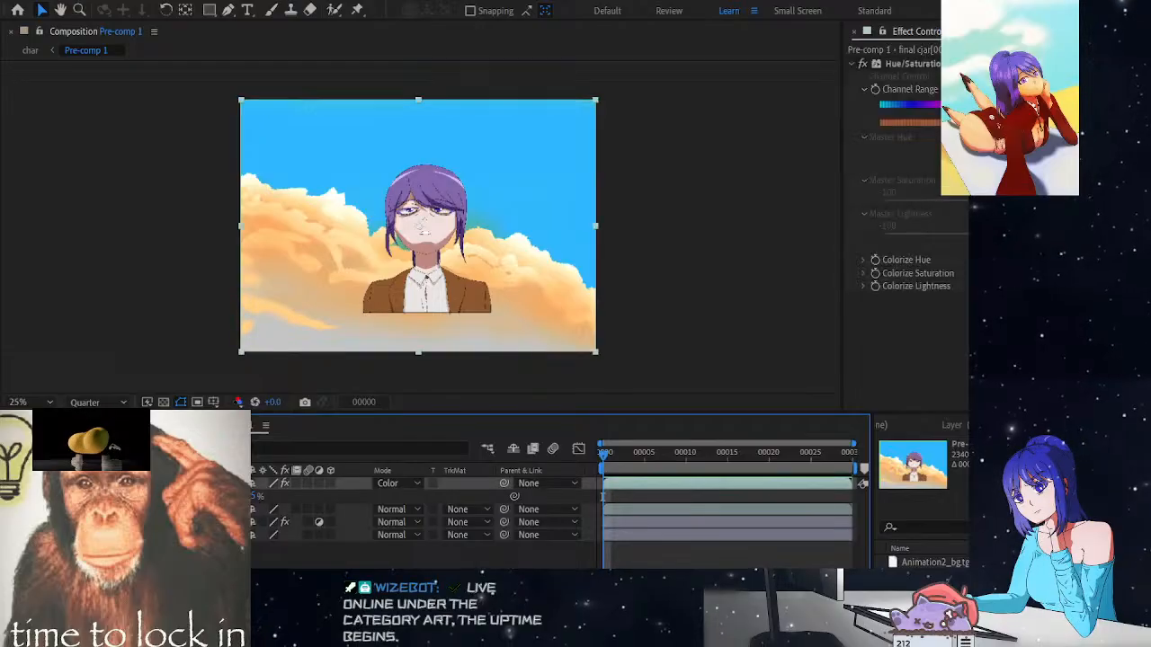
scroll(421, 231, "up", 1)
scroll(415, 262, "up", 1)
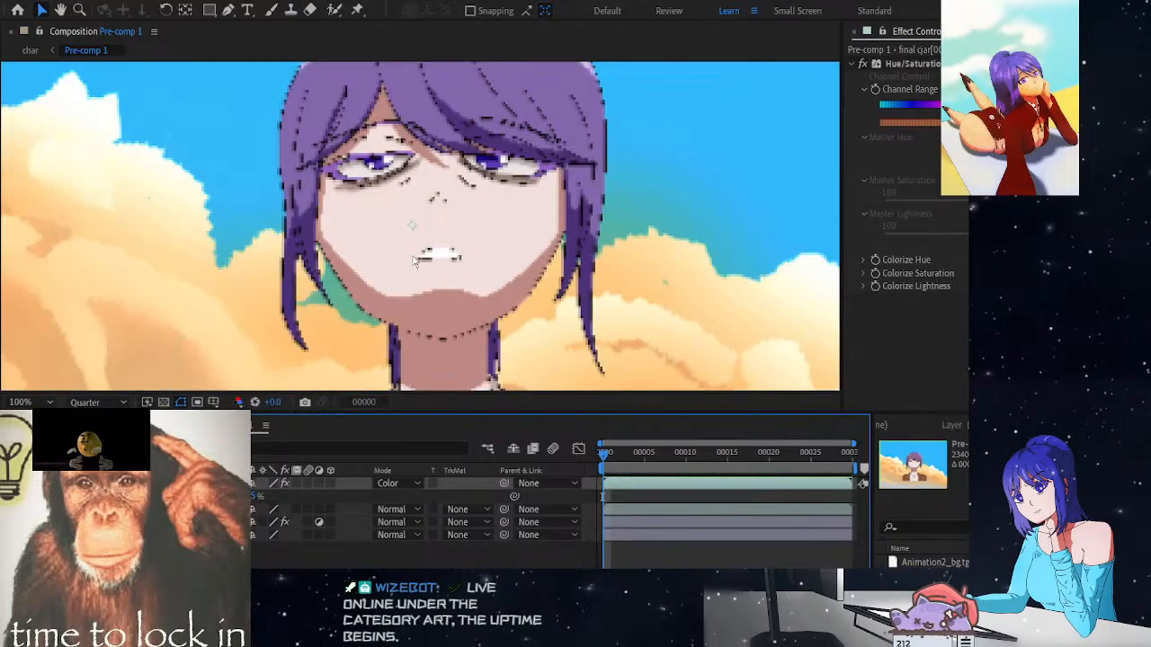
scroll(422, 261, "down", 1)
scroll(433, 262, "up", 1)
left_click(150, 404)
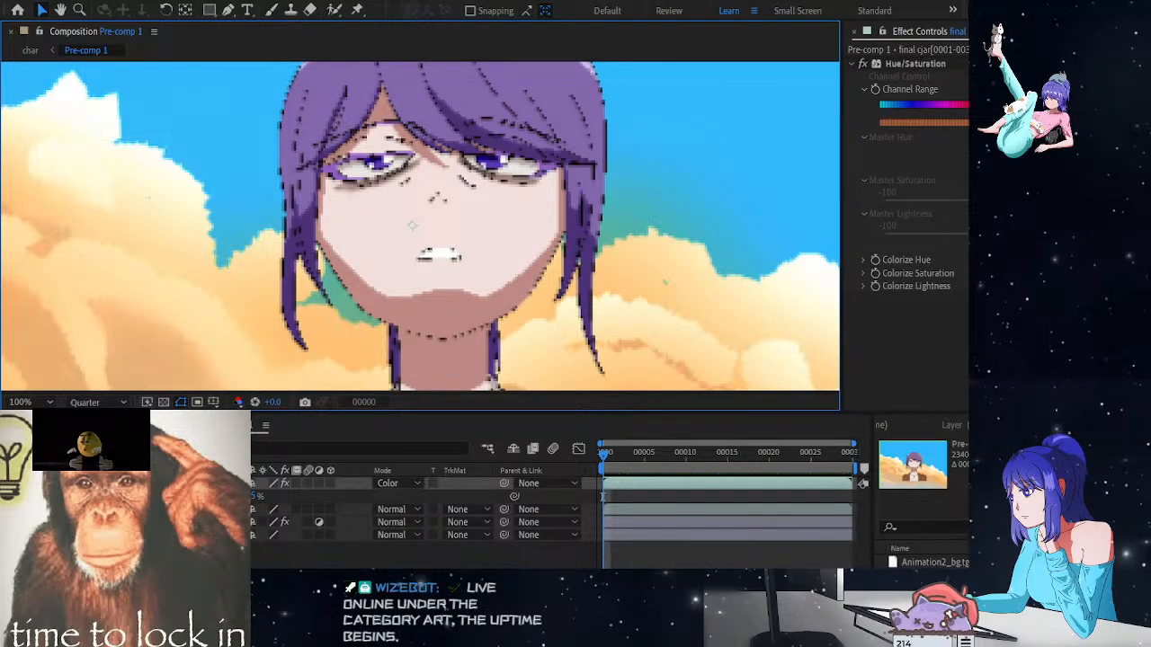
key("ctrl+s")
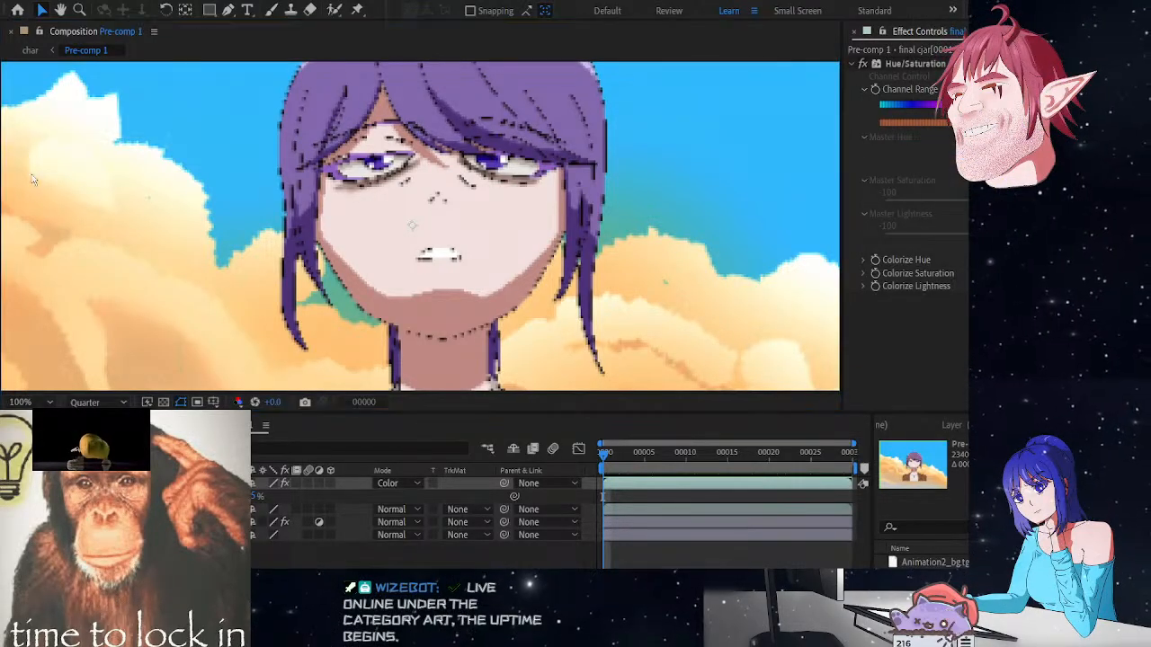
Enlarge the Composition panel and collapse the colour overlay layer's properties
left_click(837, 406)
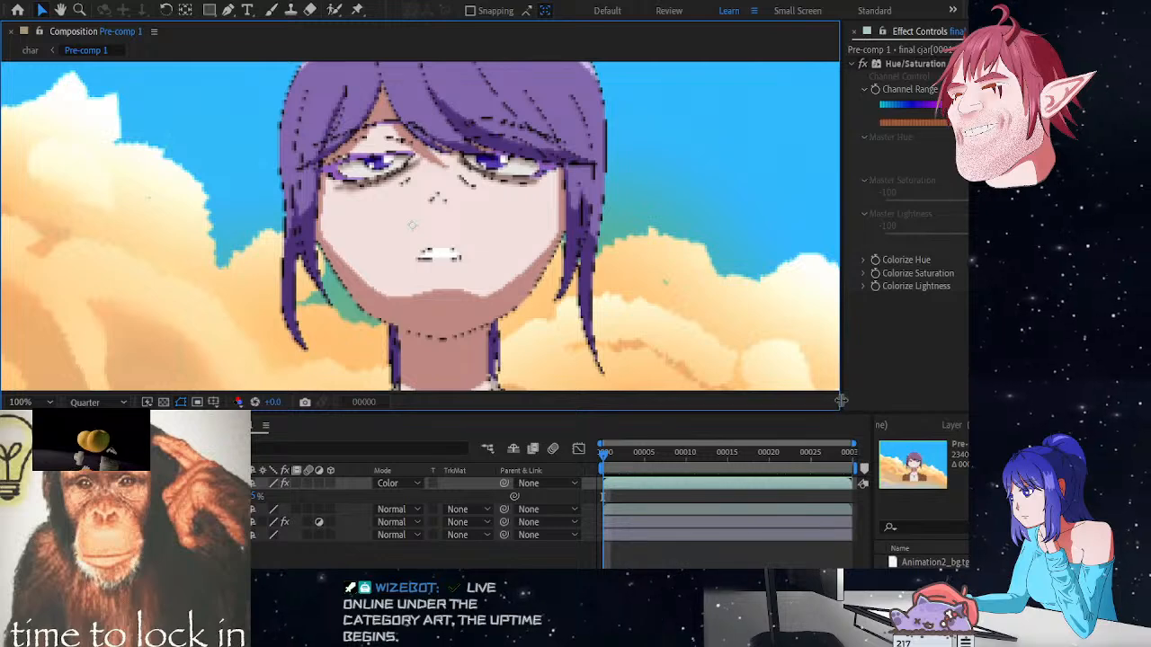
left_click_drag(840, 396, 872, 426)
scroll(557, 306, "down", 1)
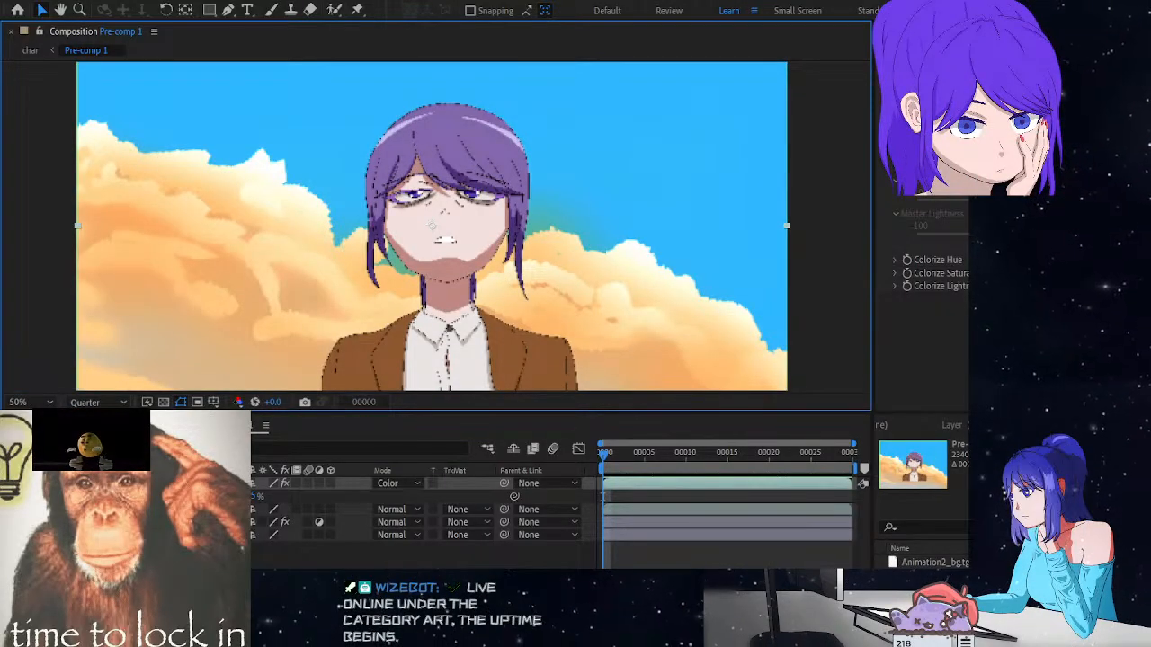
left_click(56, 484)
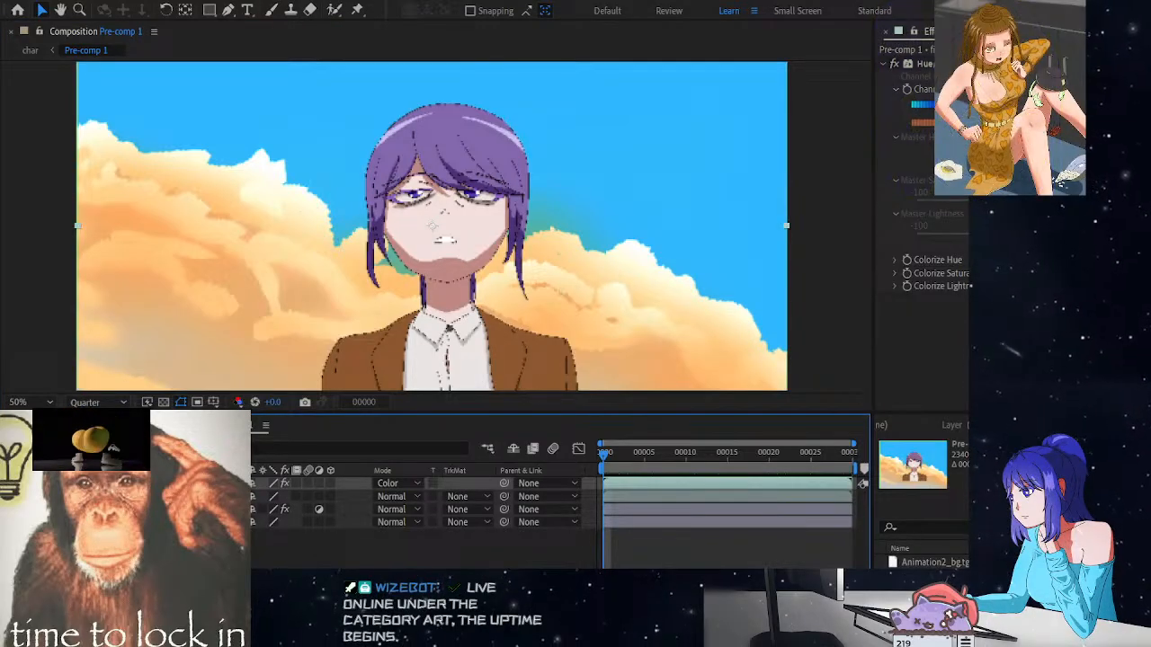
left_click(56, 483)
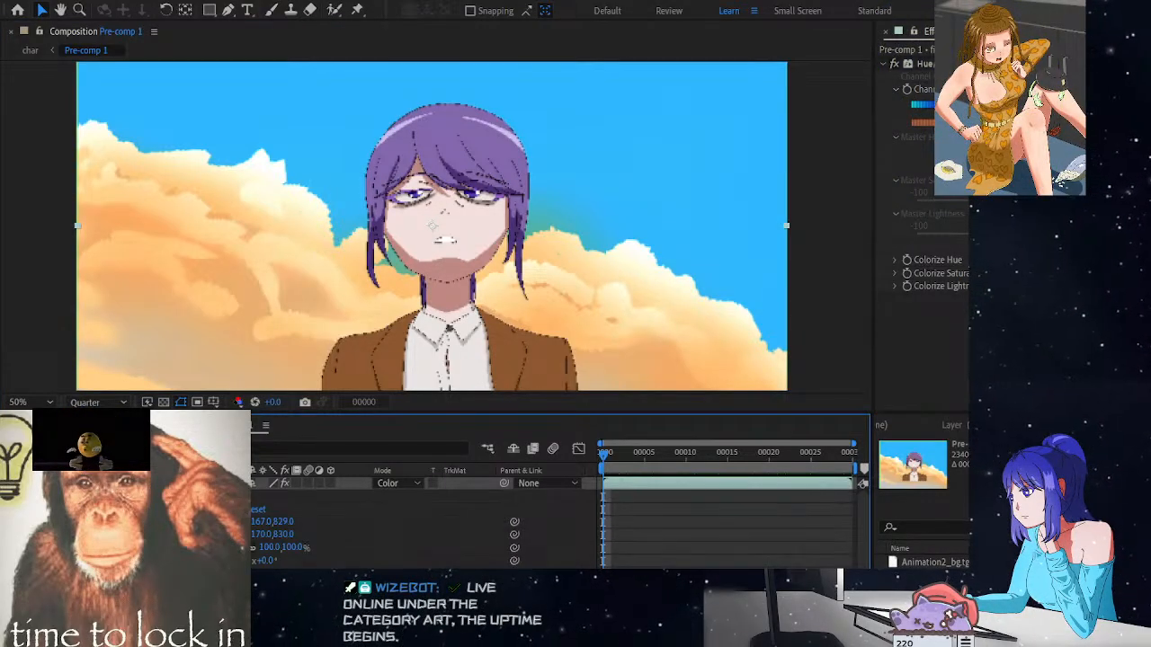
left_click(56, 483)
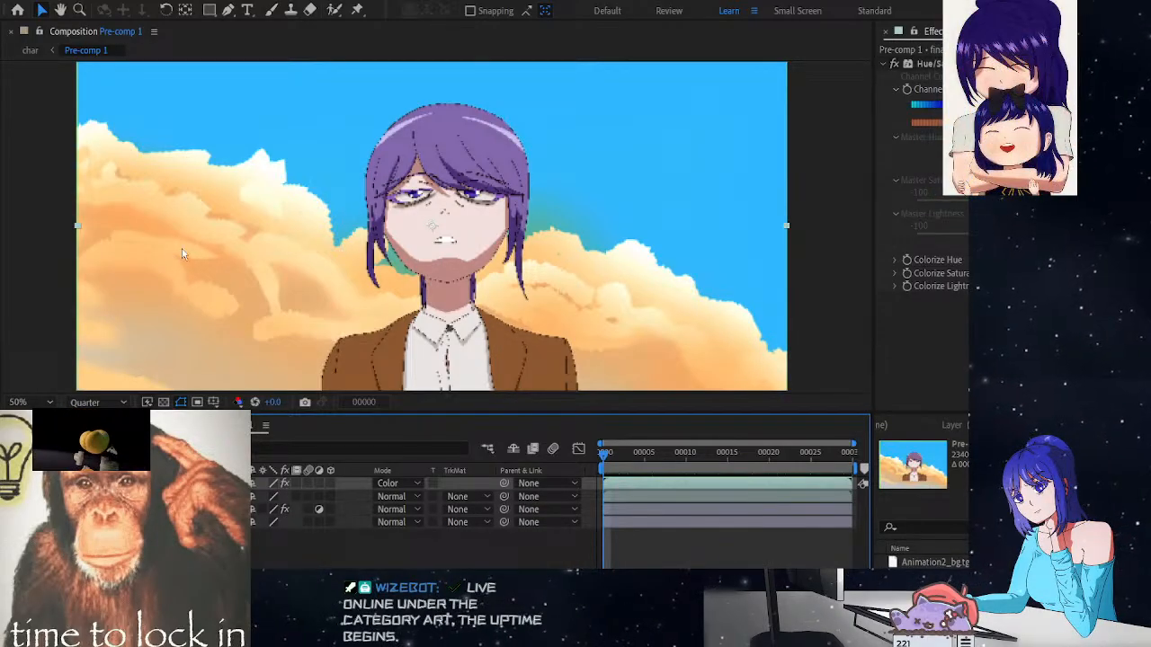
Duplicate the character layer beneath the colour overlay, open the copy for viewing, and delete it
left_click(144, 496)
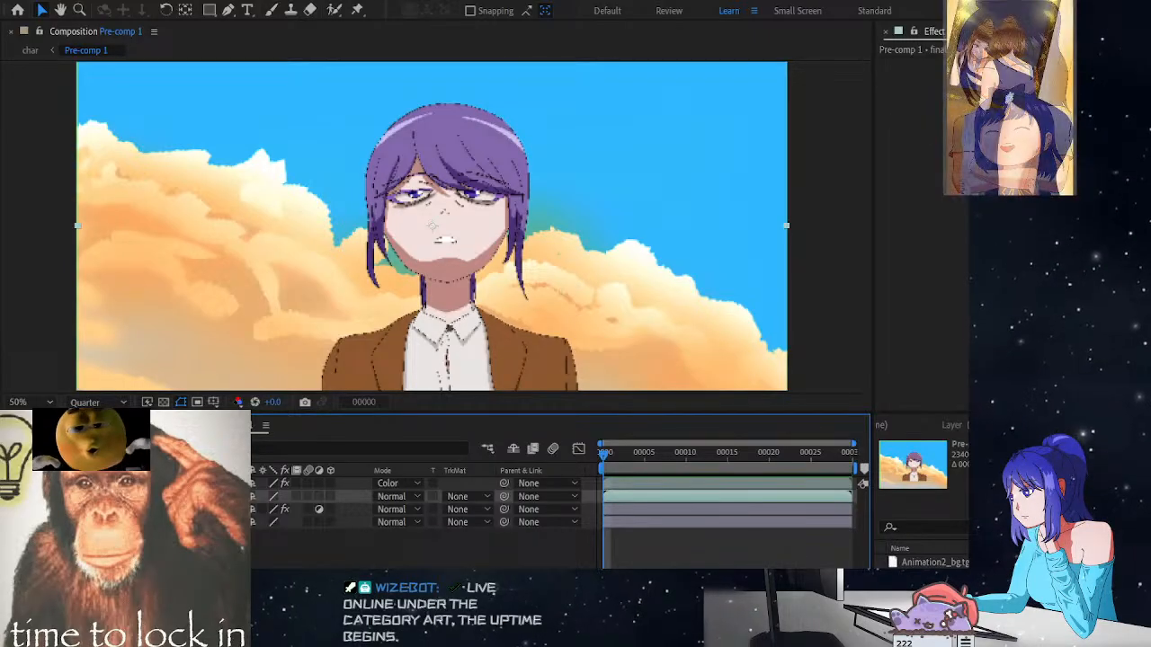
left_click(144, 483)
left_click(144, 496)
key("ctrl+d")
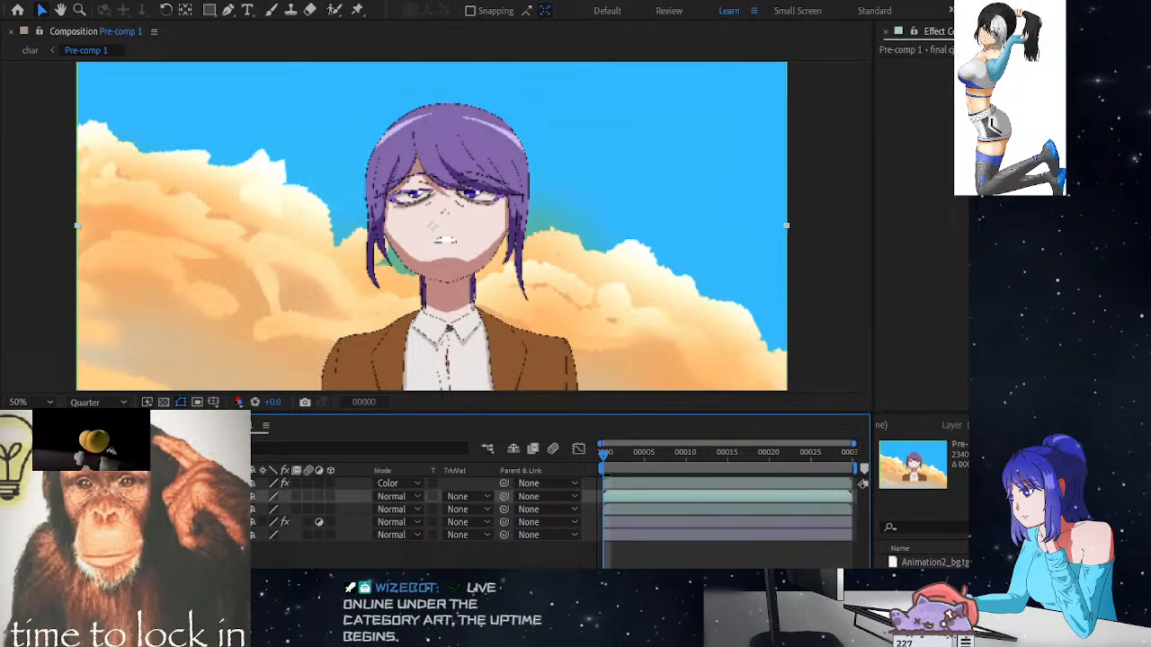
double_click(171, 497)
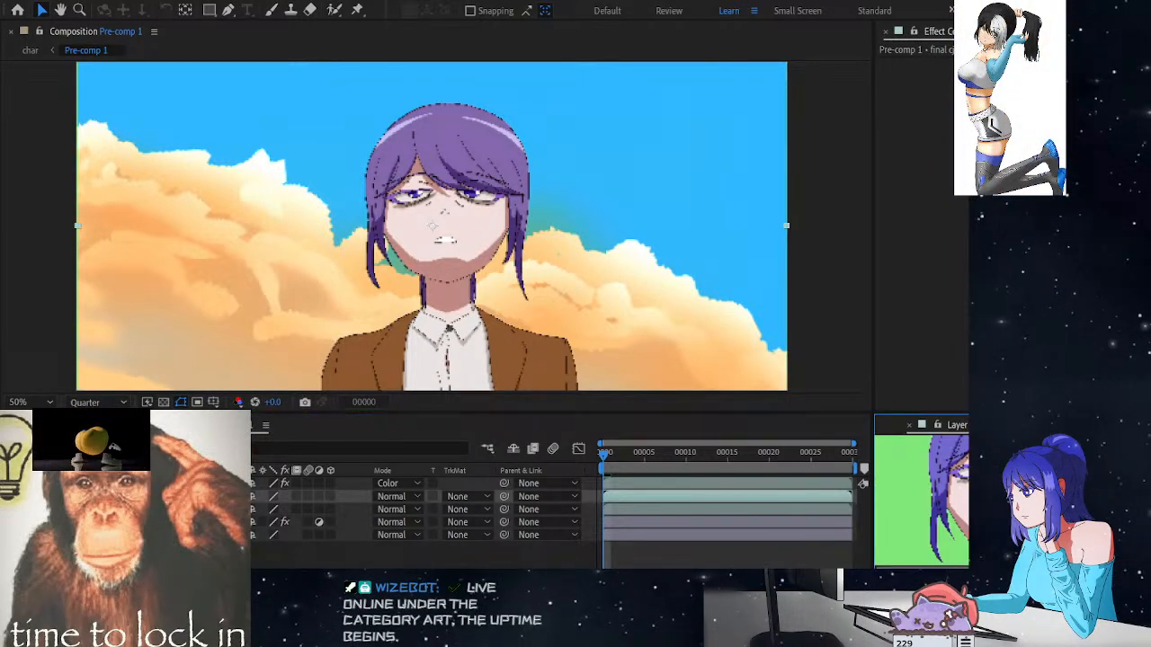
key("Delete")
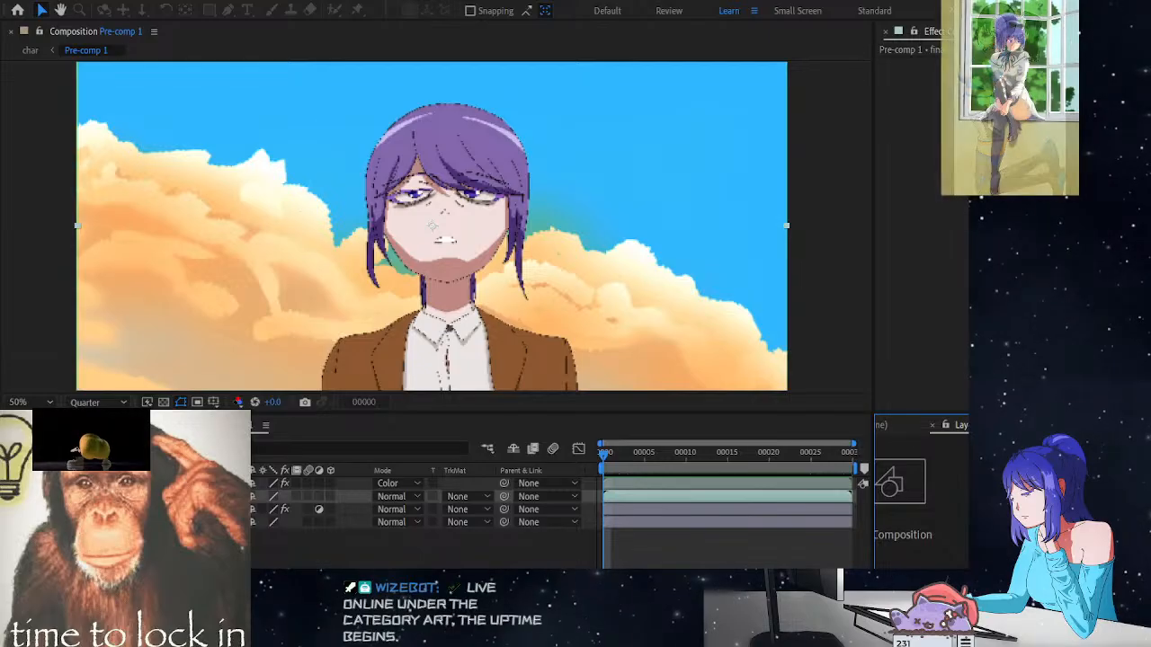
left_click(931, 426)
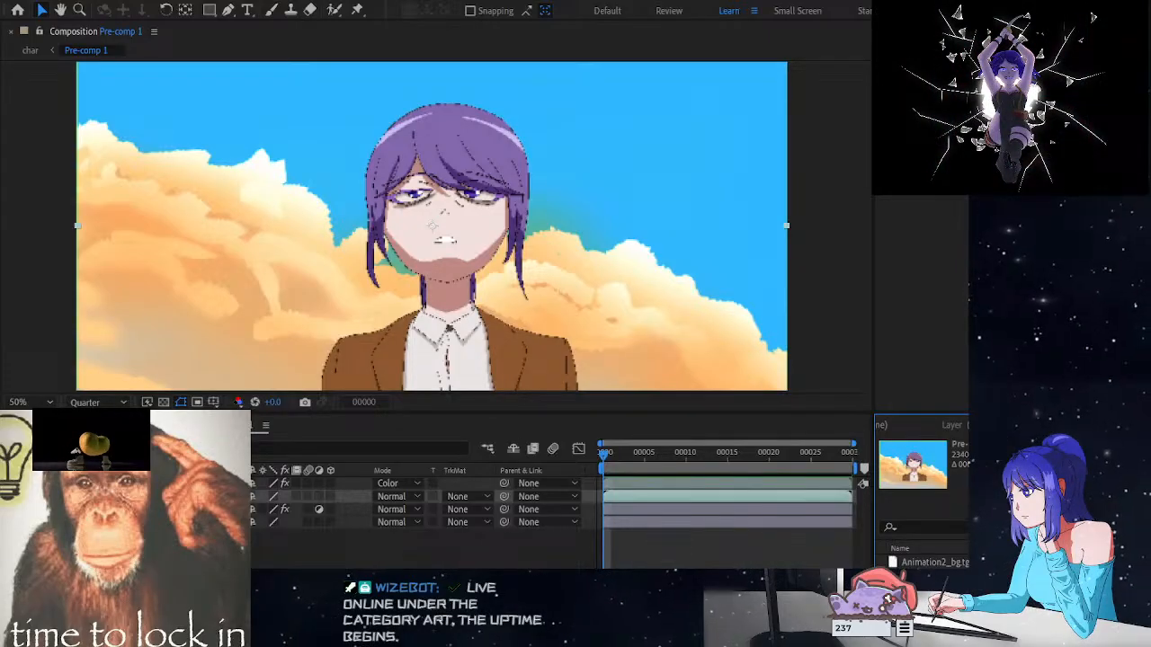
Save the current panel layout as a new workspace named personal and view the character's face up close
scroll(462, 233, "down", 1)
scroll(463, 232, "up", 2)
scroll(716, 246, "down", 2)
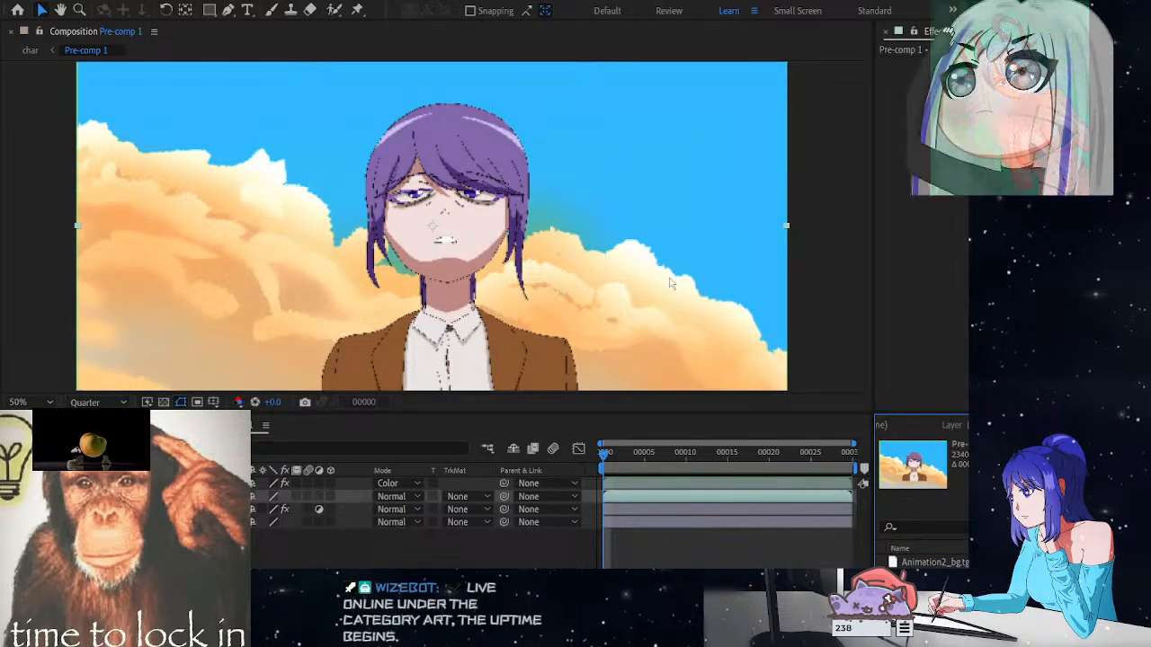
key("ctrl+s")
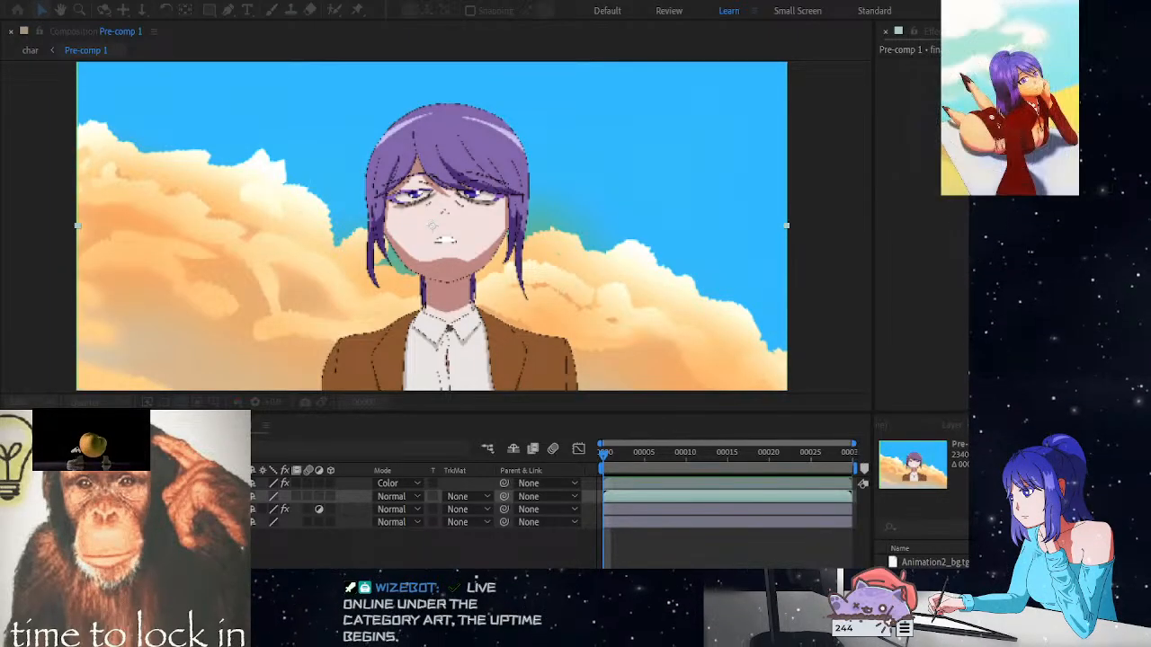
left_click(560, 313)
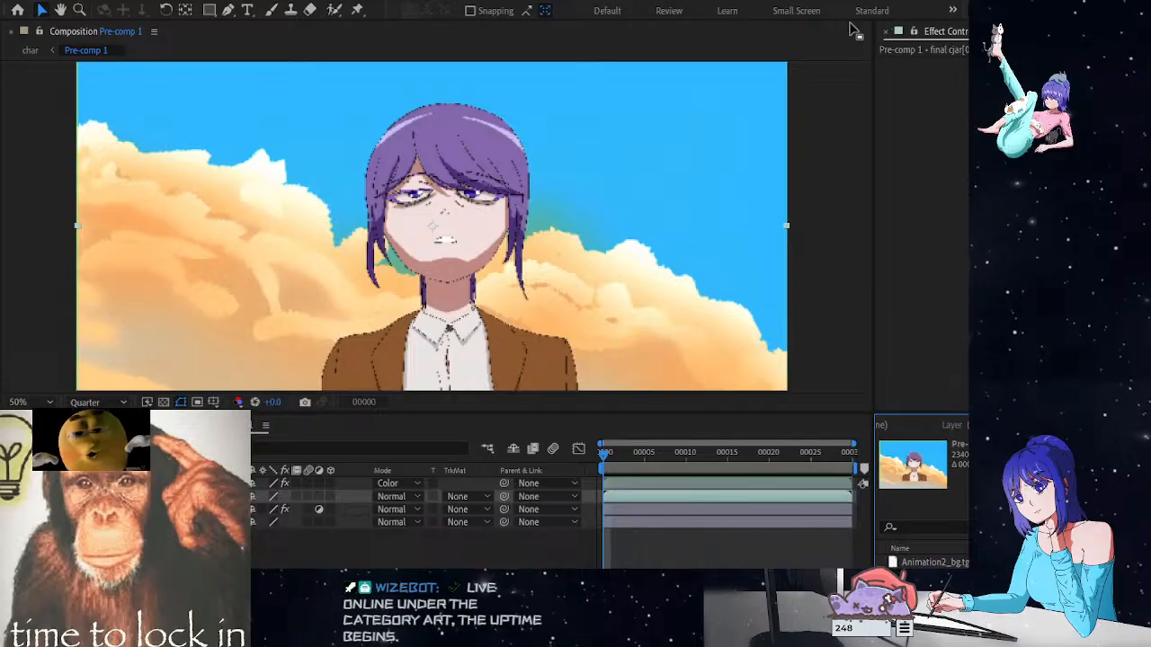
left_click(952, 10)
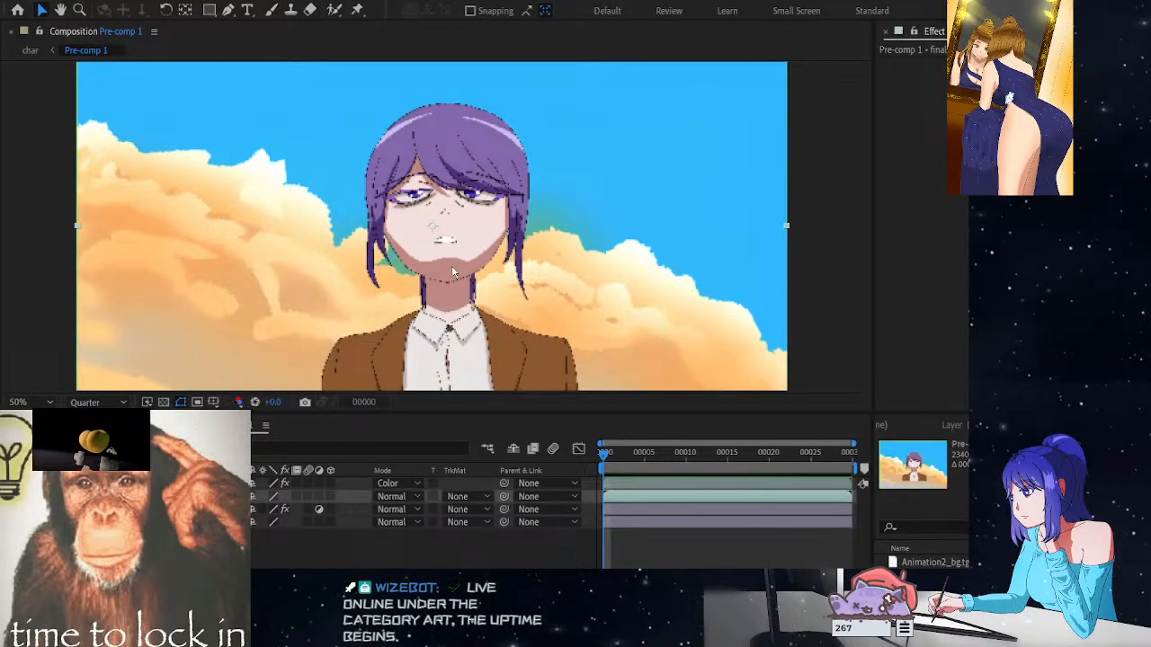
key("slash")
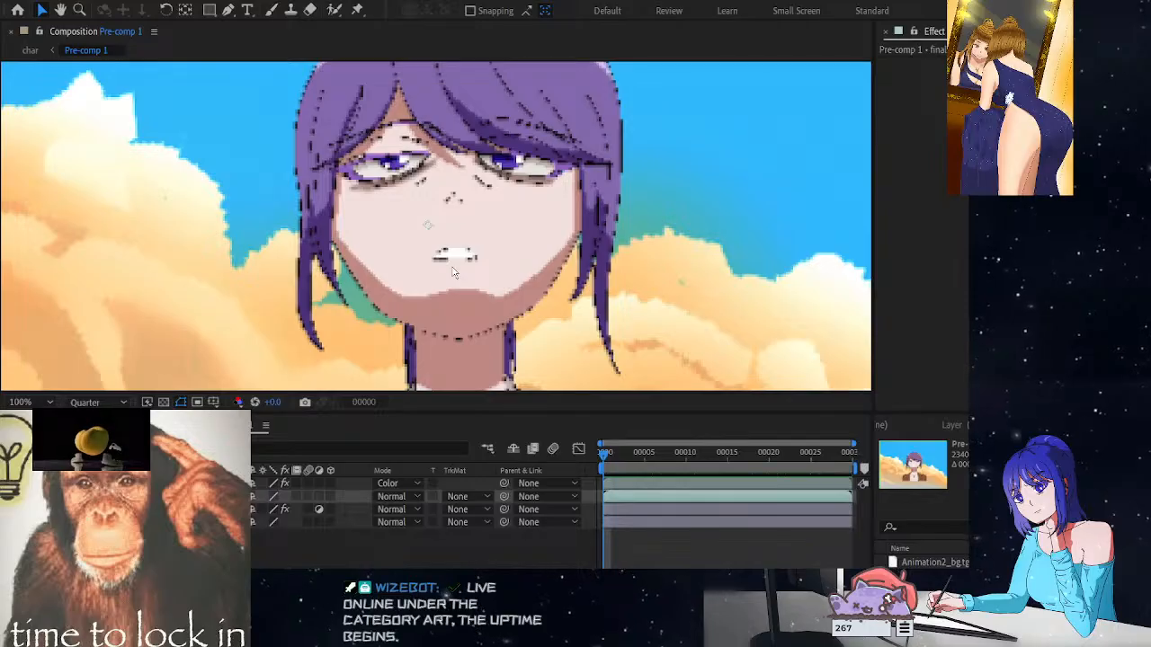
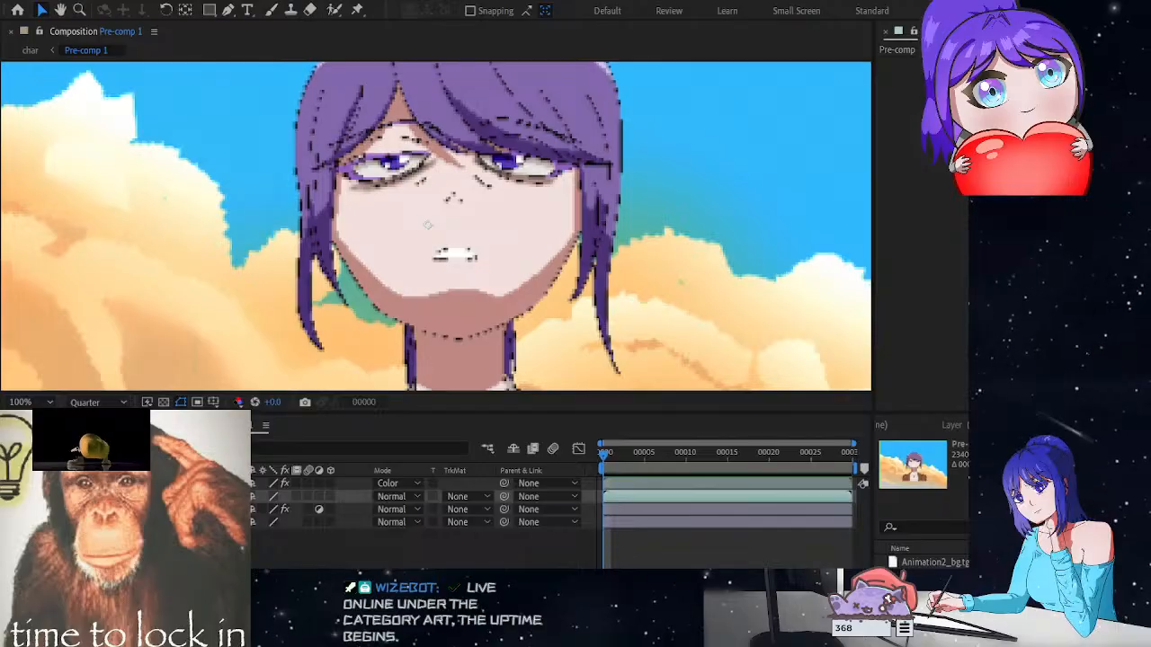
Create a dusty-pink solid covering all of Pre-comp 1 and move it to the top of the layer stack
left_click(207, 510)
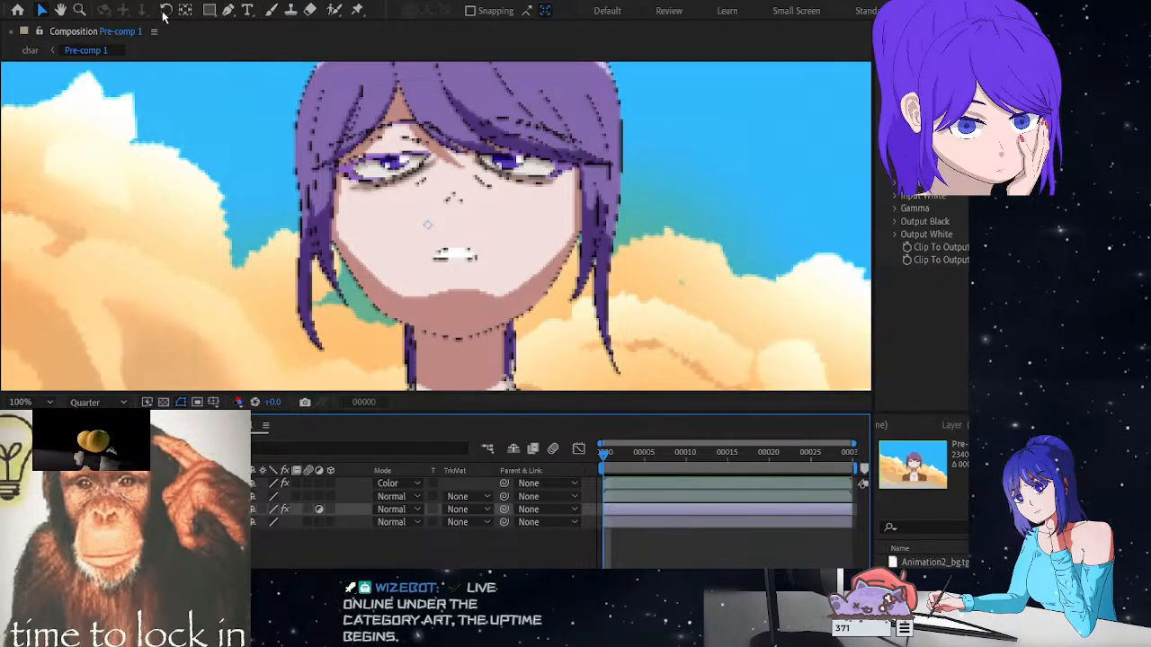
left_click(387, 29)
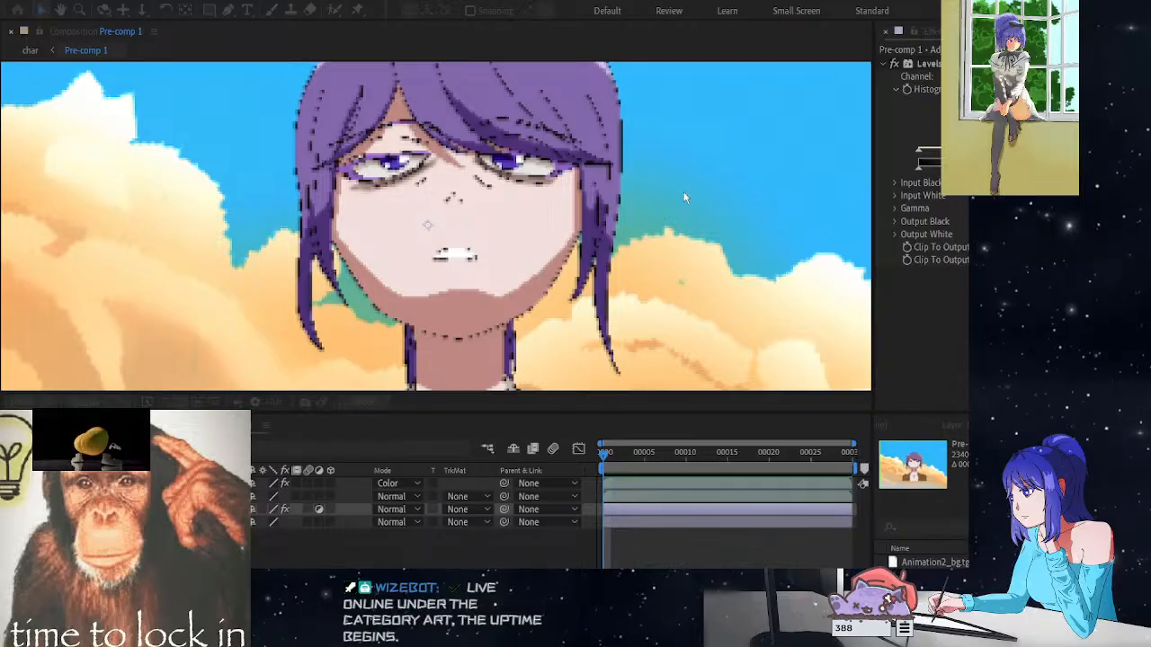
left_click(635, 444)
scroll(574, 302, "down", 4)
scroll(574, 302, "up", 1)
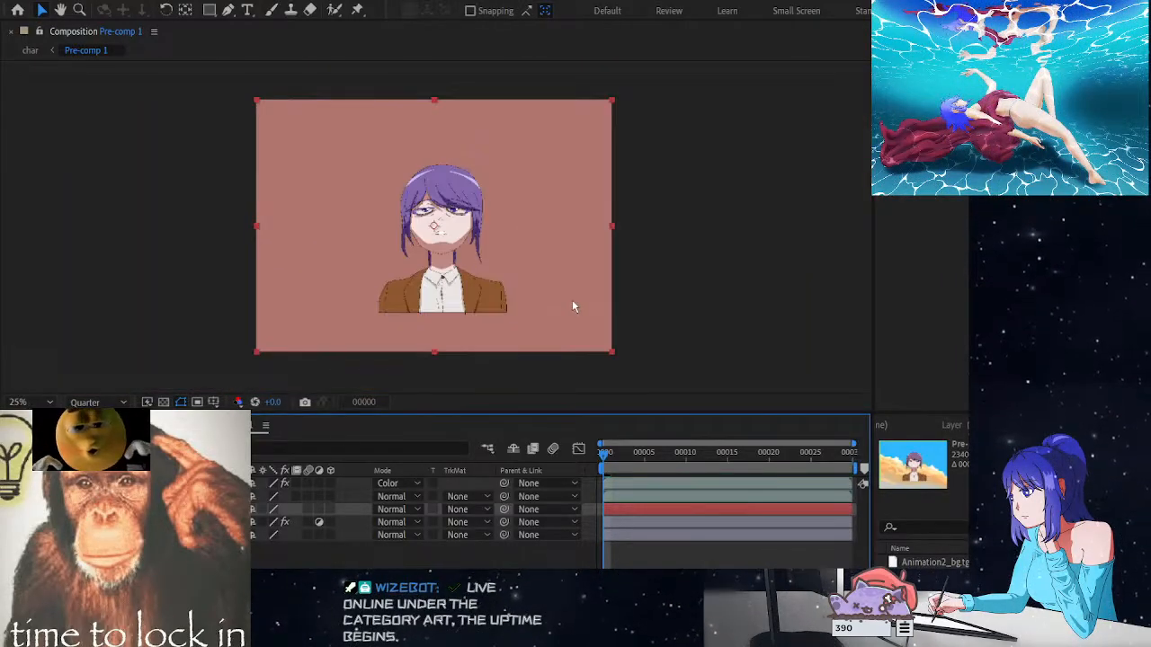
left_click_drag(180, 510, 180, 478)
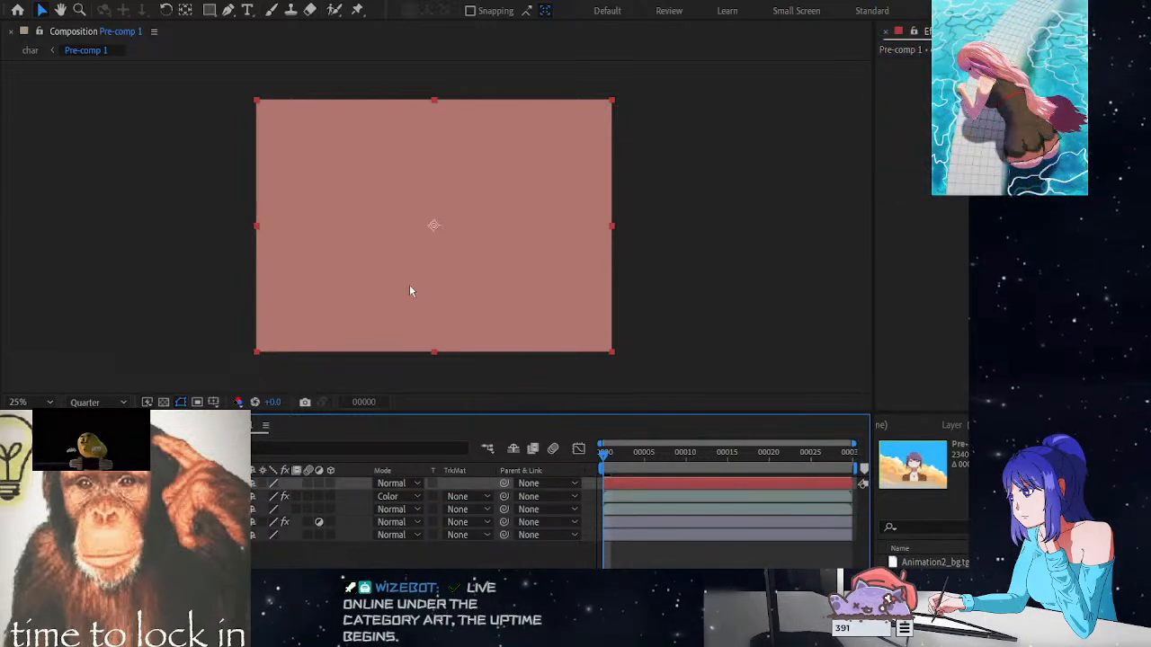
Draw two rectangular masks on the pink solid: a wide band from the left edge across the face, and a small one at its upper-left corner
scroll(409, 292, "up", 1)
scroll(408, 287, "down", 1)
left_click(208, 10)
left_click(397, 227)
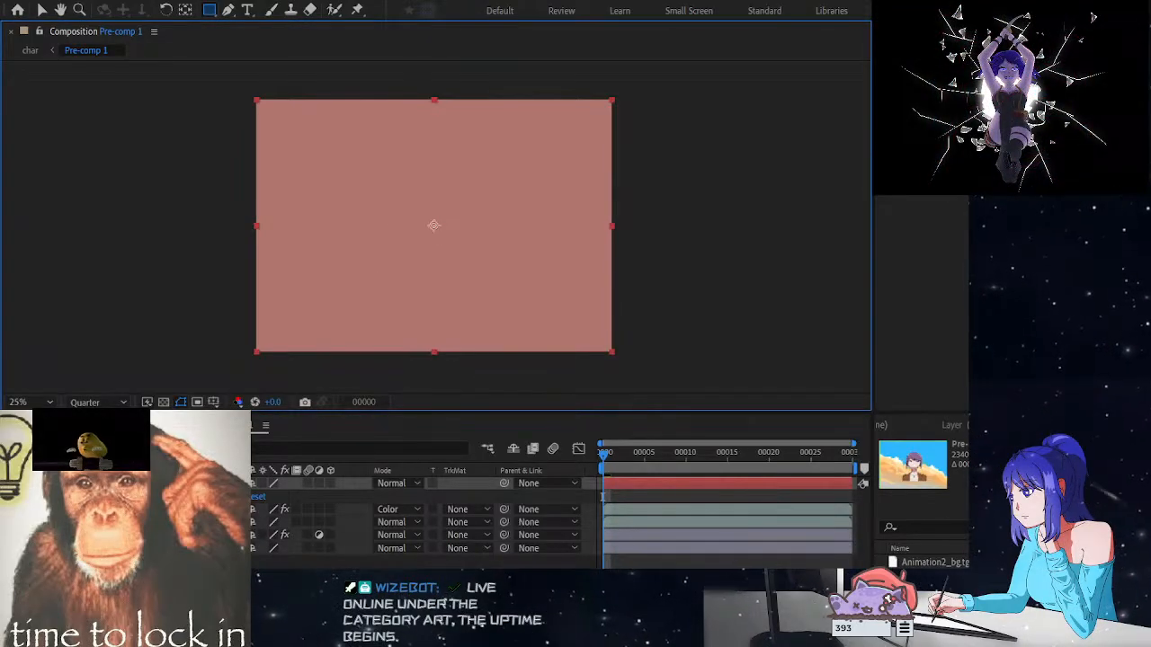
mouse_move(259, 211)
left_mouse_down()
mouse_move(555, 355)
mouse_move(609, 344)
mouse_move(509, 260)
mouse_move(457, 247)
mouse_move(462, 264)
mouse_move(497, 271)
left_mouse_up()
left_click_drag(258, 210, 340, 246)
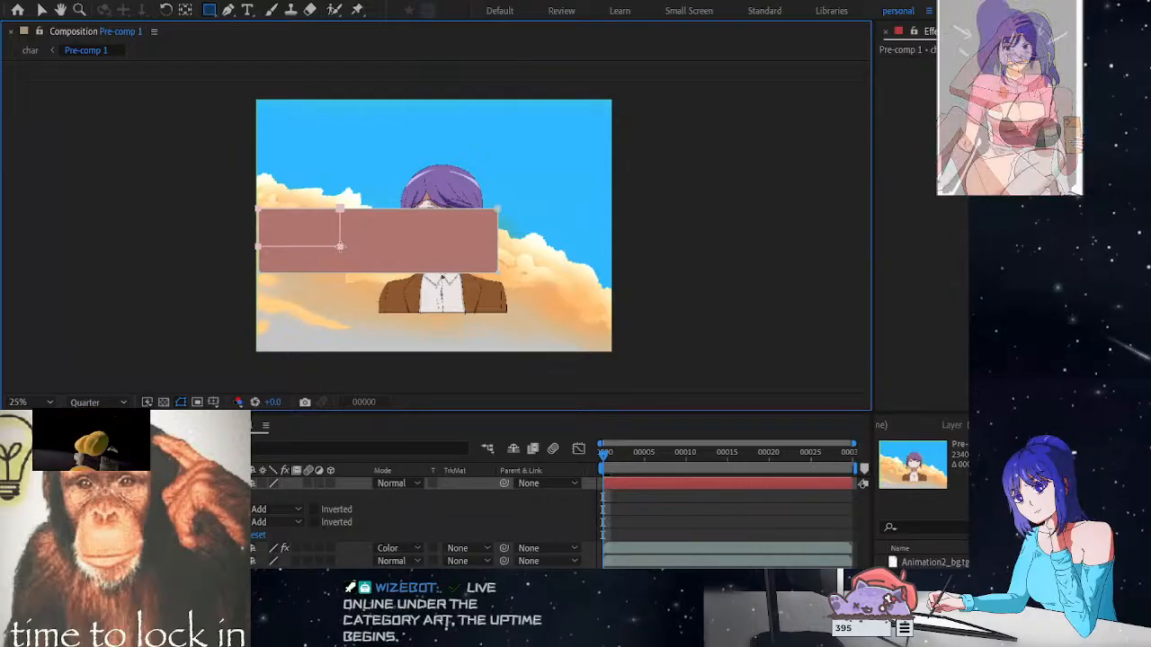
Undo the small upper-left corner mask and try to reshape the remaining wide band mask on the pink solid
key("ctrl+z")
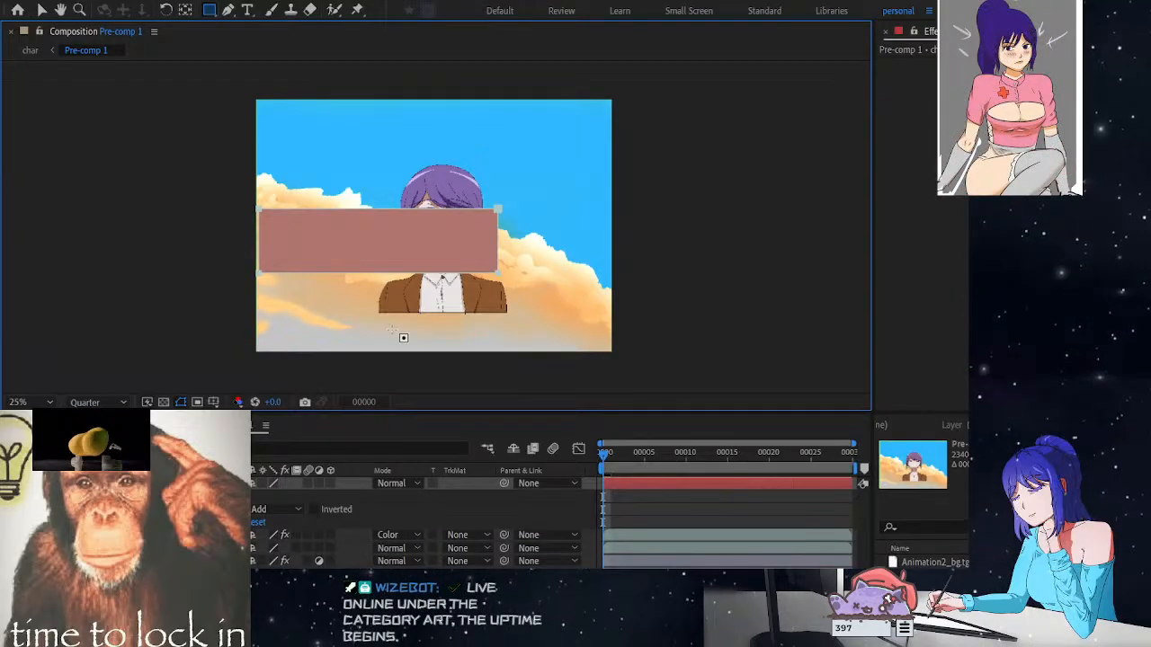
left_click(126, 509)
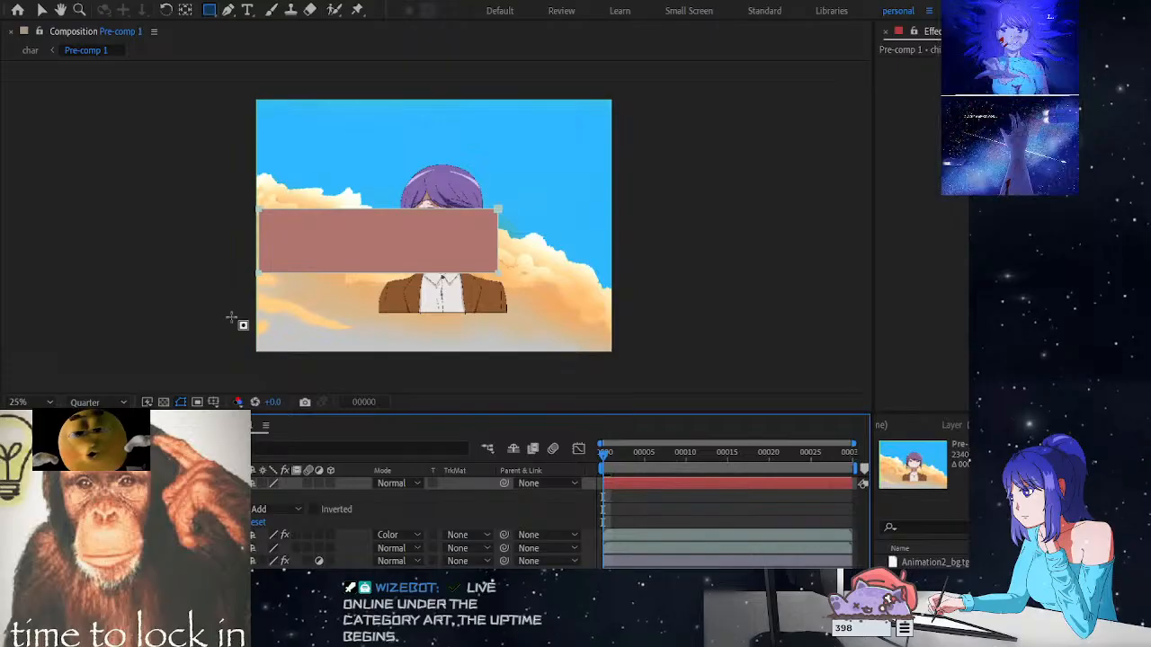
left_click(126, 483)
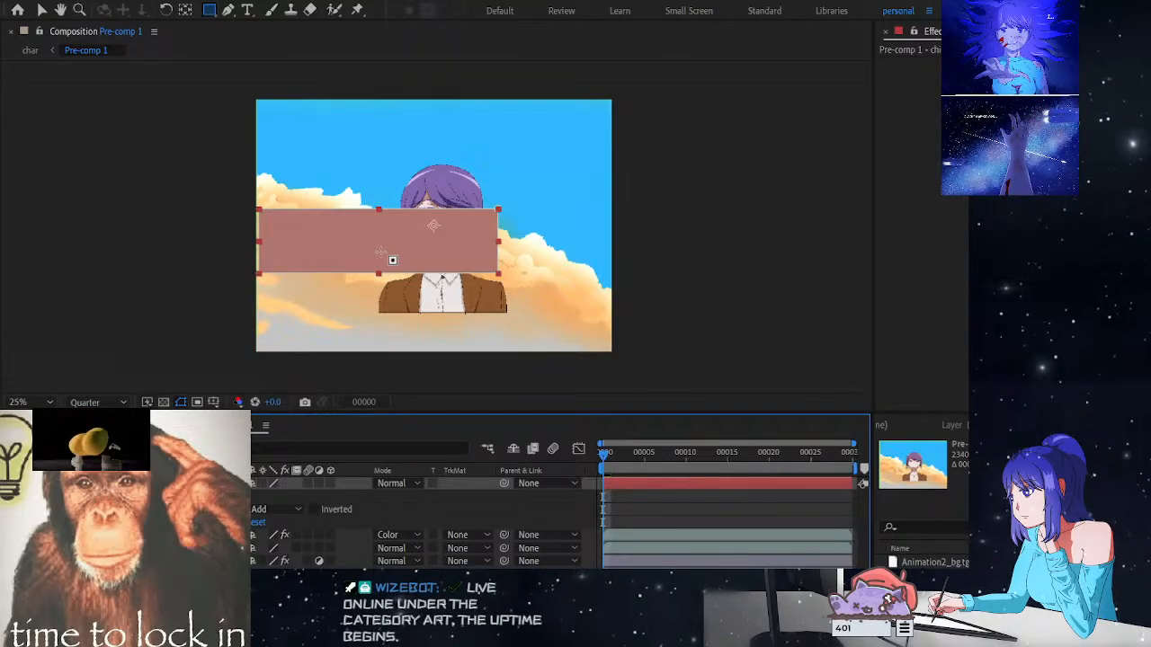
key("period")
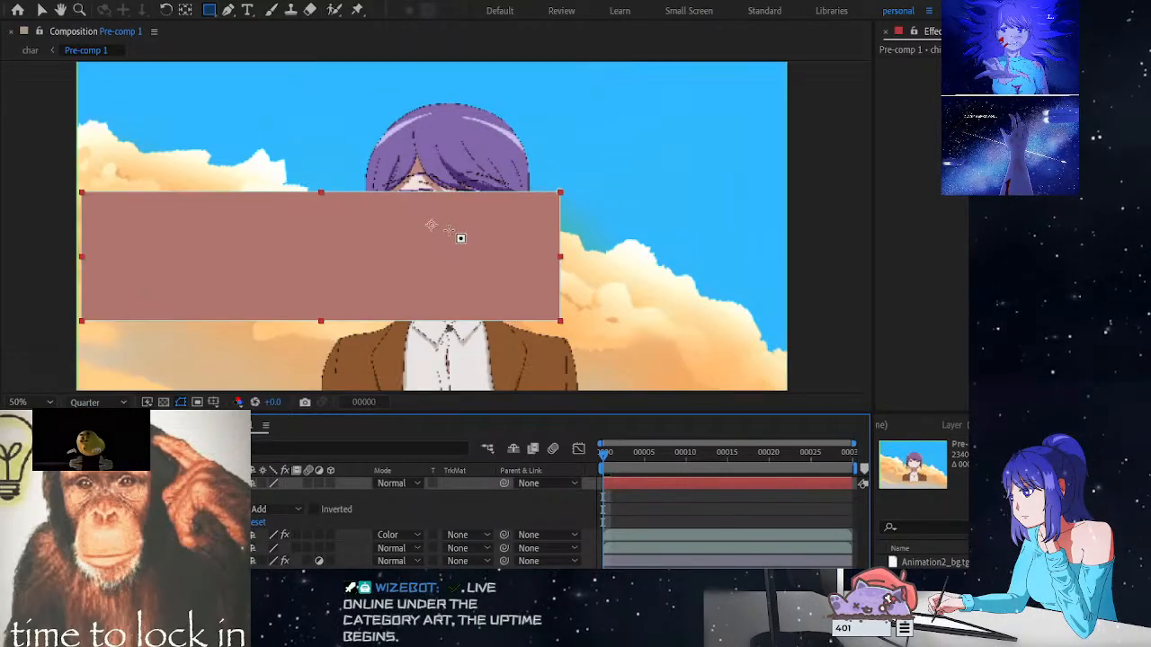
left_click_drag(82, 192, 225, 251)
key("alt+Tab")
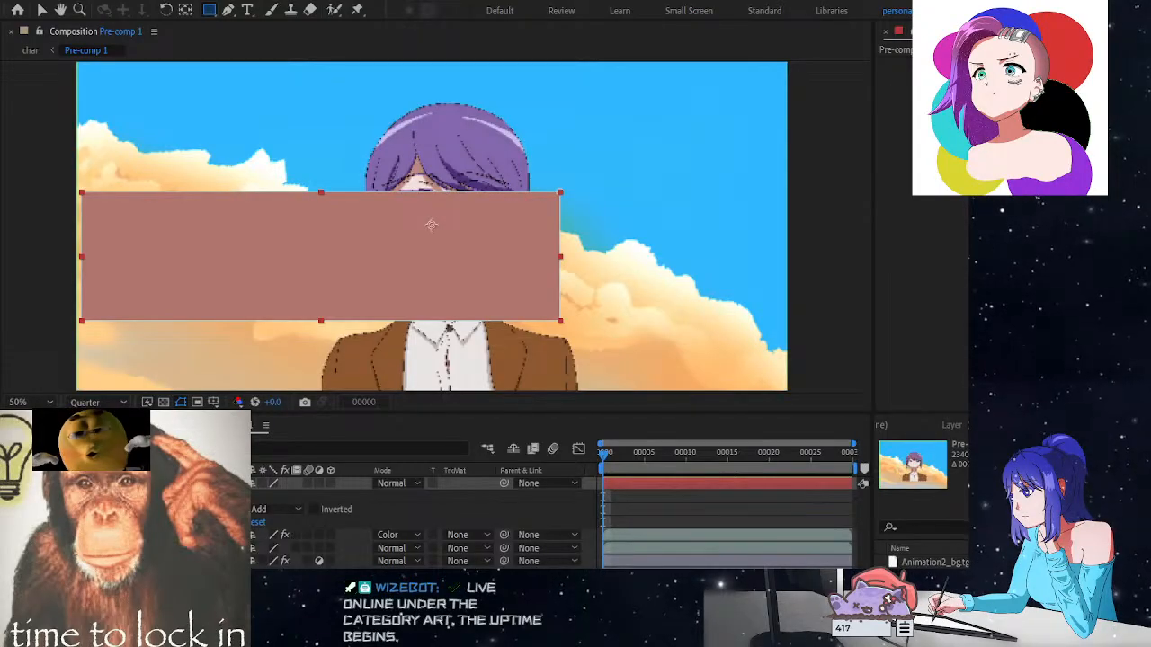
left_click(431, 256)
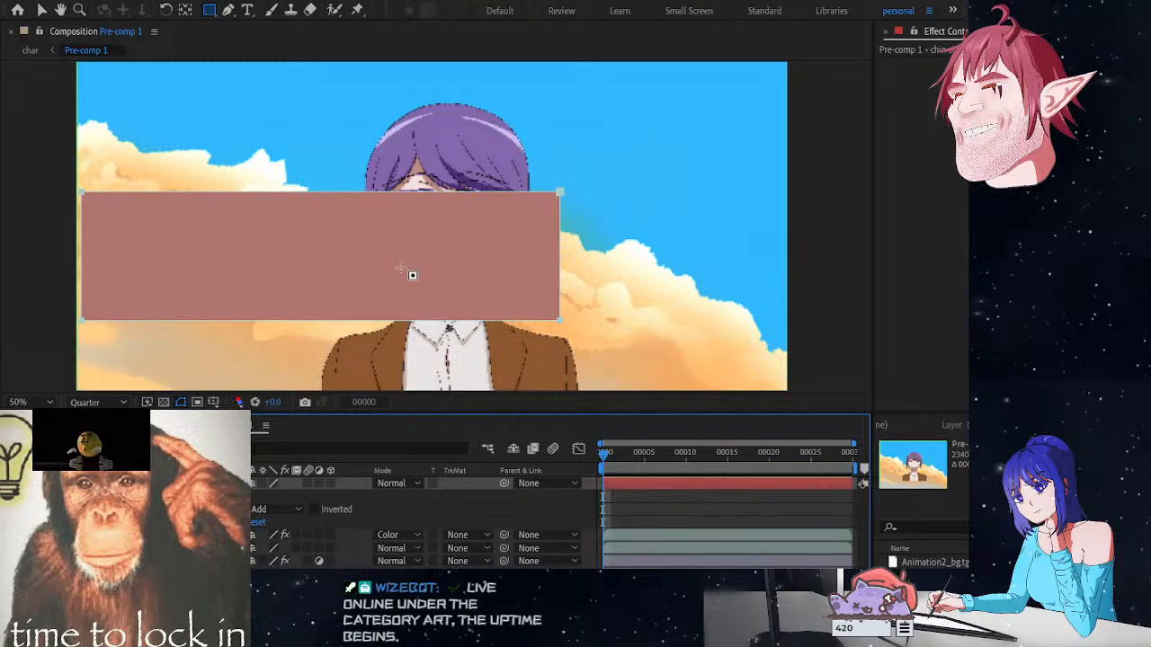
left_click_drag(320, 271, 443, 272)
key("ctrl+z")
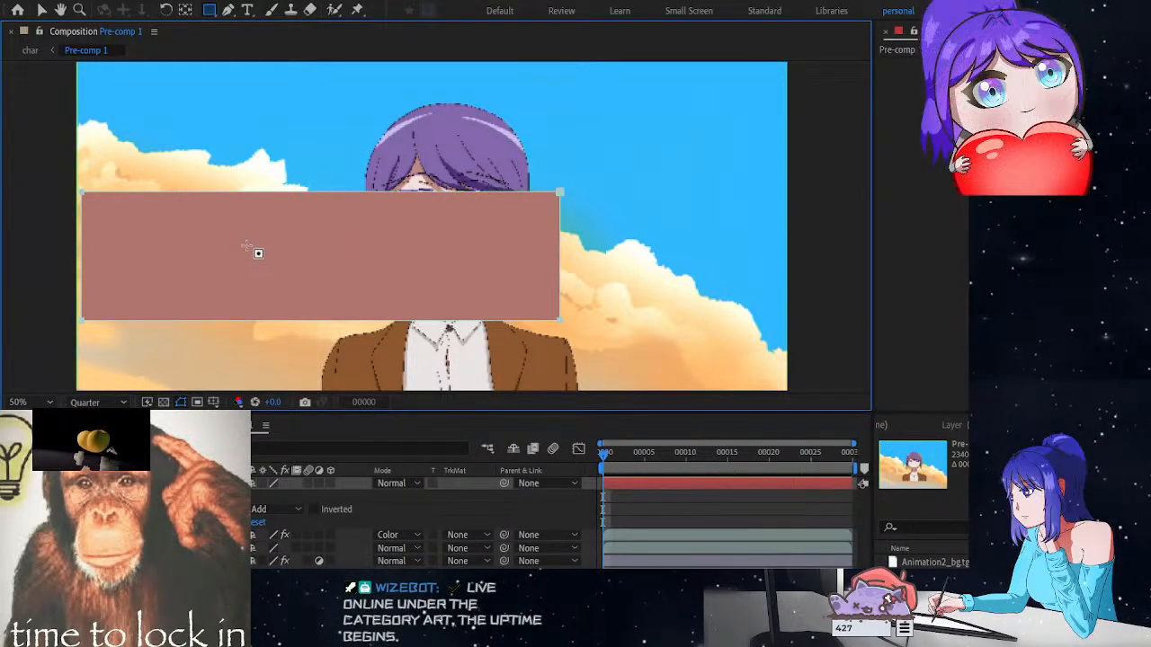
Undo the wide band mask, leaving the pink solid without any masks
left_click_drag(239, 249, 297, 255)
scroll(297, 255, "down", 2)
key("ctrl+z")
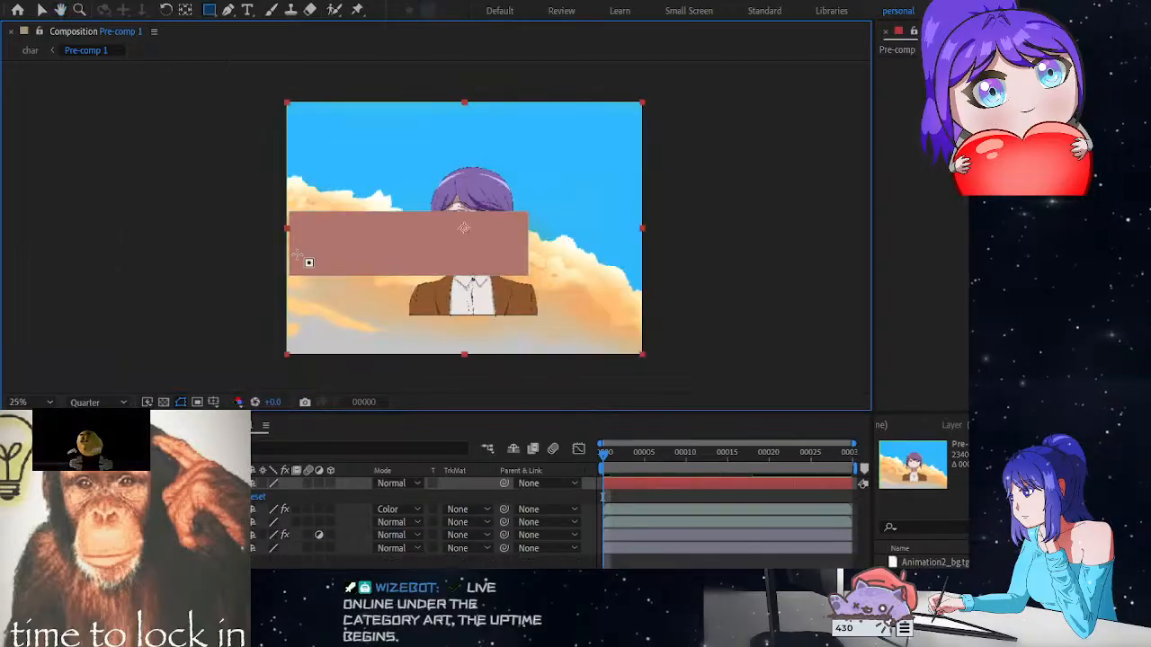
scroll(393, 260, "up", 1)
scroll(393, 260, "down", 1)
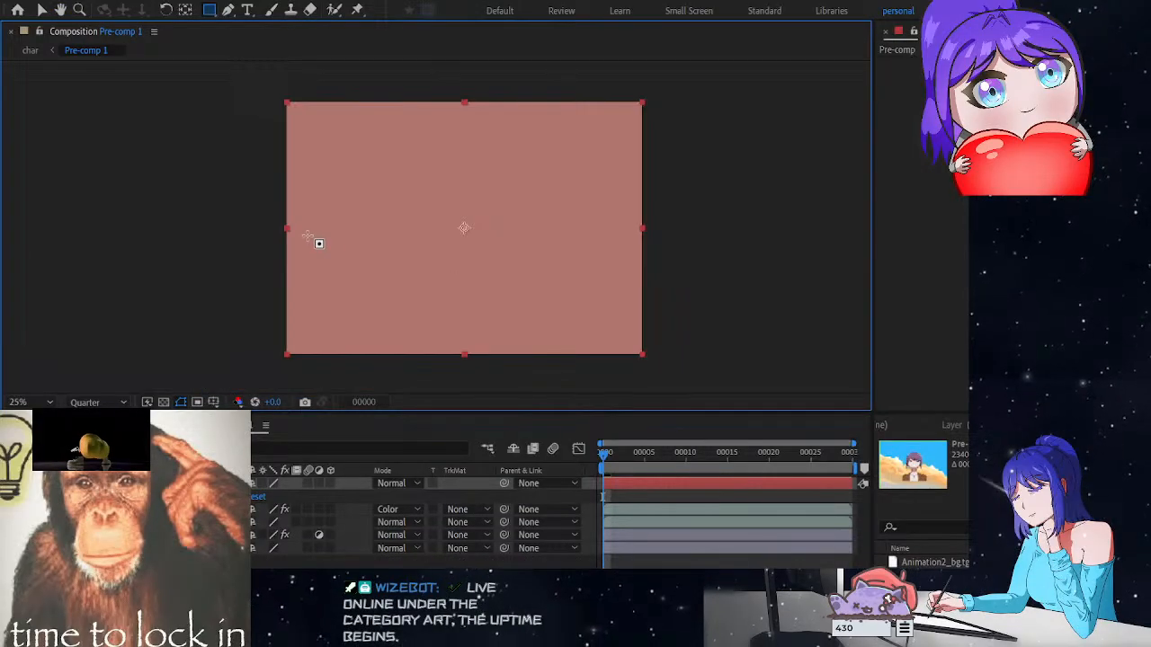
Draw a rectangular mask on the pink solid over the character's lower face and neck, and shift it to start just below the eyes
left_click_drag(409, 216, 548, 282)
scroll(567, 249, "up", 4)
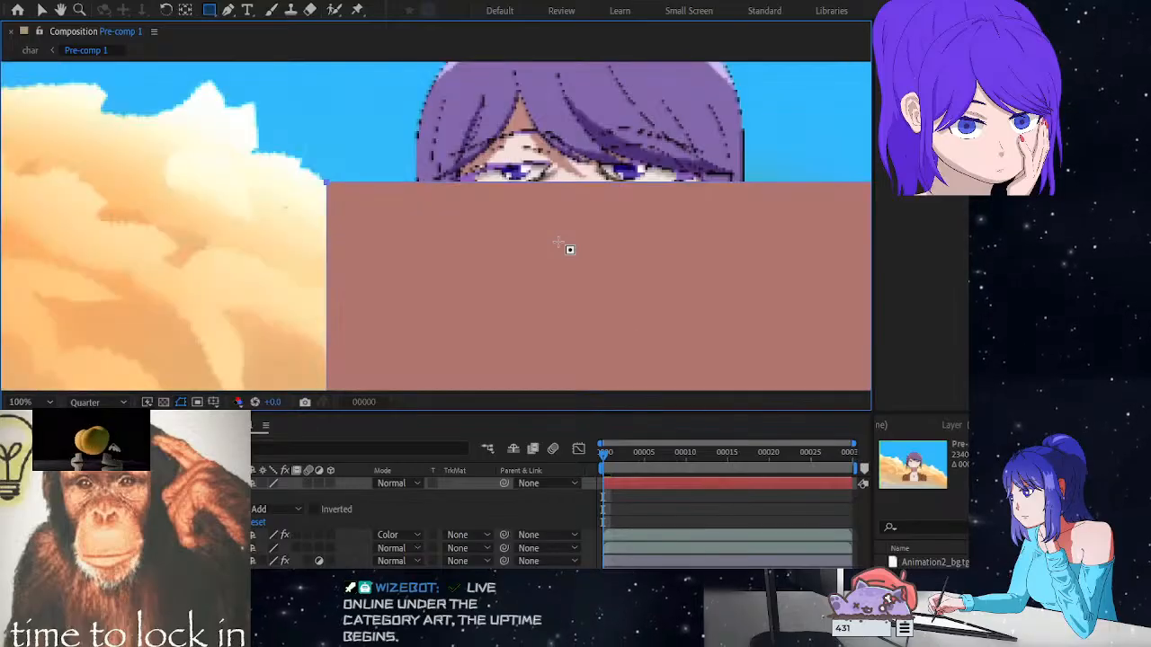
scroll(569, 249, "down", 2)
left_click(216, 510)
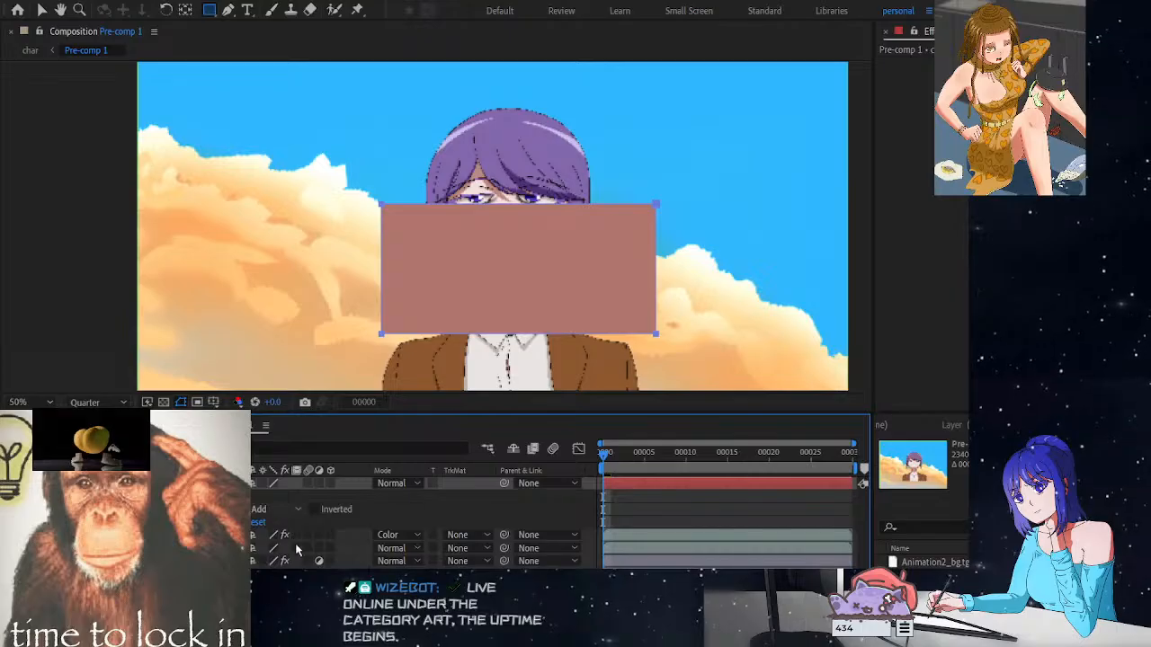
left_click(292, 498)
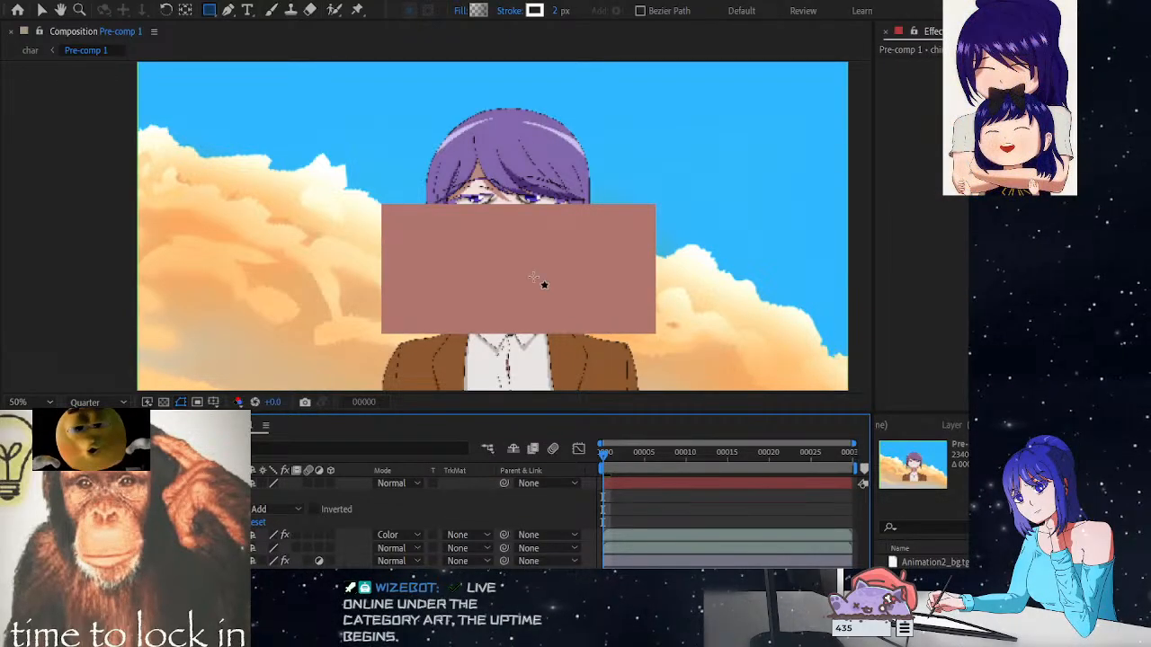
left_click(216, 484)
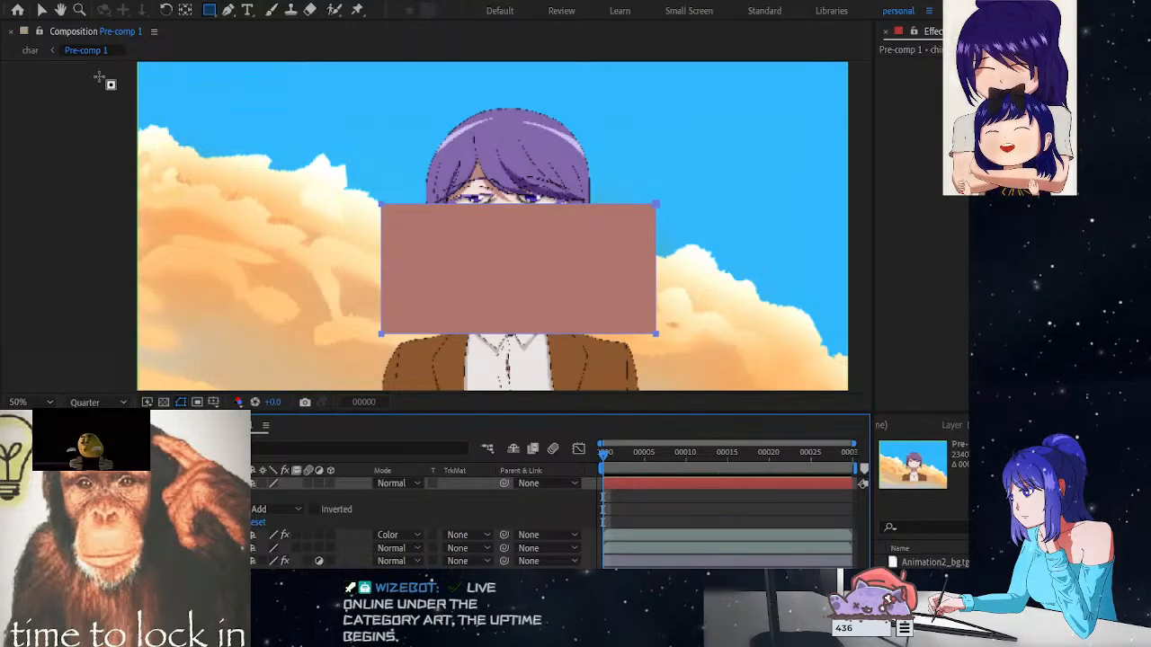
left_click(41, 10)
mouse_move(381, 205)
left_mouse_down()
mouse_move(440, 250)
mouse_move(399, 199)
mouse_move(378, 196)
left_mouse_up()
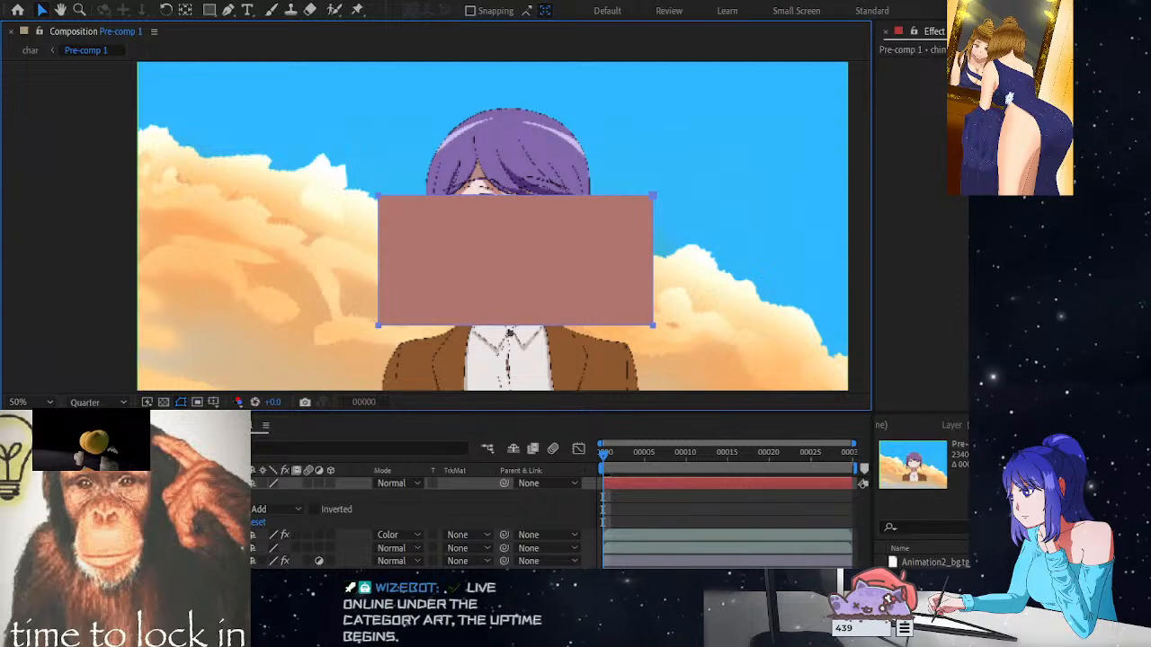
mouse_move(379, 326)
left_mouse_down()
mouse_move(407, 338)
mouse_move(380, 344)
left_mouse_up()
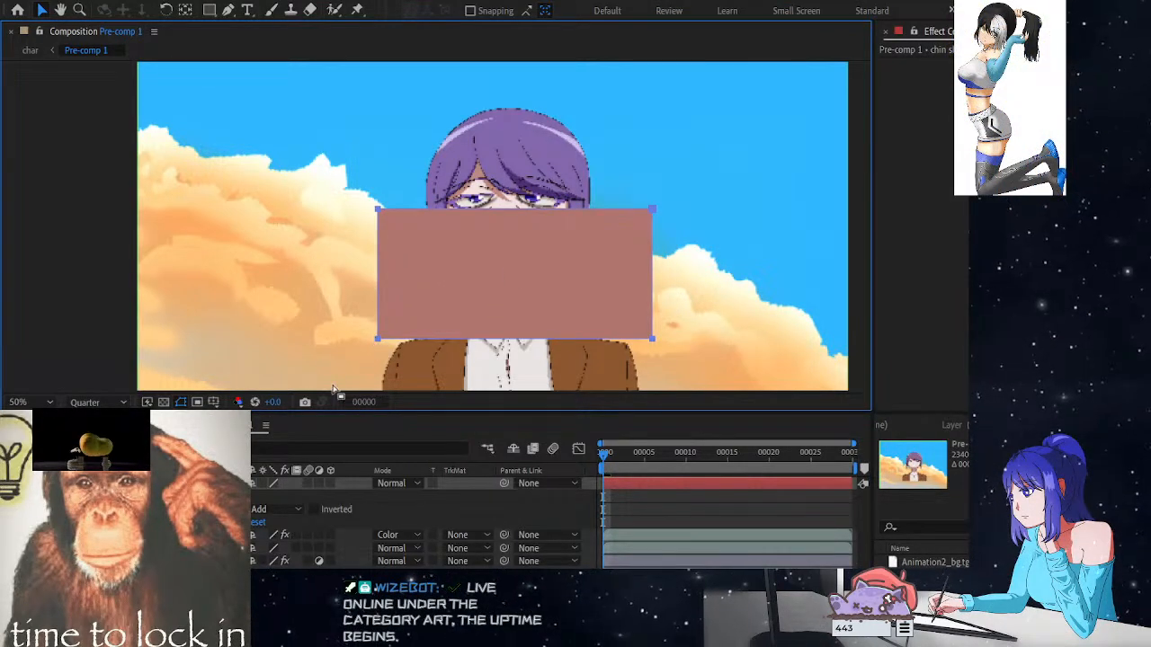
Reshape the rectangular mask into a trapezoid that tapers from the cheeks at mouth level down to the shirt collar
left_click(2, 162)
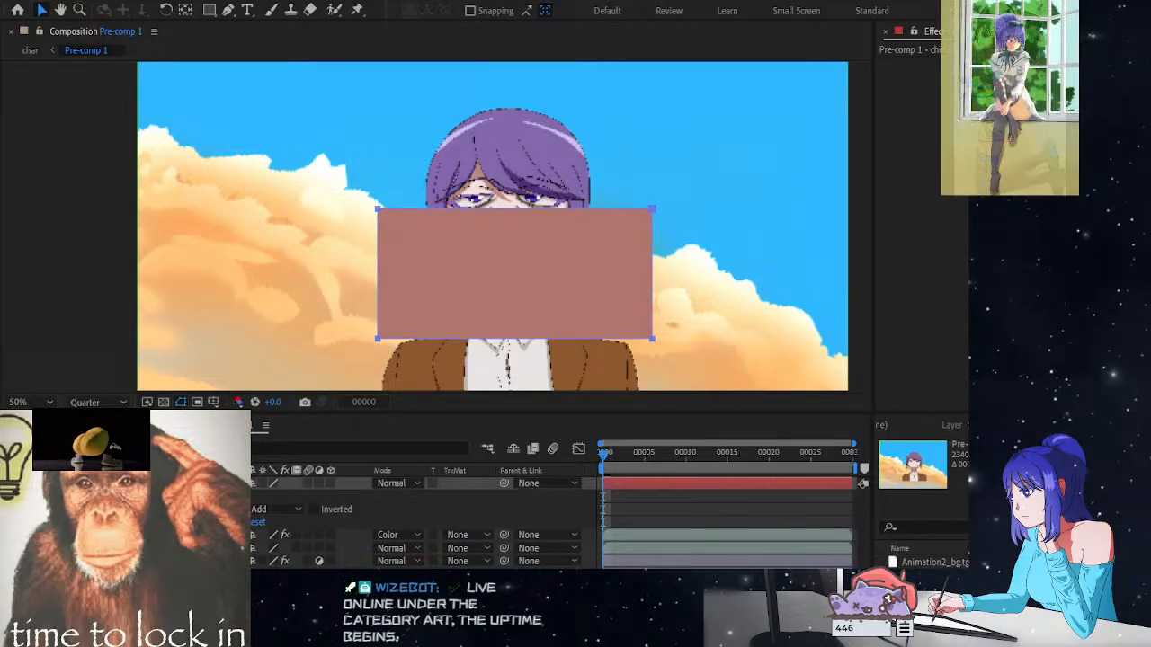
left_click(28, 282)
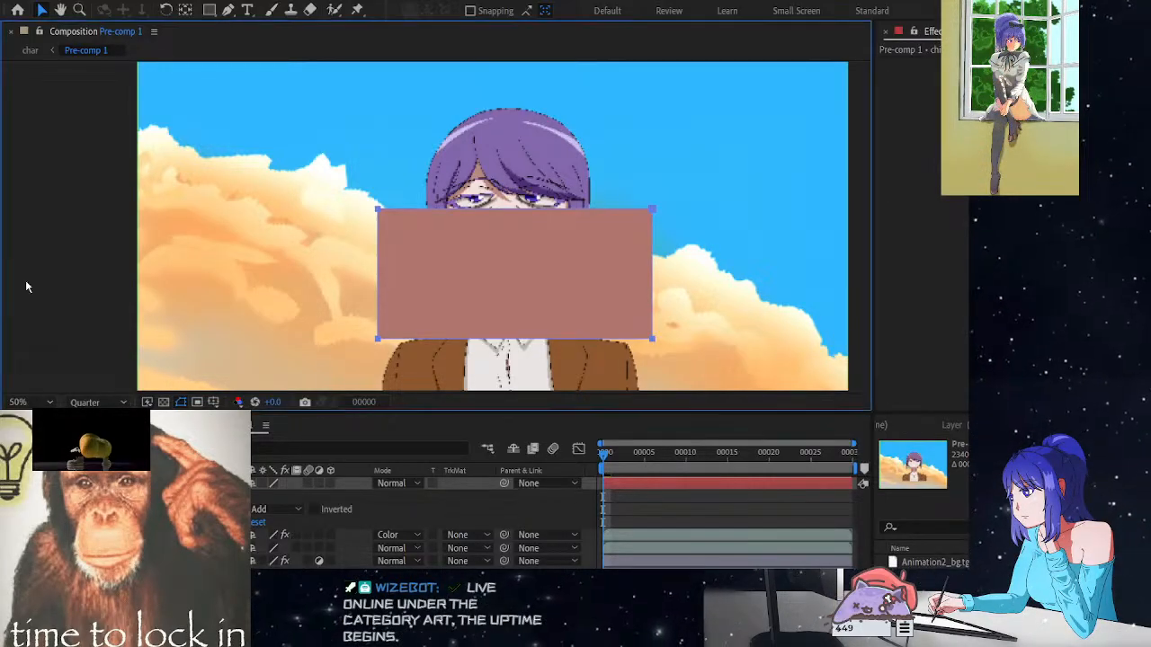
left_click(491, 230)
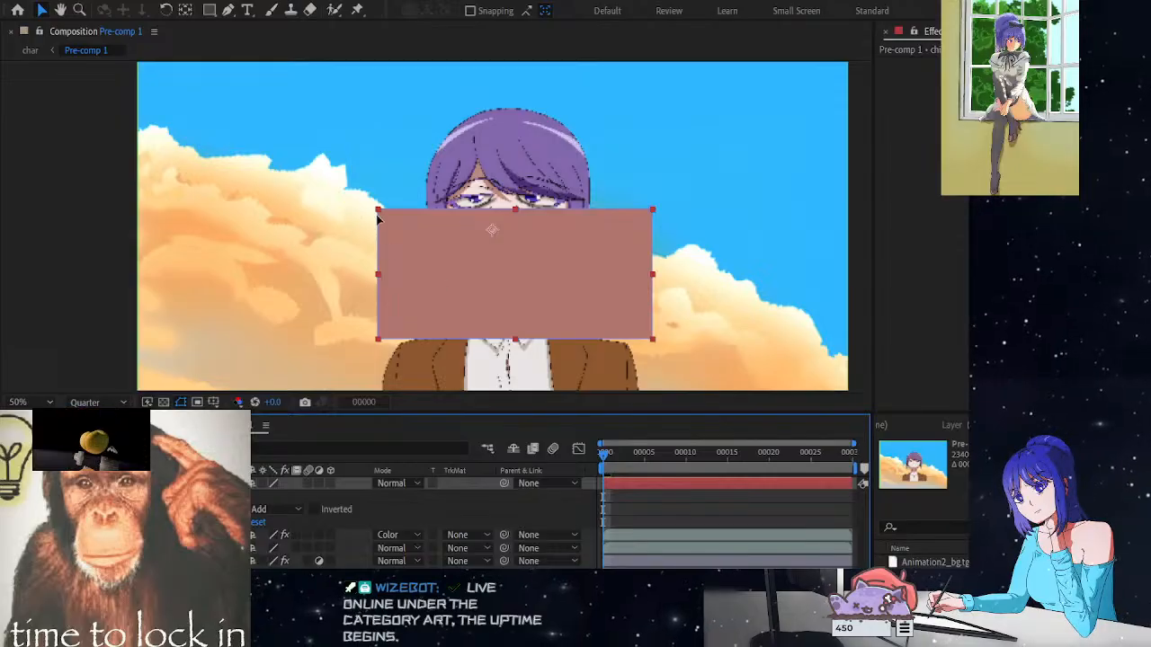
left_click_drag(377, 209, 447, 239)
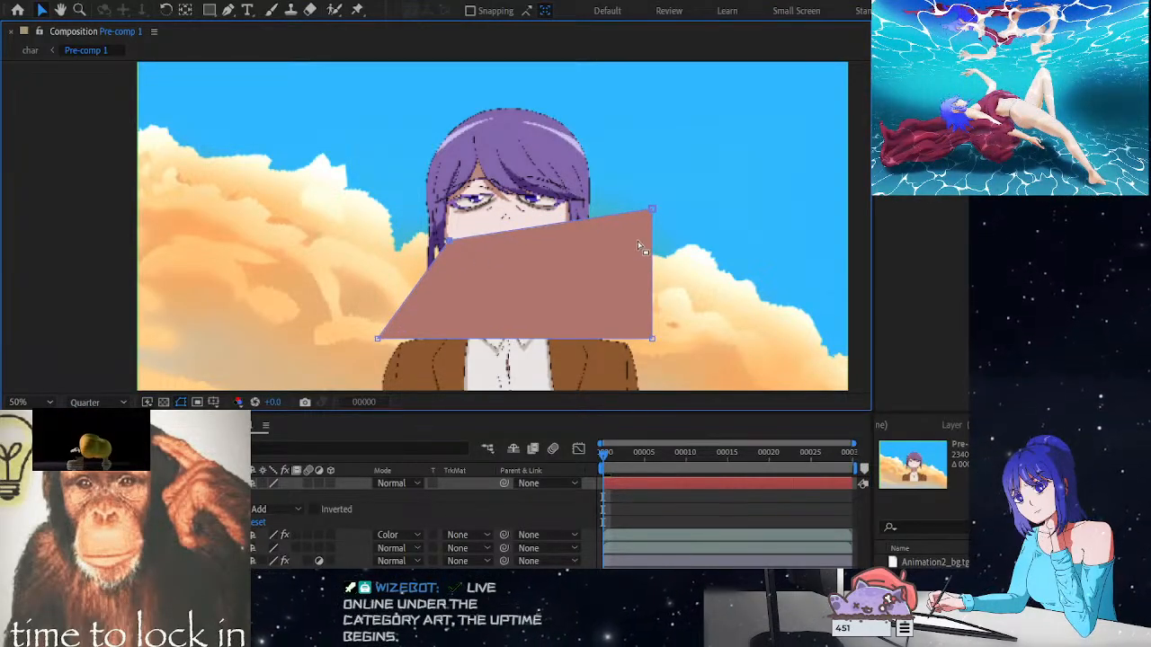
left_click_drag(652, 213, 557, 241)
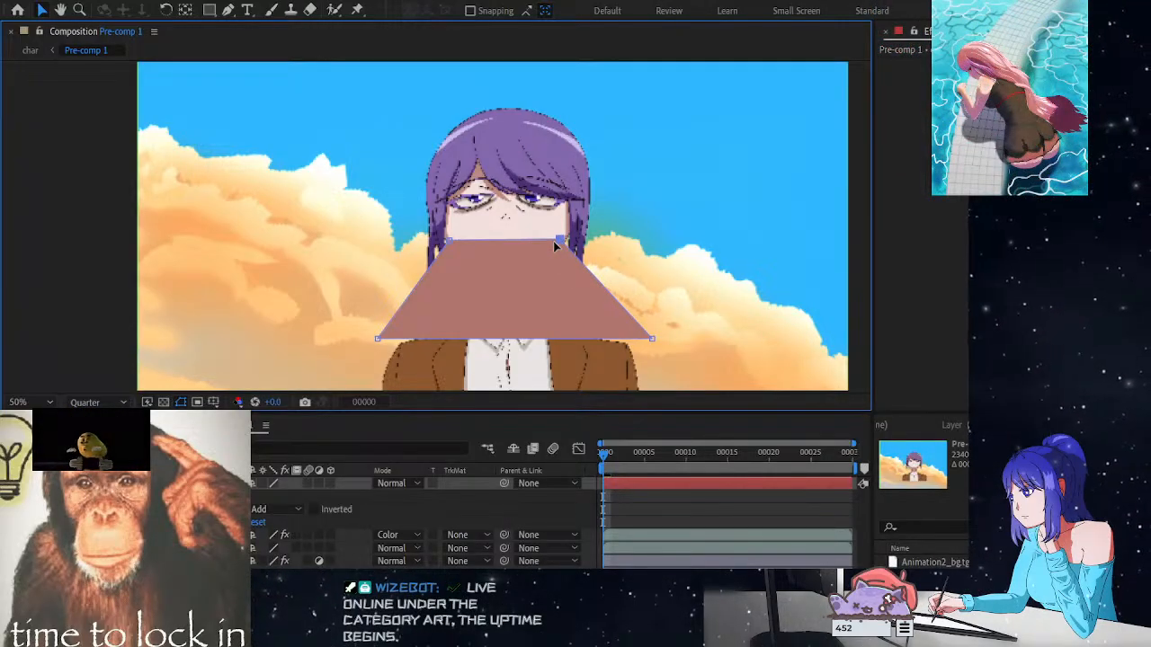
left_click_drag(377, 339, 483, 321)
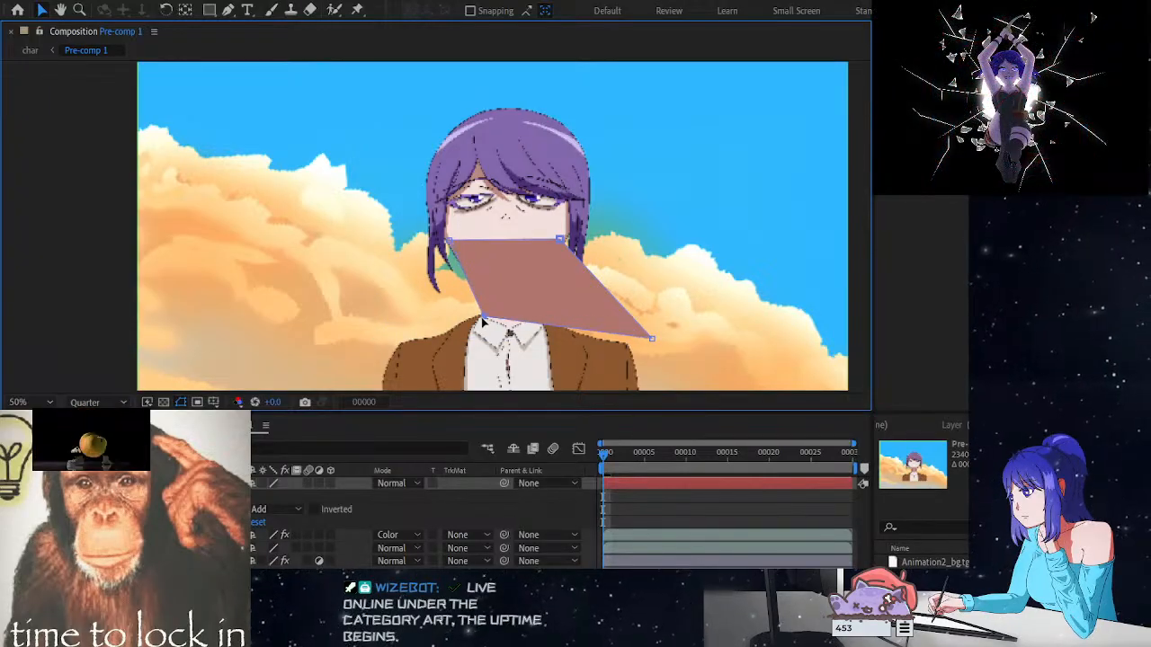
left_click_drag(652, 339, 537, 317)
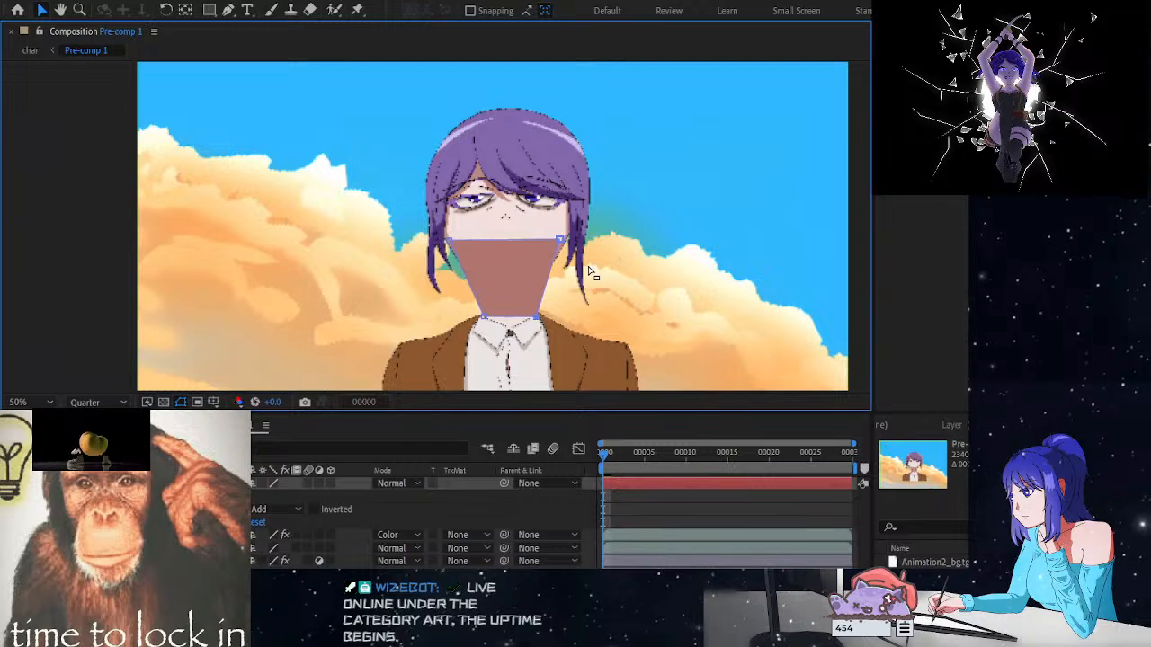
key("period")
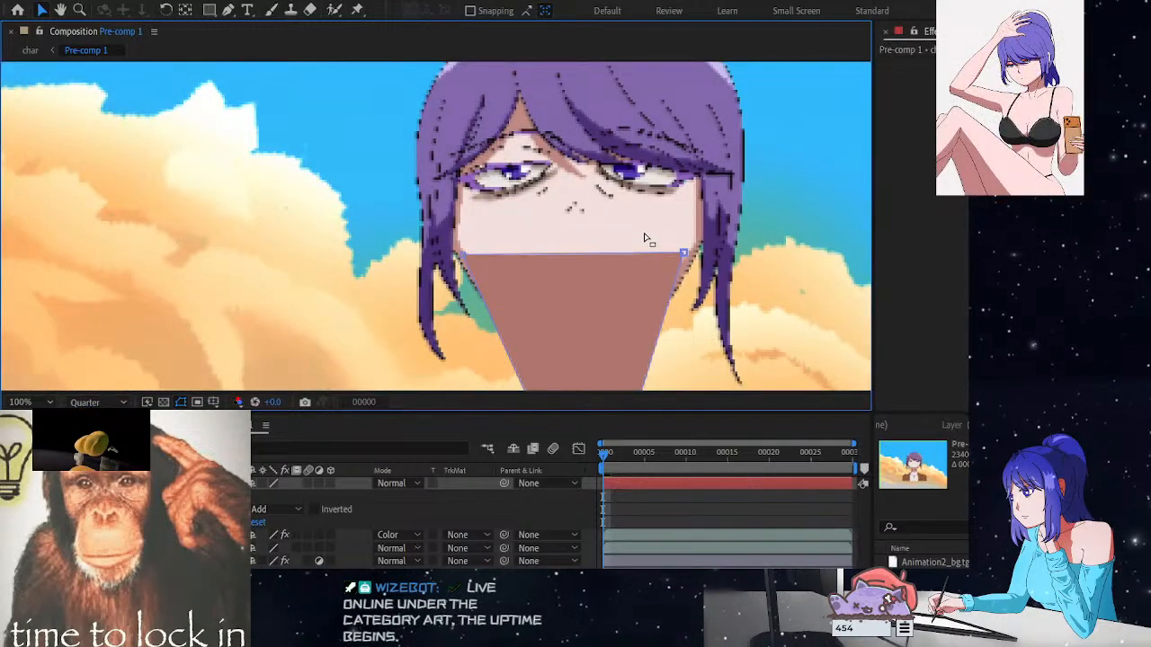
key("comma")
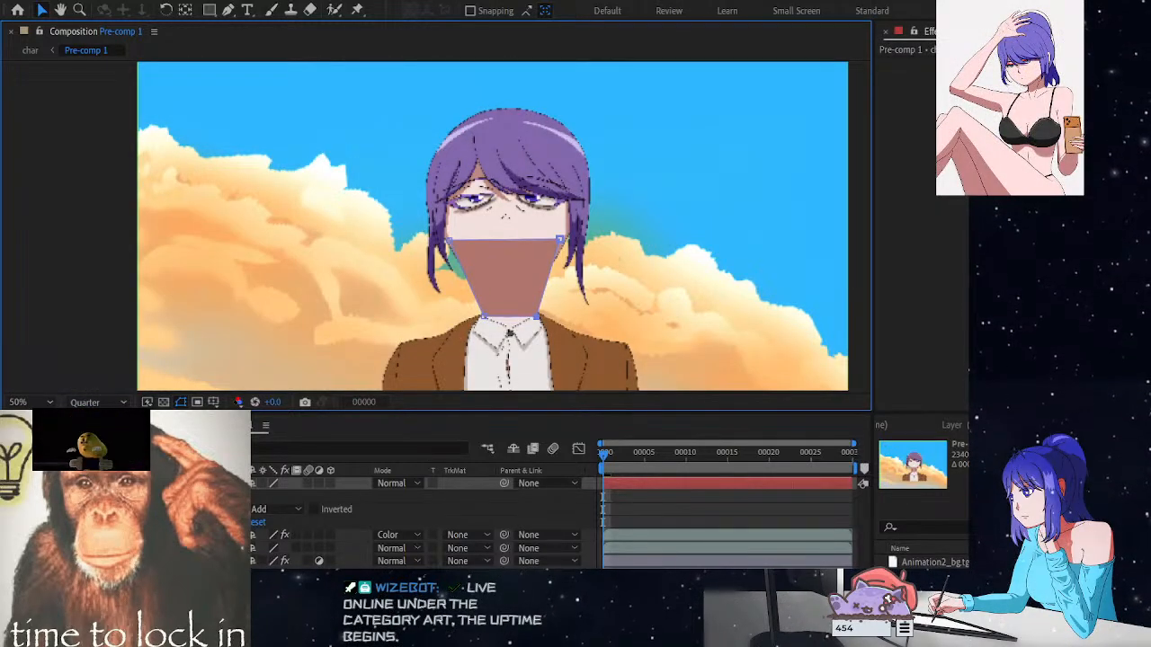
Delete the trapezoid mask from the pink solid
left_click(162, 509)
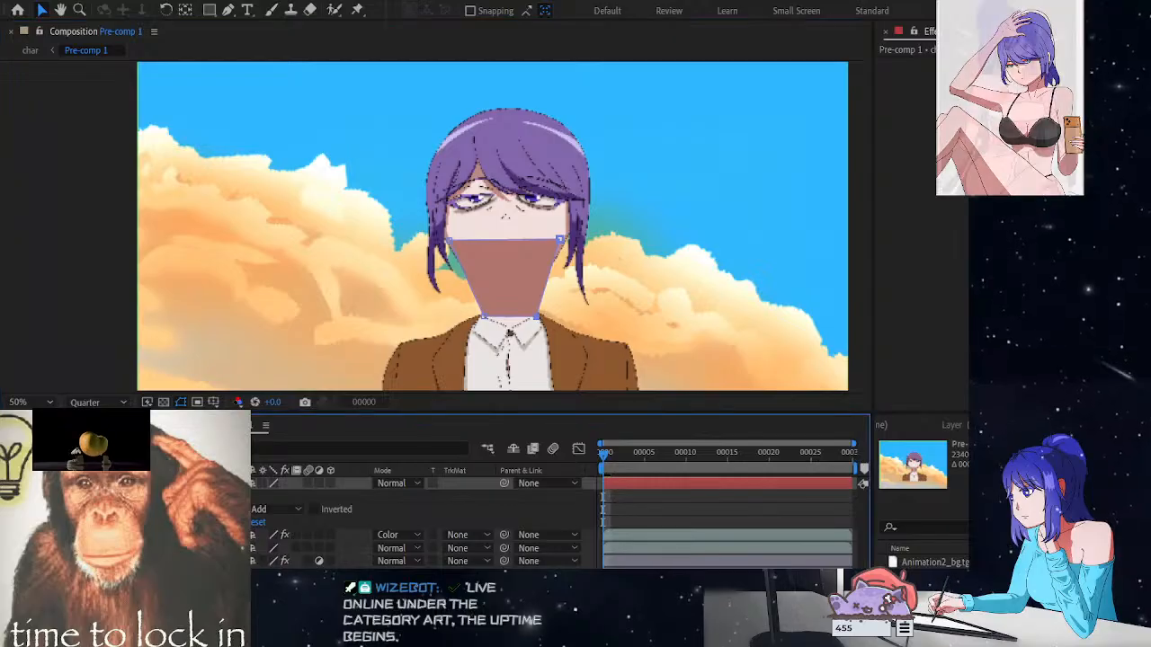
left_click(162, 484)
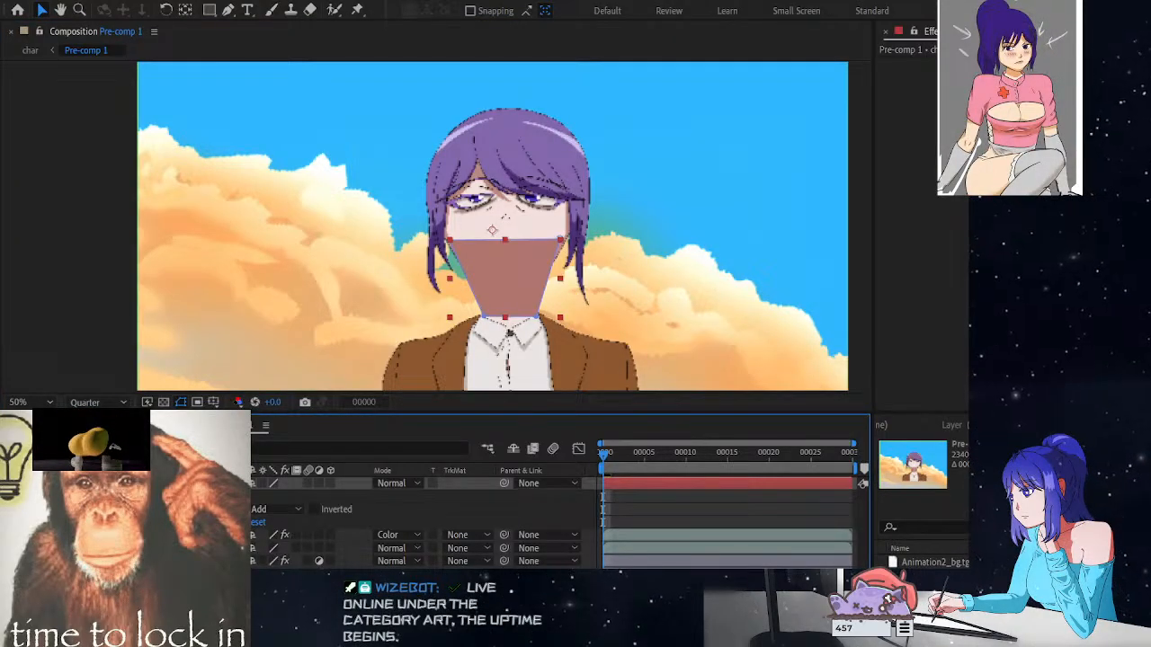
left_click(162, 509)
key("Delete")
Draw a wide elliptical mask on the pink solid, spanning from below the nose to the collar and past both sides of the face
left_click(210, 11)
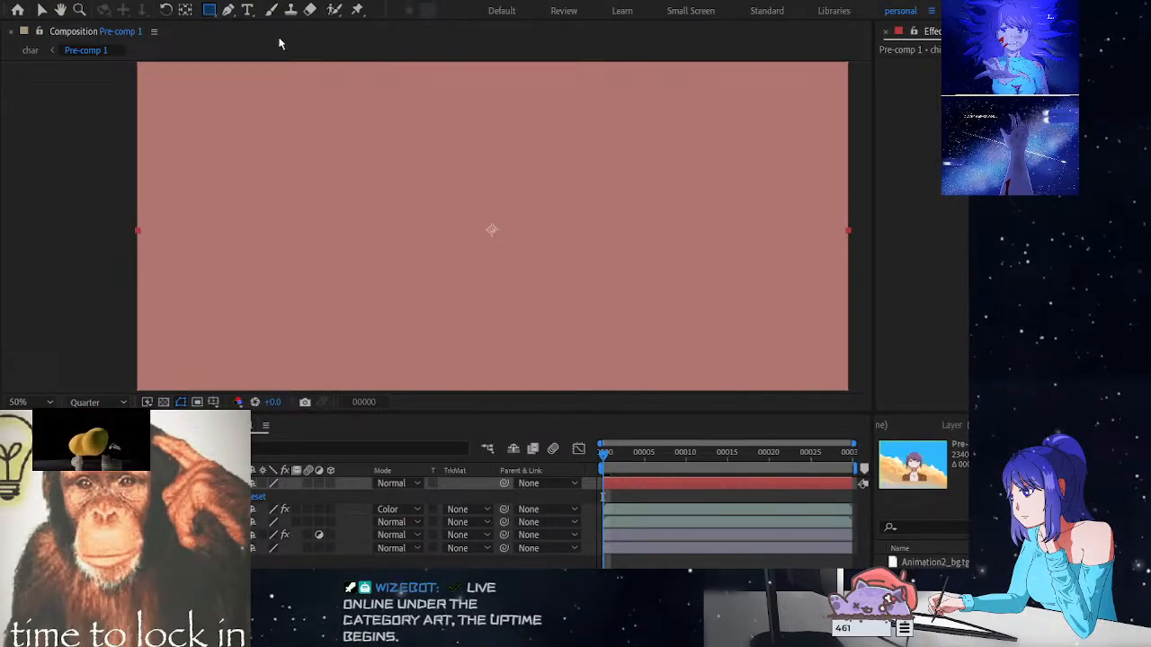
key("q")
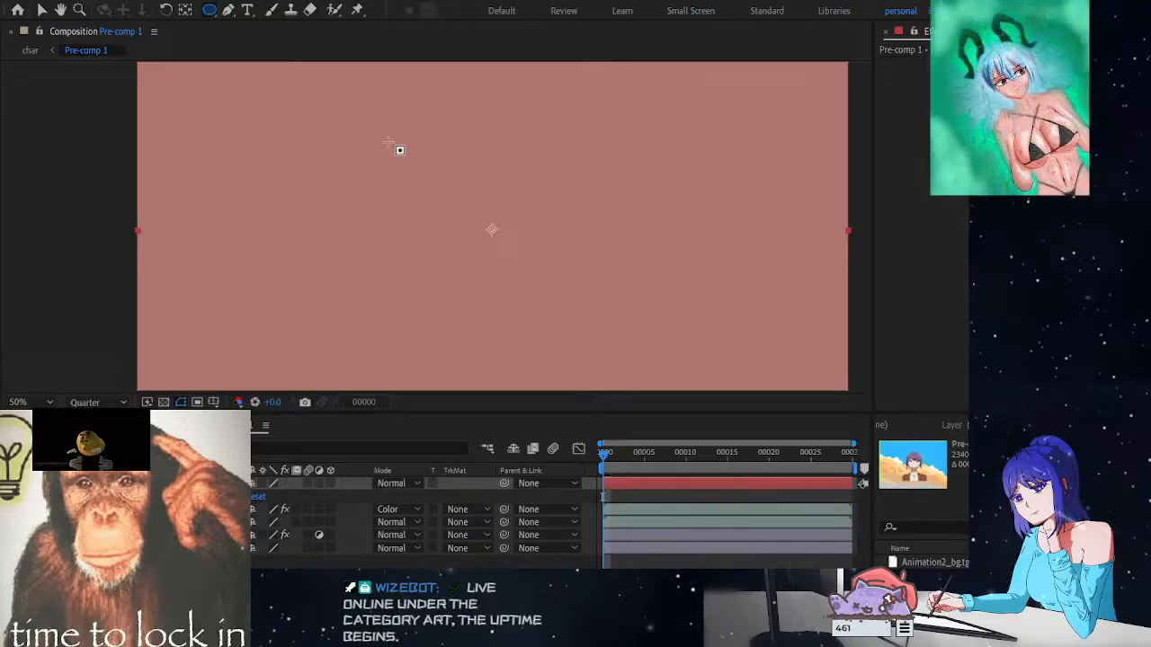
left_click_drag(407, 219, 609, 316)
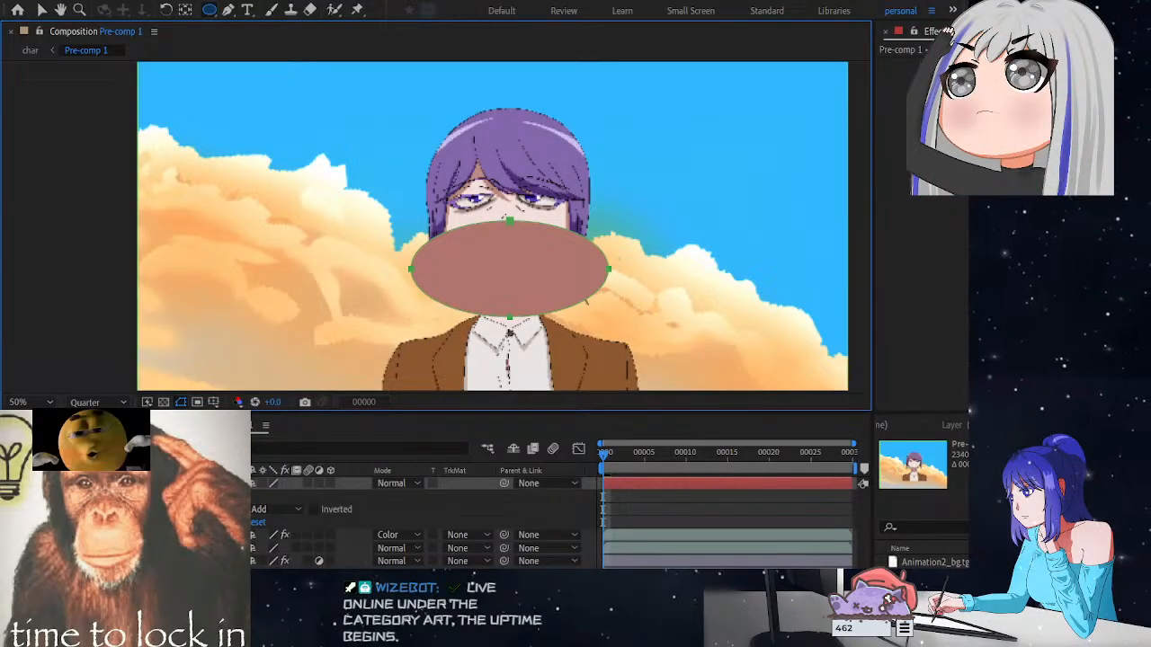
Reshape the elliptical mask by pulling its side points in to the cheeks and lowering its top point to mouth level
left_click(42, 10)
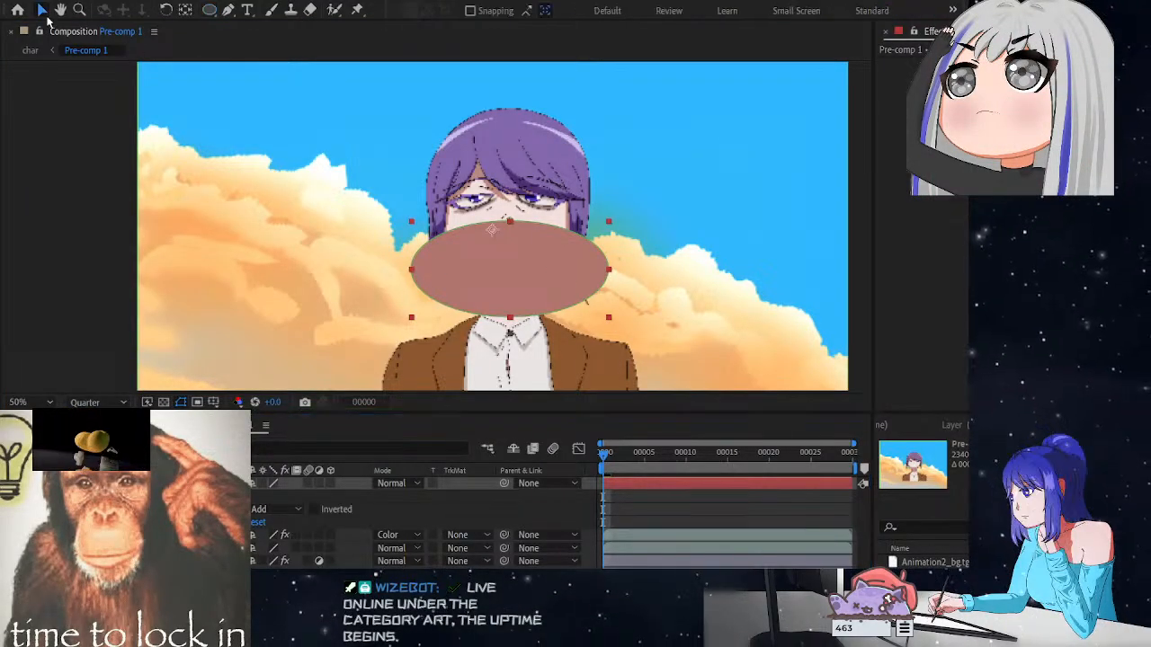
left_click_drag(411, 268, 510, 329)
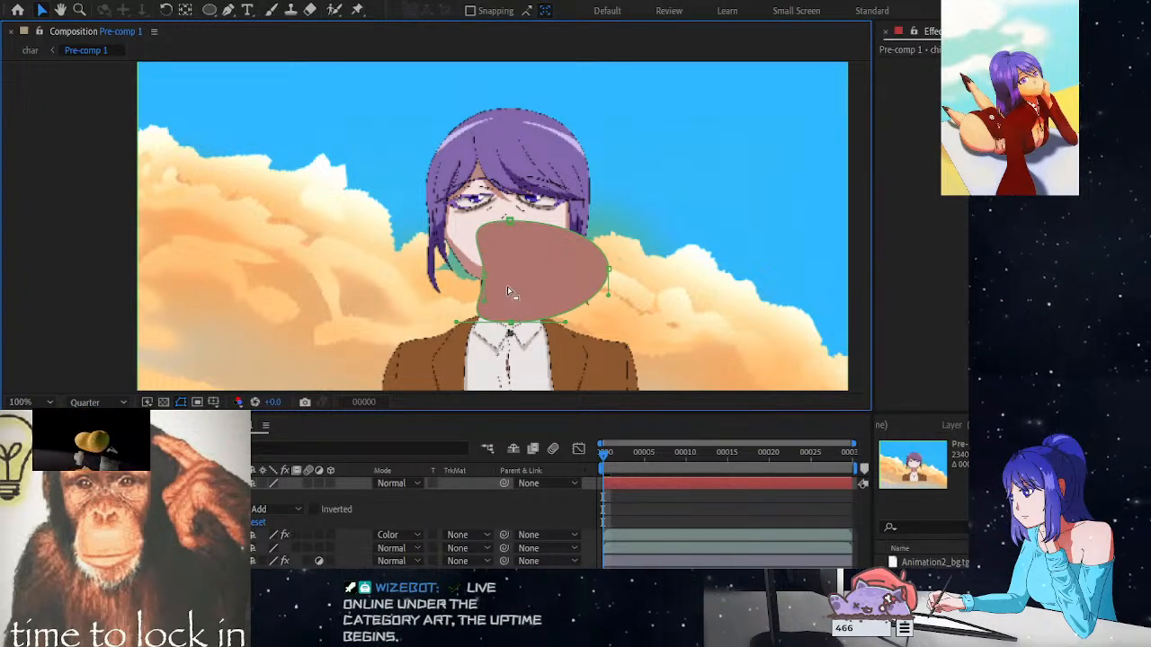
scroll(507, 286, "up", 3)
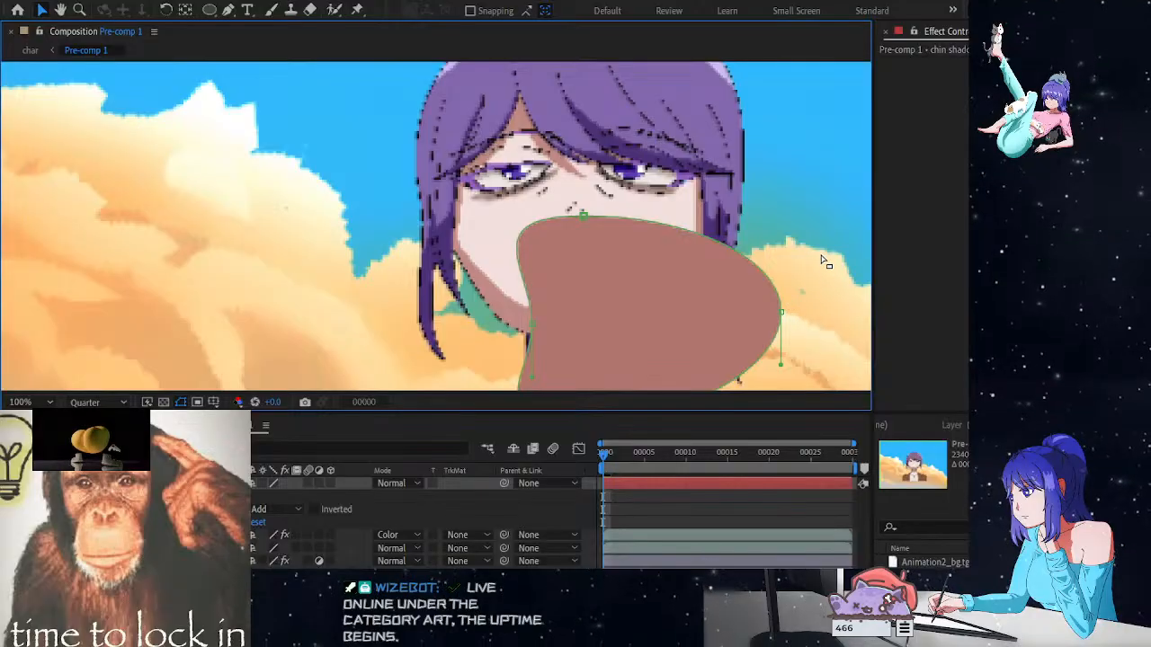
left_click_drag(812, 229, 673, 172)
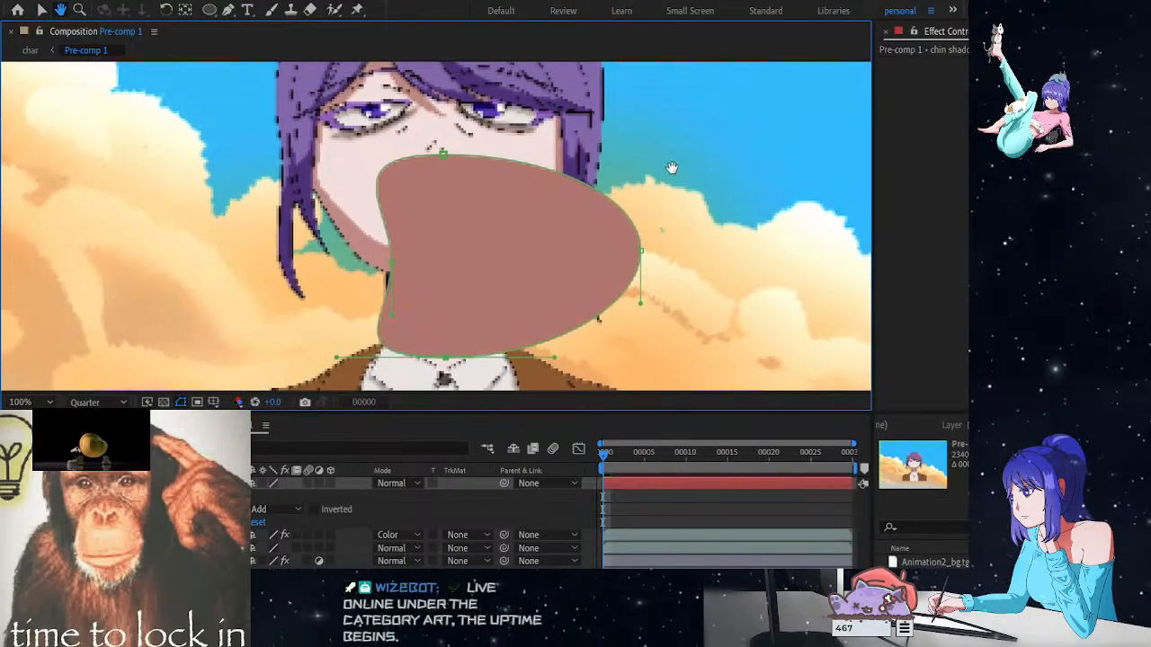
left_click_drag(391, 263, 313, 218)
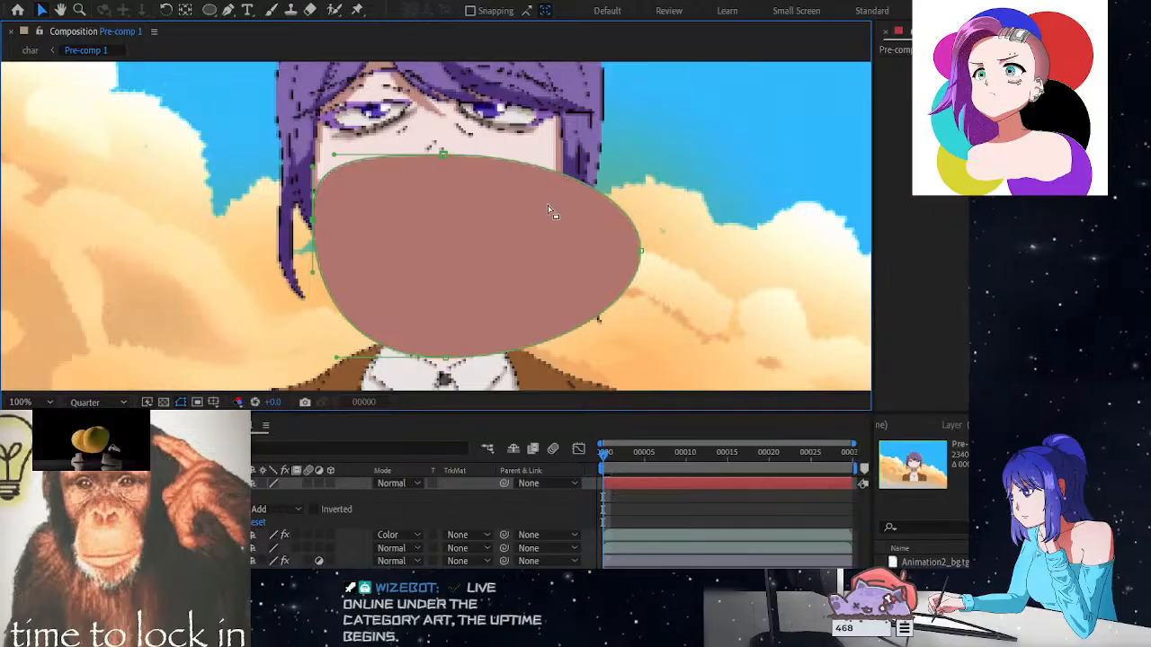
left_click_drag(448, 157, 443, 201)
left_click_drag(641, 252, 533, 162)
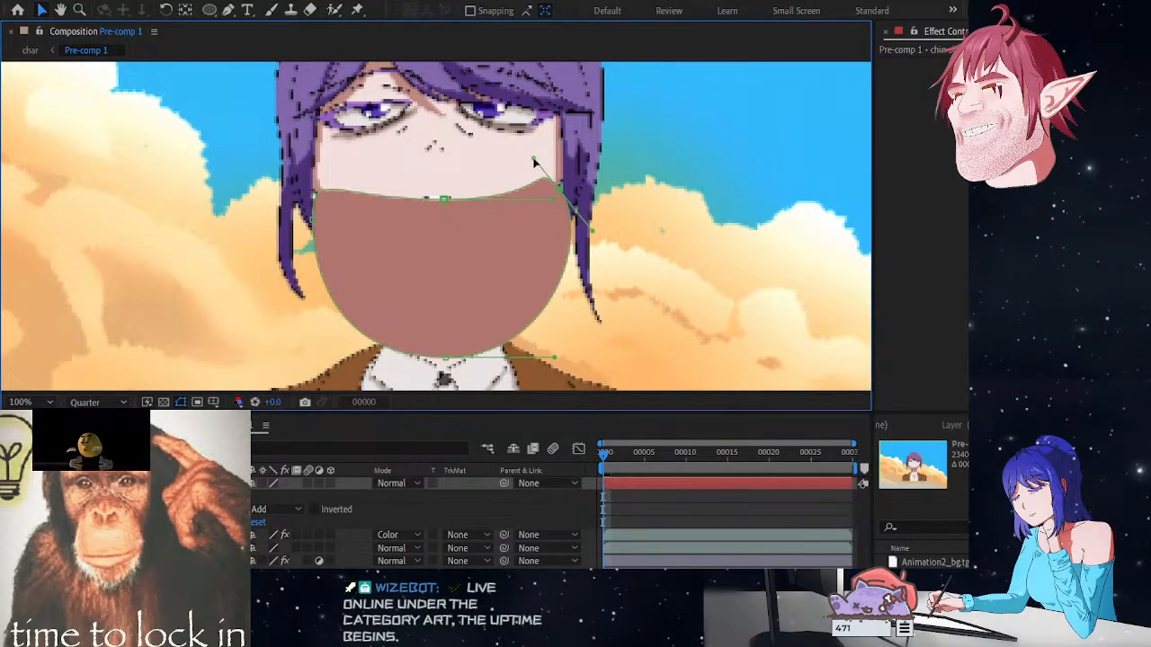
Adjust the mask's cheek point and handles on the other side into a matching bowl shape, and lower its bottom point slightly
left_click(314, 192)
left_click_drag(320, 174, 346, 173)
left_click_drag(313, 219, 306, 200)
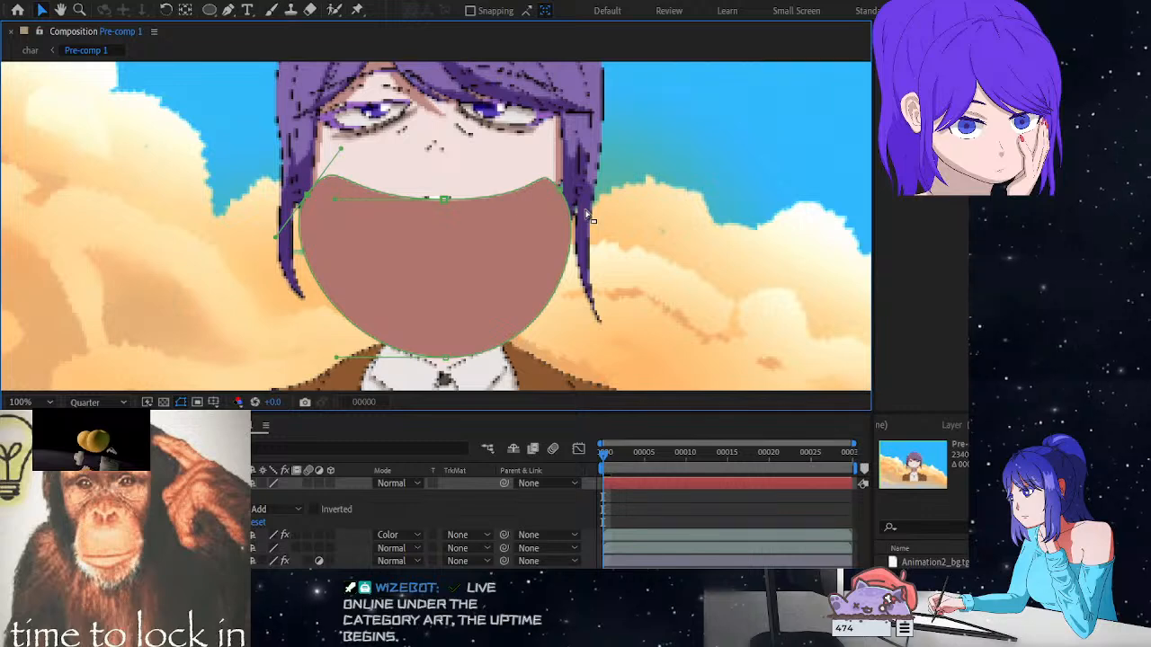
left_click_drag(447, 363, 445, 369)
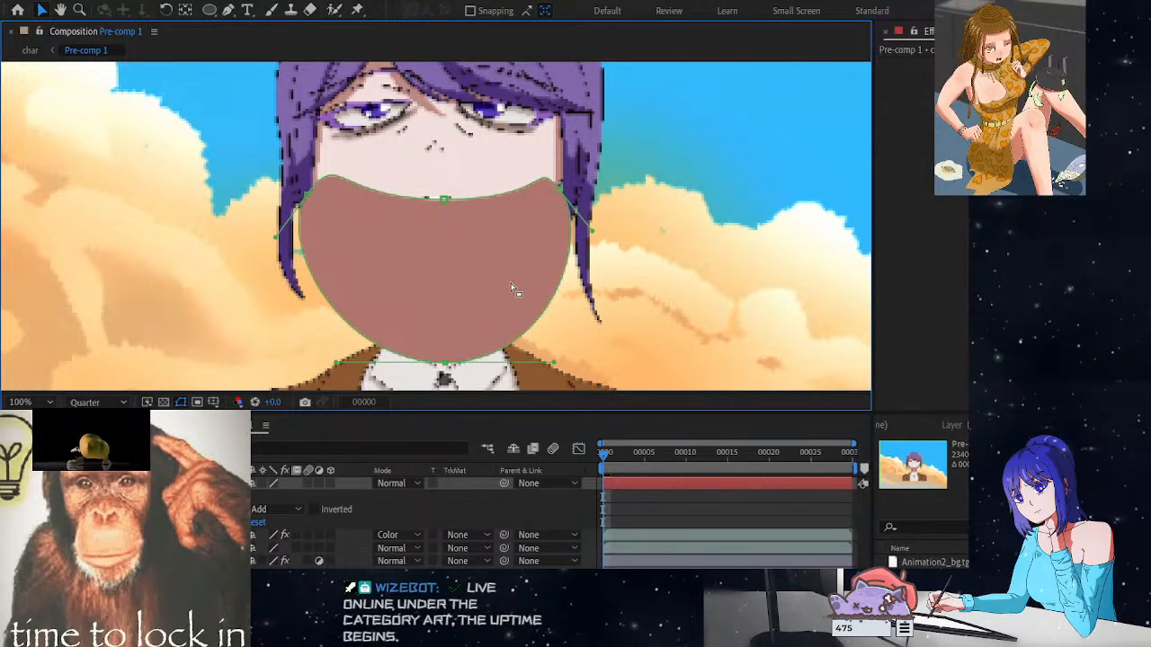
Set the mask feather to 195 pixels and shift the pink solid slightly down over the chin and neck
left_click(95, 509)
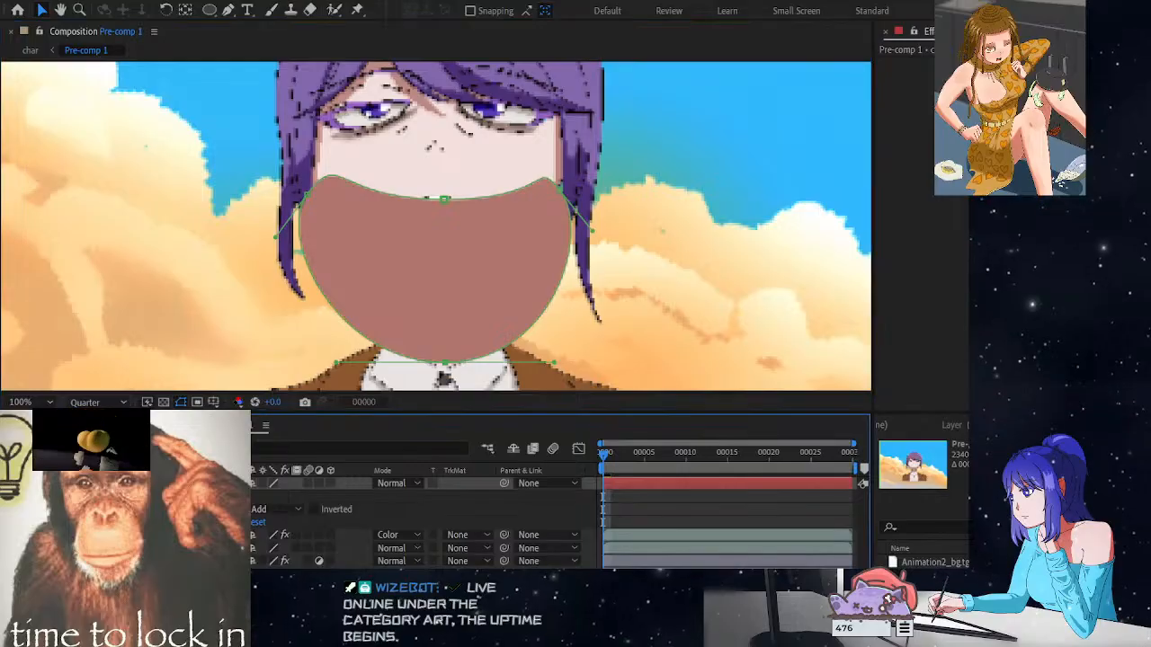
mouse_move(272, 534)
left_mouse_down()
mouse_move(489, 528)
mouse_move(407, 513)
left_mouse_up()
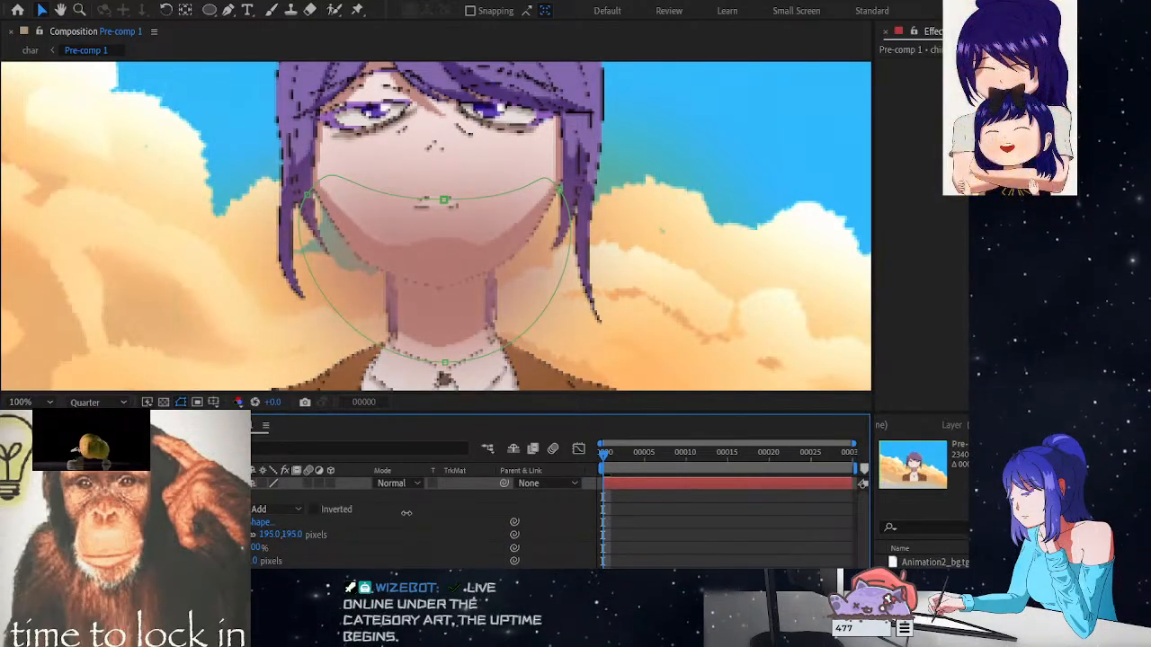
left_click(483, 310)
left_click_drag(442, 275, 441, 301)
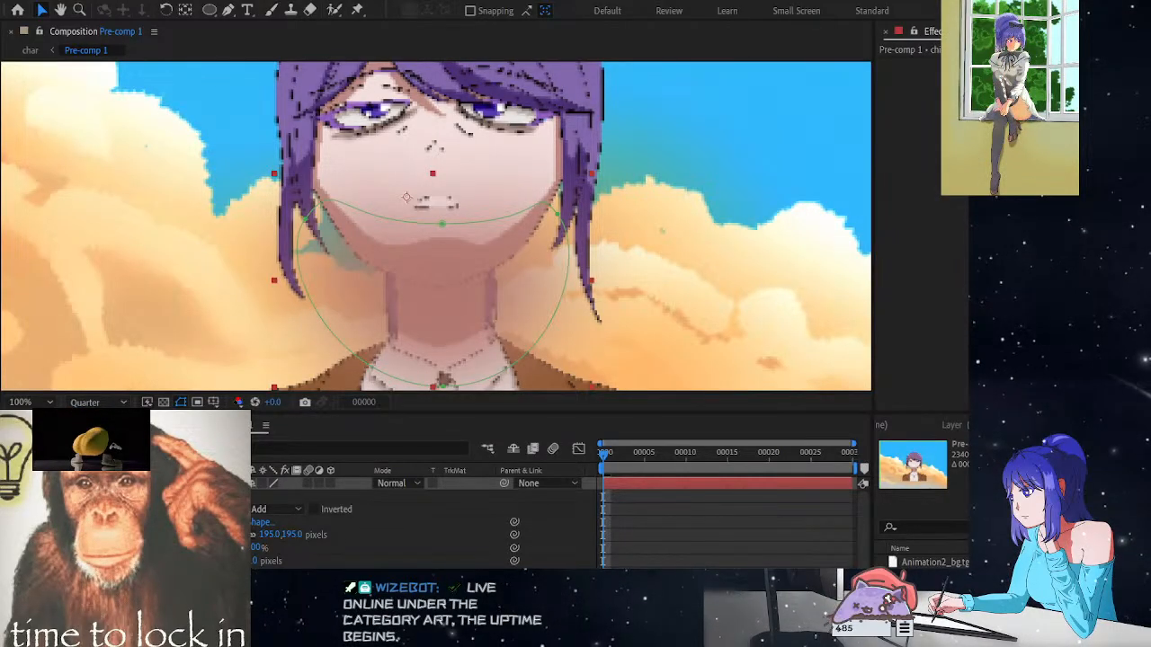
Place a copy of the final character layer above the chin shadow solid and use it as the solid's alpha track matte
left_click(346, 444)
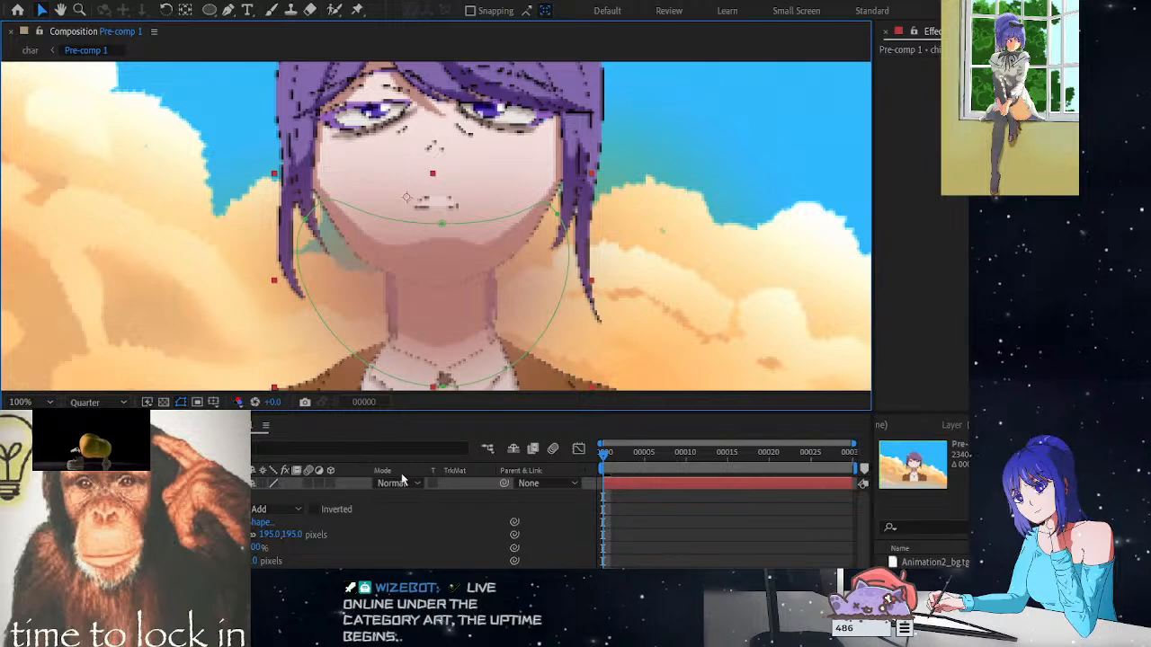
left_click(434, 483)
left_click(434, 484)
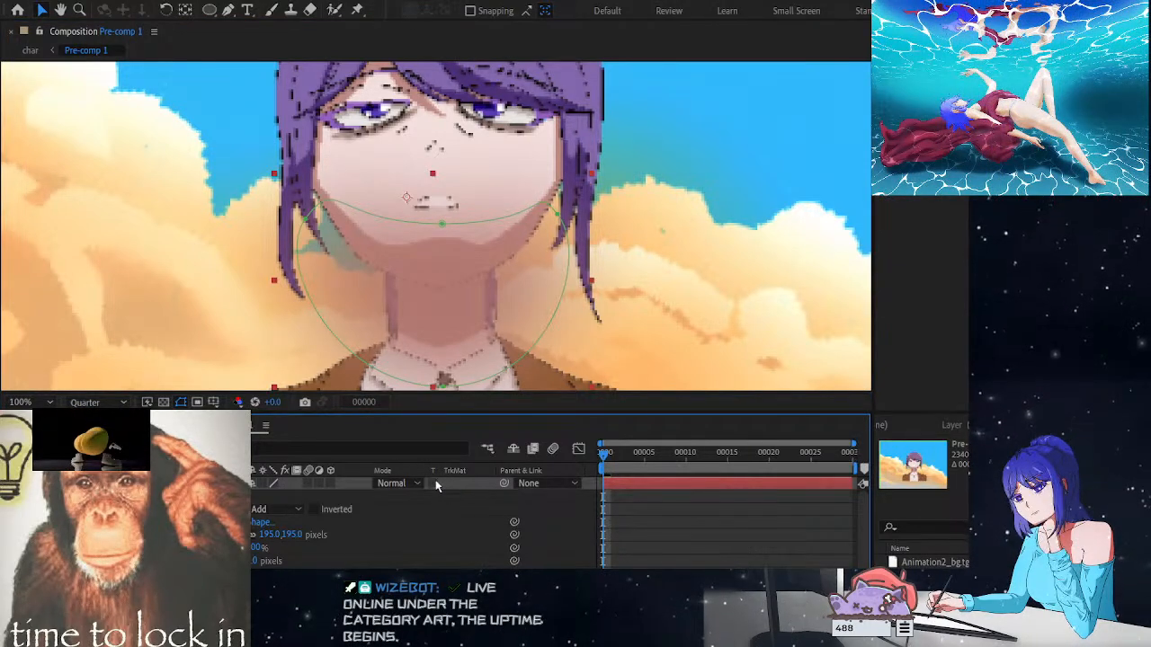
scroll(426, 486, "down", 1)
left_click(426, 492)
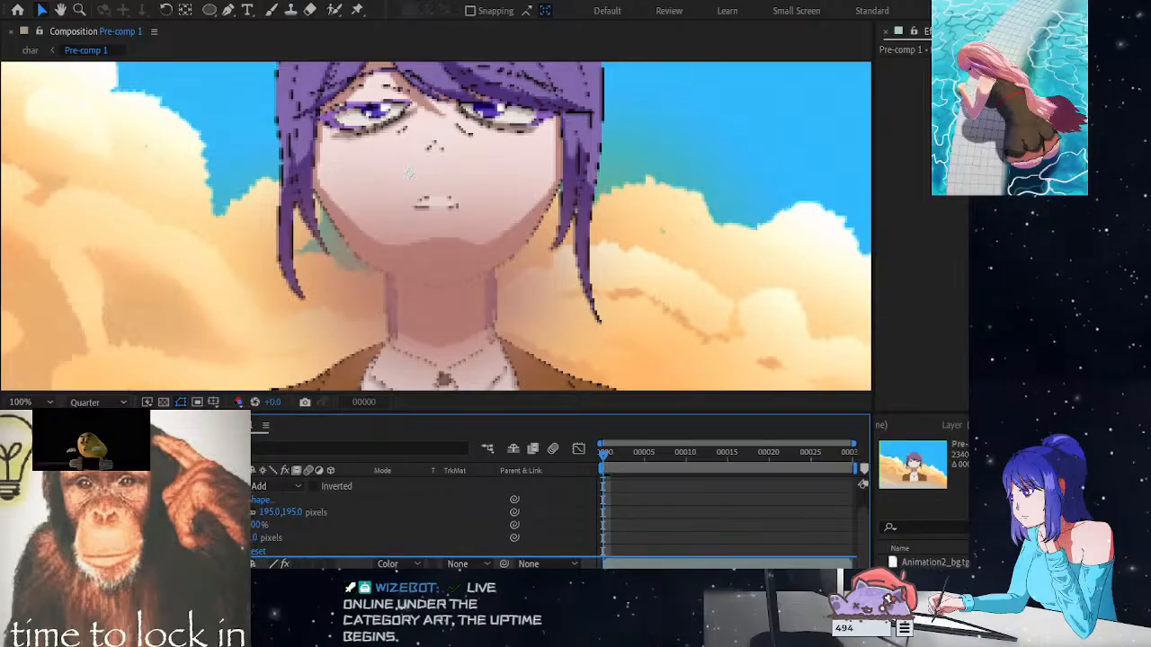
scroll(300, 509, "up", 2)
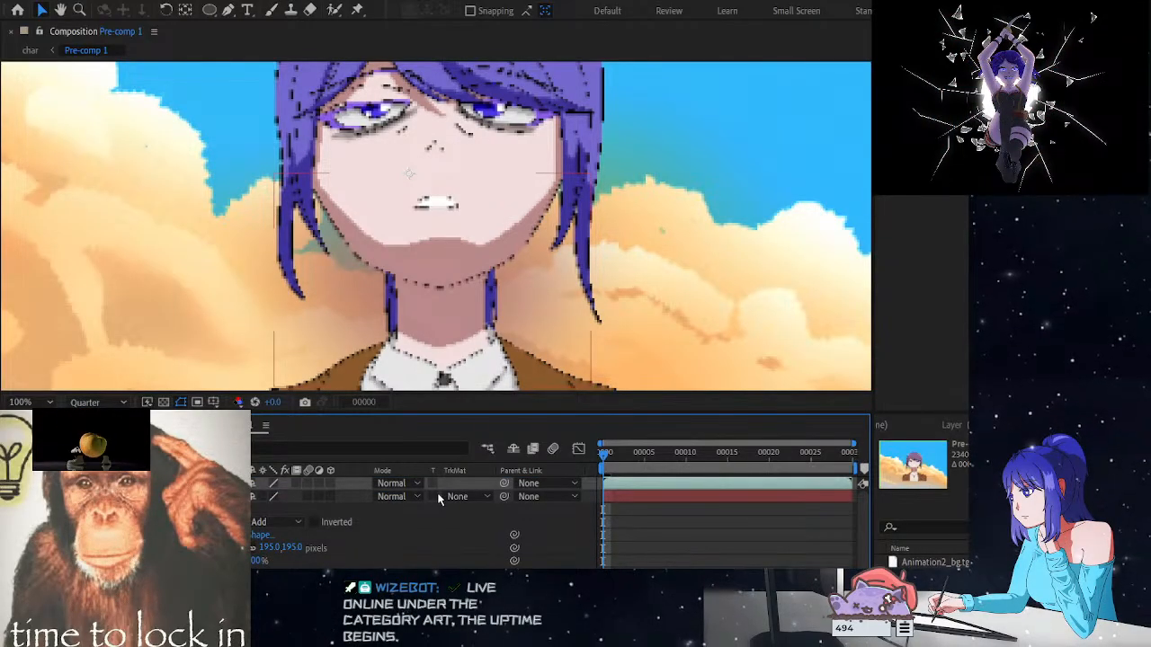
left_click(467, 499)
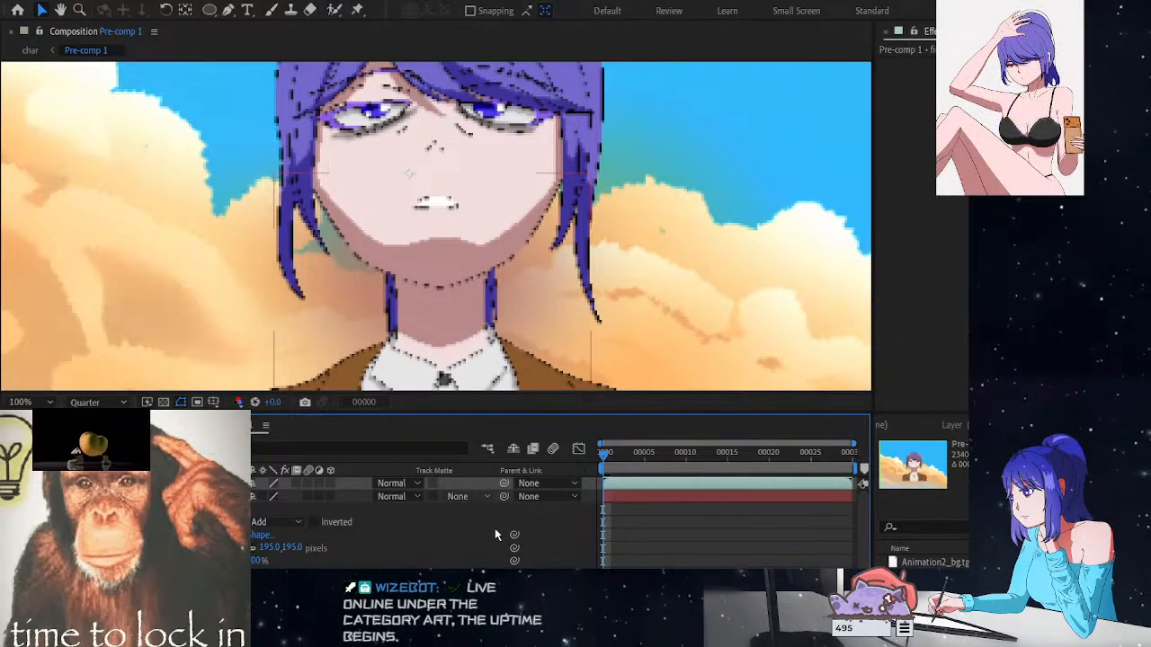
left_click(495, 529)
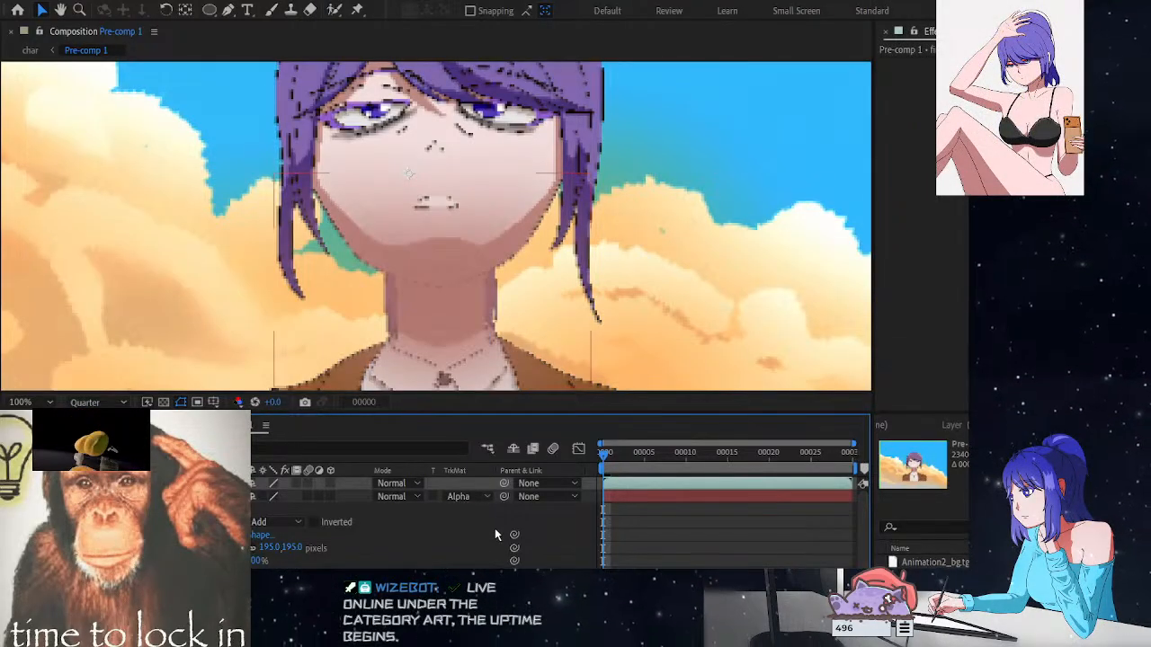
scroll(511, 276, "down", 3)
scroll(511, 276, "up", 5)
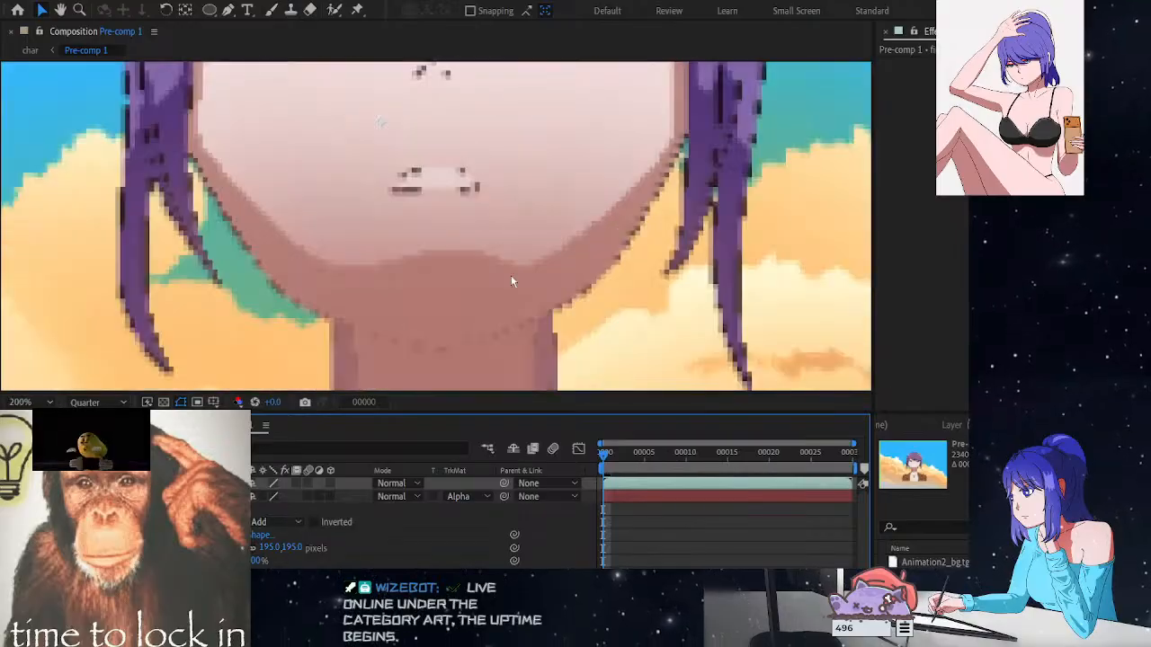
scroll(511, 281, "down", 2)
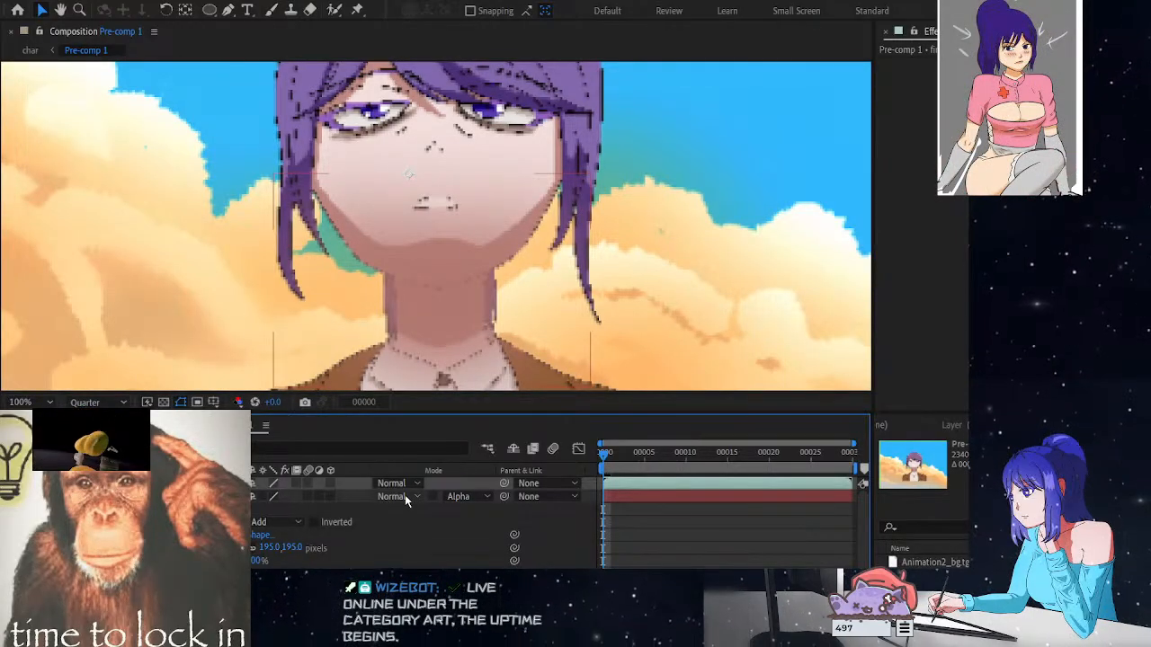
Set the chin shadow's blending mode to Multiply and lower its opacity to soften the shadow
left_click(504, 205)
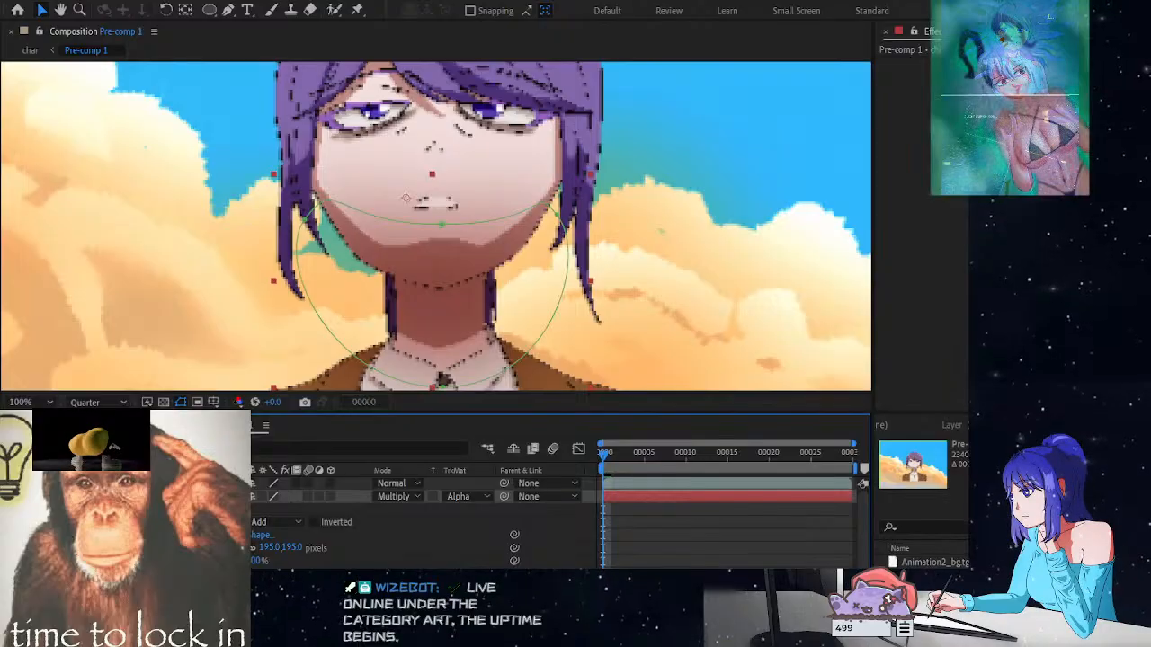
left_click(256, 509)
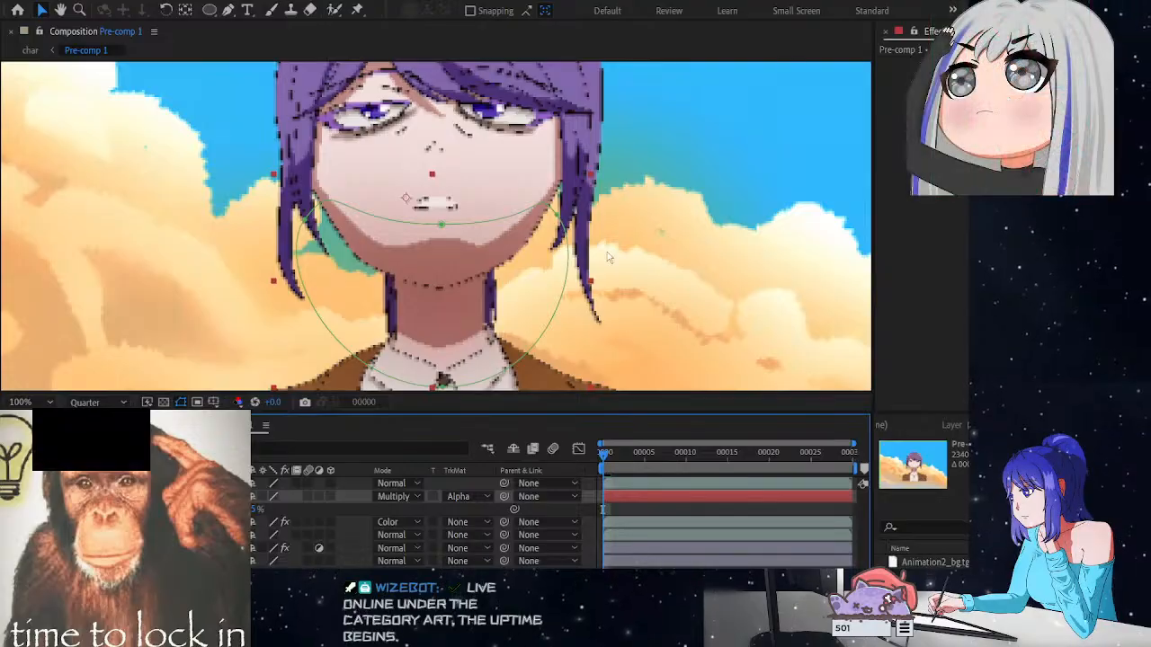
scroll(615, 243, "down", 3)
scroll(485, 197, "up", 2)
scroll(485, 203, "up", 4)
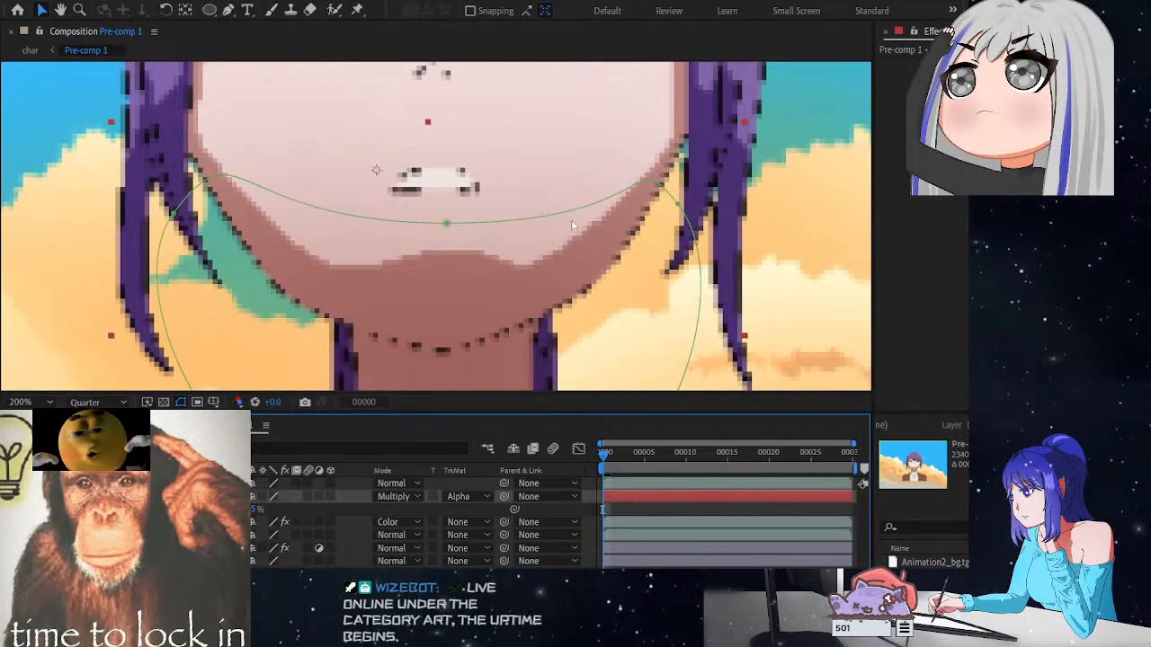
scroll(539, 222, "down", 2)
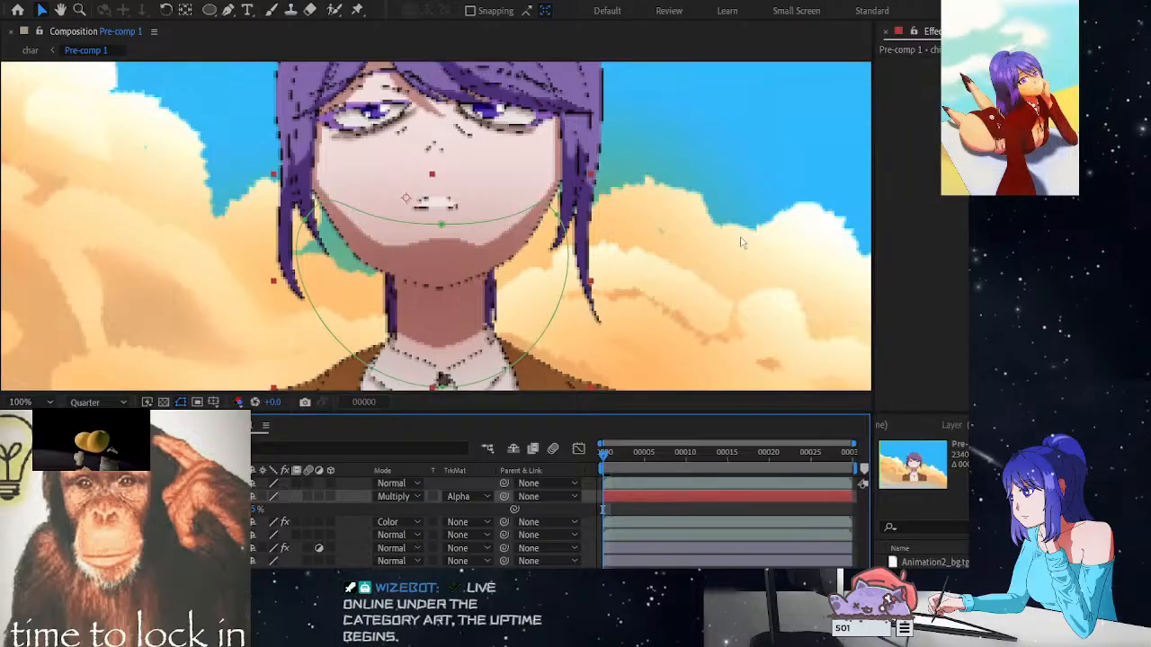
mouse_move(661, 203)
left_mouse_down()
mouse_move(678, 246)
mouse_move(673, 187)
mouse_move(672, 207)
left_mouse_up()
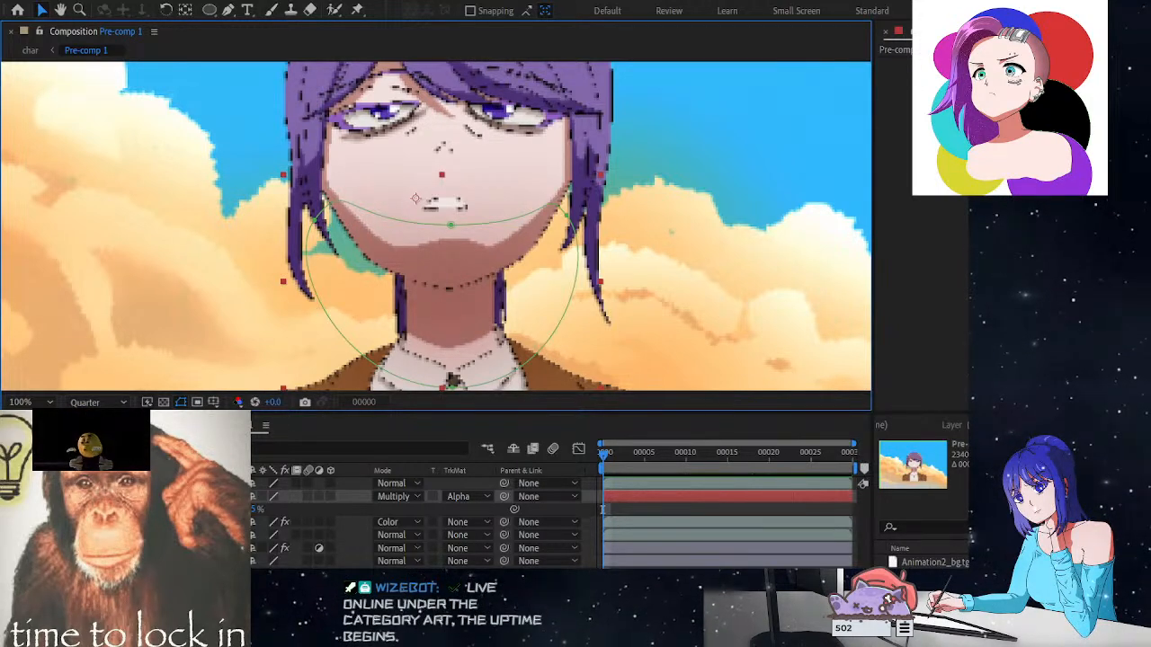
Try a second elliptical mask on the chin shadow solid across the eyes and forehead, and delete it
left_click(209, 10)
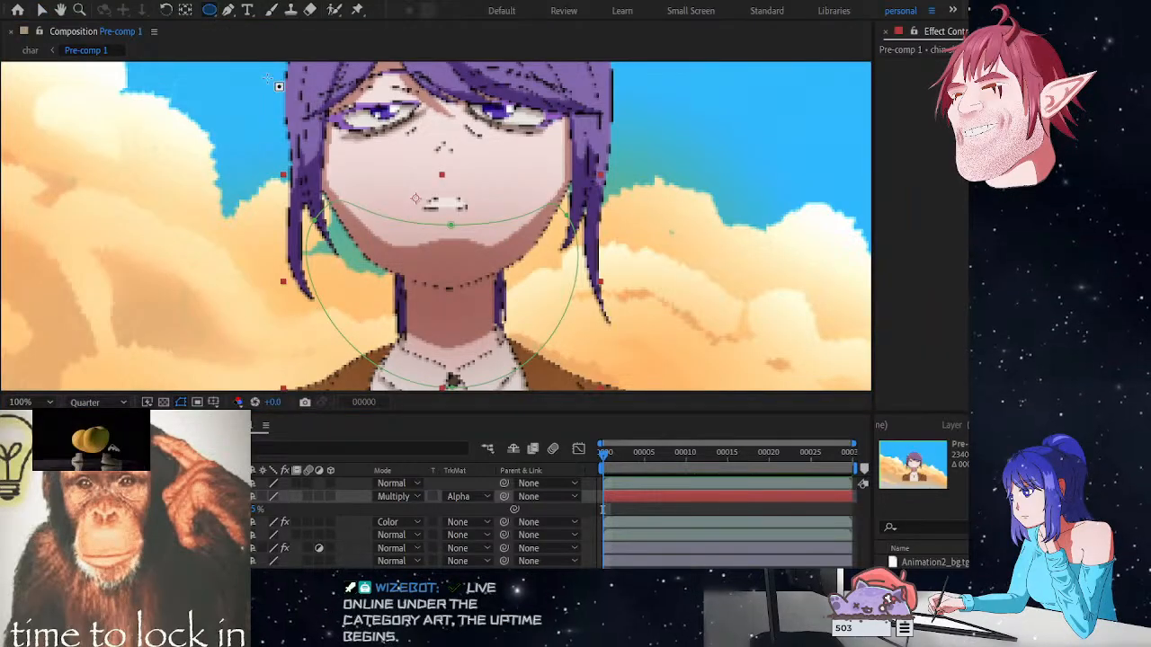
scroll(585, 239, "down", 1)
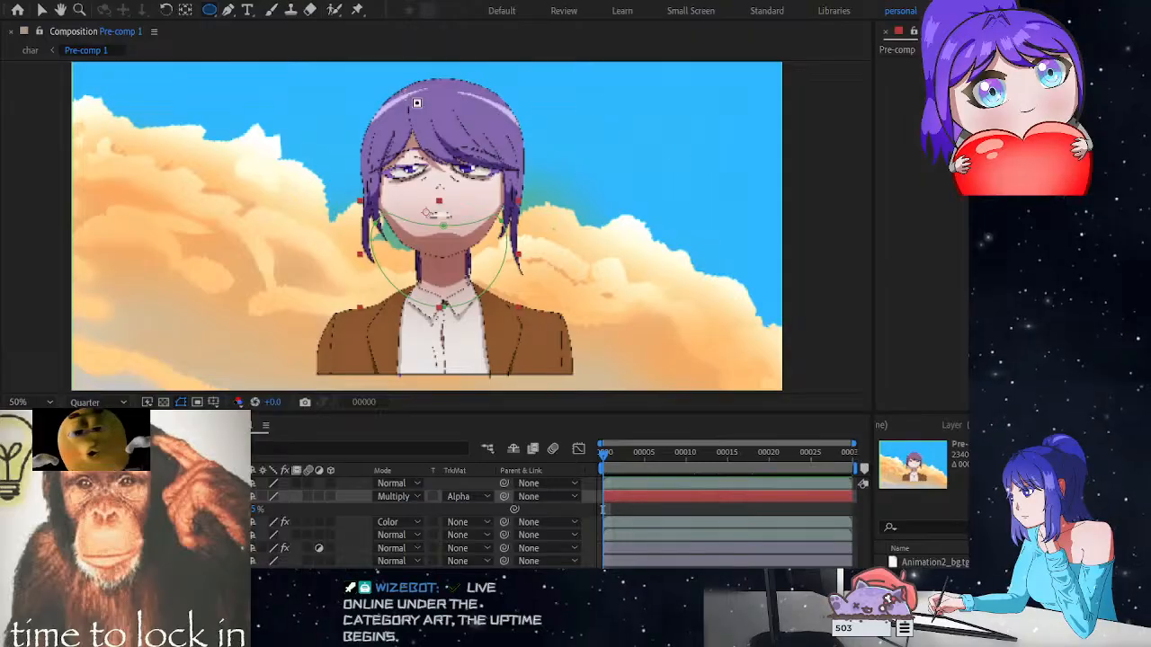
left_click_drag(341, 116, 542, 196)
scroll(465, 156, "up", 1)
scroll(465, 155, "down", 1)
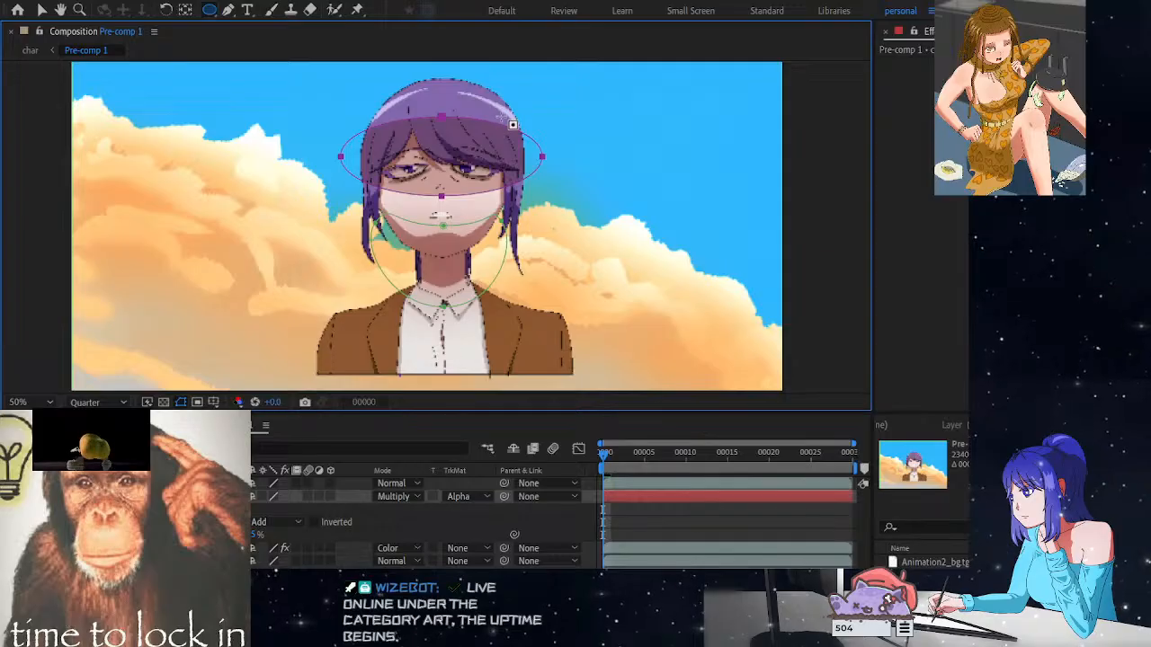
key("Delete")
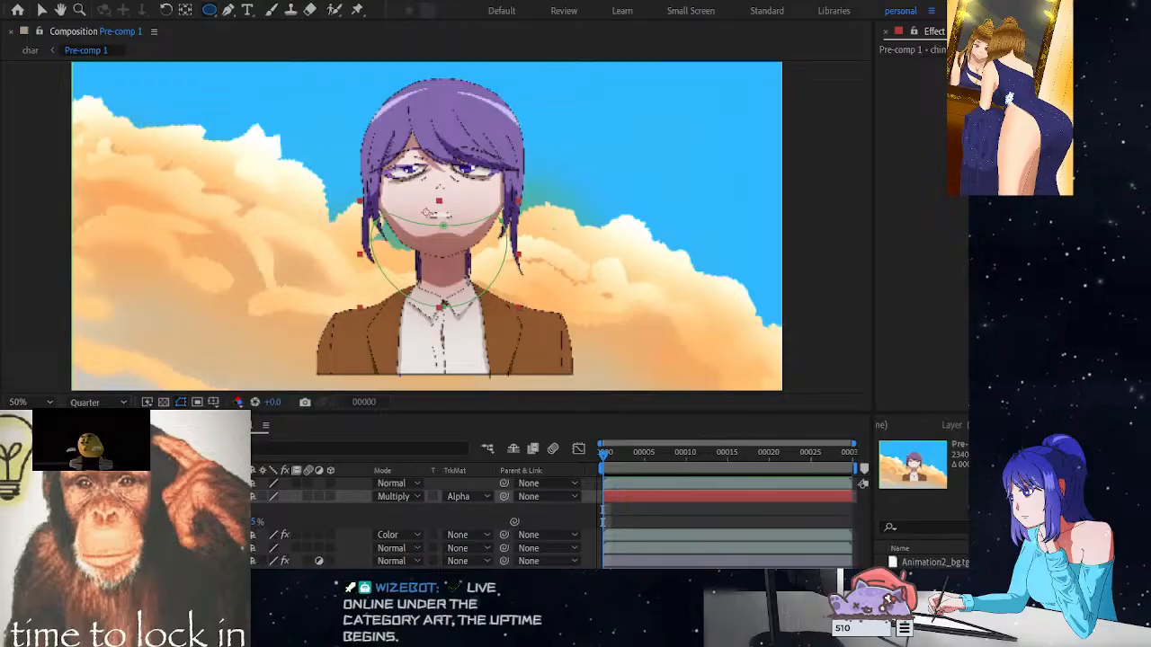
Examine the chin shadow on the character both close up and in the full composition
left_click(41, 10)
left_click(241, 484)
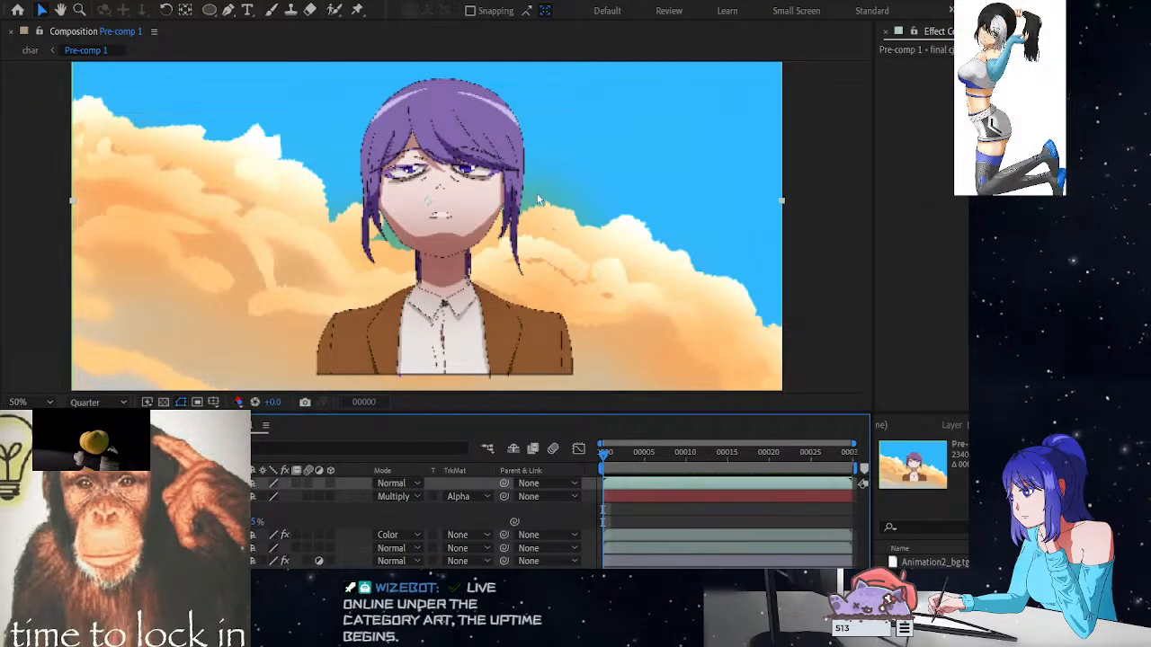
scroll(538, 198, "up", 1)
scroll(630, 171, "down", 1)
scroll(595, 171, "up", 1)
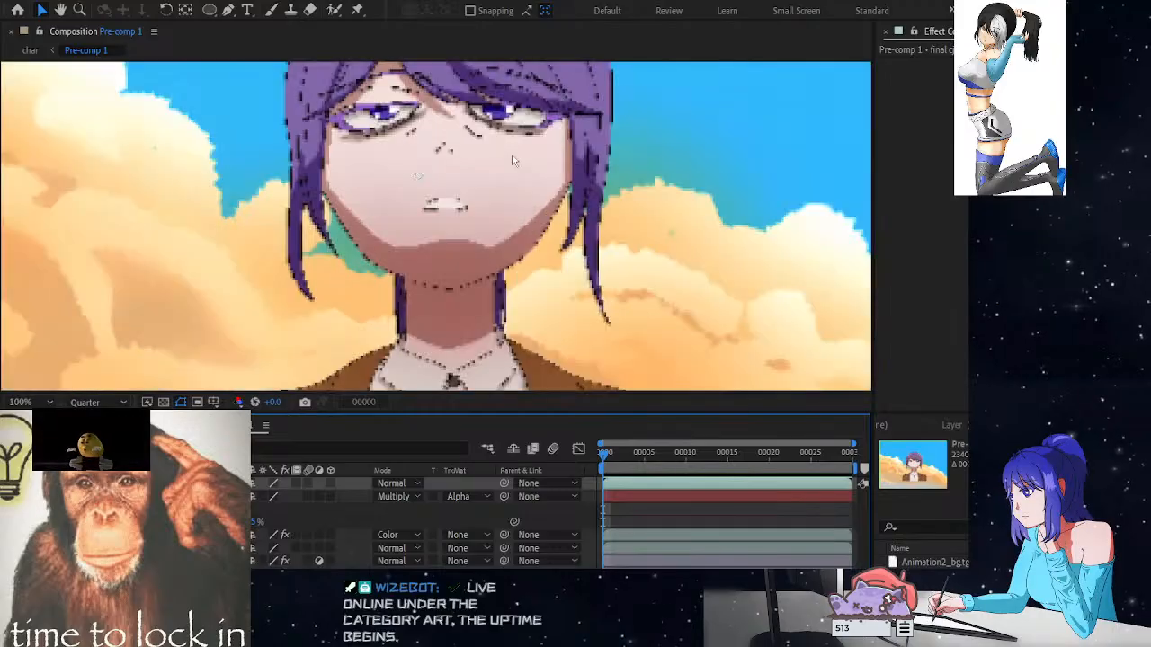
scroll(539, 167, "down", 1)
scroll(513, 160, "up", 1)
scroll(512, 160, "down", 1)
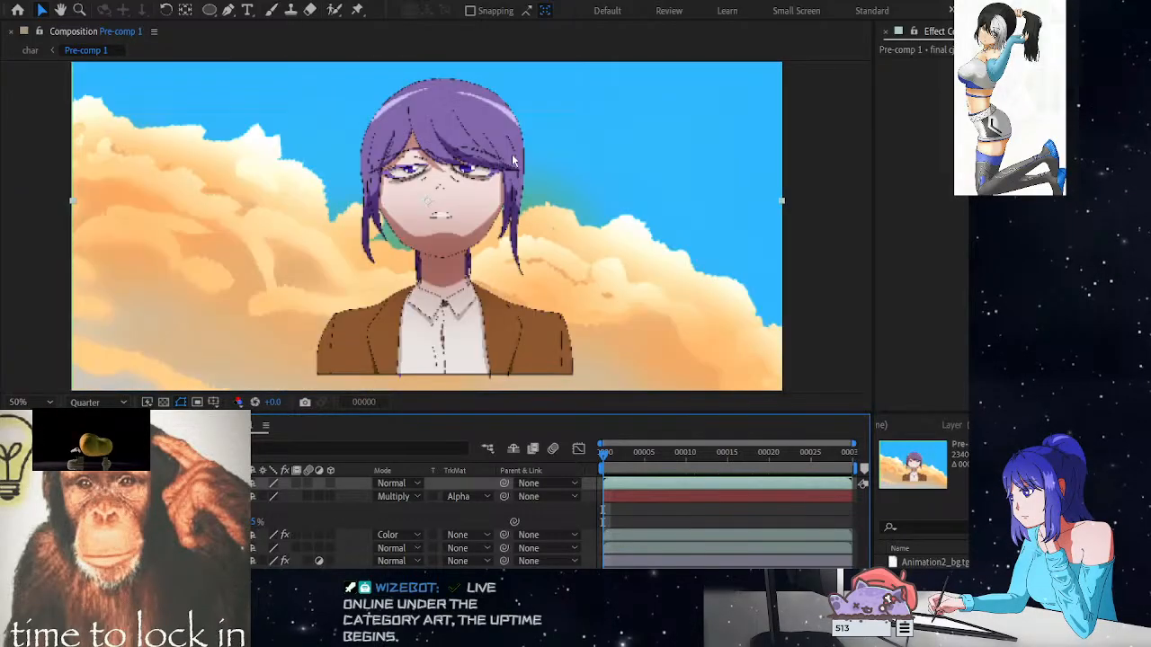
scroll(512, 160, "up", 1)
scroll(512, 160, "down", 1)
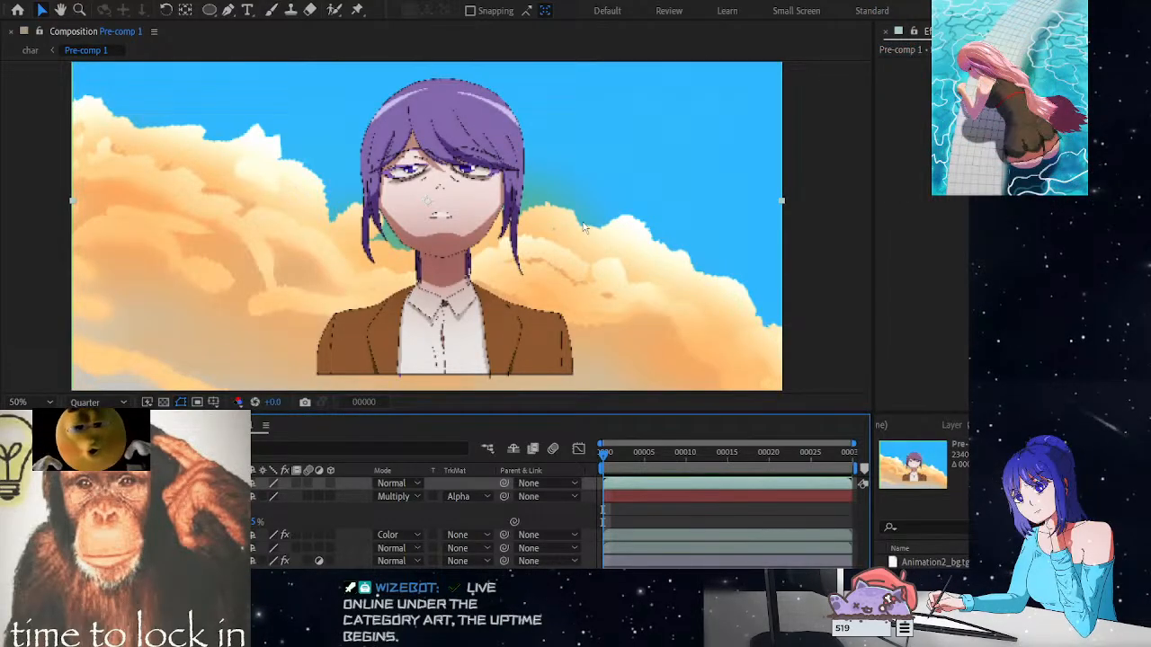
key("period")
key("comma")
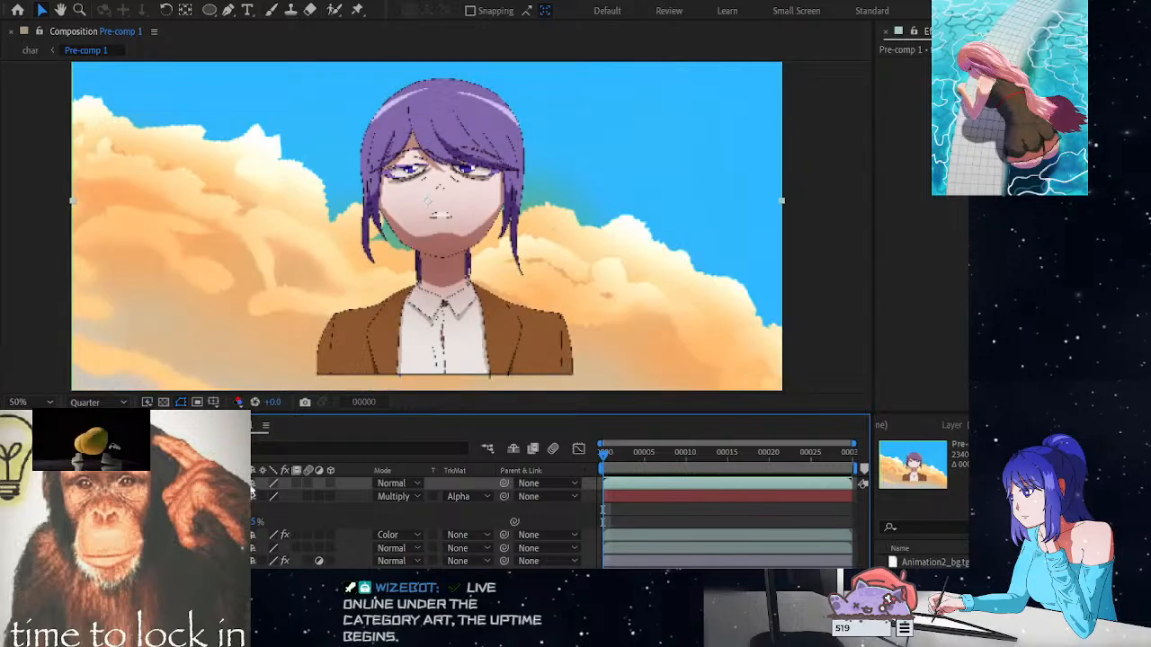
Try to move the whole chin shadow mask upward over the mouth, and undo the move
left_click(441, 261)
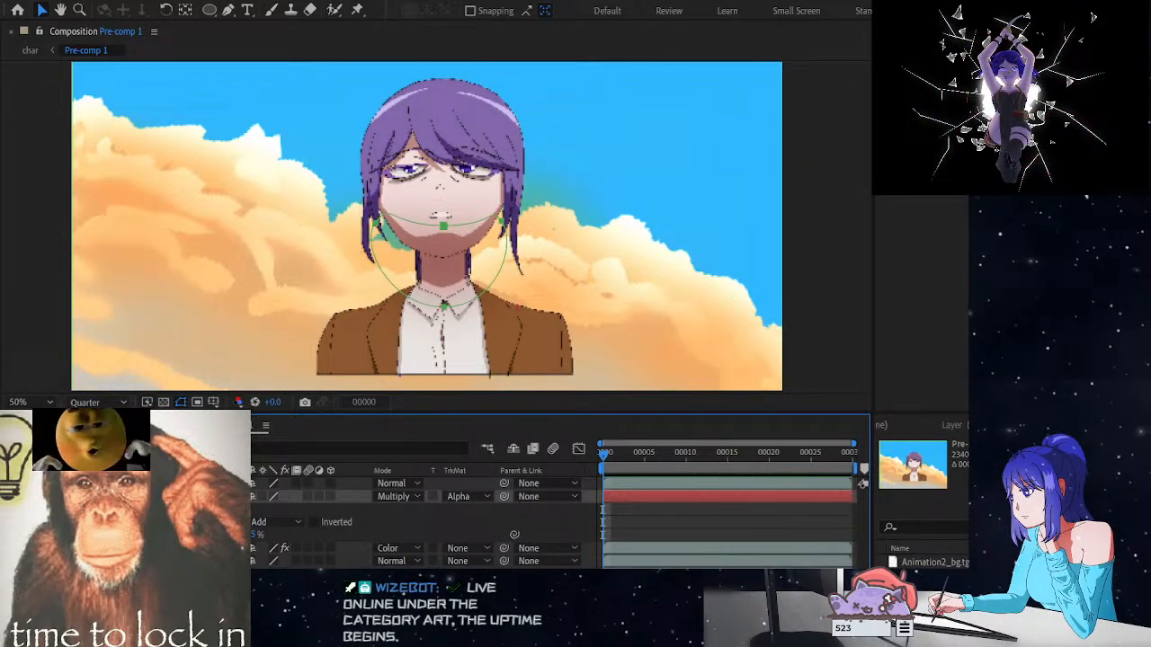
key("period")
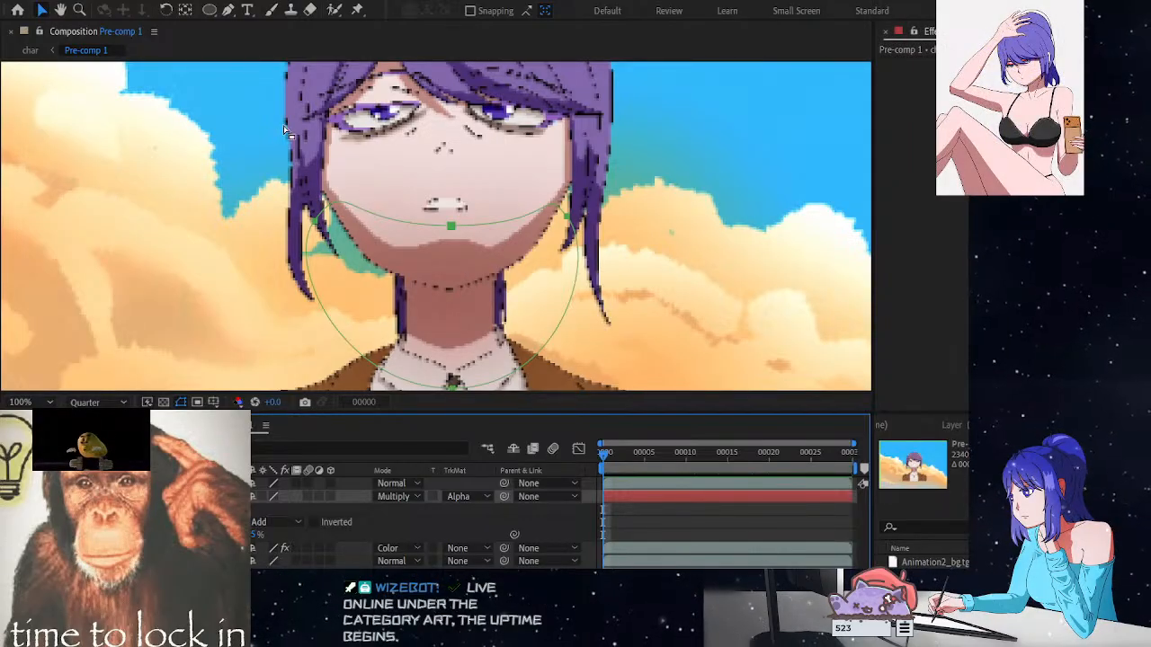
left_click(359, 213)
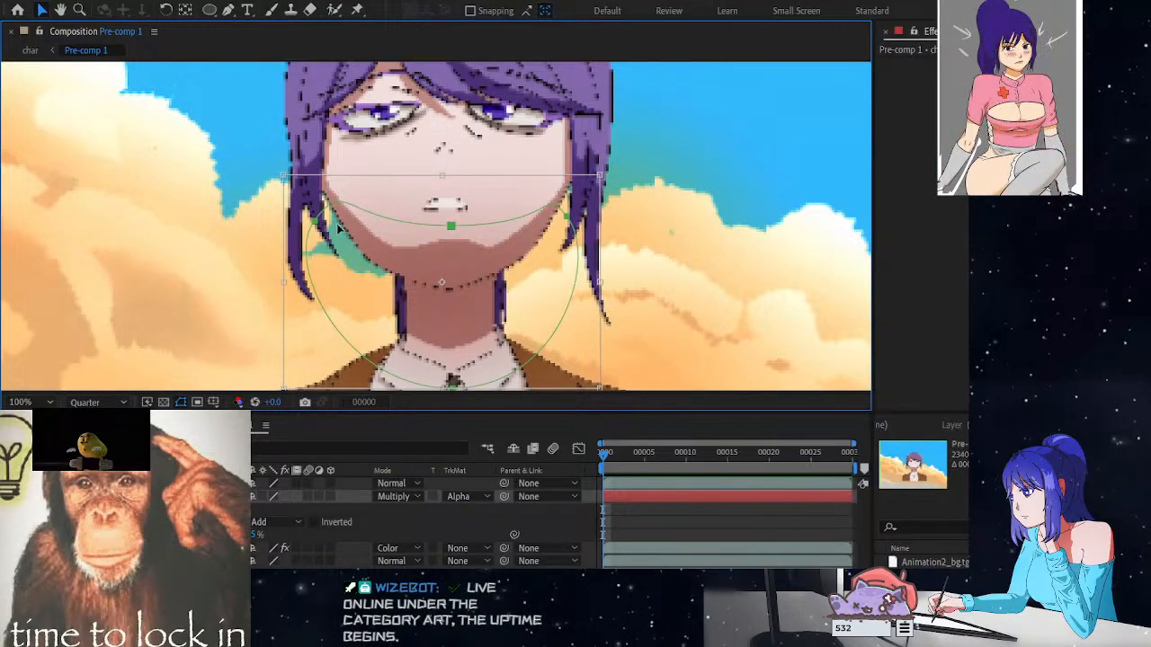
left_click_drag(316, 223, 322, 199)
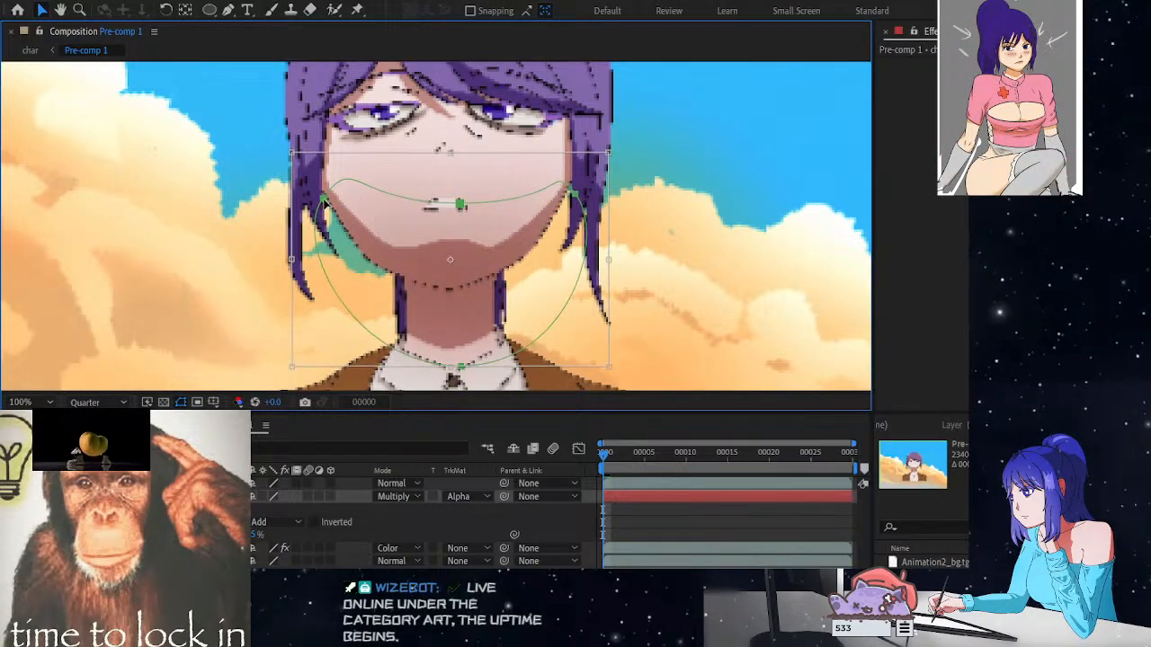
key("ctrl+z")
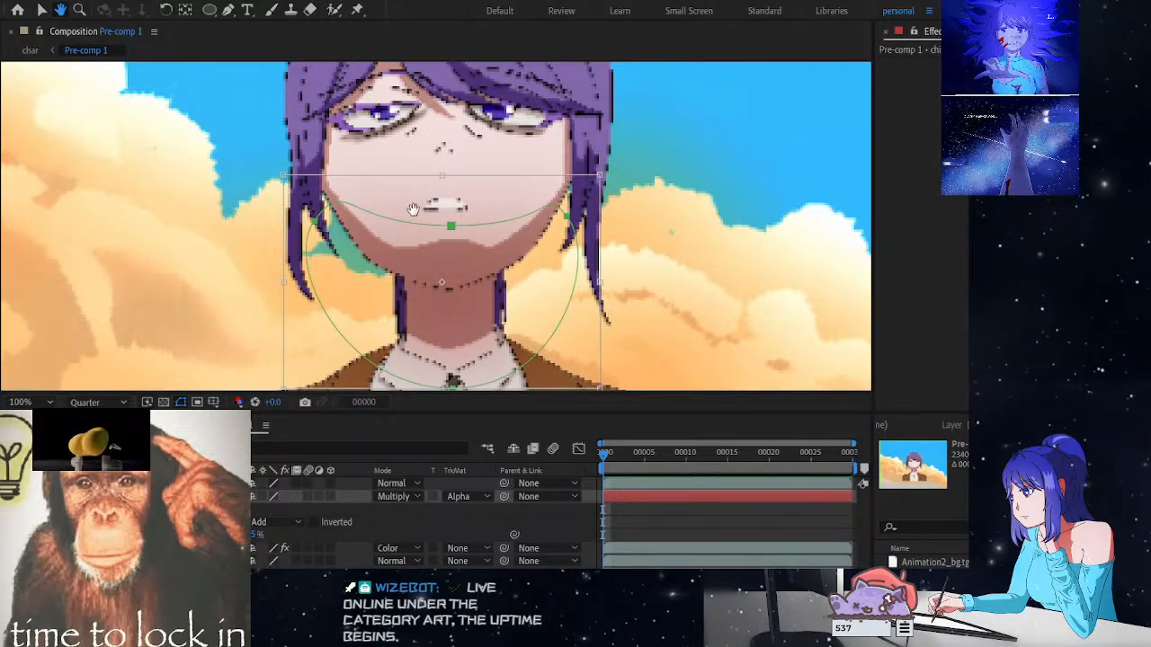
left_click(687, 248)
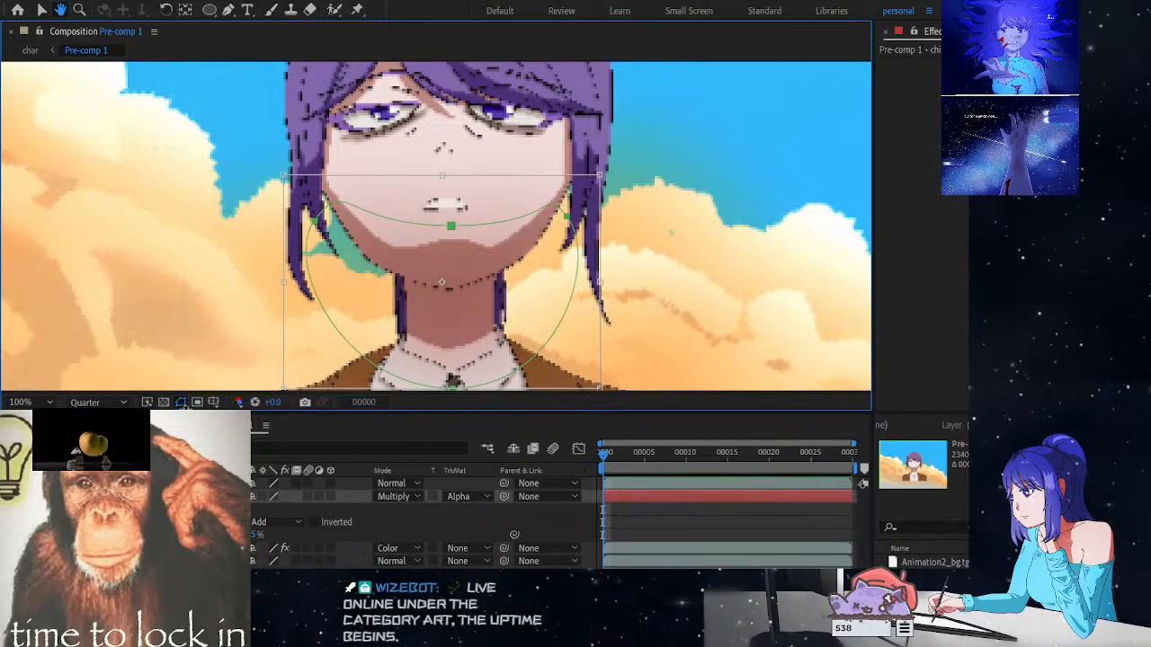
Nudge the chin shadow mask slightly up and to the right, and pull its left point up beside the hair at eye level
left_click(211, 13)
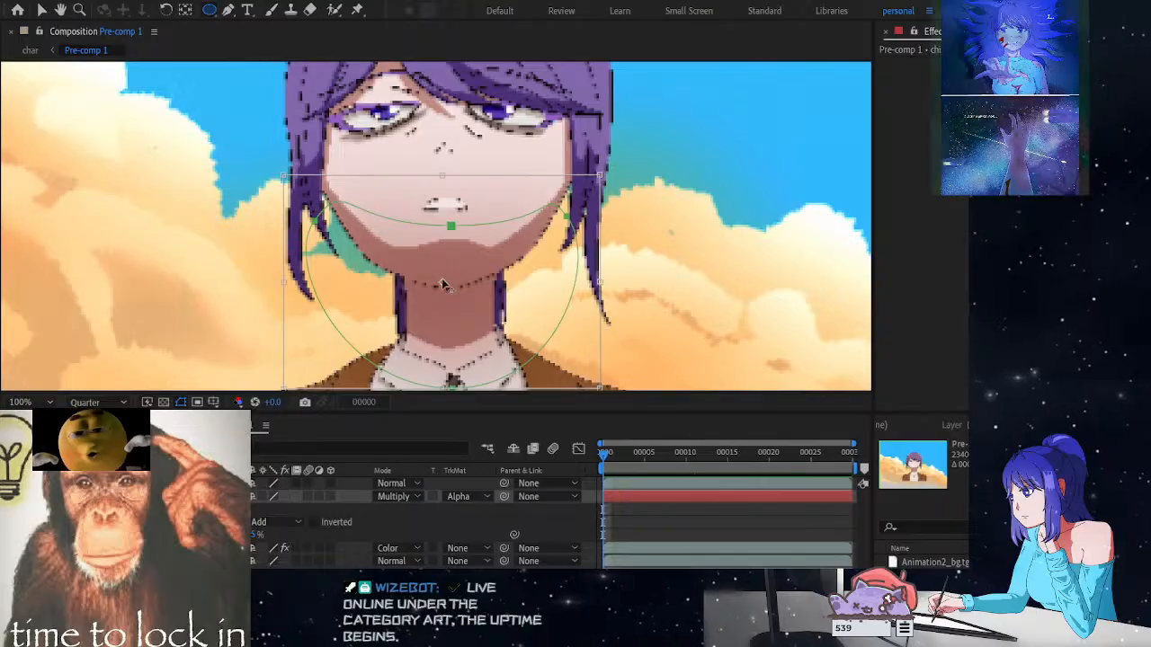
left_click(41, 11)
left_click(634, 276)
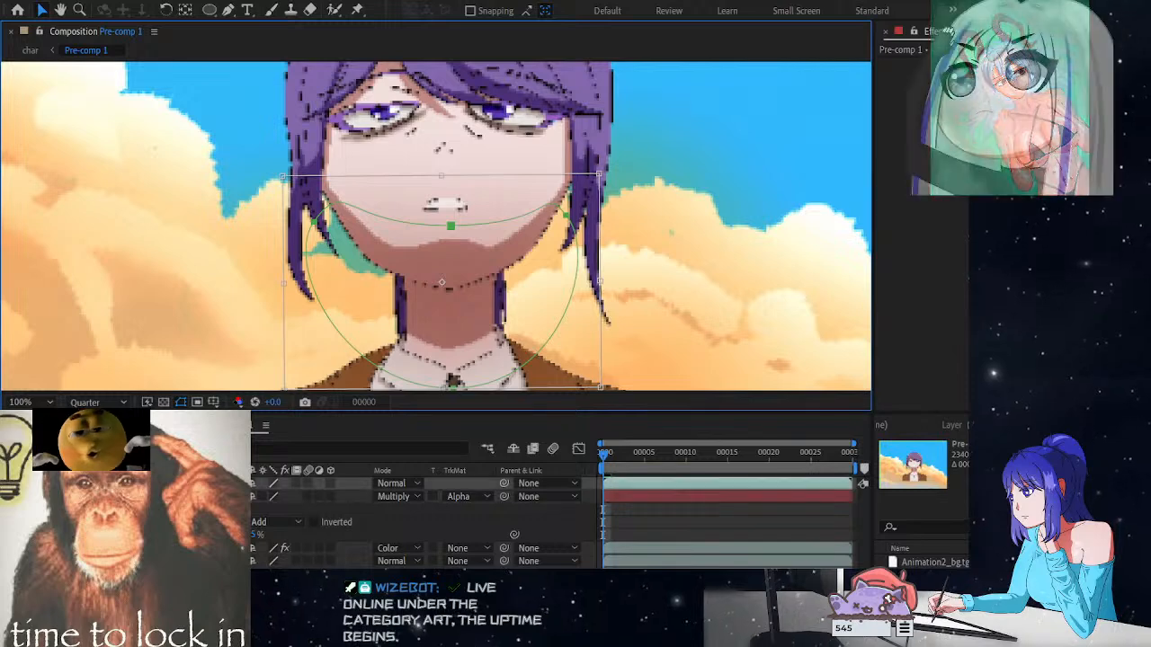
left_click(180, 483)
left_click(179, 496)
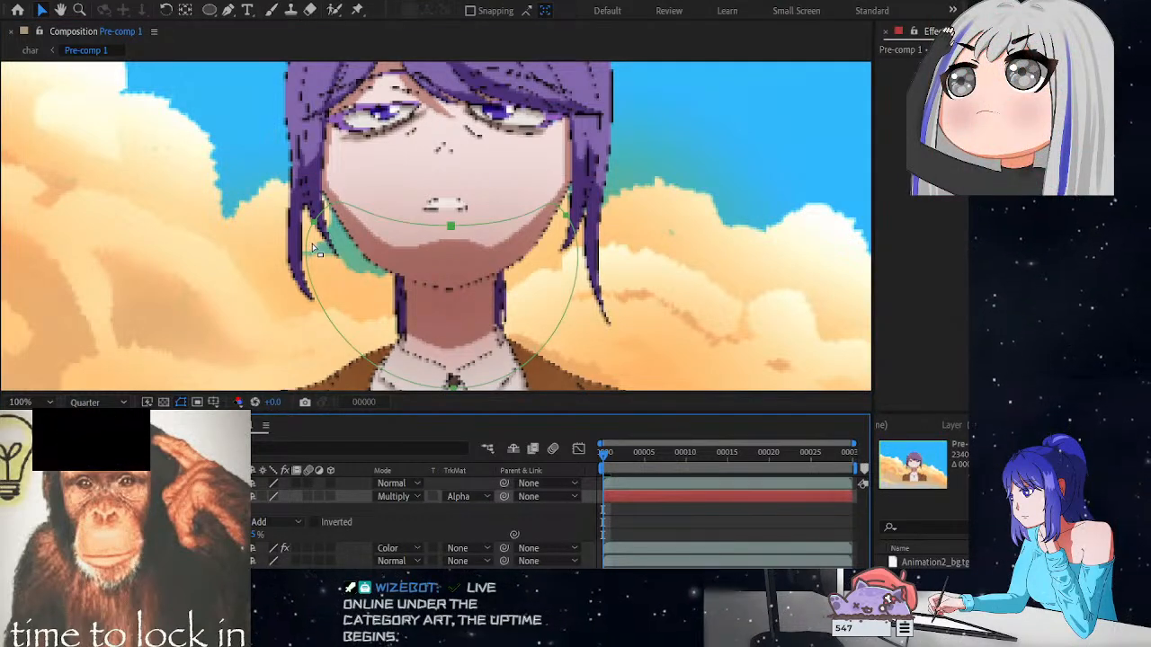
mouse_move(315, 221)
left_mouse_down()
mouse_move(309, 196)
mouse_move(314, 213)
left_mouse_up()
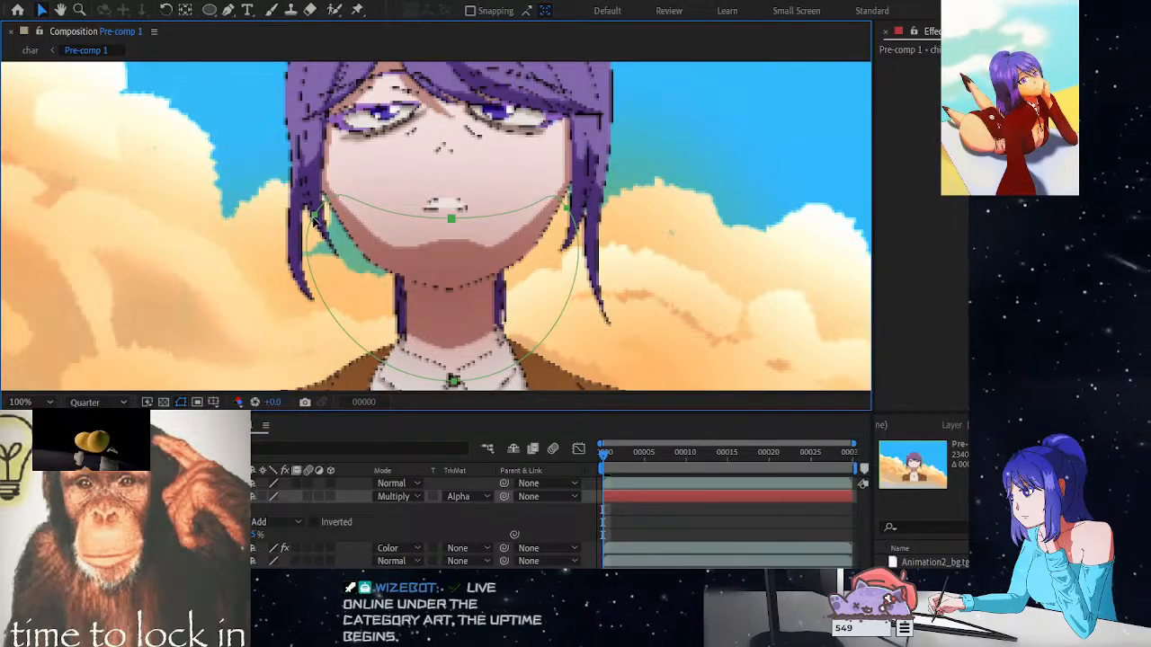
left_click_drag(316, 217, 325, 218)
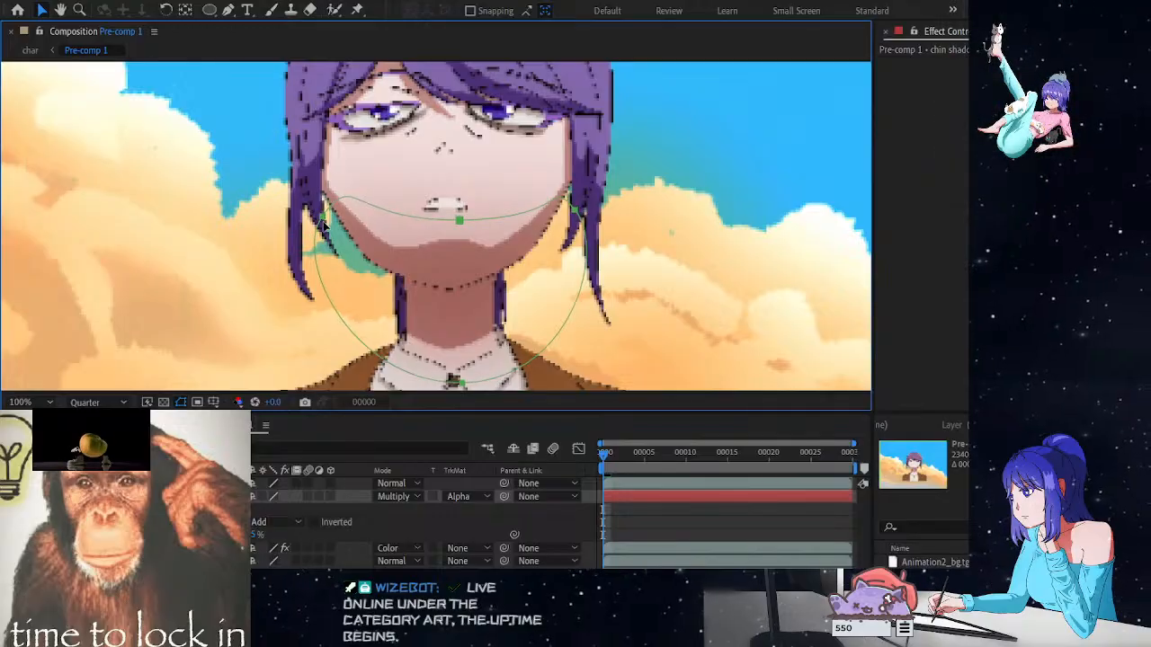
left_click(175, 496)
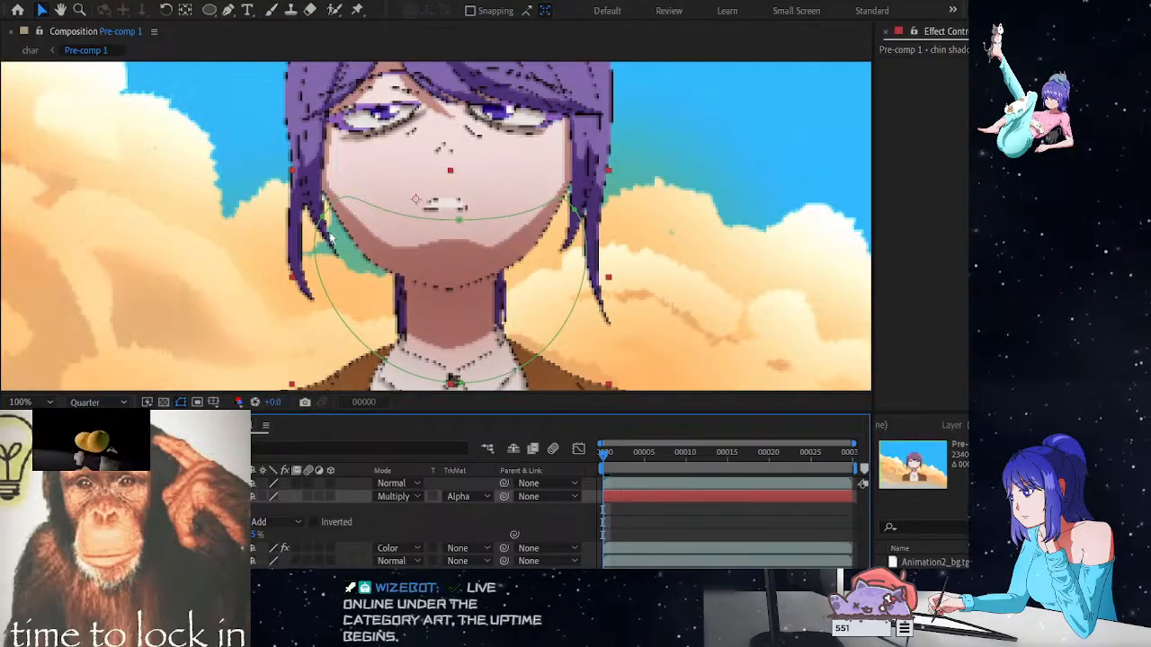
left_click_drag(325, 219, 279, 142)
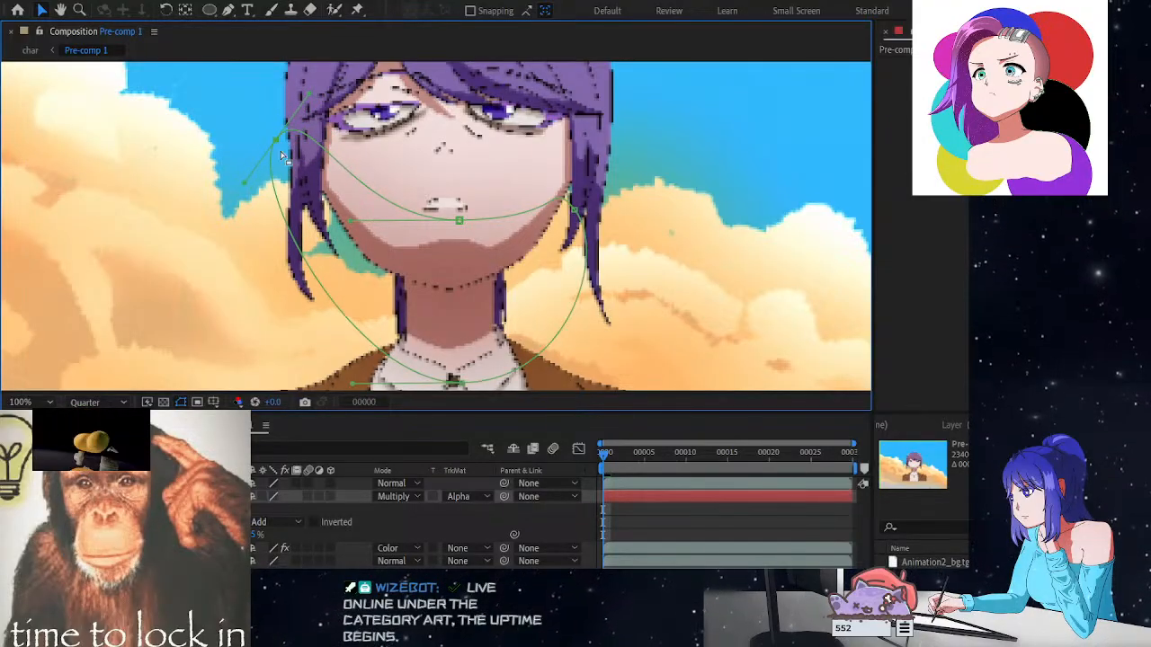
Try to enlarge the whole chin shadow mask by scaling its transform box
double_click(313, 278)
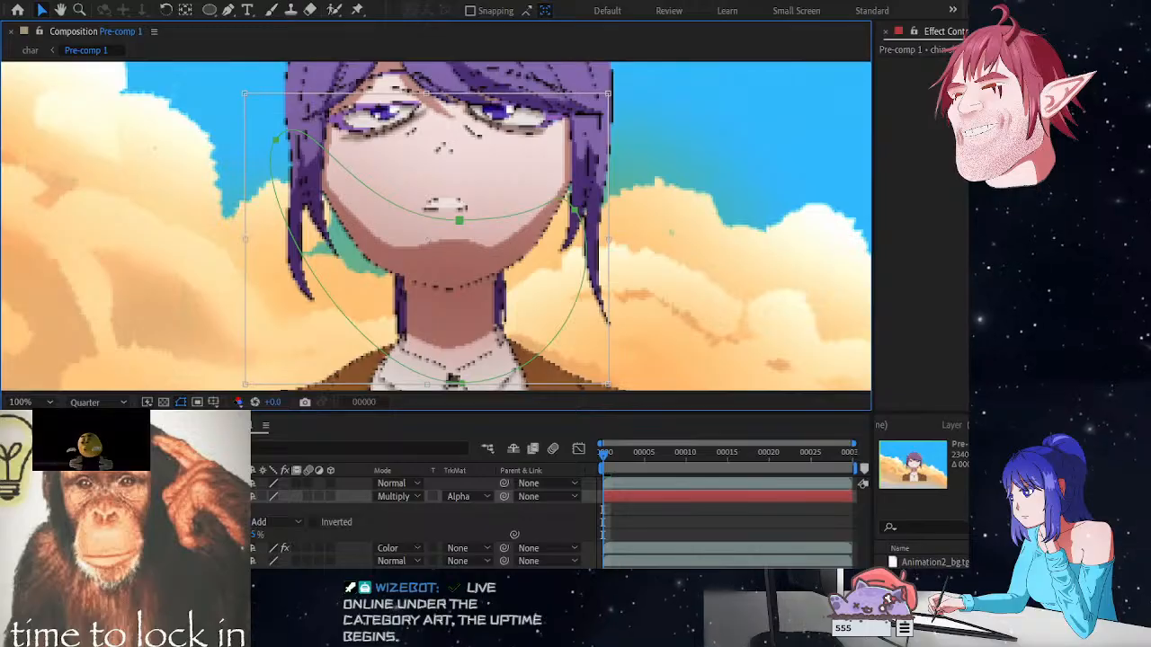
left_click(308, 293)
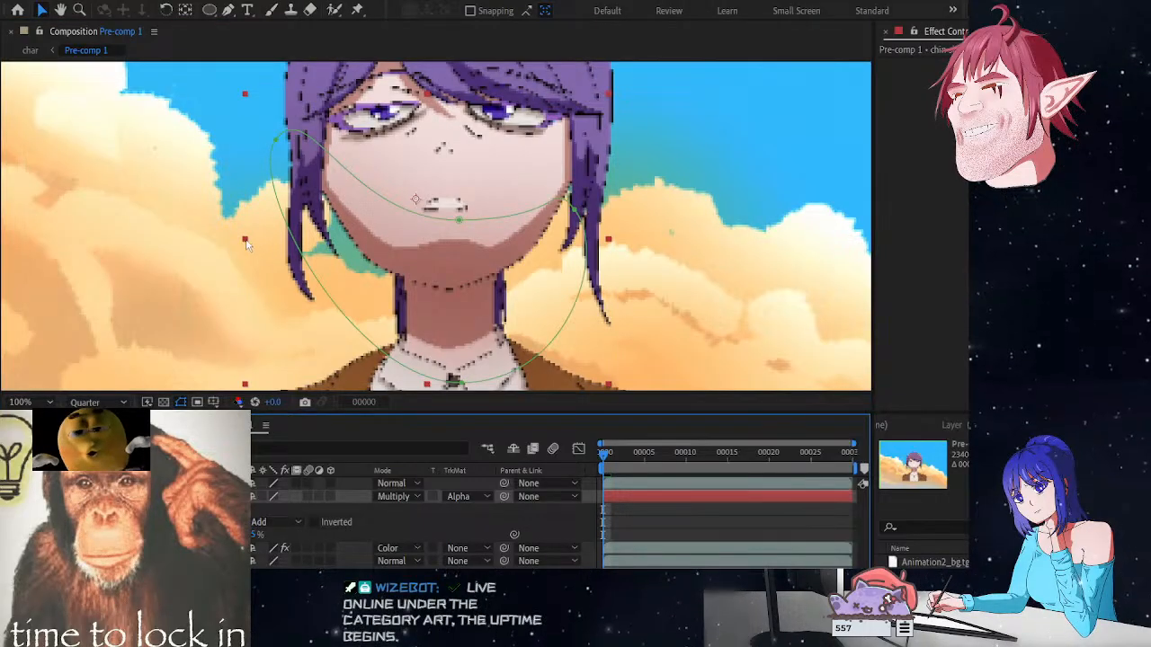
left_click_drag(249, 384, 242, 410)
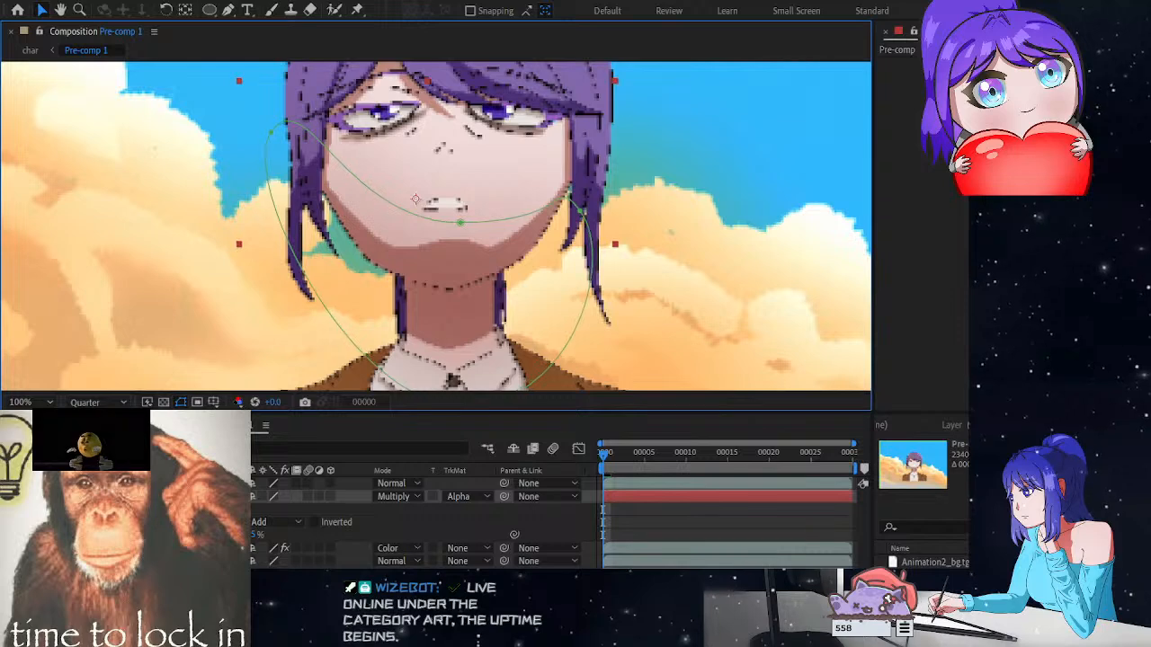
key("comma")
key("period")
Pull the chin shadow mask's right point up to the hair at eye level and its left point outward into the sky
left_click_drag(579, 206, 603, 122)
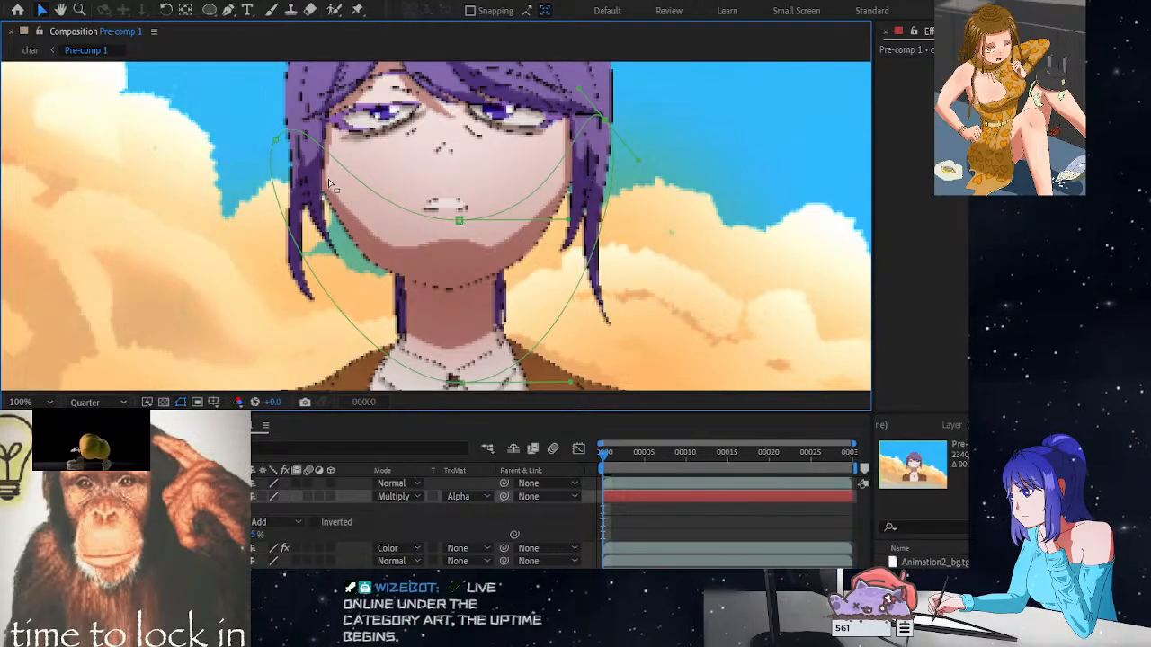
left_click_drag(278, 144, 220, 65)
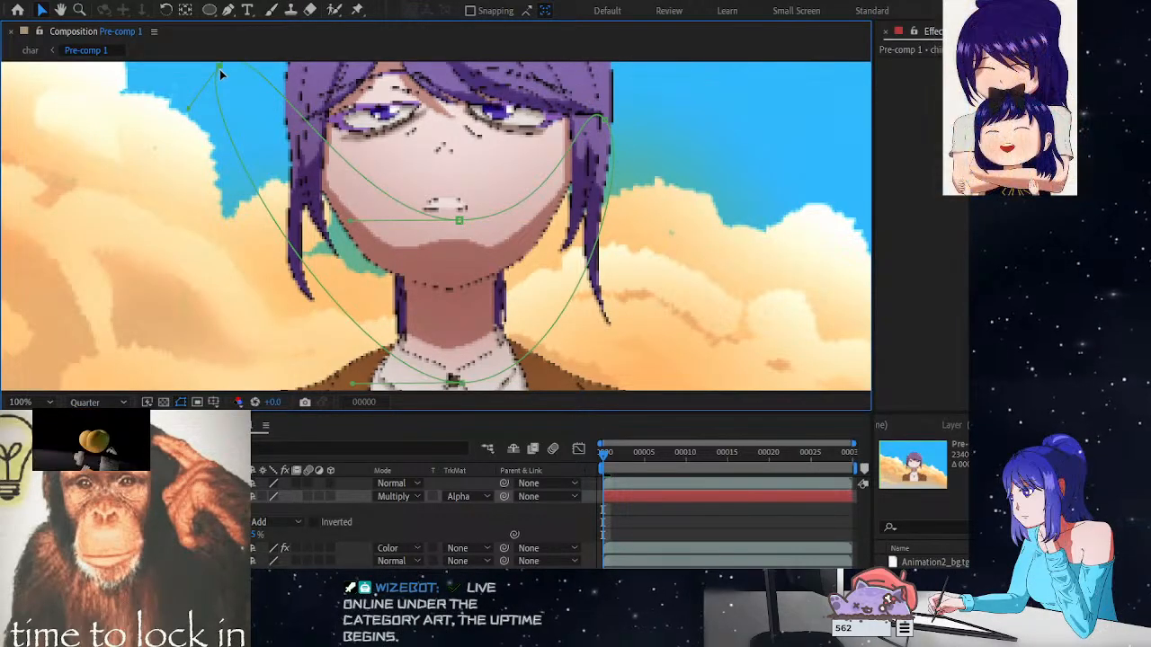
scroll(422, 263, "down", 2)
scroll(422, 248, "up", 2)
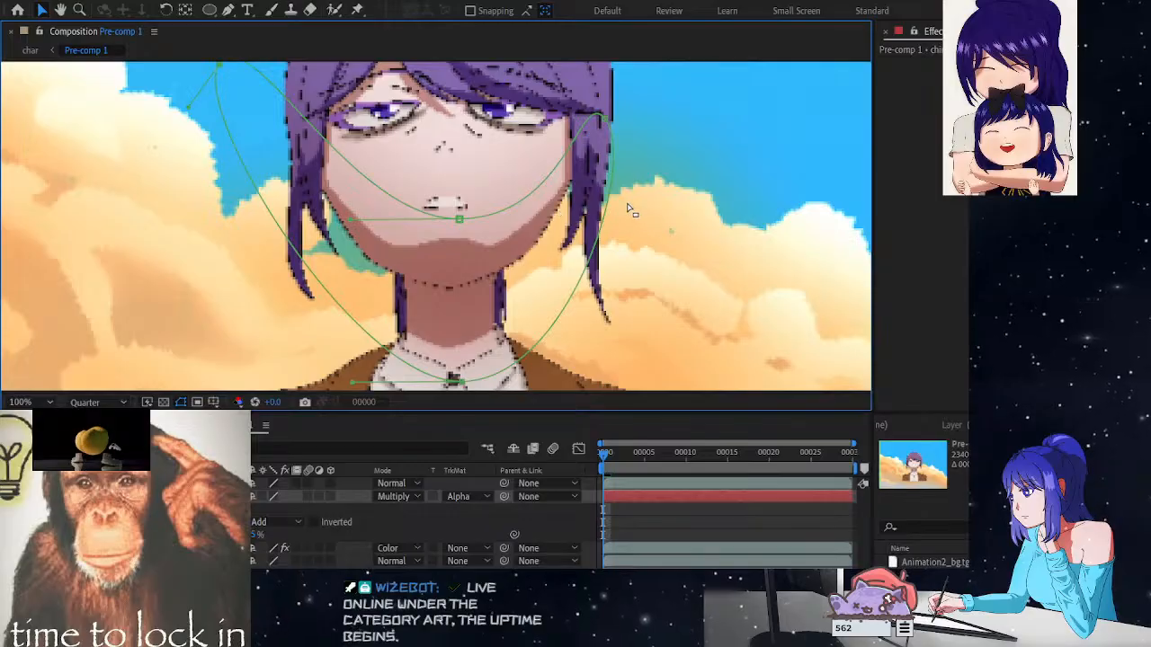
Compare the full character with the chin shadow hidden and shown
scroll(627, 207, "up", 2)
scroll(627, 203, "down", 6)
left_click(10, 497)
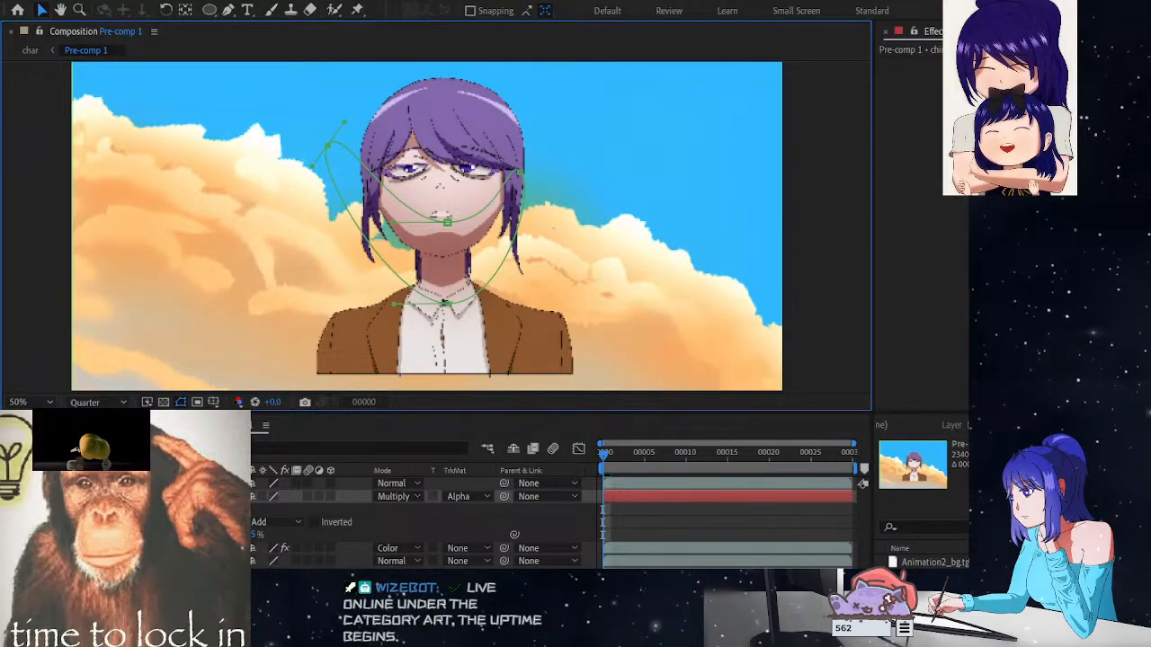
left_click(10, 497)
left_click(10, 497)
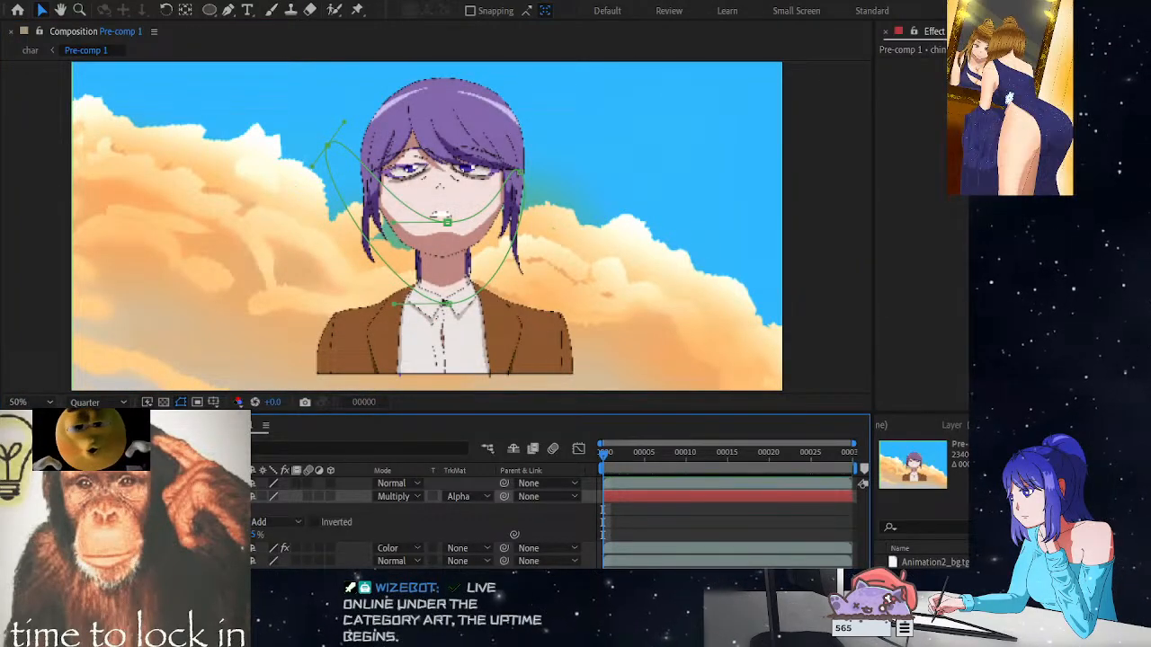
left_click(10, 496)
scroll(394, 200, "up", 3)
scroll(395, 200, "down", 3)
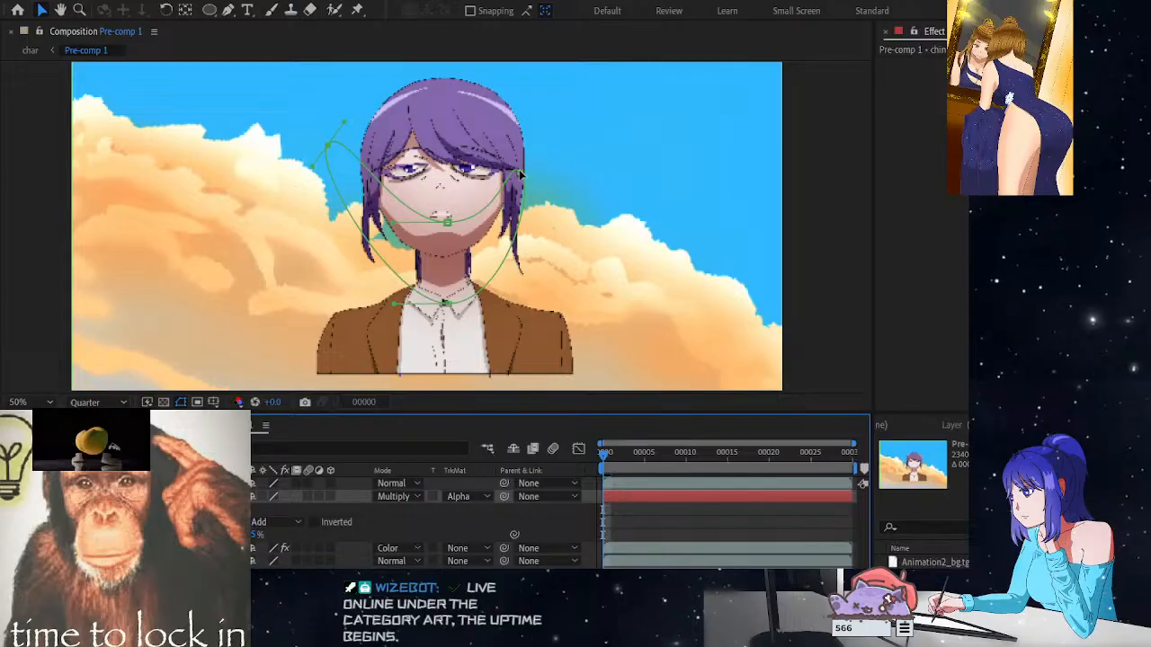
Pull the mask's right point outward into the sky to mirror the left one, and compare with the chin shadow toggled off and on
left_click_drag(520, 170, 557, 140)
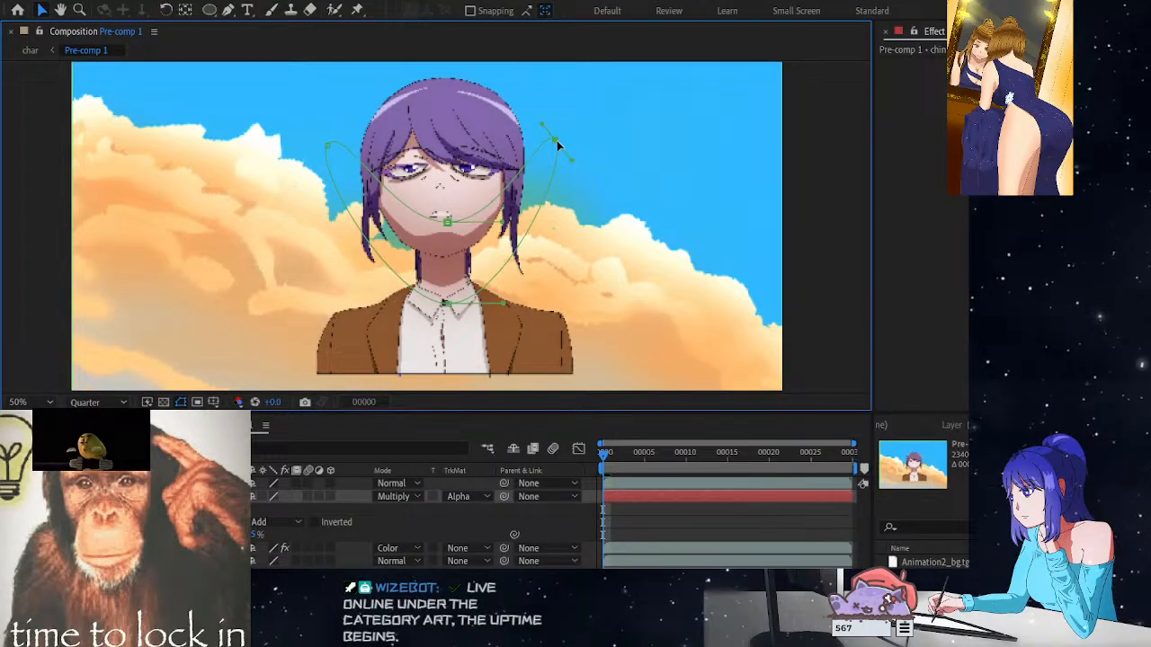
scroll(571, 171, "up", 1)
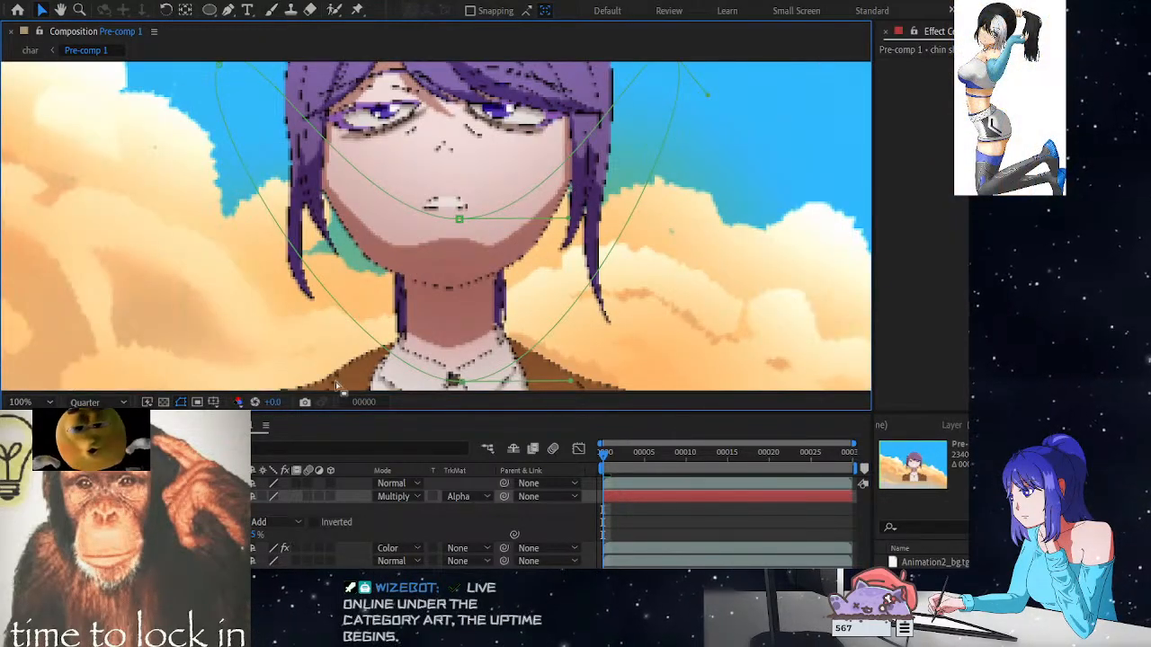
left_click(10, 496)
left_click(10, 496)
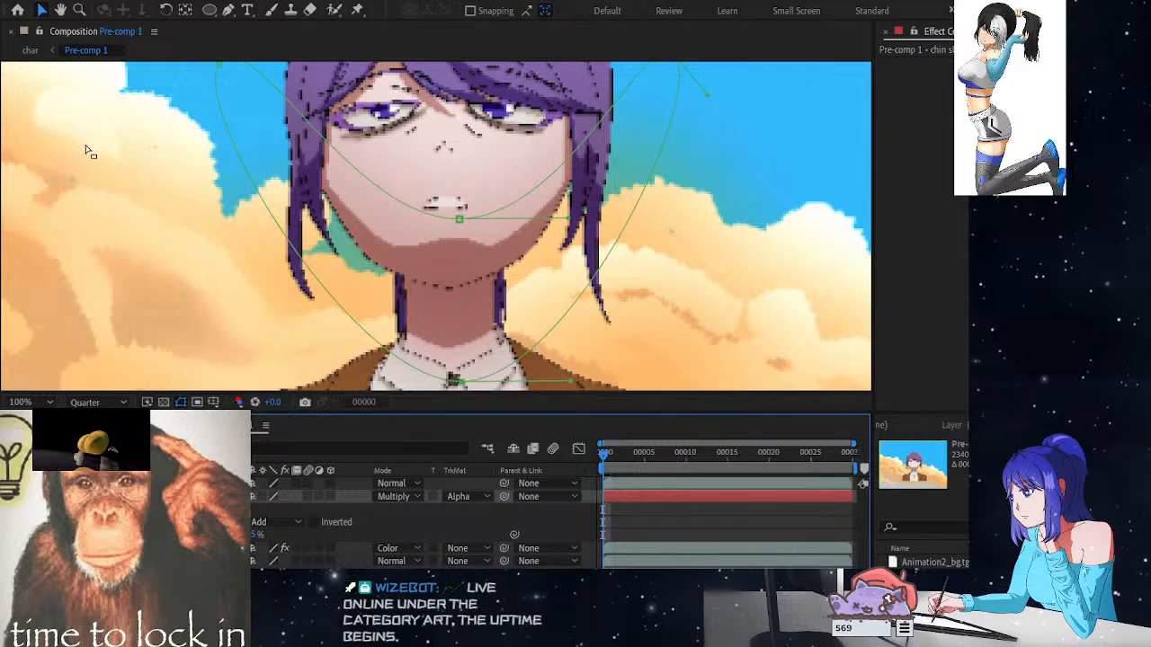
Examine the reshaped chin shadow without its mask outline, both close up on the face and in the full composition
left_click(99, 484)
scroll(623, 281, "down", 1)
scroll(624, 281, "up", 1)
scroll(646, 281, "down", 1)
scroll(647, 280, "up", 1)
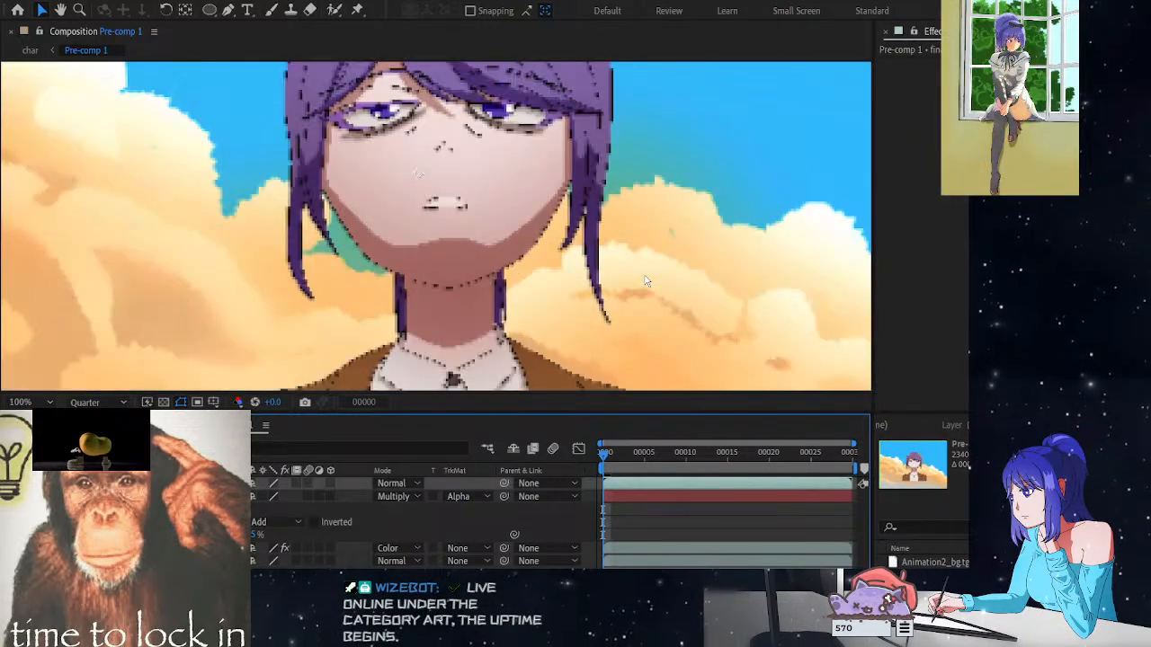
scroll(652, 280, "down", 1)
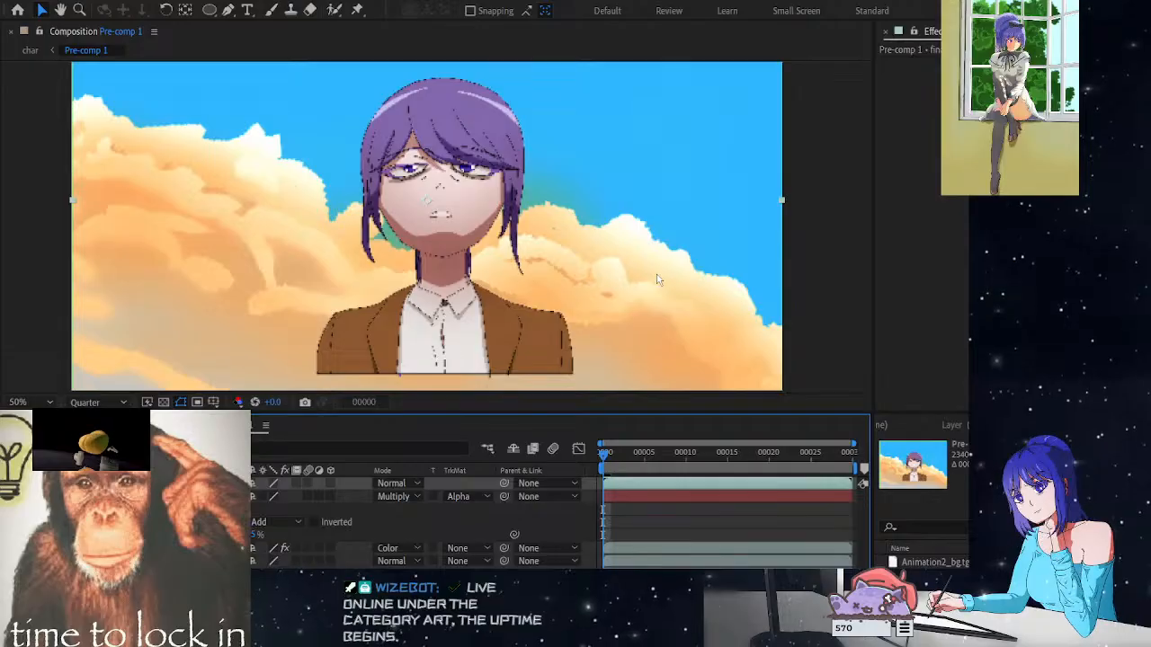
scroll(656, 279, "up", 1)
scroll(656, 279, "down", 1)
scroll(656, 280, "up", 1)
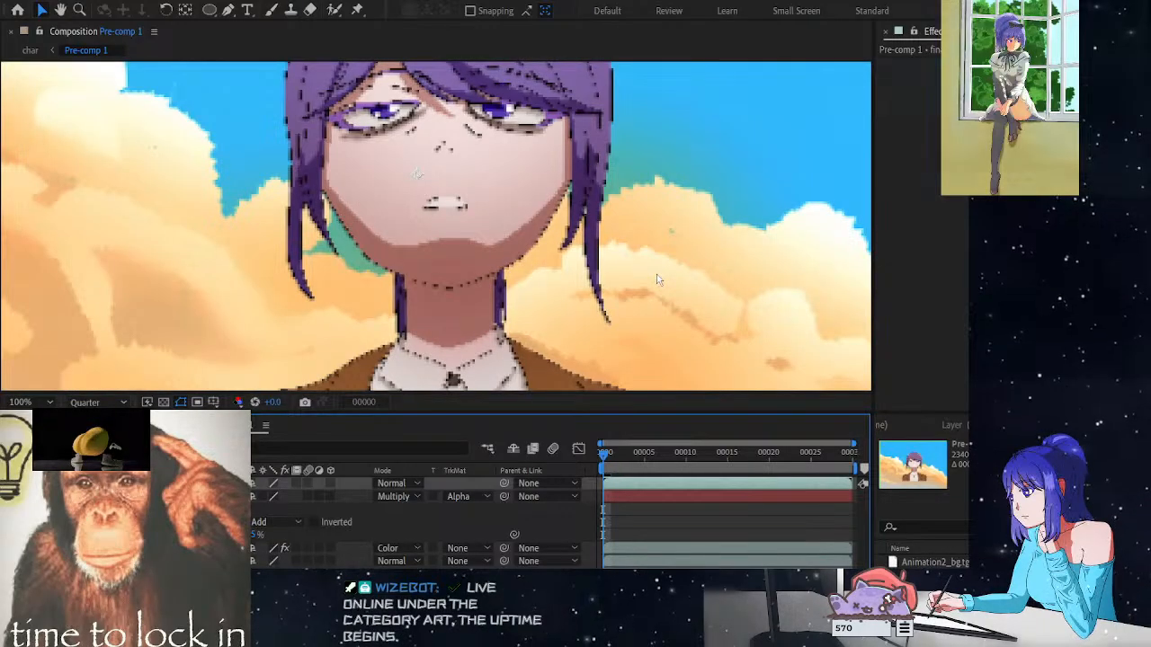
scroll(629, 274, "down", 1)
scroll(615, 270, "up", 1)
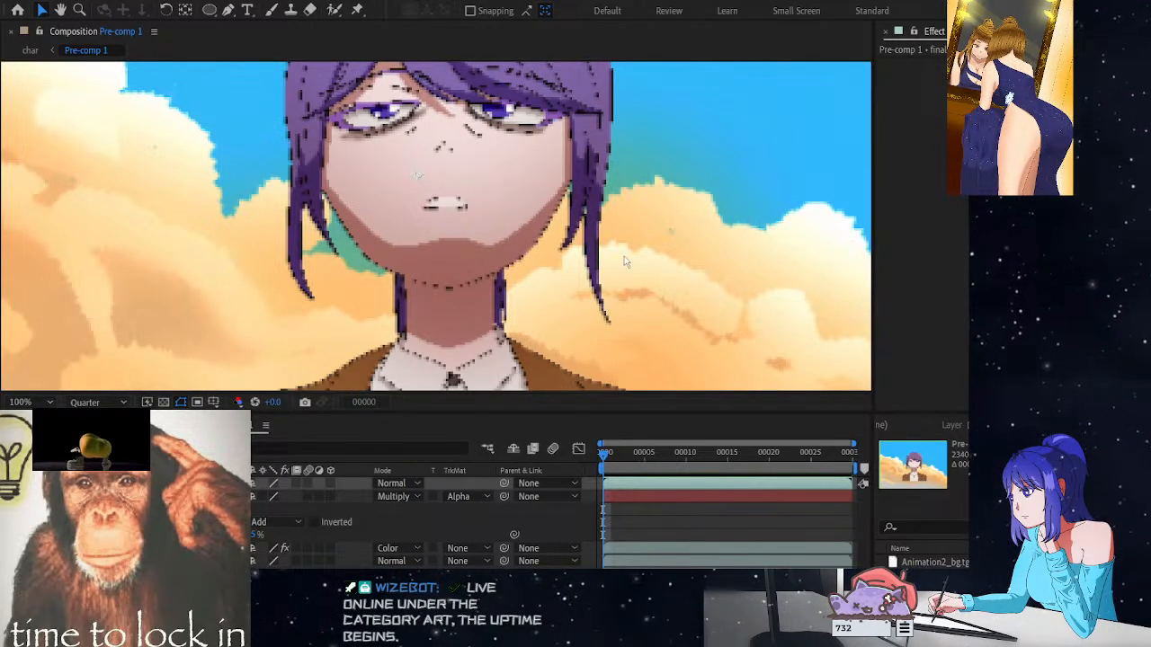
scroll(417, 175, "down", 1)
scroll(419, 176, "up", 1)
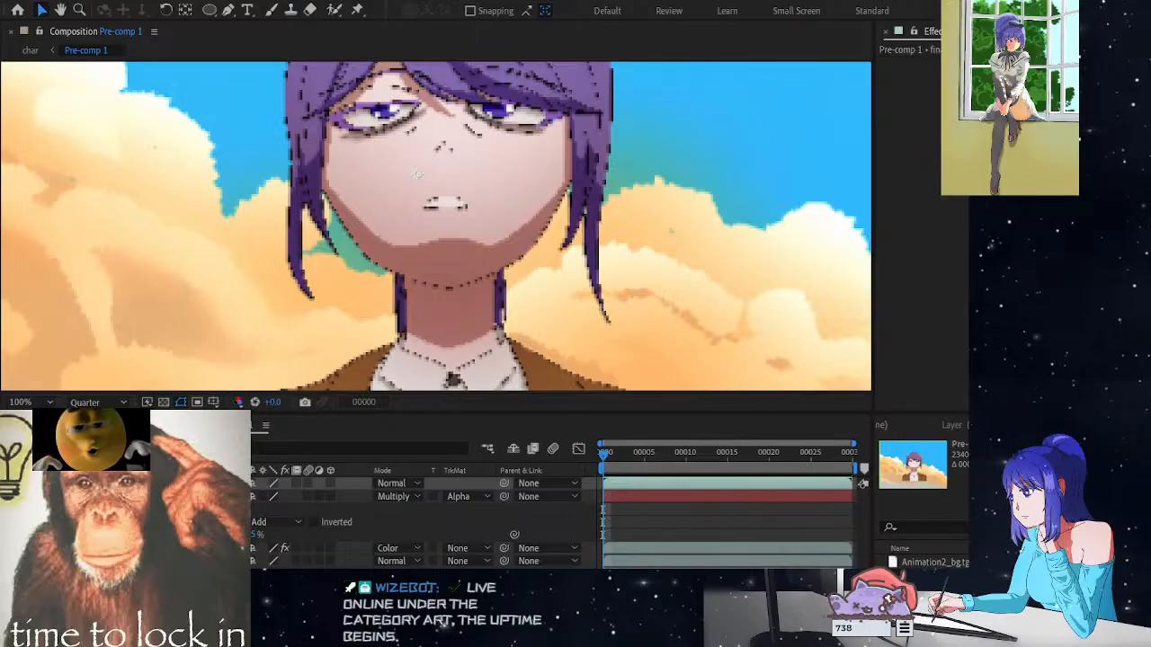
scroll(438, 311, "down", 2)
scroll(469, 300, "up", 2)
scroll(515, 276, "down", 1)
scroll(515, 276, "up", 1)
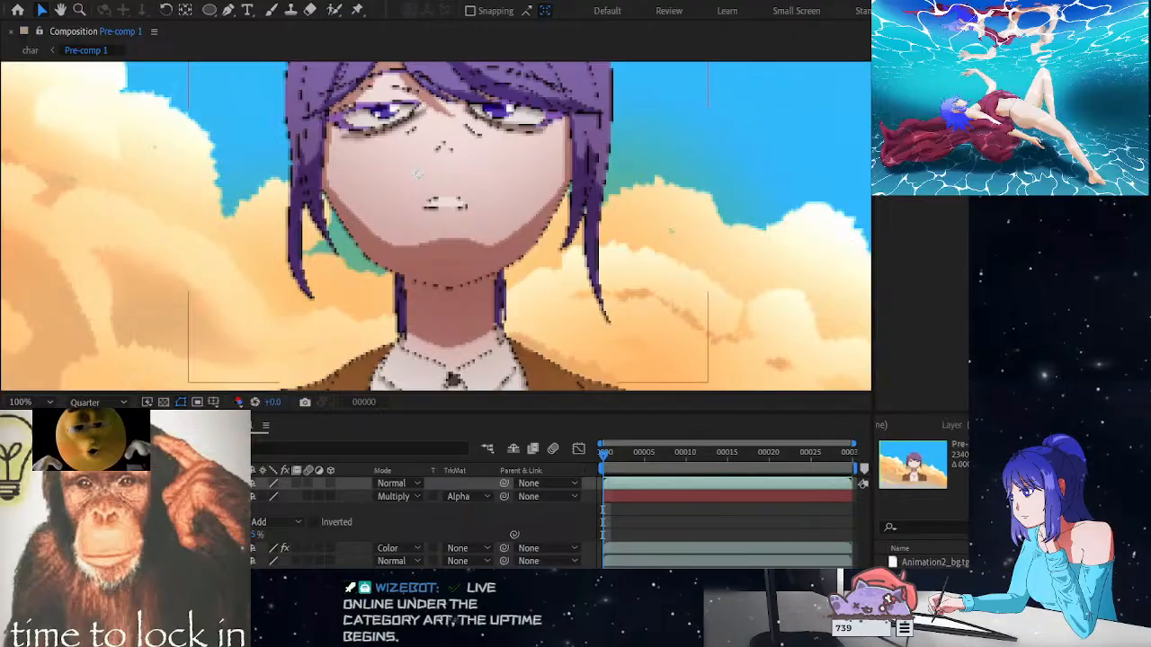
Show all mask properties of the chin shadow solid, and shift its whole mask slightly down so its upper curve meets the chin
left_click(261, 496)
key("m")
key("m")
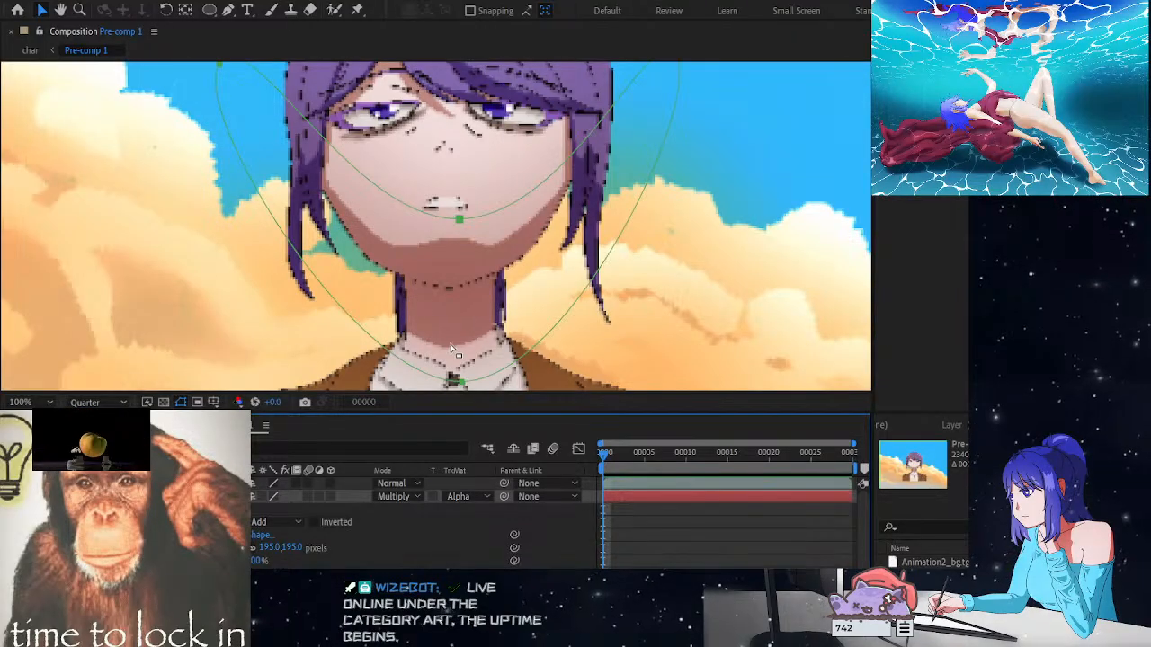
scroll(454, 351, "down", 1)
scroll(454, 351, "up", 1)
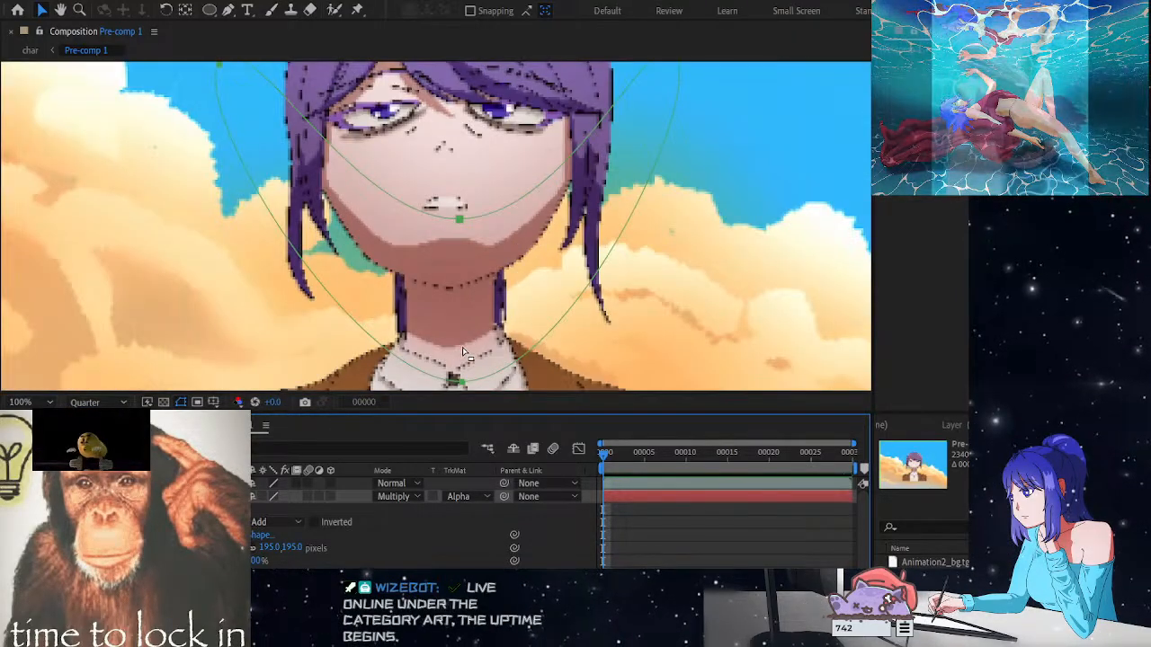
left_click_drag(461, 384, 456, 361)
left_click_drag(450, 196, 449, 246)
scroll(447, 249, "down", 1)
scroll(447, 249, "up", 2)
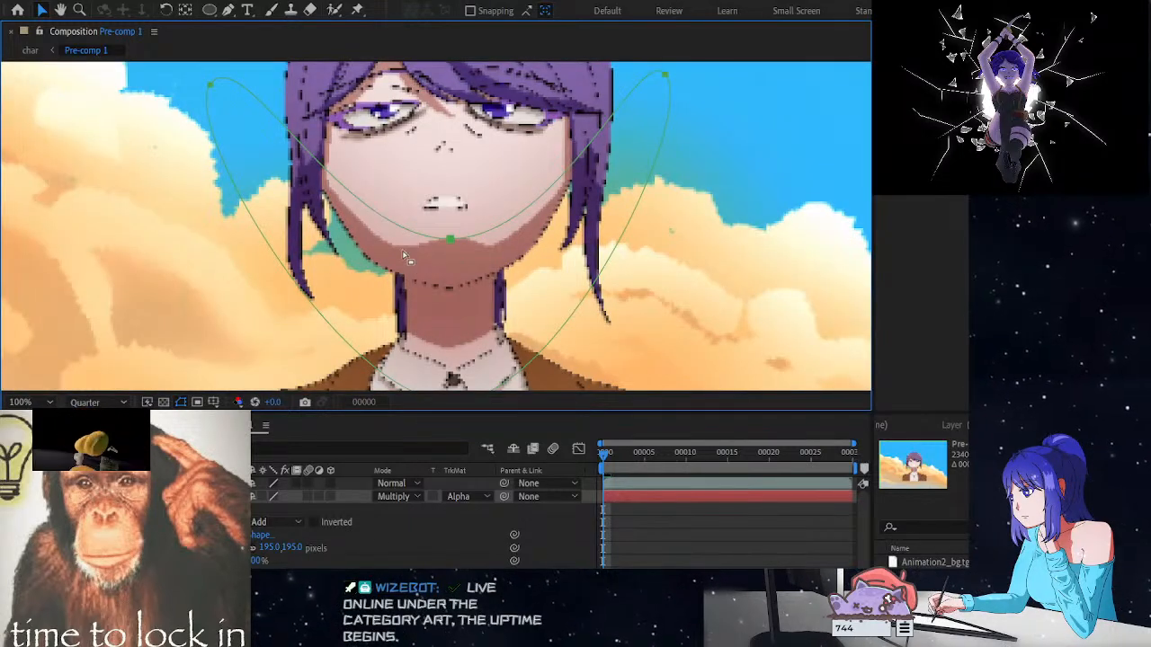
left_click(171, 496)
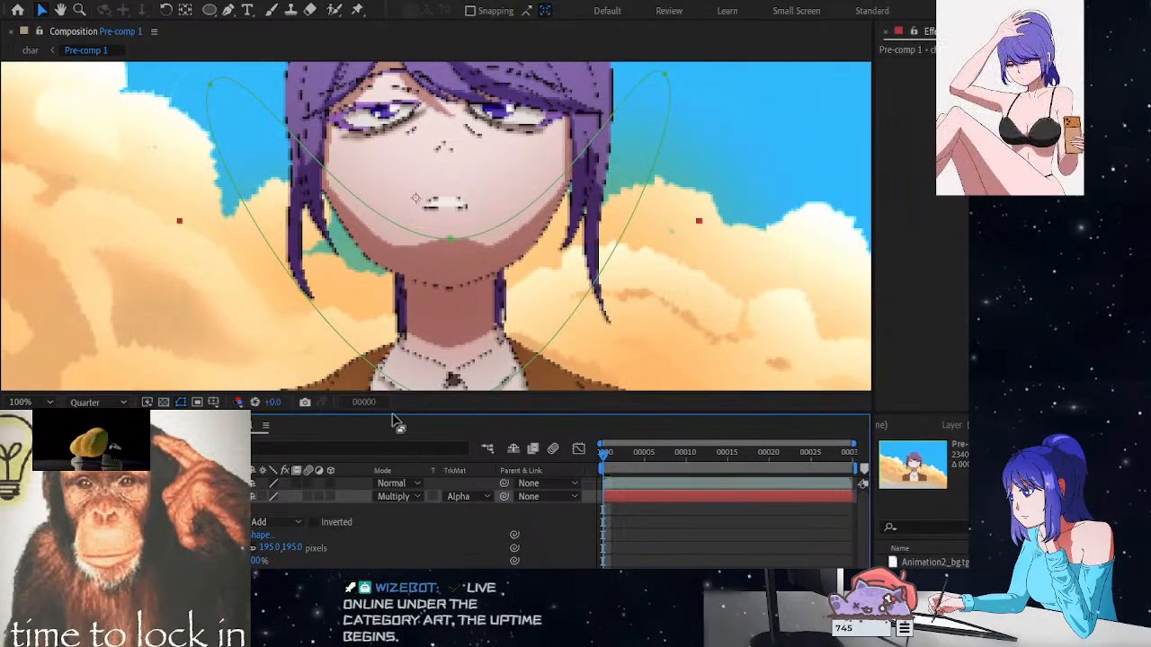
Undo the last mask shifts, and move the chin shadow mask's bottom point up to the collar and its upper middle point down to the chin
key("ctrl+z")
key("ctrl+z")
key("ctrl+z")
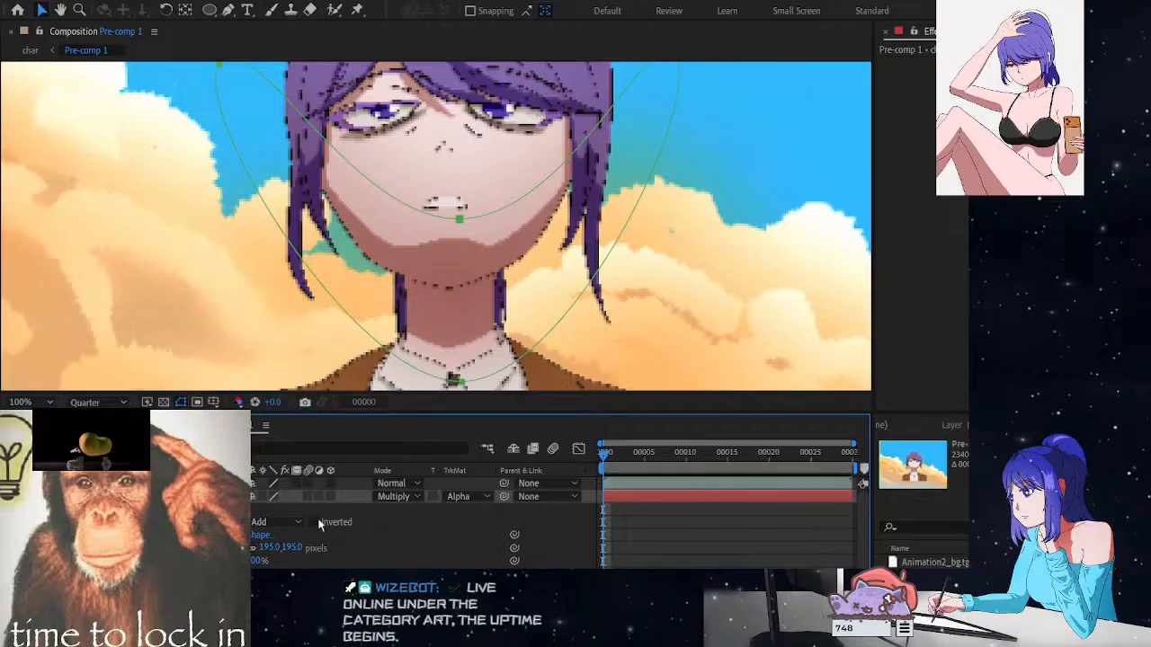
left_click(170, 496)
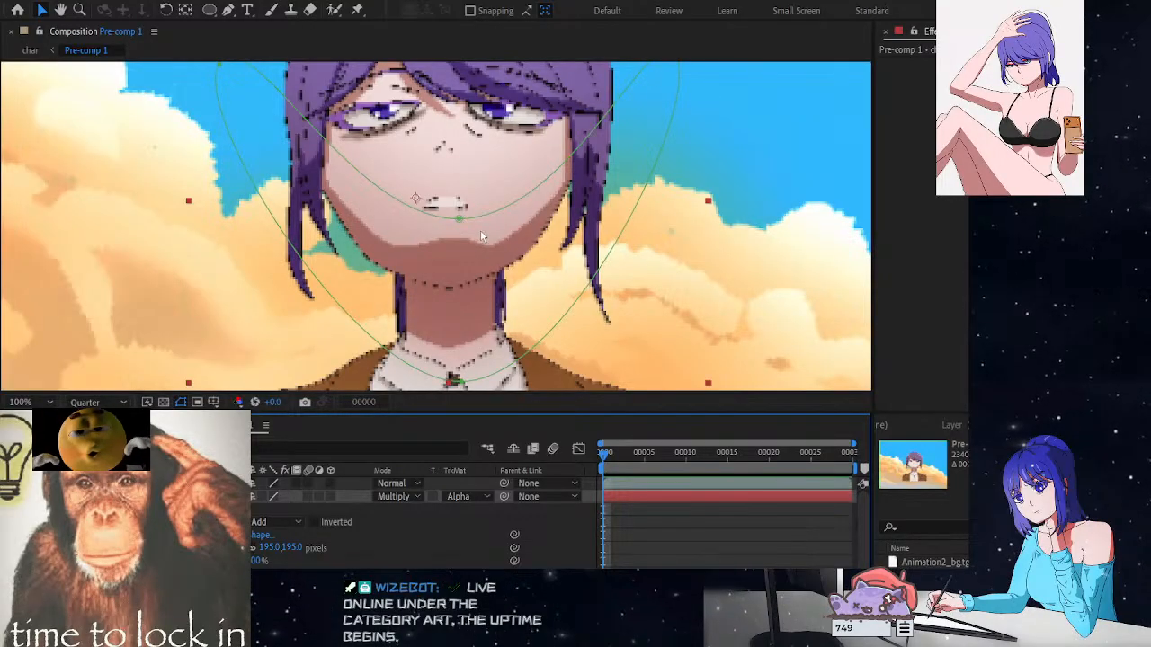
left_click_drag(462, 383, 456, 365)
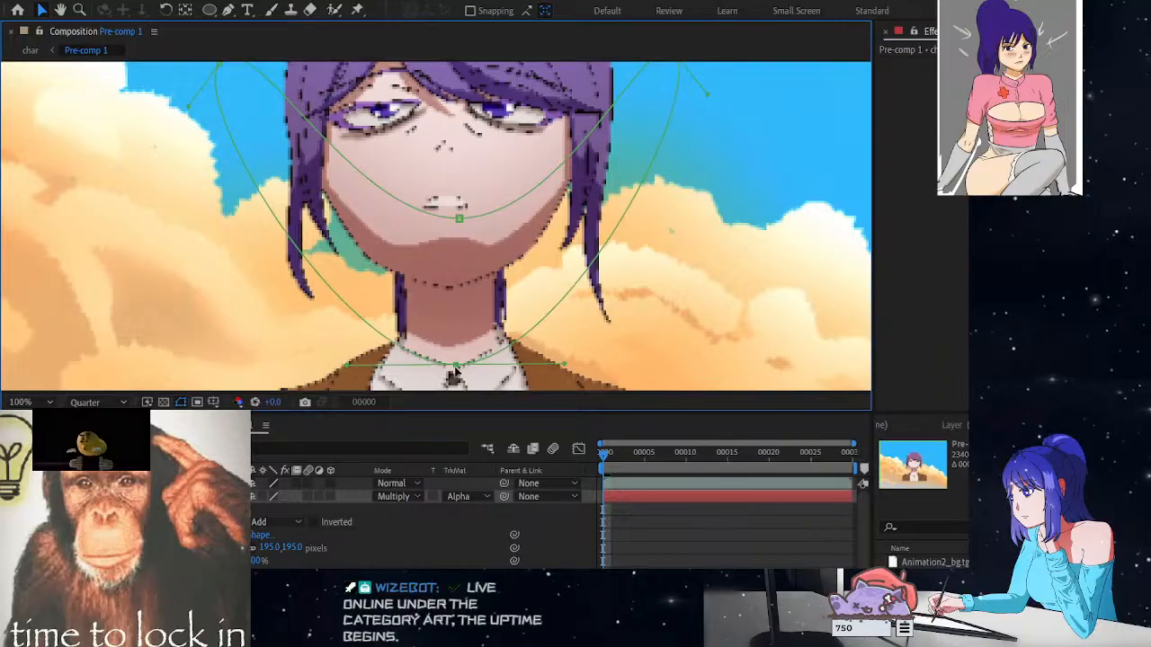
left_click_drag(456, 217, 446, 244)
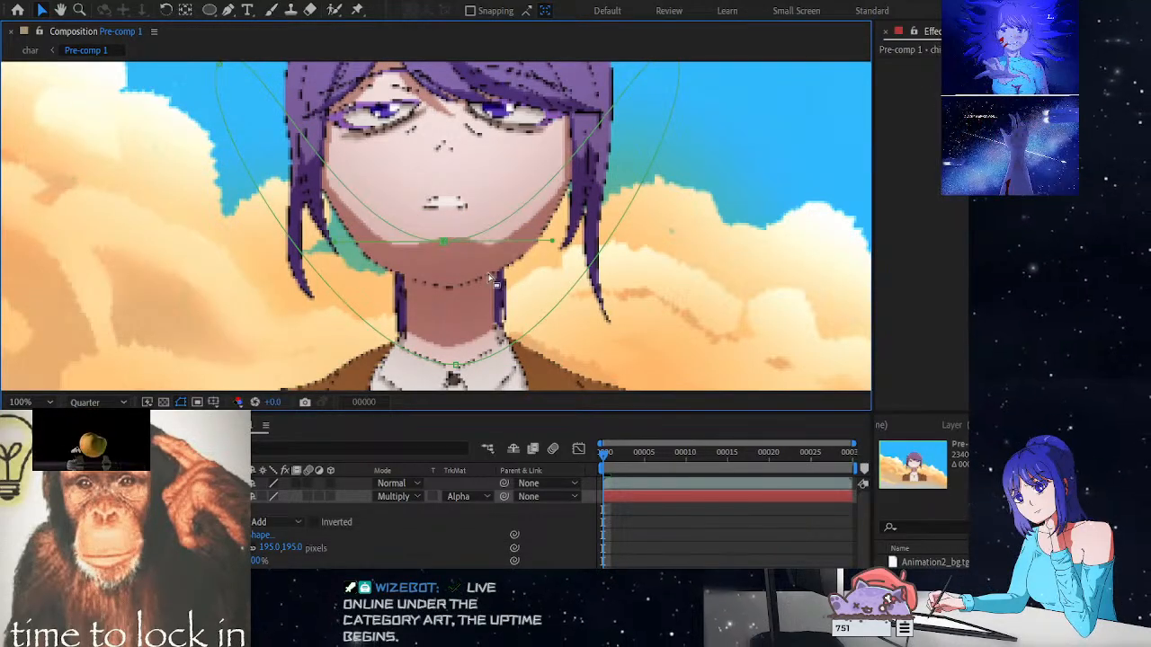
scroll(617, 341, "down", 1)
scroll(617, 340, "up", 1)
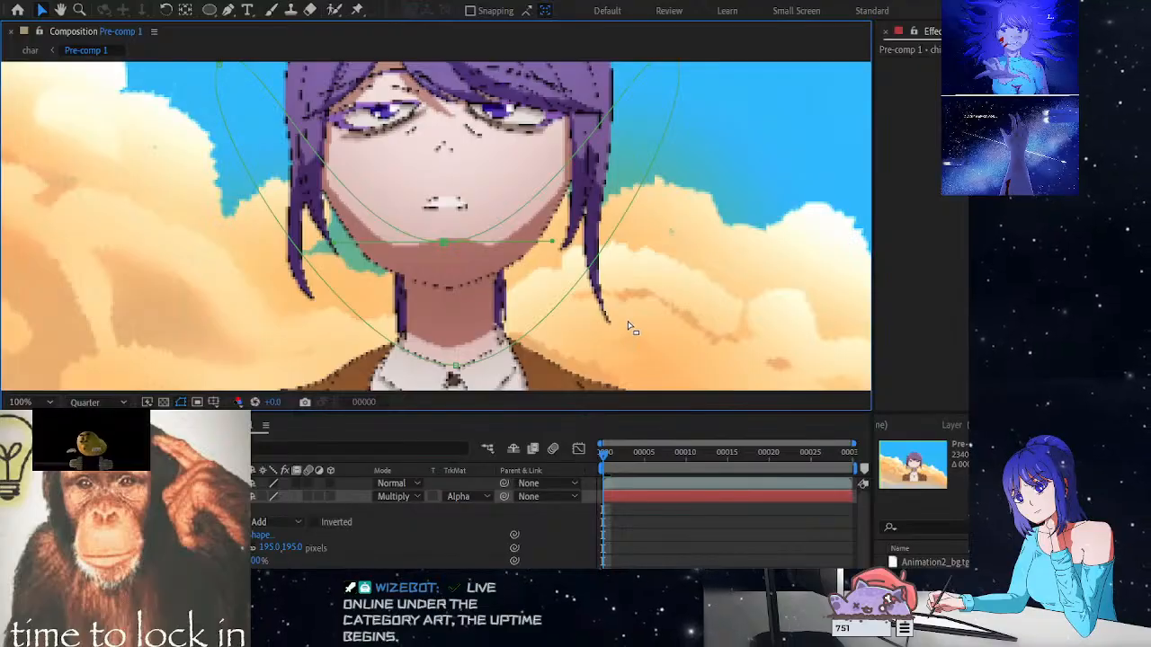
Compare the full character with the readjusted chin shadow toggled off and on
scroll(628, 327, "down", 1)
left_click(11, 496)
left_click(11, 496)
left_click(11, 496)
left_click(11, 496)
left_click(10, 497)
left_click(11, 496)
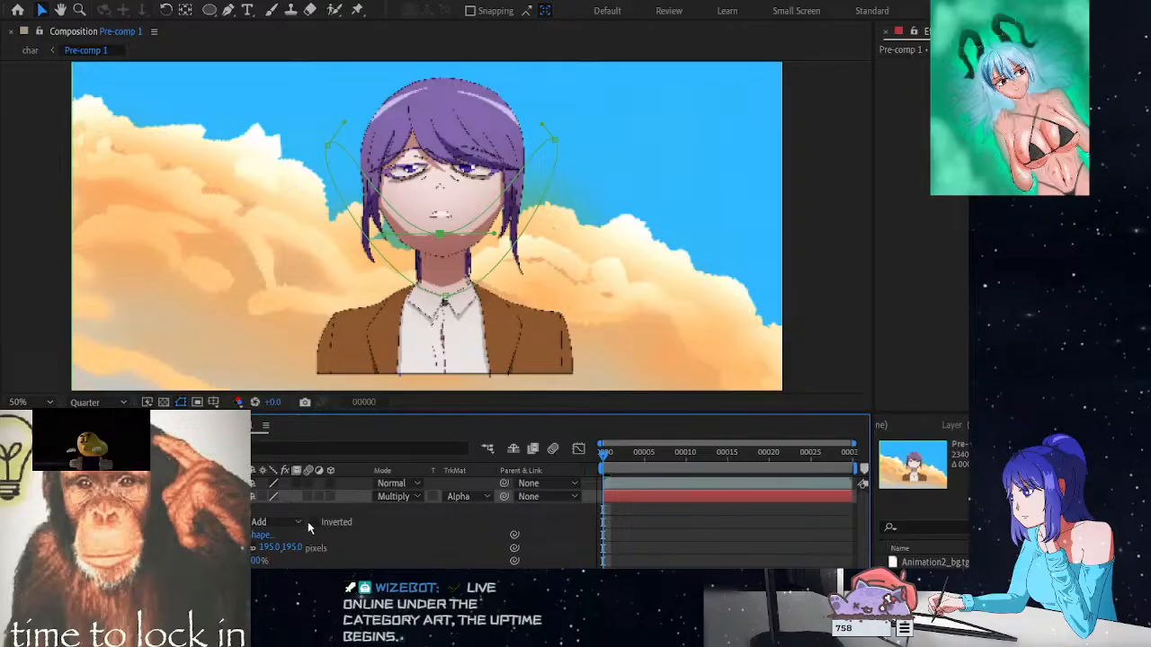
Reduce the chin shadow mask's feather to 125 pixels and check the softened edge on the face and in the full composition
left_click_drag(299, 554, 253, 551)
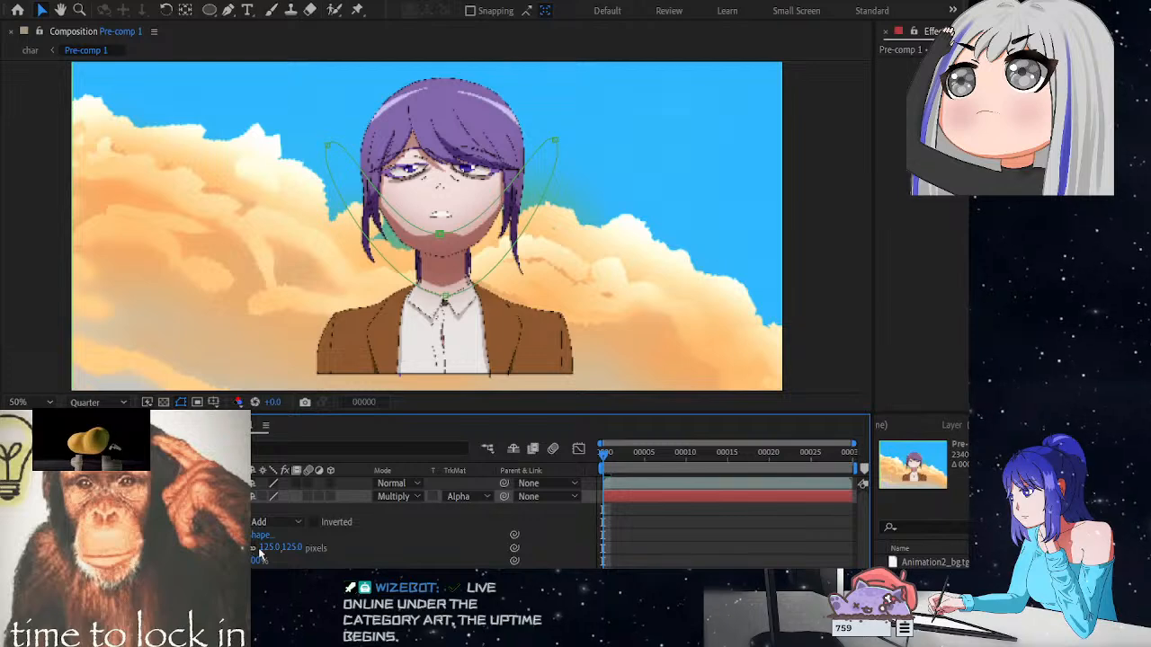
scroll(490, 281, "up", 1)
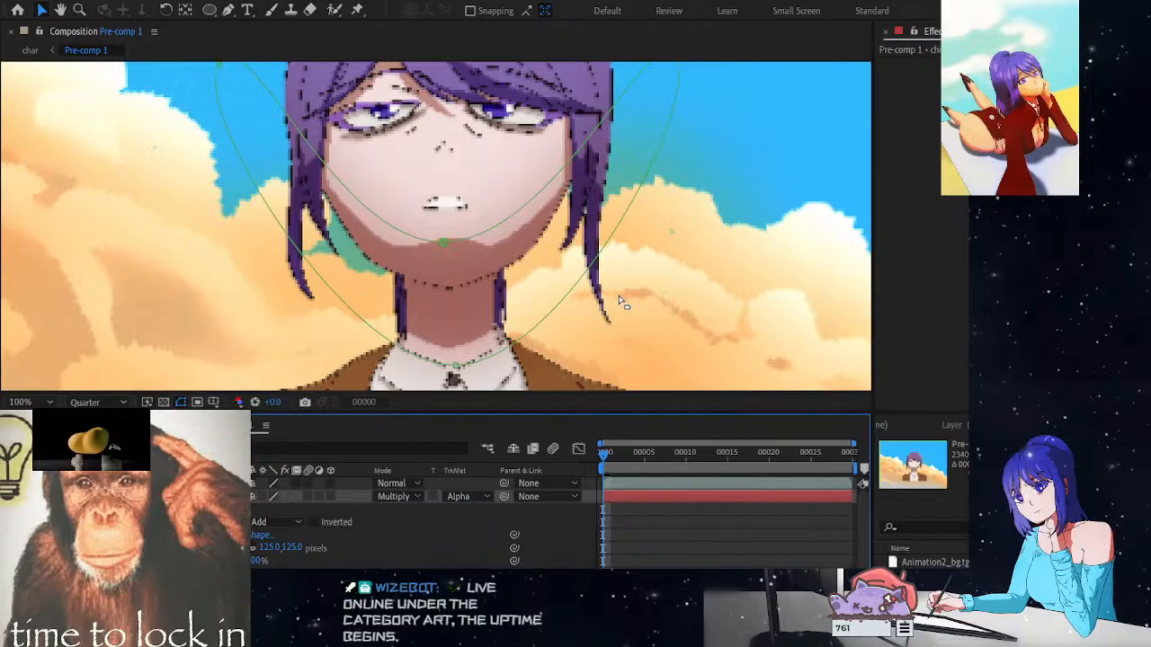
scroll(627, 253, "down", 3)
scroll(621, 251, "up", 2)
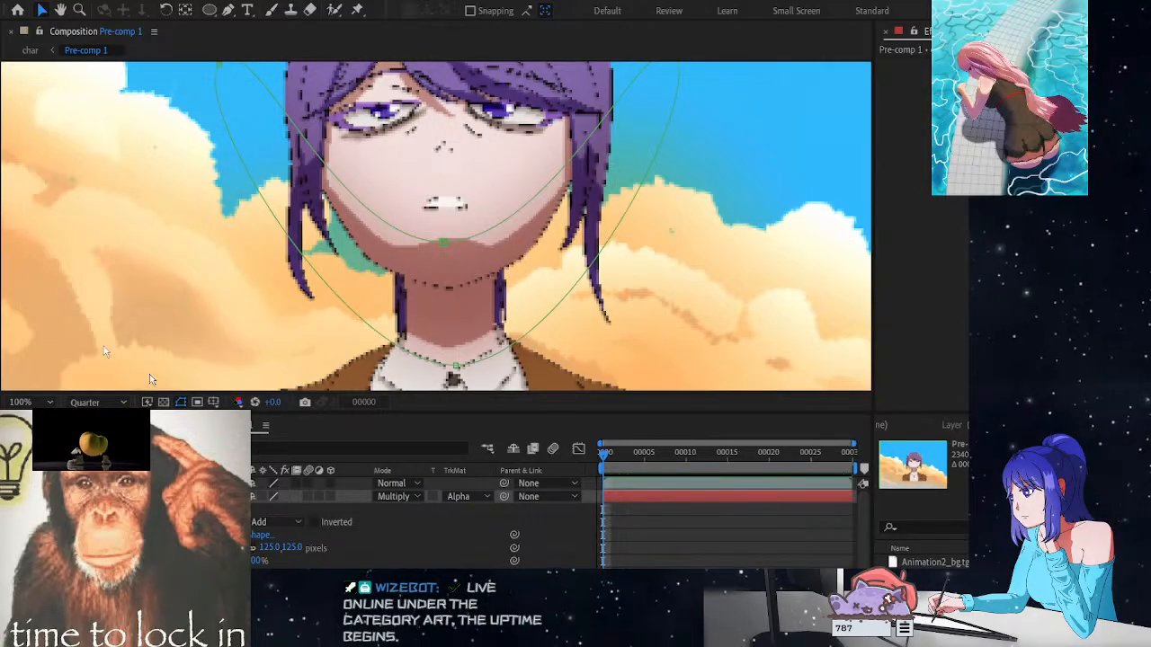
scroll(310, 340, "down", 2)
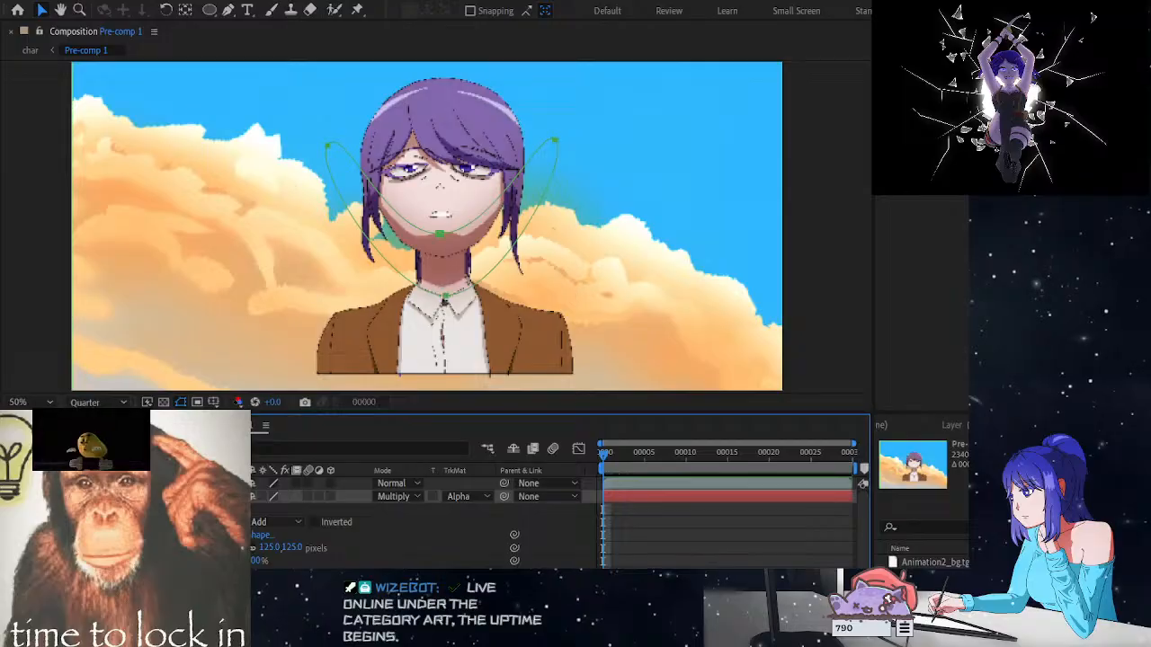
Draw a narrow vertical elliptical mask over the shirt's lower button line on the chin shadow solid
left_click(436, 214)
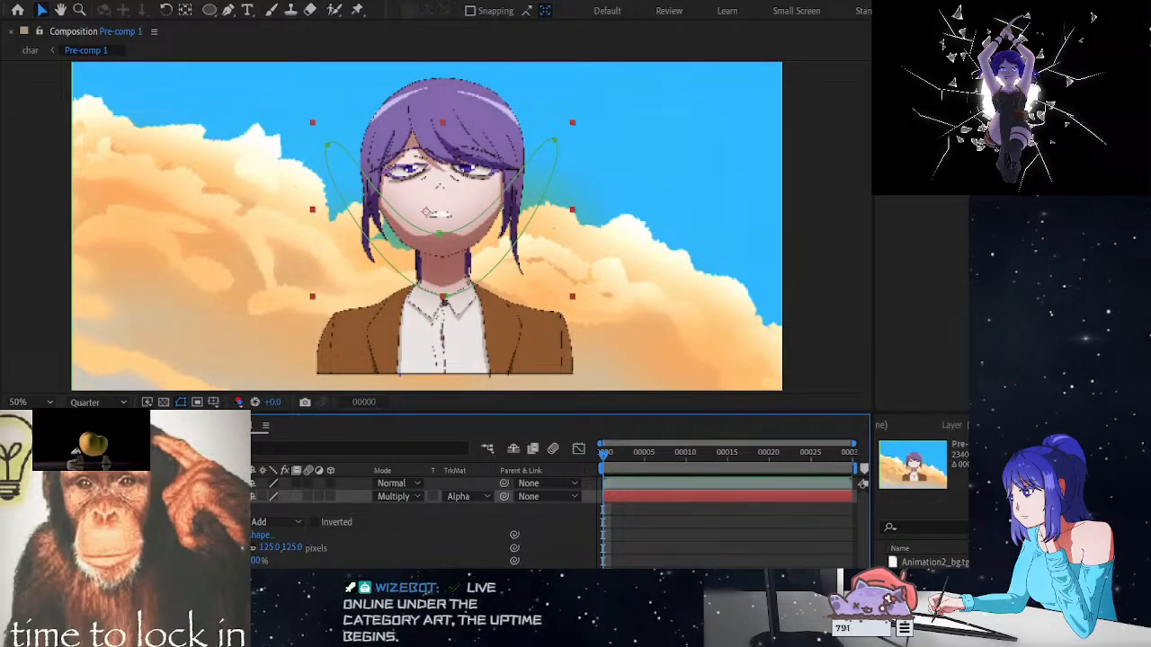
left_click(209, 10)
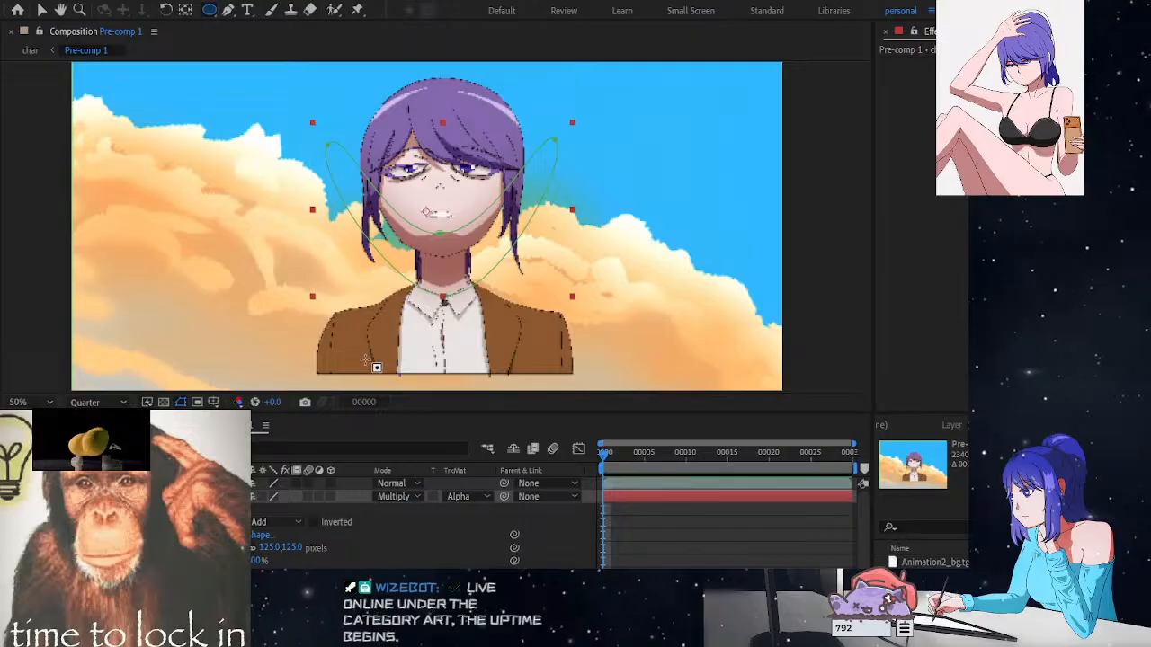
key("period")
key("comma")
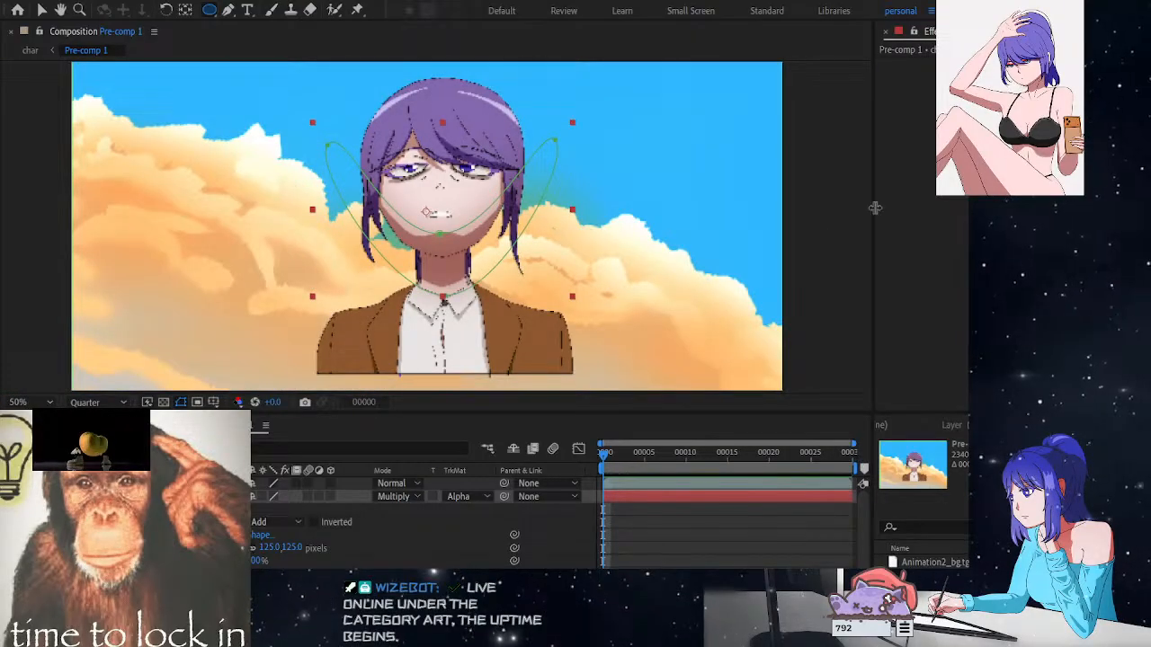
key("period")
key("period")
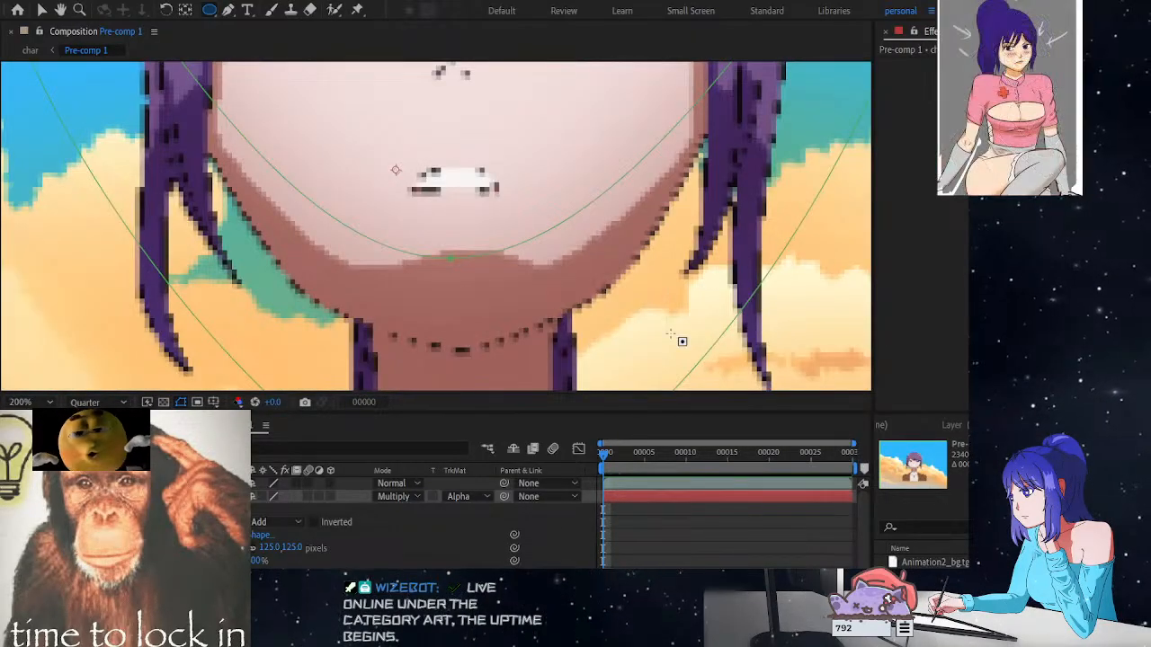
key("comma")
key("comma")
left_click_drag(589, 311, 630, 237)
key("period")
key("period")
key("comma")
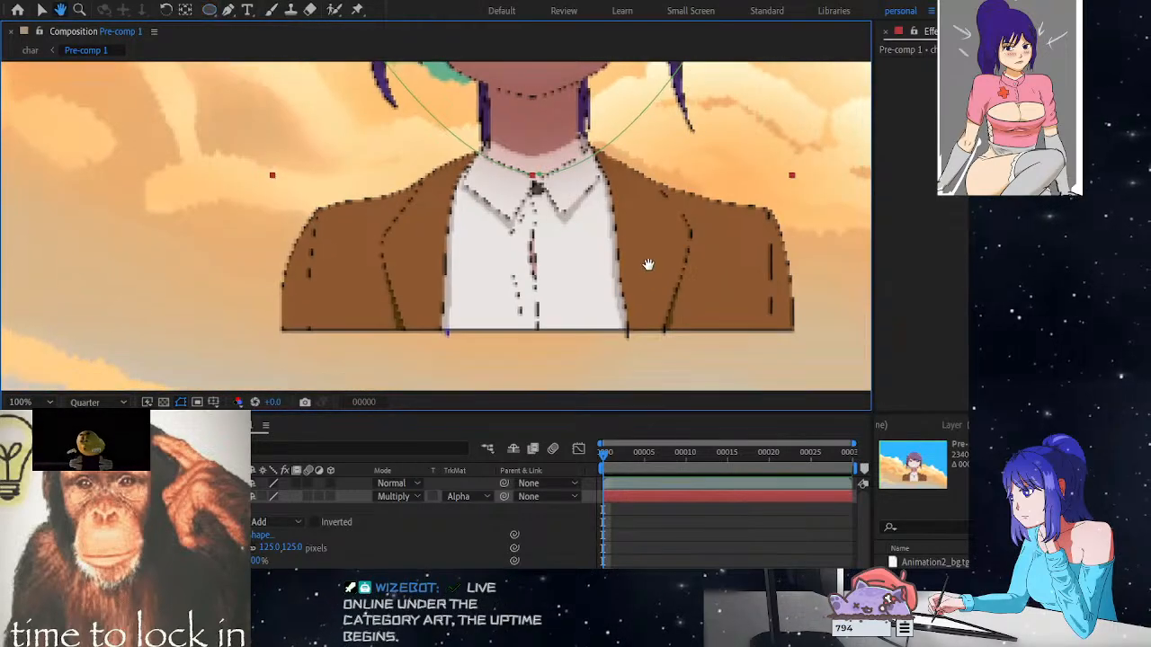
key("period")
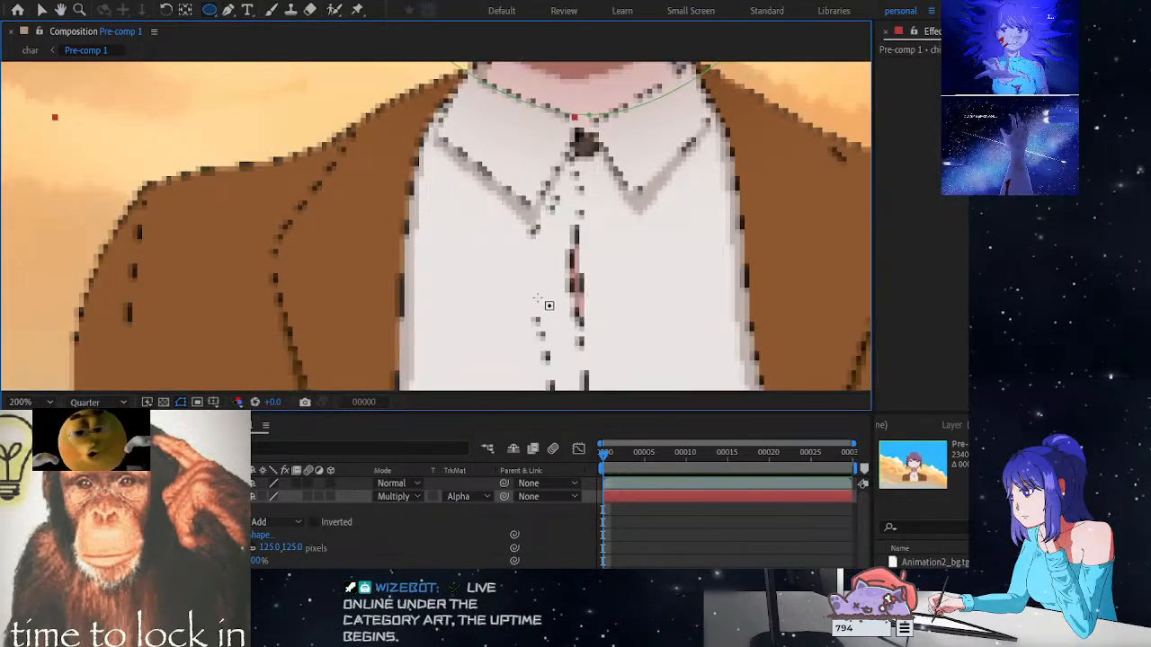
left_click_drag(612, 311, 573, 234)
key("q")
left_click_drag(559, 195, 517, 357)
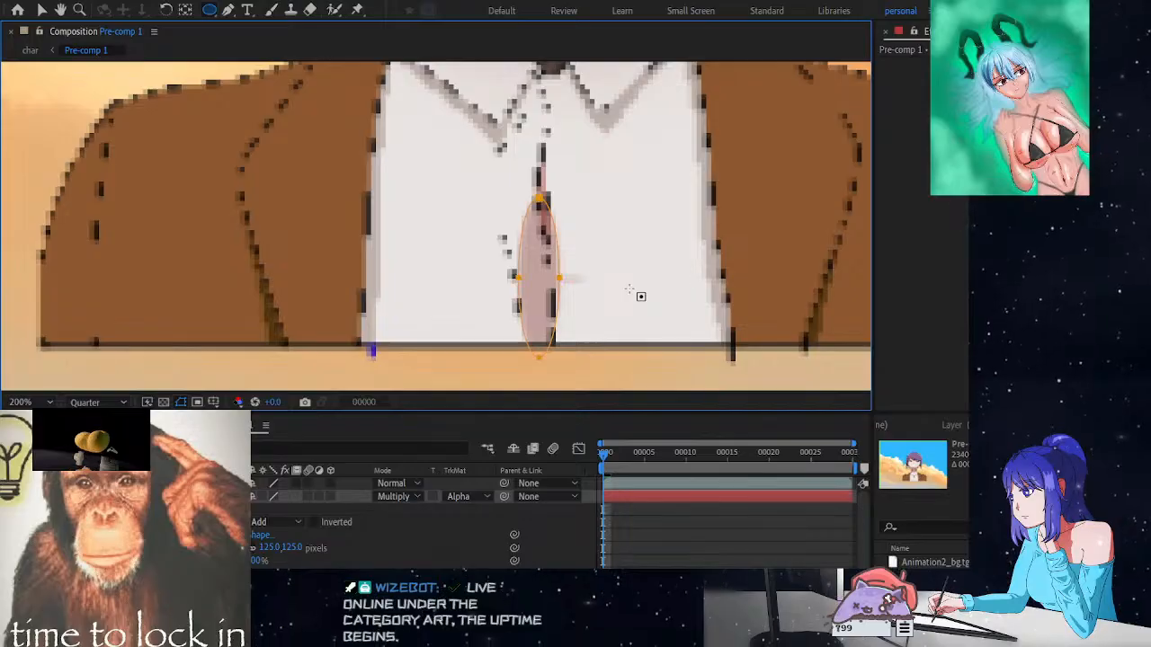
Move the elliptical mask down over the shirt's lower edge and reshape it into a narrow fold tapering toward the hem
left_click(41, 11)
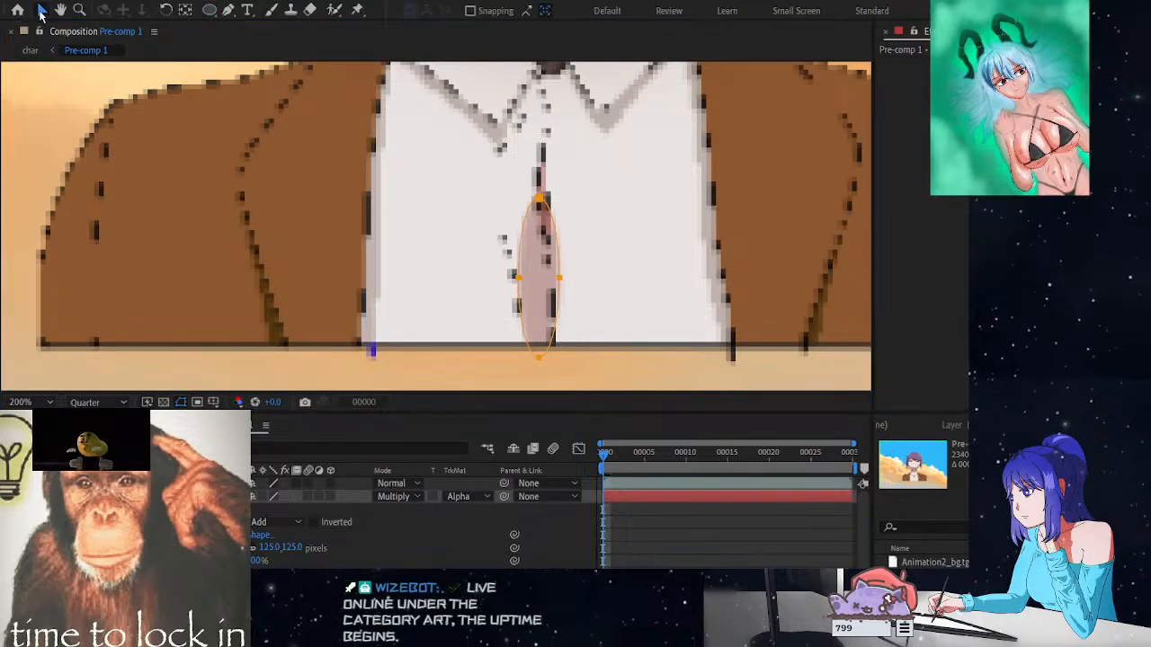
left_click_drag(536, 314, 549, 385)
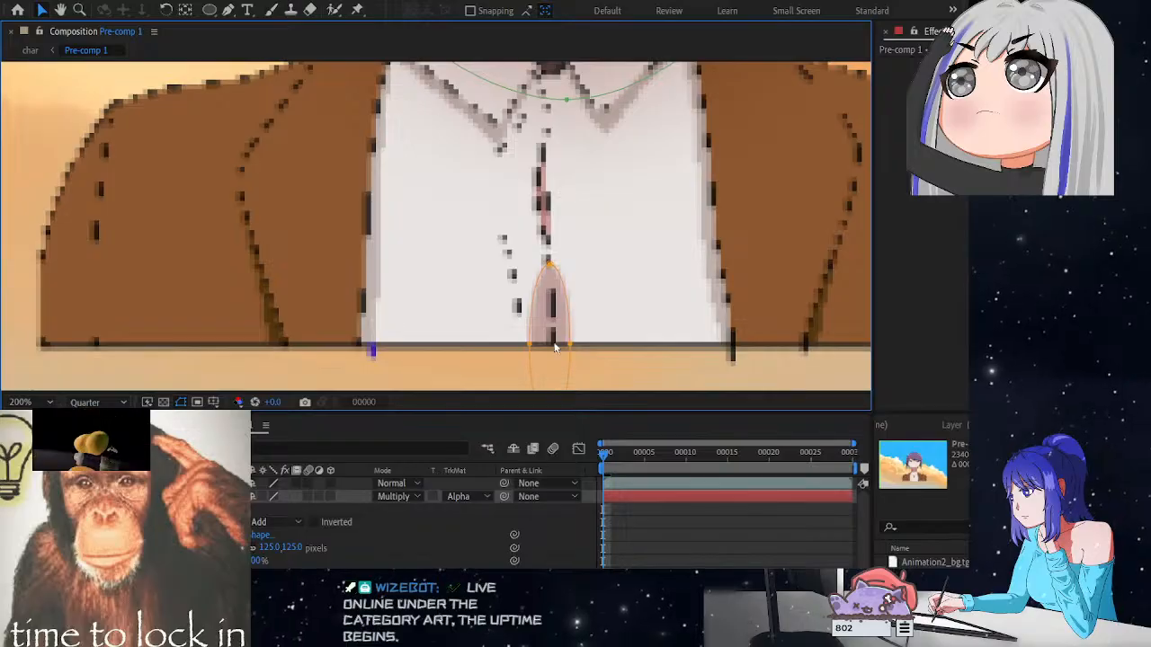
left_click_drag(551, 267, 543, 188)
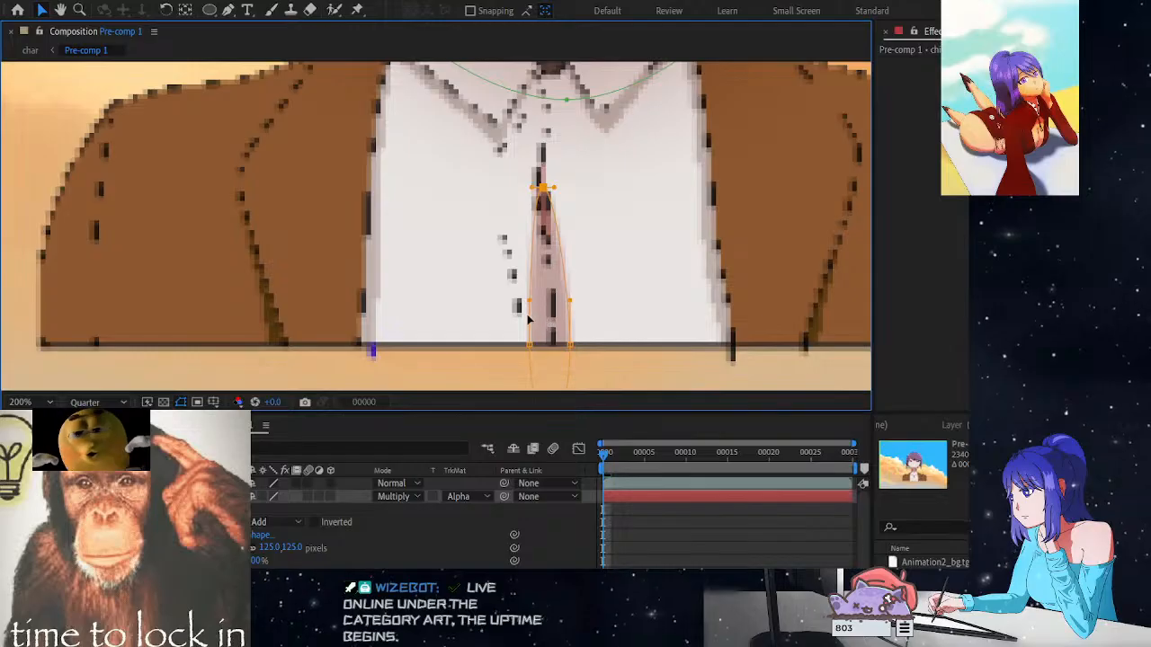
left_click_drag(530, 303, 504, 217)
left_click_drag(570, 300, 590, 227)
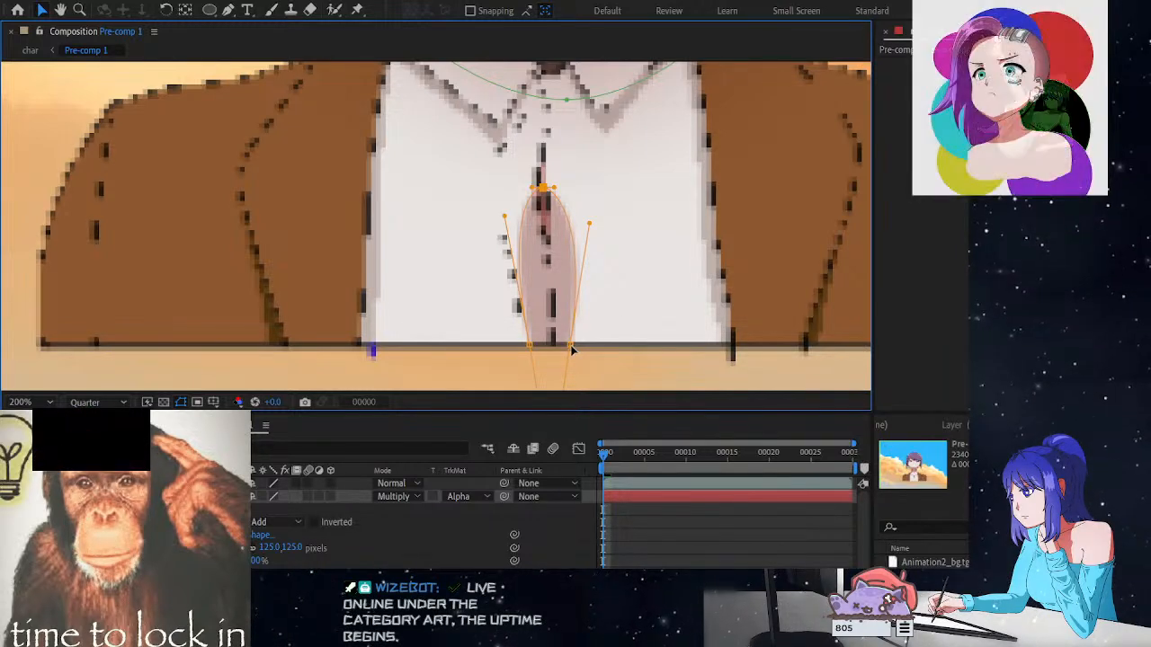
left_click_drag(573, 350, 546, 346)
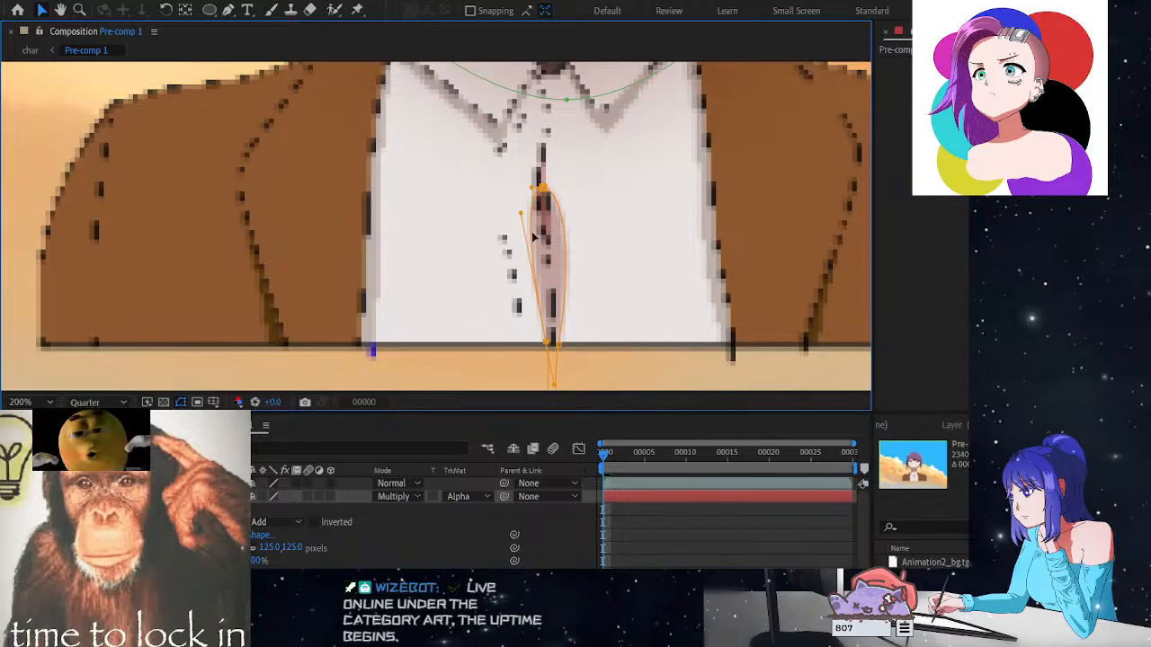
Set the shirt fold mask's feather to 61 pixels
scroll(284, 554, "down", 2)
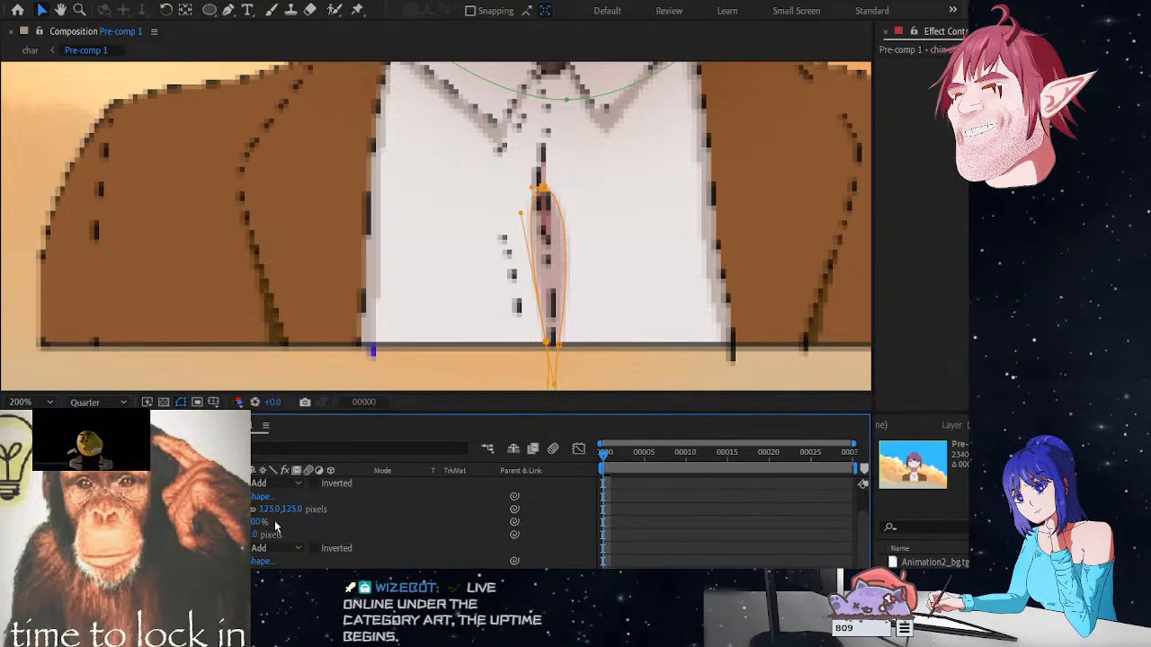
scroll(278, 528, "down", 2)
left_click_drag(269, 534, 320, 534)
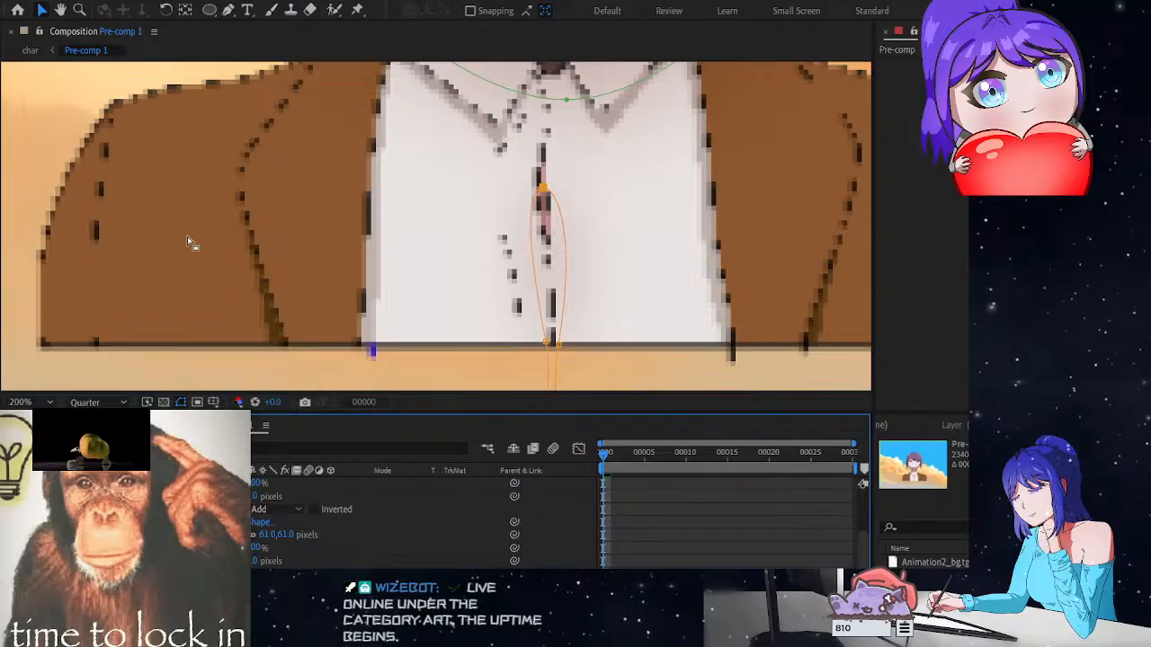
Examine the feathered shirt fold shadow without mask outlines, both close up on the shirt and in the full composition
left_click(42, 10)
left_click(681, 269)
scroll(680, 269, "down", 1)
scroll(680, 268, "down", 1)
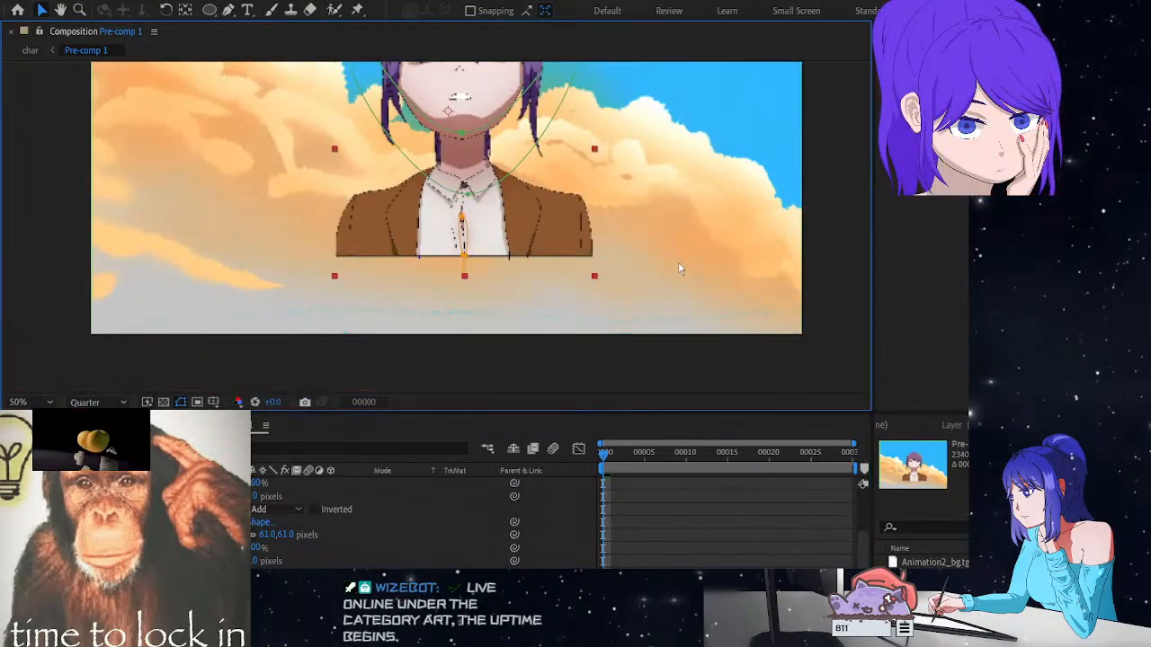
scroll(626, 204, "down", 1)
scroll(529, 171, "up", 1)
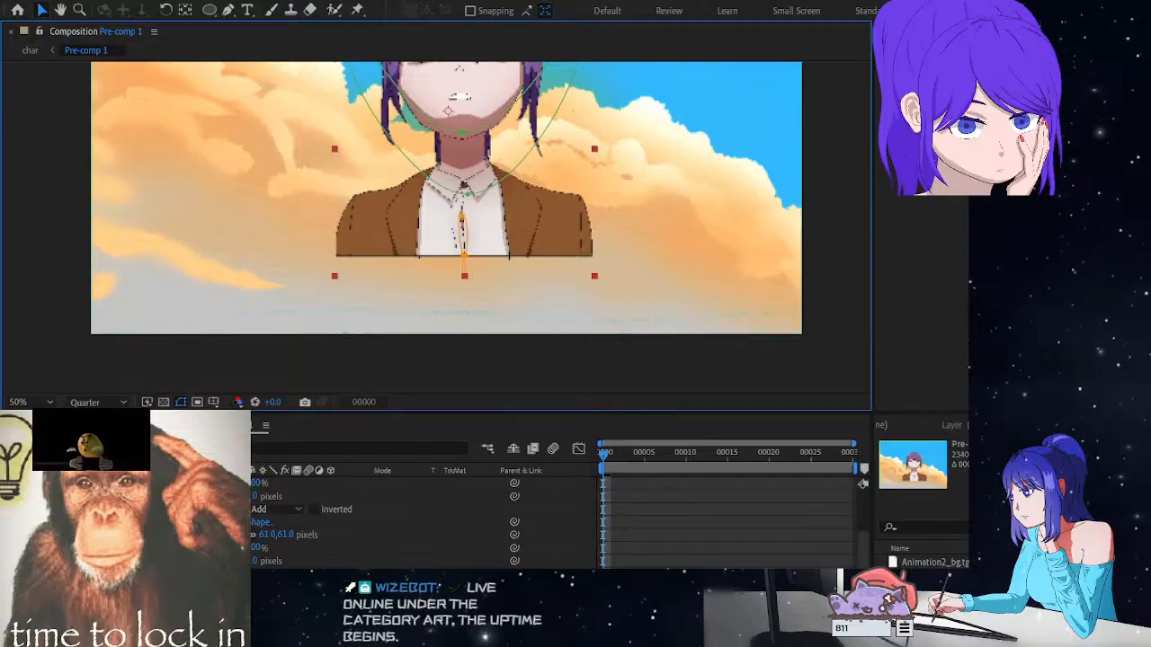
scroll(180, 521, "up", 2)
left_click(179, 521)
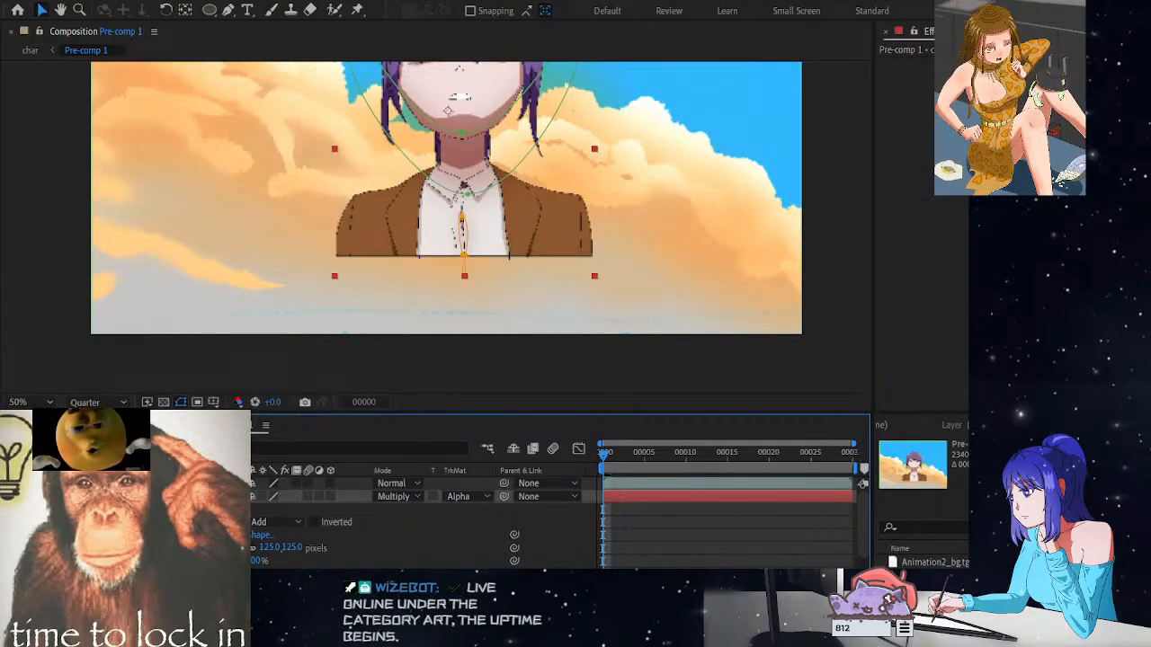
left_click(180, 484)
scroll(645, 263, "up", 1)
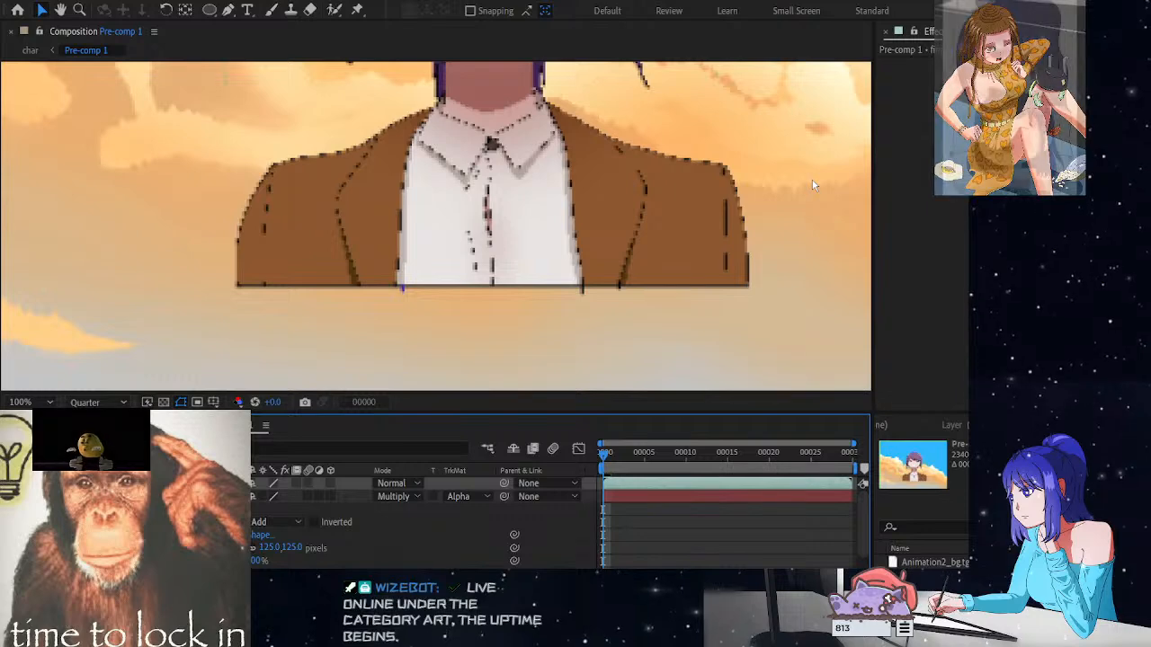
scroll(809, 184, "down", 2)
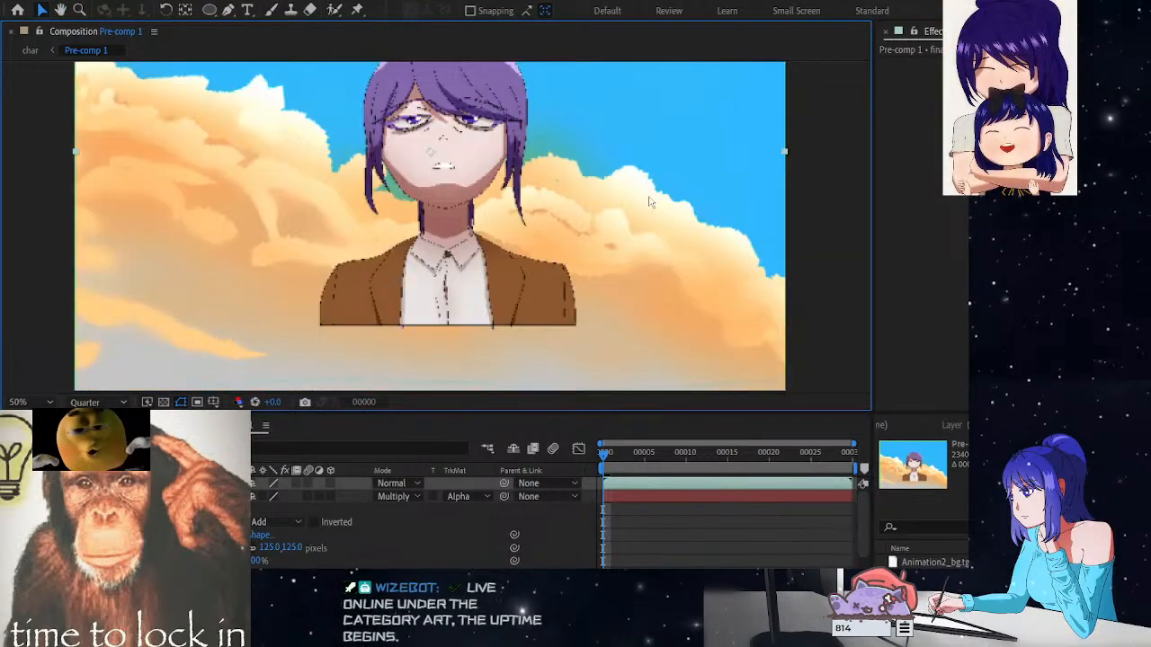
left_click_drag(611, 193, 655, 231)
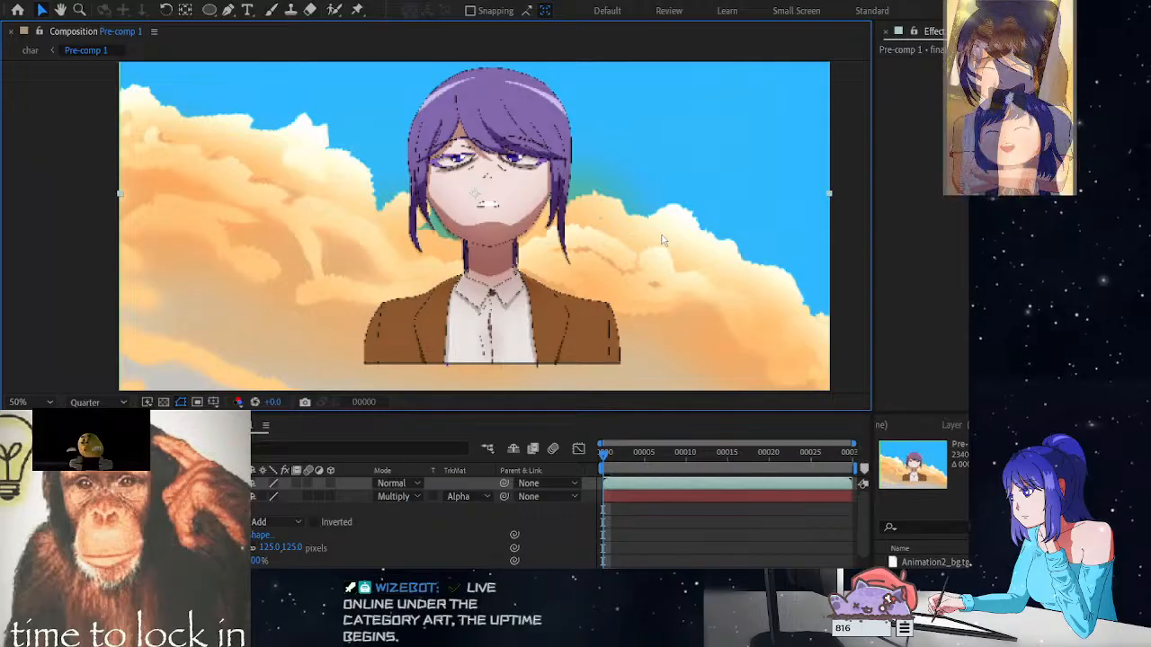
scroll(662, 237, "up", 1)
left_click_drag(699, 275, 652, 140)
left_click_drag(755, 225, 710, 183)
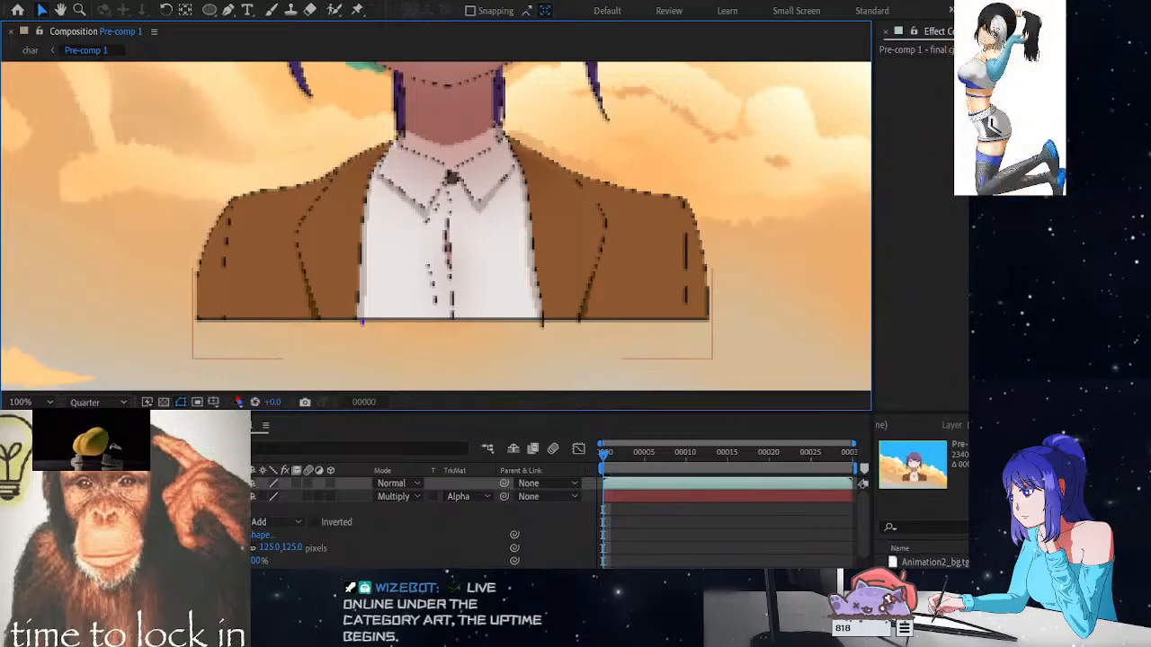
Delete the shirt fold mask from the chin shadow solid, keeping only the chin mask
left_click(135, 522)
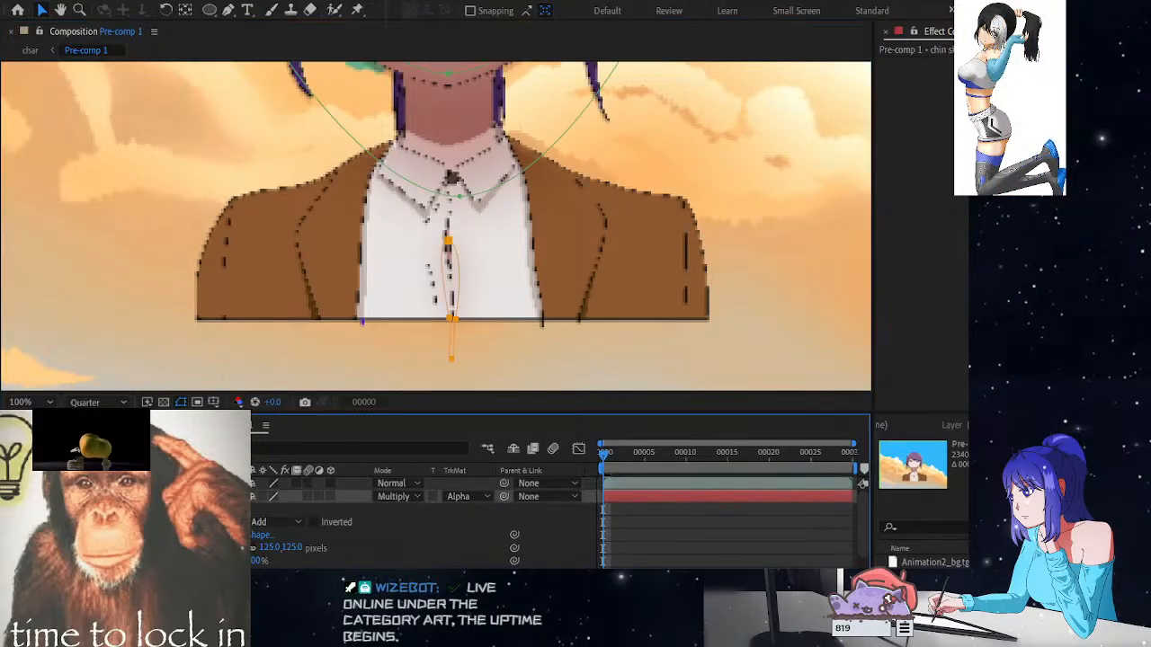
scroll(135, 522, "down", 1)
left_click(134, 522)
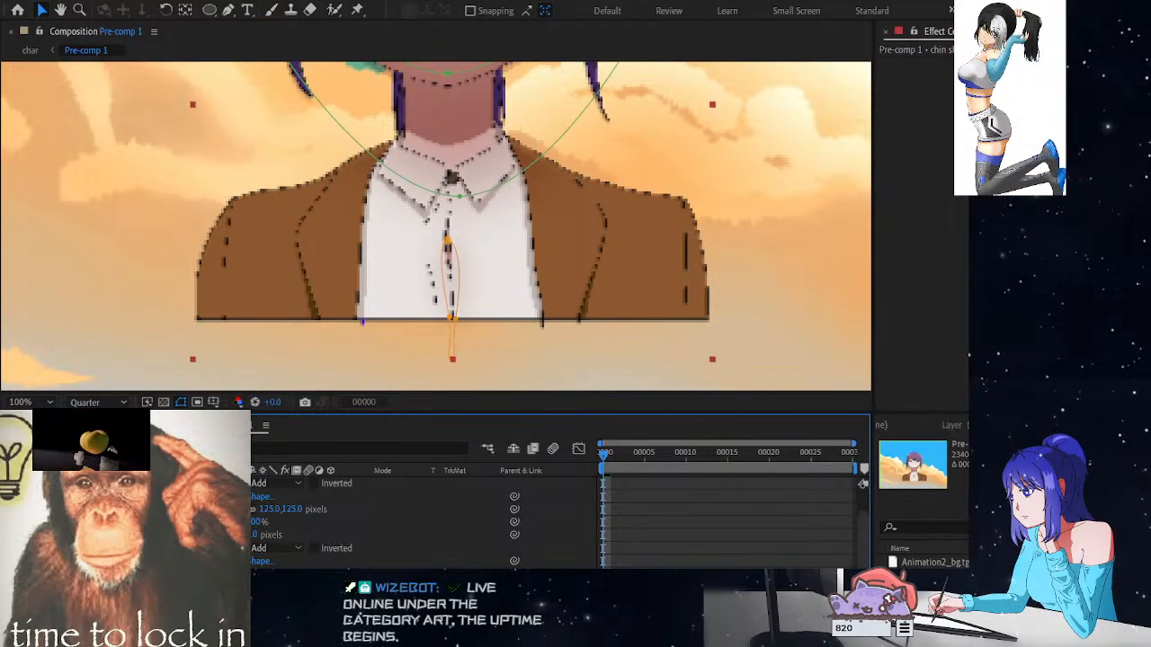
left_click(135, 548)
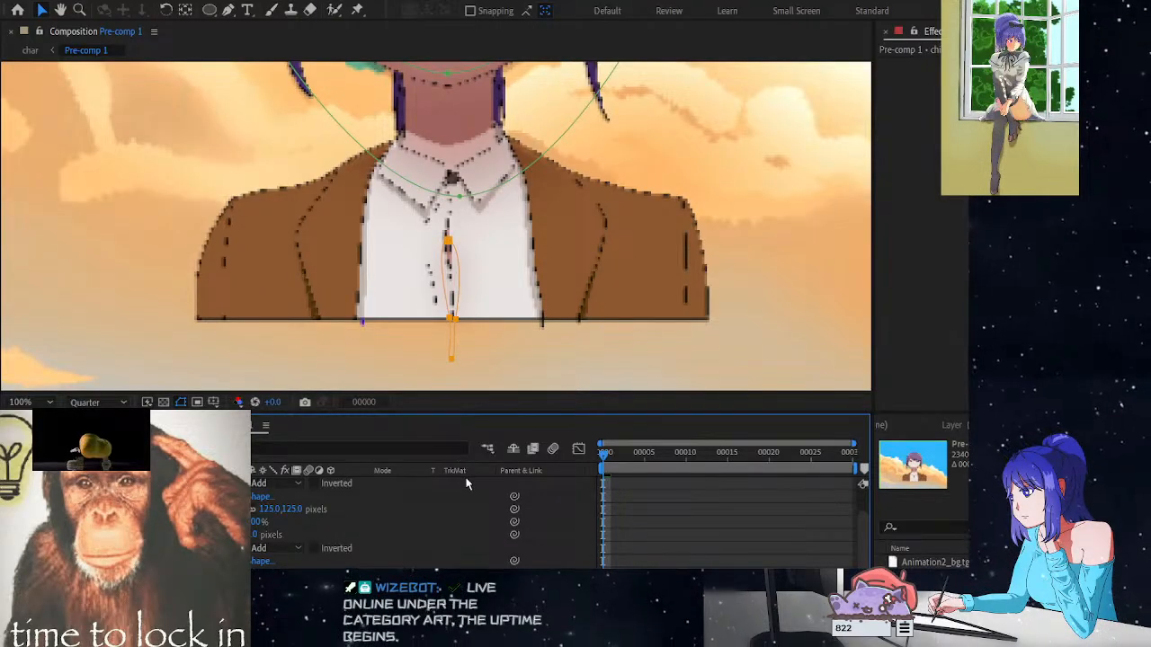
key("Delete")
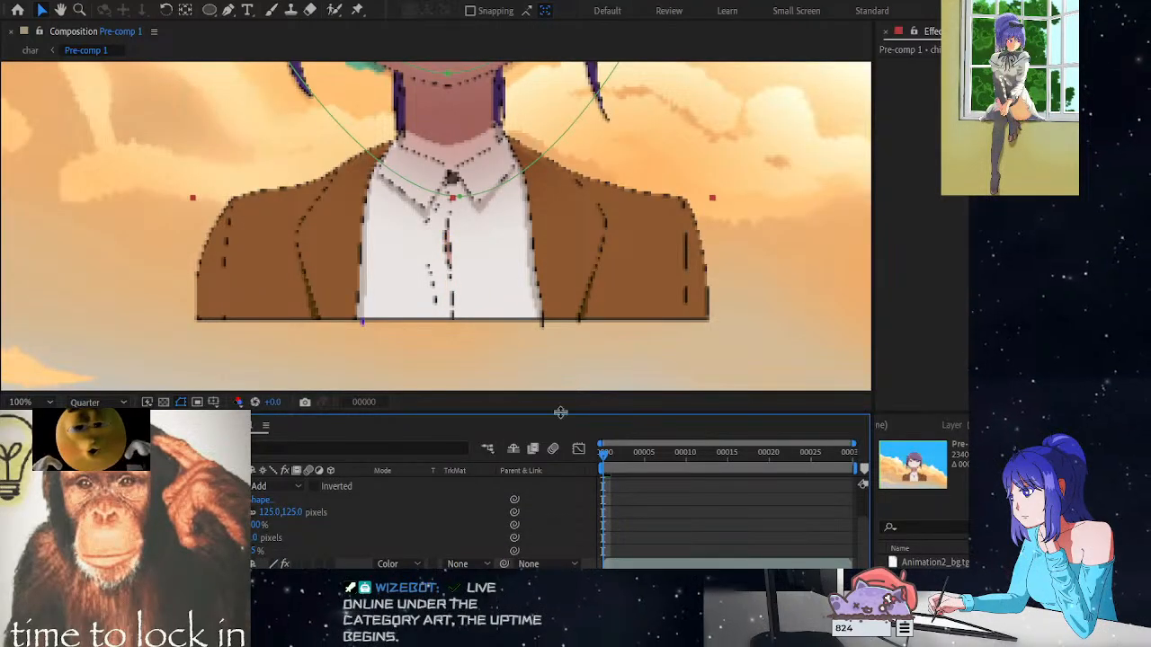
Raise the chin shadow mask's bottom vertex from the shirt collar to the base of the neck
key("comma")
key("comma")
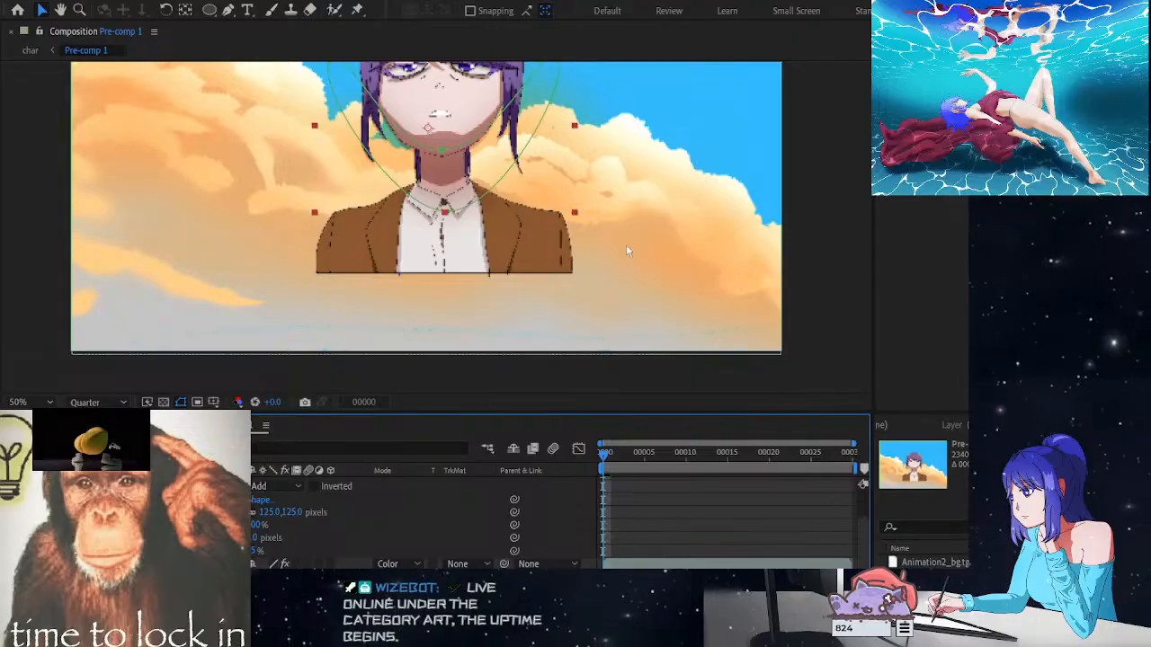
key("period")
key("period")
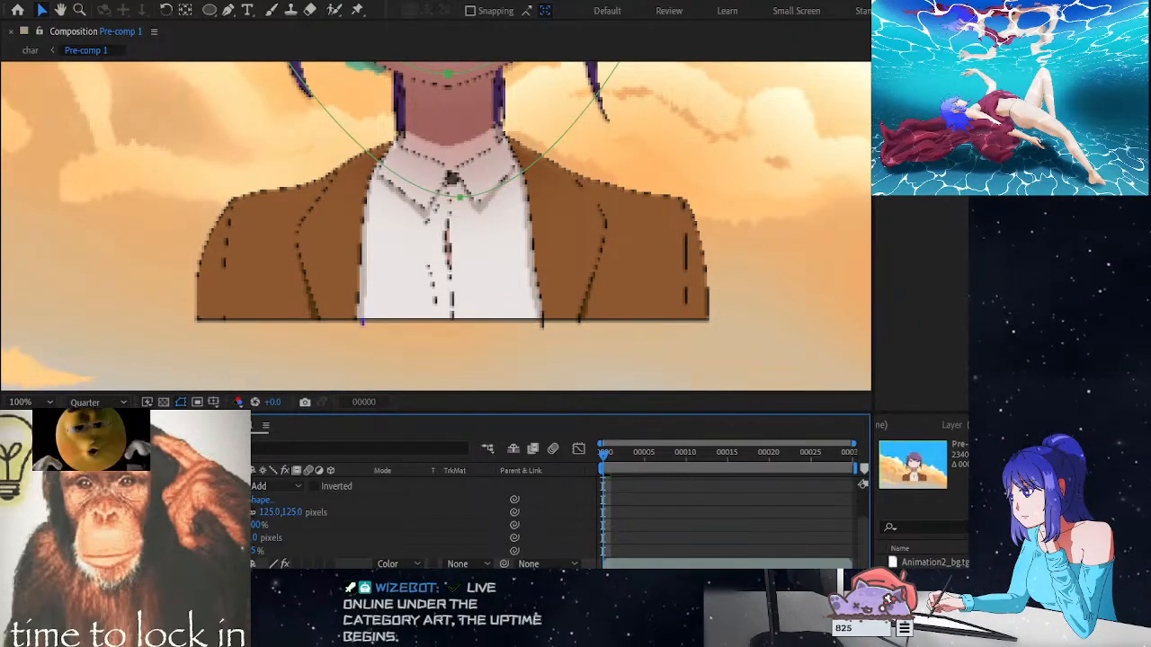
scroll(144, 522, "up", 1)
left_click(135, 522)
left_click(456, 196)
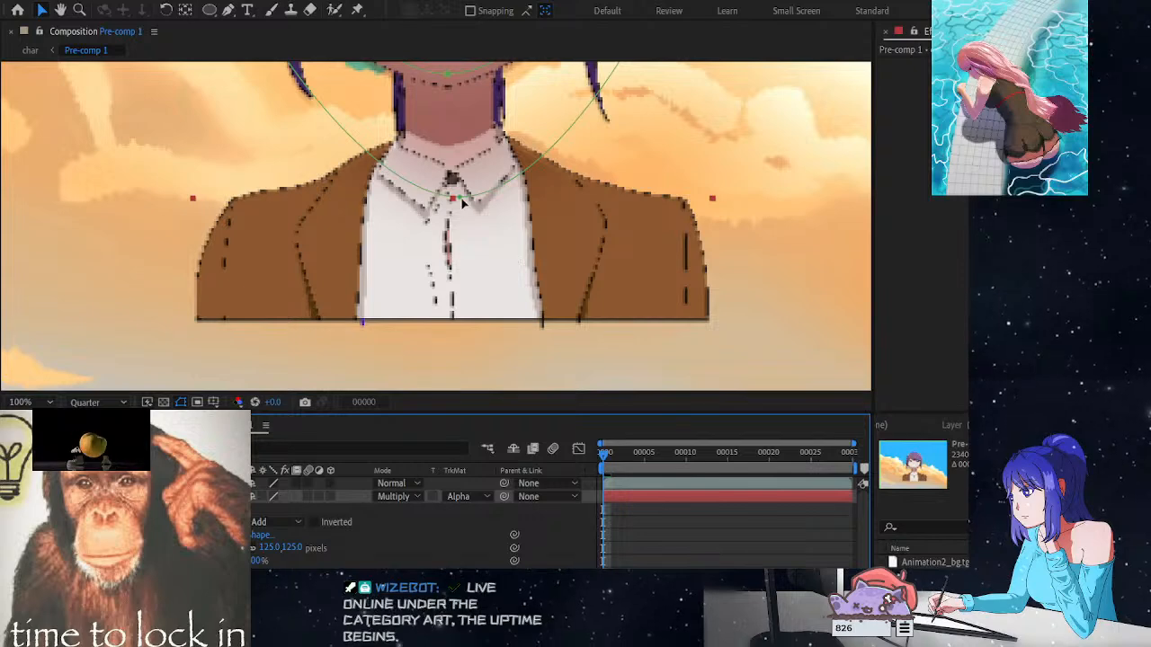
left_click_drag(457, 200, 450, 164)
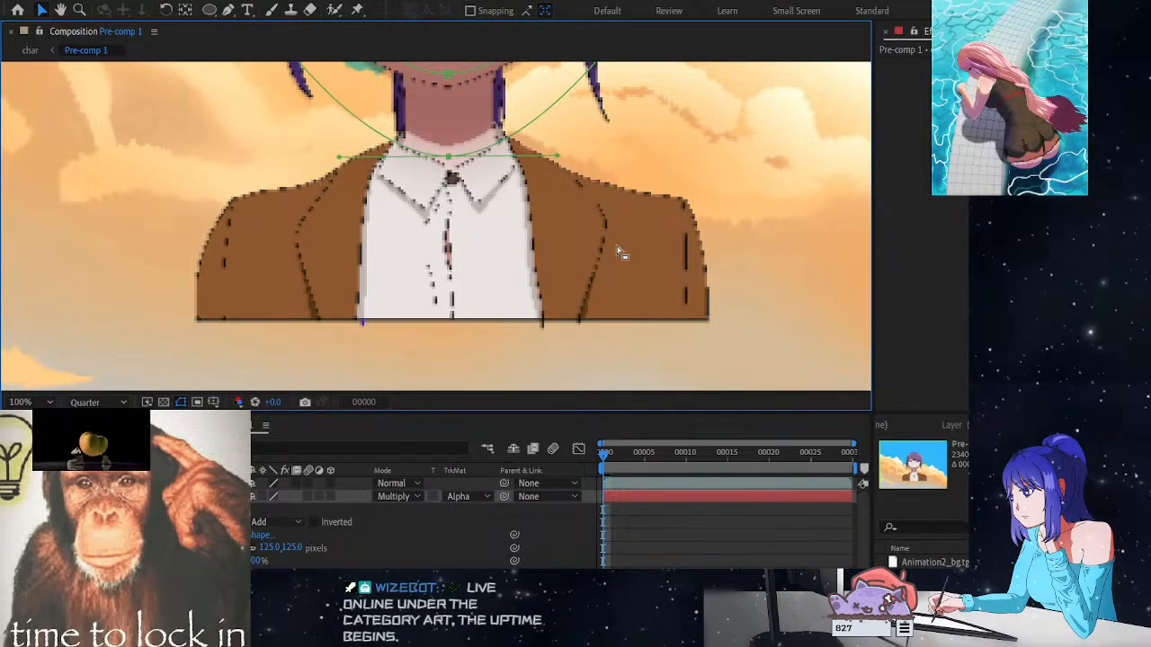
Examine the reshaped chin shadow on the face and neck, close up and with the clouds in view
scroll(713, 277, "down", 2)
scroll(714, 275, "down", 2)
scroll(547, 180, "up", 2)
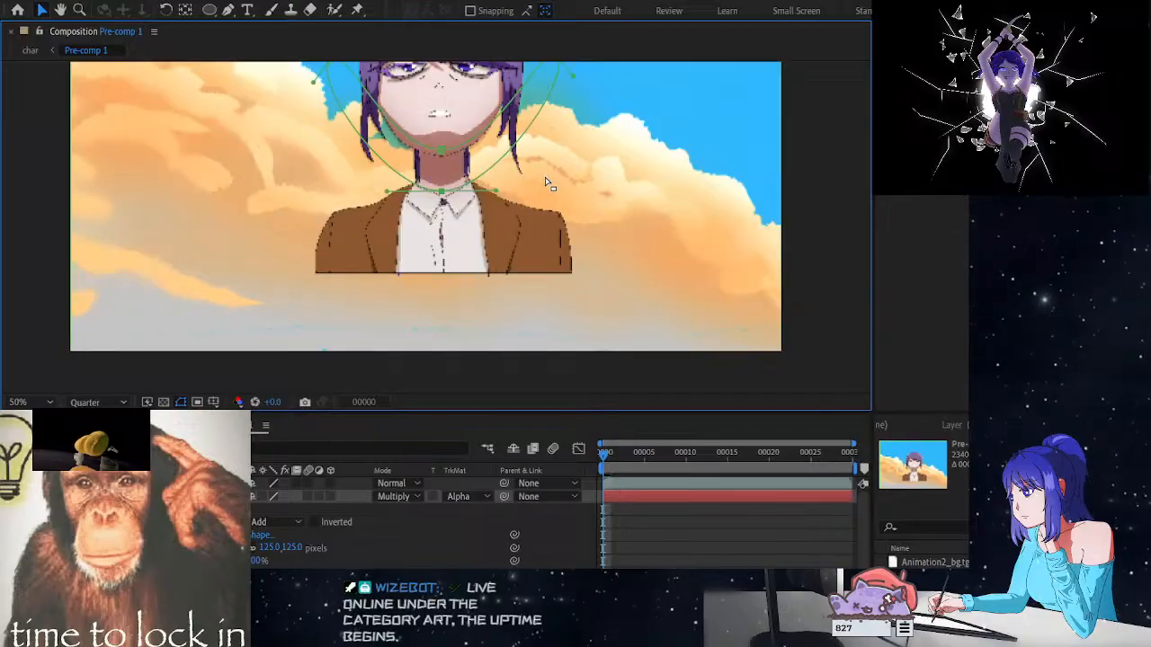
scroll(555, 184, "up", 2)
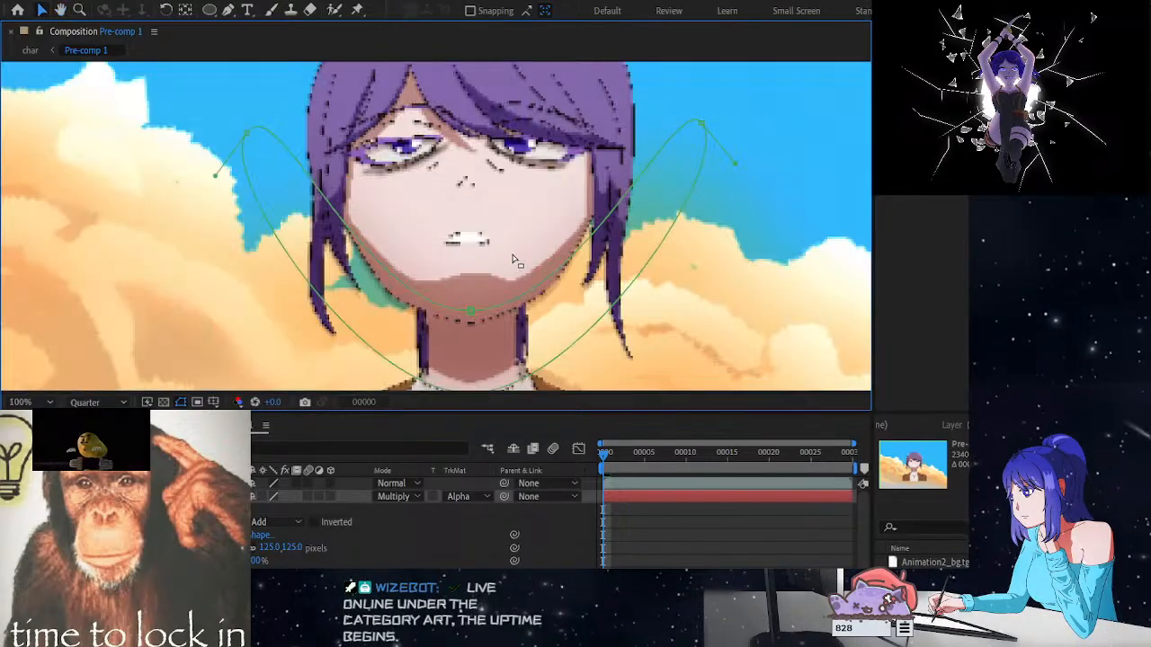
scroll(570, 281, "down", 2)
scroll(648, 308, "up", 2)
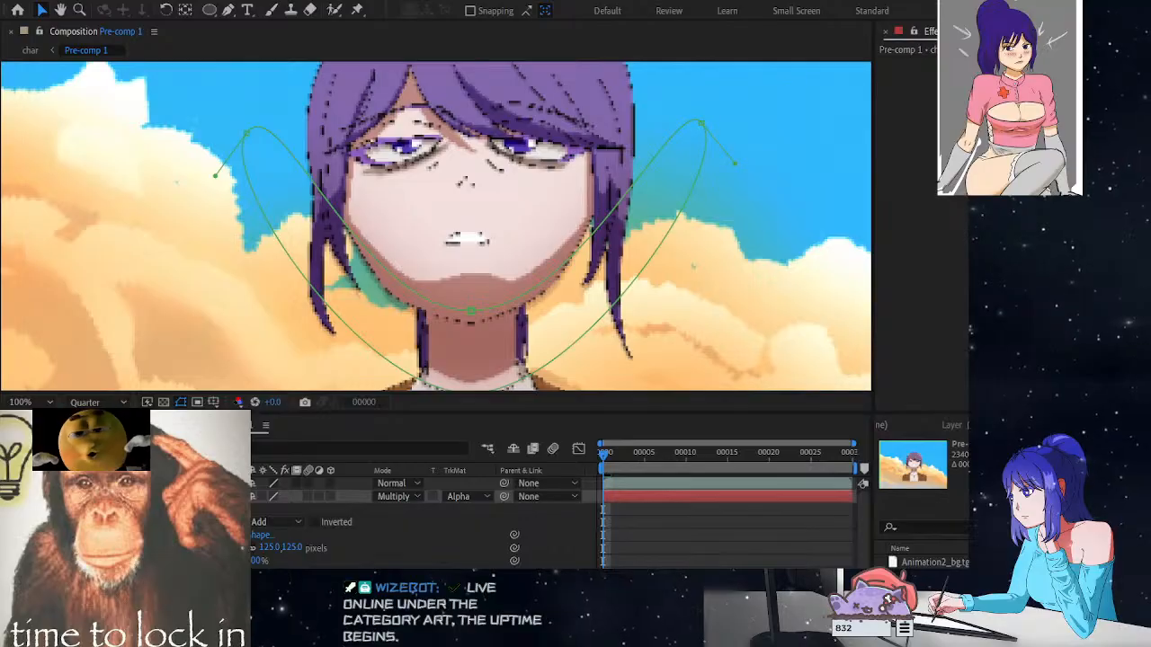
left_click(29, 288)
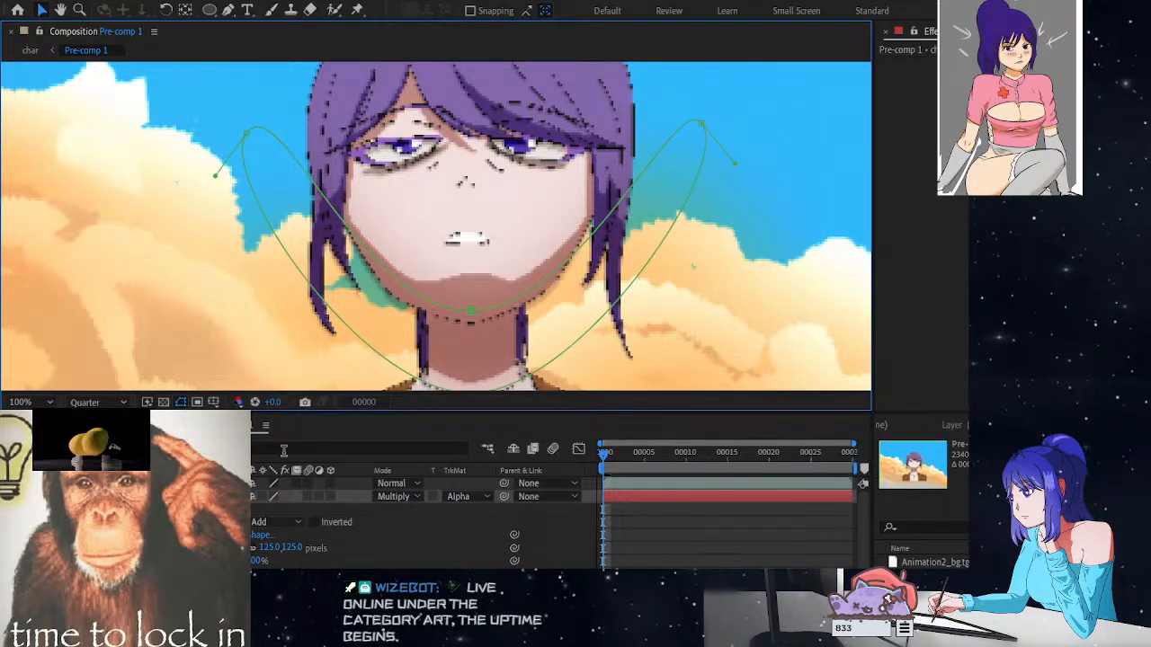
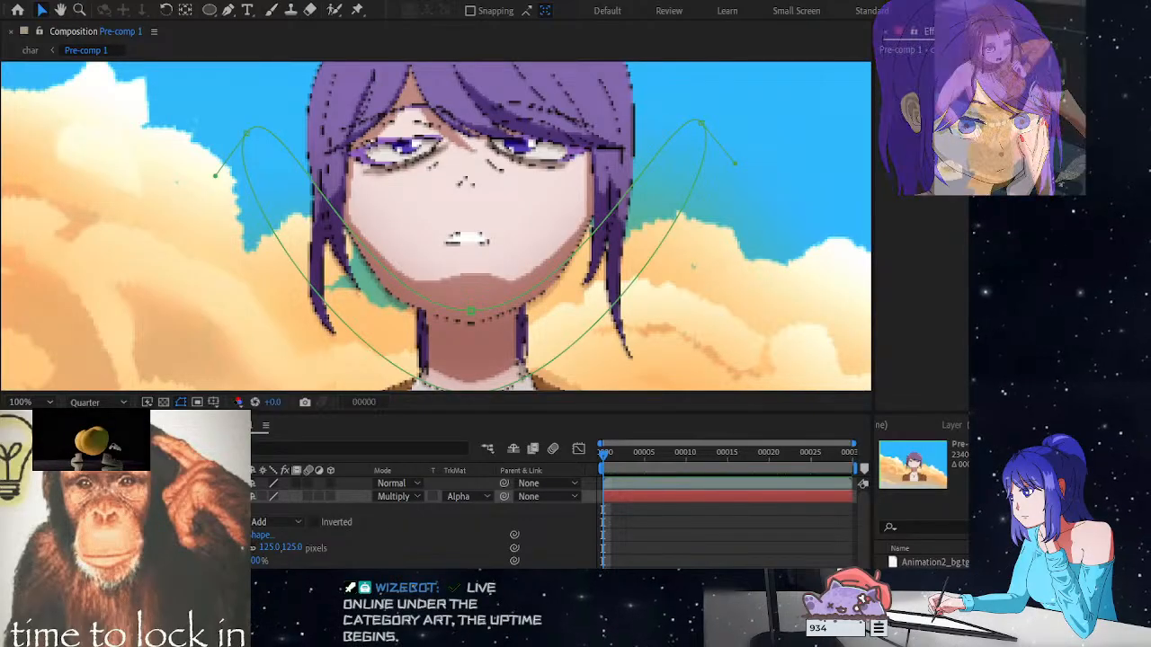
left_click(845, 237)
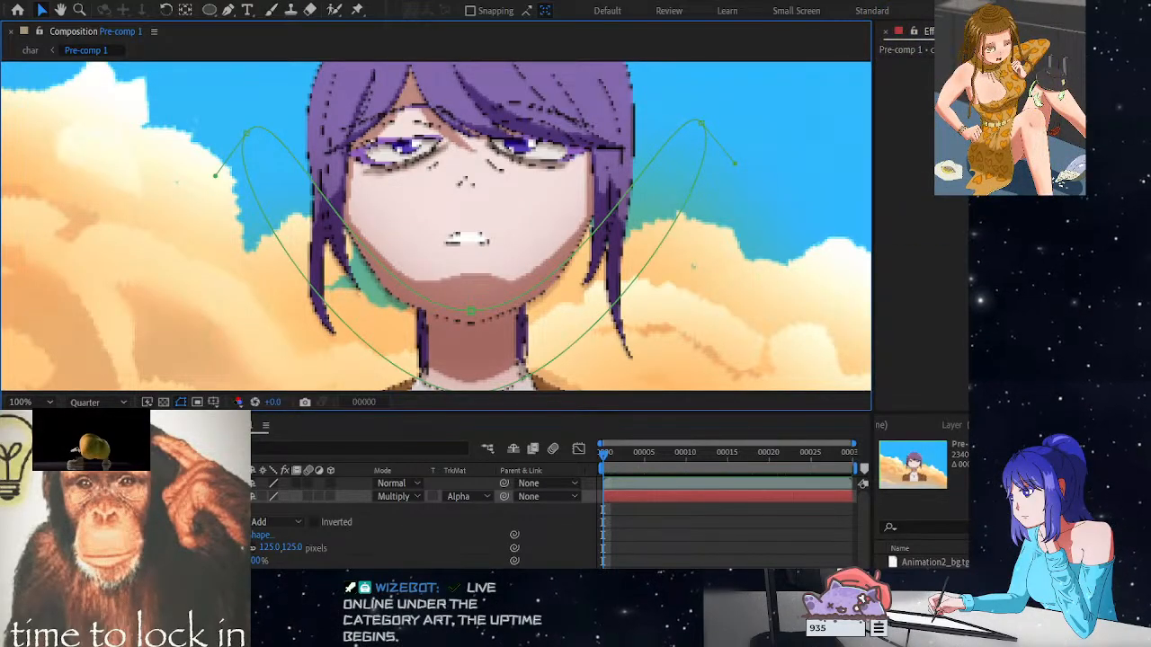
Search the effects for "blur" and pick Camera Lens Blur
left_click(953, 32)
left_click(953, 51)
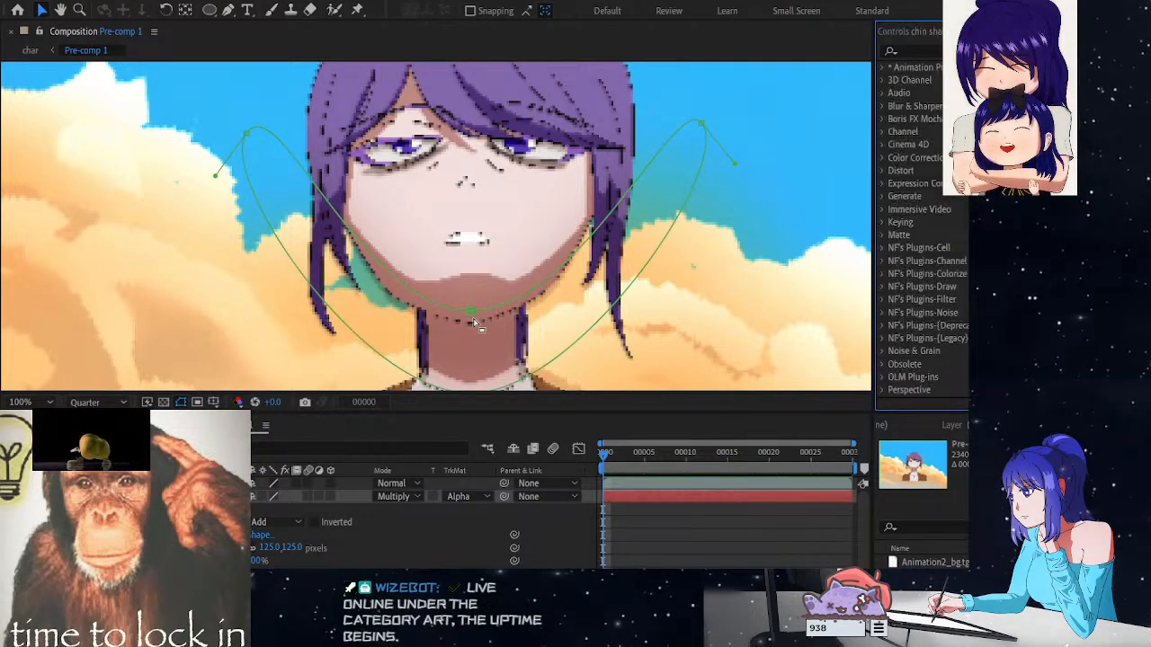
left_click(931, 51)
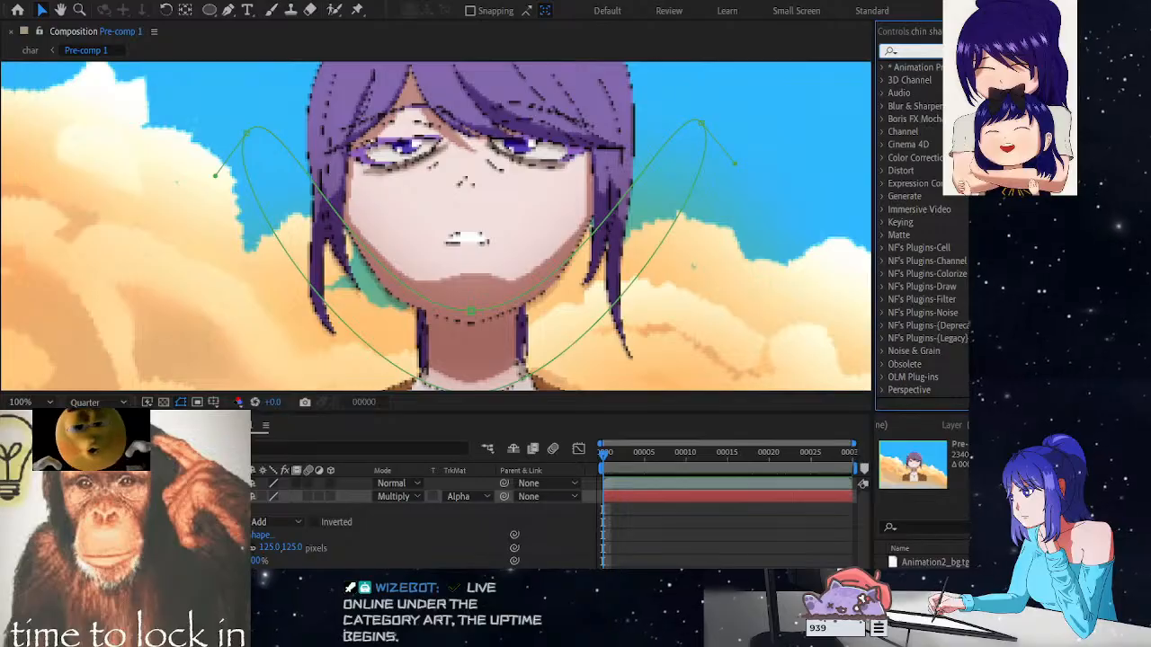
type("blur")
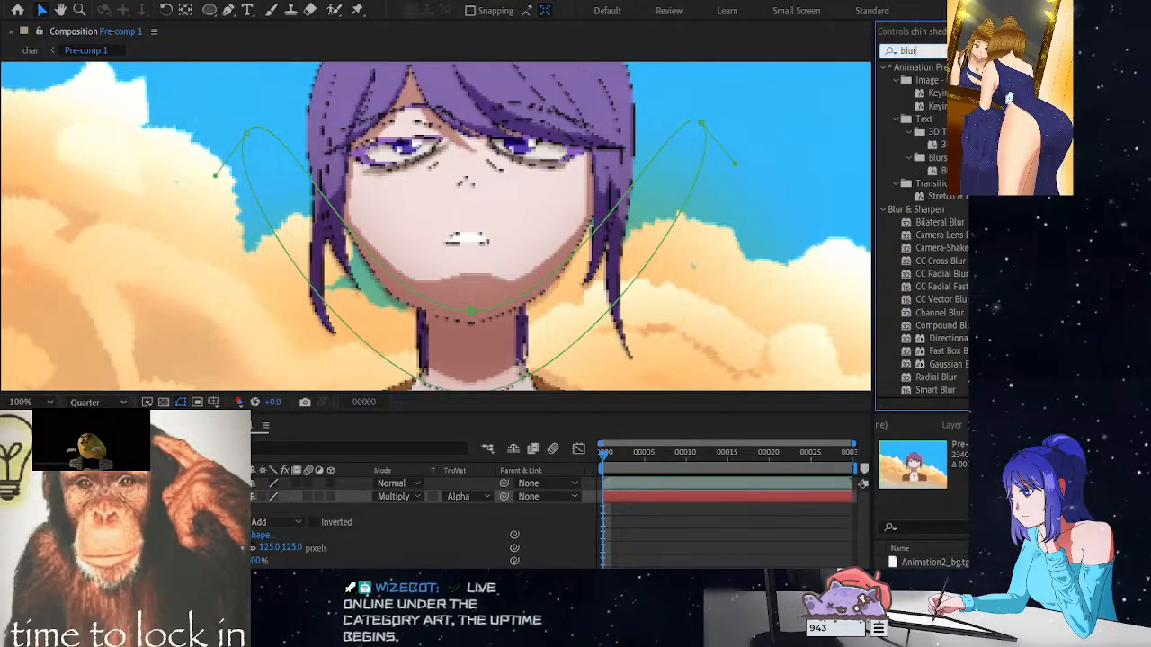
left_click(939, 234)
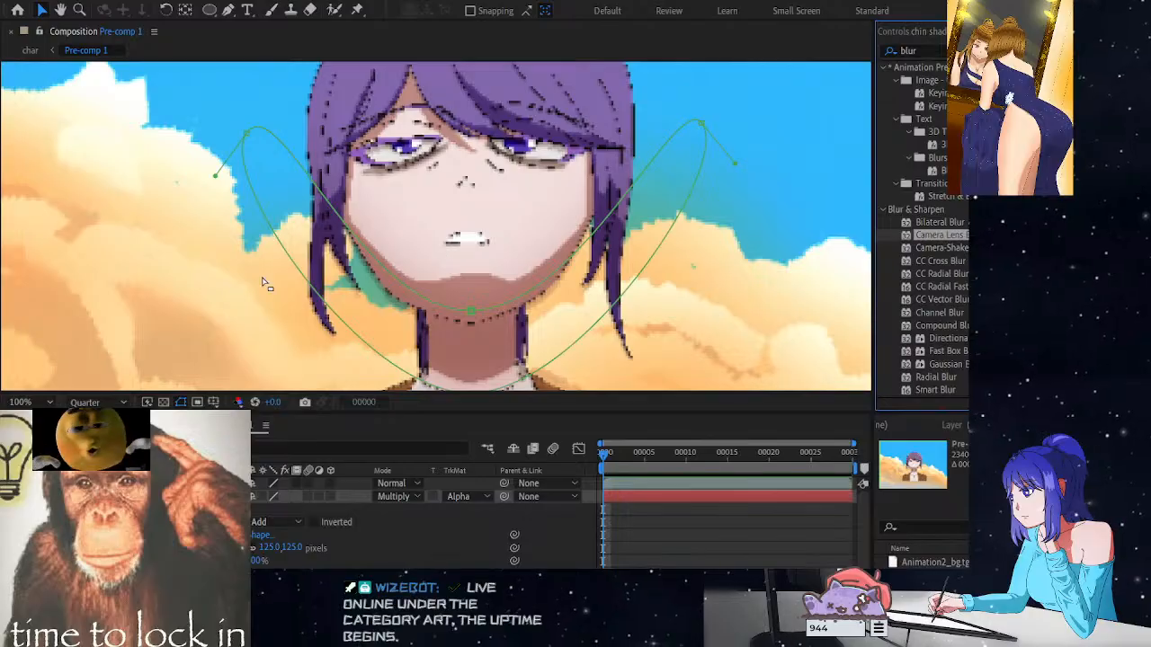
Identify the cloud background layer in Pre-comp 1 and apply the Camera Lens Blur effect to it
scroll(300, 483, "down", 2)
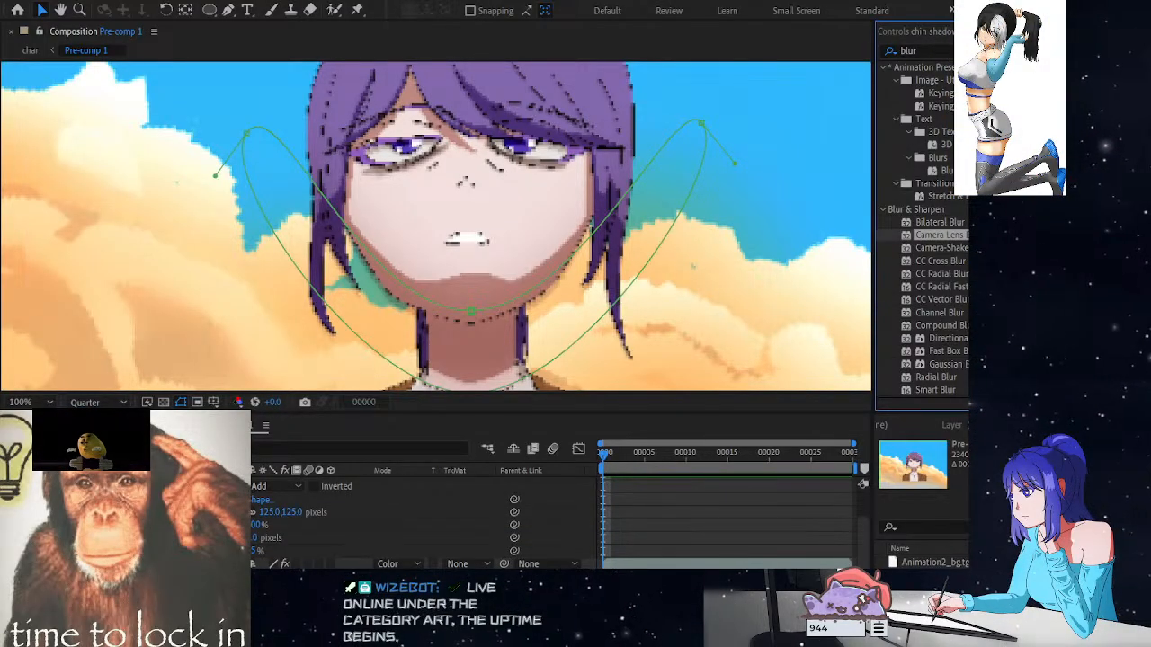
left_click(11, 563)
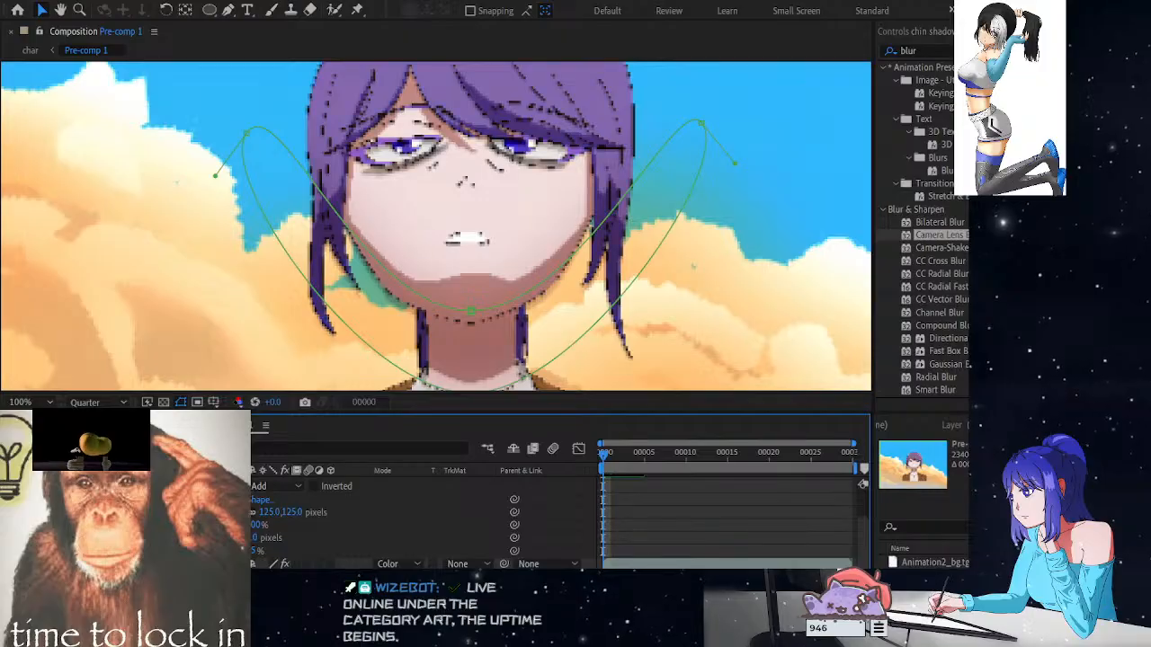
left_click(11, 564)
left_click(11, 563)
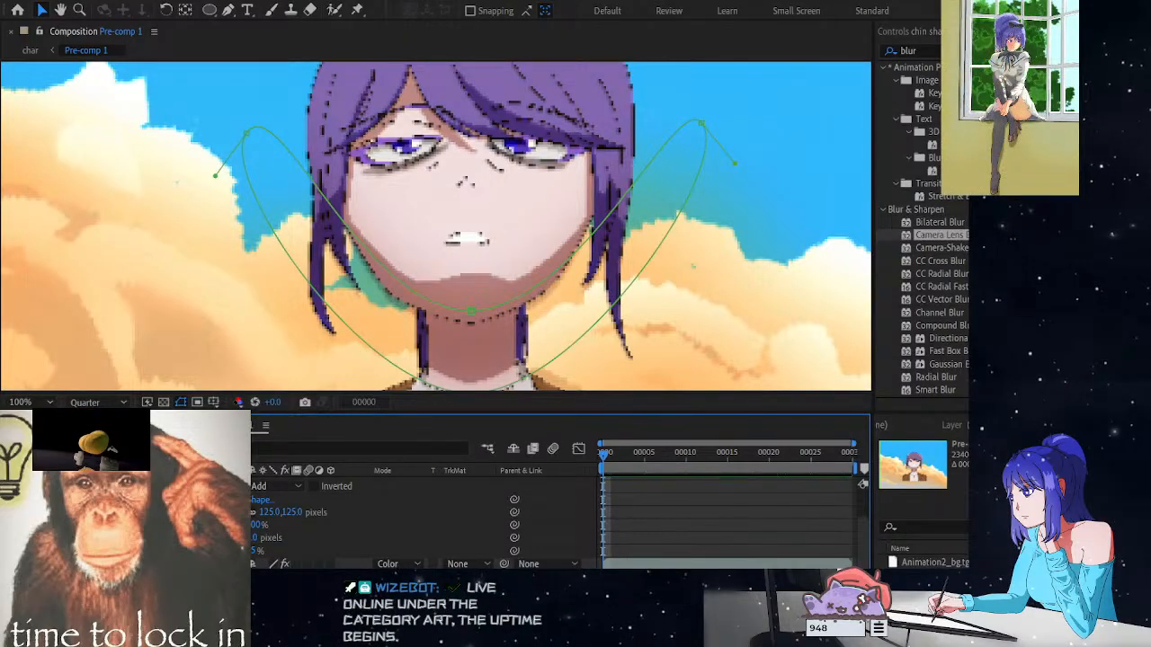
left_click(135, 564)
left_click(940, 235)
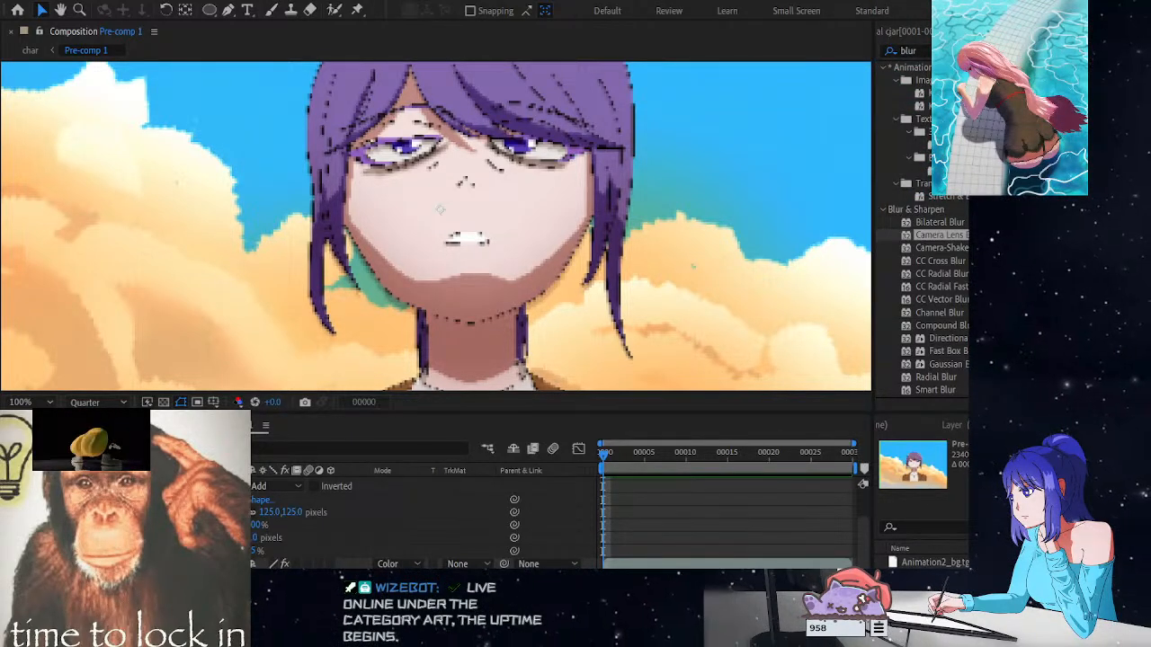
left_click(821, 500)
left_click(949, 235)
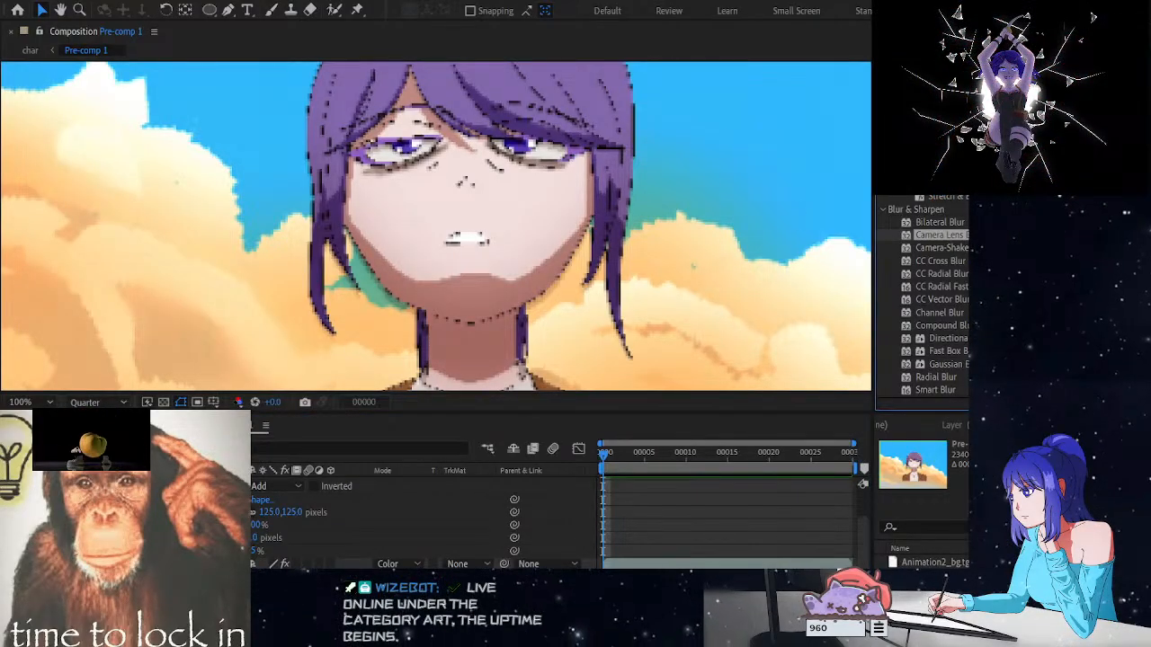
double_click(939, 234)
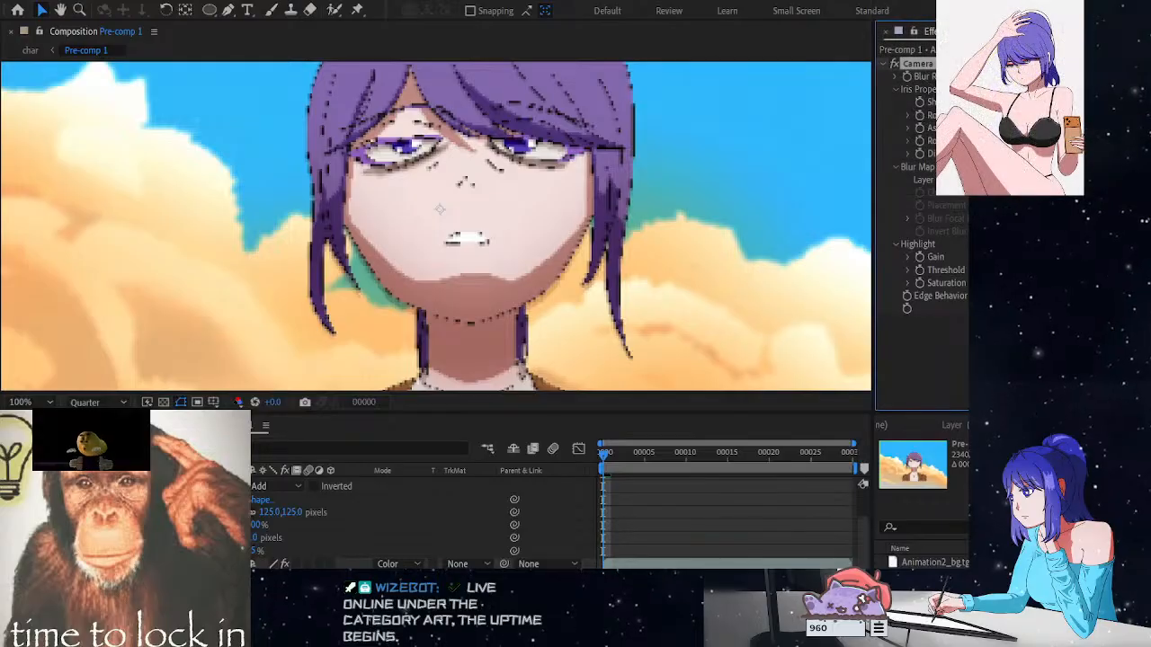
Examine the blurred clouds behind the character, both close up and across the wider composition
scroll(582, 194, "down", 4)
scroll(546, 206, "up", 4)
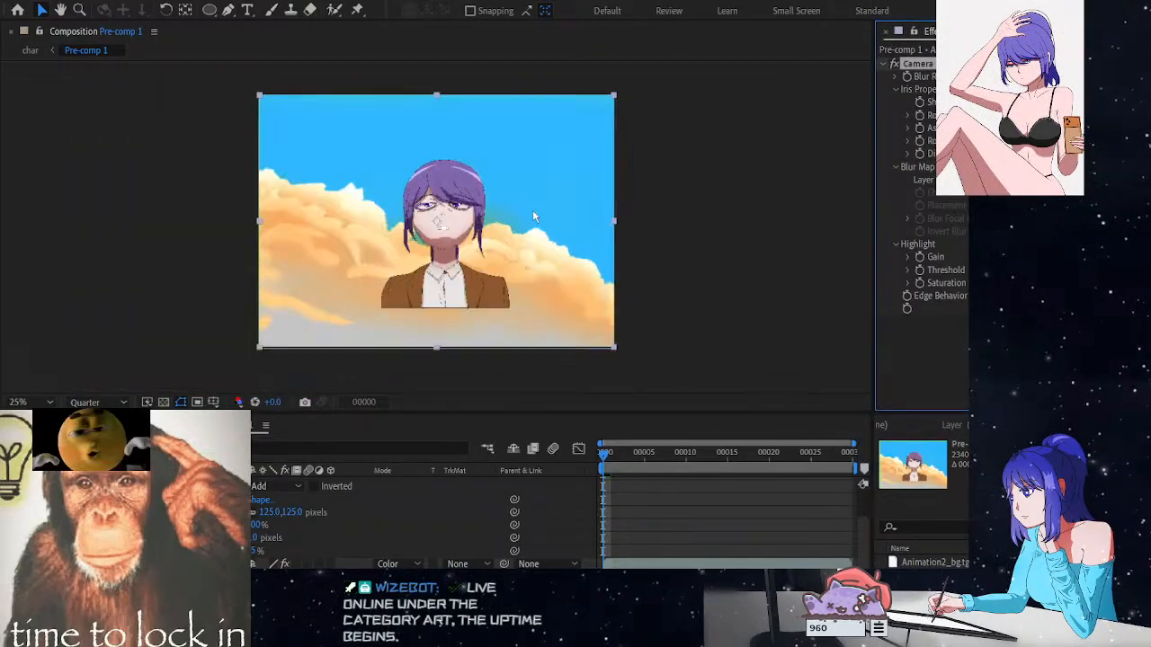
scroll(502, 231, "down", 2)
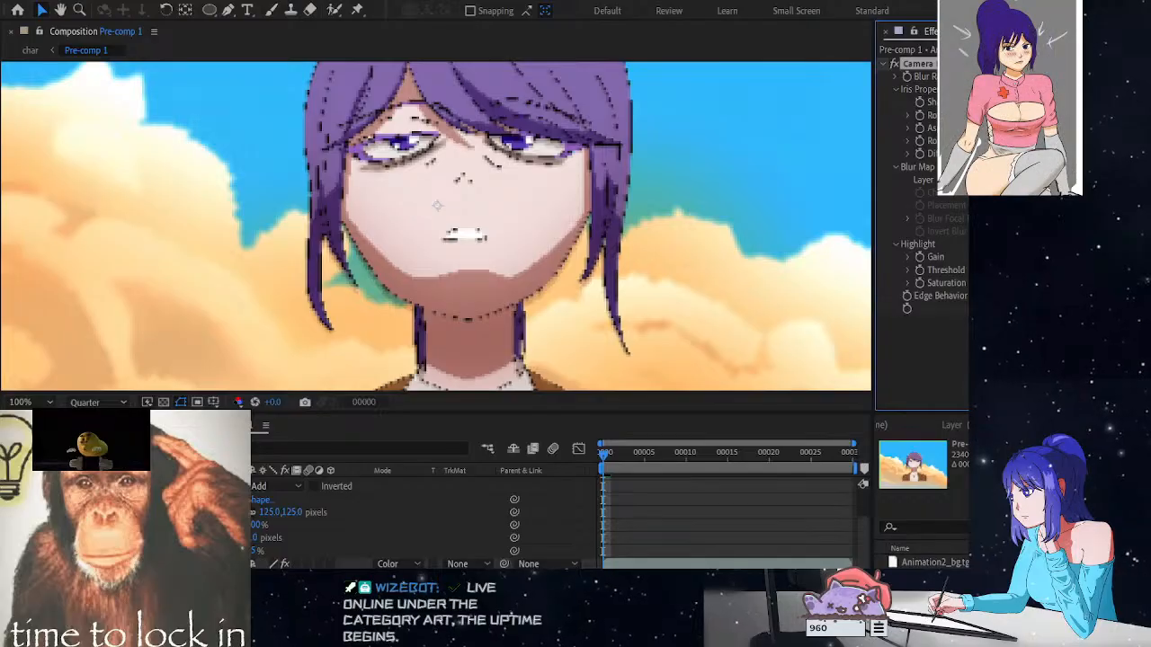
scroll(727, 204, "down", 1)
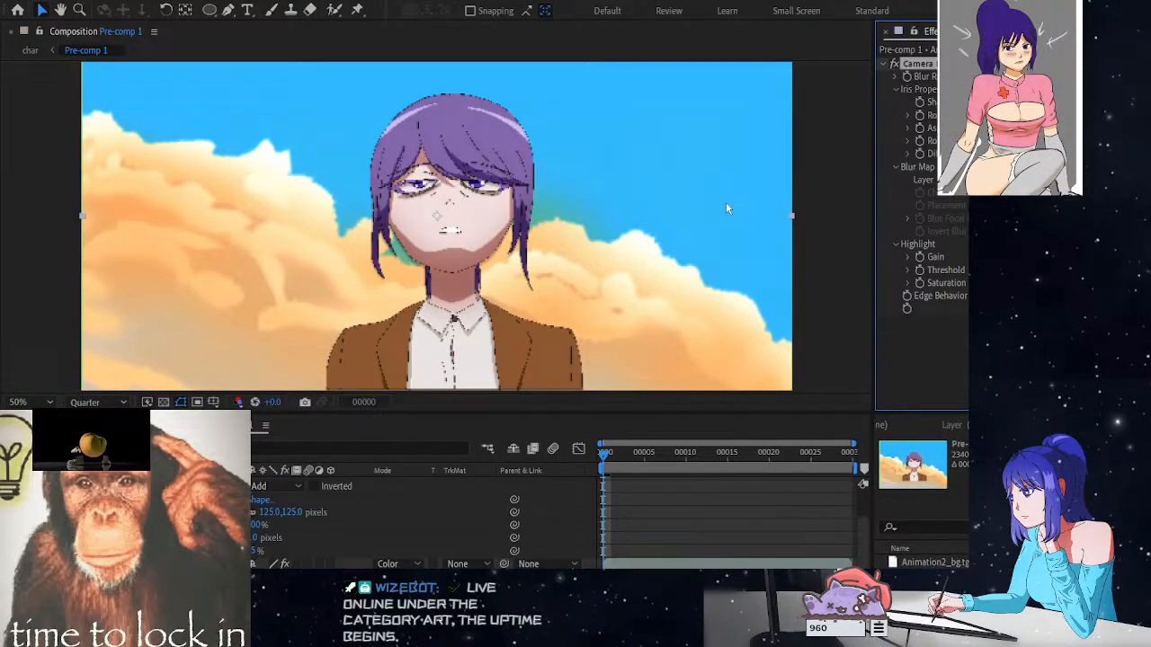
scroll(726, 208, "up", 1)
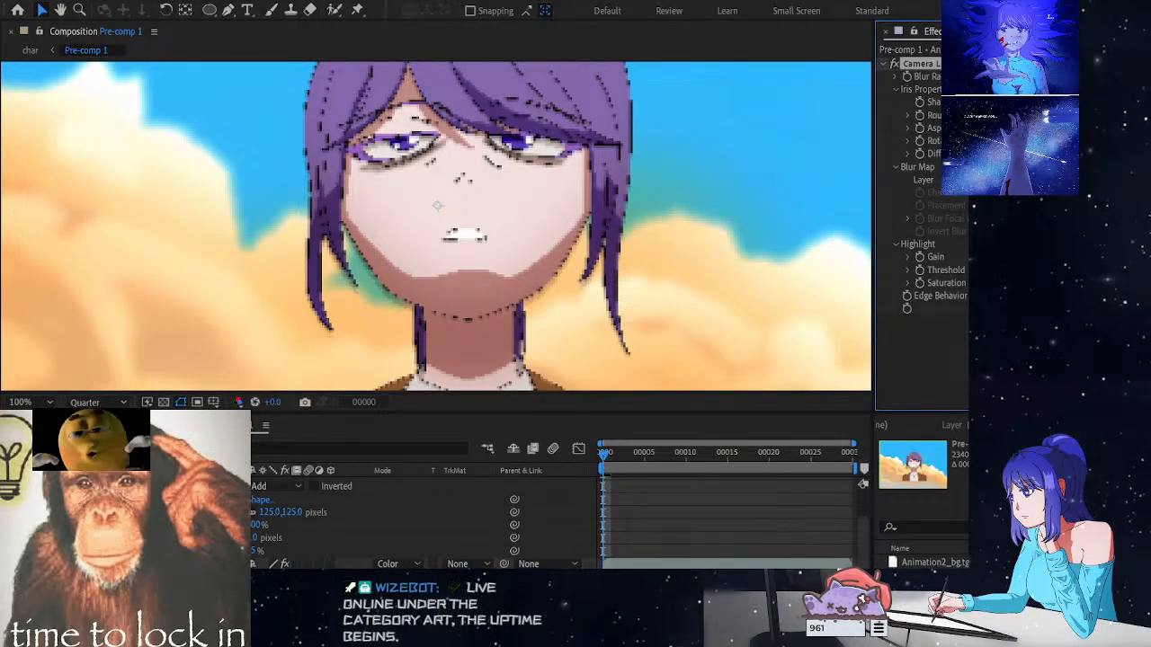
scroll(807, 155, "down", 2)
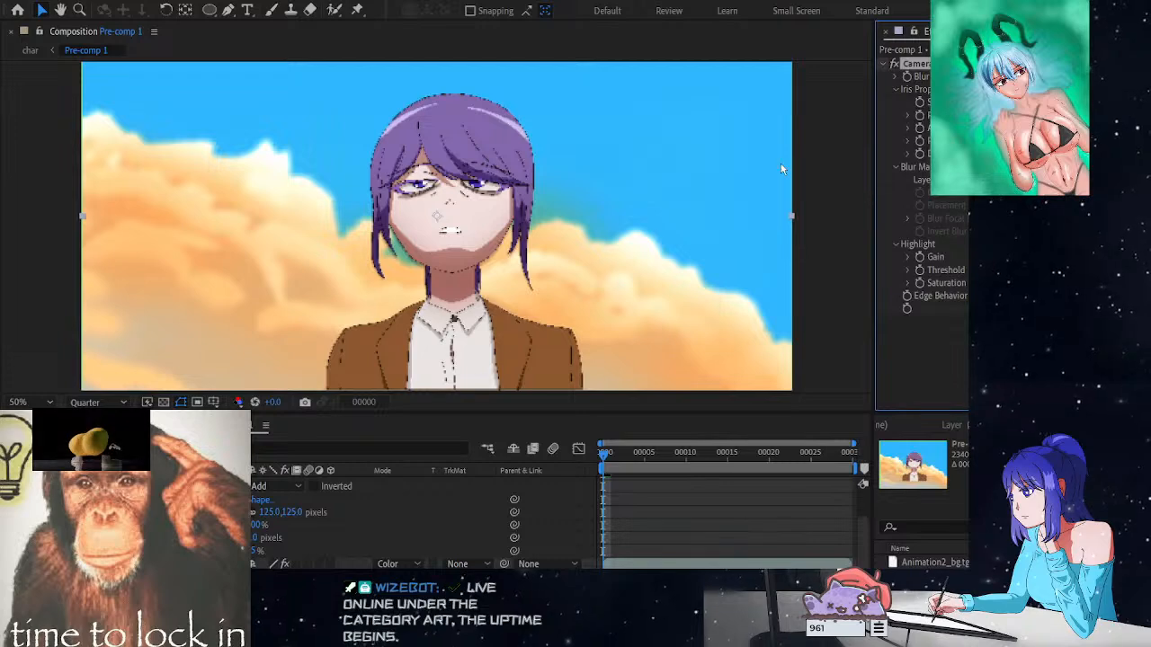
scroll(764, 178, "up", 2)
scroll(633, 206, "down", 2)
scroll(642, 216, "up", 2)
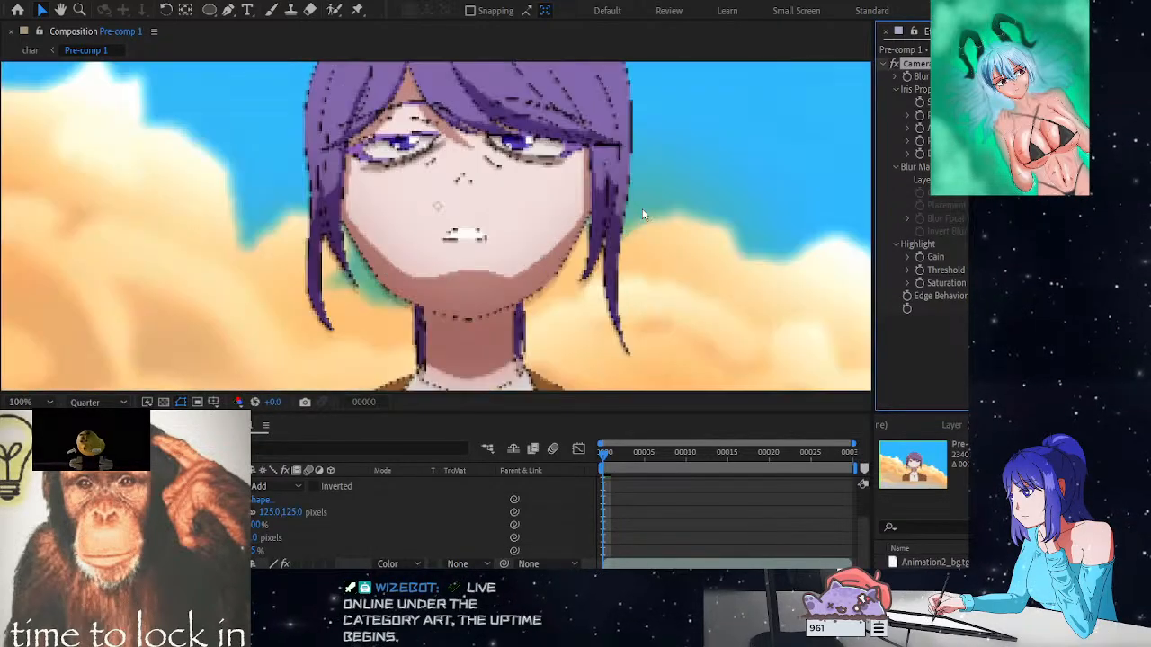
scroll(642, 215, "down", 1)
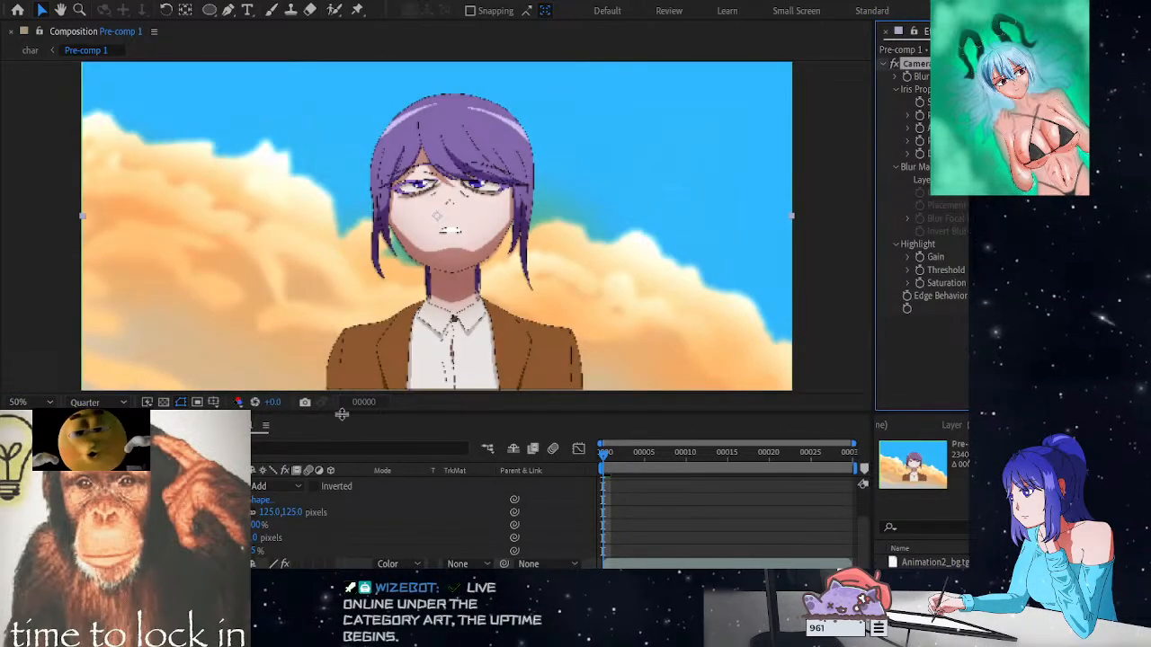
Select the chin shadow layer and collapse its mask properties so the layer stack is compact
left_click(171, 486)
scroll(666, 231, "up", 2)
scroll(661, 234, "down", 2)
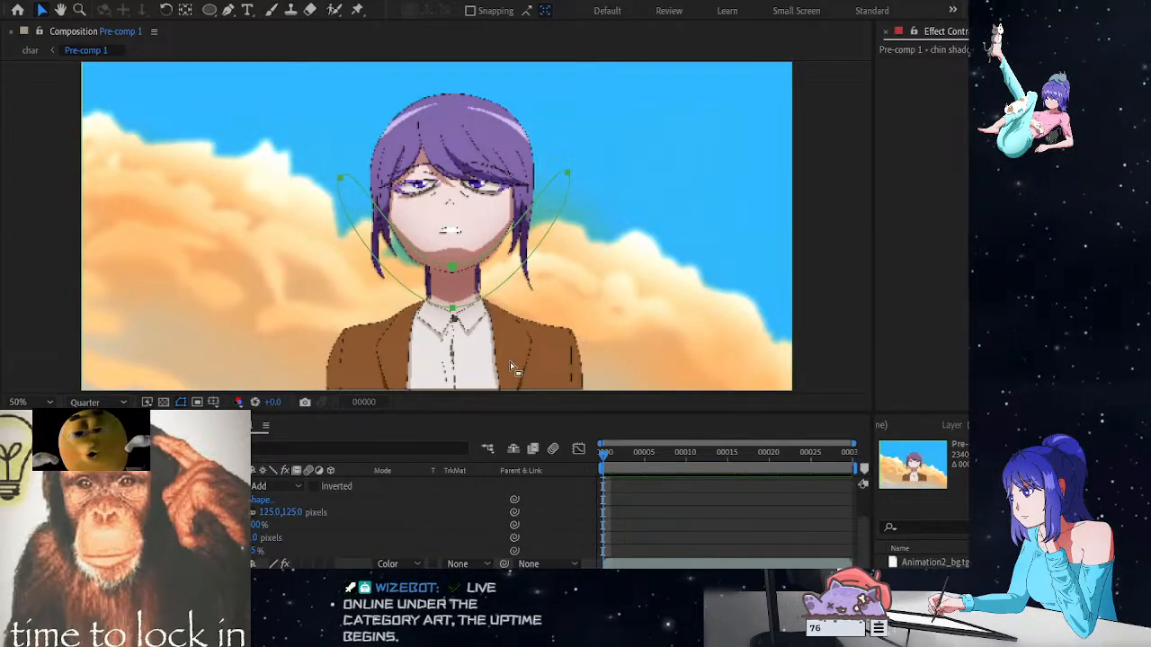
key("comma")
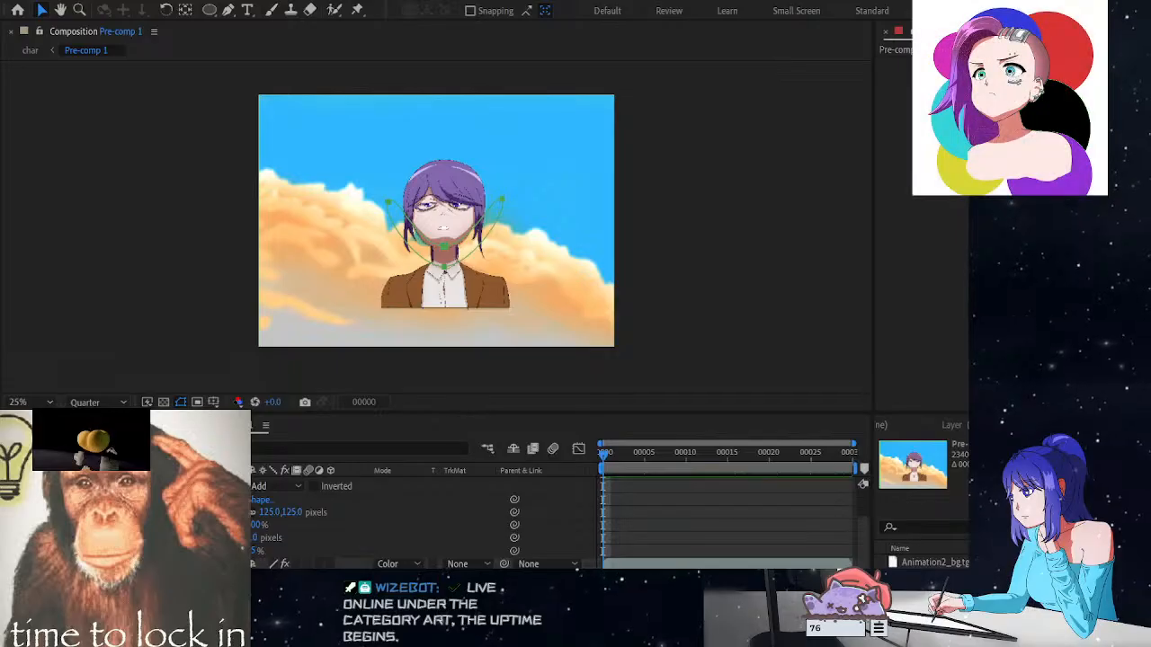
scroll(553, 517, "up", 1)
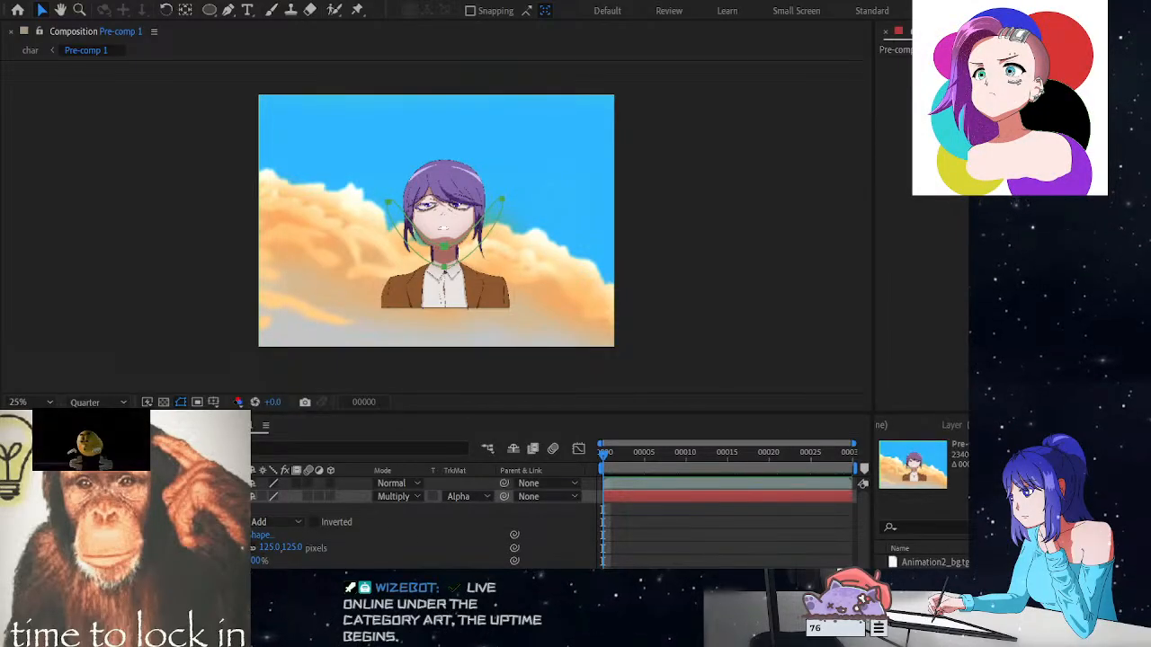
left_click(72, 484)
left_click(72, 483)
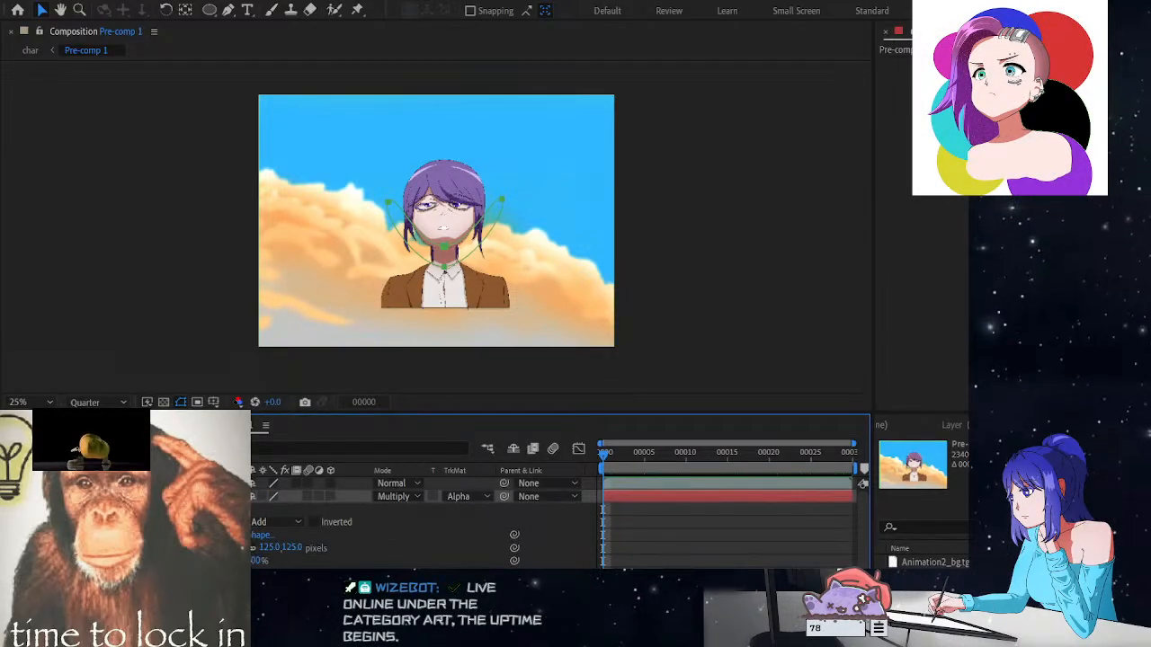
left_click(72, 496)
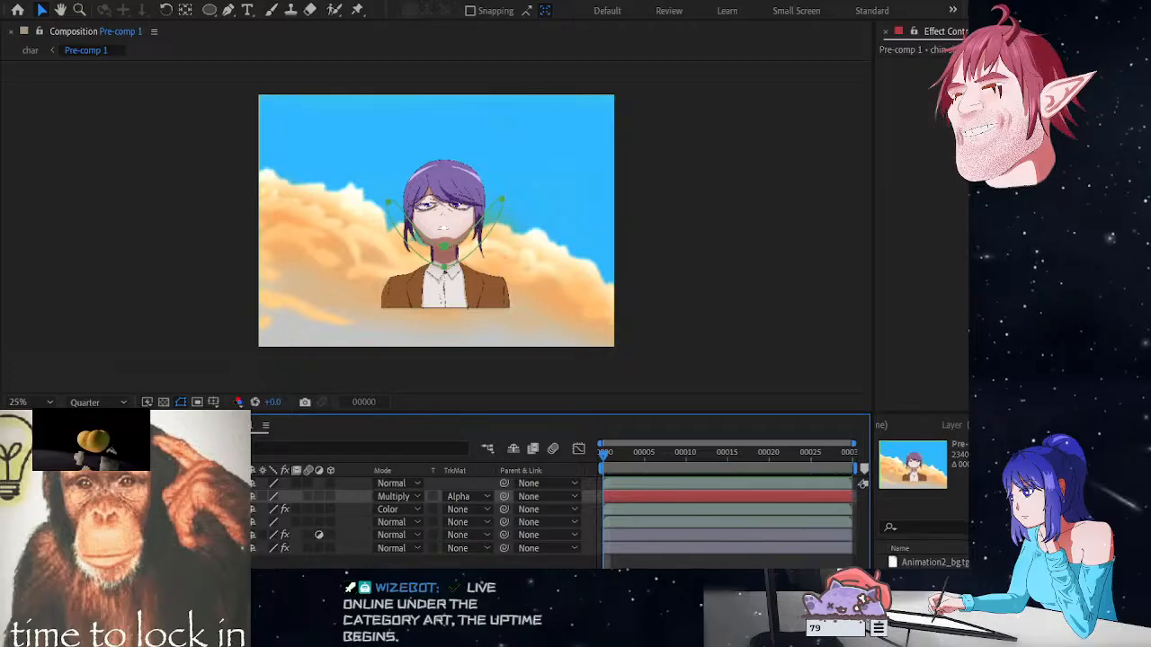
Add a null object directly above the topmost character layer in Pre-comp 1
left_click(72, 483)
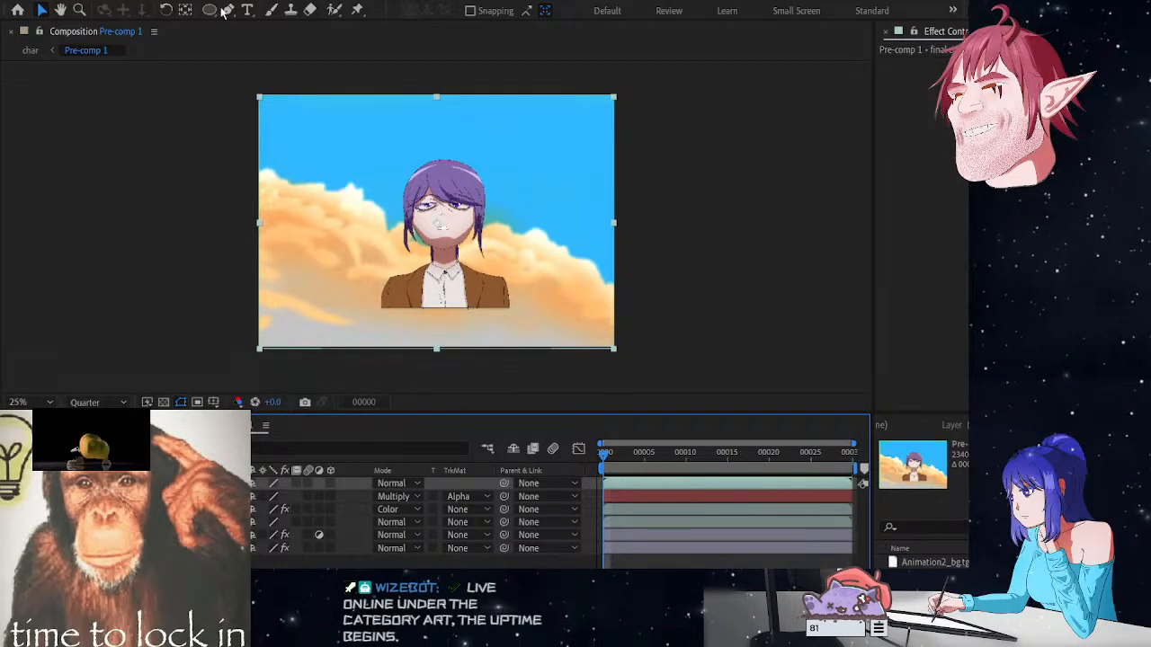
key("ctrl+alt+shift+y")
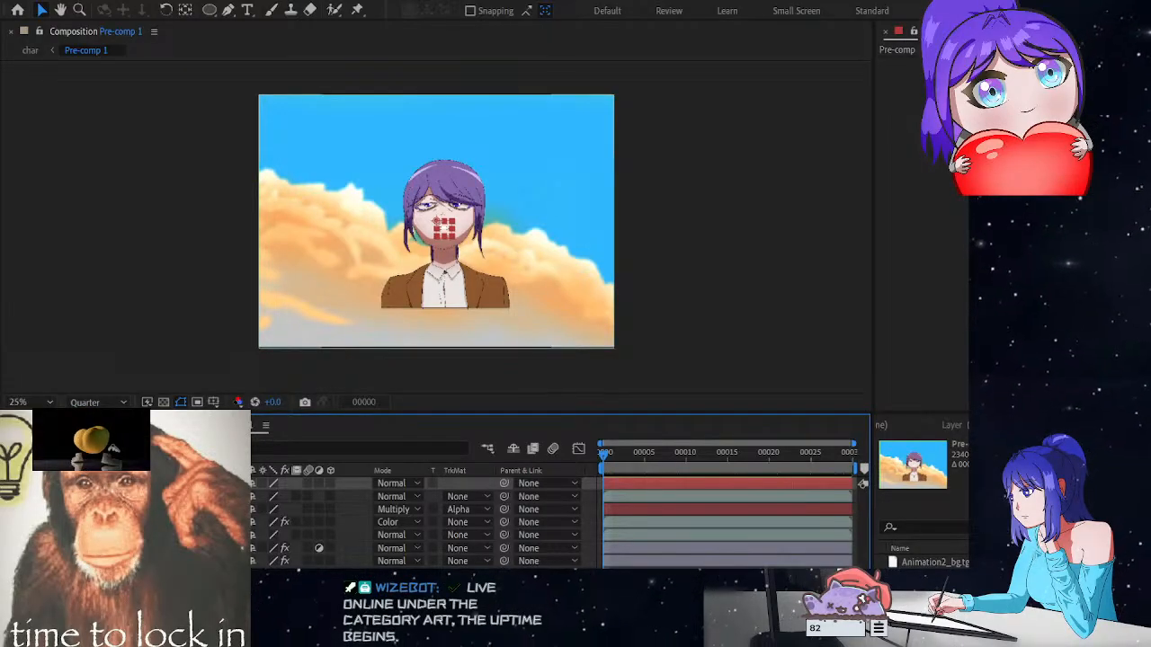
left_click(179, 535)
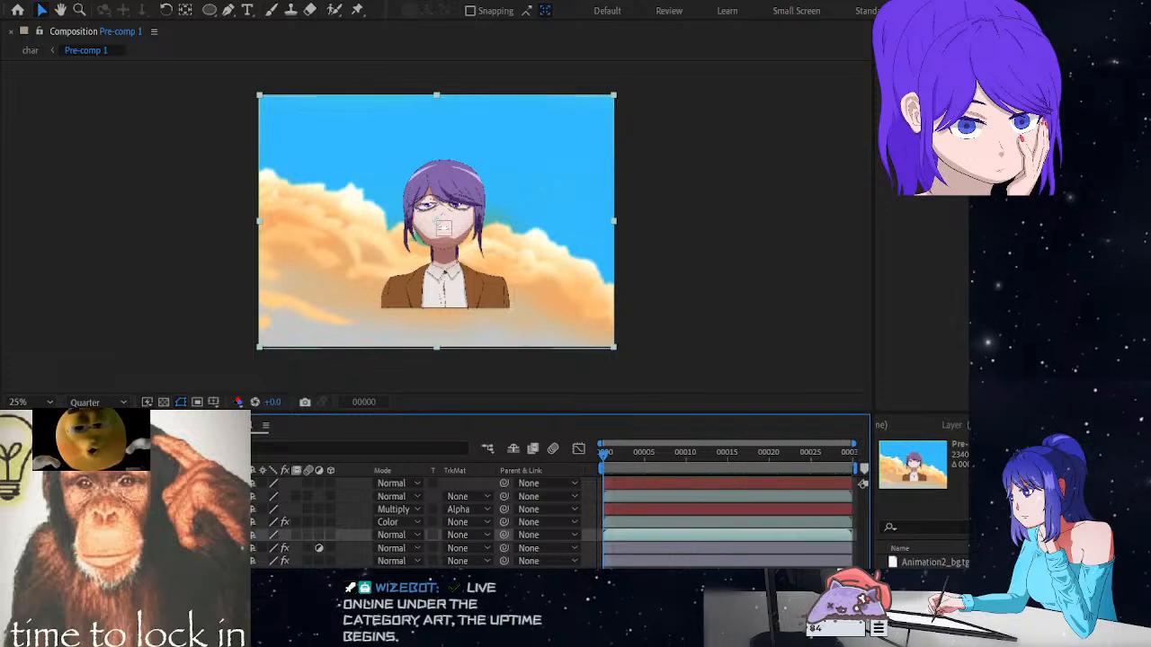
Parent the three final cjar character layers and the chin shadow layer to Null 1
left_click(180, 484, "shift")
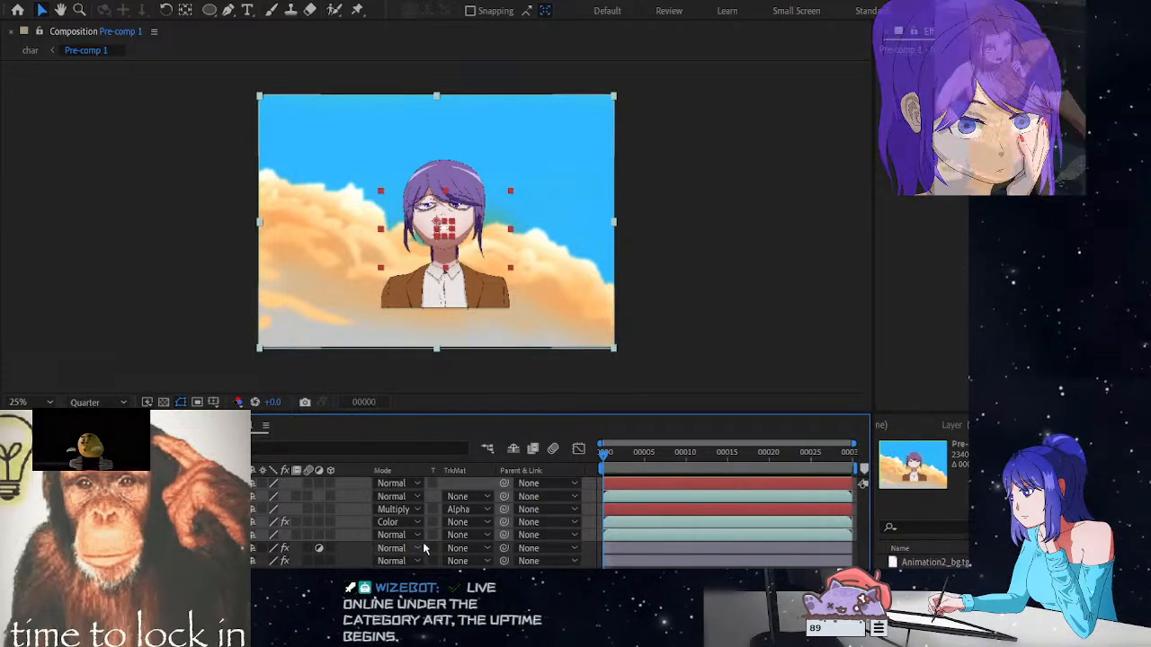
left_click(99, 306)
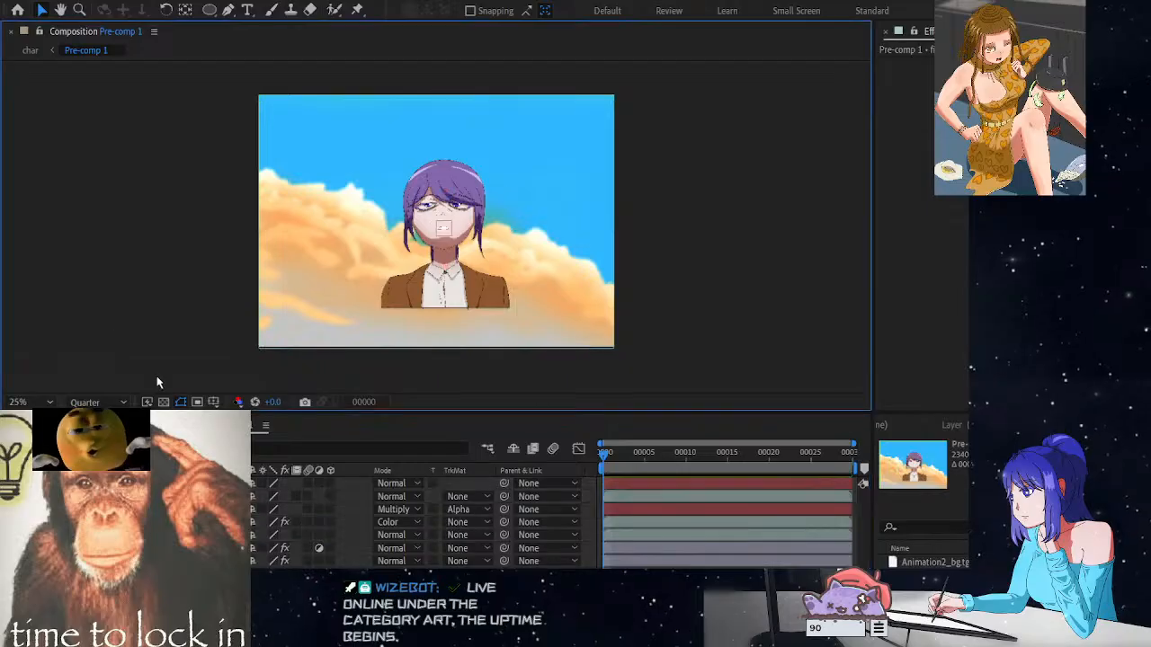
left_click(180, 535)
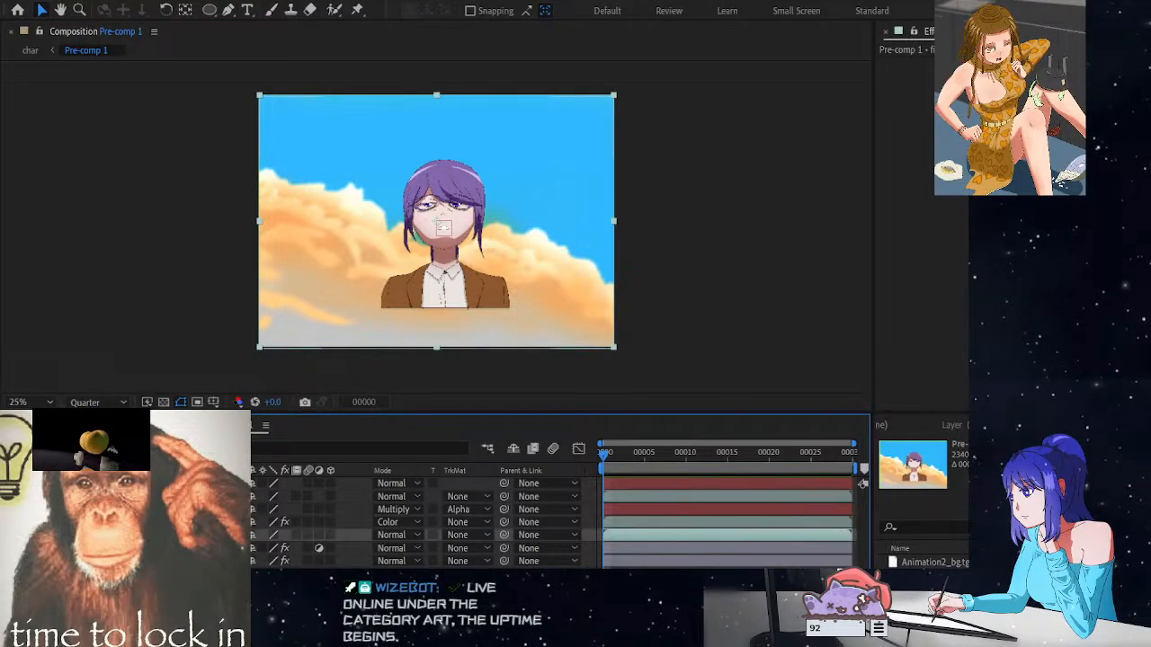
left_click(180, 496, "shift")
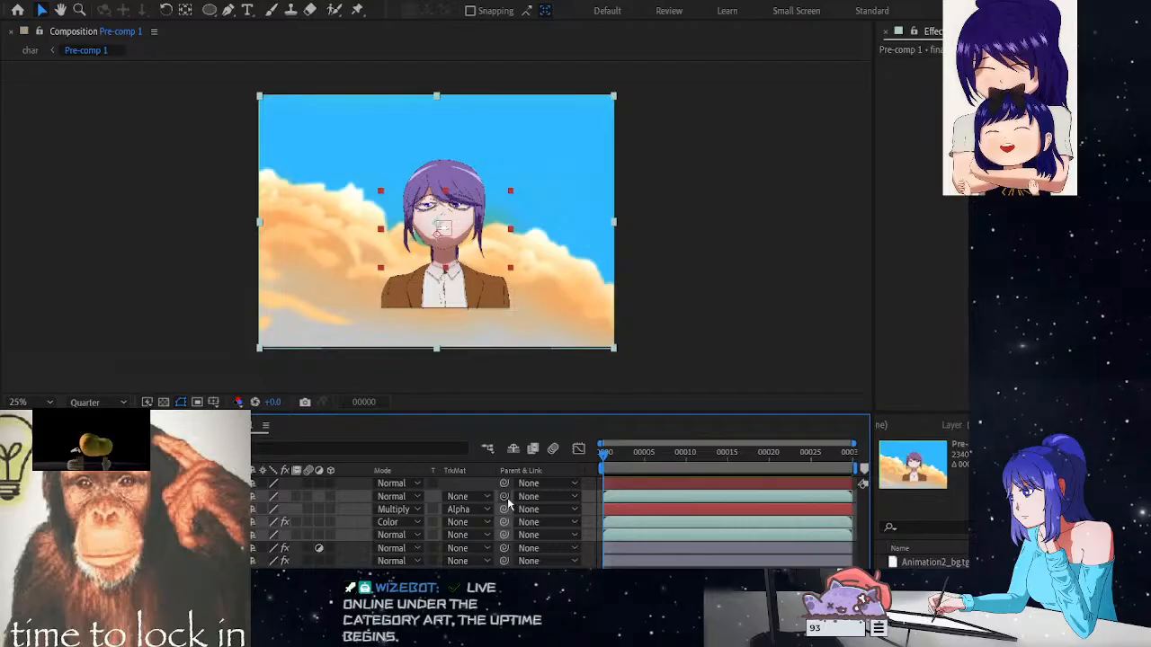
left_click_drag(505, 502, 540, 483)
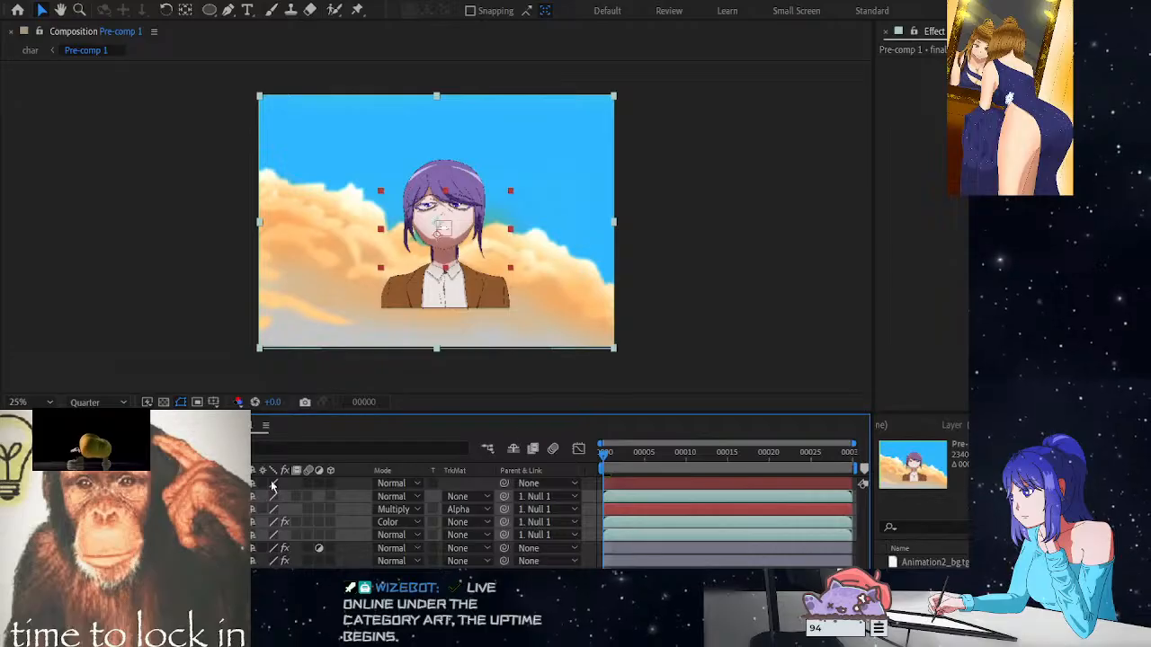
Keyframe Null 1's scale at 100% on frame 0 and 110% on frame 29, checking the growth across the timeline
left_click(56, 484)
left_click(56, 484)
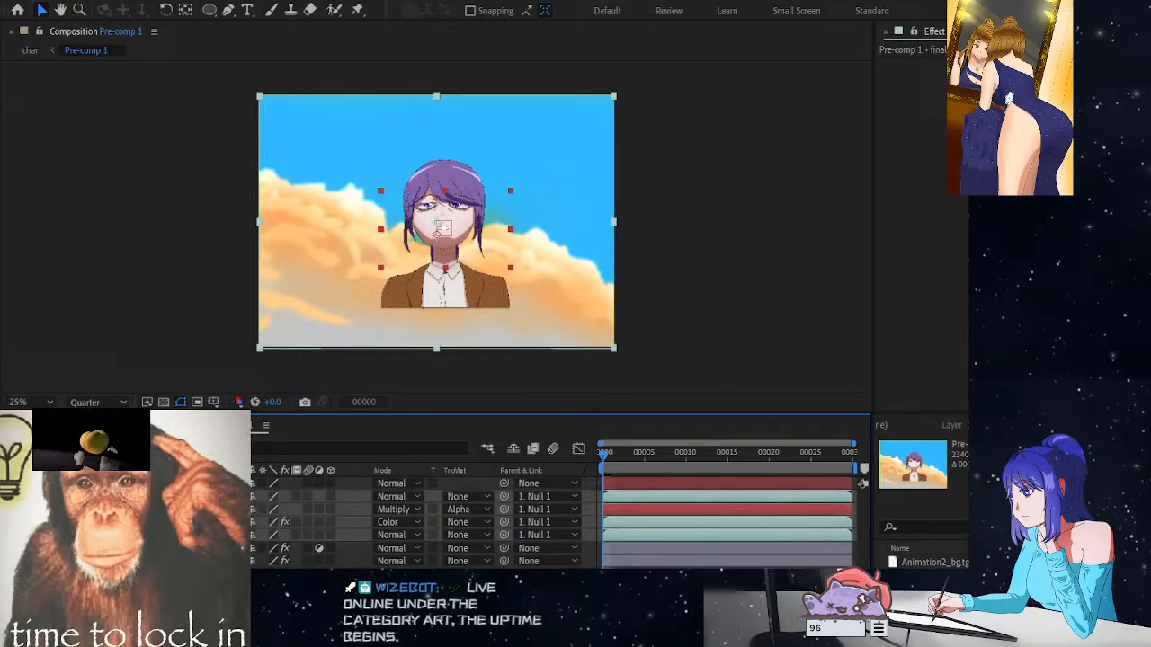
key("ctrl+shift+a")
left_click(135, 483)
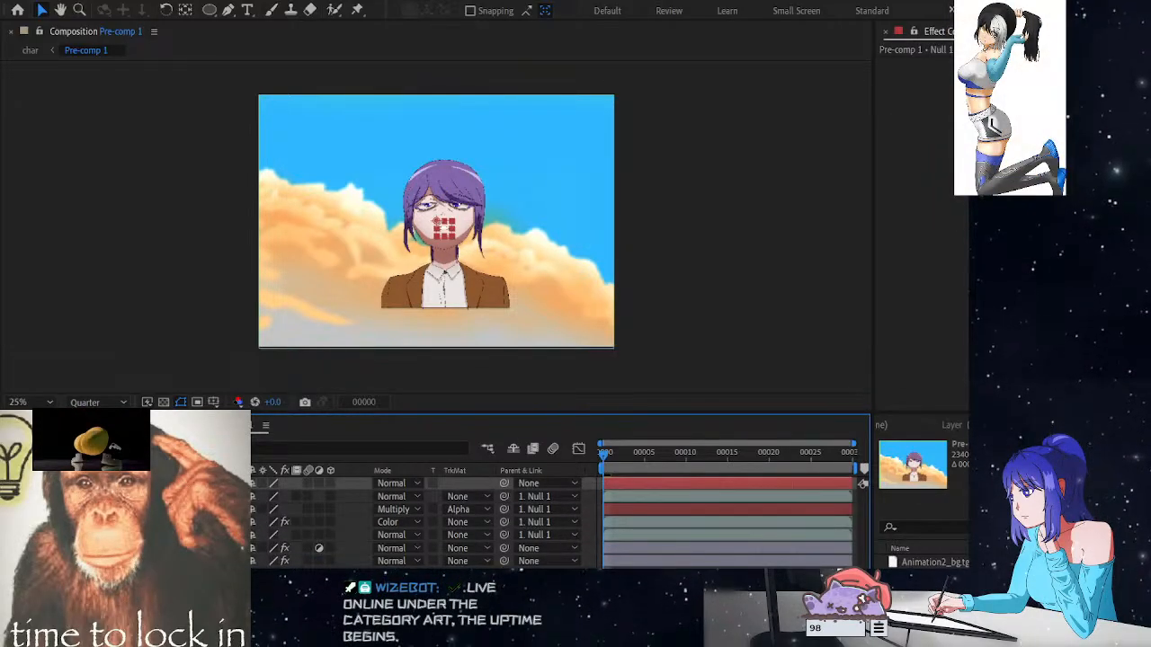
key("s")
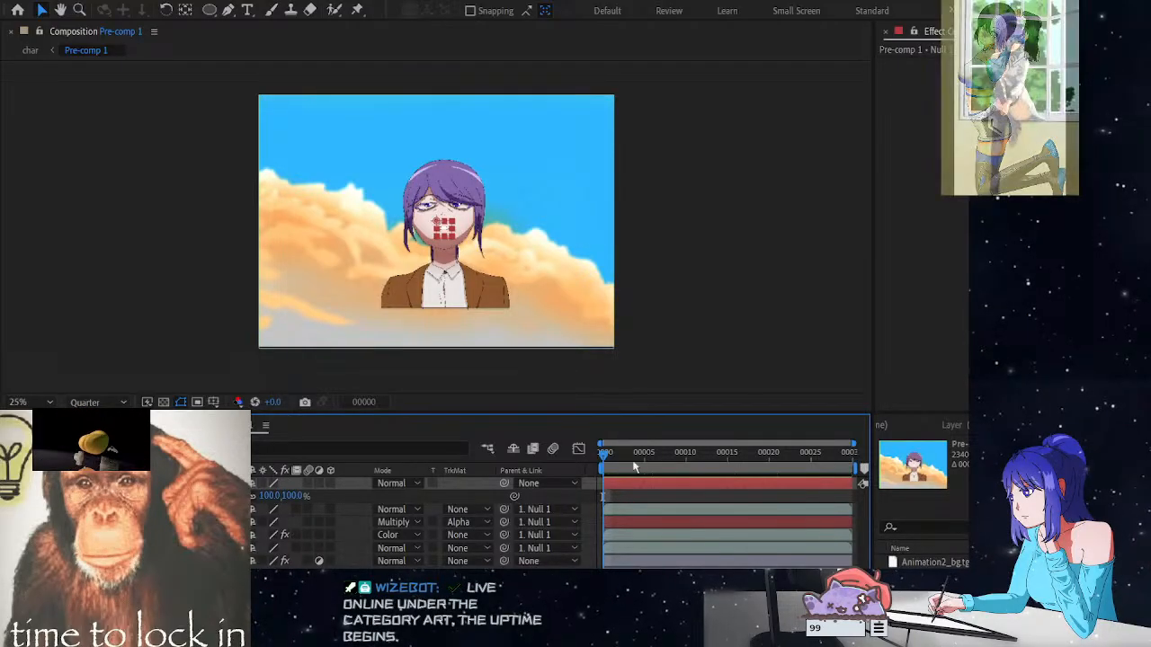
key("alt+shift+s")
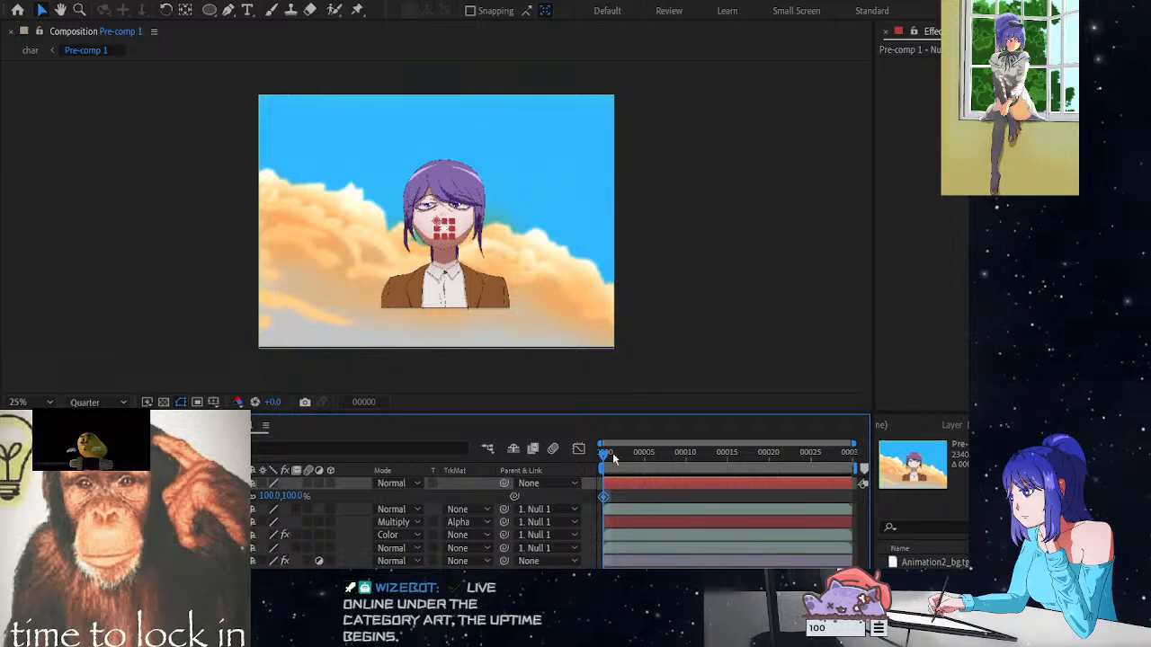
left_click_drag(631, 457, 875, 463)
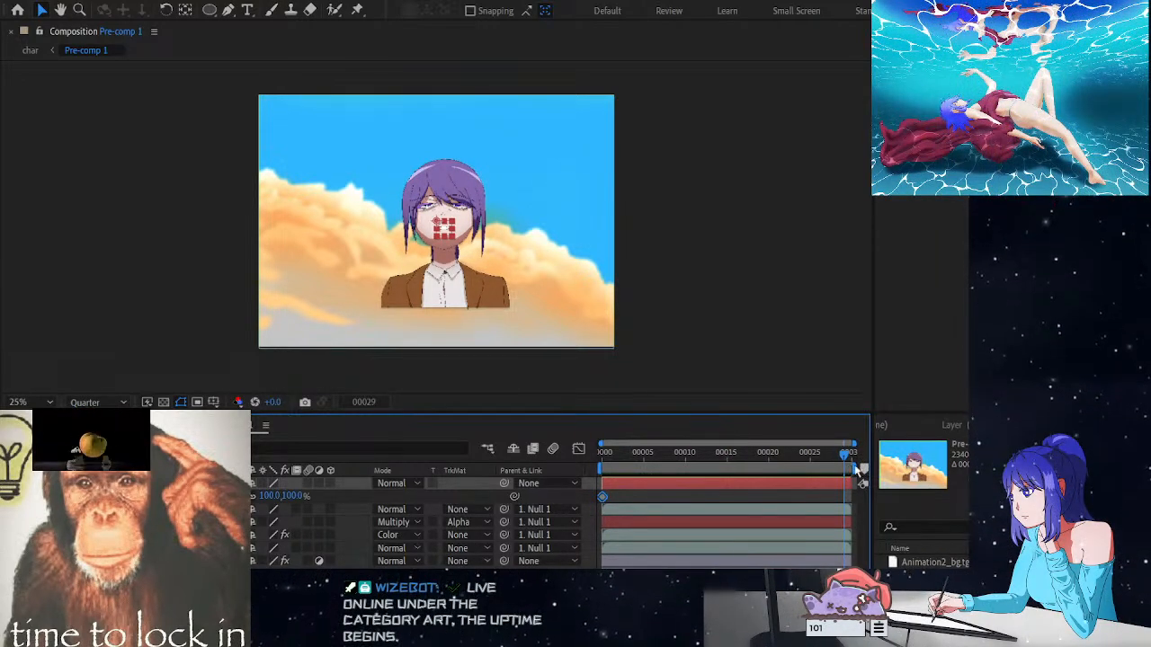
left_click_drag(284, 495, 298, 496)
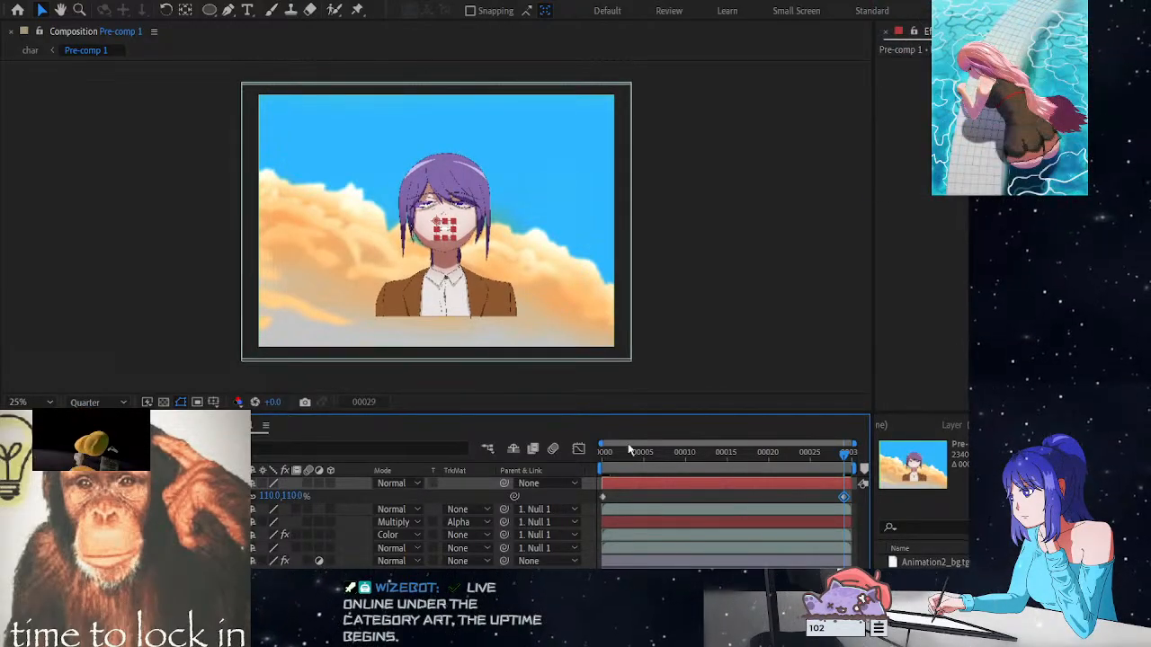
left_click_drag(645, 455, 847, 483)
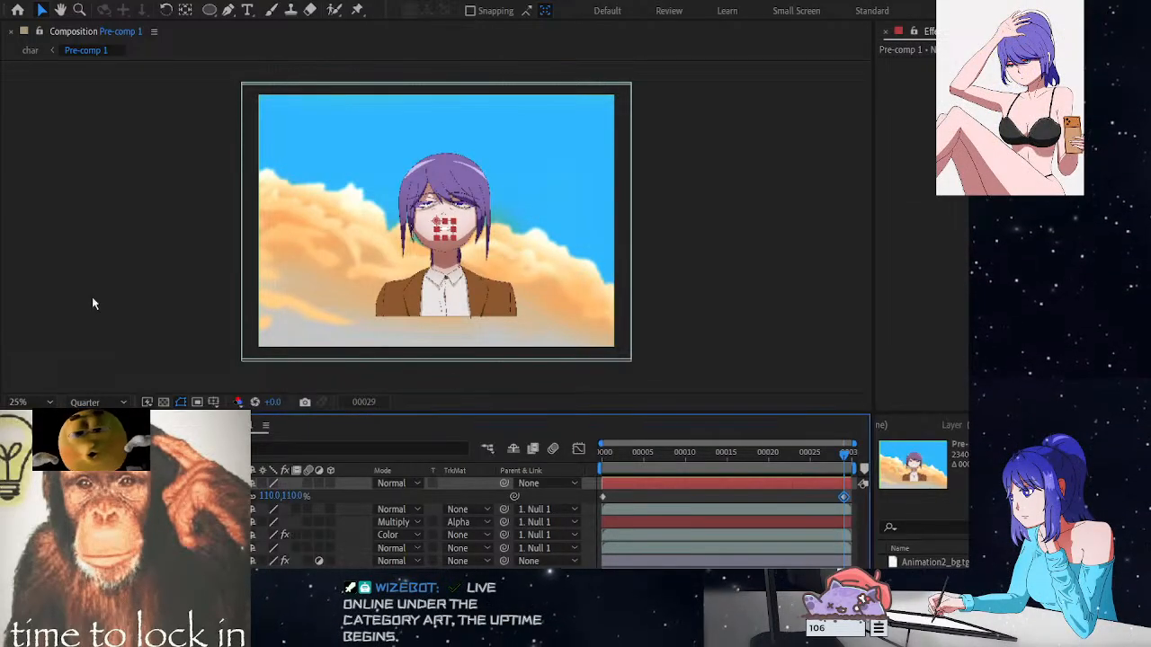
left_click(749, 326)
left_click(430, 485)
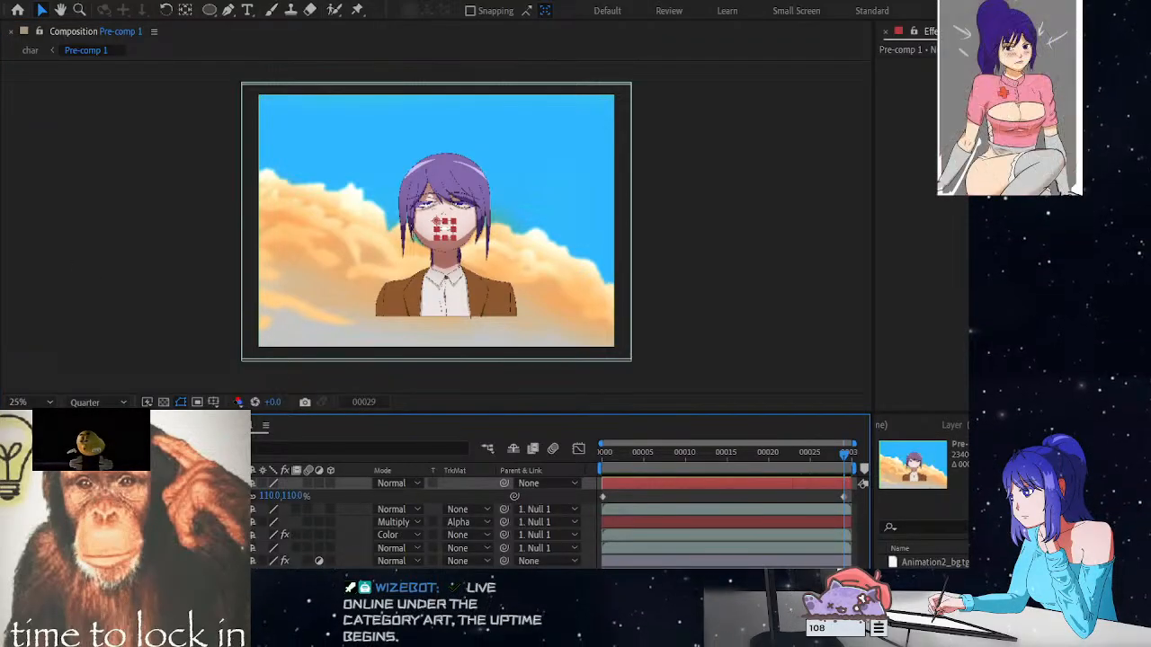
key("alt+Tab")
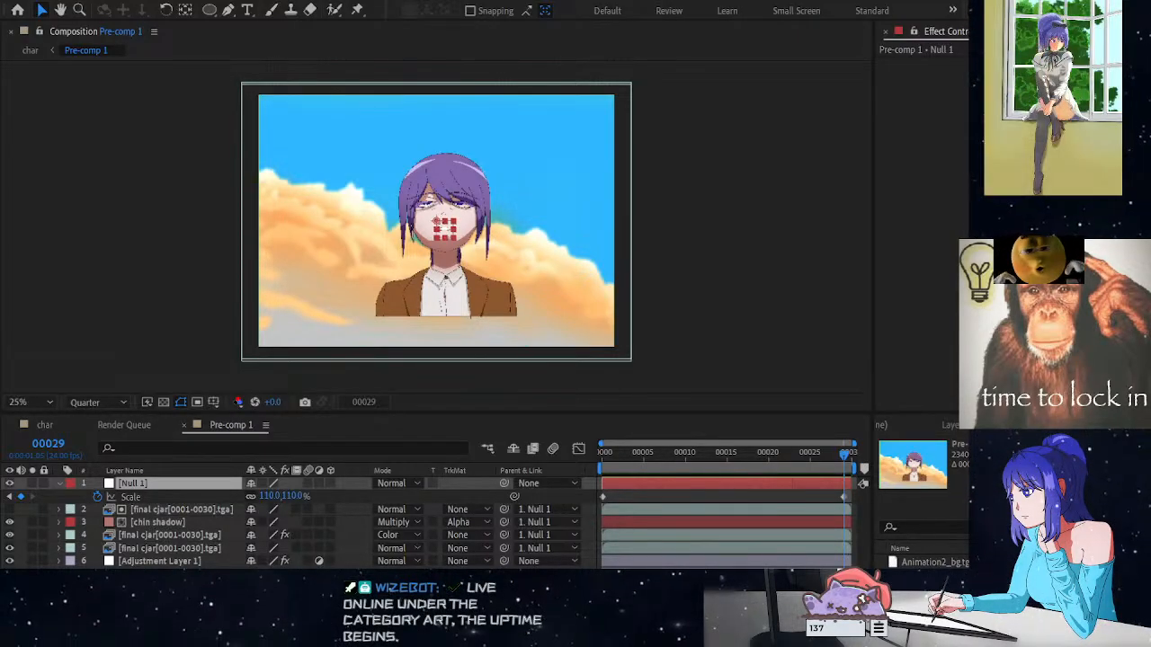
left_click(768, 267)
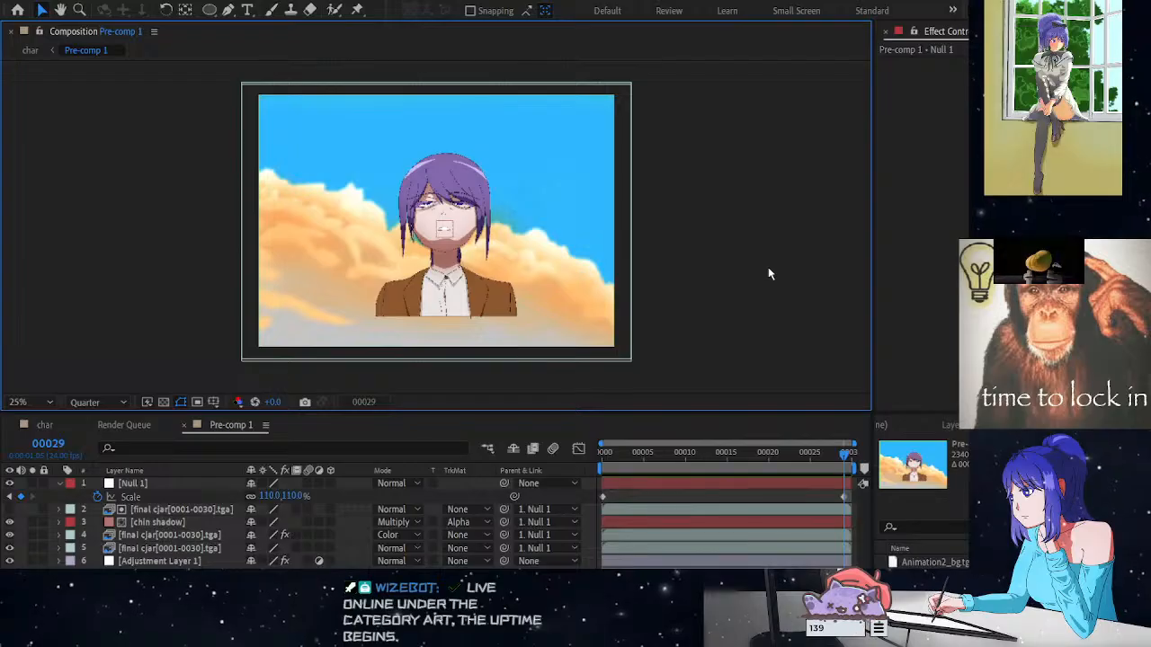
left_click(180, 483)
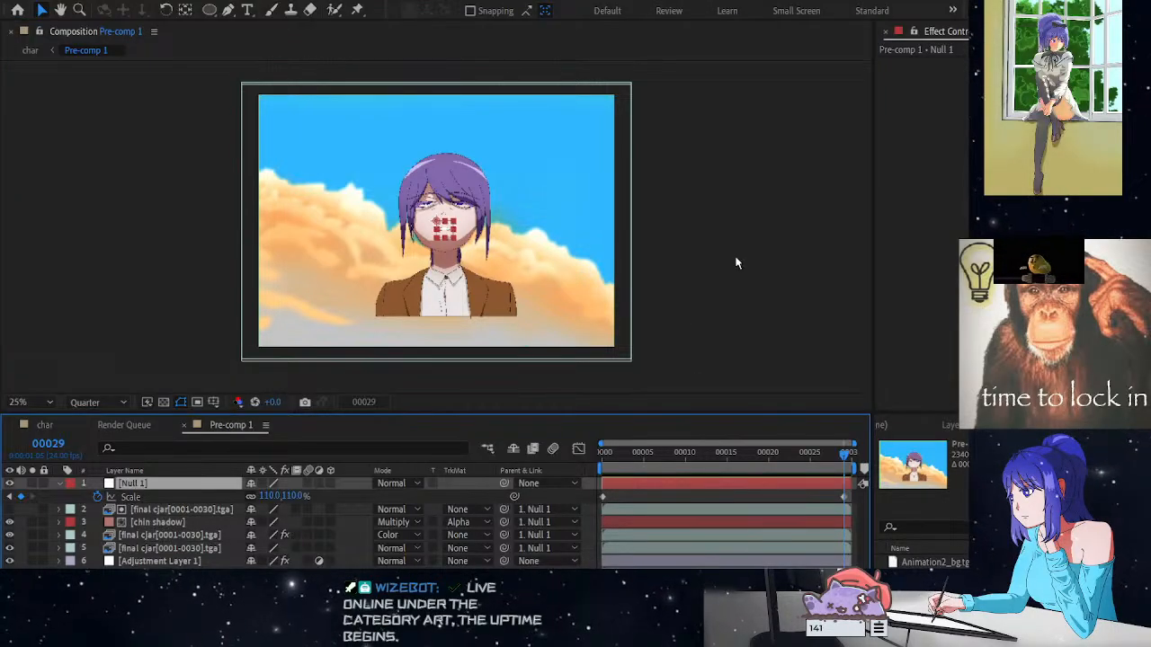
left_click(735, 260)
left_click(206, 510)
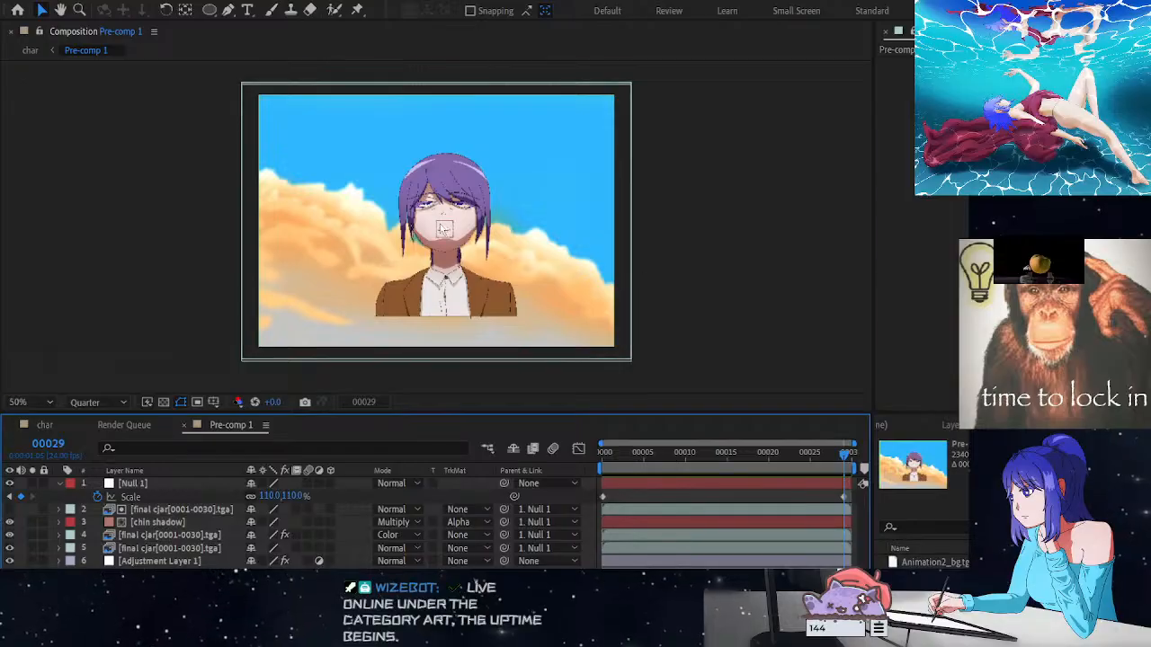
Examine the character's face and chin shadow close up while previewing the null's scale animation
scroll(444, 230, "up", 4)
scroll(521, 238, "up", 1)
scroll(534, 239, "down", 1)
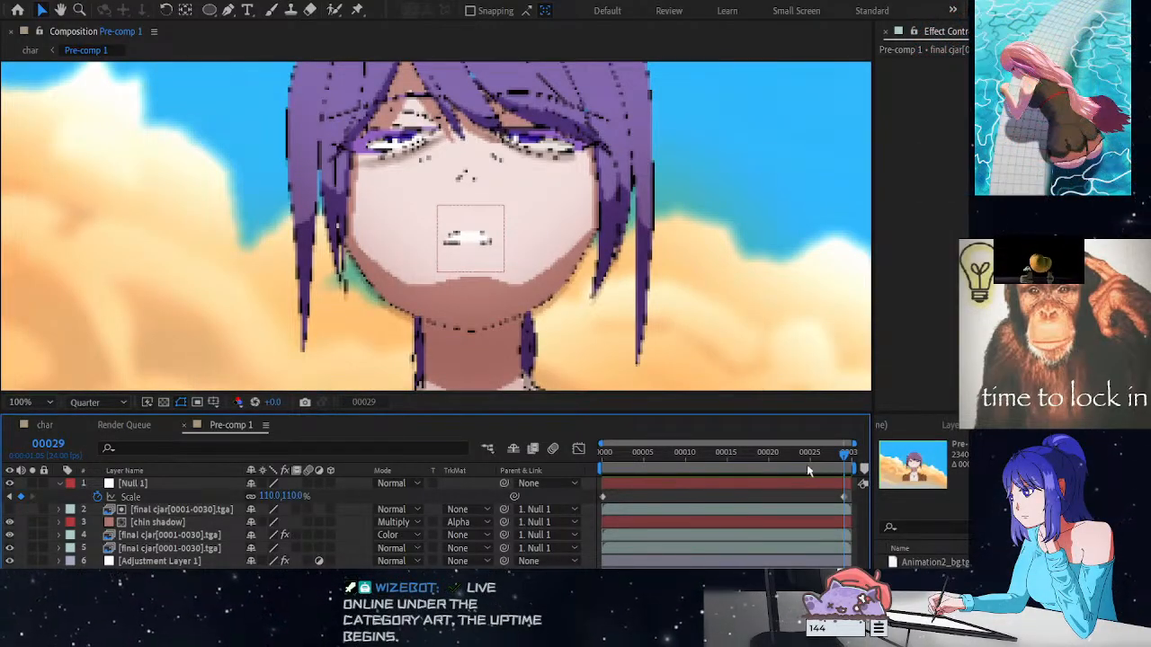
key("space")
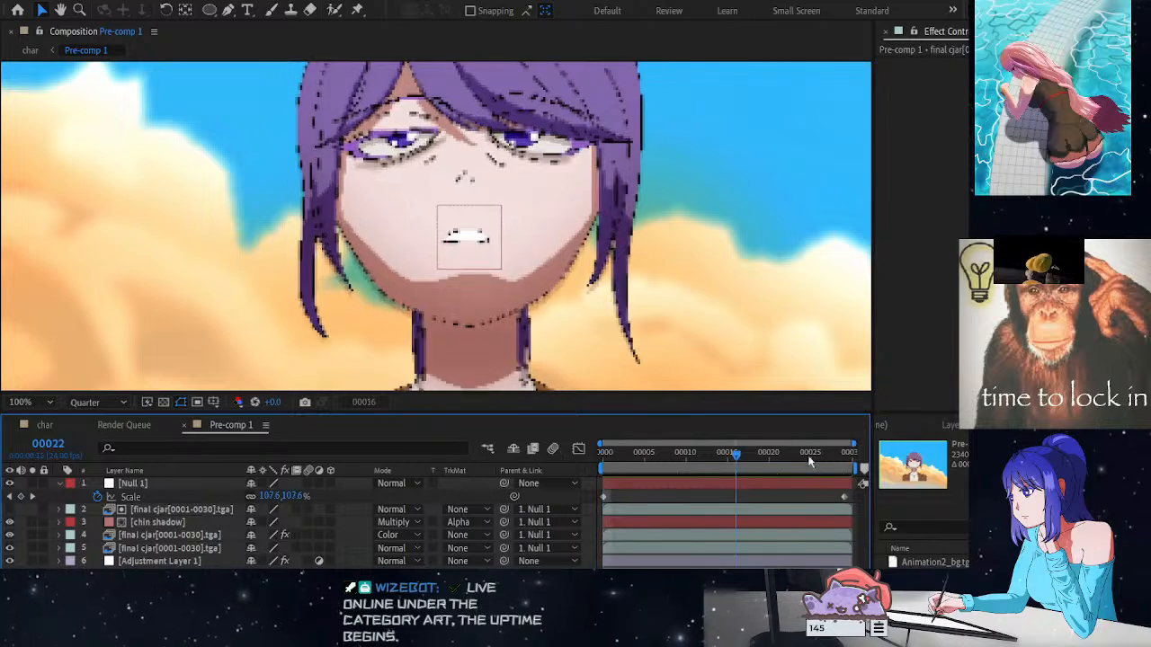
key("space")
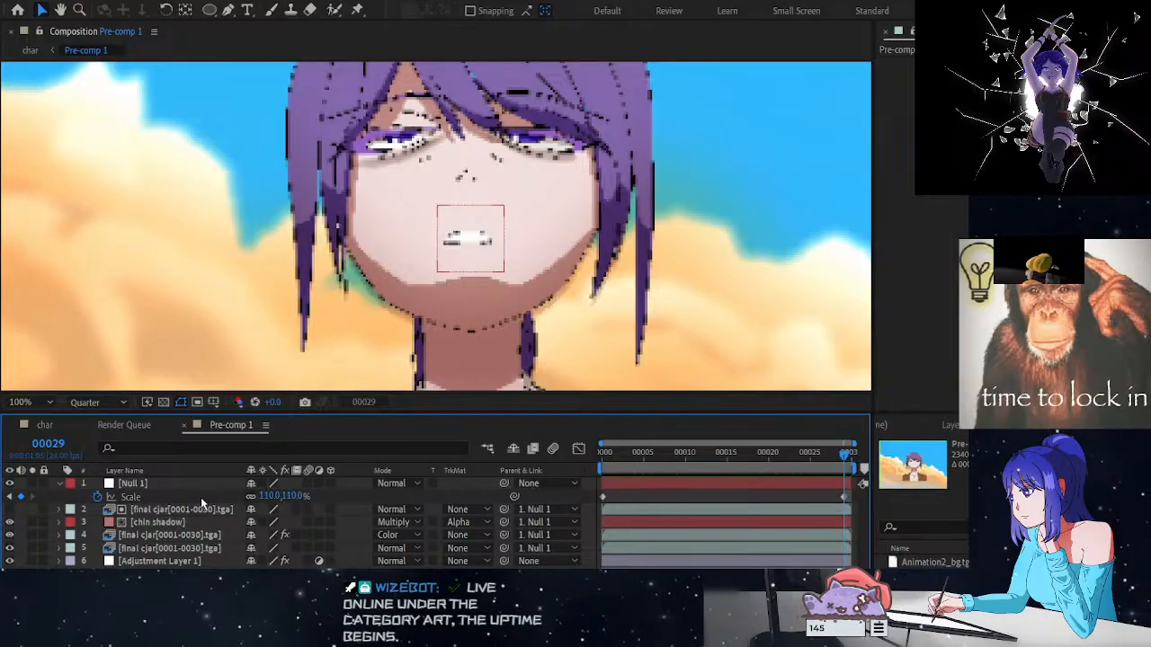
Compare the character with the topmost matte layer shown and hidden, on frame 29 and on frame 0
left_click(11, 510)
left_click(11, 510)
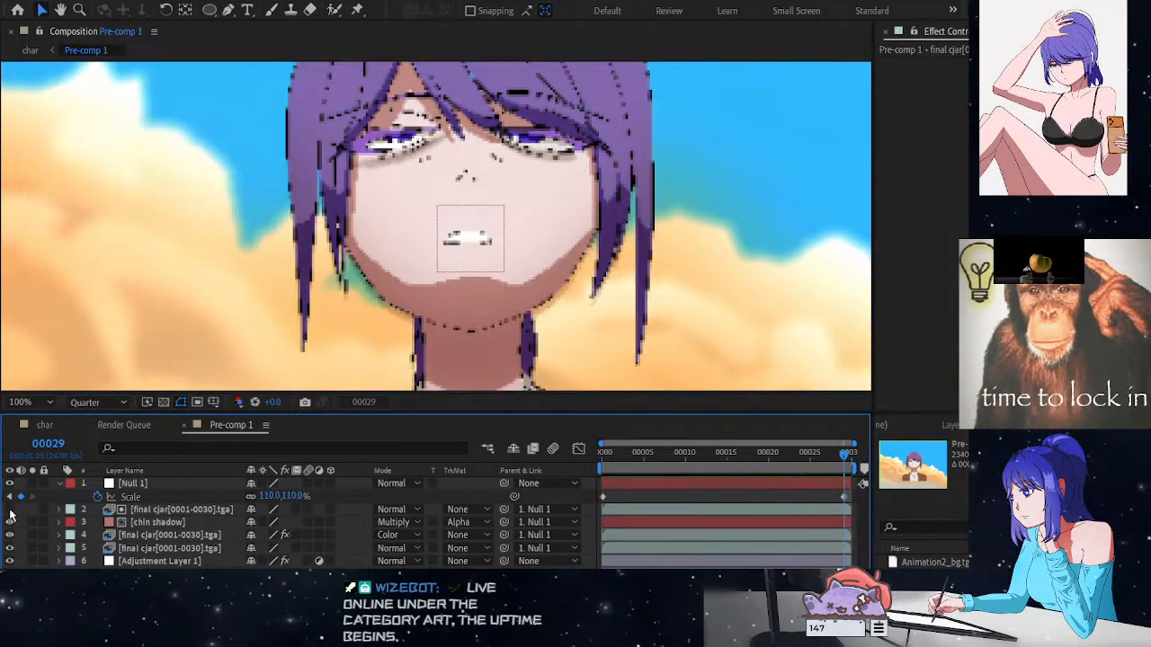
left_click(10, 509)
left_click(11, 510)
left_click(11, 510)
left_click(10, 510)
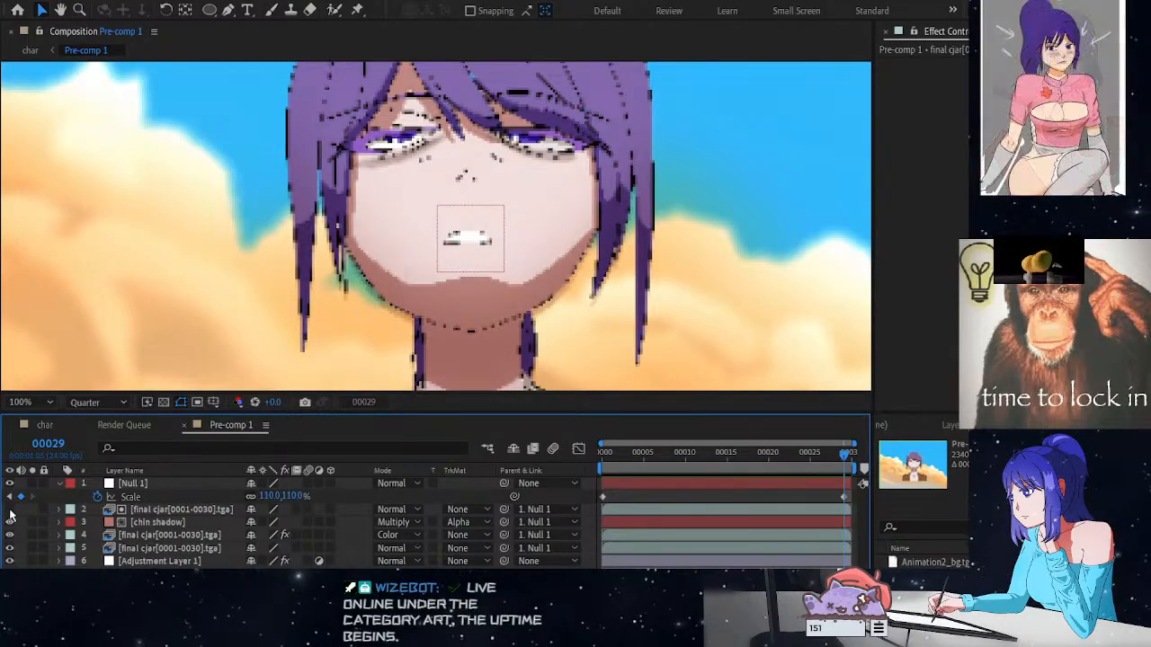
left_click(11, 510)
left_click_drag(630, 455, 584, 456)
scroll(562, 324, "down", 2)
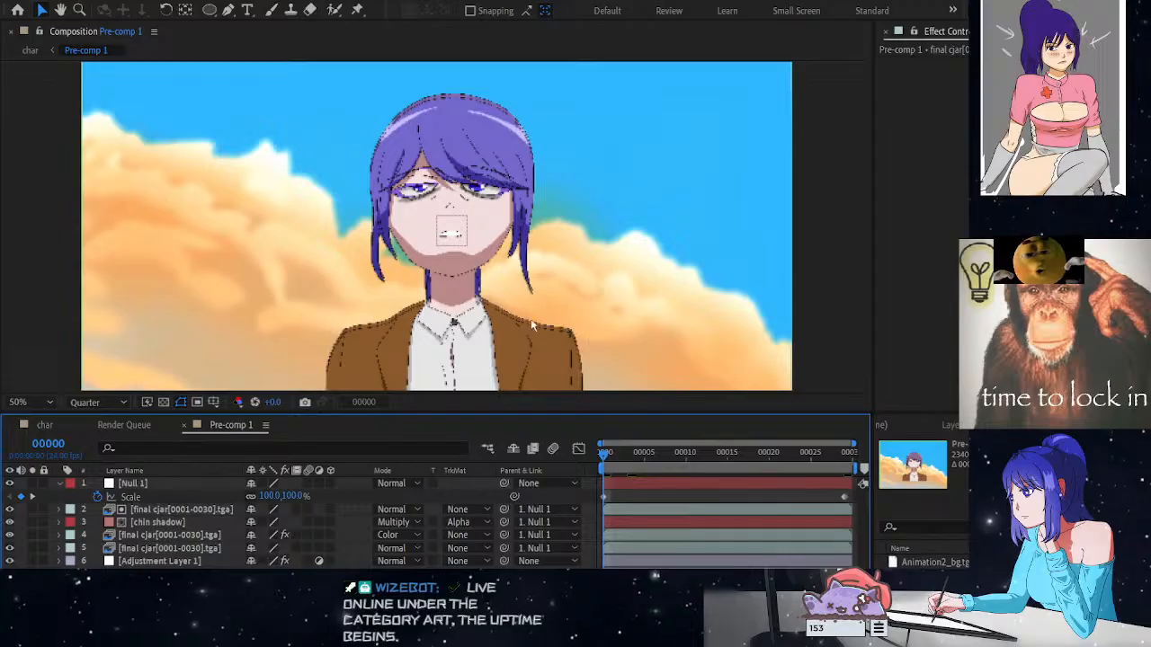
left_click(10, 509)
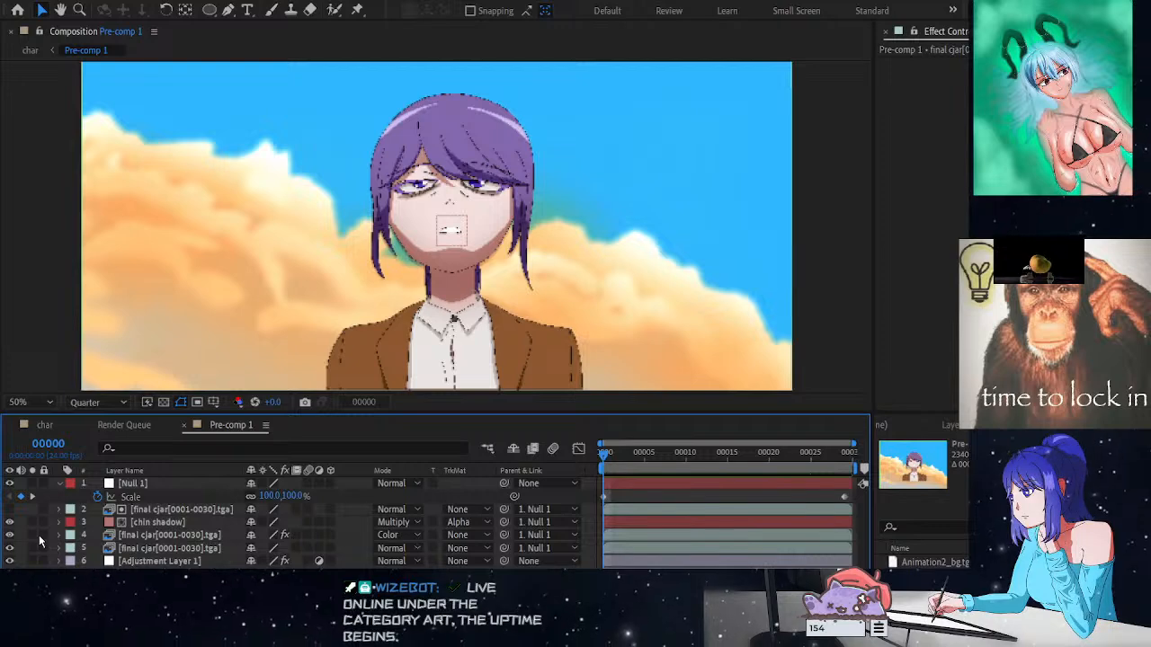
Check the chin shadow's track matte and toggle the lower layers and Null 1 to examine what each contributes
left_click(485, 522)
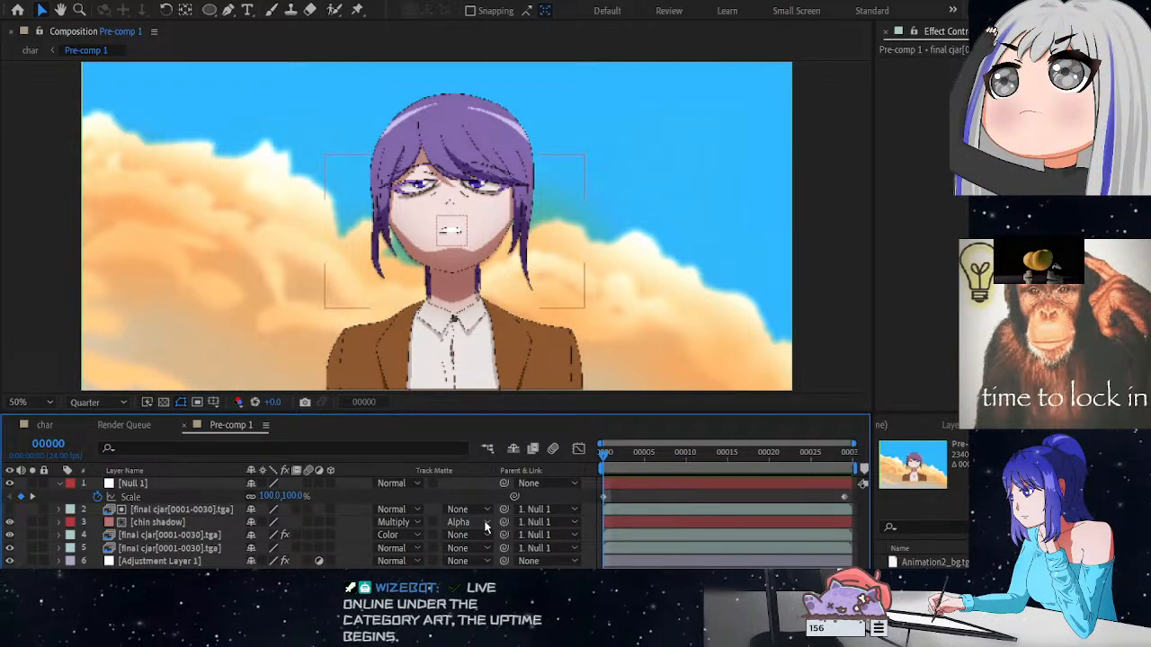
left_click(448, 500)
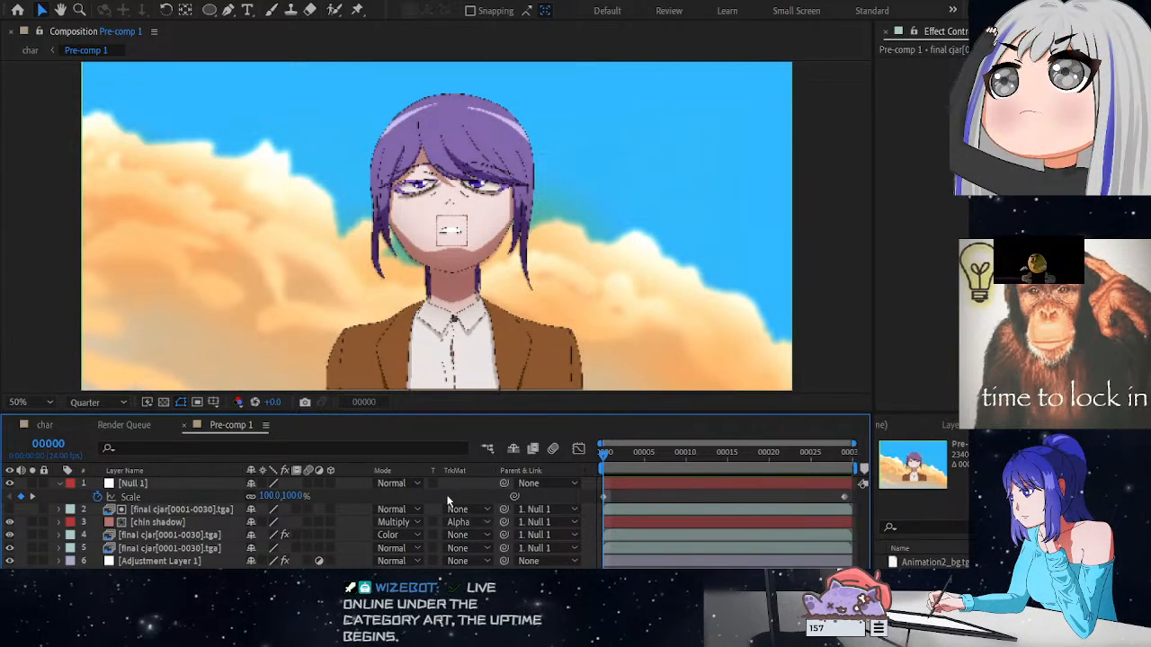
left_click(144, 536)
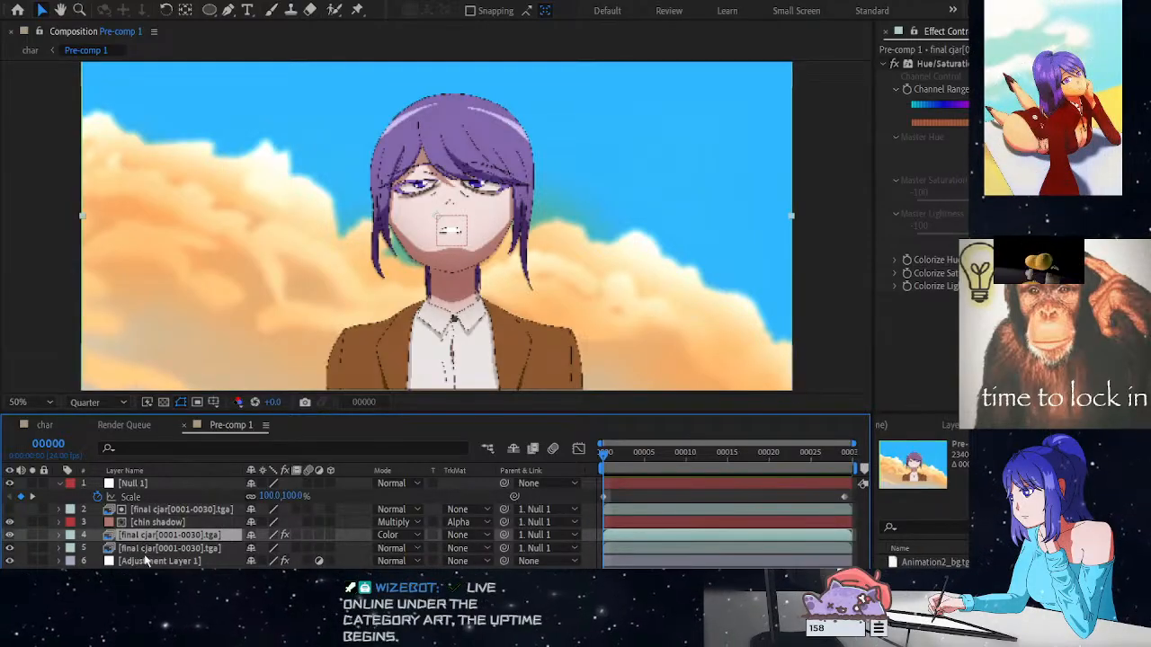
left_click(10, 548)
left_click(10, 548)
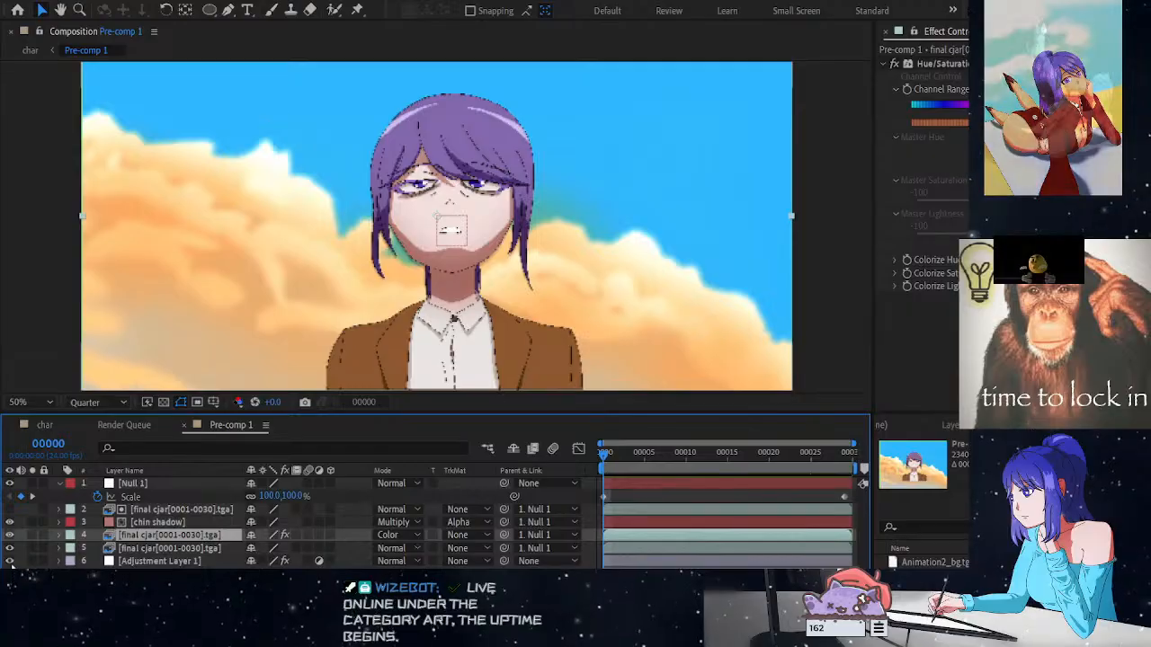
left_click(10, 561)
left_click(10, 561)
left_click(10, 573)
left_click(10, 574)
left_click(10, 484)
left_click(10, 484)
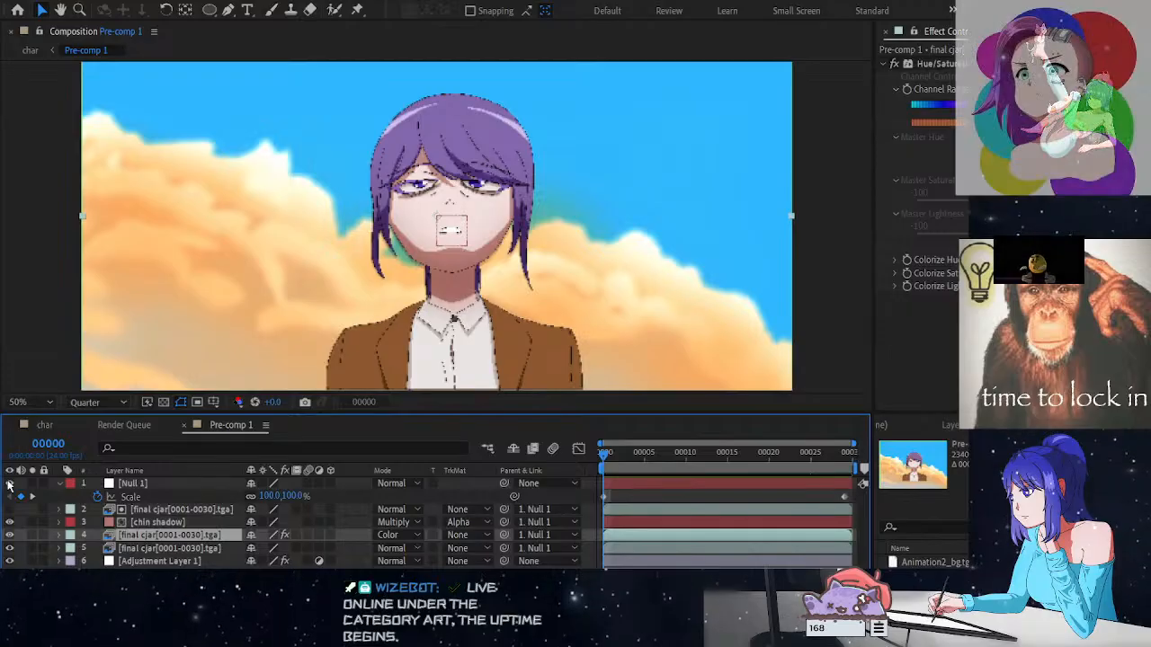
Undo the visibility, scale animation and parenting changes back to before Null 1 was added to Pre-comp 1
left_click(161, 499)
key("ctrl+z")
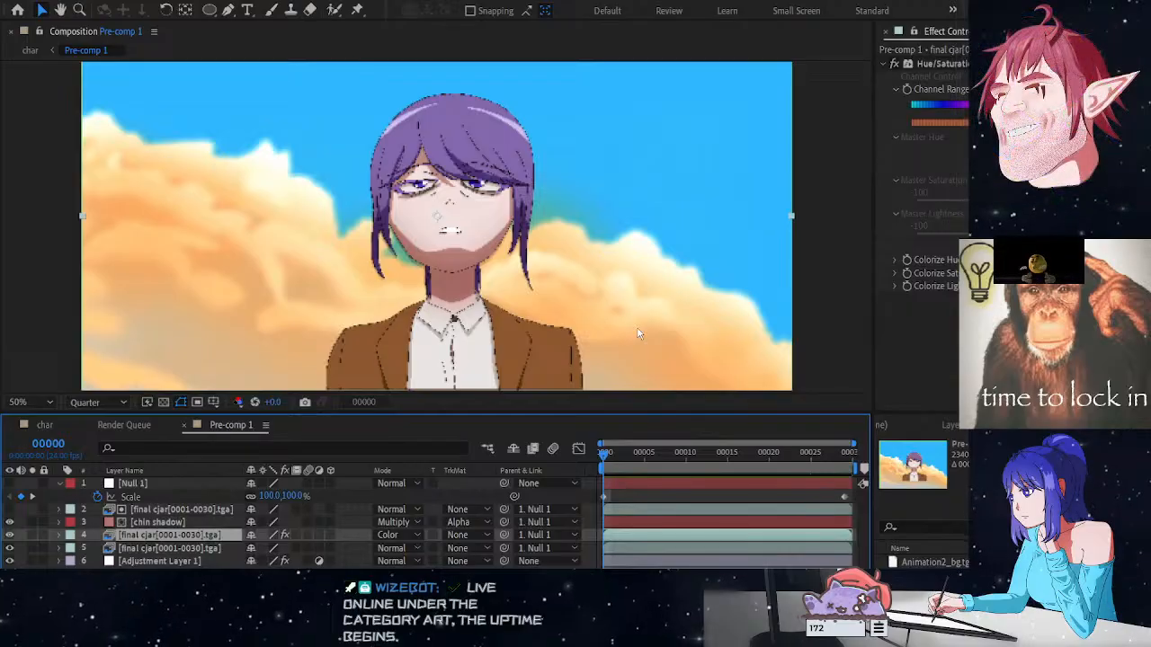
key("ctrl+z")
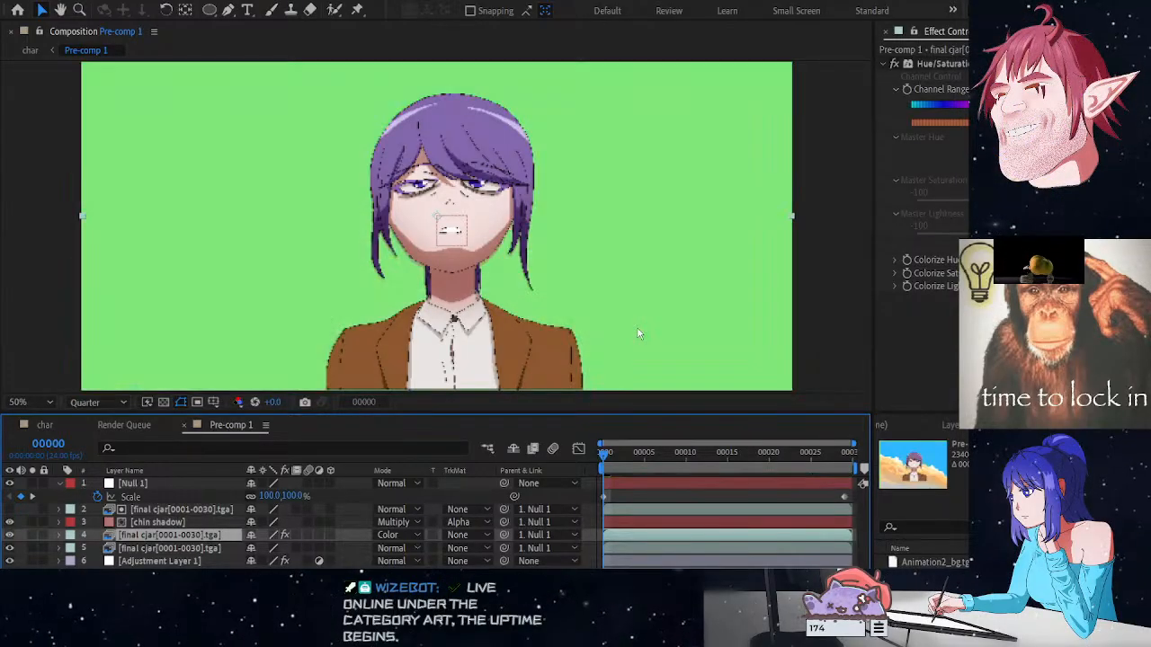
key("ctrl+shift+z")
key("ctrl+z")
key("ctrl+z")
key("ctrl+z")
key("ctrl+z")
key("ctrl+z")
key("ctrl+z")
key("ctrl+z")
key("ctrl+z")
key("ctrl+z")
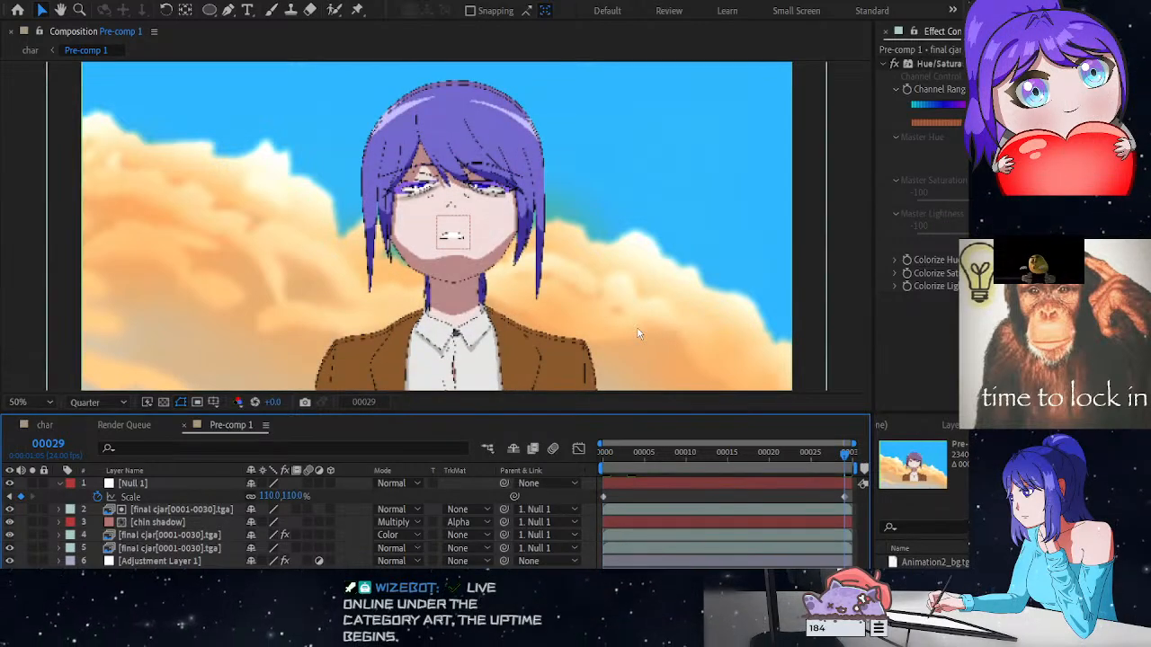
key("ctrl+z")
key("ctrl+z")
key("ctrl+z")
key("ctrl+z")
key("ctrl+z")
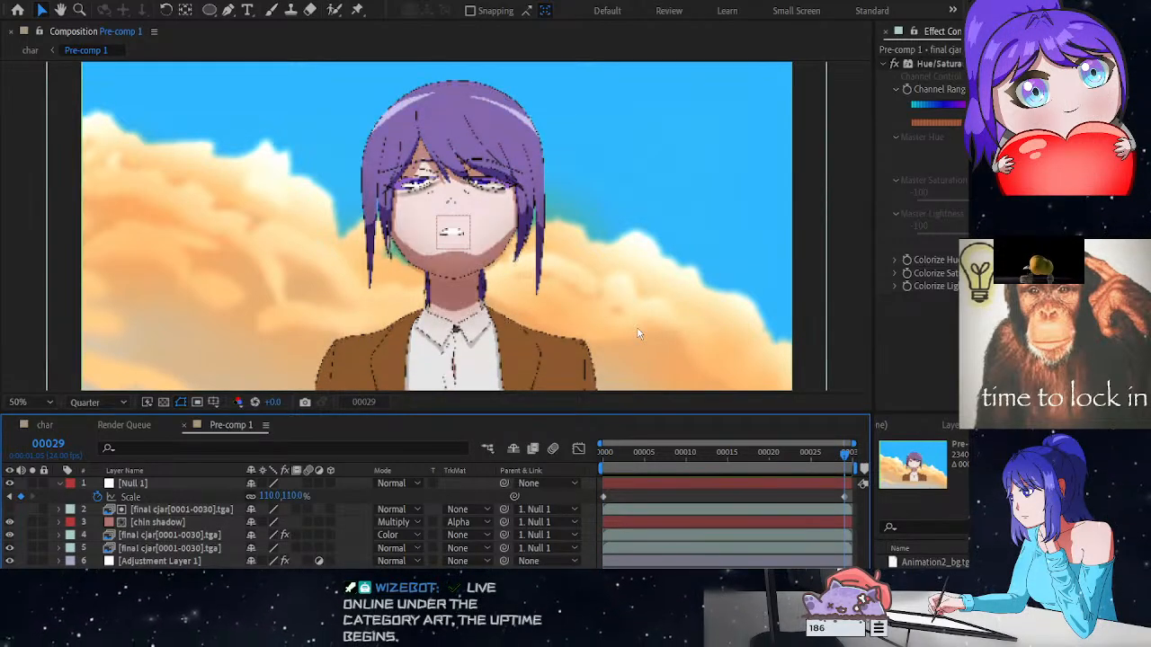
key("ctrl+z")
key("ctrl+z")
key("ctrl+z")
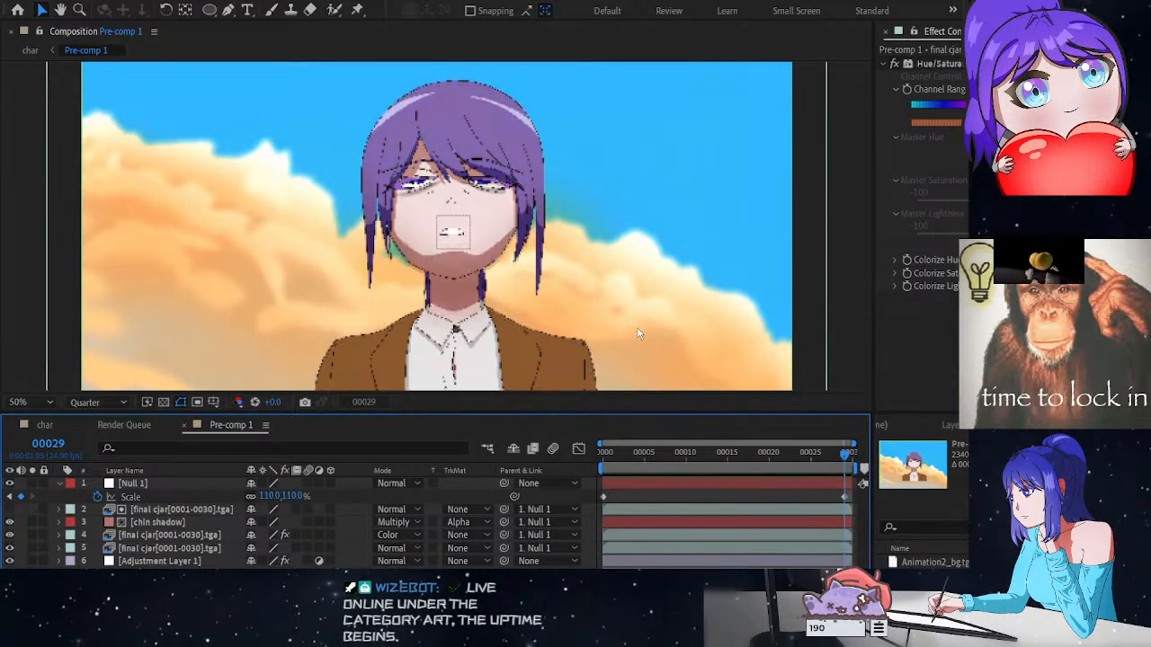
key("ctrl+z")
key("ctrl+z")
key("ctrl+z")
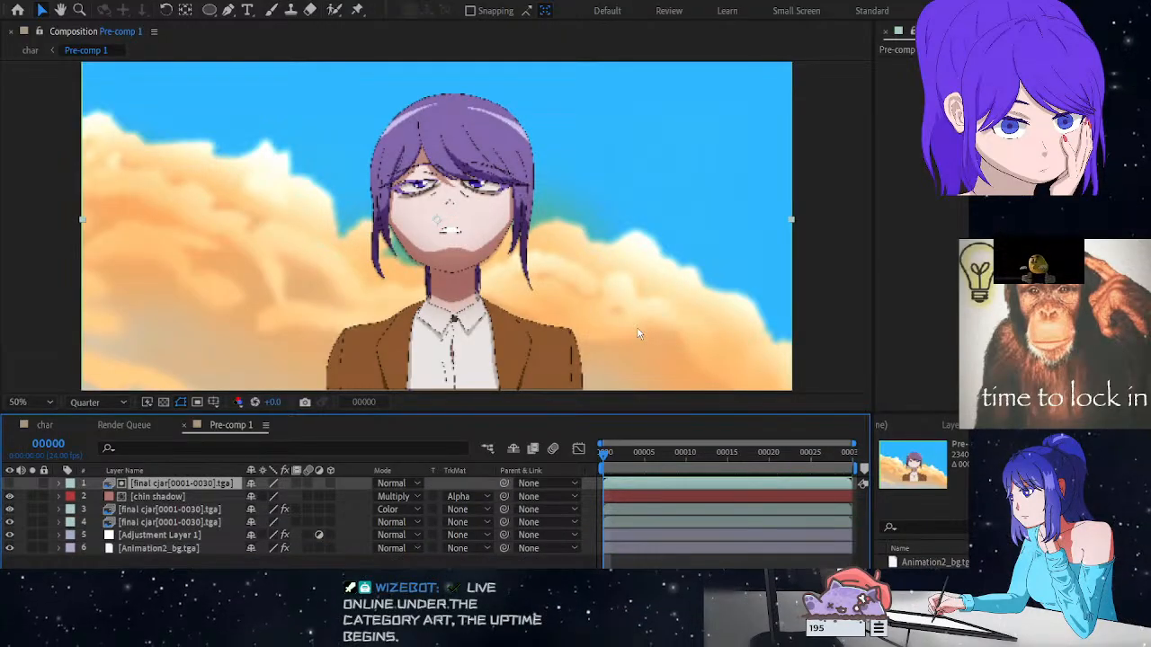
Redo the addition of Null 1 to Pre-comp 1, the parenting of the character layers to it, and its scale animation
key("ctrl+shift+z")
key("ctrl+shift+z")
key("ctrl+shift+z")
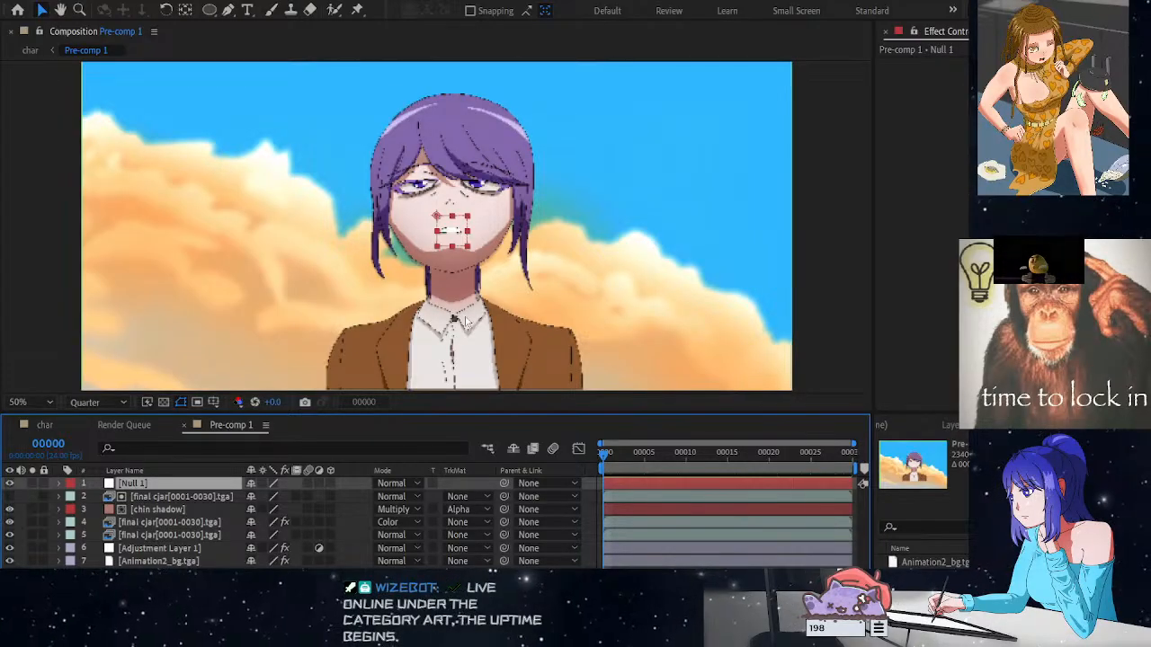
key("ctrl+shift+z")
key("ctrl+shift+z")
key("ctrl+shift+z")
key("ctrl+shift+z")
key("ctrl+shift+z")
key("ctrl+shift+z")
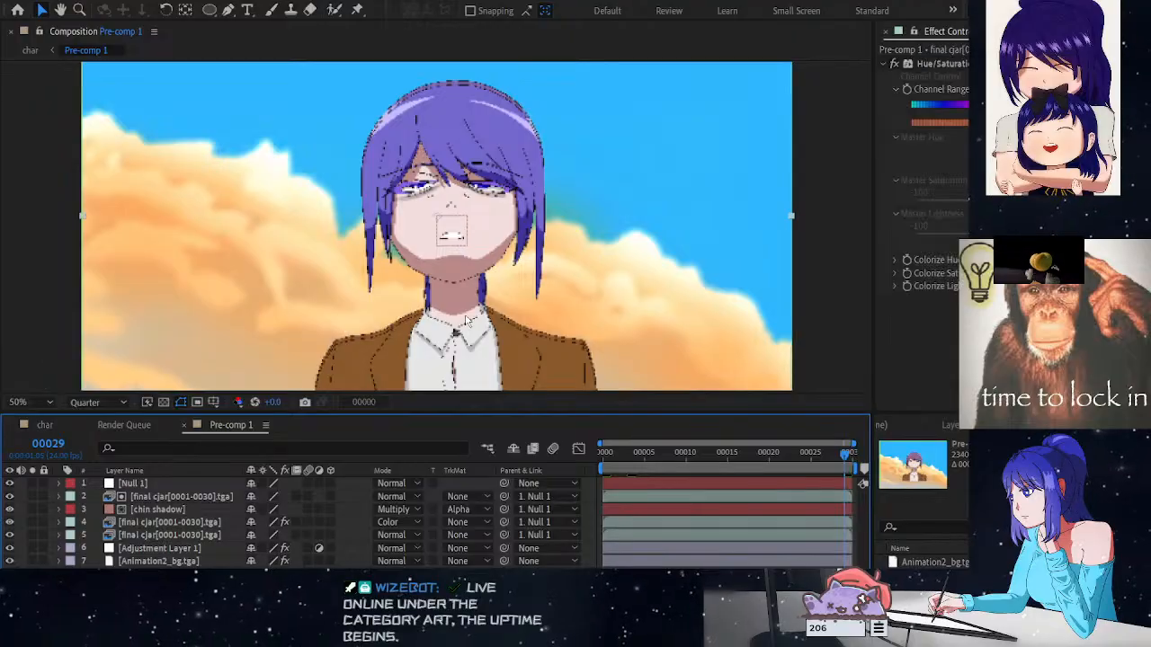
Hide the Null 1 layer and preview the character's scale-up animation around frame 15
left_click(9, 484)
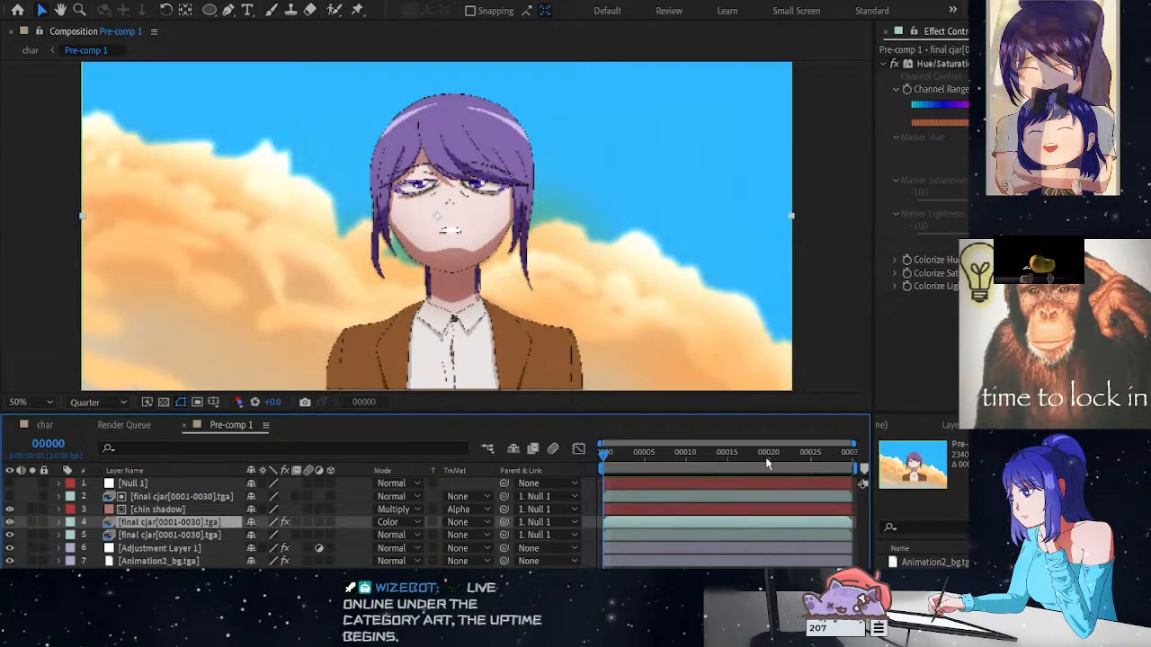
left_click(678, 455)
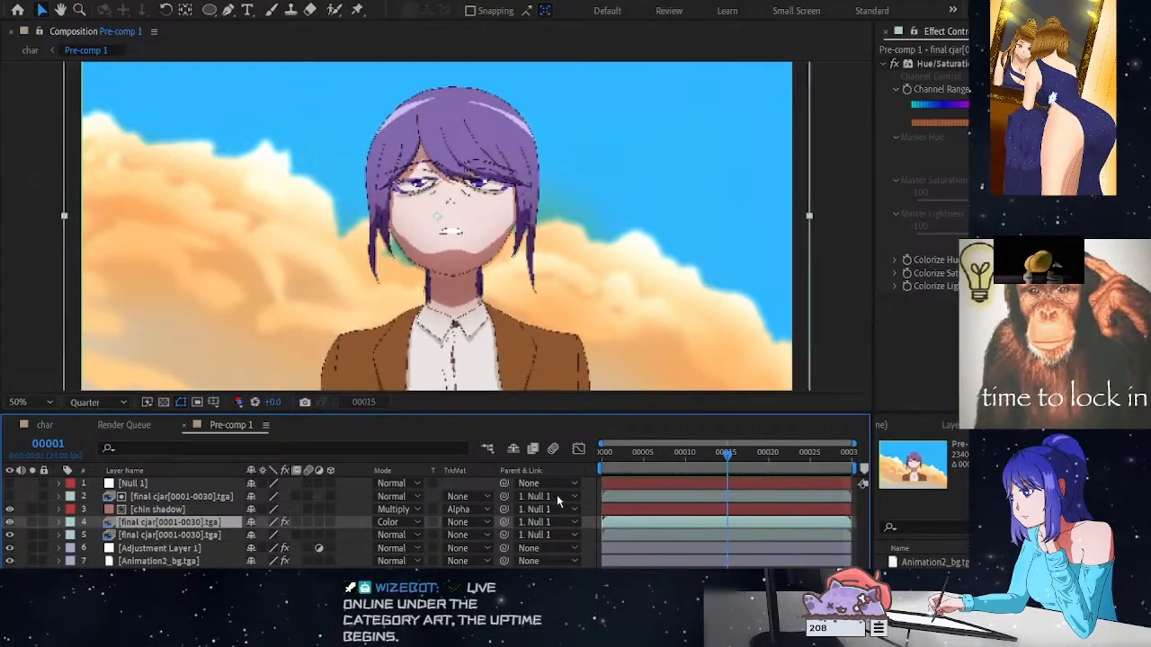
key("space")
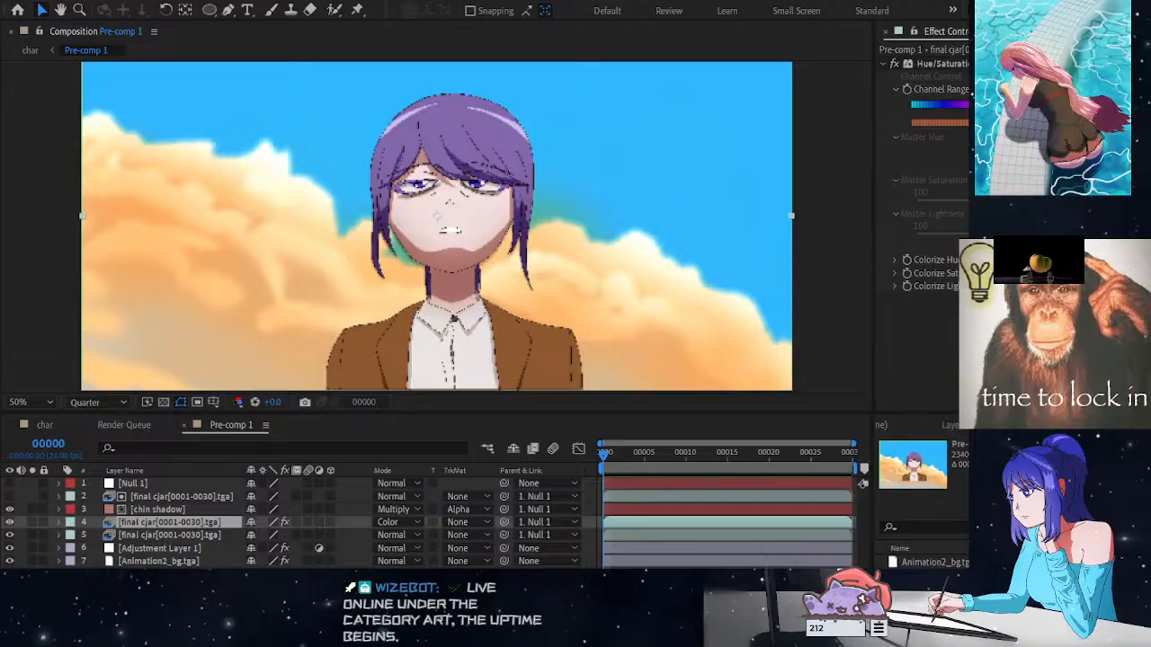
Rename the Null 1 layer as "zoom null"
left_click(131, 485)
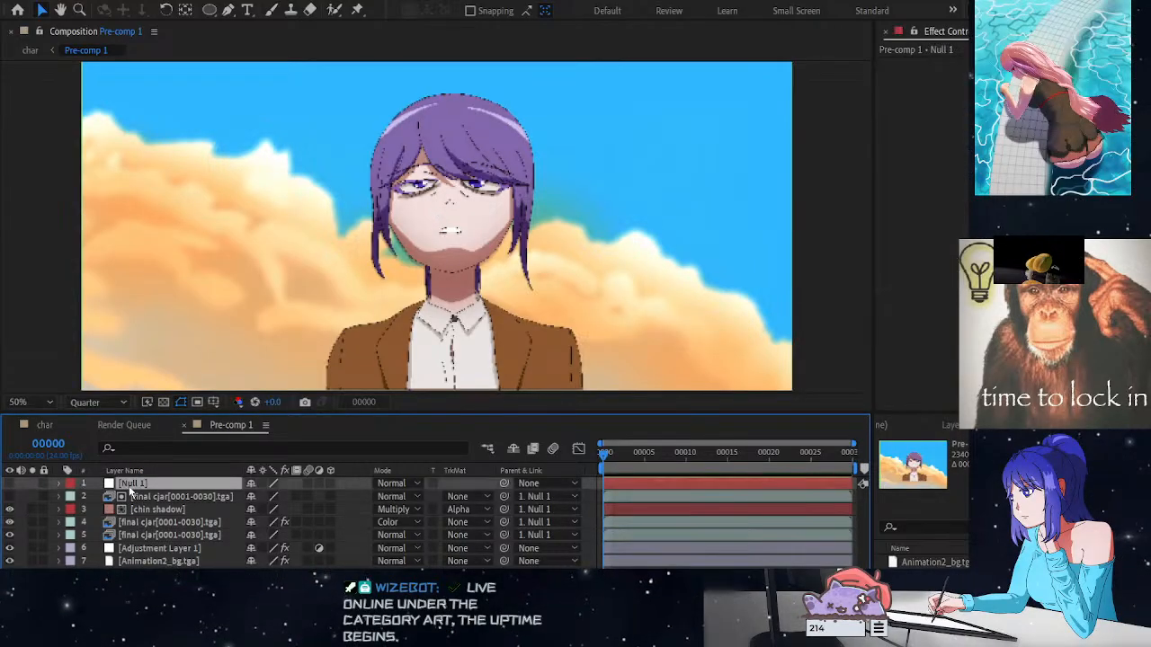
key("Return")
type("z")
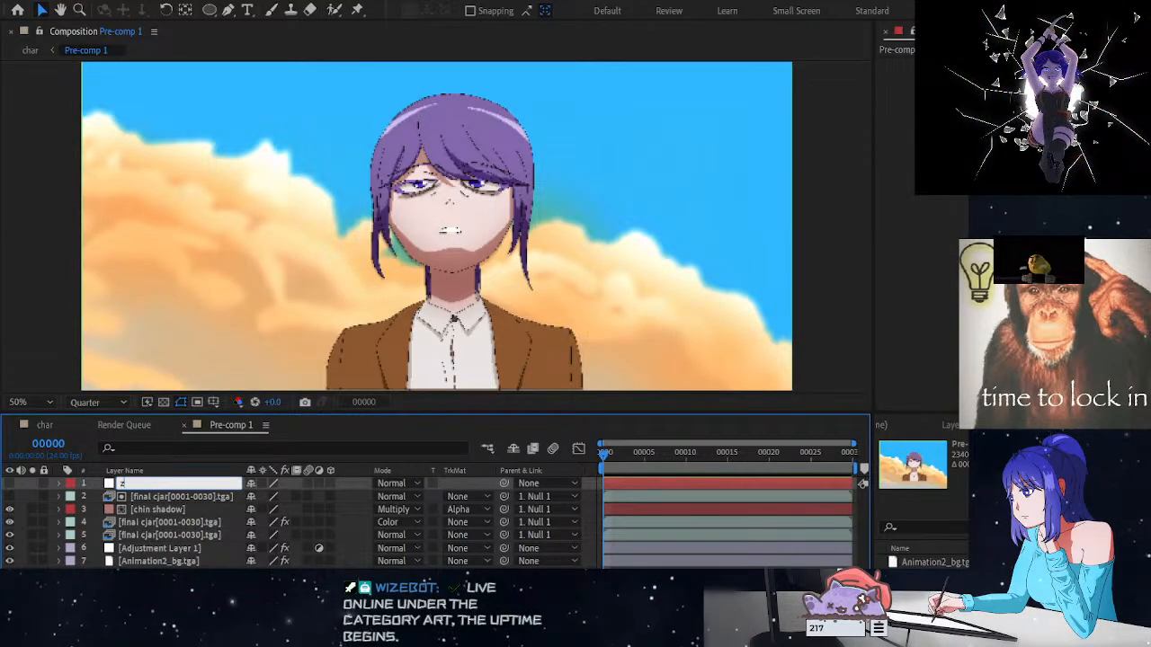
type("oom null")
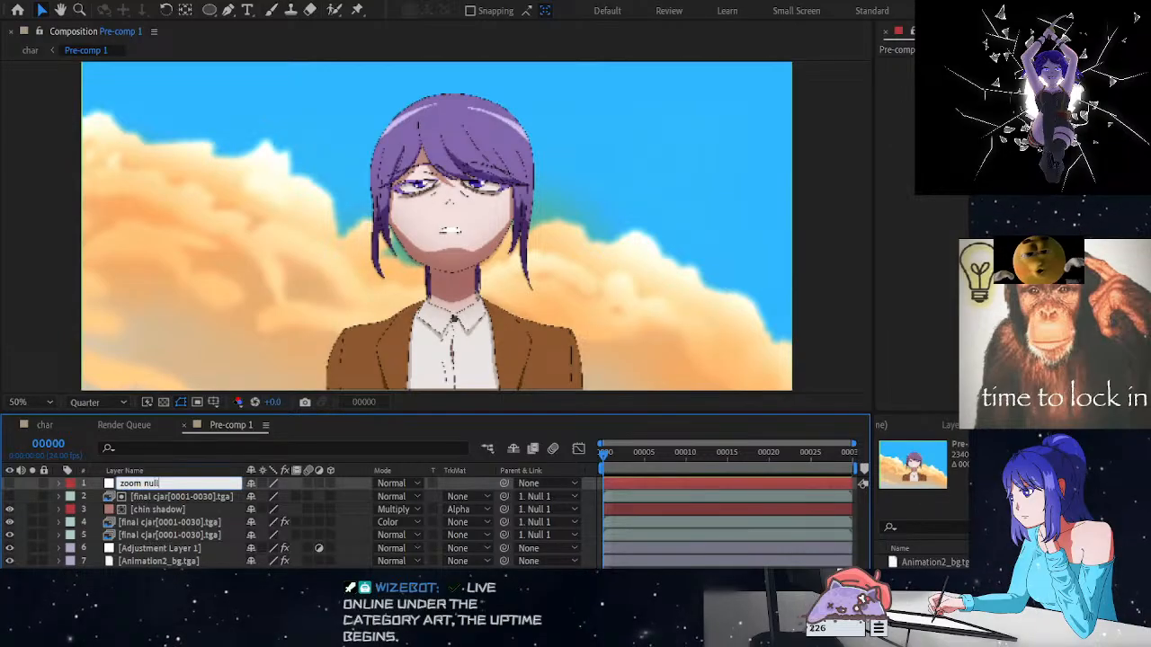
key("Return")
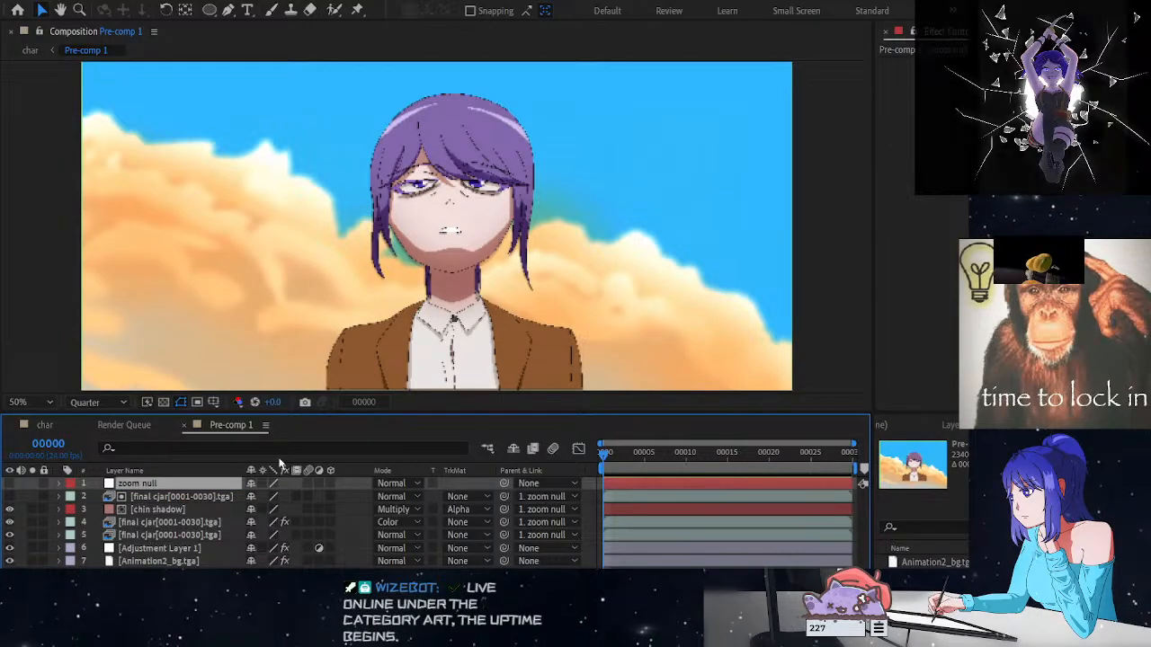
Append "values" to the name of the Color-mode character layer, making it "final cjar[0001-0030].tga values"
left_click(187, 495)
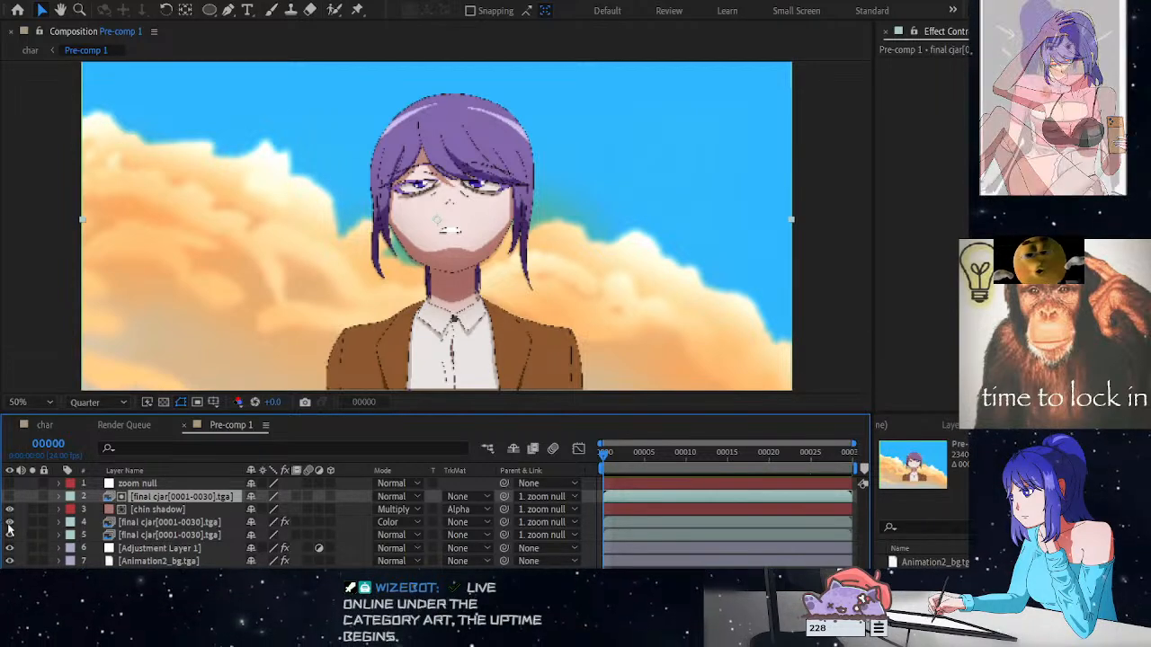
left_click(175, 525)
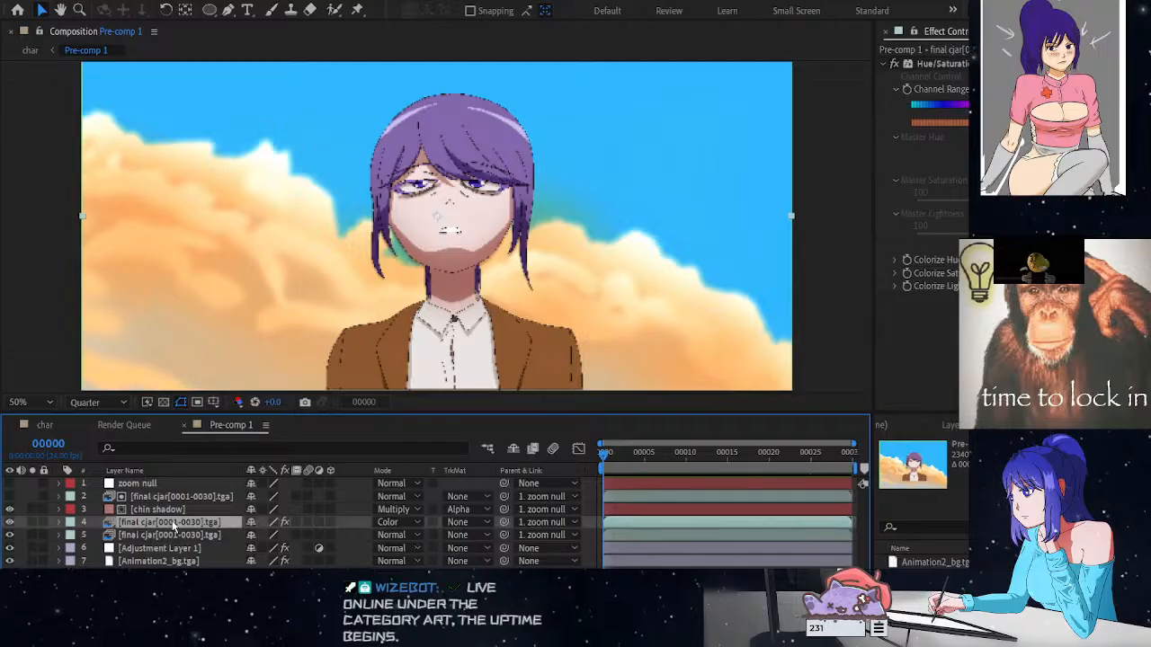
key("Return")
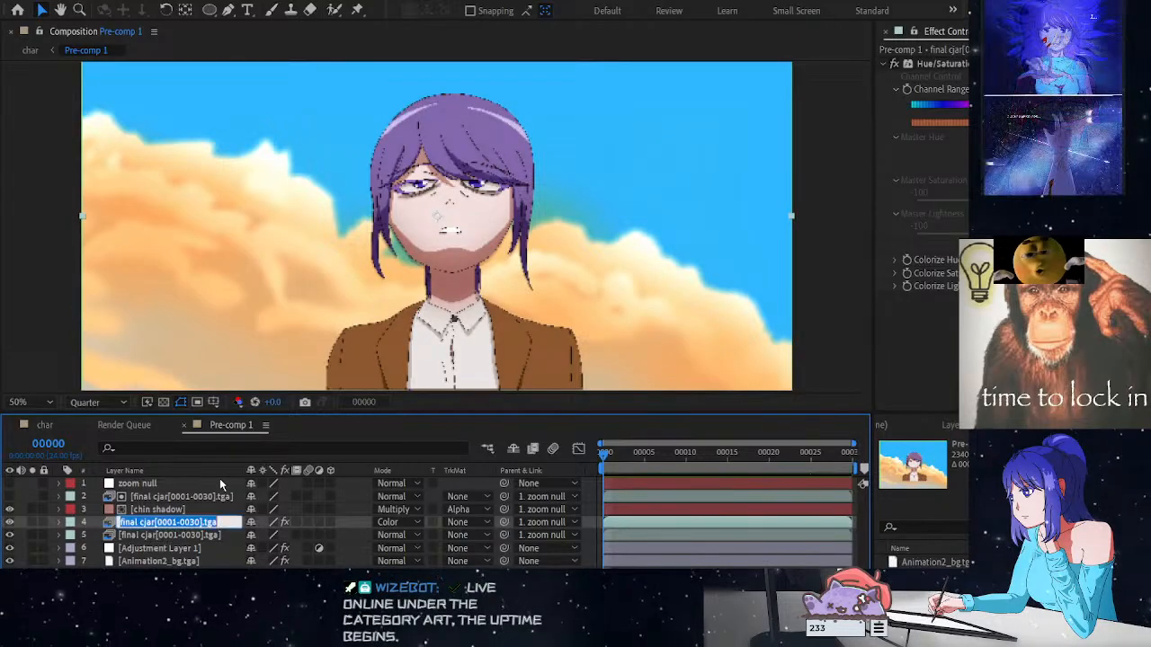
left_click(231, 519)
type("values")
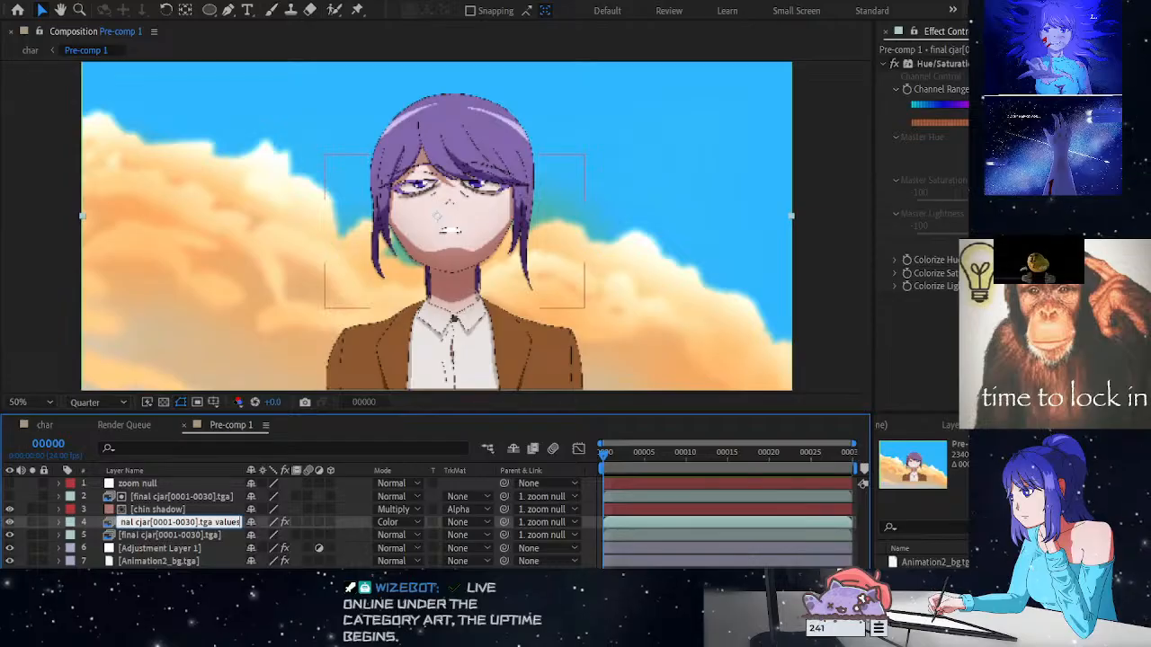
key("Return")
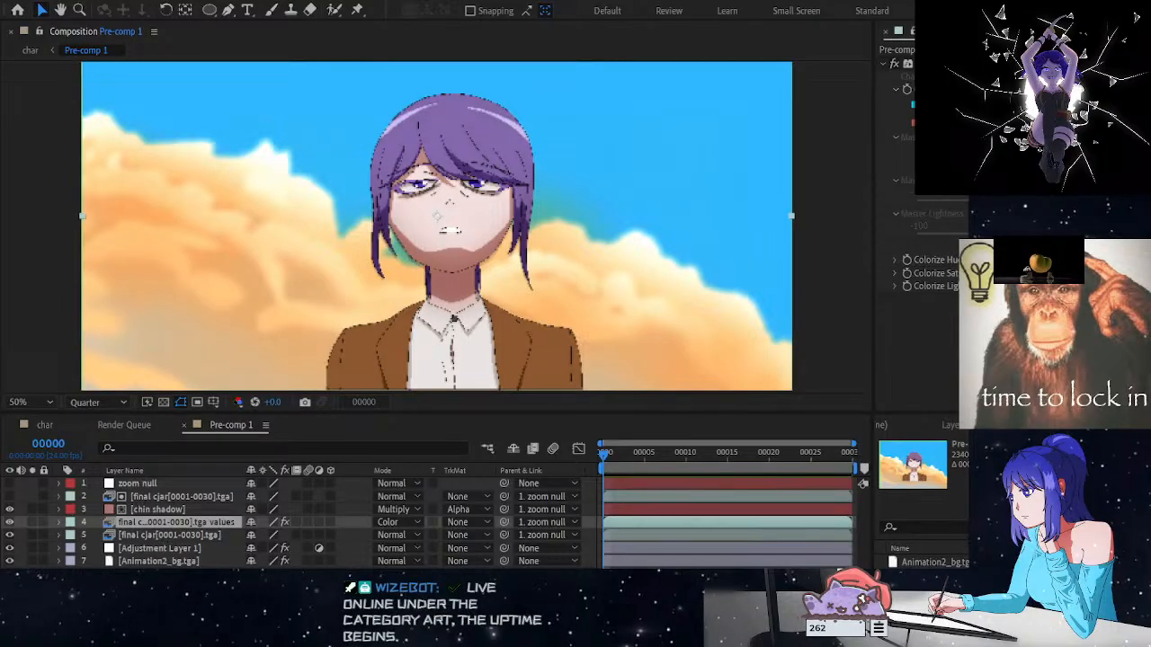
Reveal the zoom null's Scale keyframes and select the one at frame 0
key("alt+Tab")
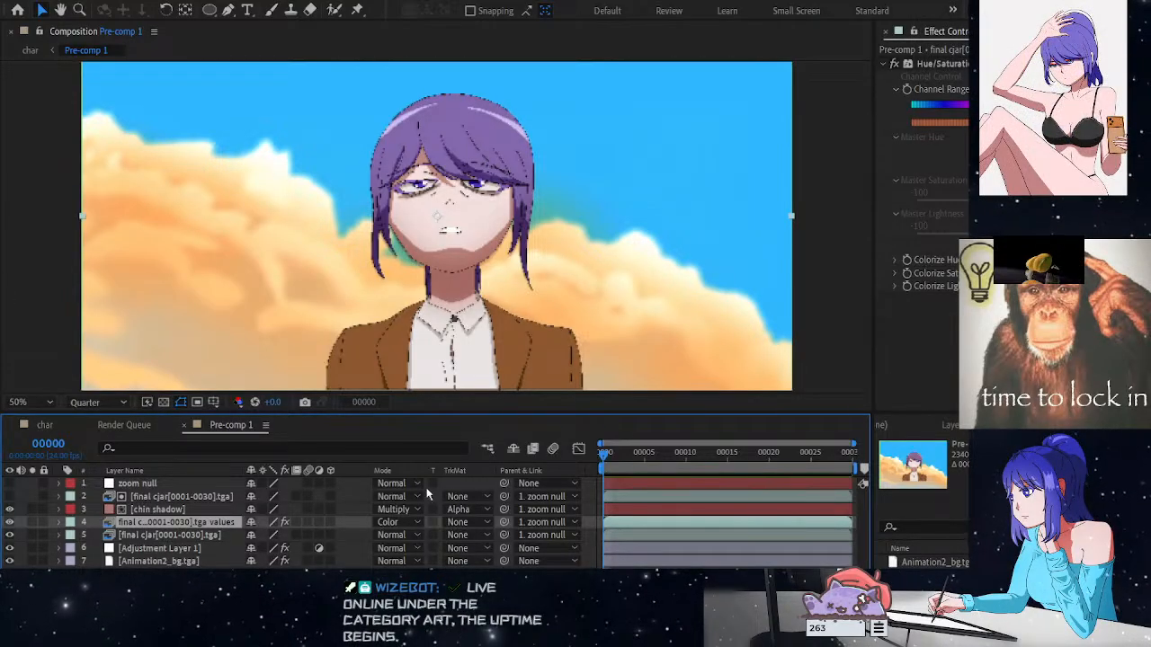
left_click(60, 484)
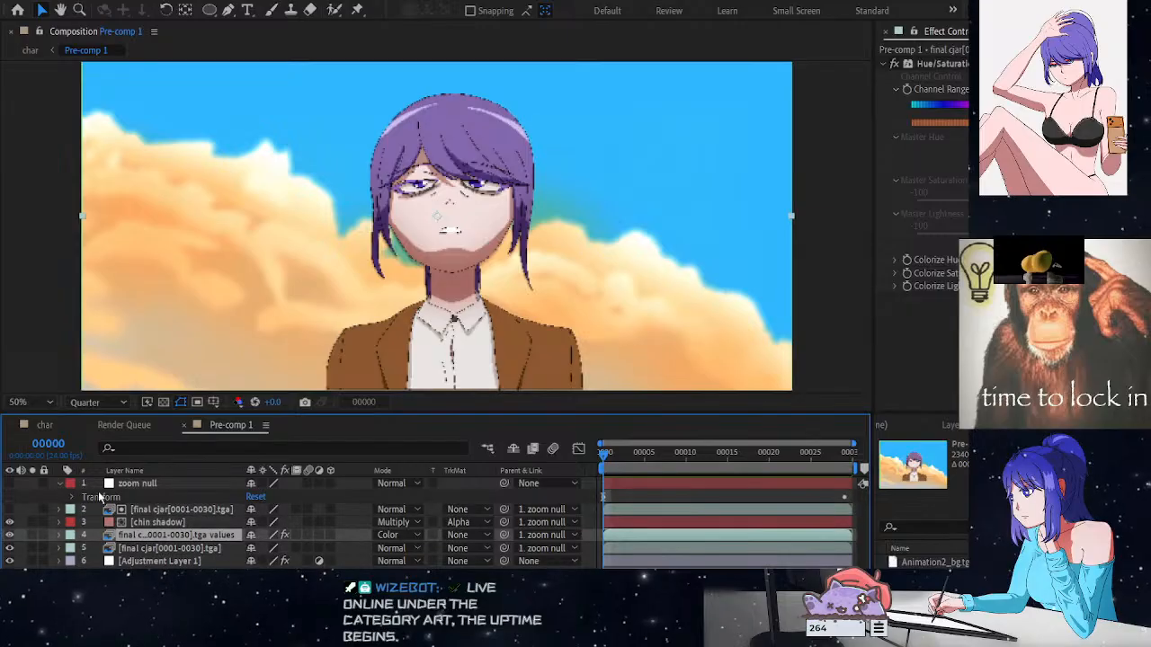
left_click(60, 485)
left_click(162, 489)
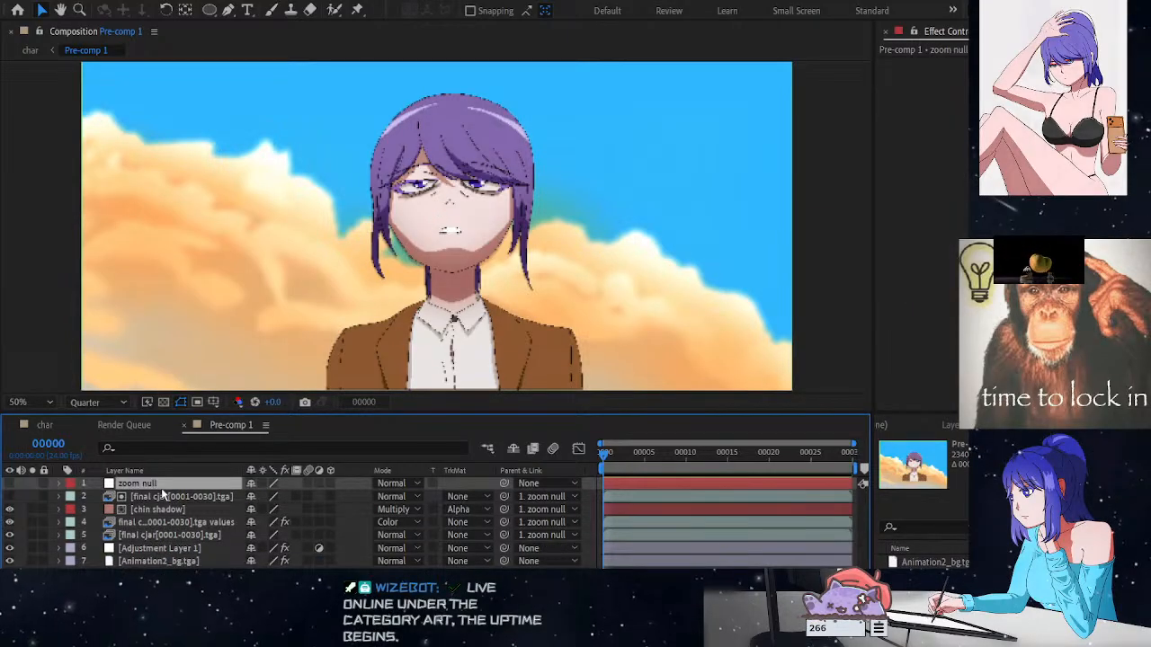
key("alt+shift+s")
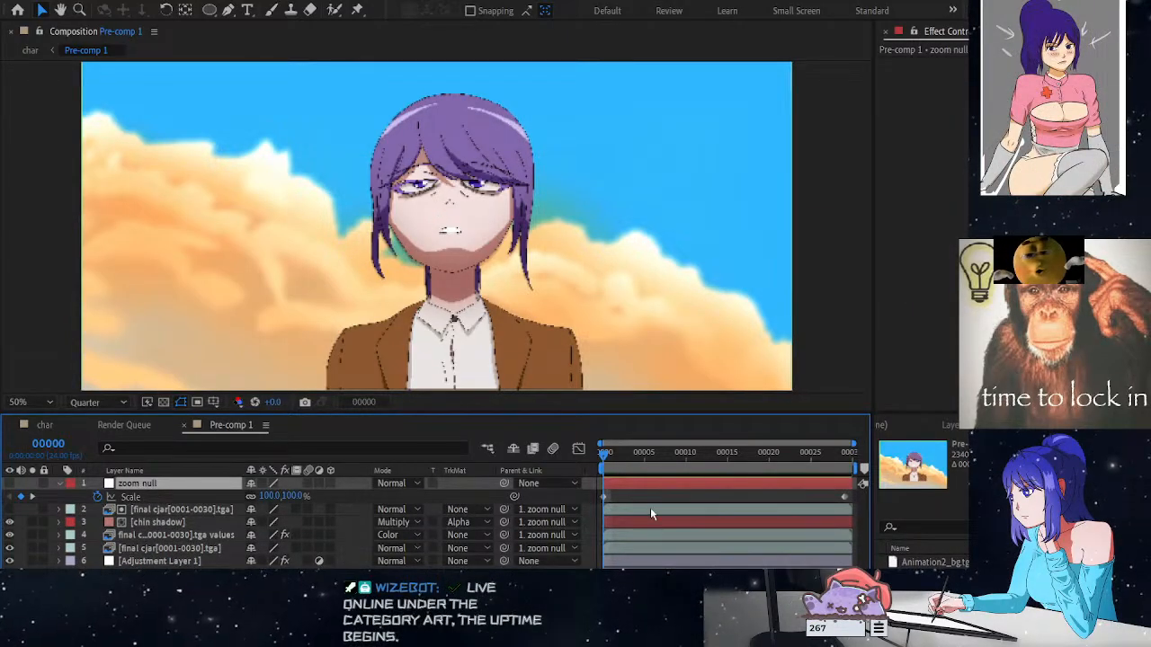
left_click(603, 497)
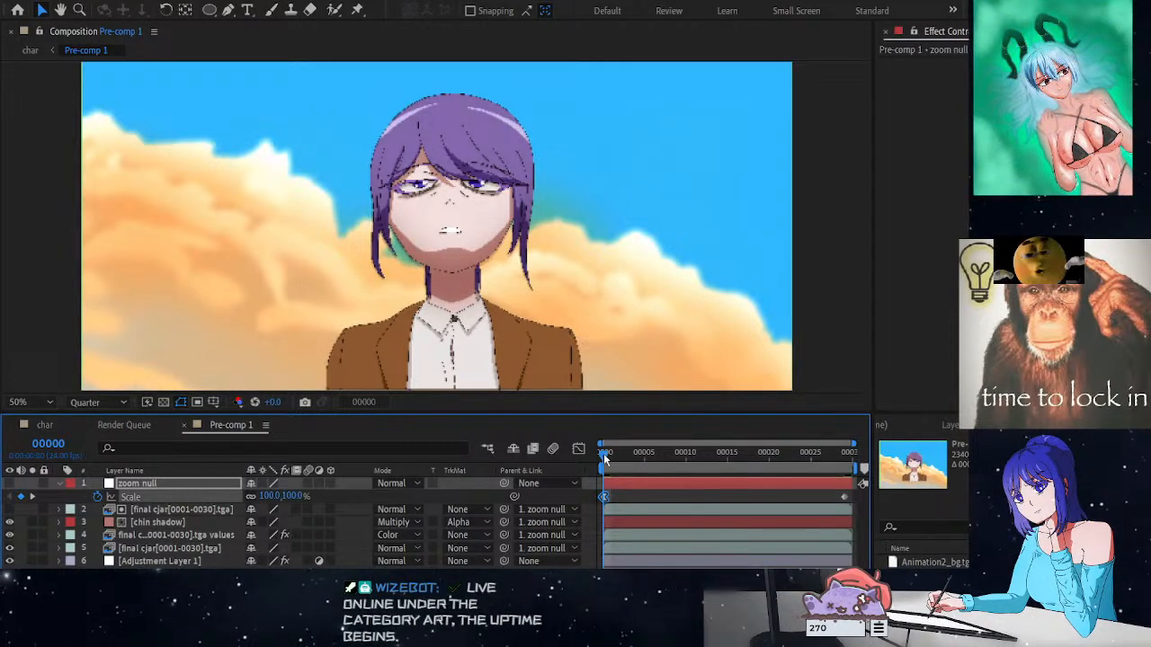
left_click_drag(607, 459, 470, 455)
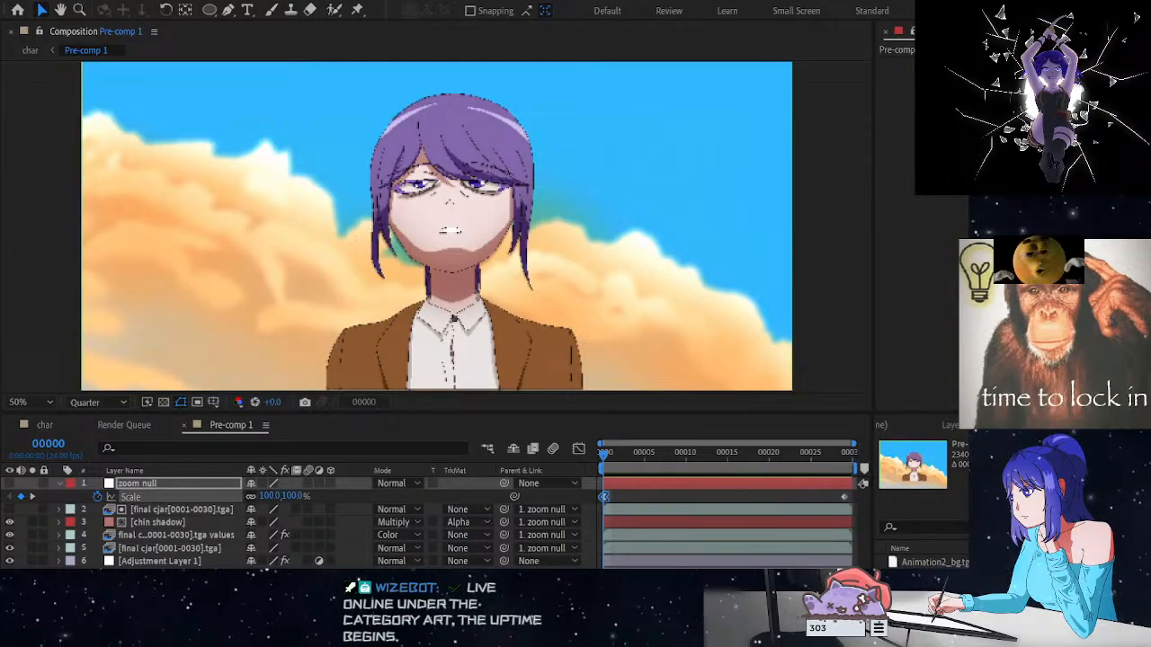
key("alt+Tab")
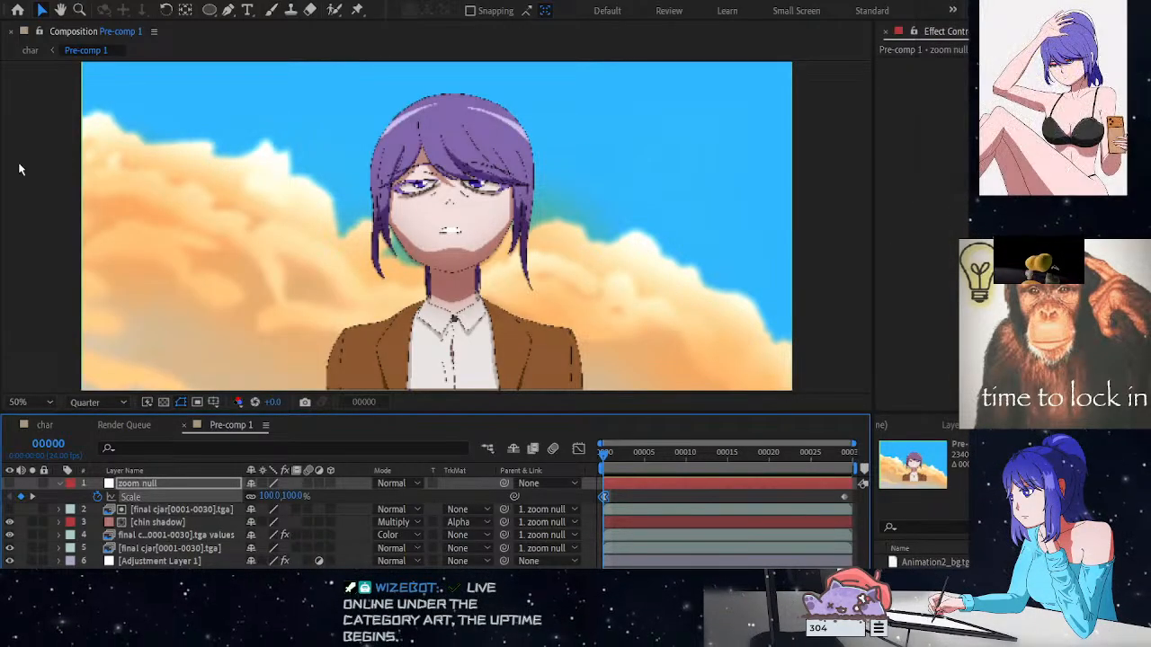
left_click_drag(608, 457, 476, 432)
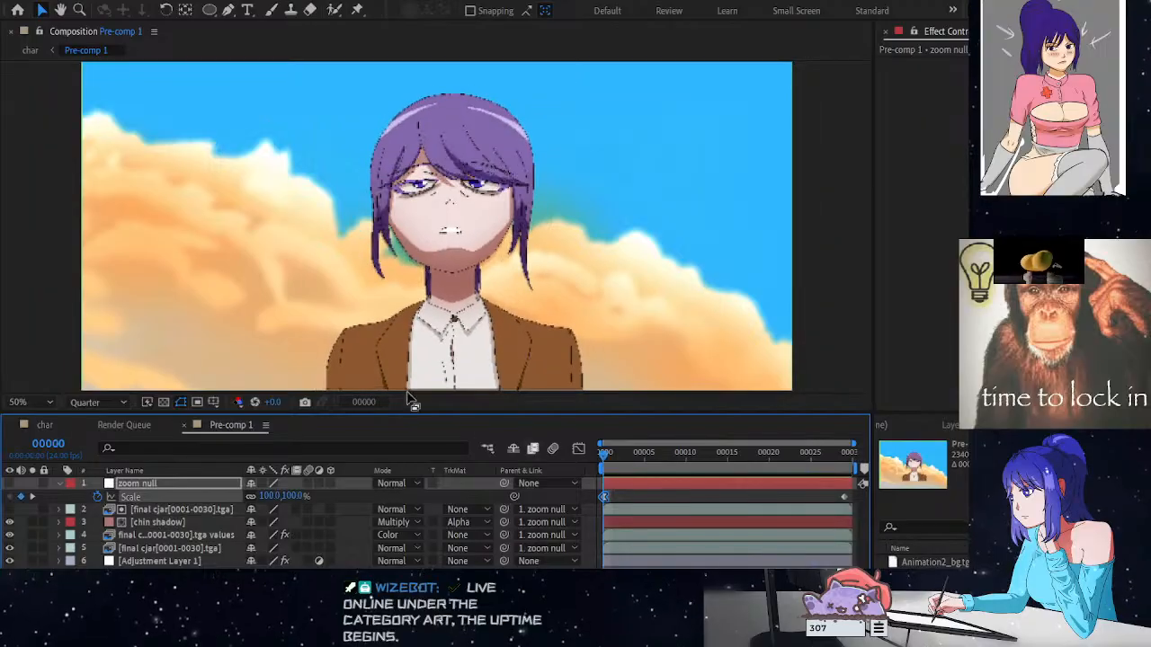
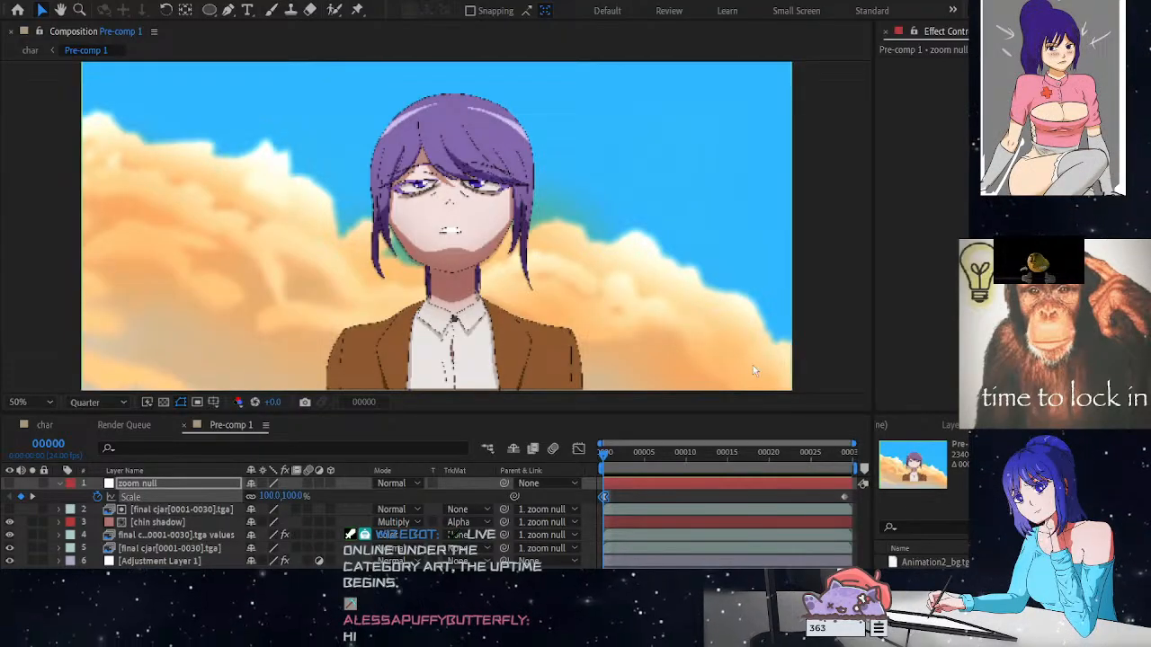
Find the wiggle presets with the search text "wigg" and apply Wiggle - position to the Pre-comp 1 layer in the char composition
left_click(1056, 32)
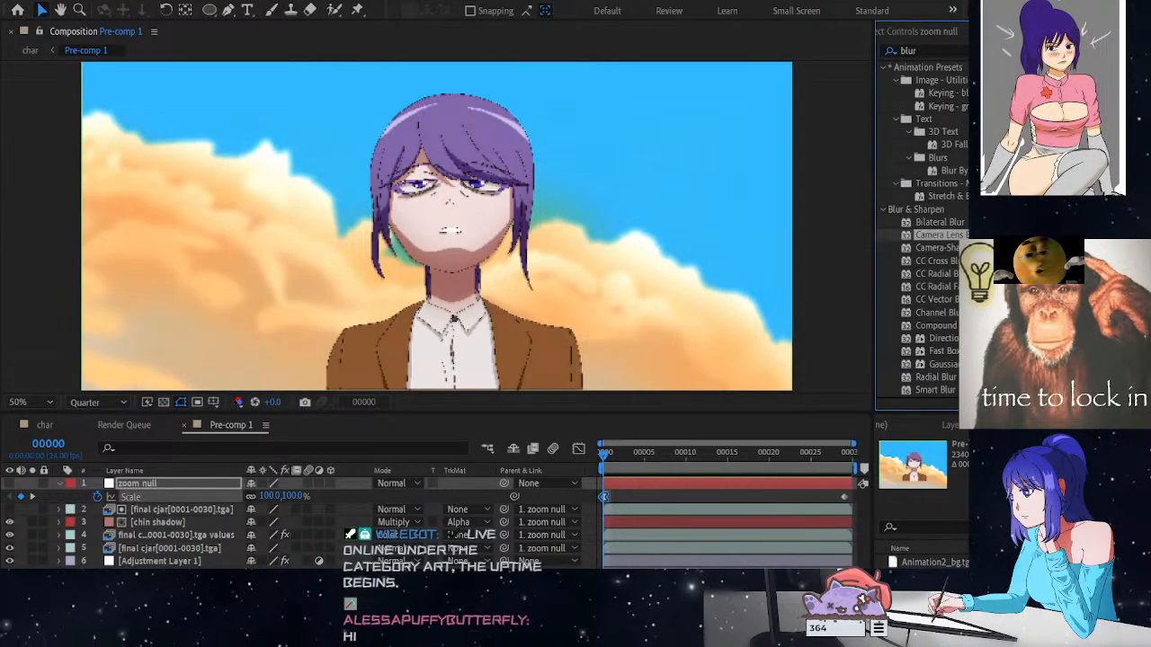
left_click(956, 51)
type("wigg")
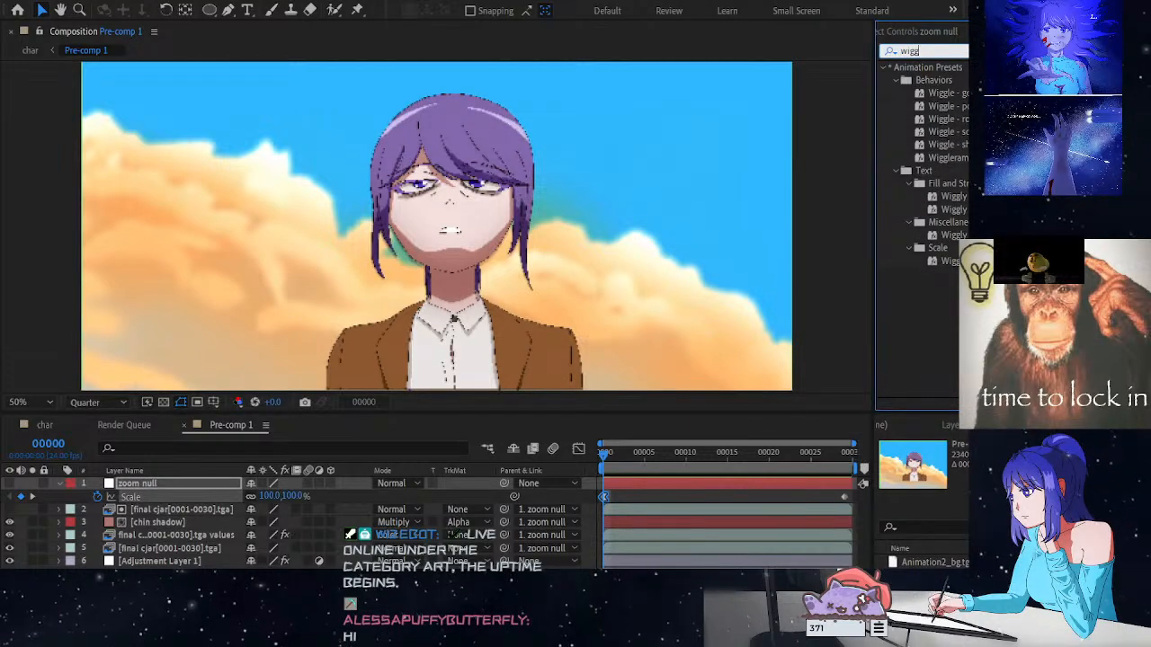
left_click(947, 106)
left_click_drag(948, 106, 714, 483)
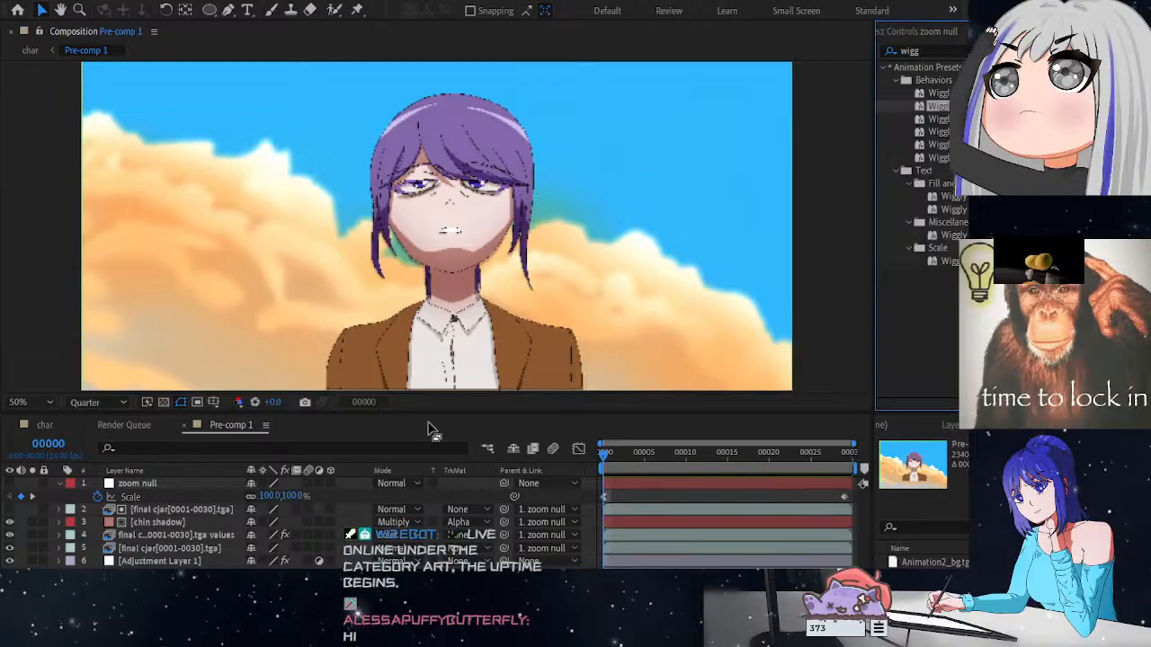
left_click(56, 427)
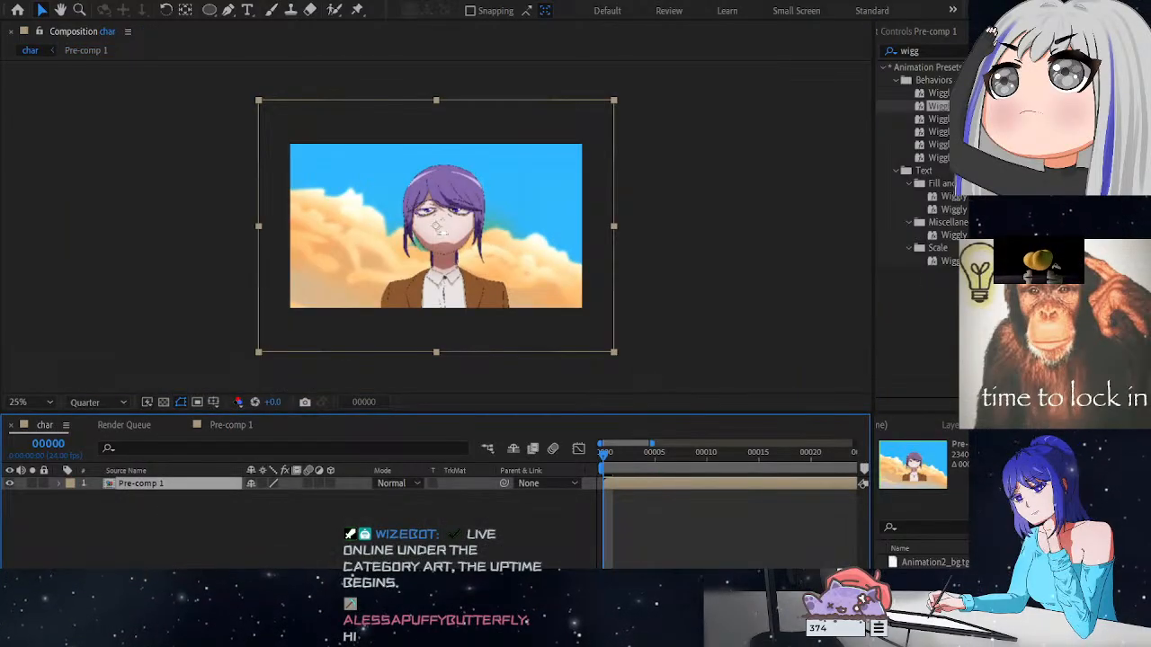
left_click_drag(465, 425, 174, 481)
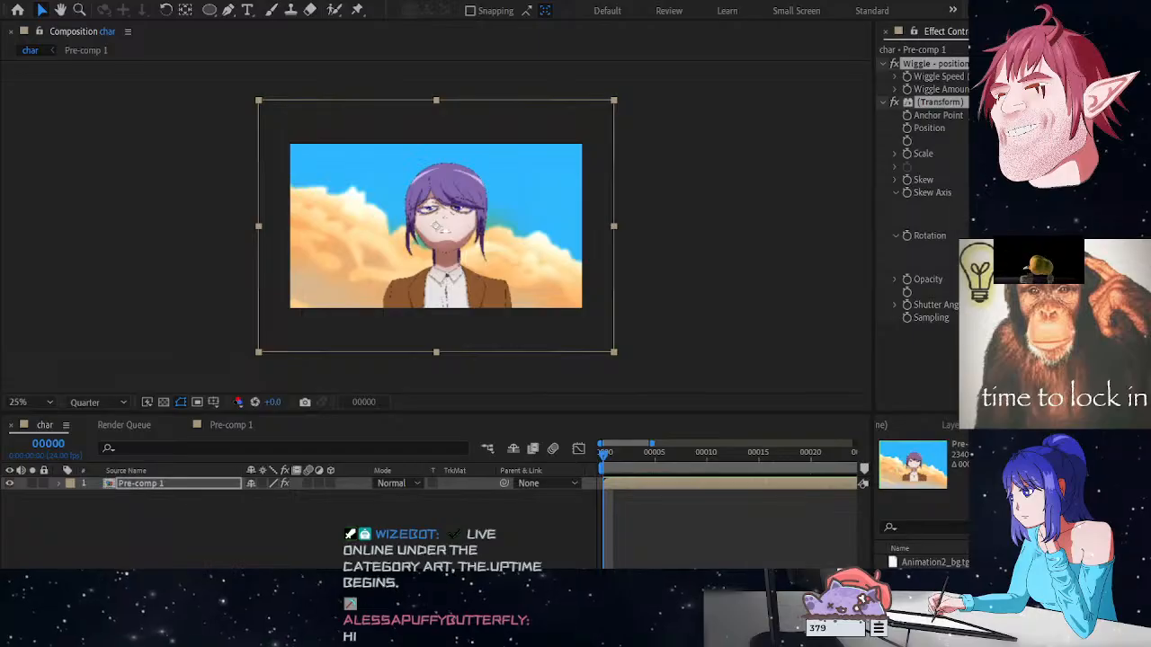
Preview the position wiggle, adjust its Wiggle Amount and return to frame 0
left_click(26, 306)
key("space")
left_click_drag(602, 460, 717, 460)
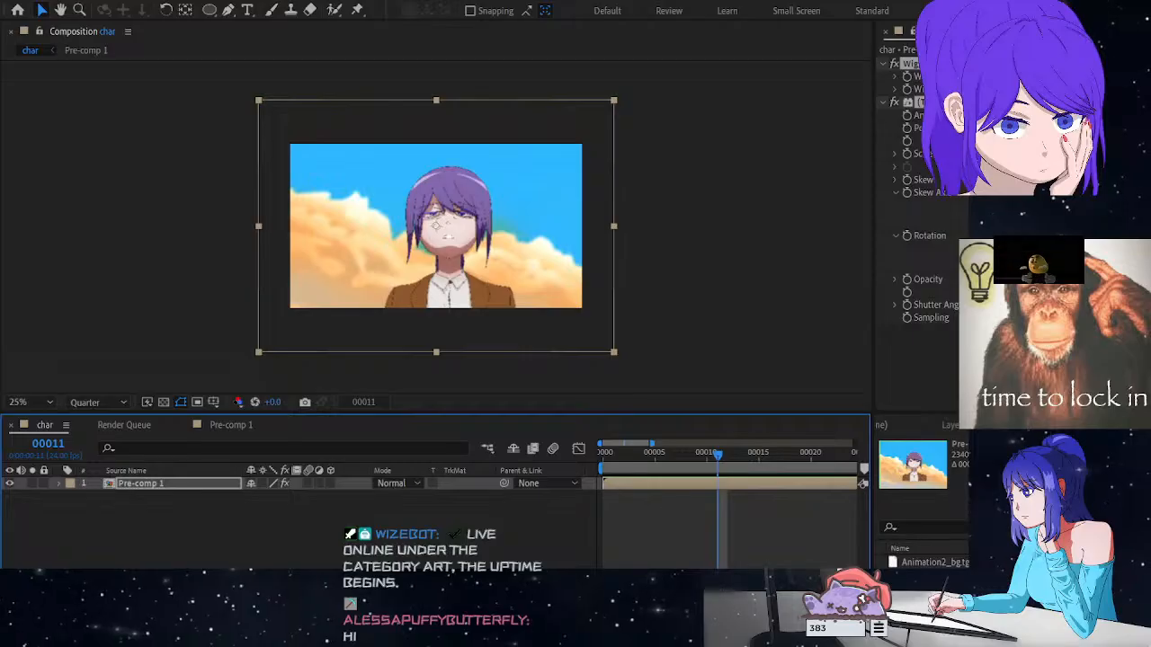
left_click_drag(1005, 89, 1019, 89)
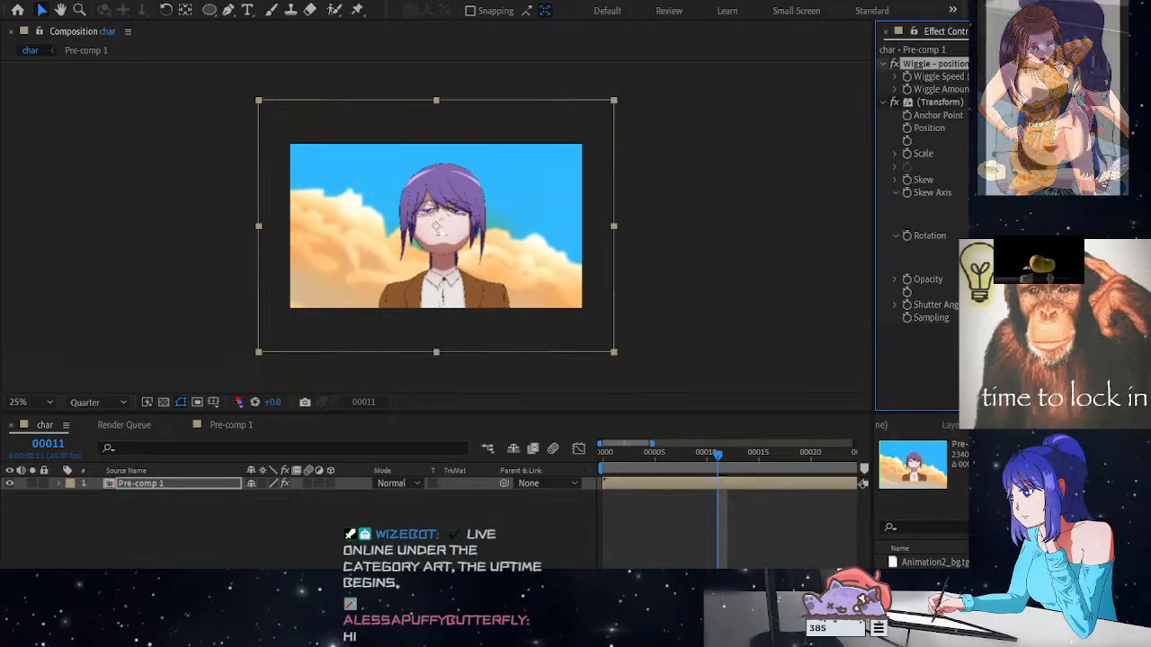
left_click_drag(719, 454, 570, 472)
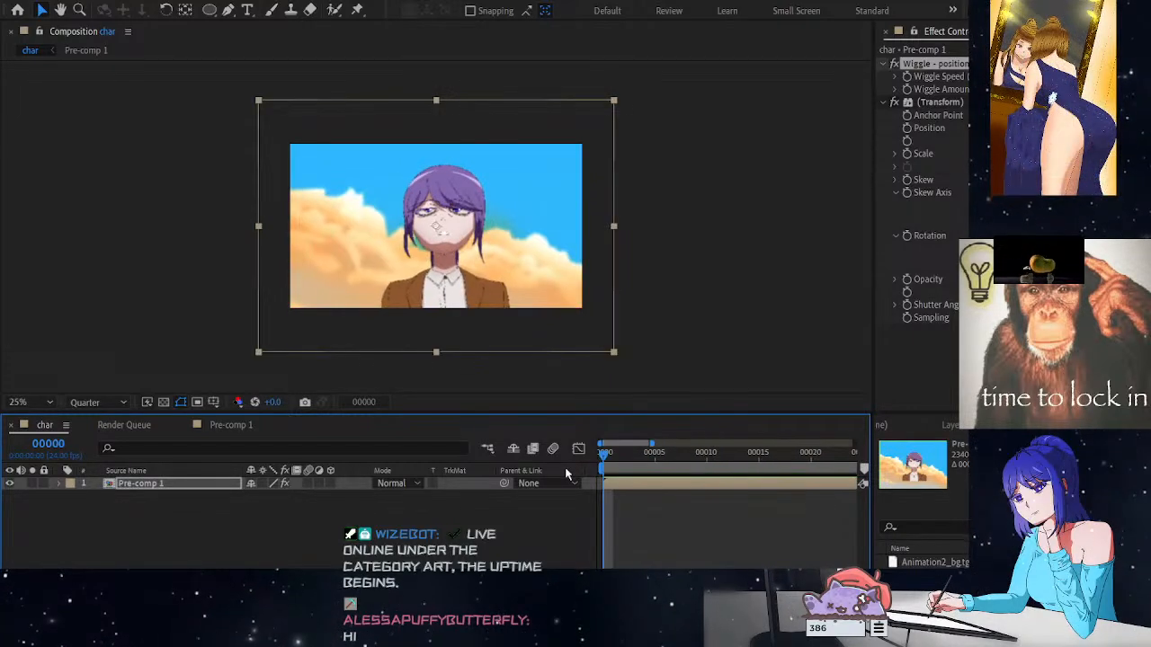
Check Pre-comp 1's composition settings and shorten the char composition to match its duration
left_click(216, 429)
key("comma")
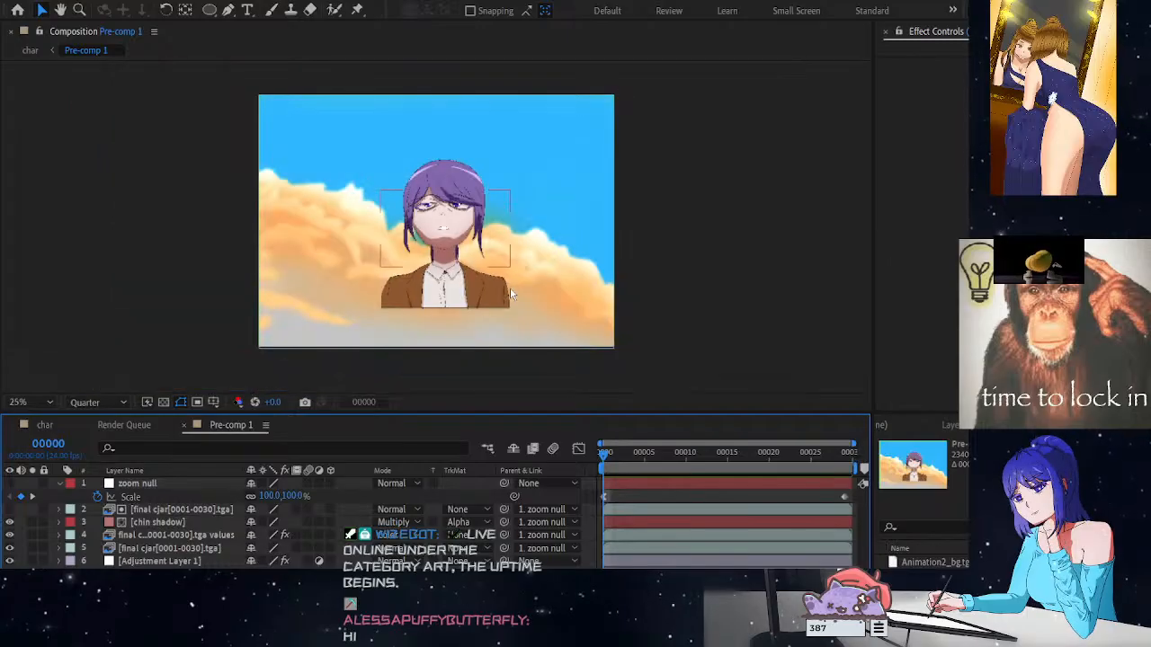
key("period")
key("period")
key("comma")
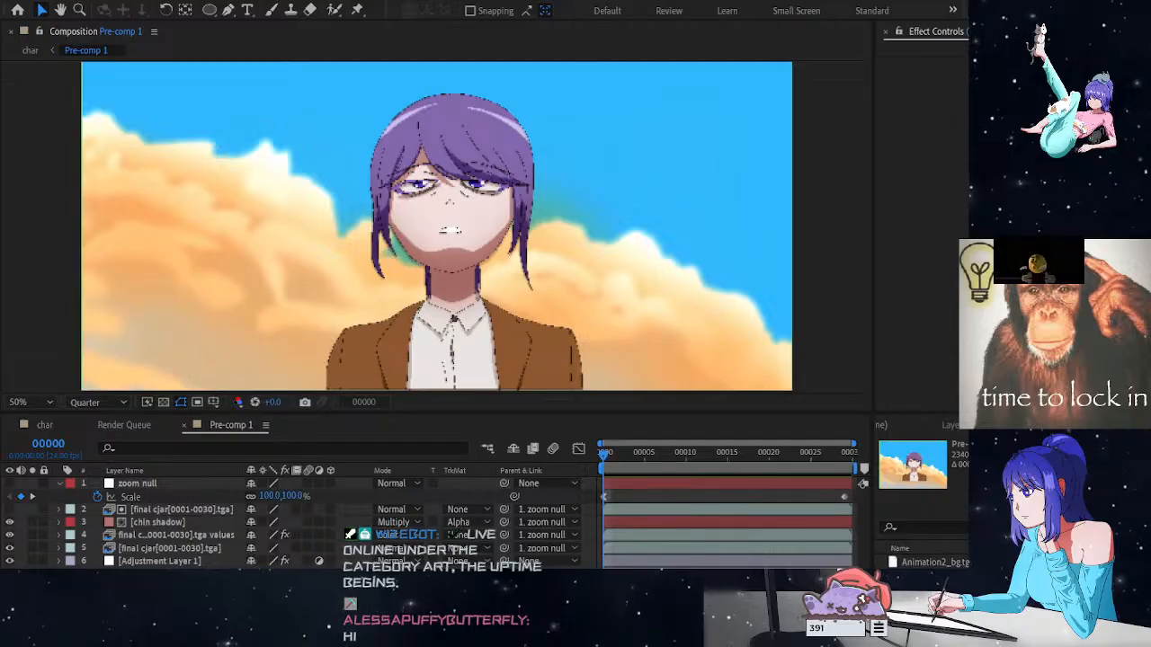
left_click(551, 424)
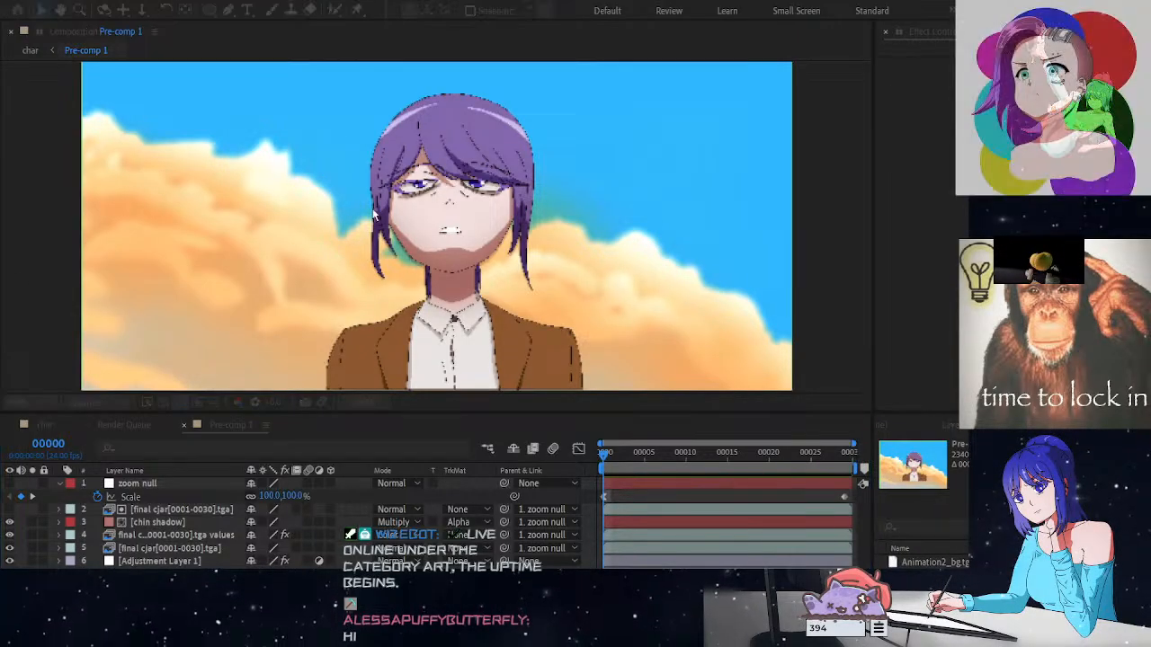
left_click(49, 423)
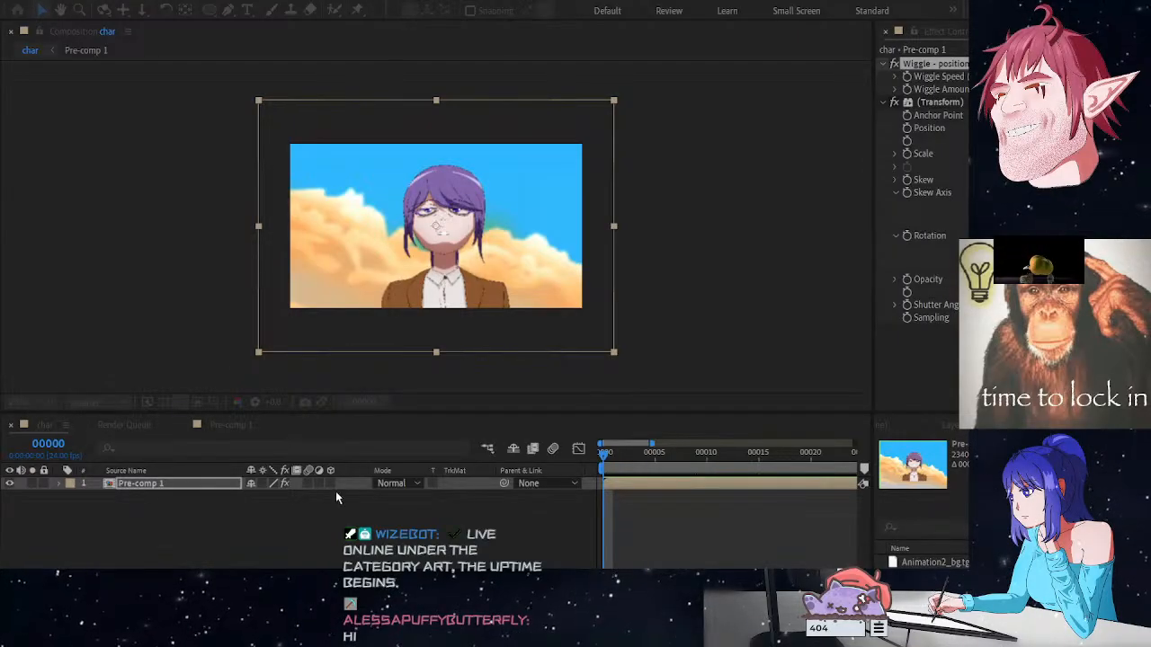
left_click(424, 495)
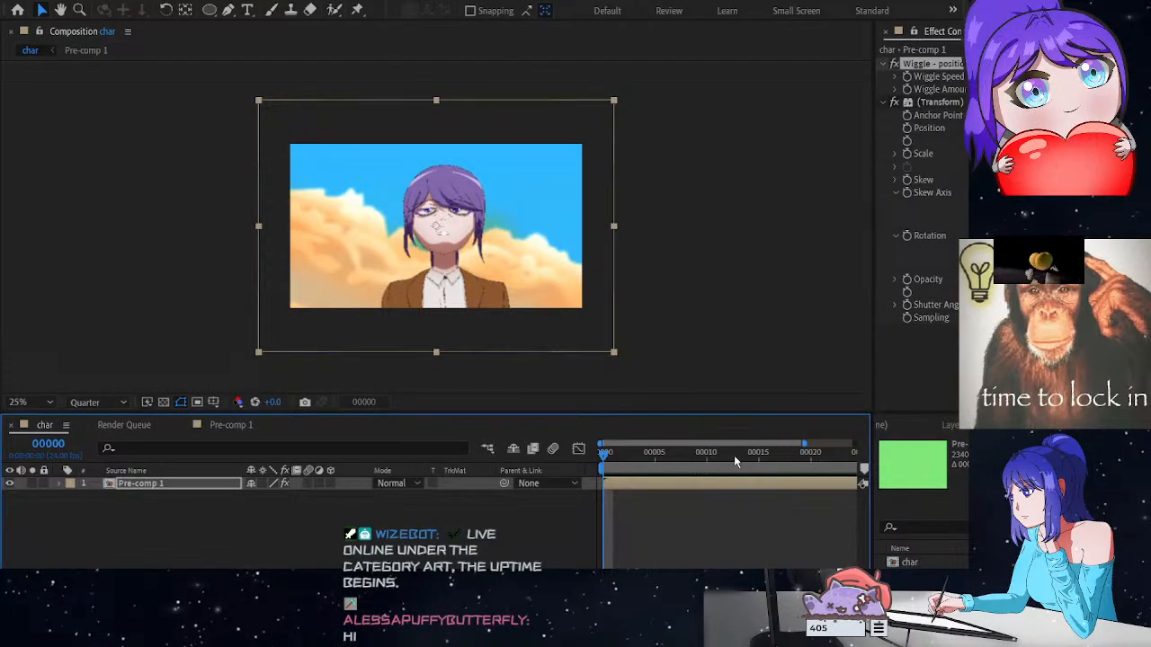
Examine the char animation through frame 29 and compare Pre-comp 1 with and without Adjustment Layer 1
left_click_drag(604, 460, 903, 492)
key("space")
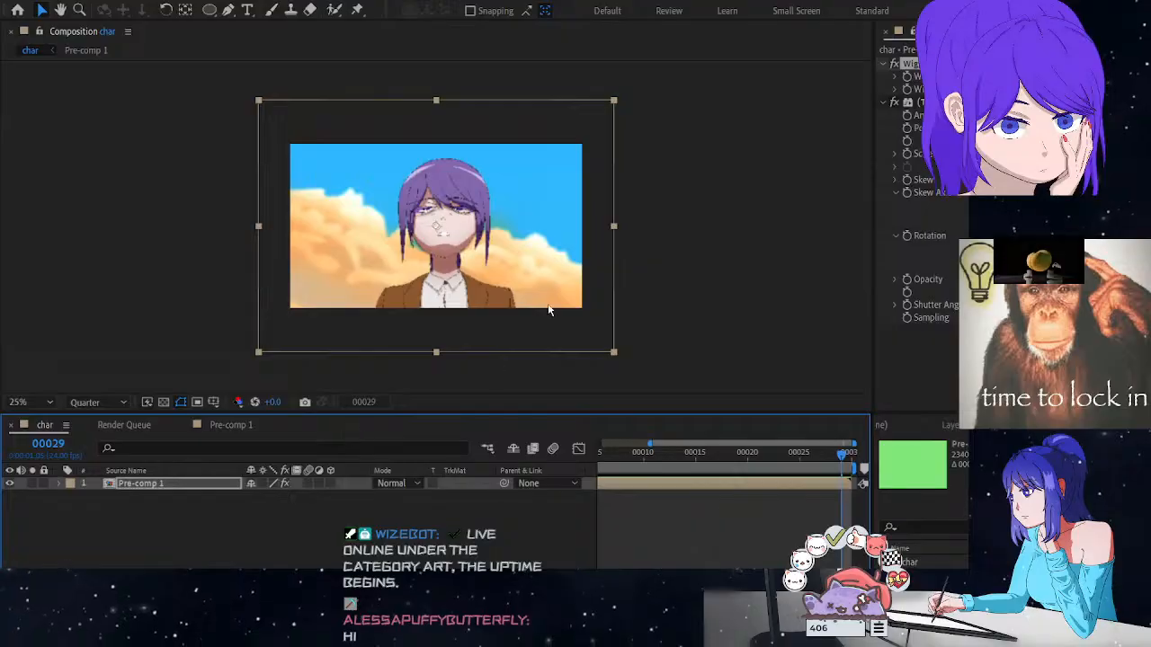
left_click(219, 428)
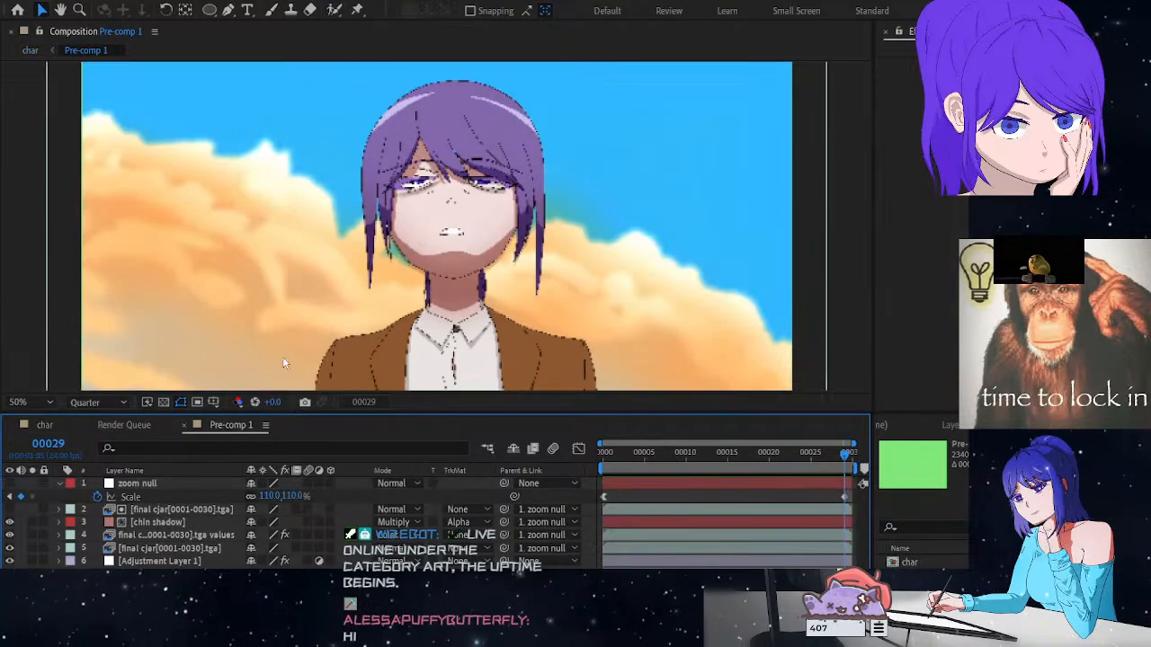
scroll(453, 255, "down", 1)
scroll(453, 255, "up", 1)
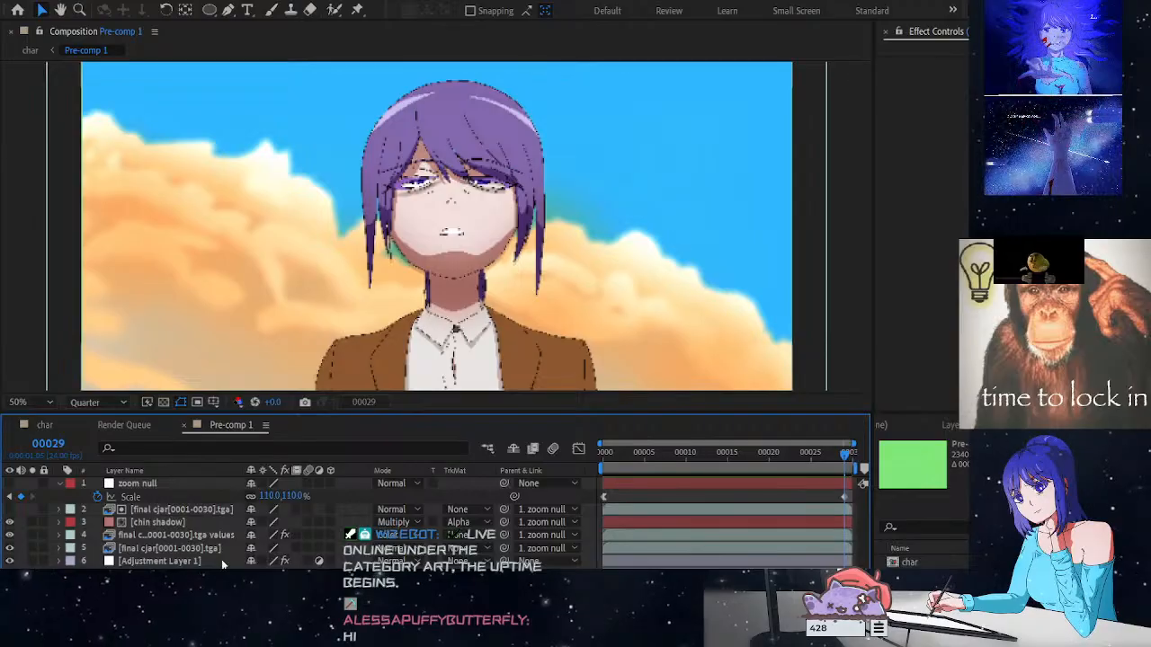
left_click(11, 561)
left_click(11, 561)
Precompose the five layers from zoom null down to the lower final cjar sequence as "char only" and open the new composition
left_click(165, 549)
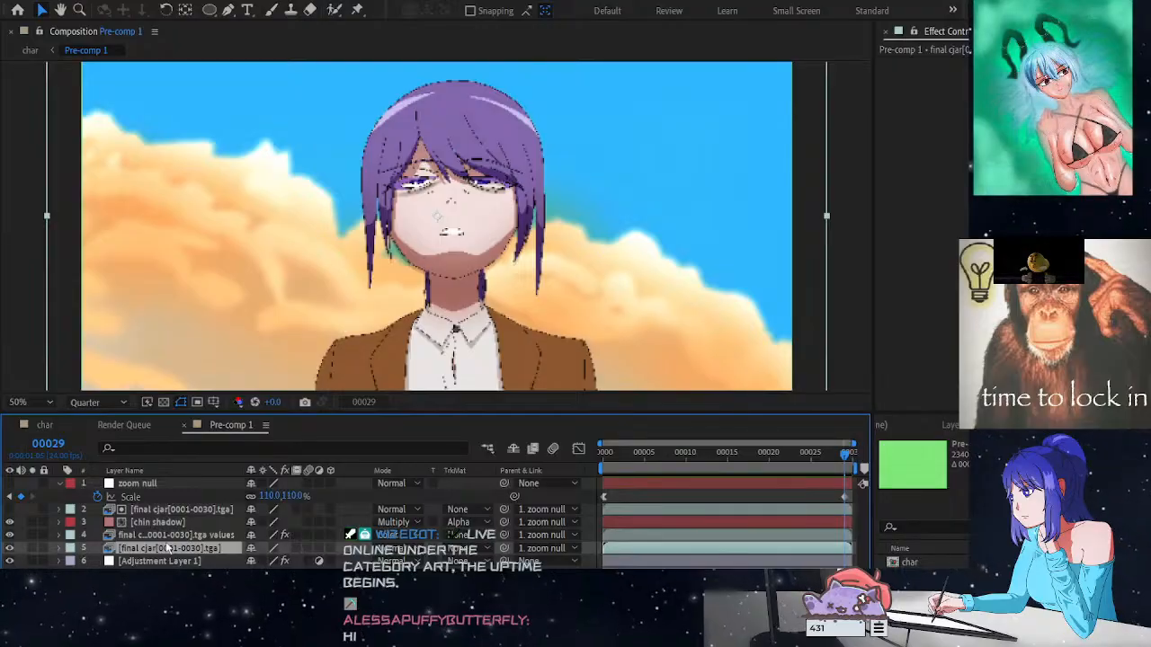
left_click(153, 485, "shift")
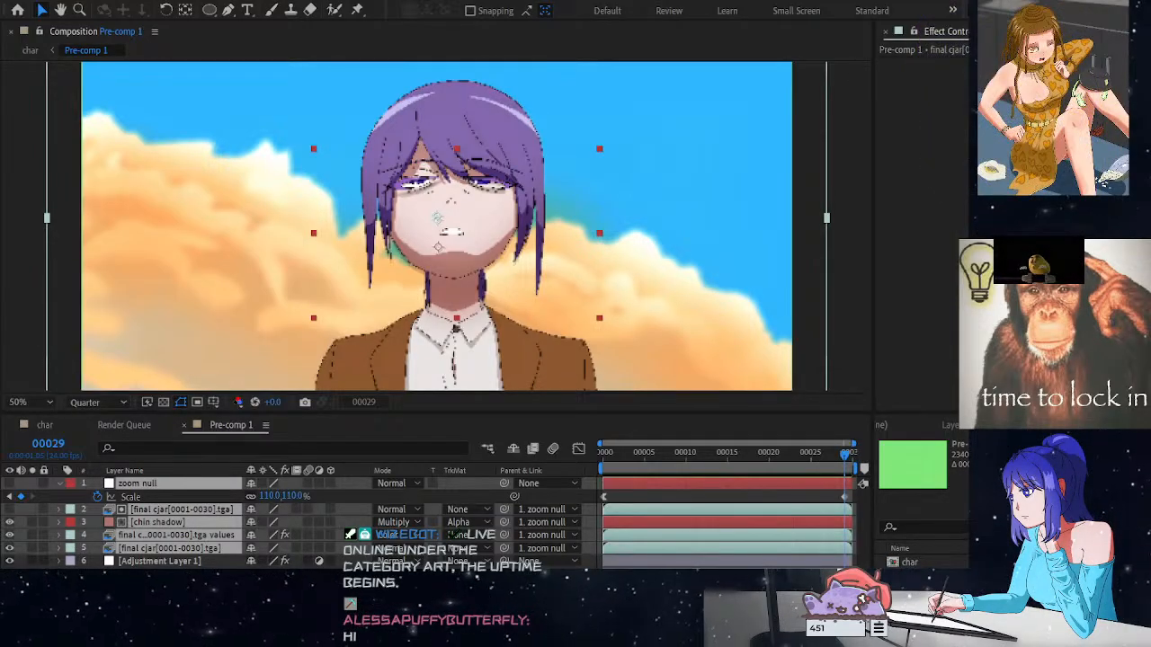
left_click(149, 312)
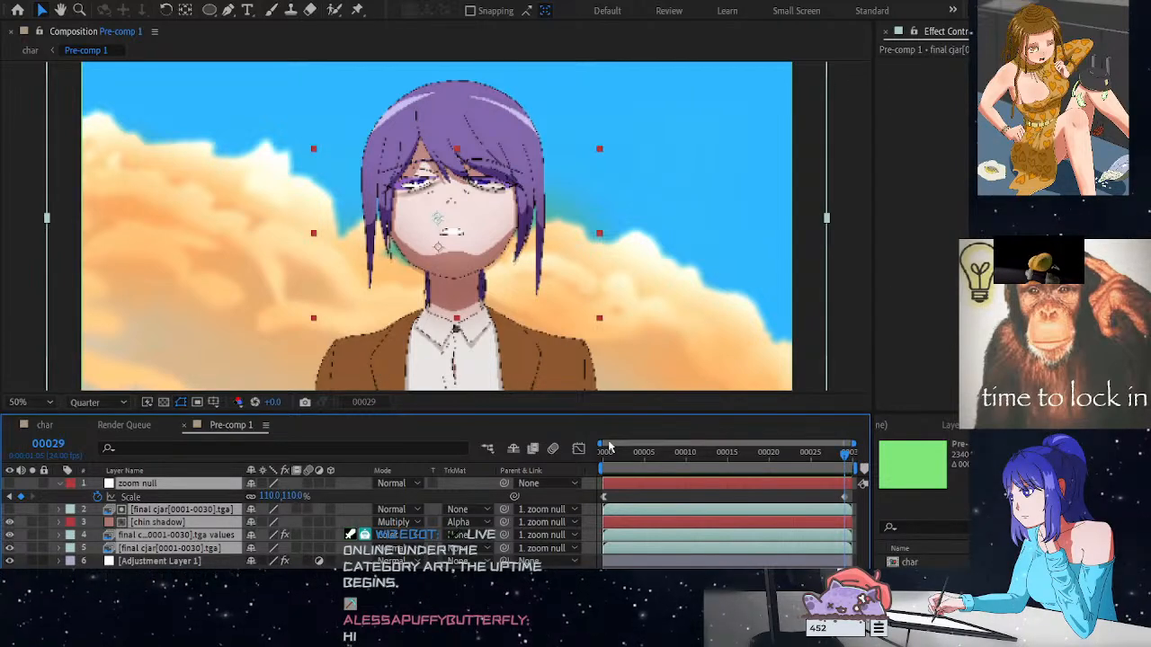
key("ctrl+shift+c")
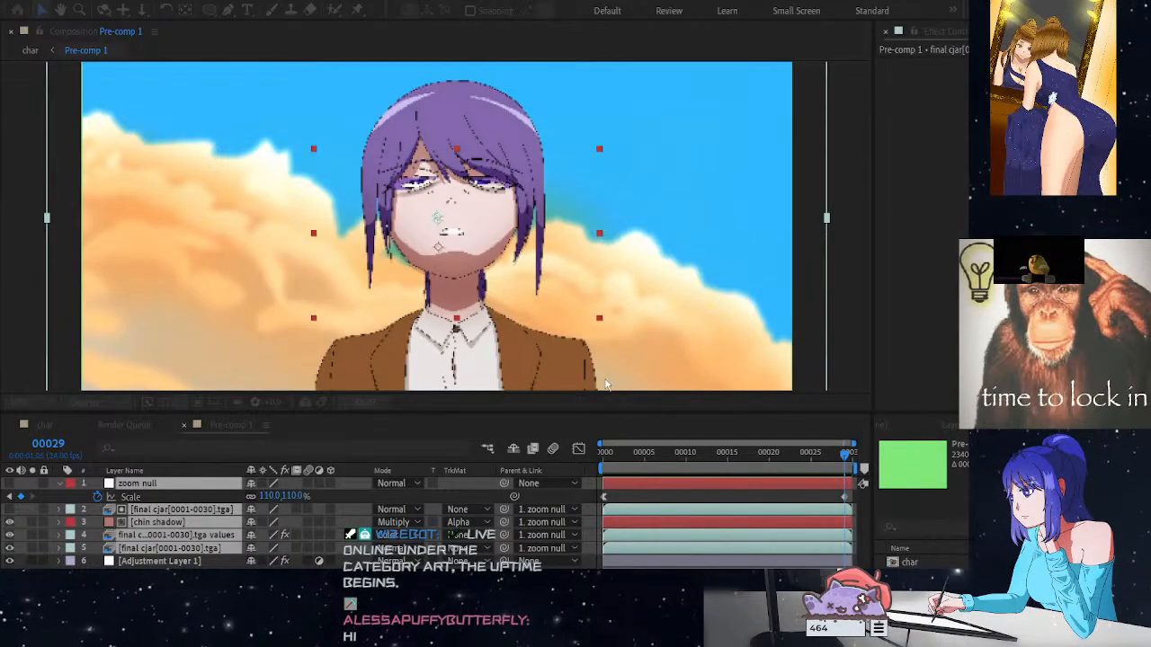
key("Return")
scroll(424, 193, "down", 2)
scroll(431, 197, "up", 2)
scroll(445, 199, "down", 2)
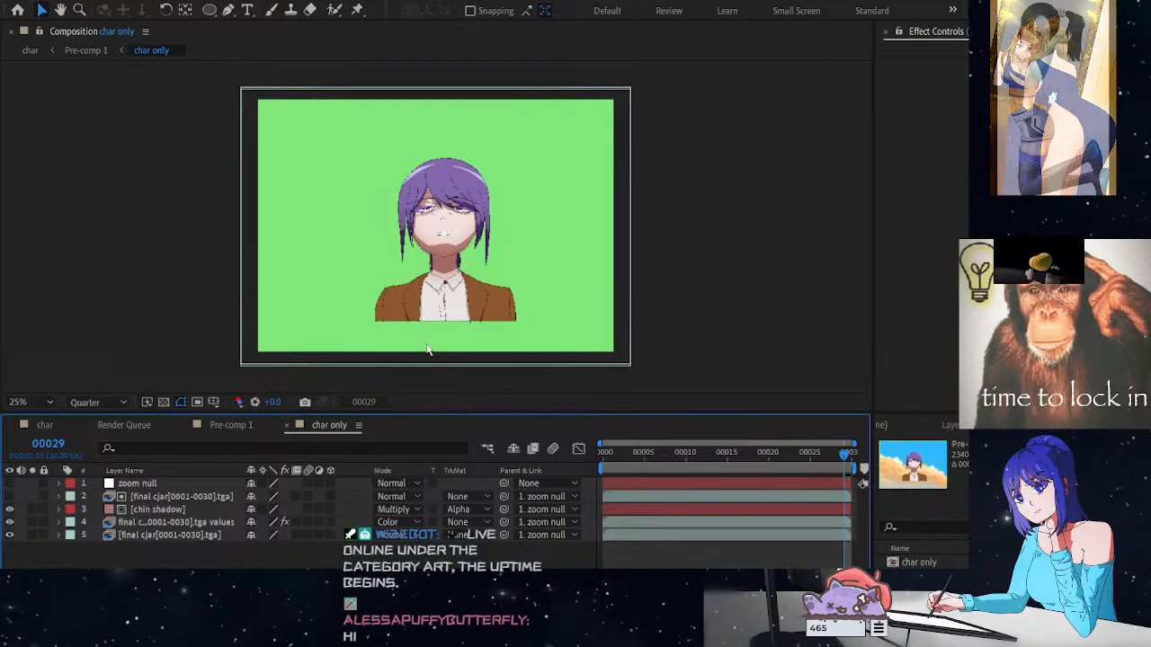
key("alt+Tab")
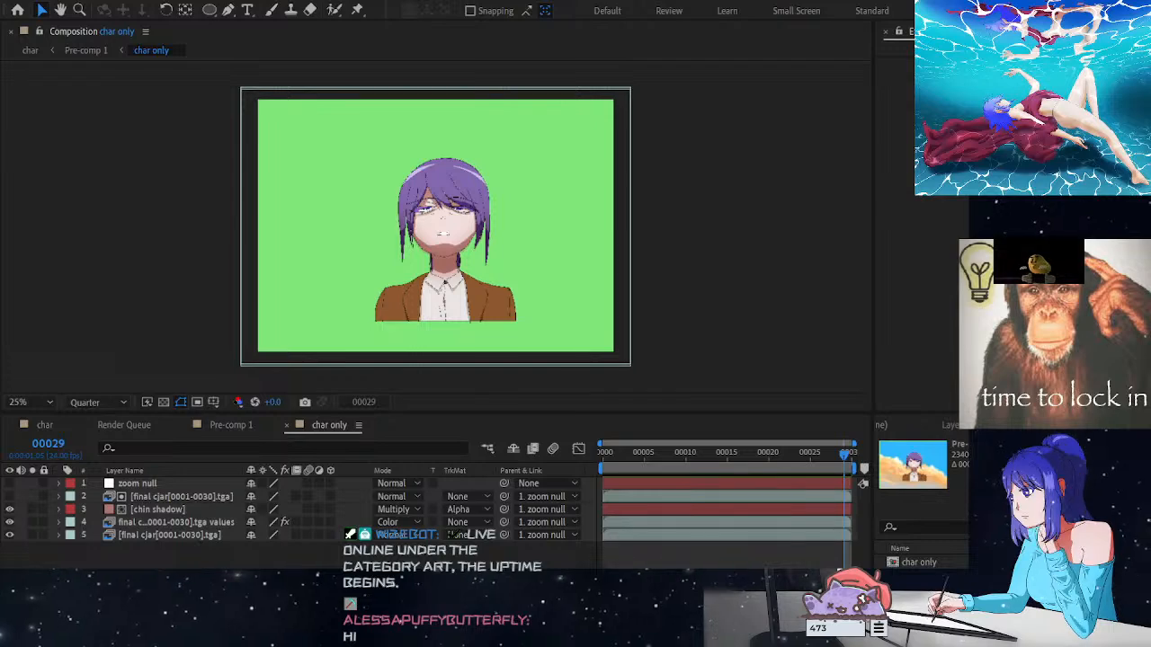
Duplicate the char only layer in Pre-comp 1 and add an Inner Shadow layer style to the top copy
left_click(225, 428)
left_click(184, 486)
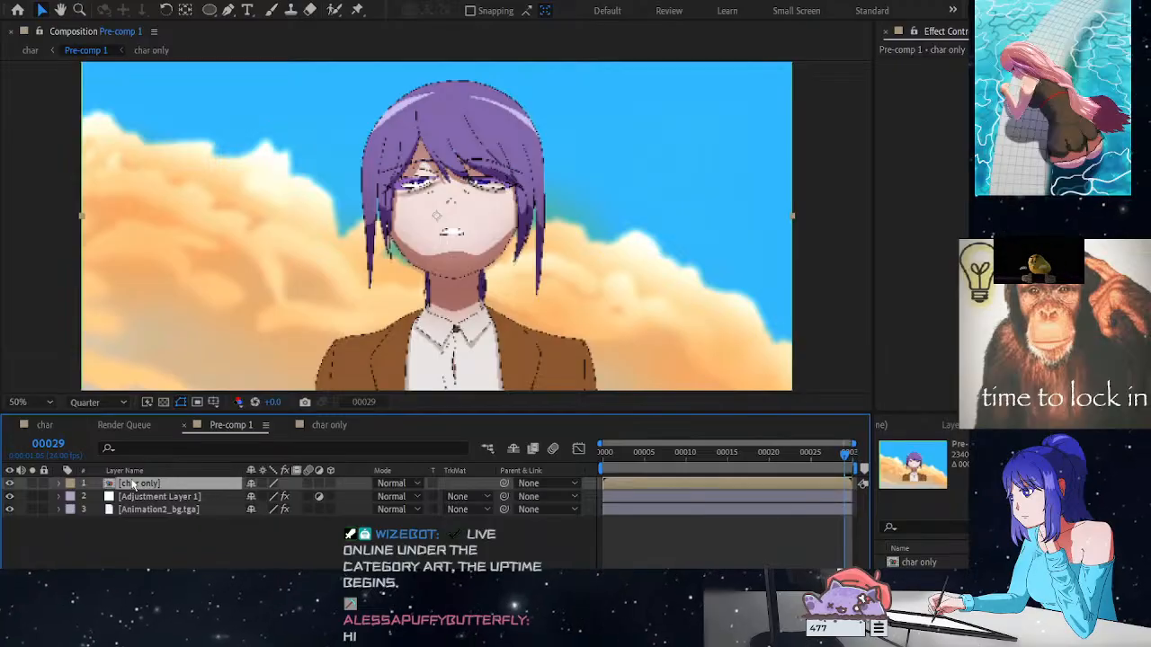
key("ctrl+d")
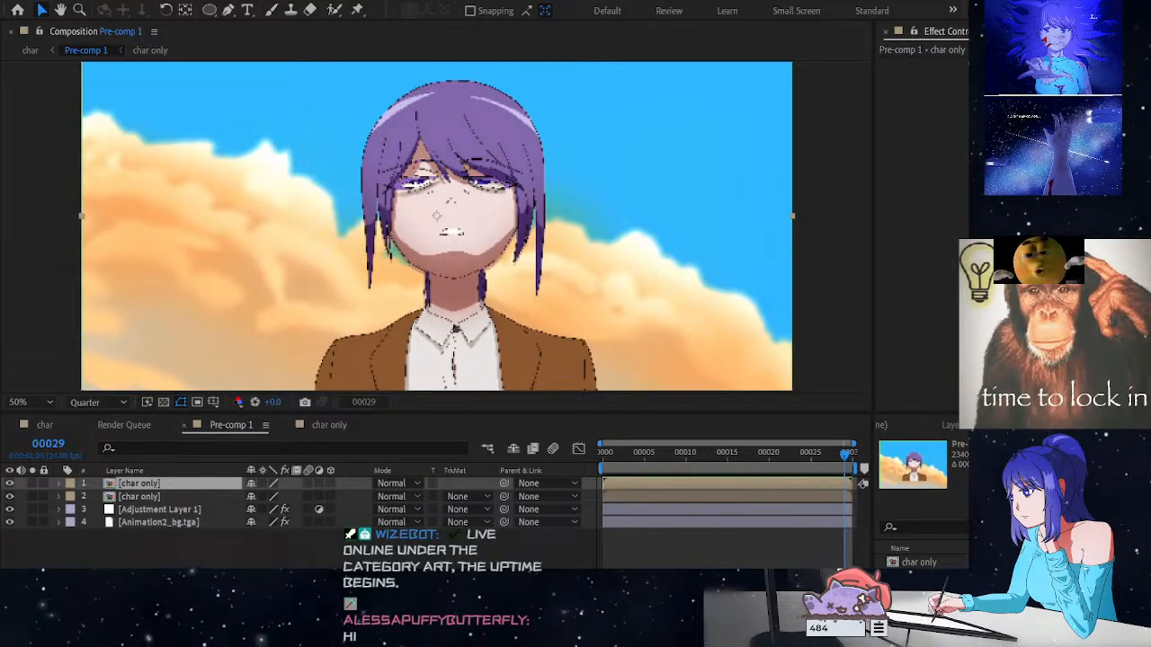
left_click(280, 461)
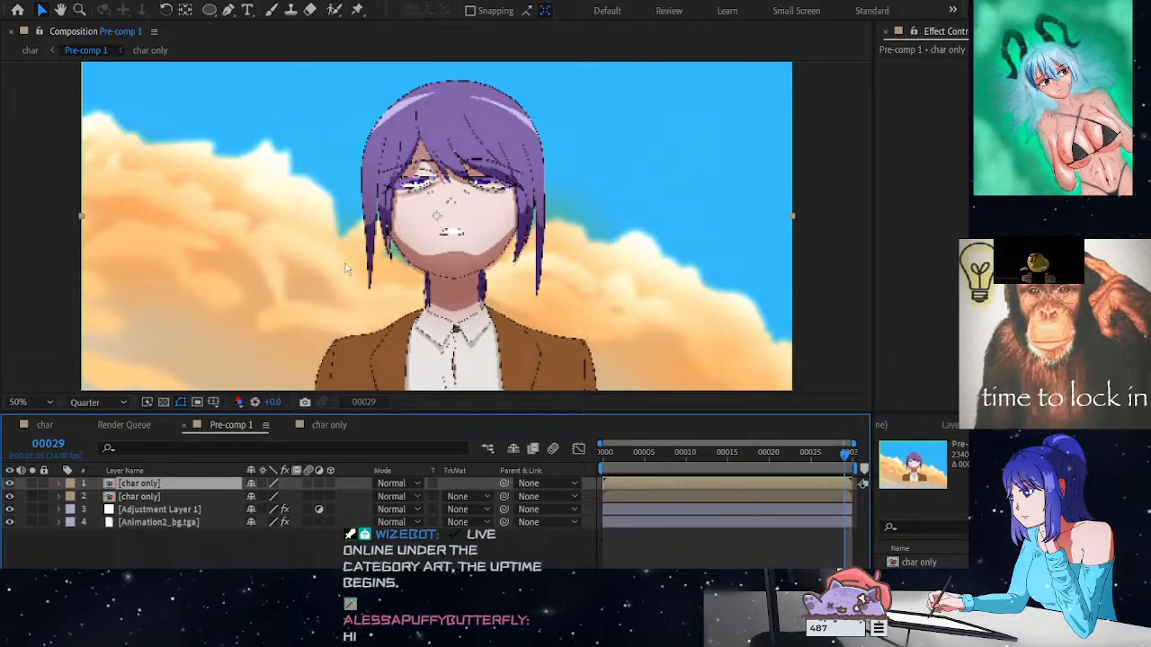
left_click(403, 338)
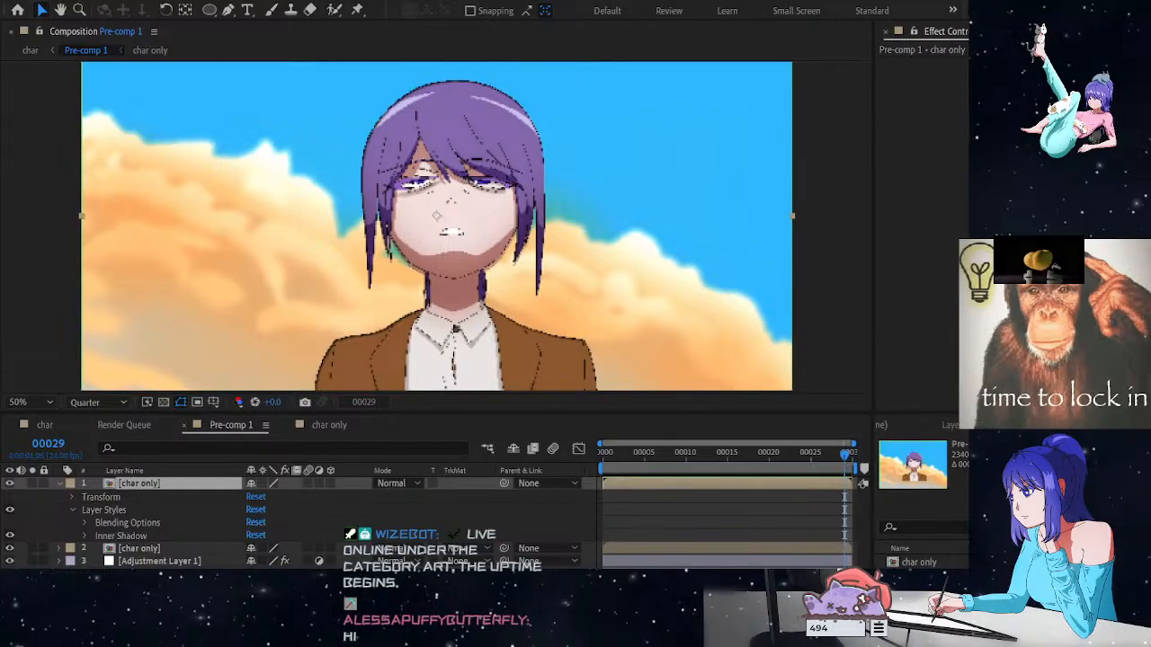
key("alt+Tab")
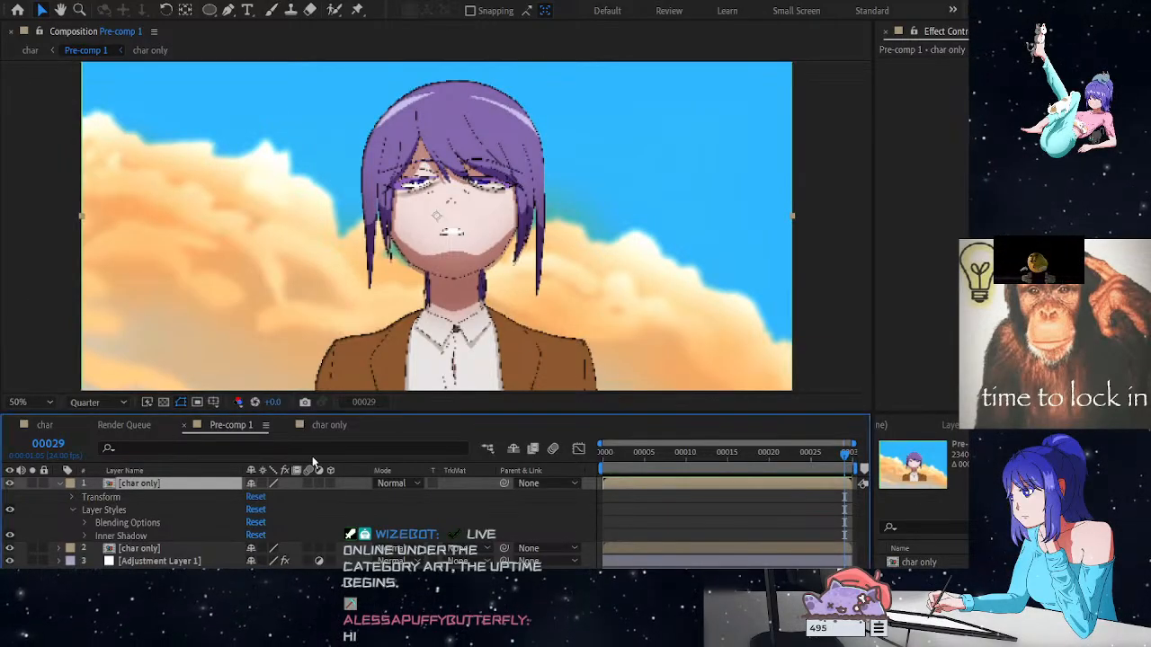
Set the Inner Shadow on the top char only layer to a distance of 0 and a size of 60
left_click(86, 536)
scroll(97, 534, "down", 2)
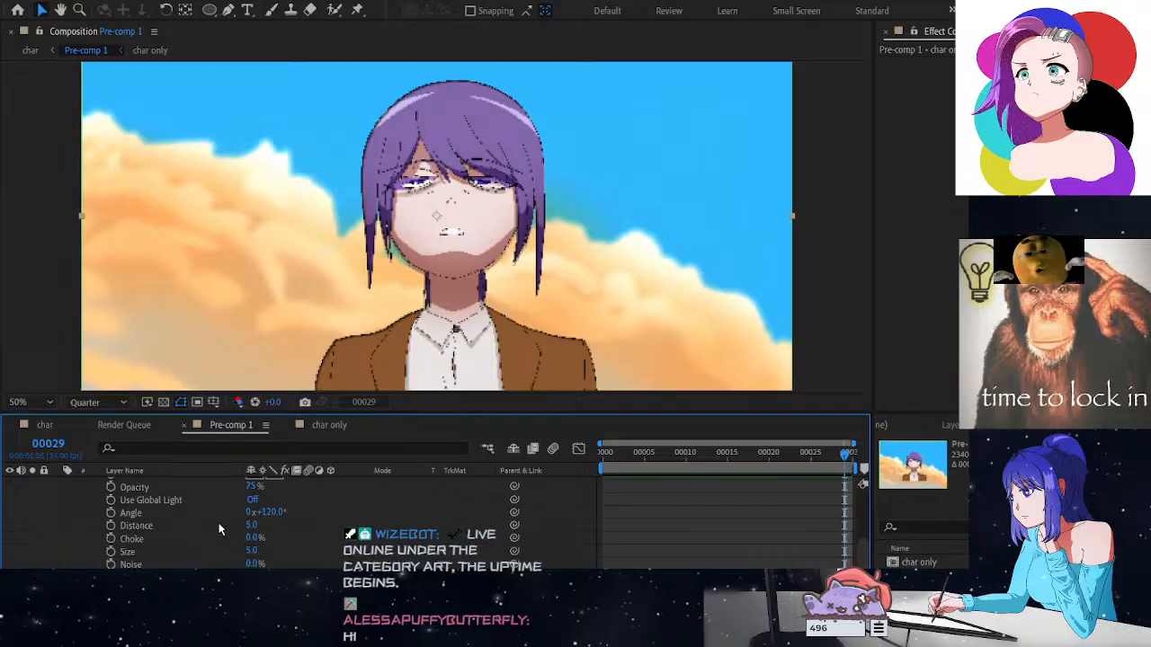
scroll(223, 524, "up", 2)
scroll(261, 544, "down", 2)
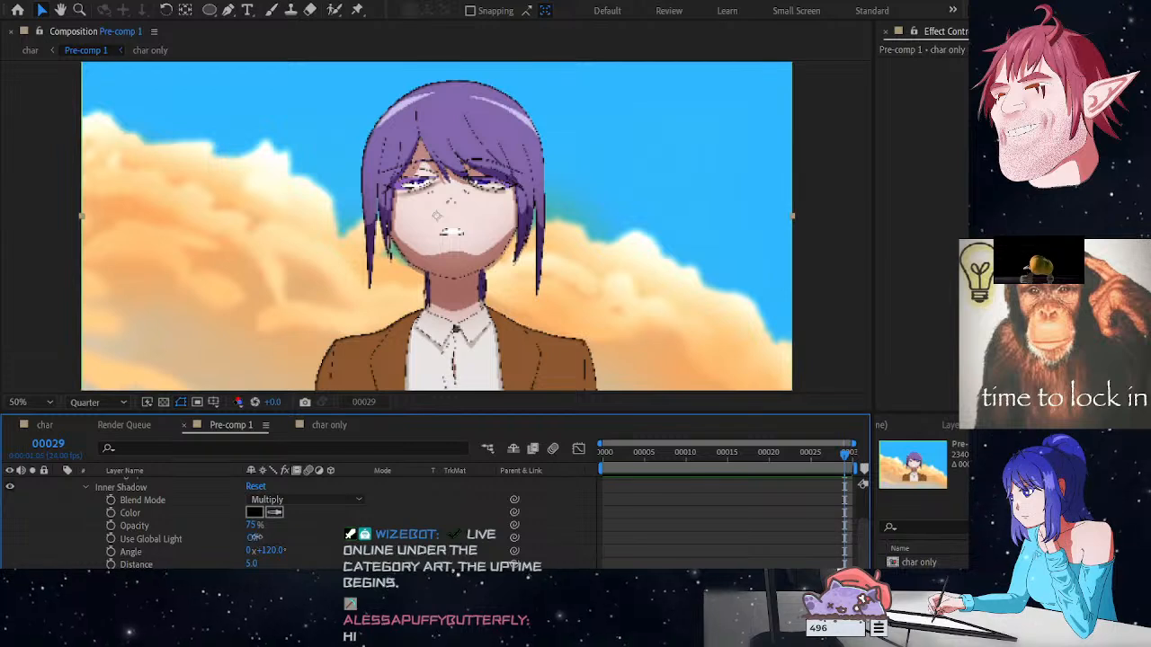
left_click(255, 539)
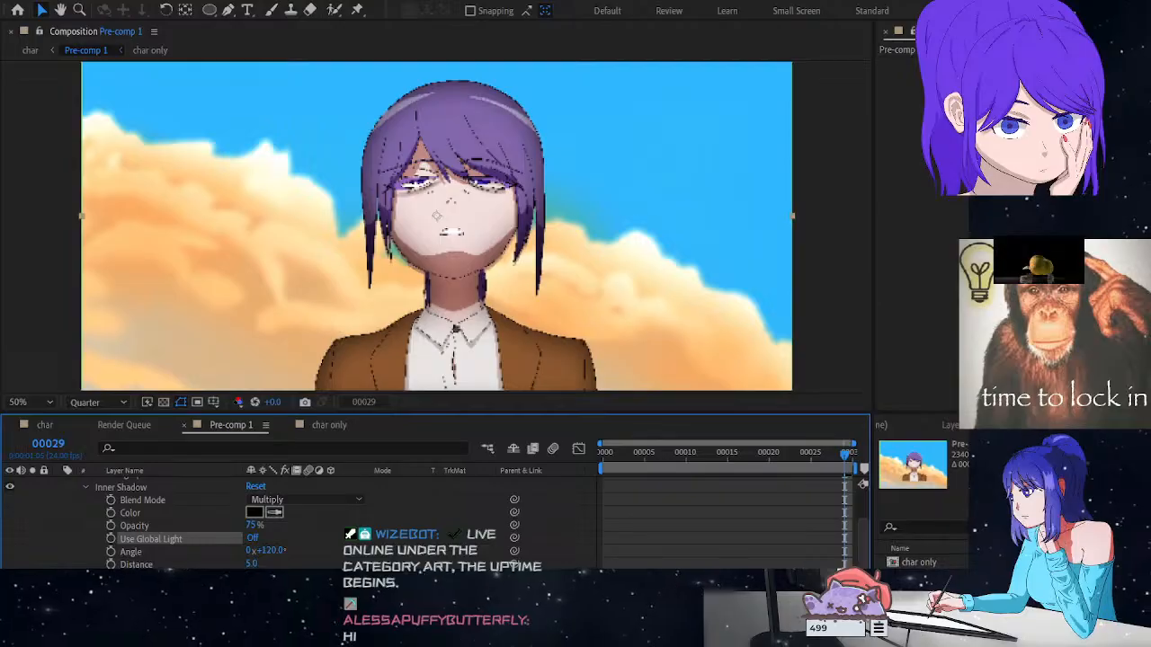
scroll(285, 556, "up", 2)
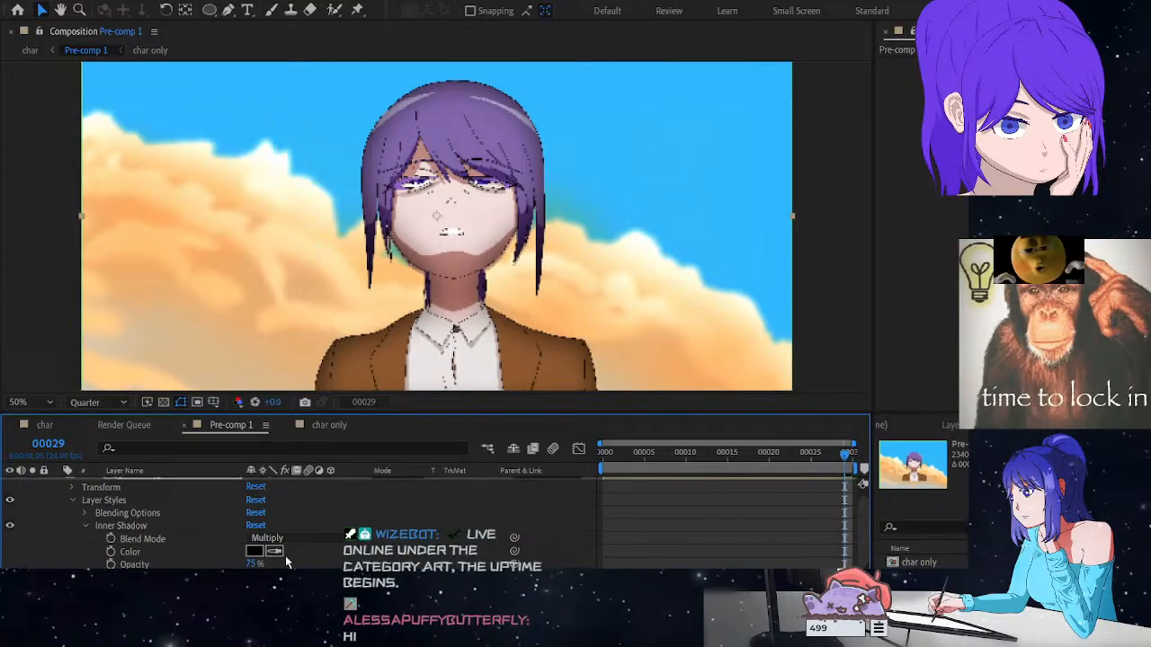
scroll(296, 557, "down", 2)
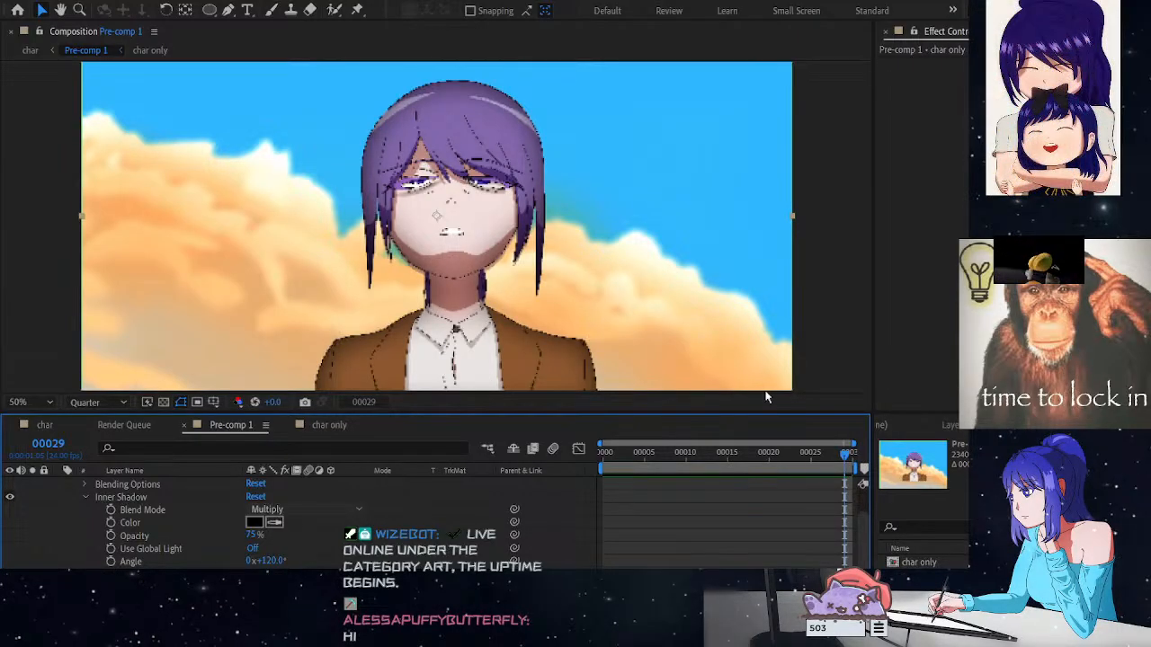
left_click(843, 382)
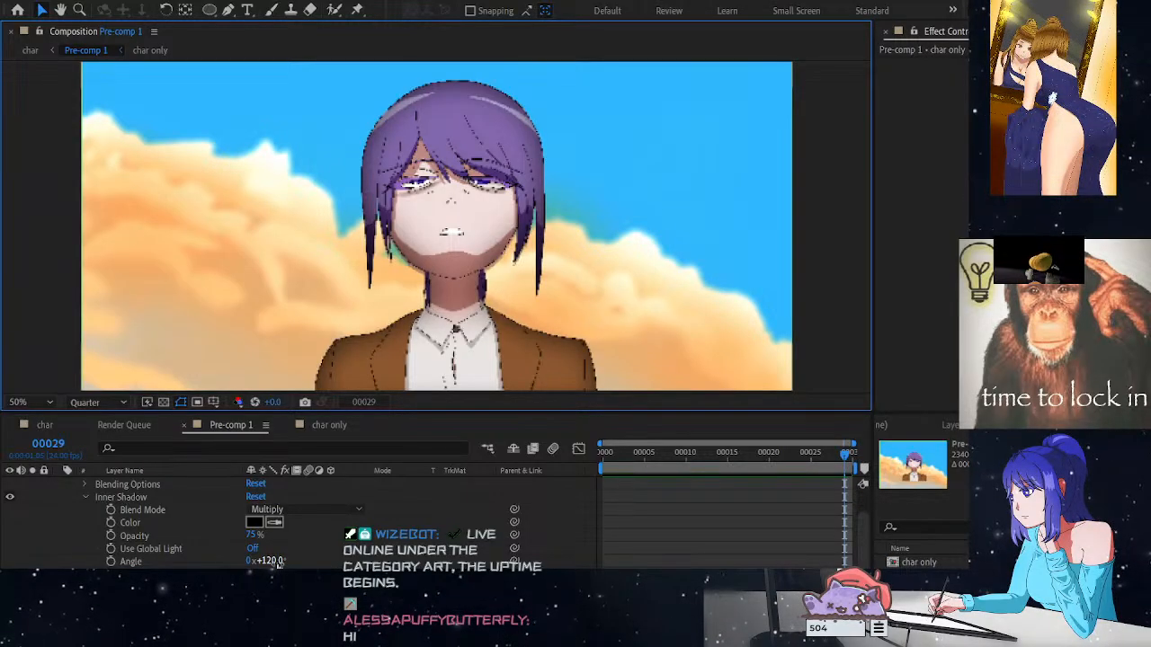
left_click_drag(253, 574, 65, 558)
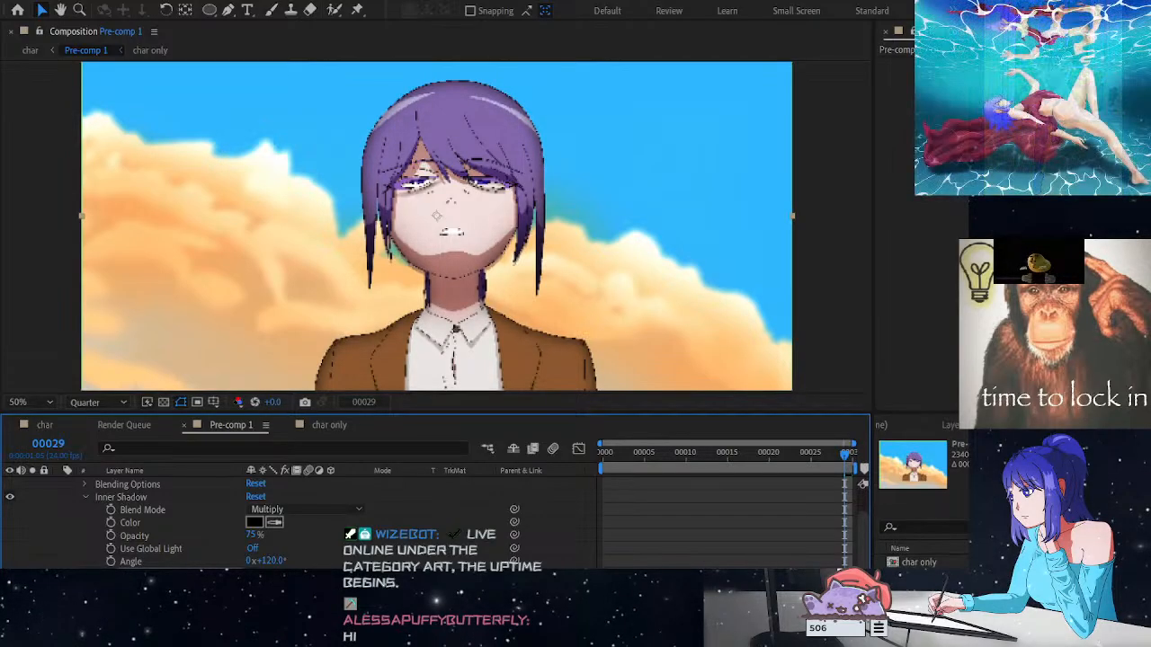
scroll(657, 548, "down", 2)
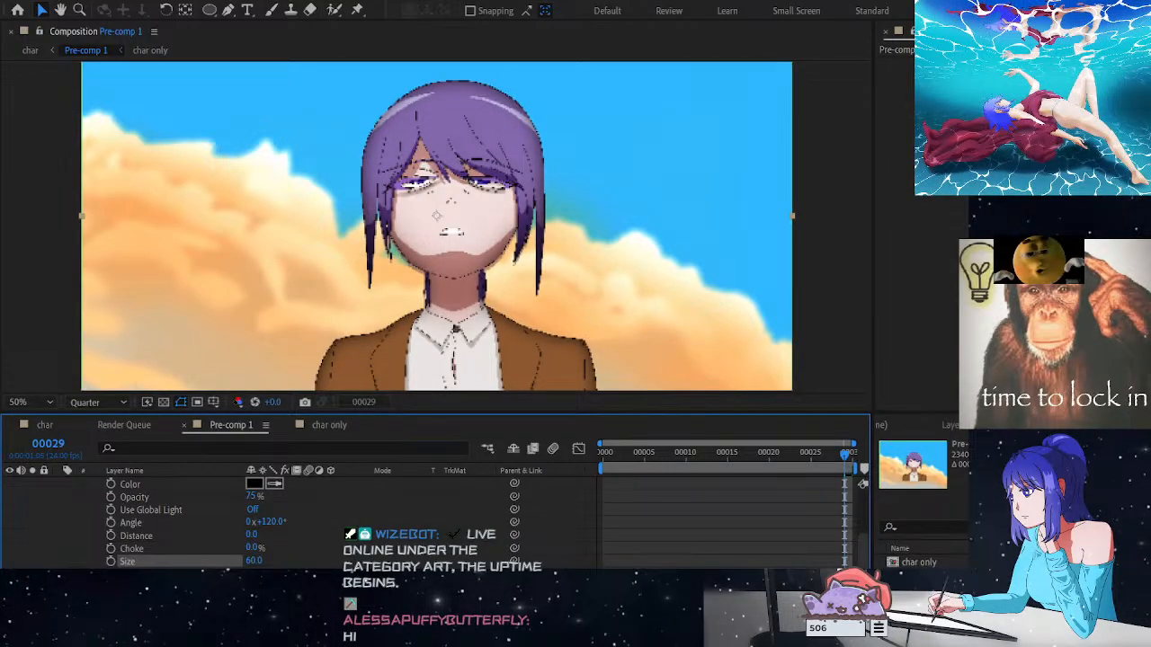
scroll(657, 548, "up", 2)
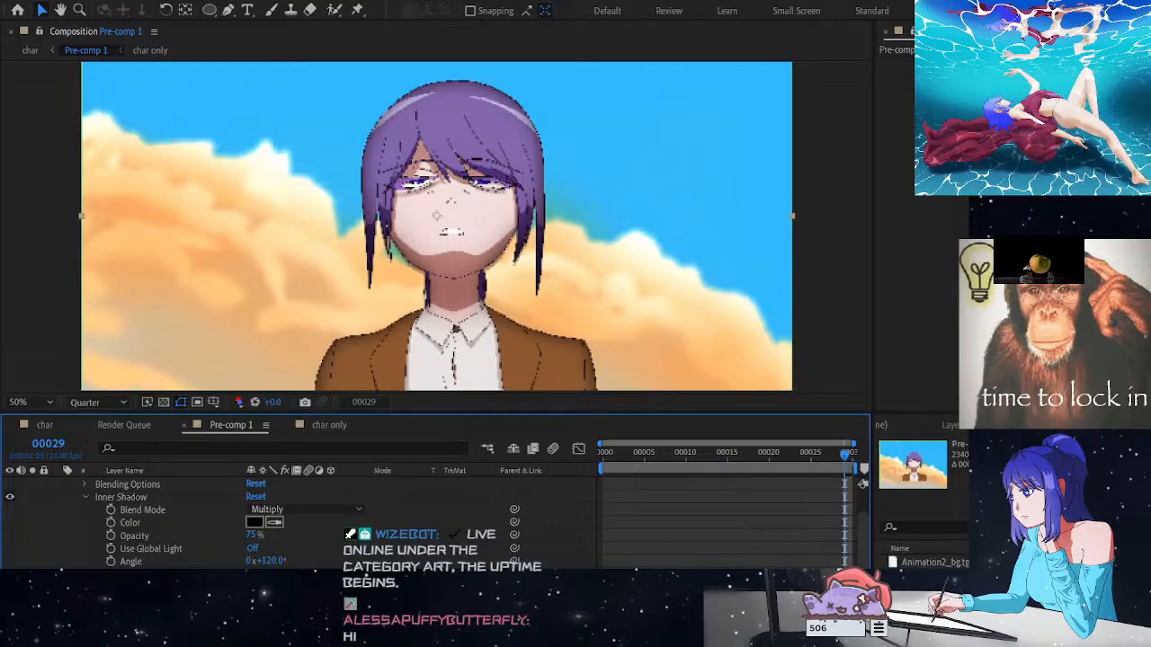
scroll(268, 547, "up", 2)
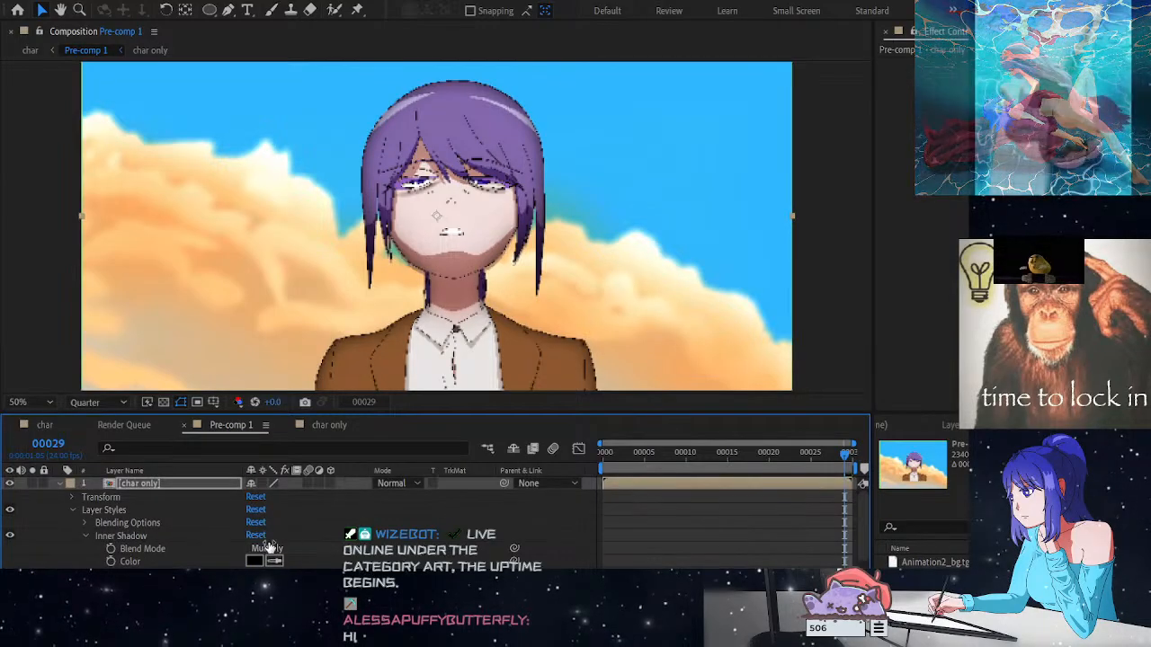
left_click(147, 538)
double_click(128, 511)
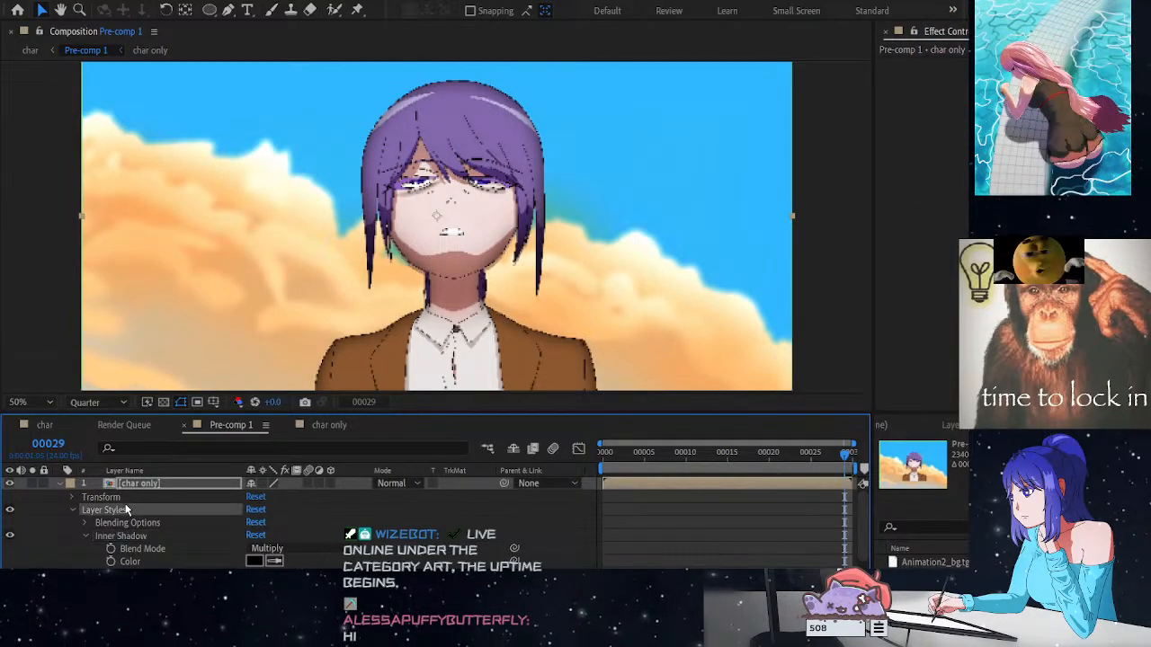
double_click(124, 511)
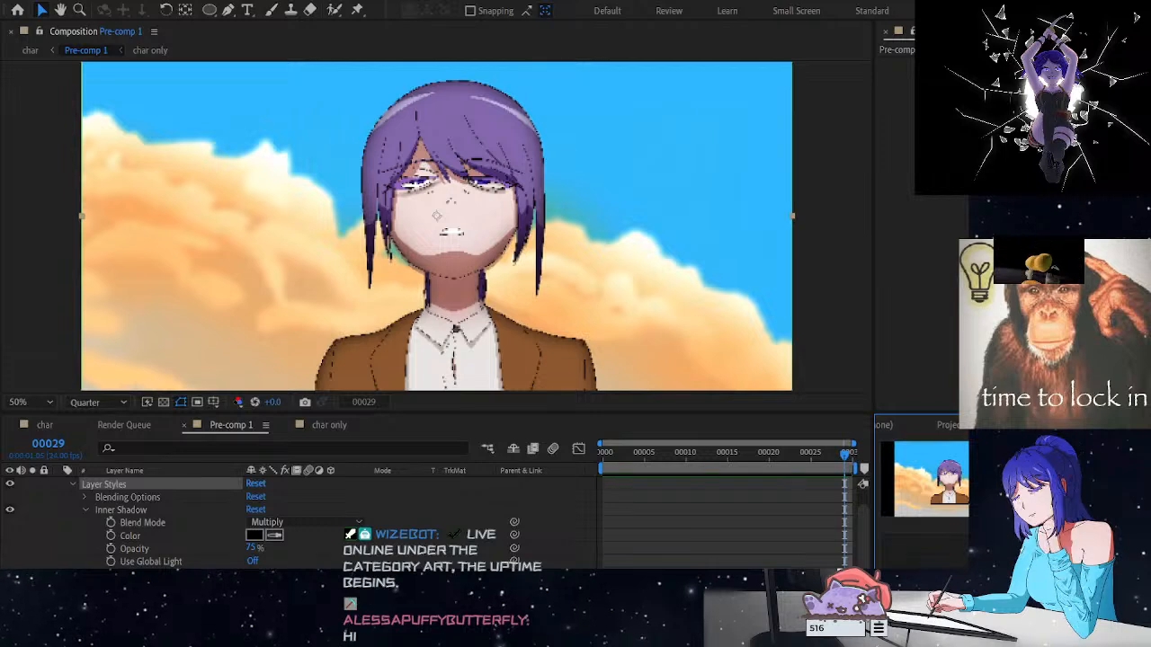
left_click(949, 426)
left_click(146, 487)
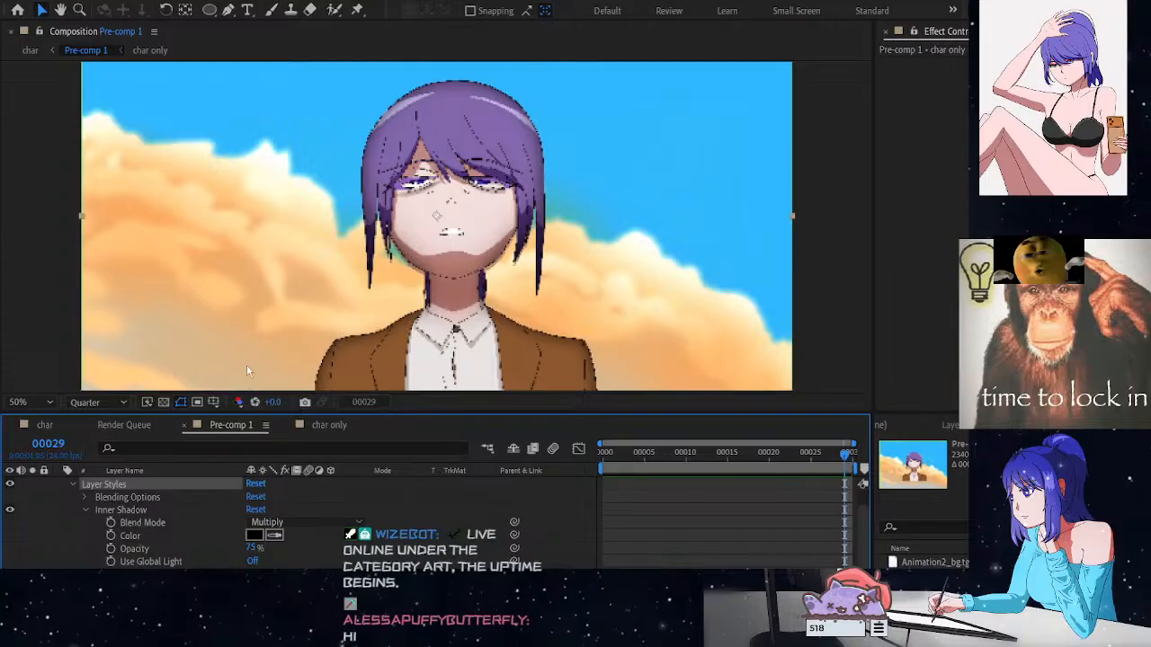
scroll(924, 561, "down", 1)
left_click(924, 564)
scroll(925, 561, "down", 1)
scroll(925, 562, "up", 2)
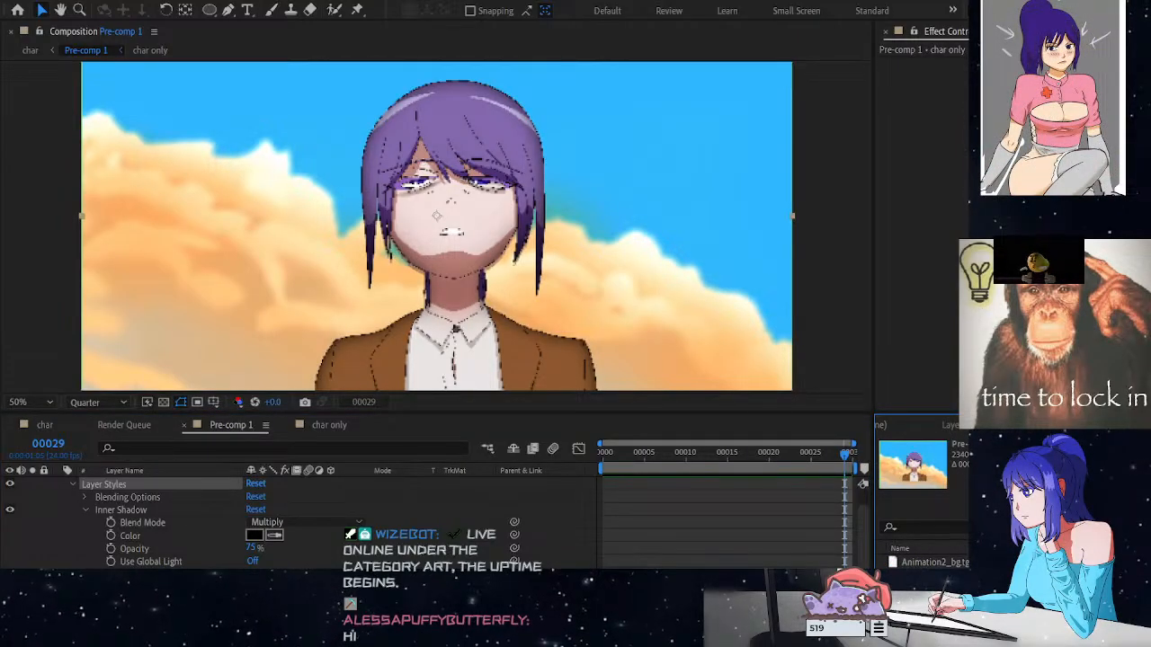
left_click(119, 470)
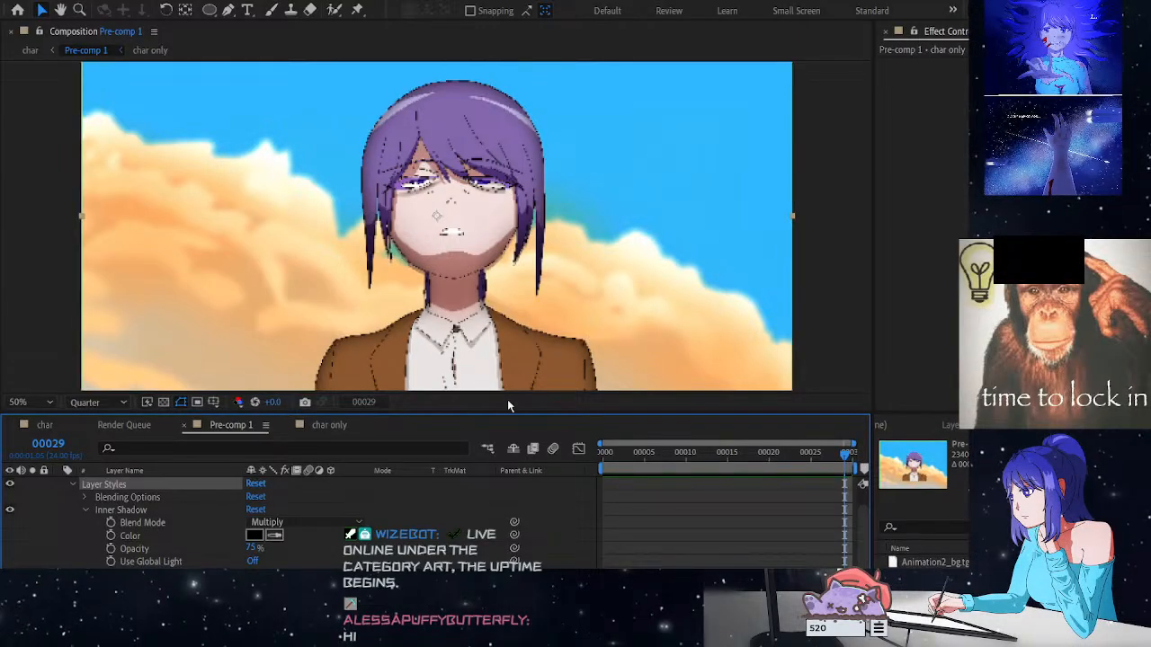
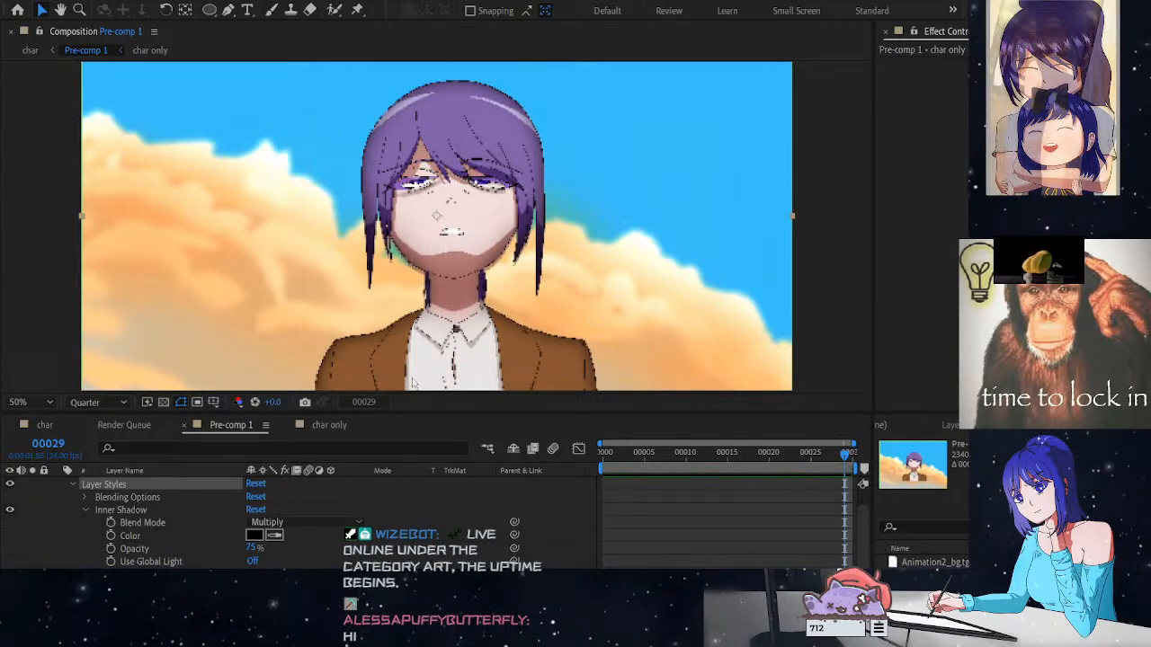
Examine the shading across the full Pre-comp 1 frame and review the Inner Shadow settings of the top char only layer
scroll(462, 239, "down", 4)
scroll(461, 240, "up", 4)
scroll(456, 253, "down", 2)
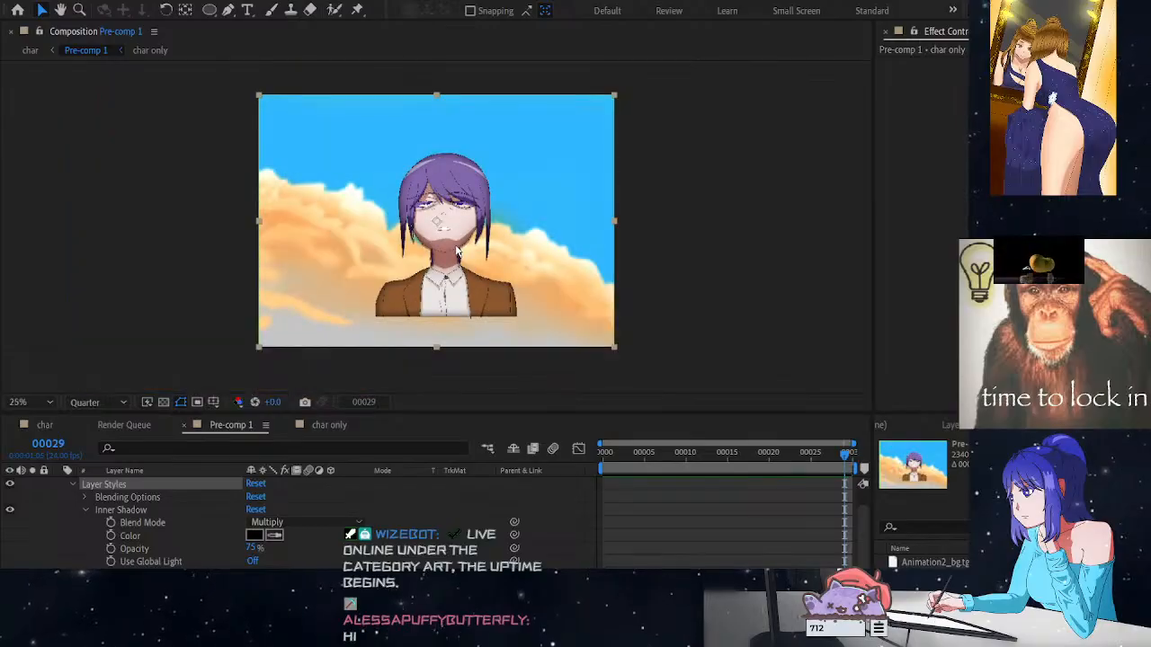
scroll(457, 253, "up", 1)
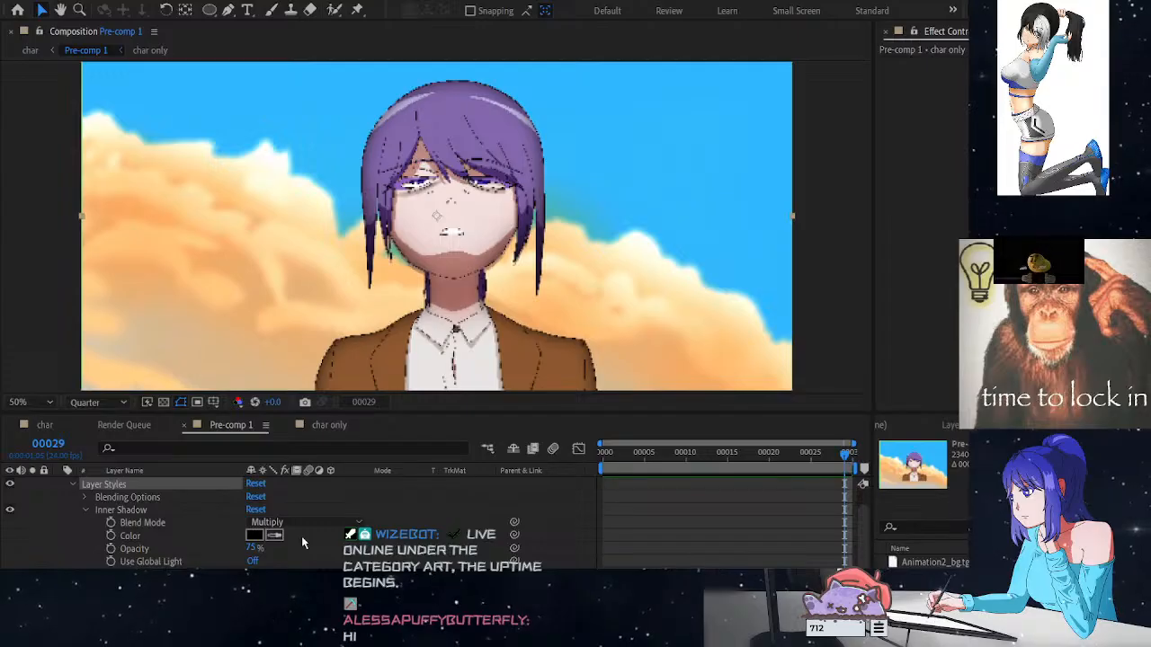
scroll(301, 536, "down", 1)
scroll(301, 536, "up", 2)
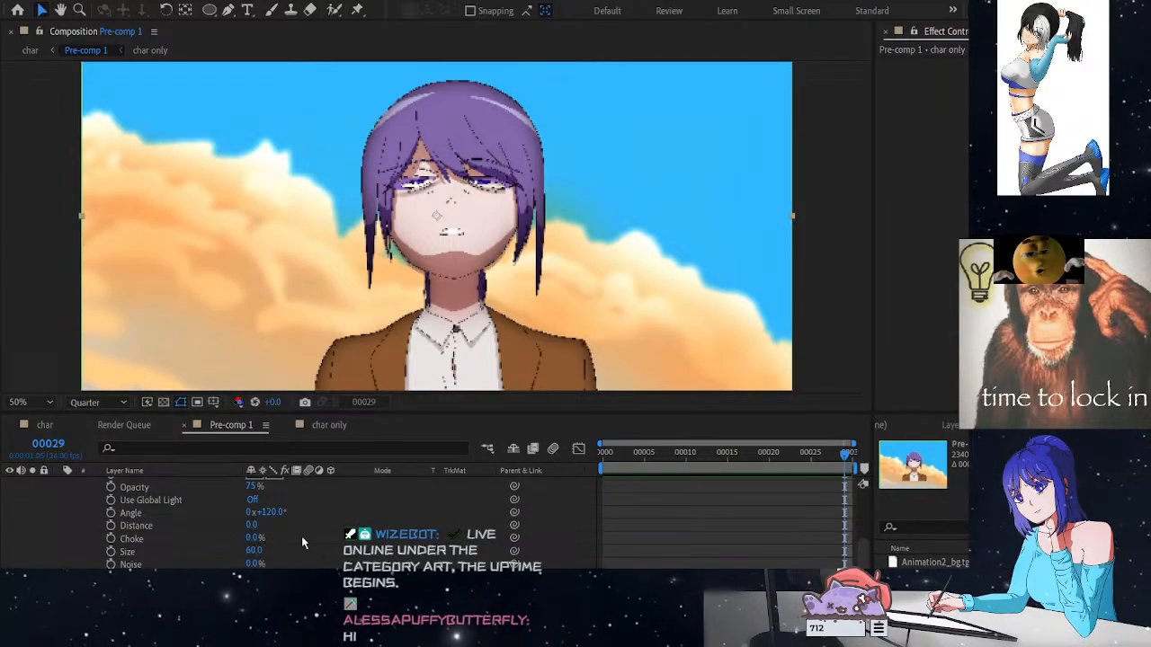
scroll(301, 536, "up", 1)
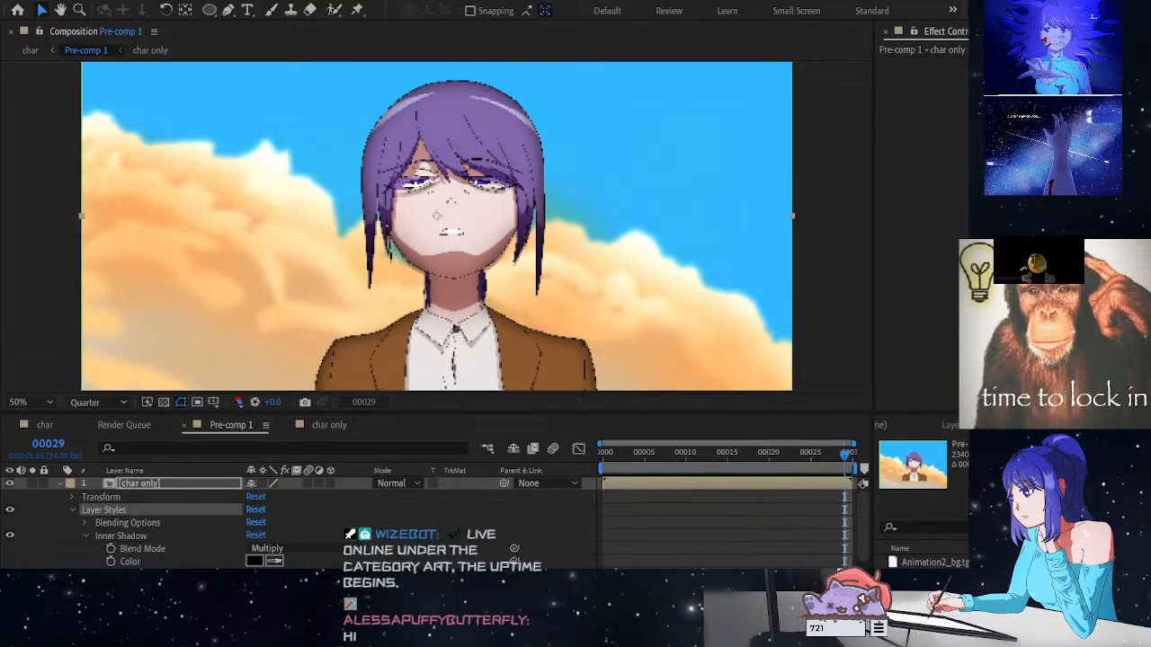
scroll(274, 529, "down", 2)
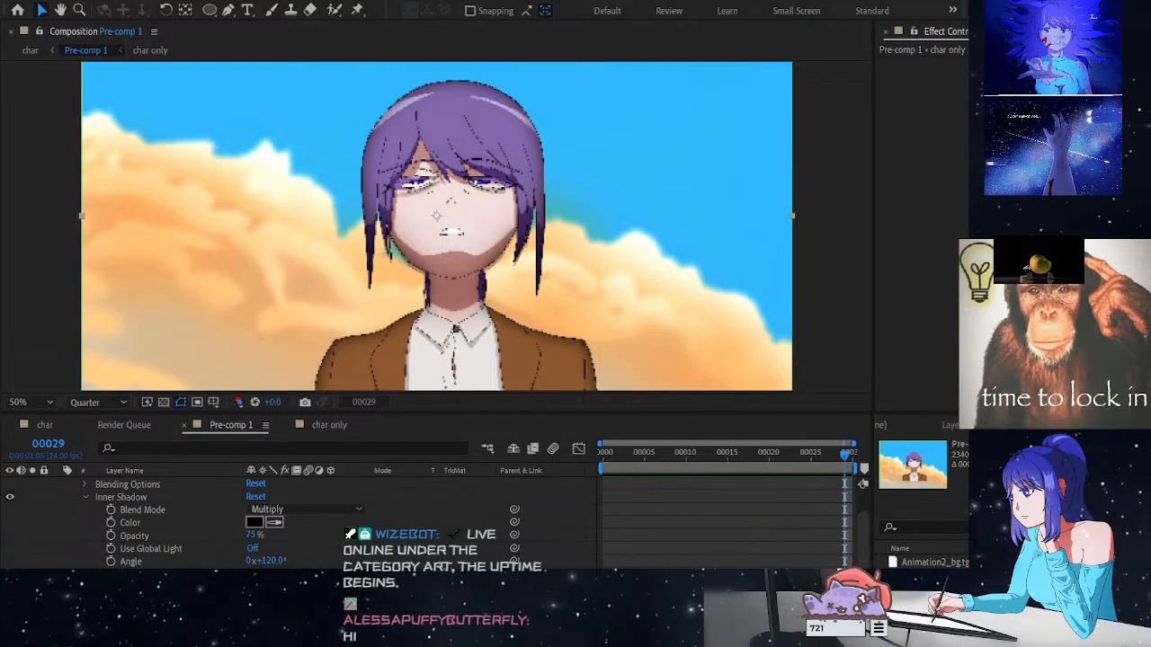
Try the Normal blend mode on the Inner Shadow and return it to Multiply
left_click(285, 511)
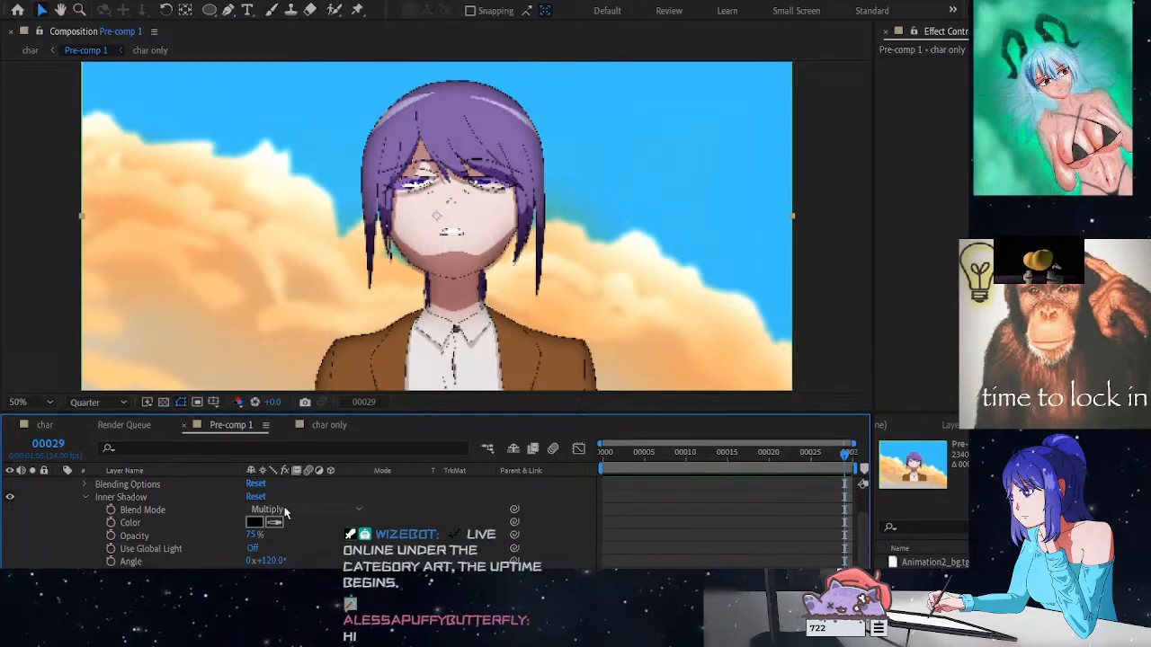
left_click(283, 90)
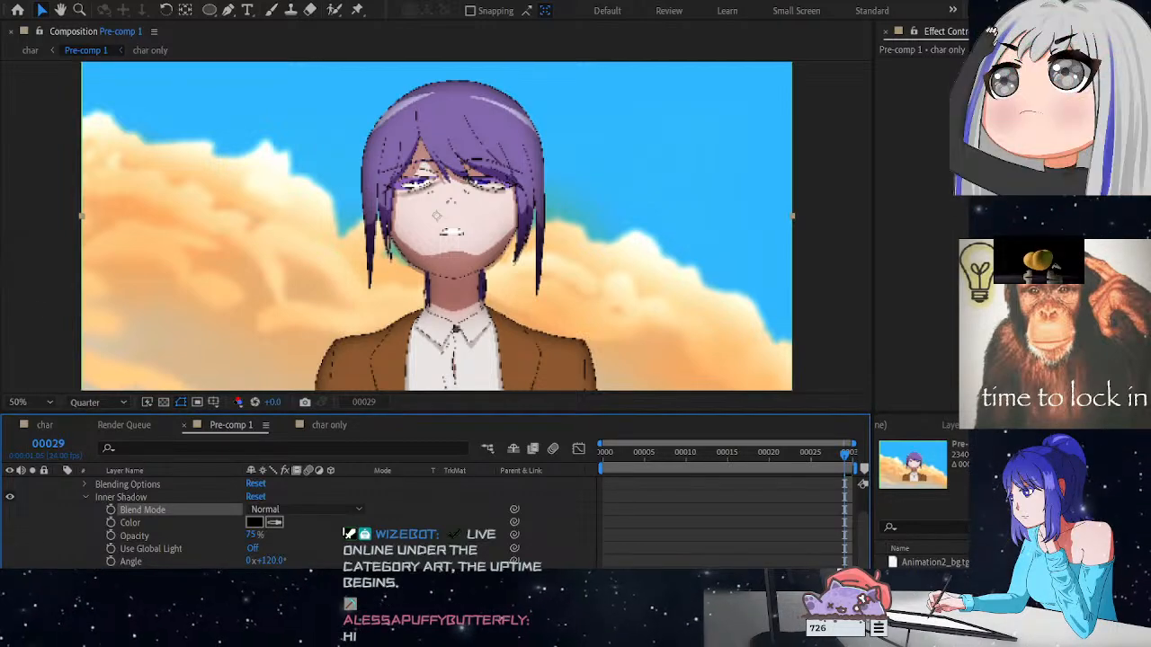
left_click(311, 142)
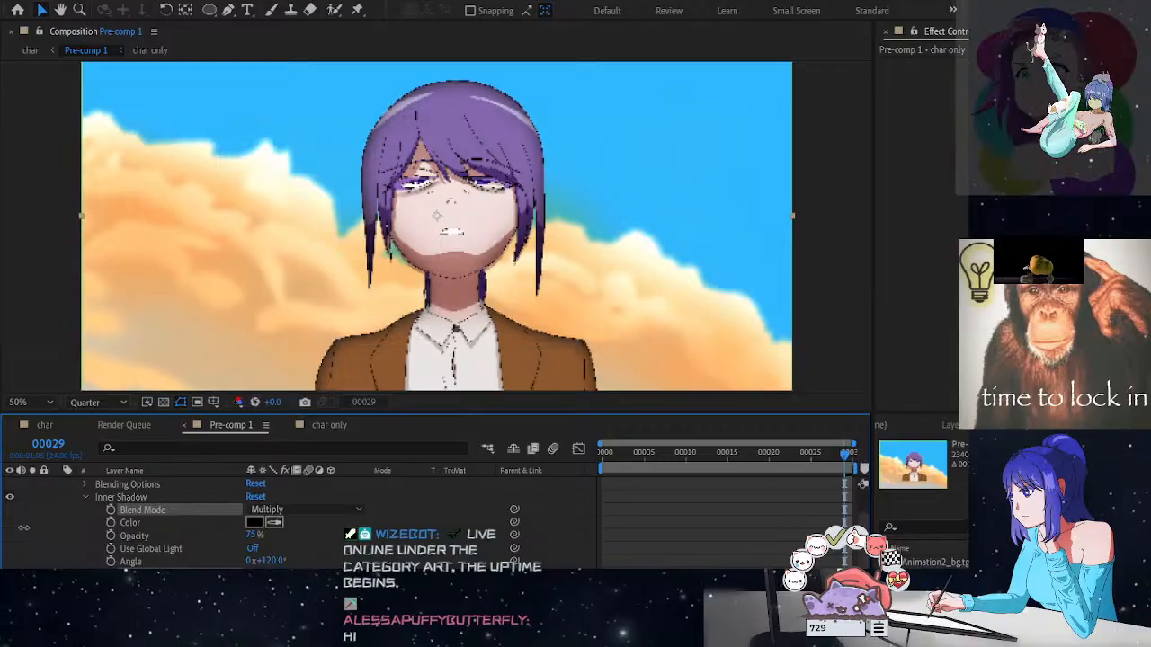
key("ctrl+z")
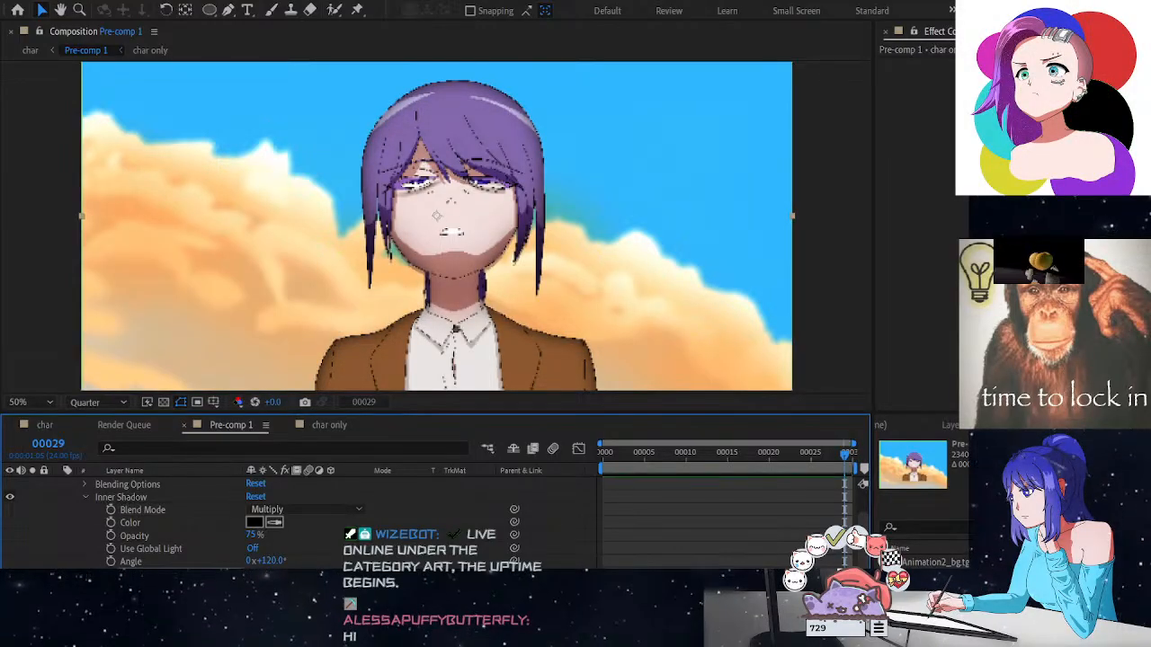
left_click(13, 134)
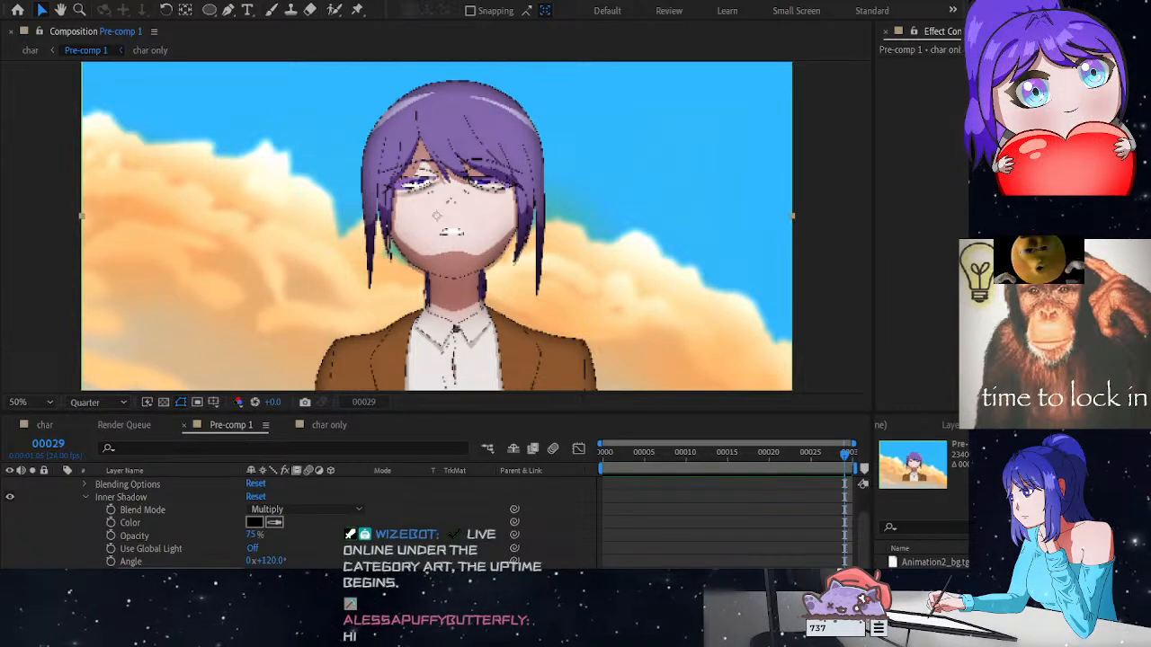
left_click(278, 363)
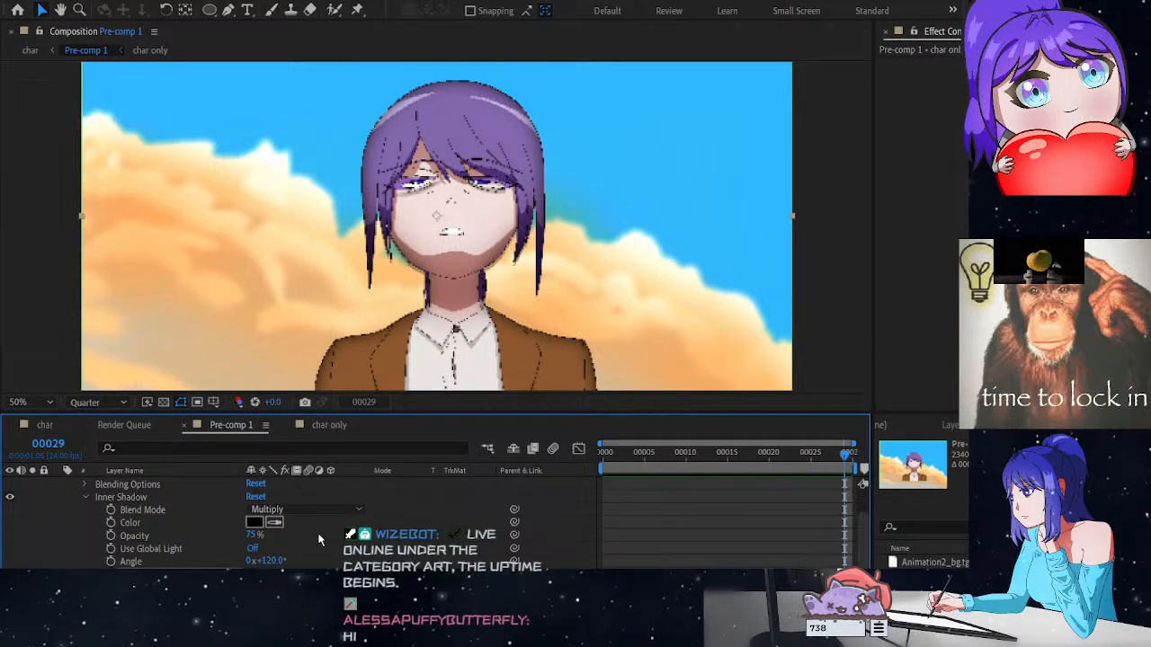
Inspect the character's edges with the Inner Shadow size at 0, and set the size to 61
scroll(323, 533, "down", 2)
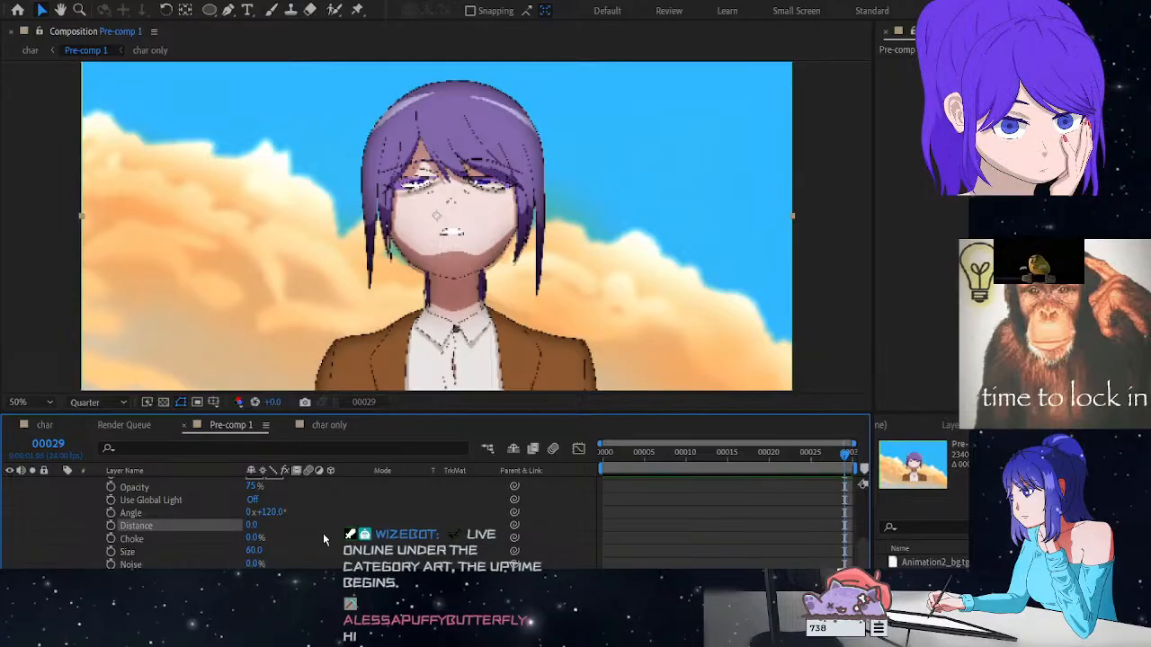
left_click_drag(256, 555, 208, 555)
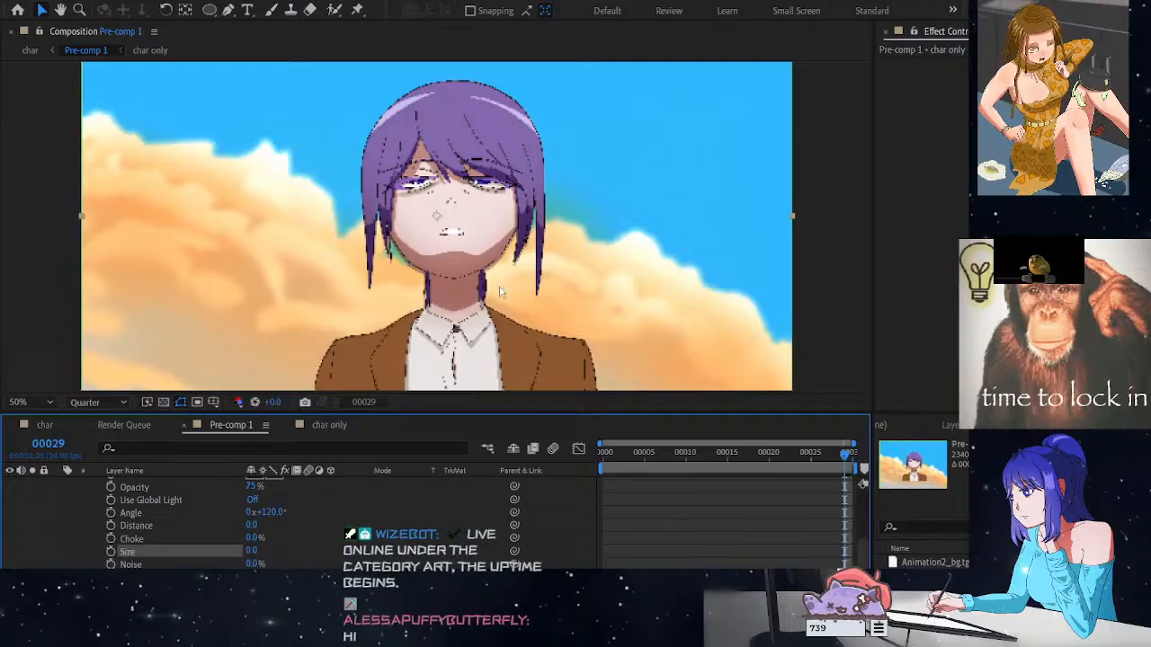
scroll(461, 285, "down", 1)
scroll(461, 285, "up", 3)
scroll(480, 302, "down", 1)
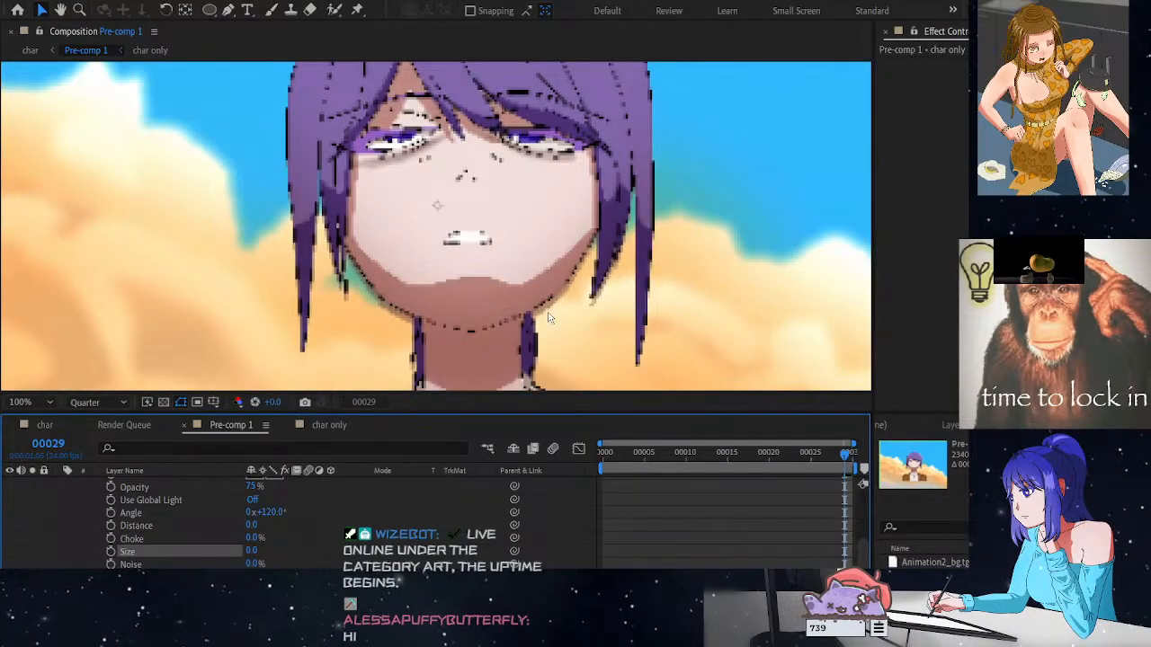
scroll(535, 317, "down", 1)
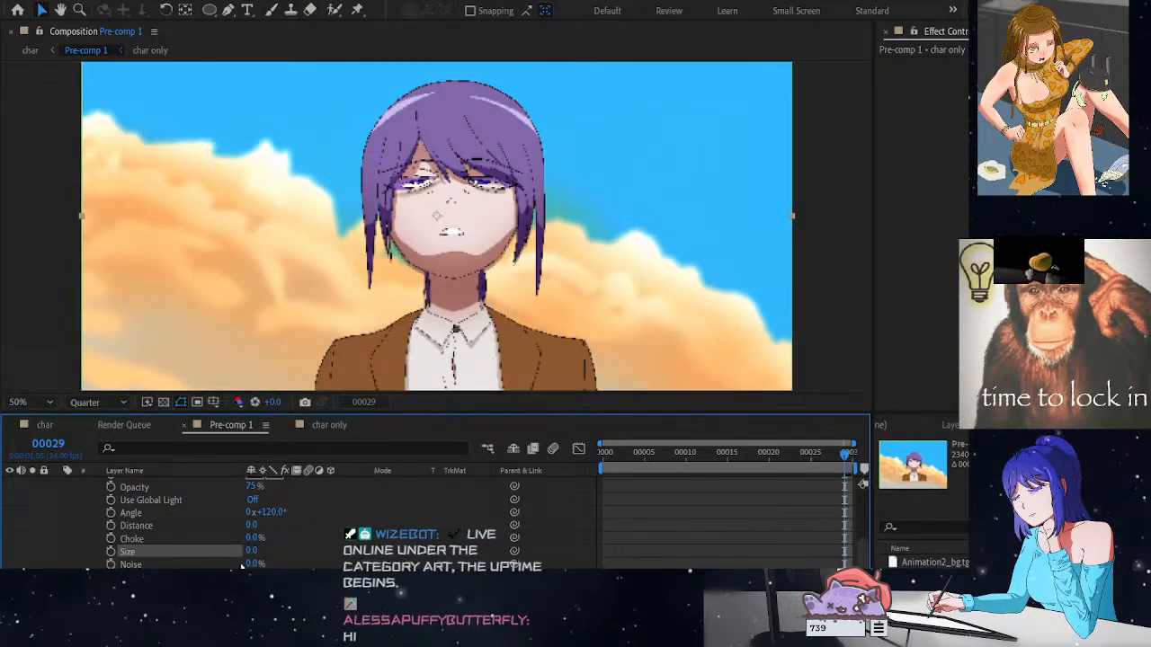
mouse_move(252, 551)
left_mouse_down()
mouse_move(273, 550)
mouse_move(160, 535)
mouse_move(151, 540)
mouse_move(251, 550)
mouse_move(136, 561)
left_mouse_up()
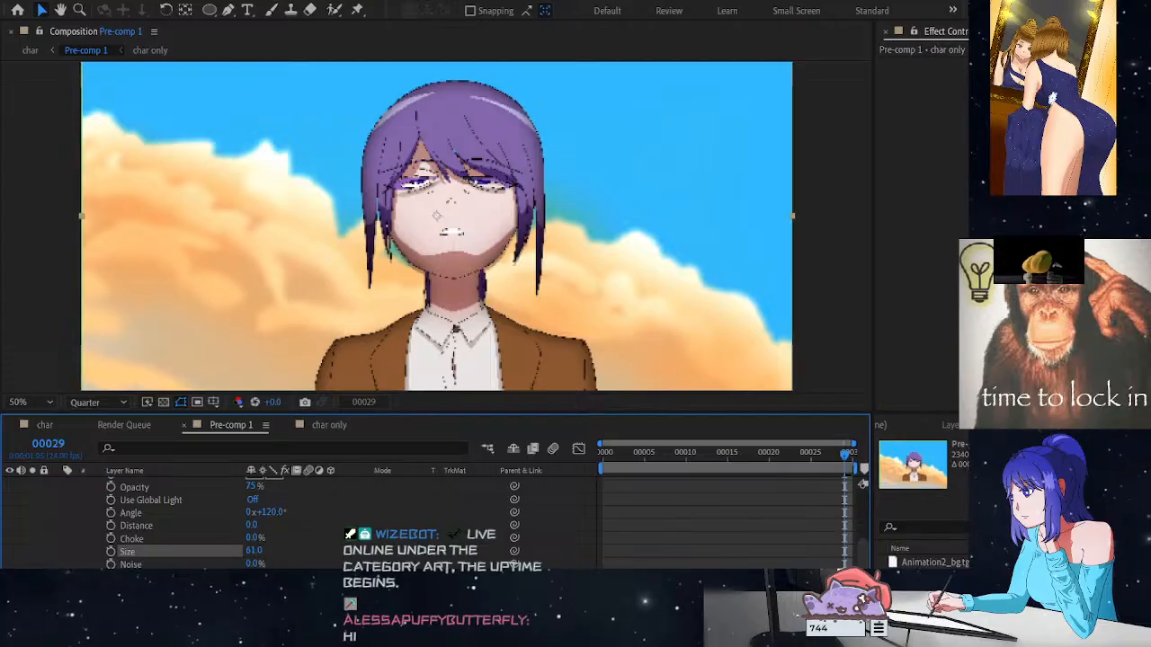
scroll(145, 516, "up", 1)
scroll(145, 516, "down", 1)
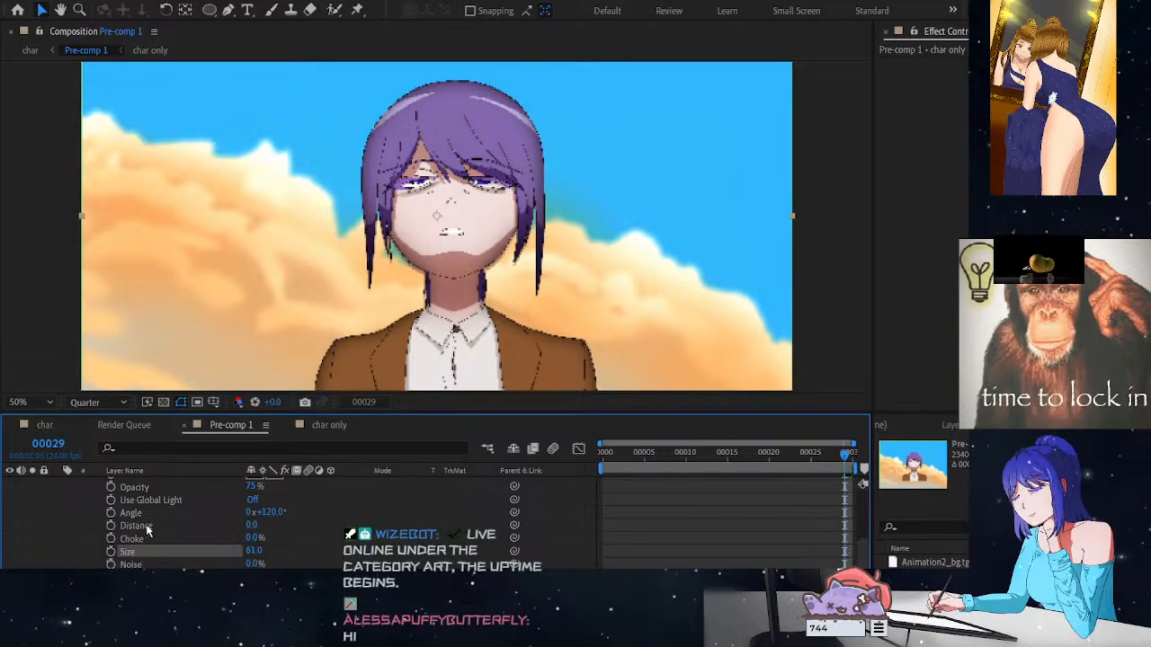
Compare the character with and without the top char only layer, leaving that layer hidden
scroll(136, 533, "up", 3)
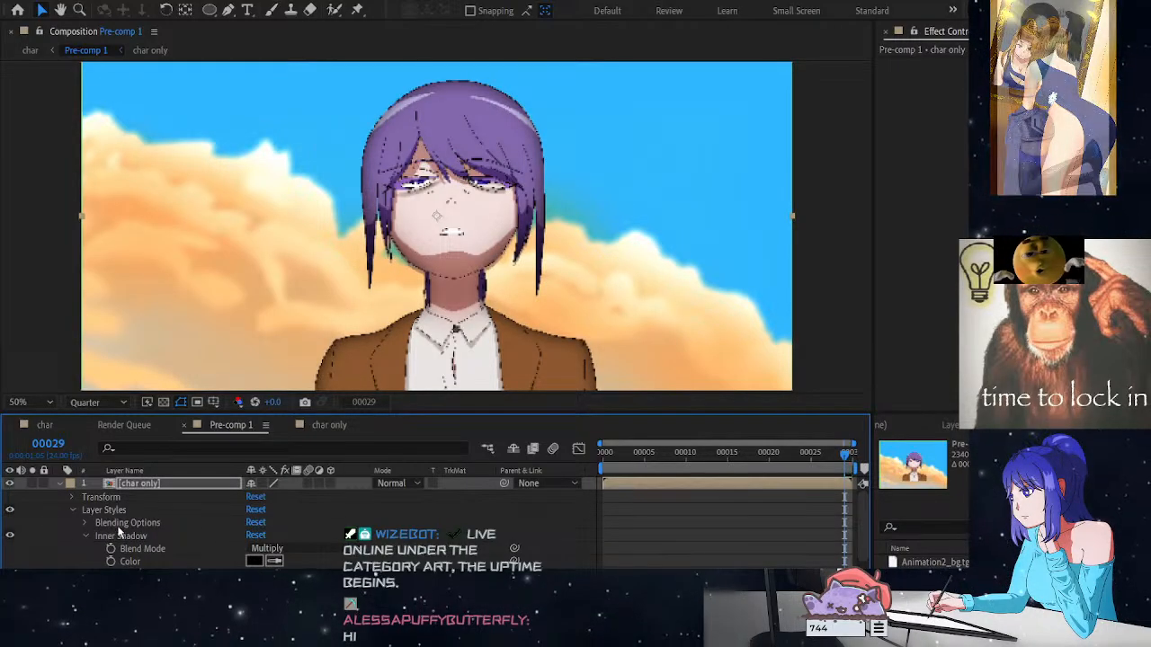
left_click(12, 484)
left_click(11, 485)
left_click(12, 485)
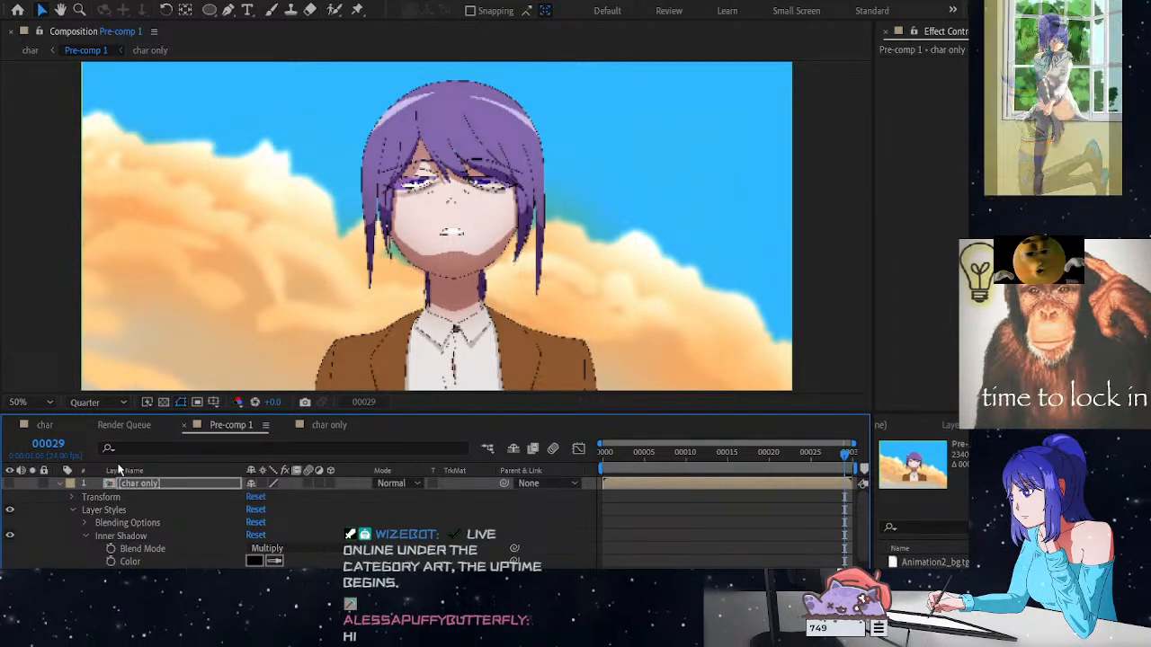
Show the top char only layer and set its Inner Shadow size to 5
left_click(10, 485)
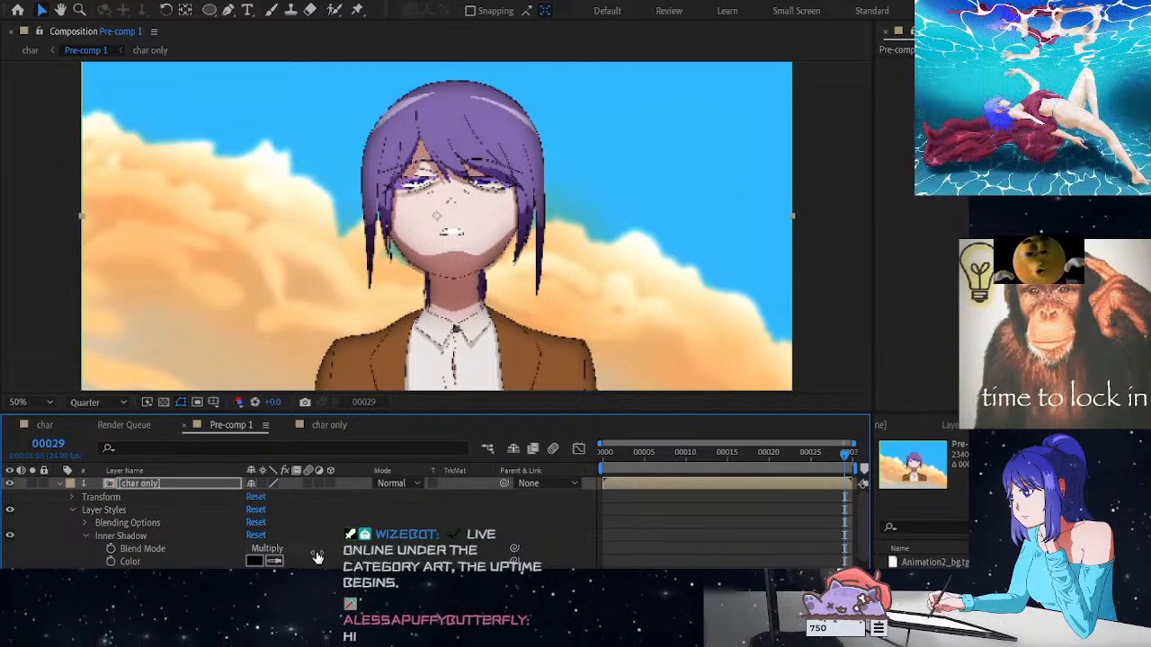
scroll(307, 557, "down", 1)
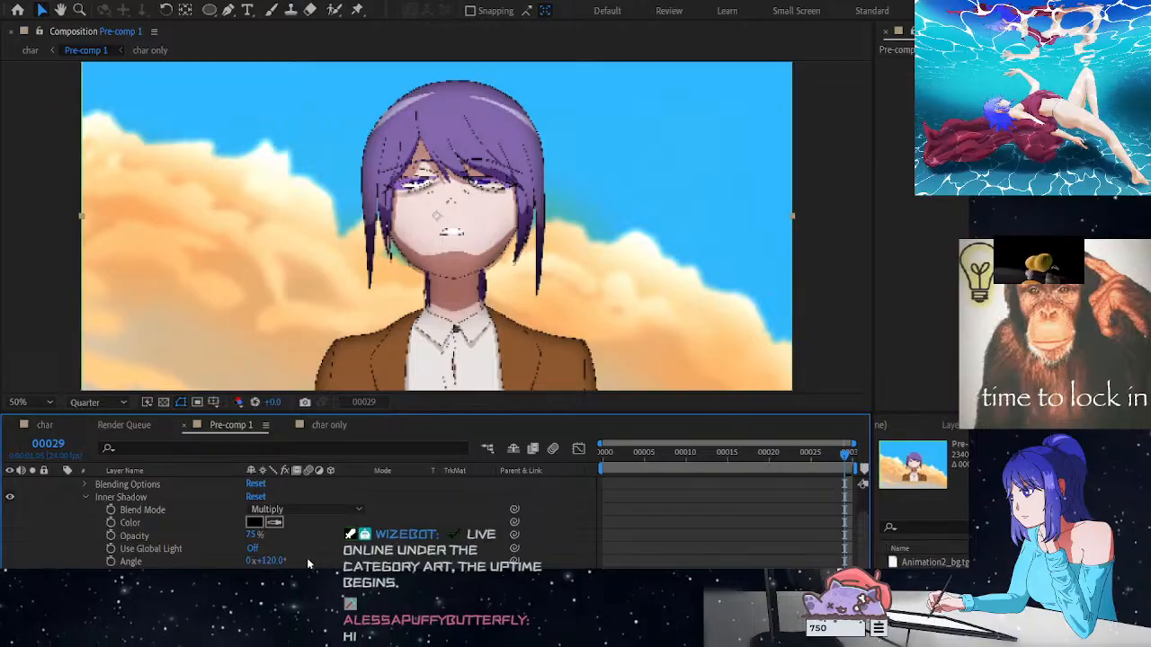
scroll(307, 564, "down", 1)
left_click_drag(256, 563, 205, 563)
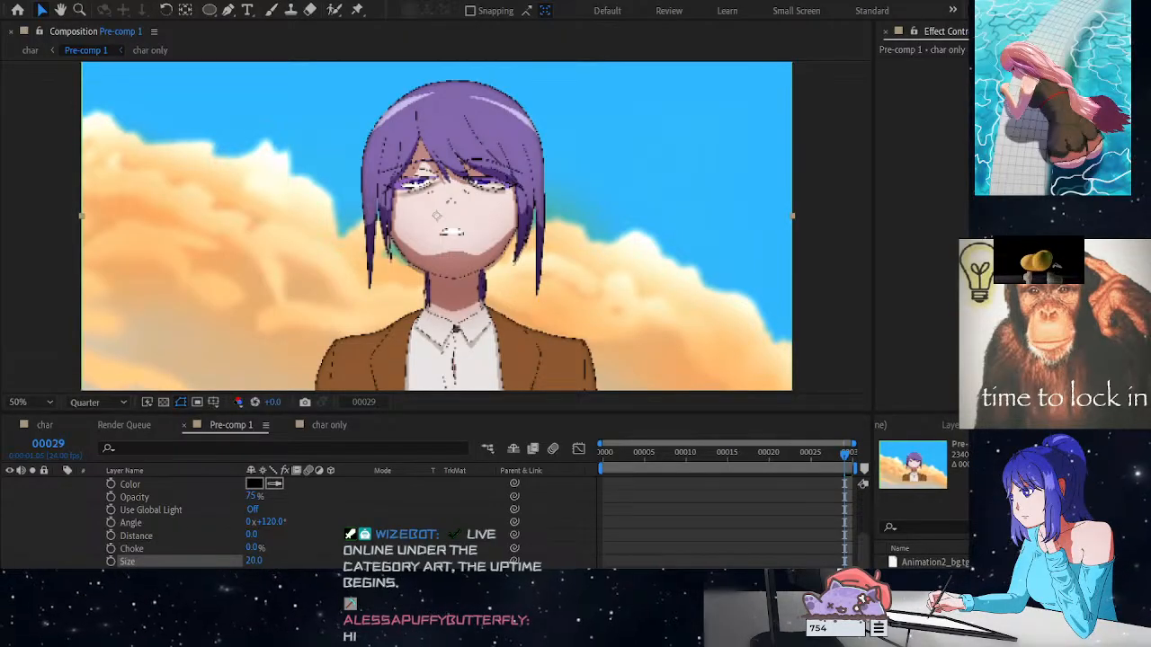
left_click(312, 459)
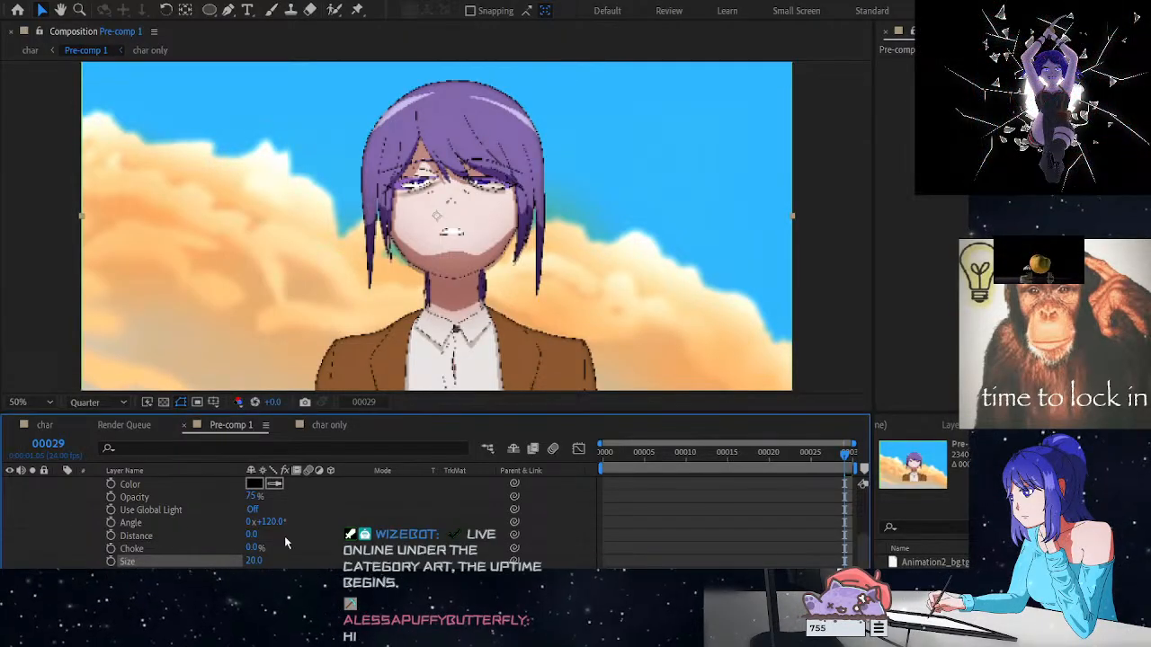
left_click_drag(255, 562, 239, 564)
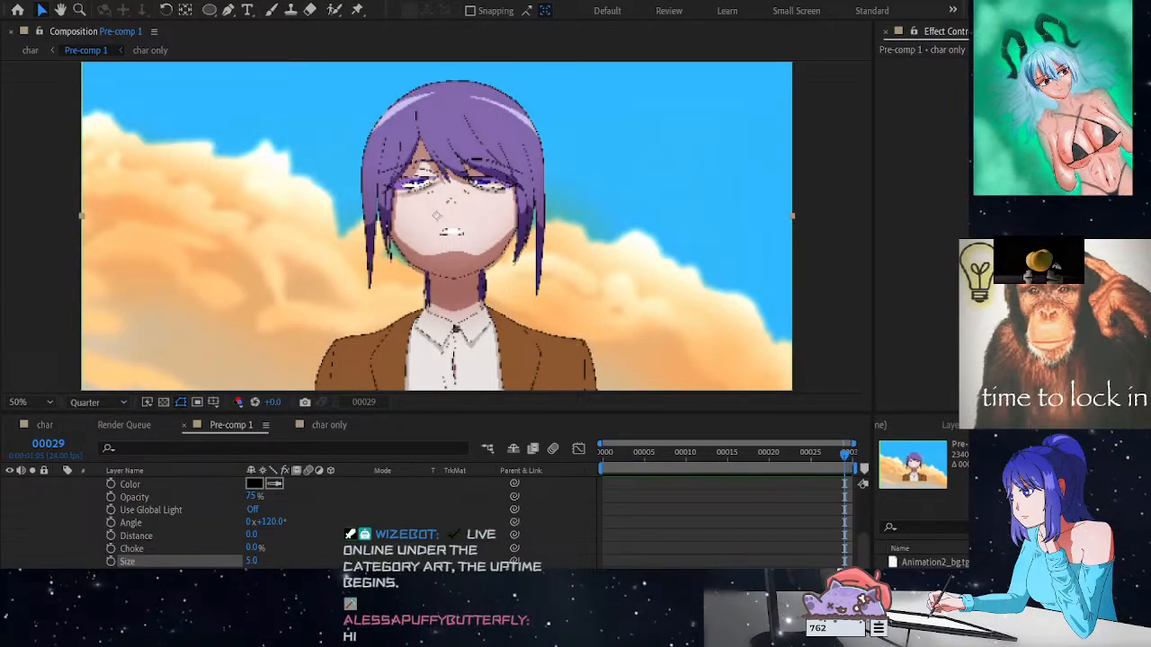
key("alt+Tab")
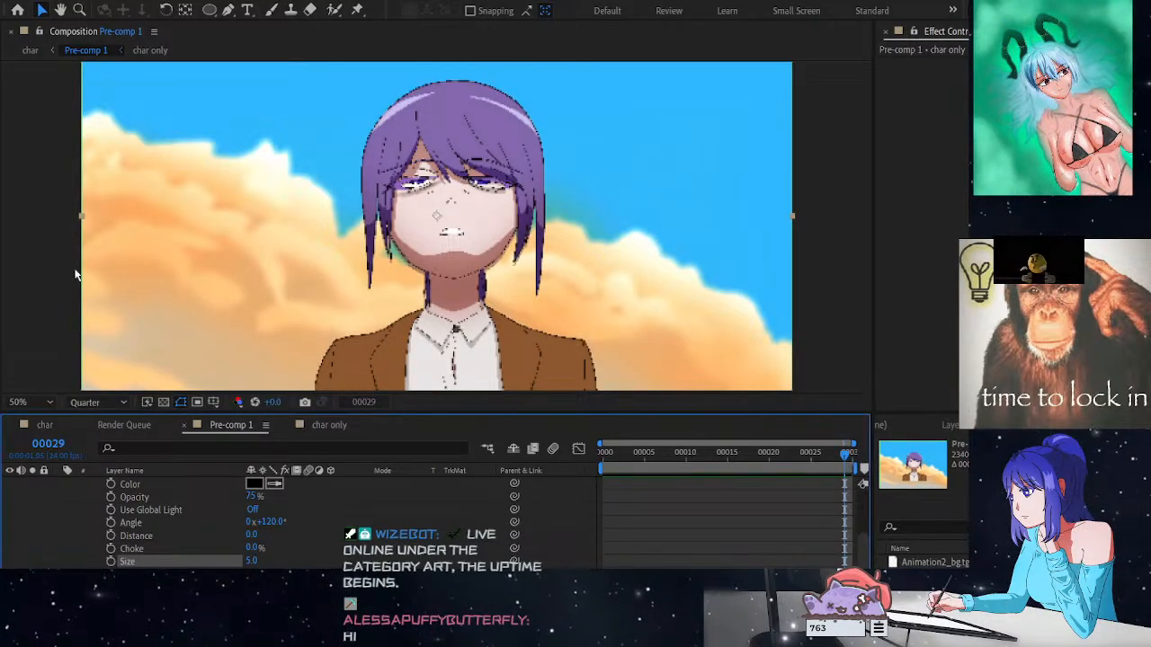
Set the Inner Shadow distance to 54 and open its color for editing, leaving the color unchanged
left_click(258, 540)
mouse_move(258, 542)
left_mouse_down()
mouse_move(296, 539)
mouse_move(286, 538)
mouse_move(289, 563)
mouse_move(256, 564)
left_mouse_up()
left_click(254, 485)
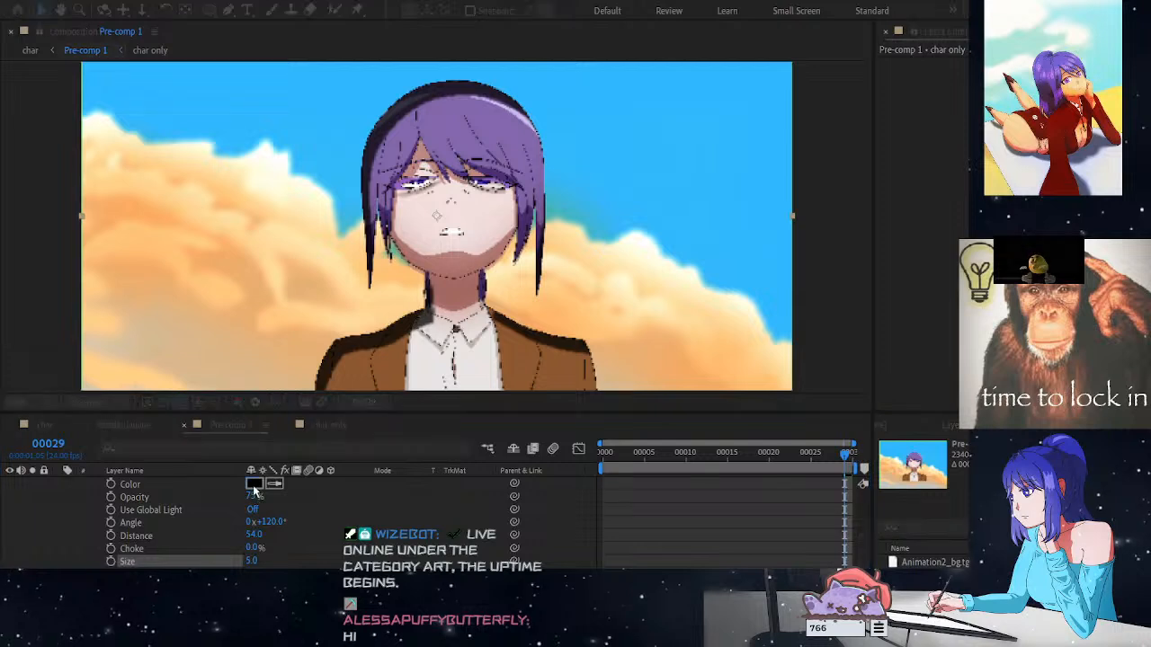
left_click(692, 209)
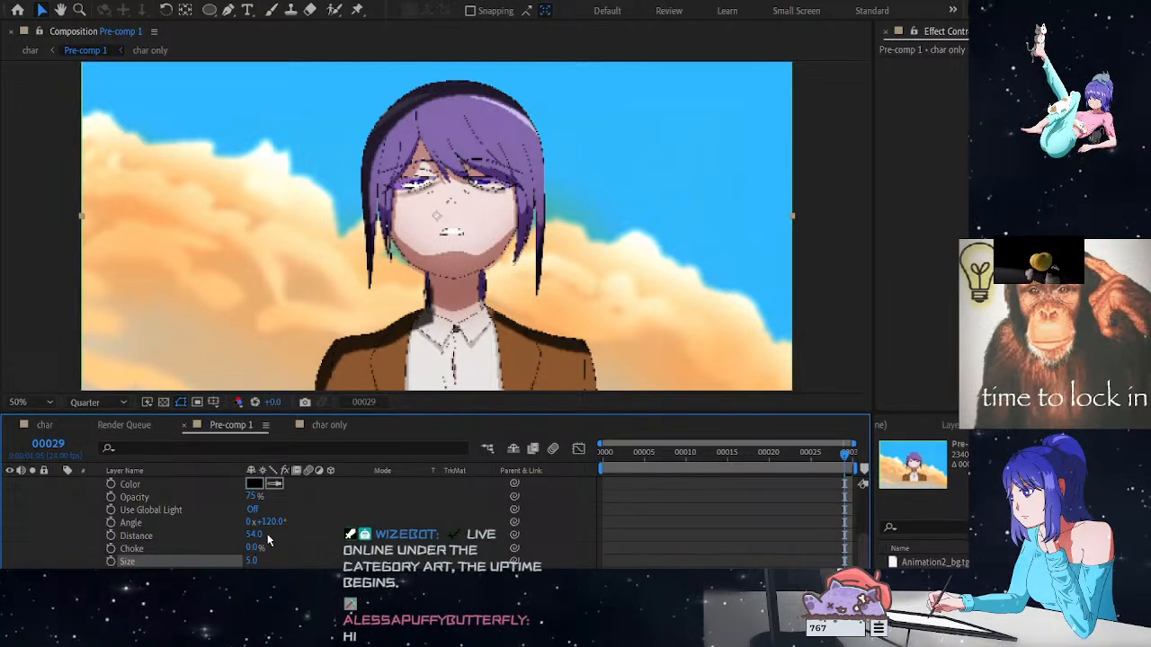
Rotate the Inner Shadow to an angle of 98° and set its distance to 17
left_click_drag(255, 534, 238, 510)
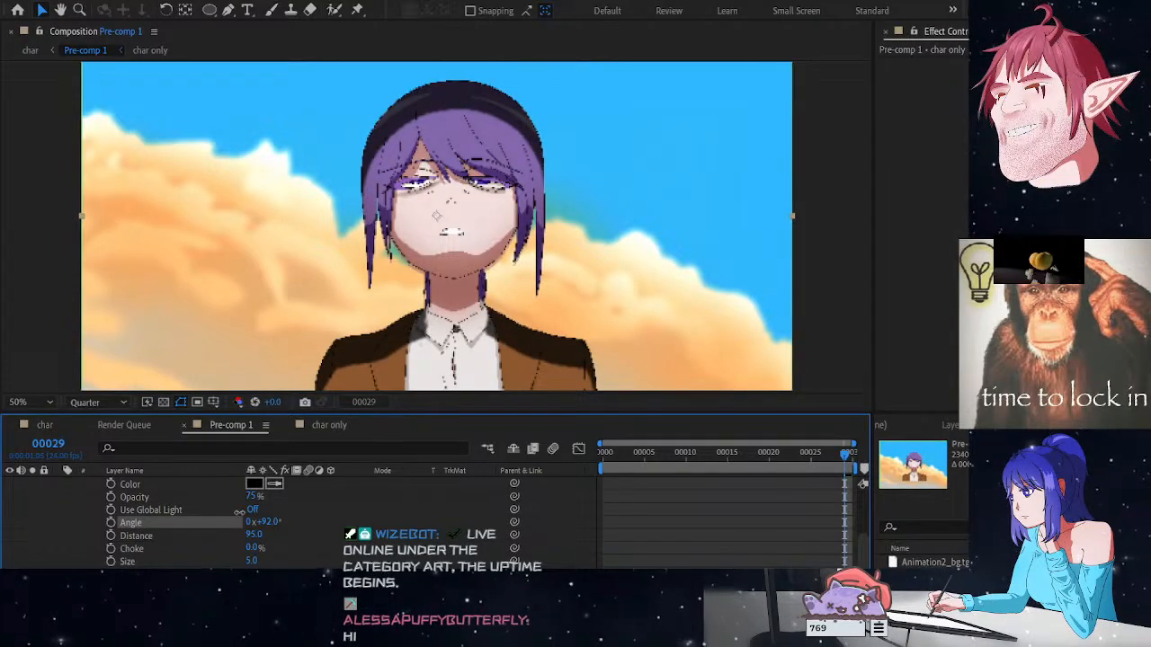
left_click_drag(251, 535, 137, 504)
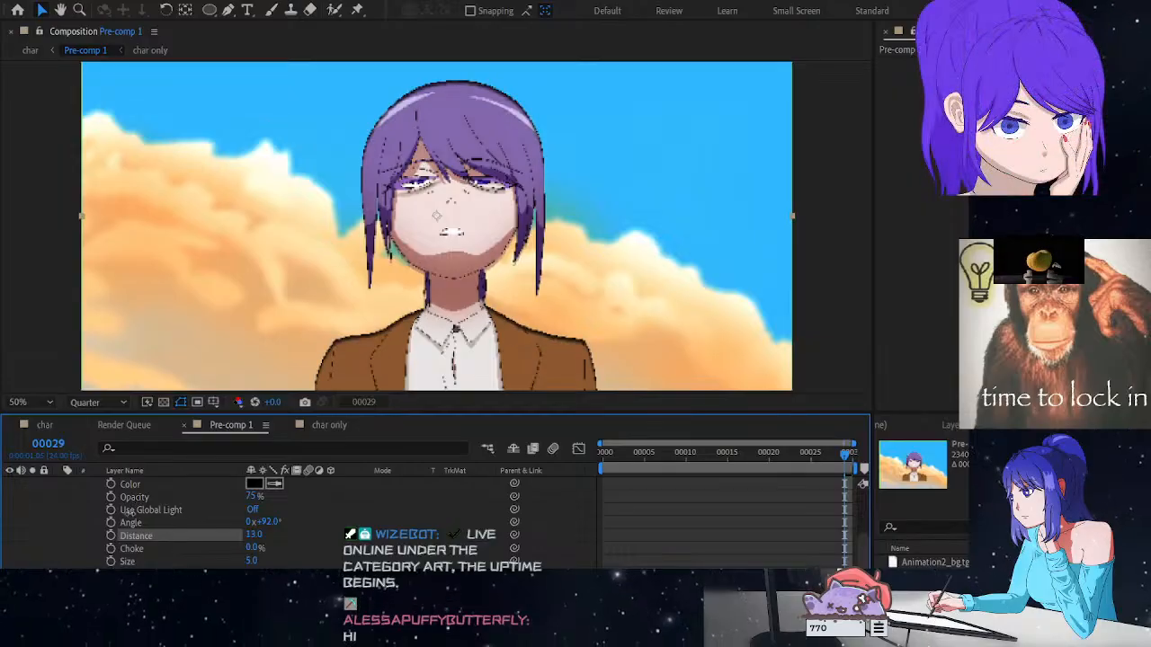
mouse_move(267, 523)
left_mouse_down()
mouse_move(394, 539)
mouse_move(250, 536)
mouse_move(263, 535)
left_mouse_up()
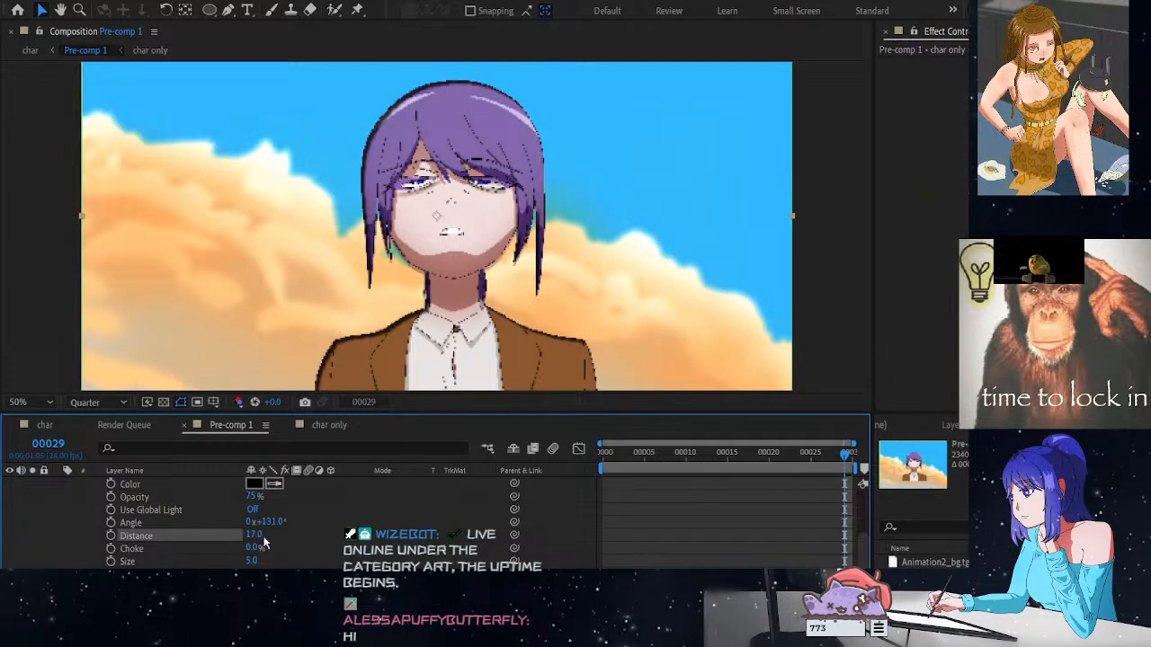
mouse_move(265, 522)
left_mouse_down()
mouse_move(224, 511)
mouse_move(314, 519)
mouse_move(245, 505)
mouse_move(335, 531)
mouse_move(822, 528)
mouse_move(255, 528)
left_mouse_up()
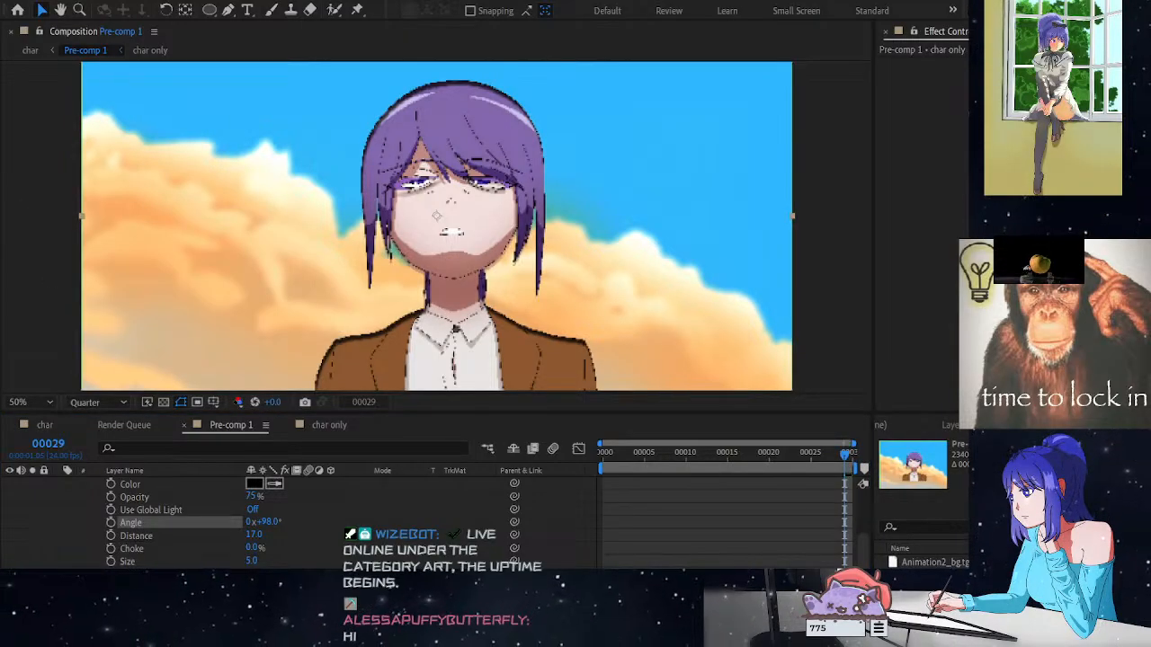
Turn the Inner Shadow into a warm rim light using Linear Dodge blending and a light orange color
scroll(289, 521, "up", 3)
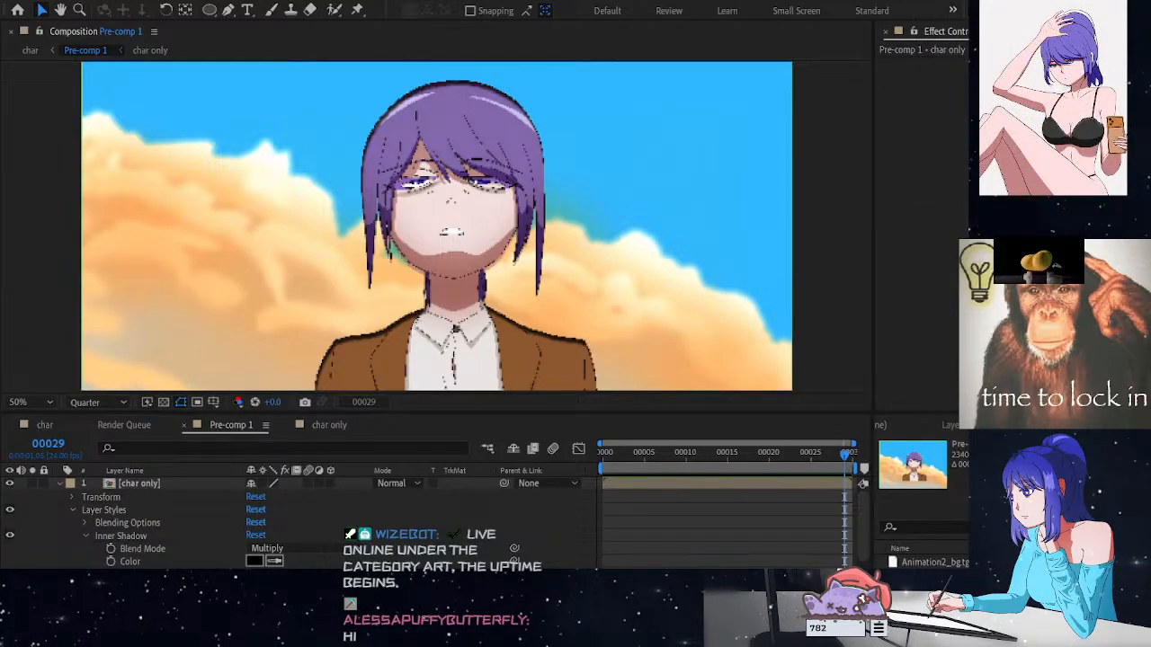
left_click(19, 284)
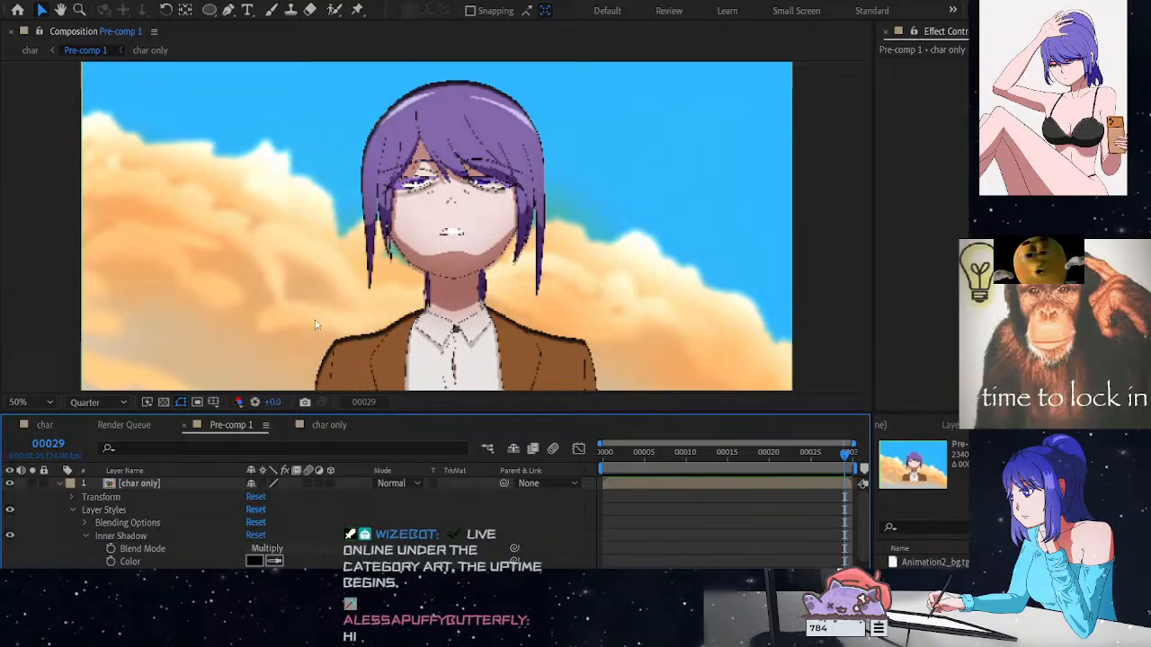
left_click(320, 287)
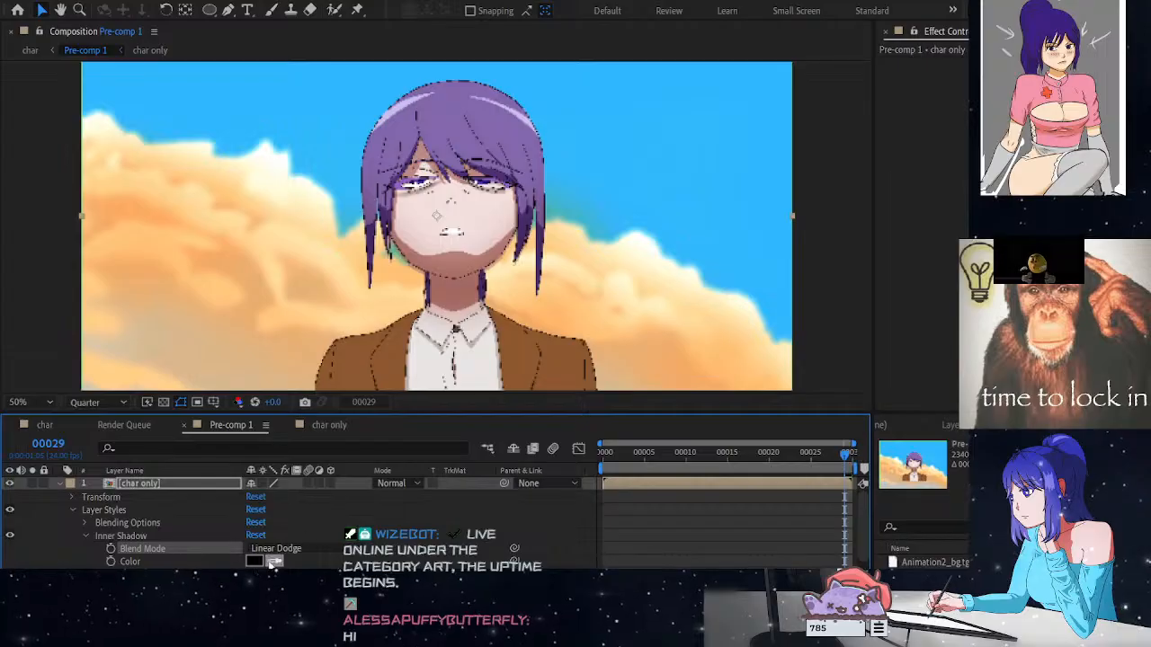
left_click(256, 561)
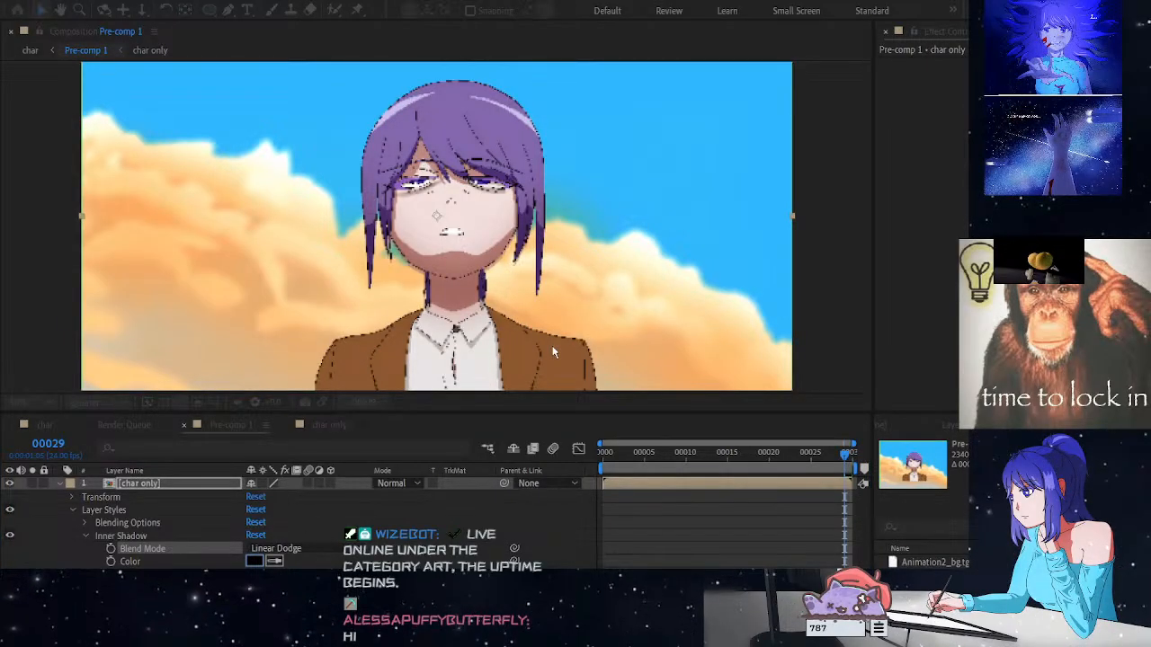
mouse_move(407, 194)
left_mouse_down()
mouse_move(426, 201)
mouse_move(432, 222)
mouse_move(428, 200)
left_mouse_up()
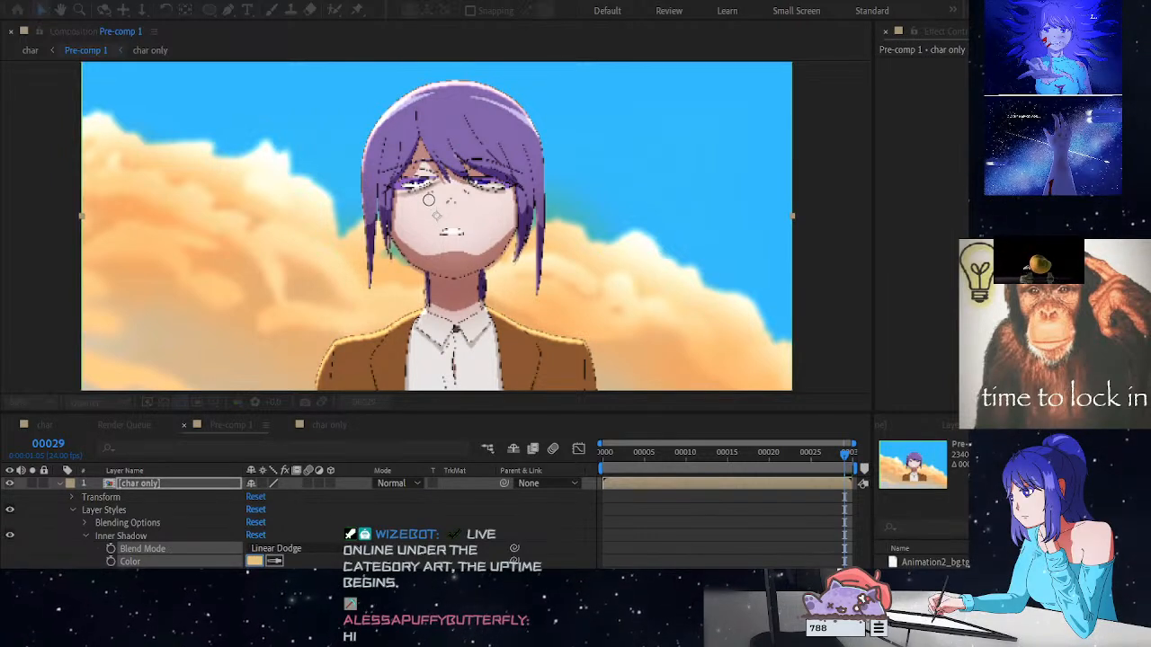
left_click(712, 194)
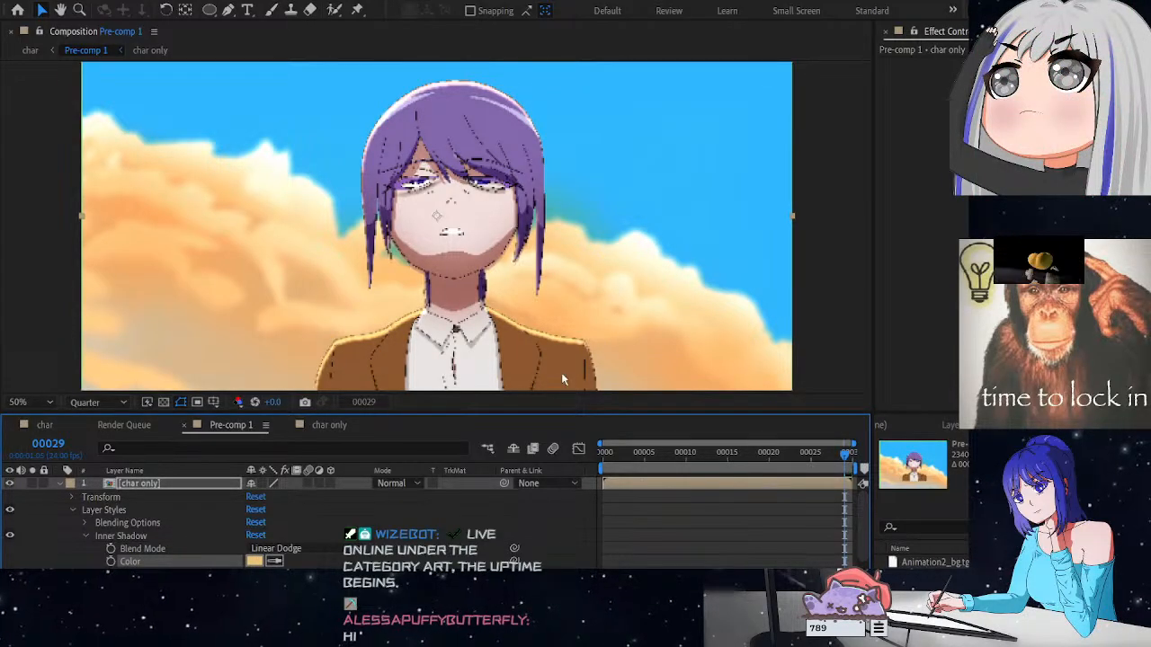
Delete all layer styles from the top char only layer
left_click(135, 535)
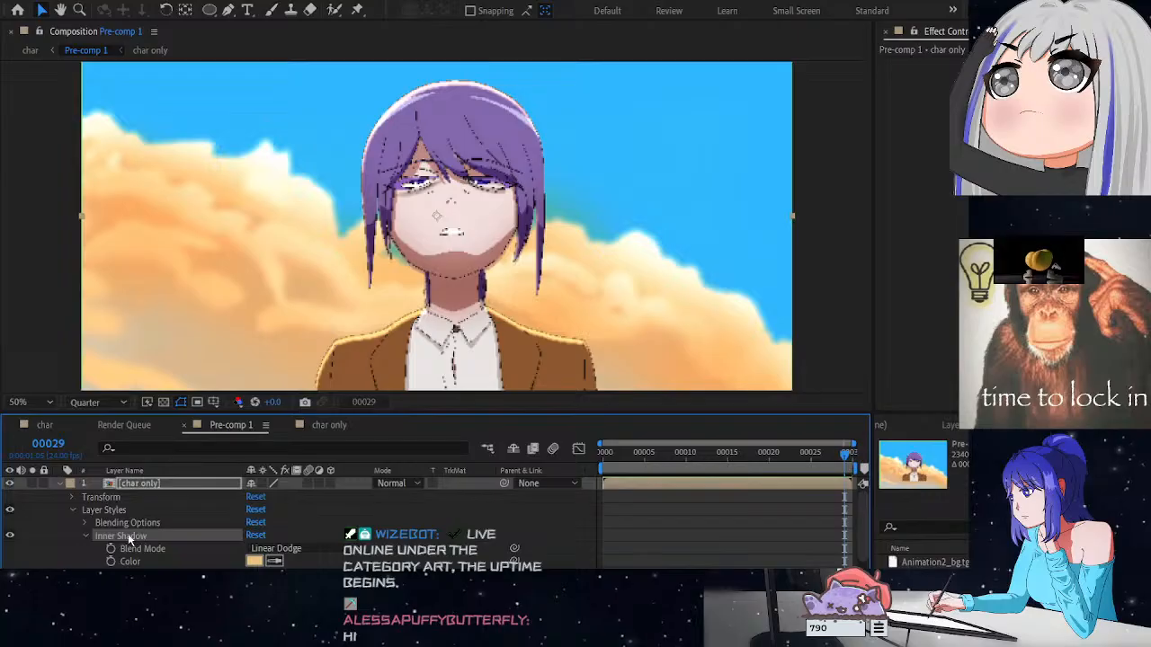
left_click(114, 510)
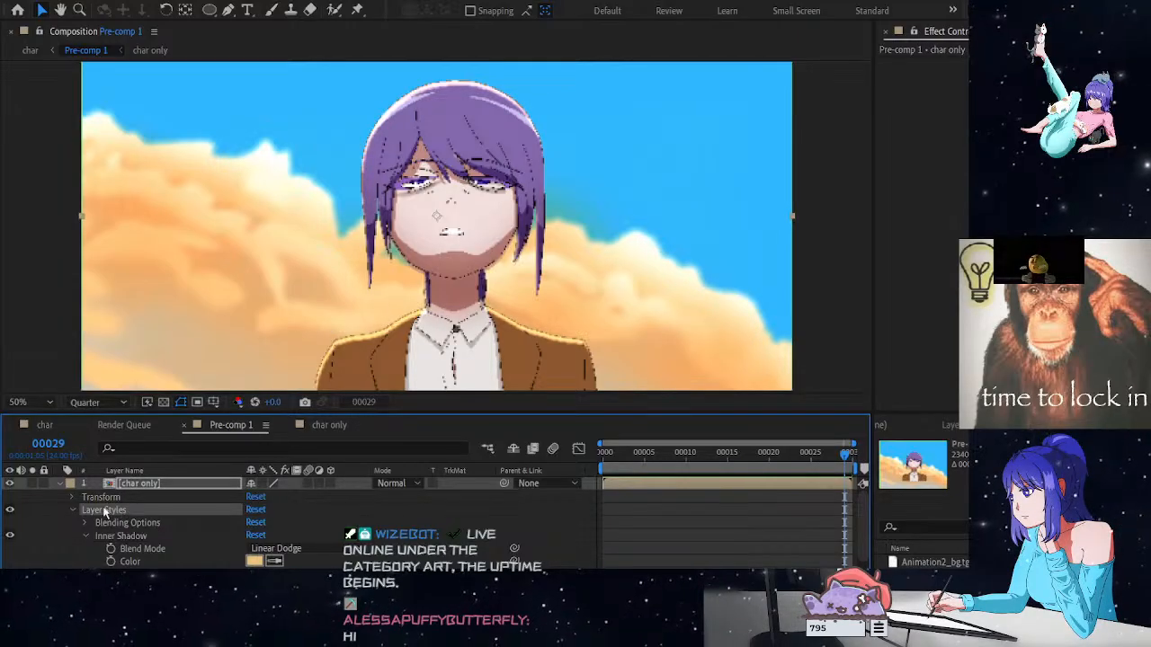
key("Delete")
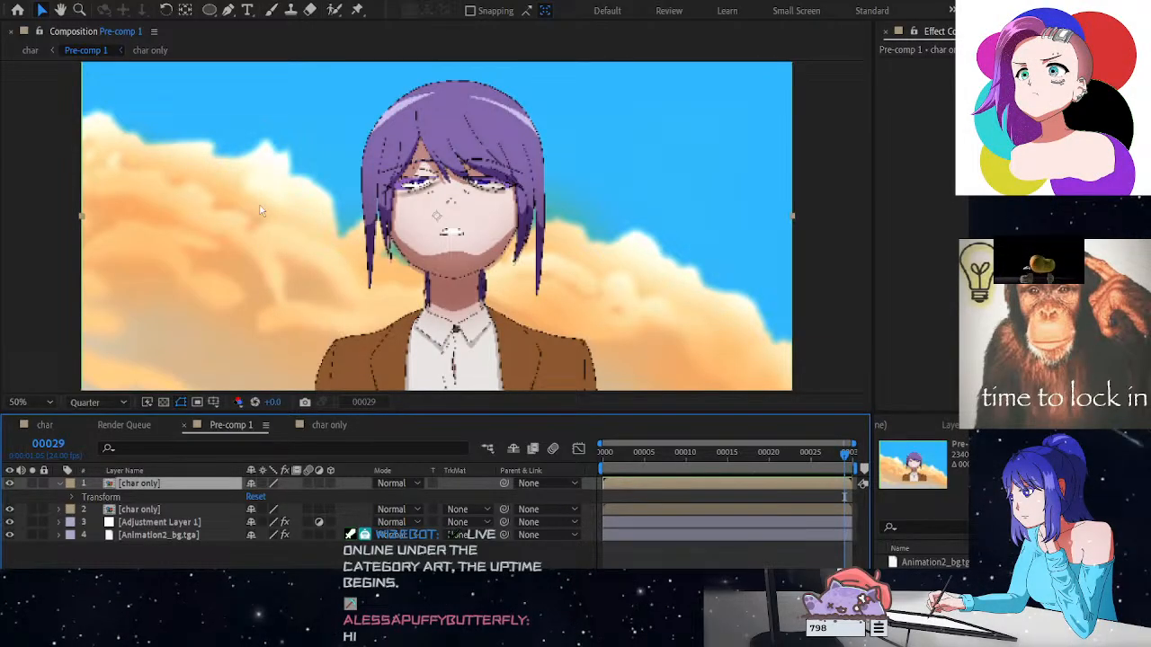
Add an Inner Glow to the top char only layer, try a range of 13%, and undo that range change
left_click(360, 350)
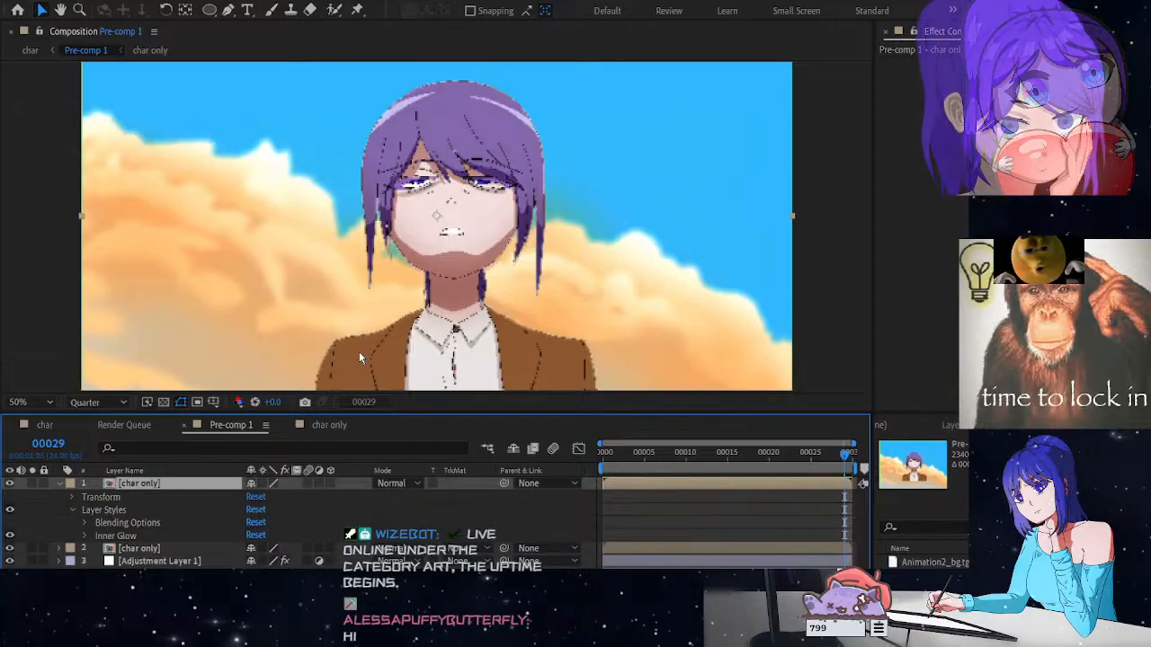
left_click(84, 536)
scroll(162, 532, "down", 2)
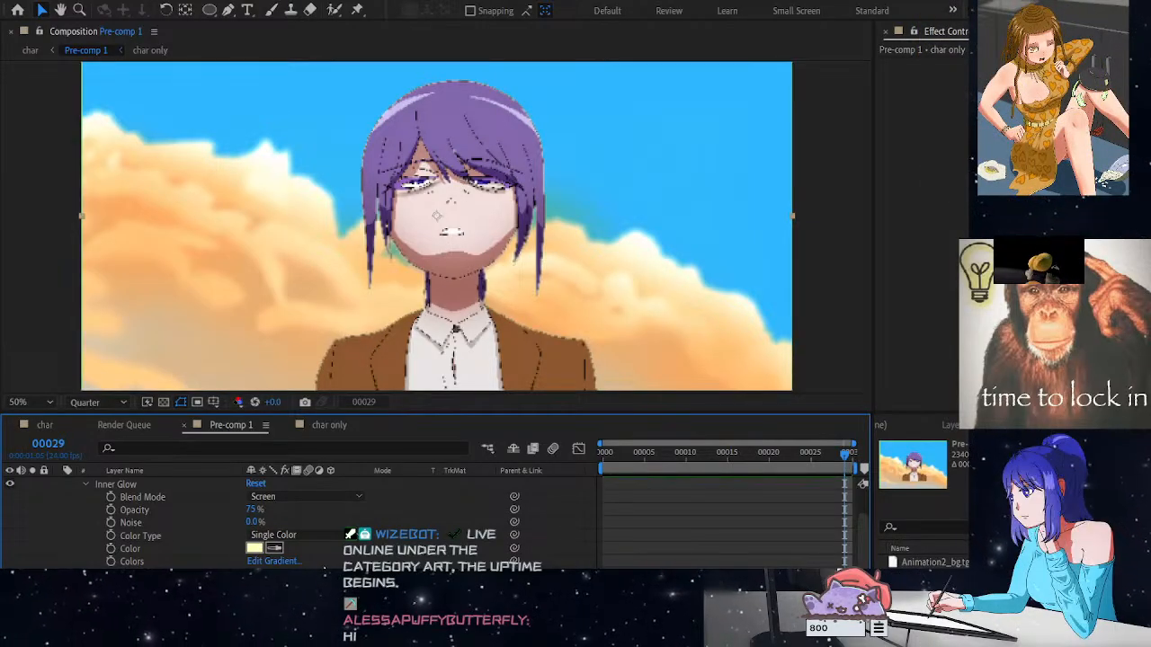
scroll(270, 531, "down", 4)
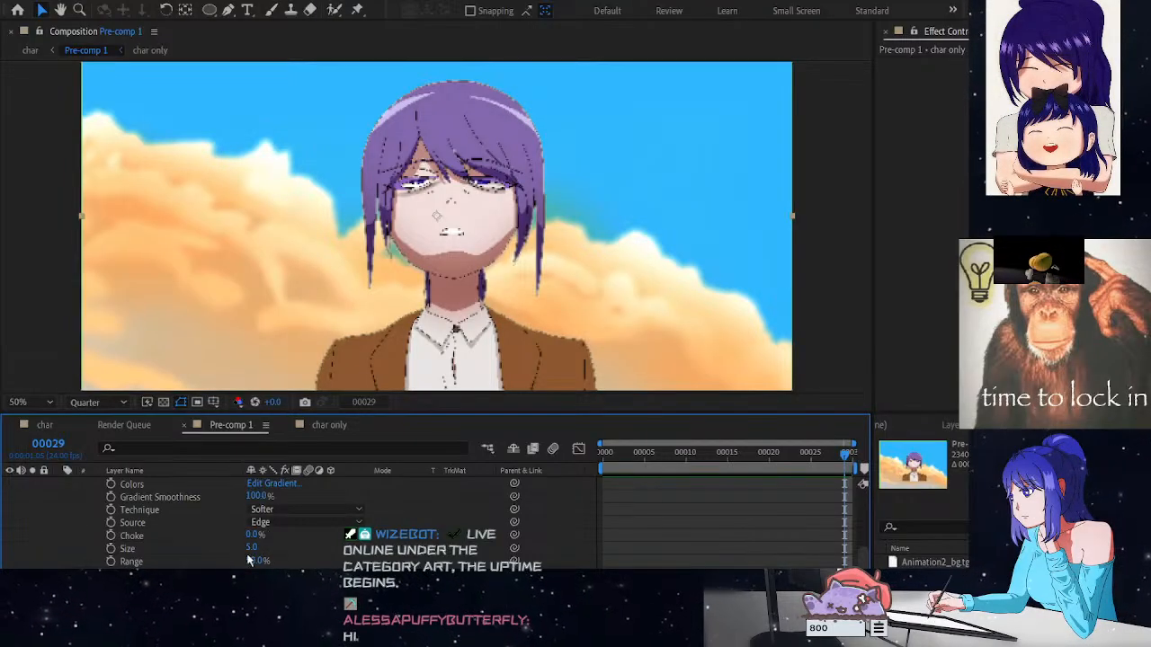
left_click_drag(256, 561, 189, 560)
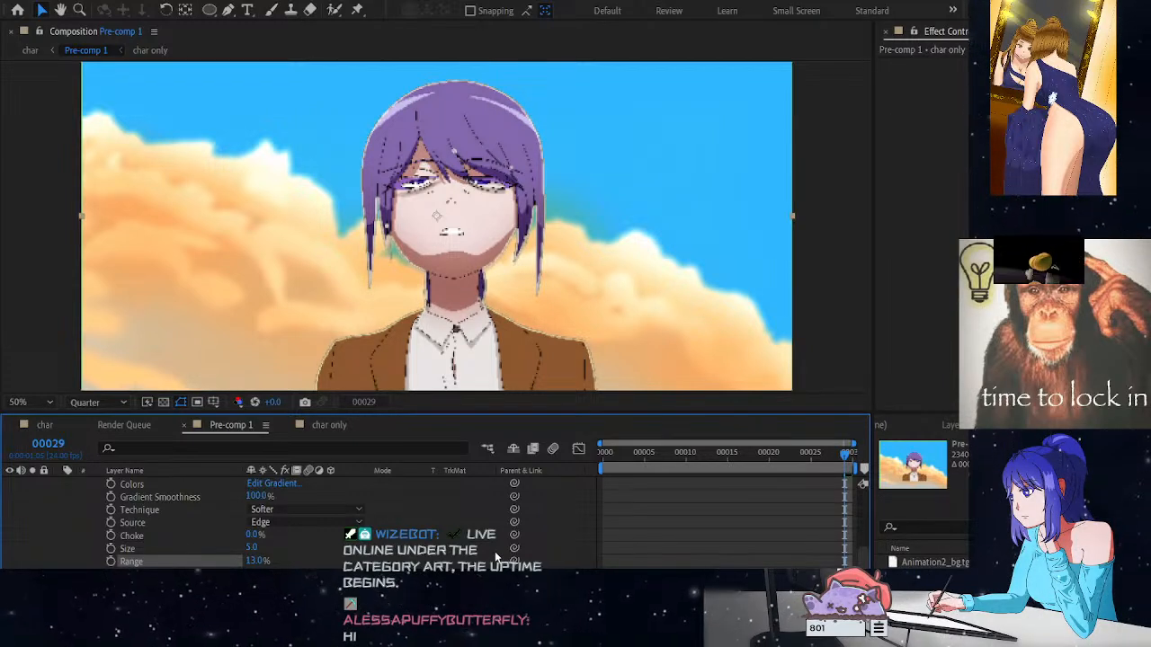
key("ctrl+z")
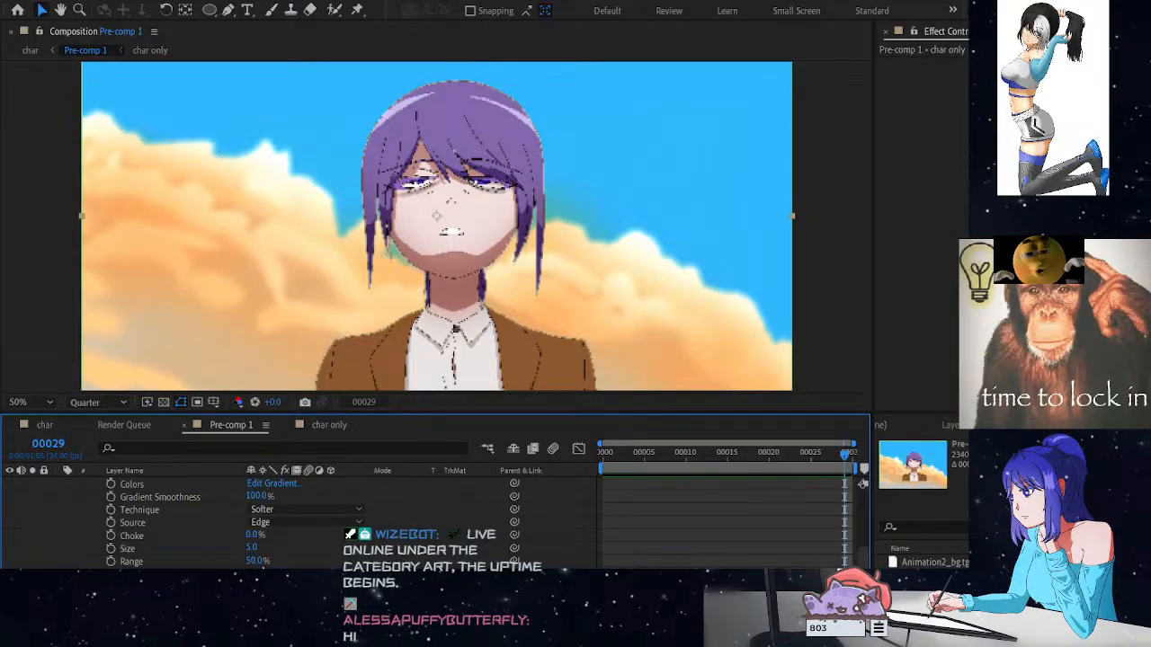
Set the Inner Glow source to Center and its size to 327
mouse_move(252, 547)
left_mouse_down()
mouse_move(278, 552)
mouse_move(248, 550)
left_mouse_up()
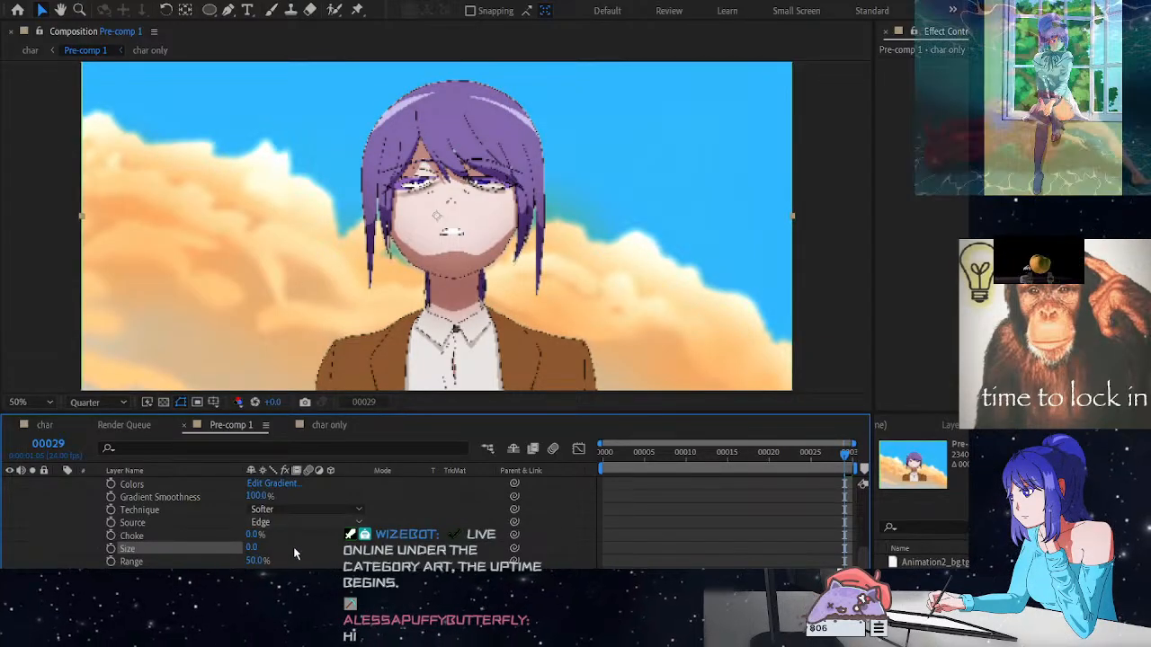
left_click(294, 549)
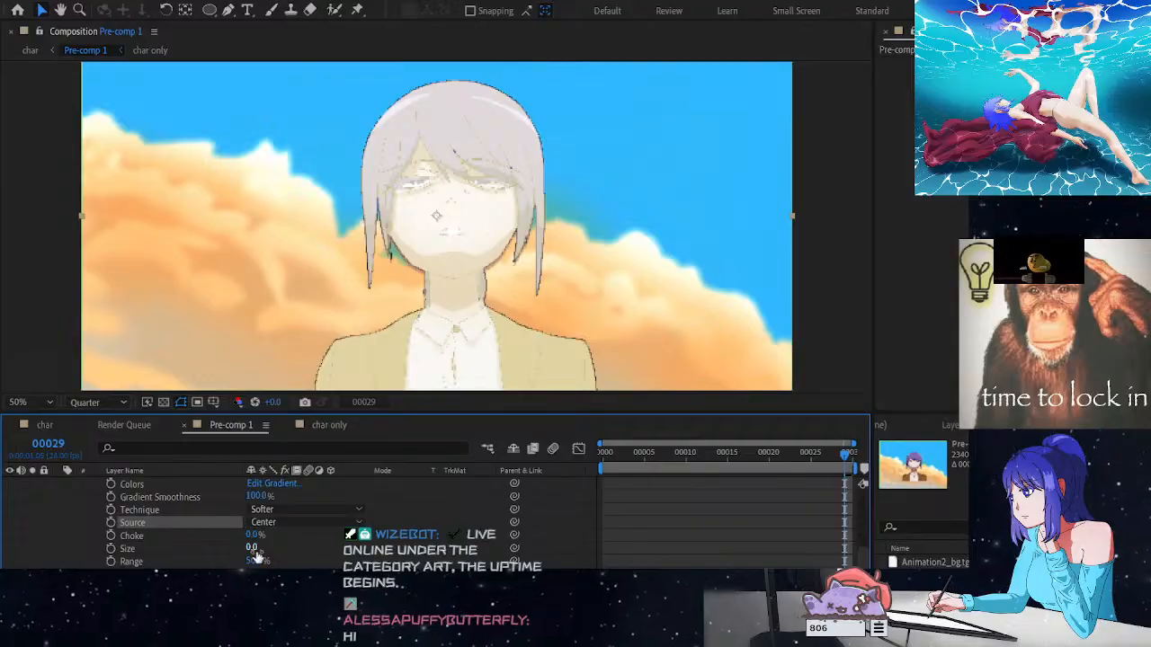
left_click_drag(252, 547, 449, 562)
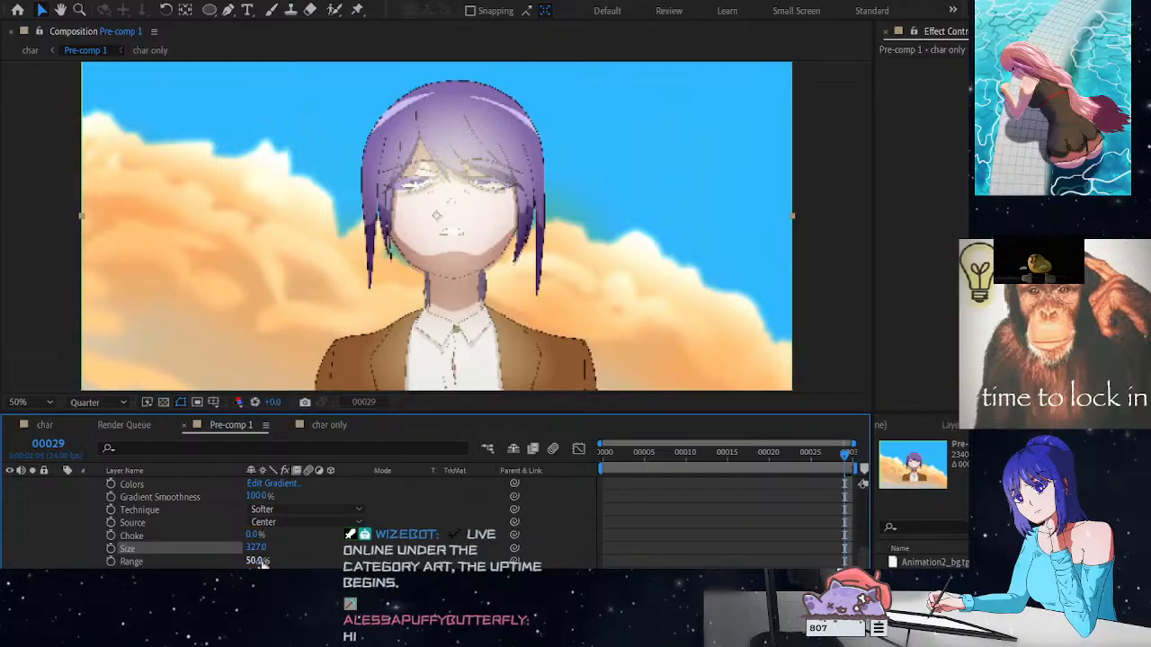
Set the Inner Glow range to 80.8%, size to 189 and choke to 4%
left_click_drag(261, 564, 277, 564)
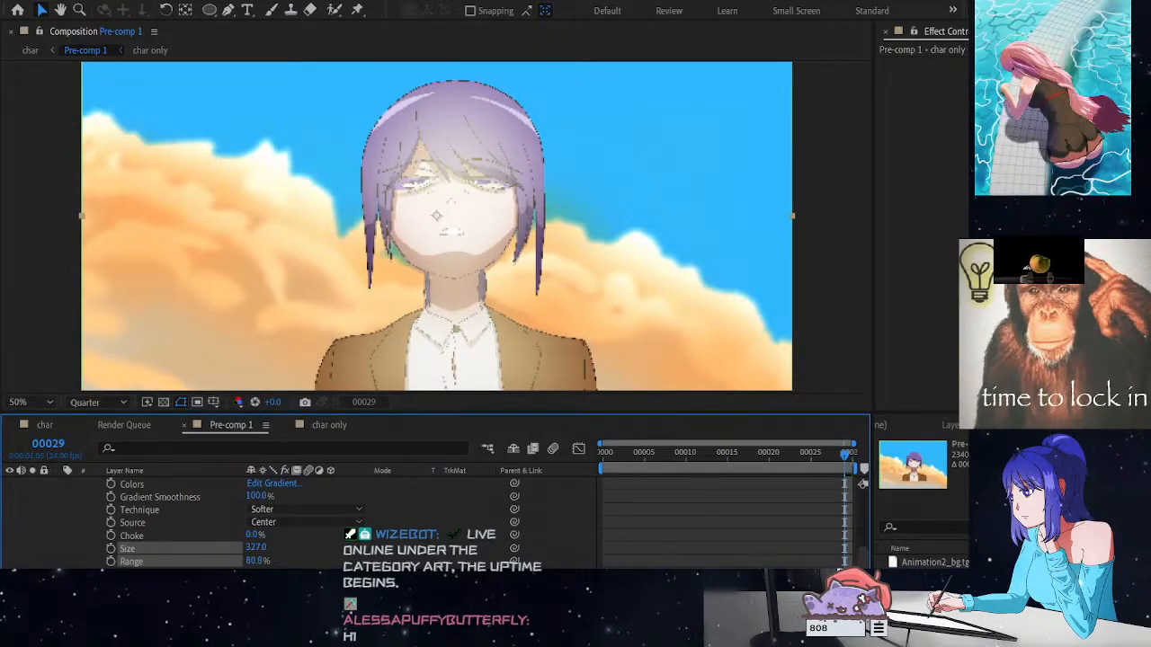
left_click_drag(355, 563, 354, 562)
left_click_drag(261, 547, 169, 559)
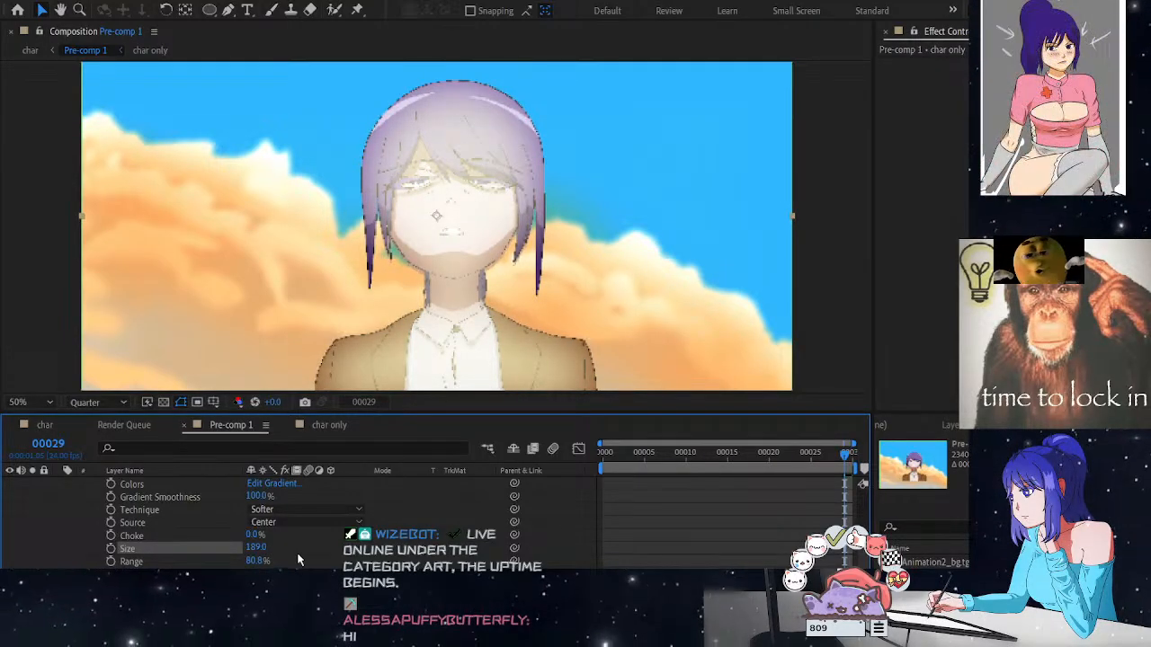
left_click_drag(252, 537, 406, 543)
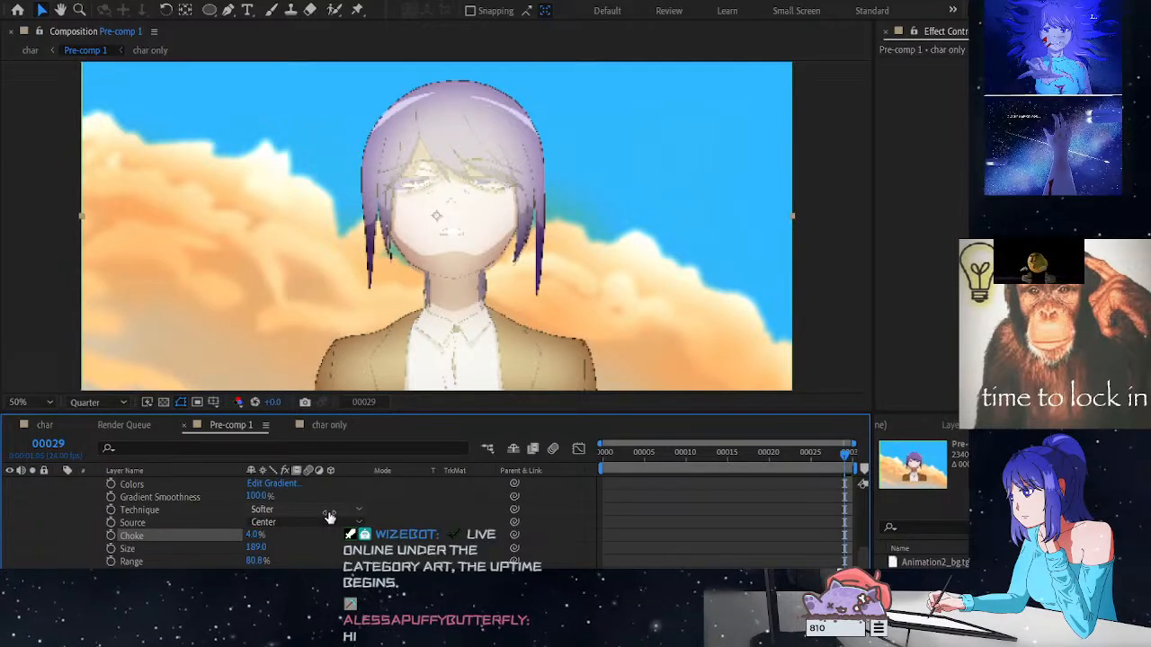
Change the Inner Glow color to a warmer golden yellow sampled from the composition image
scroll(329, 516, "up", 2)
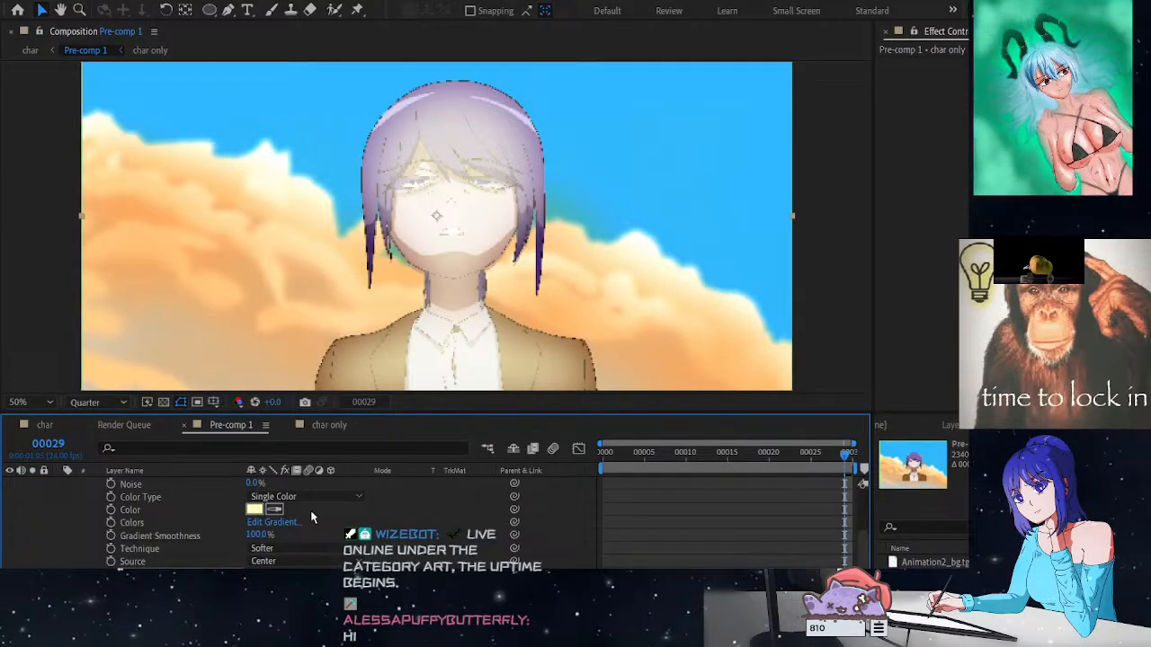
left_click(255, 512)
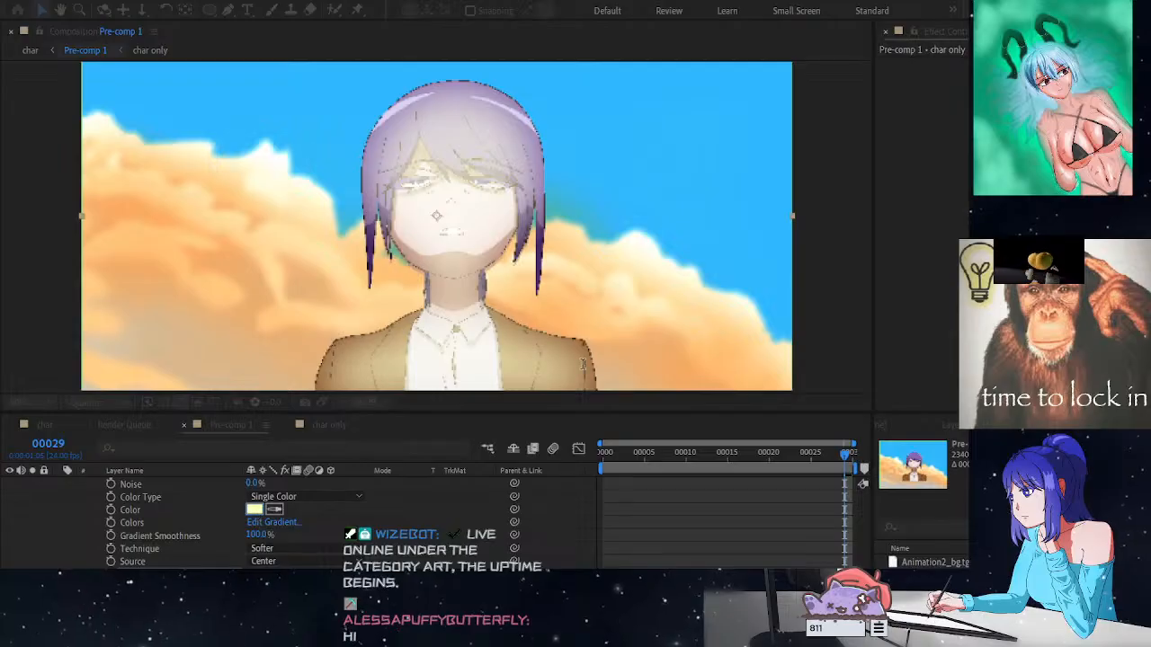
left_click(551, 353)
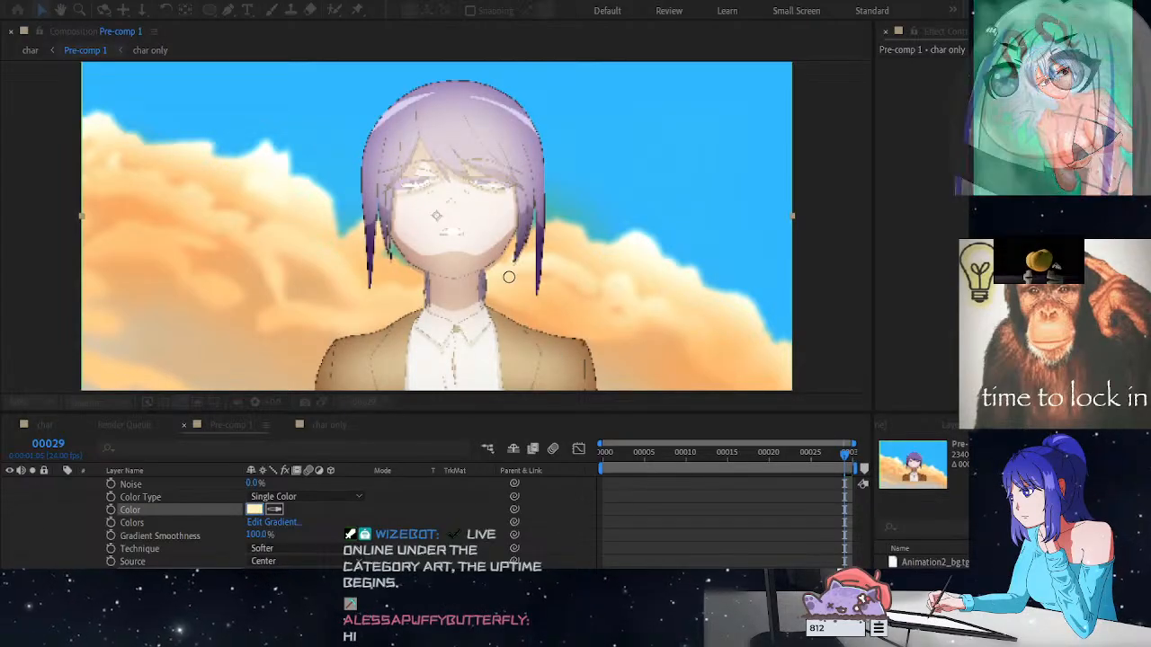
left_click(423, 195)
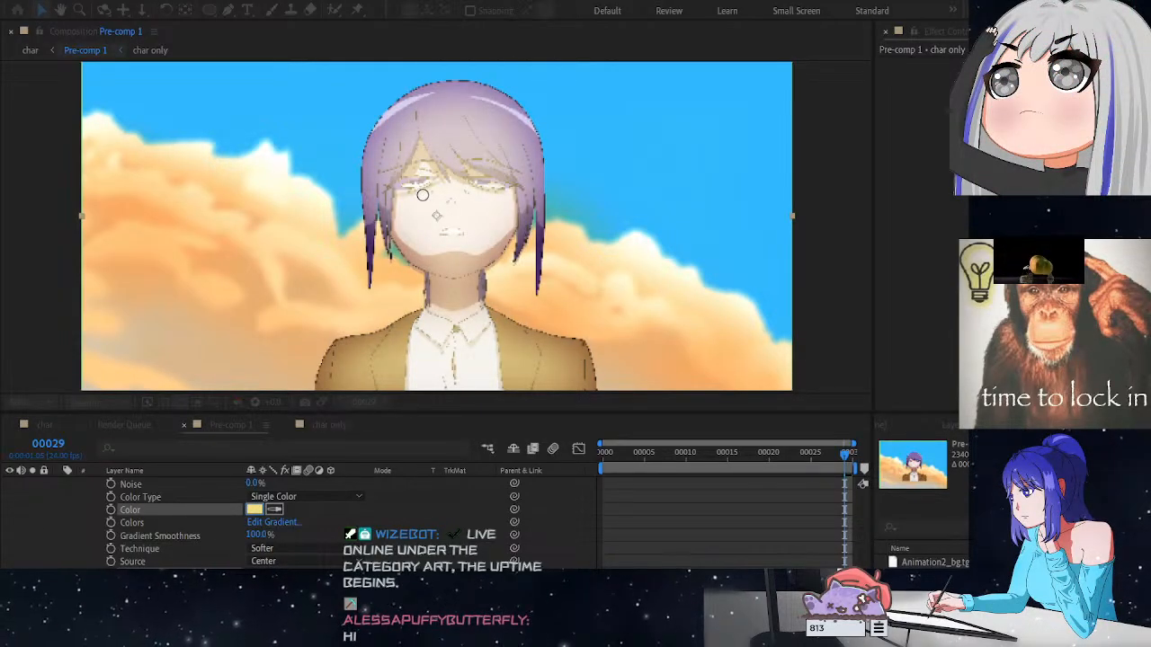
left_click(425, 191)
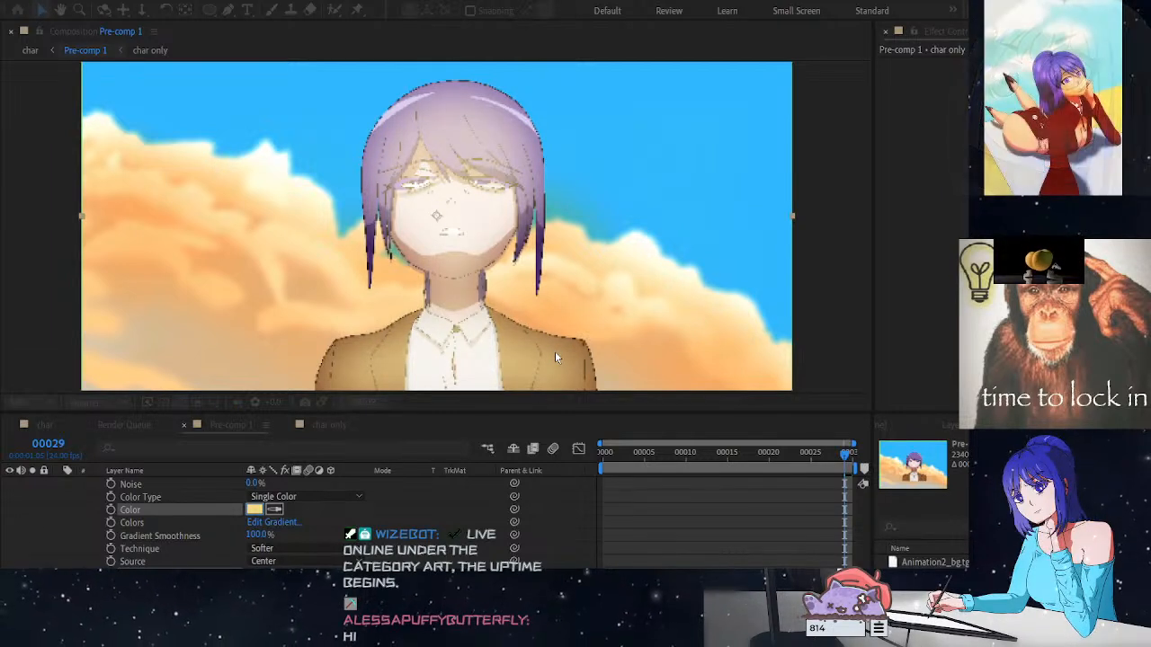
left_click(680, 182)
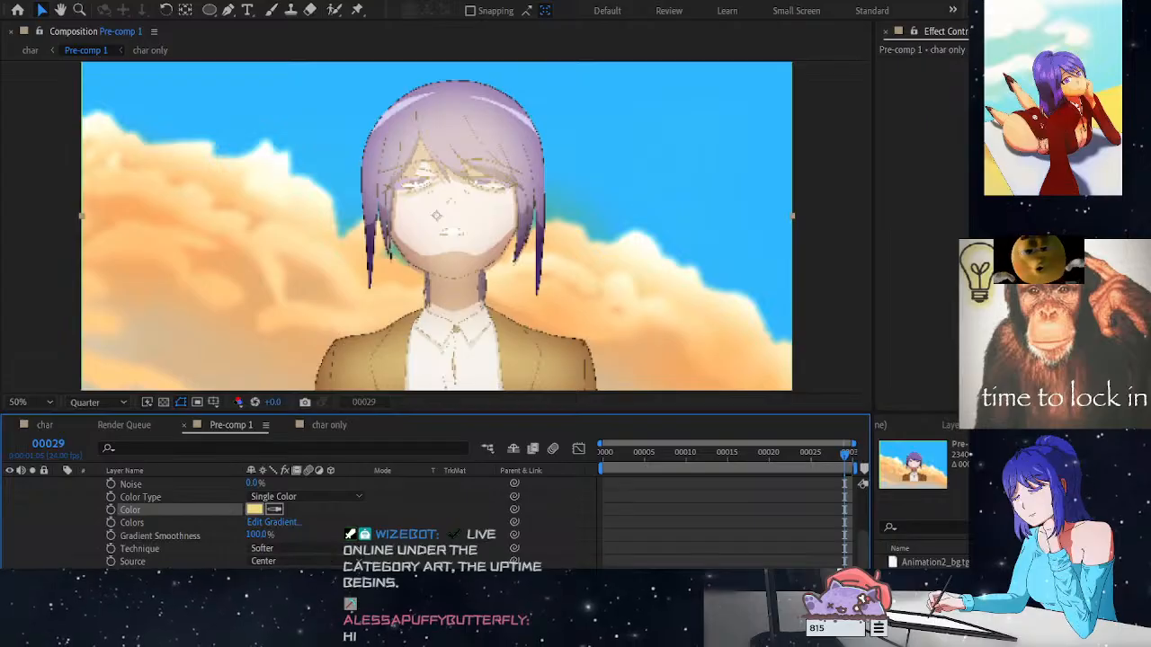
Try the Gradient color type on the Inner Glow, and return it to Single Color
scroll(315, 518, "up", 1)
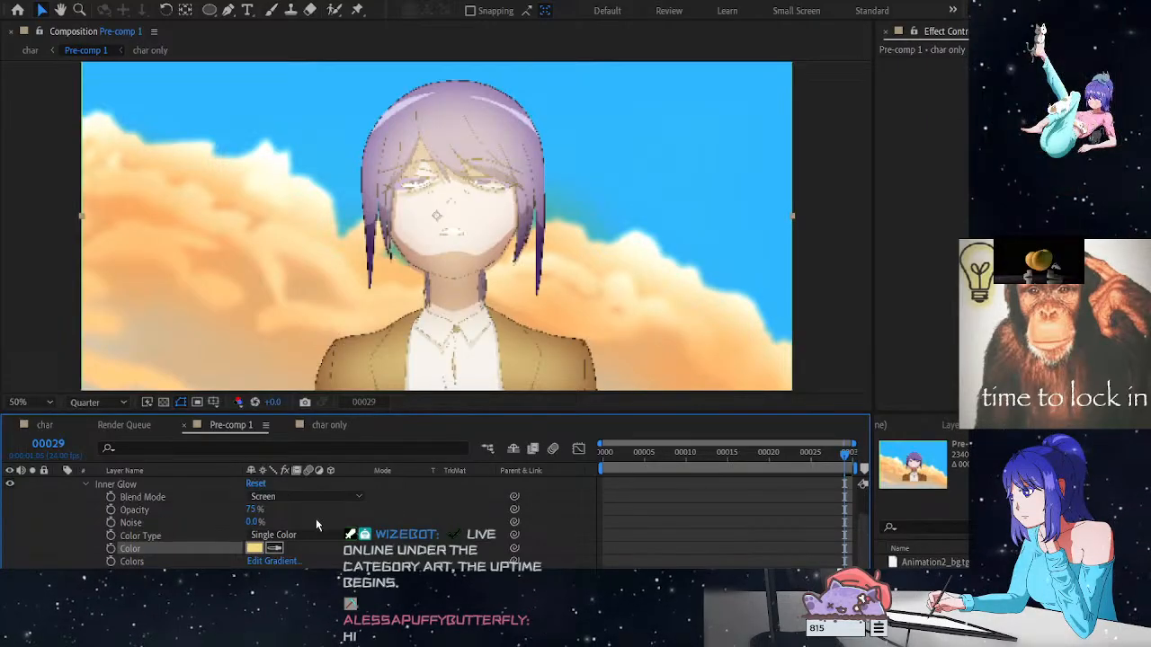
left_click(338, 534)
left_click(333, 546)
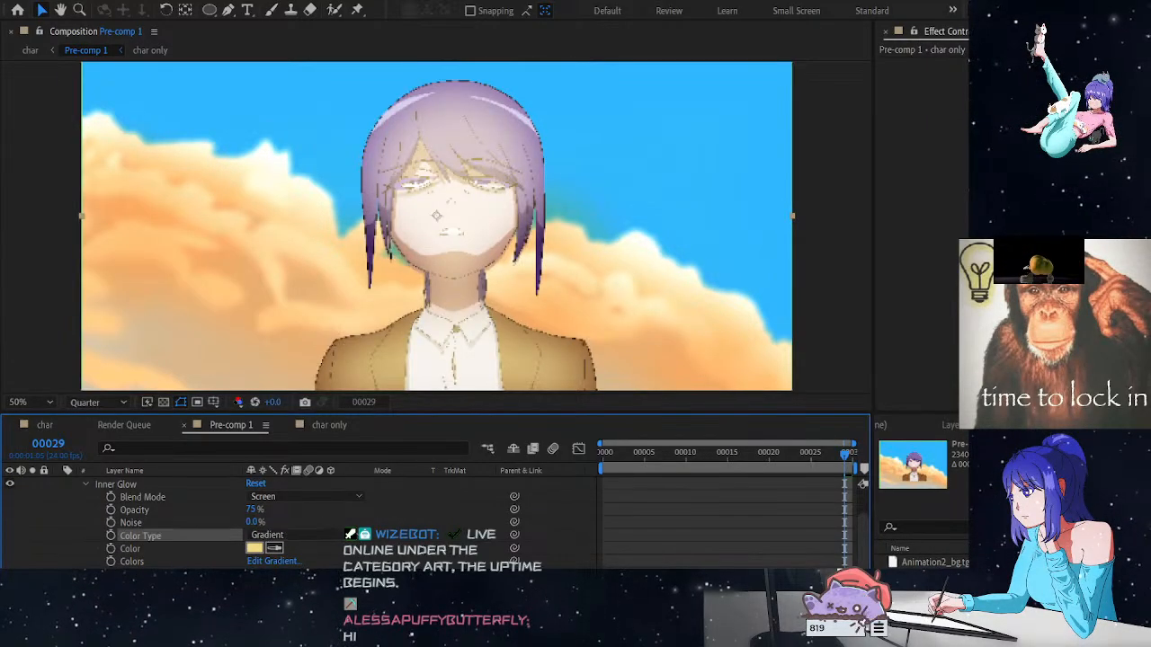
left_click(335, 535)
left_click(315, 546)
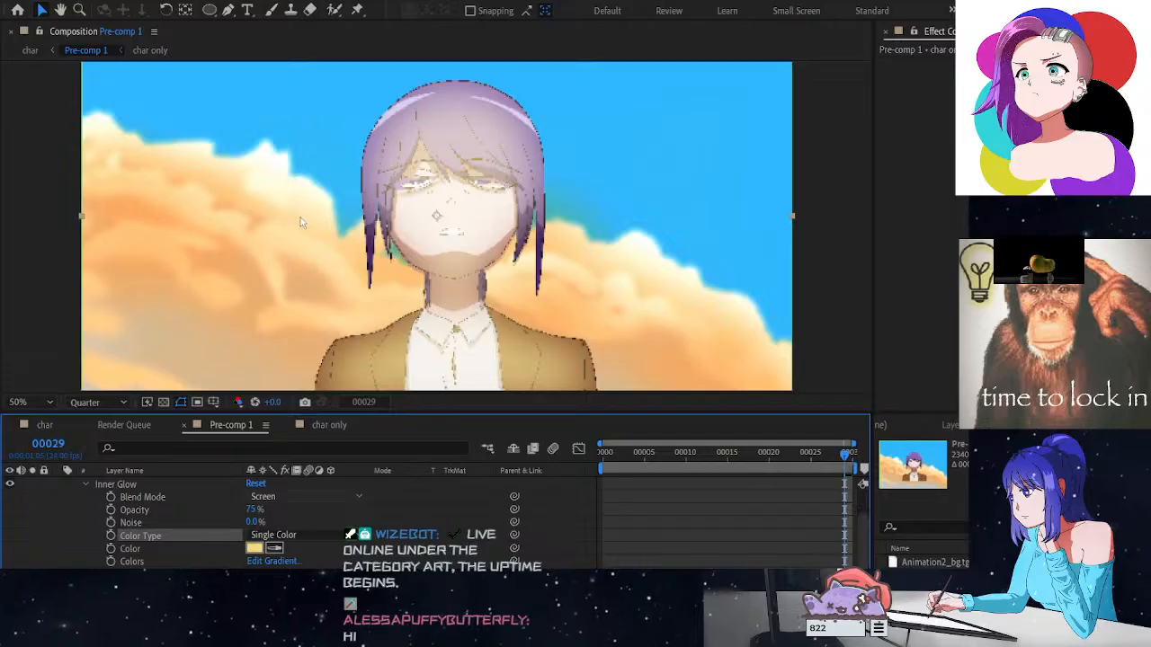
Set the Inner Glow blend mode to Color Dodge and its opacity to 7%
left_click(315, 272)
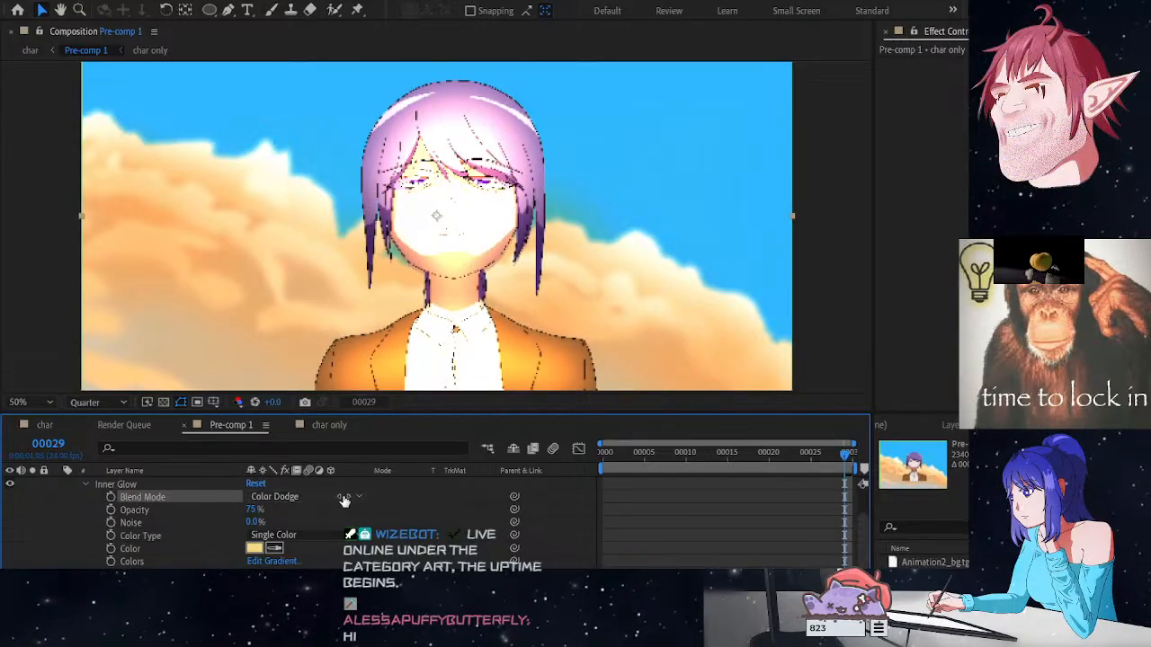
scroll(160, 533, "up", 2)
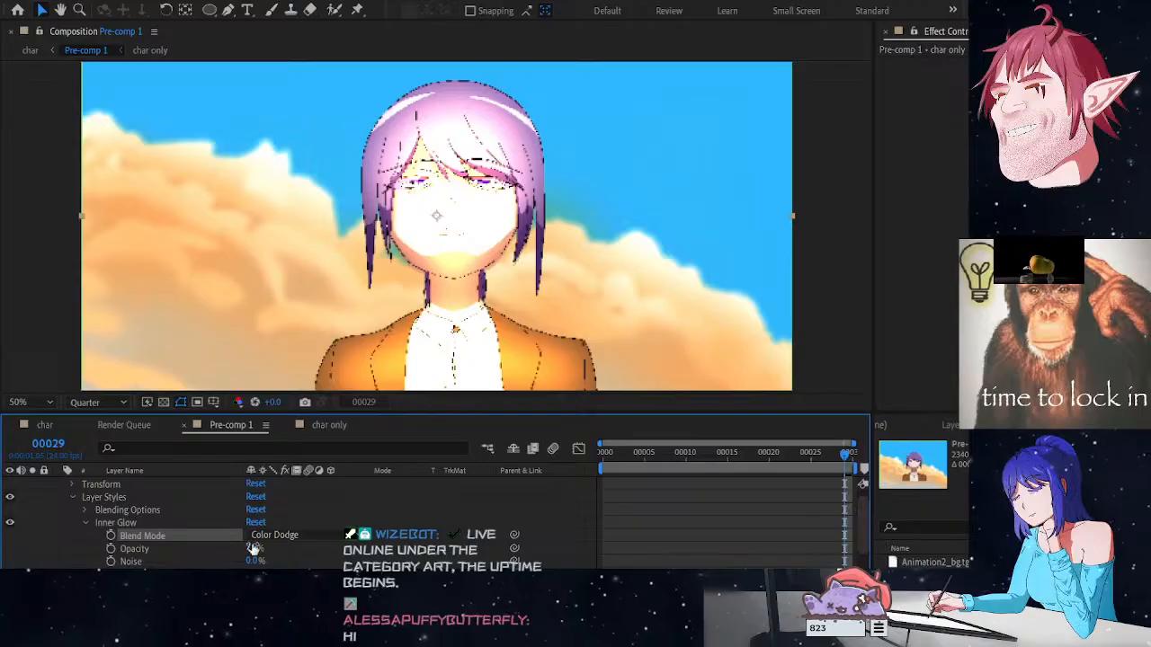
left_click_drag(256, 548, 156, 537)
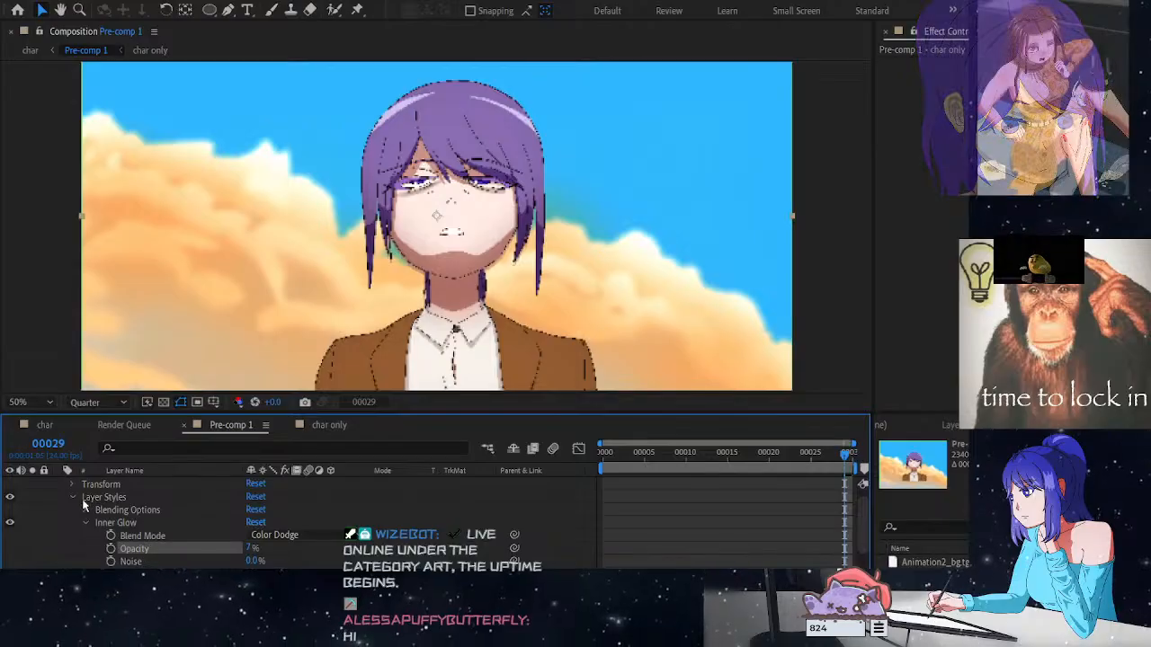
Compare the character with the Inner Glow off and on, and check the result in the char composition
left_click(11, 521)
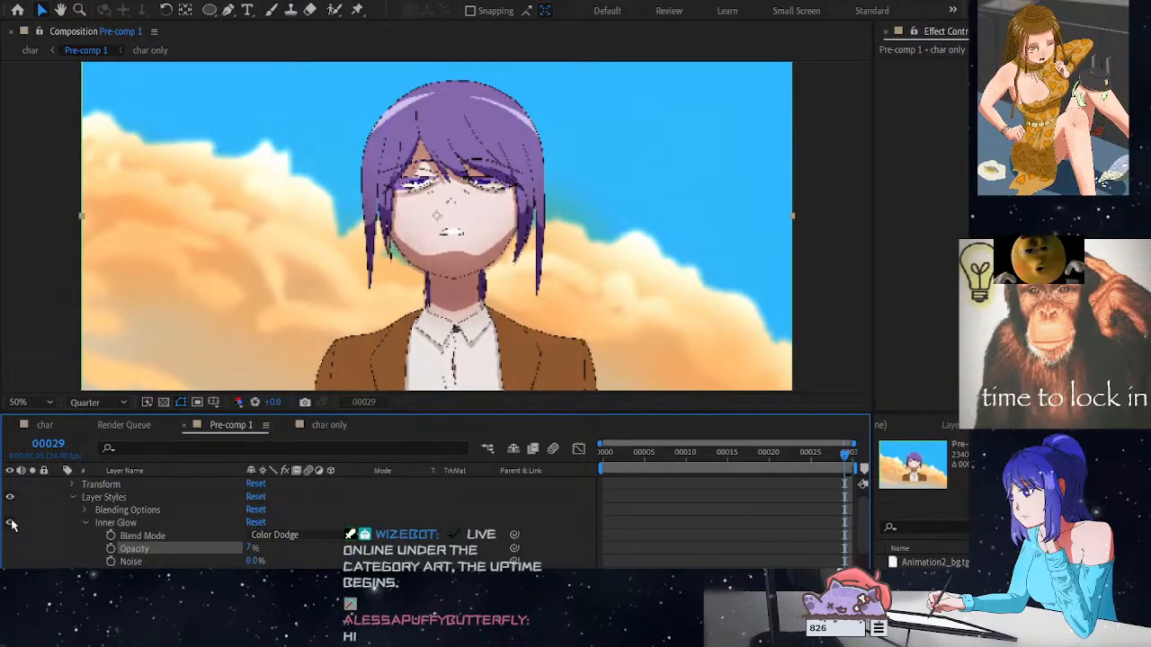
scroll(543, 277, "down", 2)
scroll(543, 277, "up", 2)
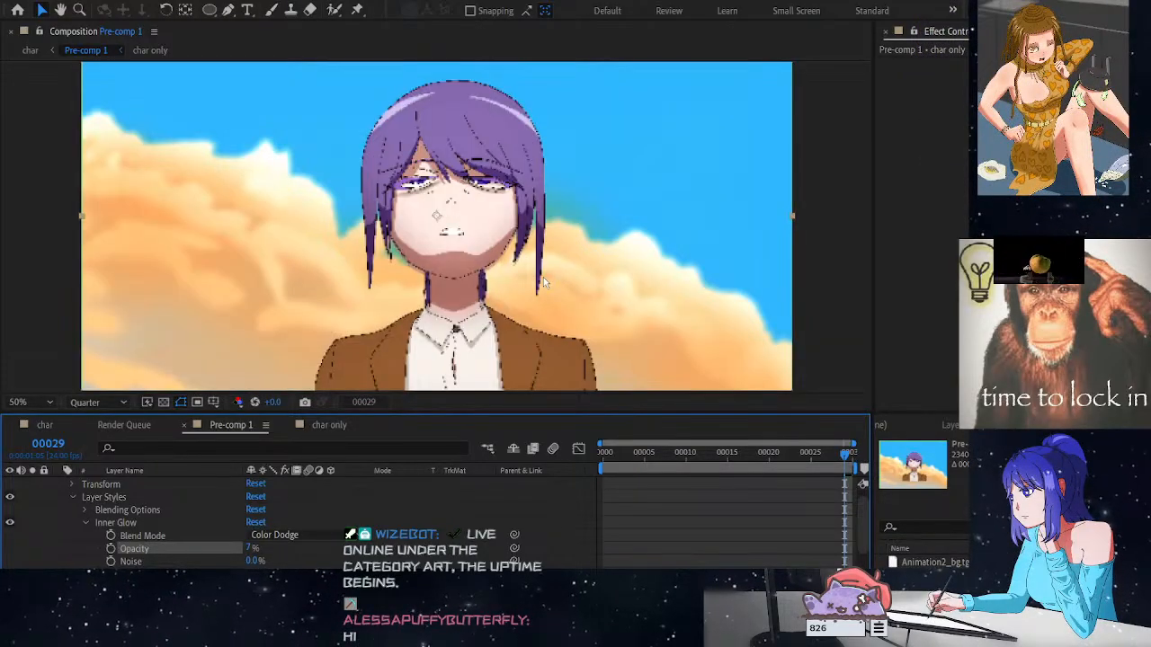
left_click(51, 429)
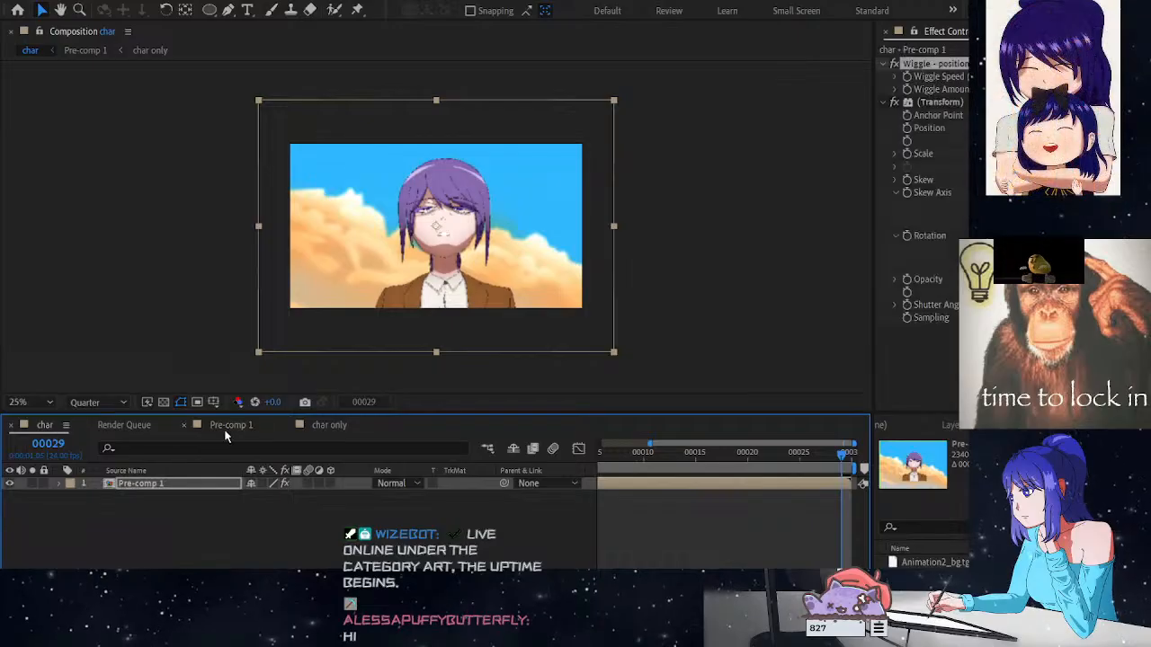
left_click(232, 426)
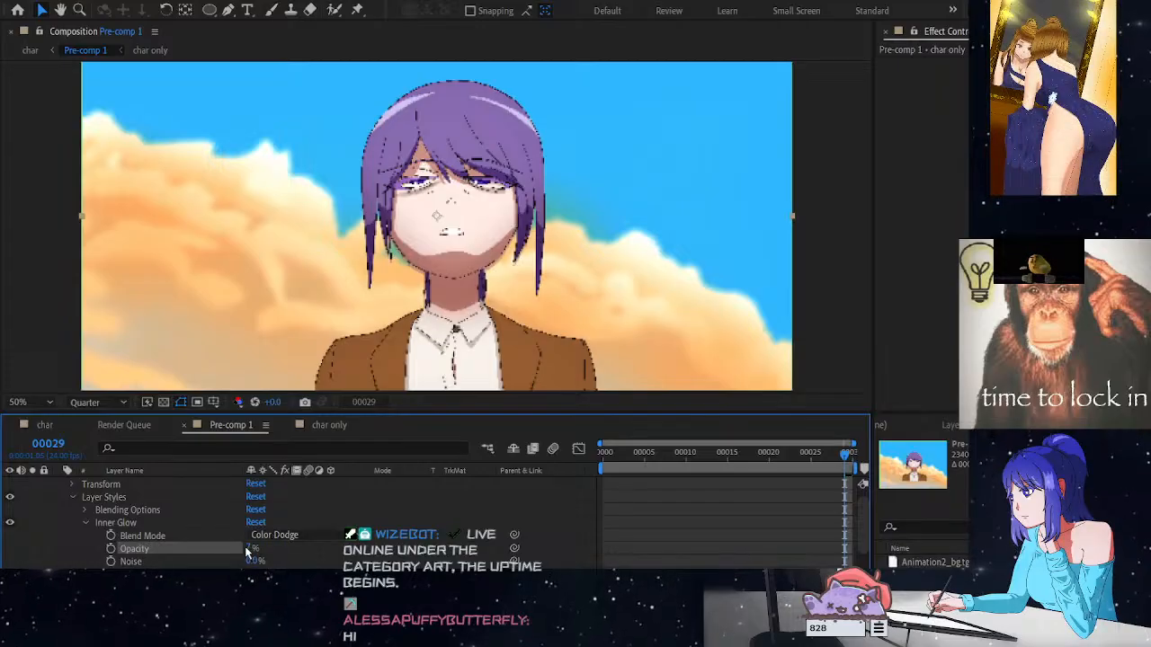
Set the Inner Glow opacity to 10% in Pre-comp 1, and compare the character with the glow off and on
left_click_drag(245, 548, 256, 547)
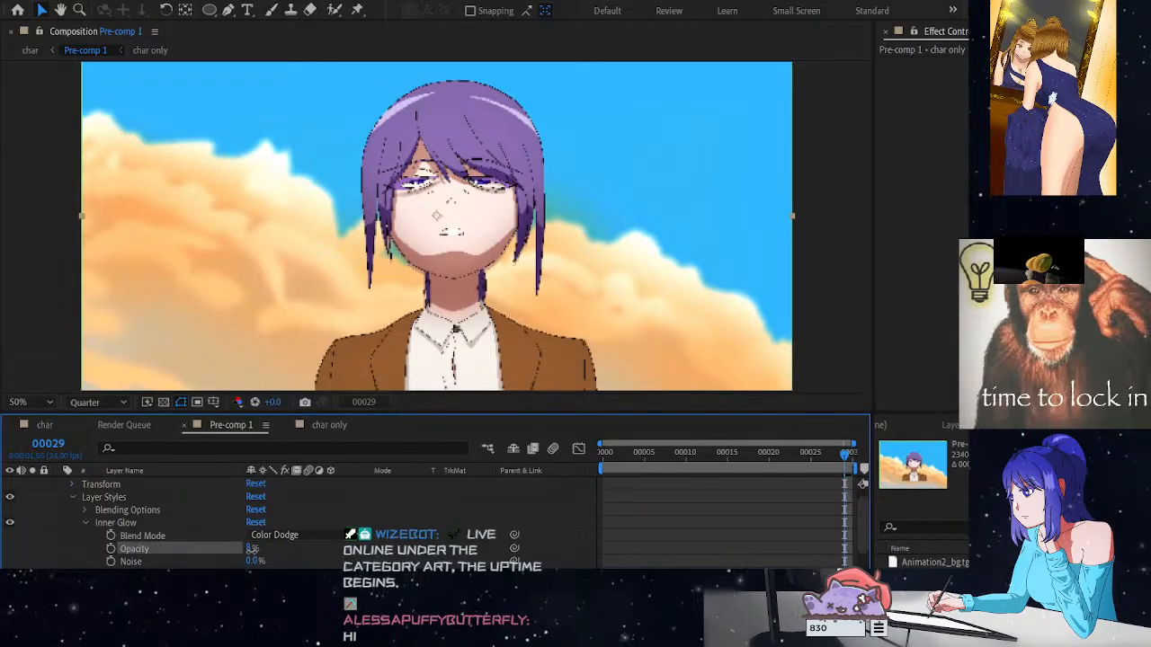
left_click_drag(256, 548, 260, 547)
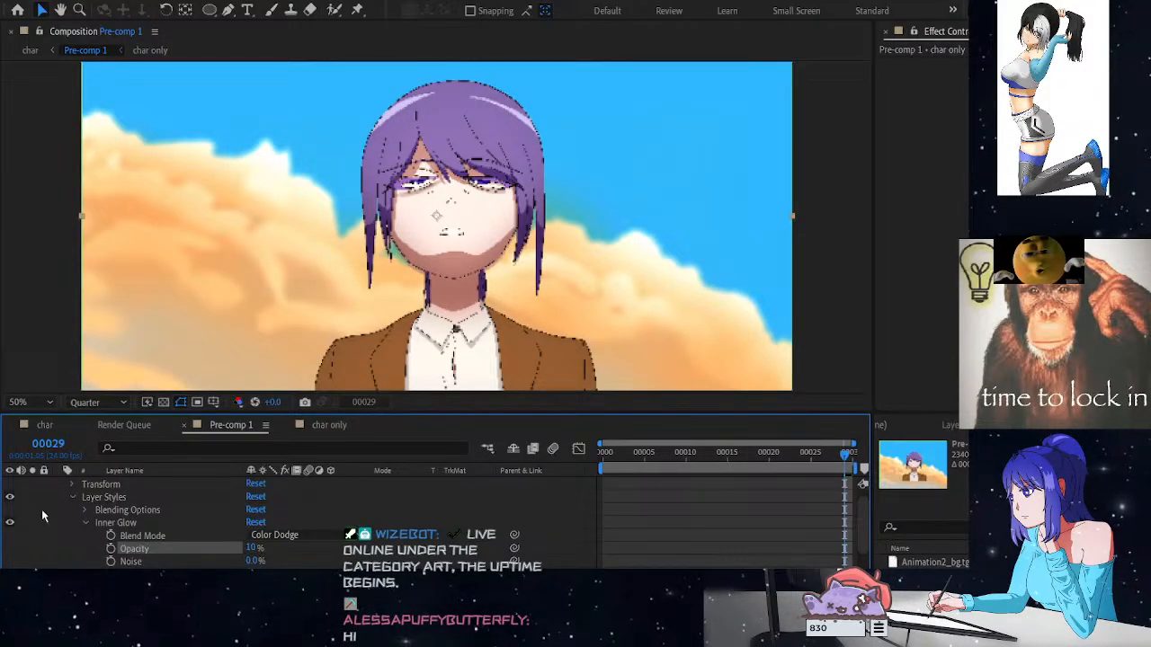
left_click(10, 523)
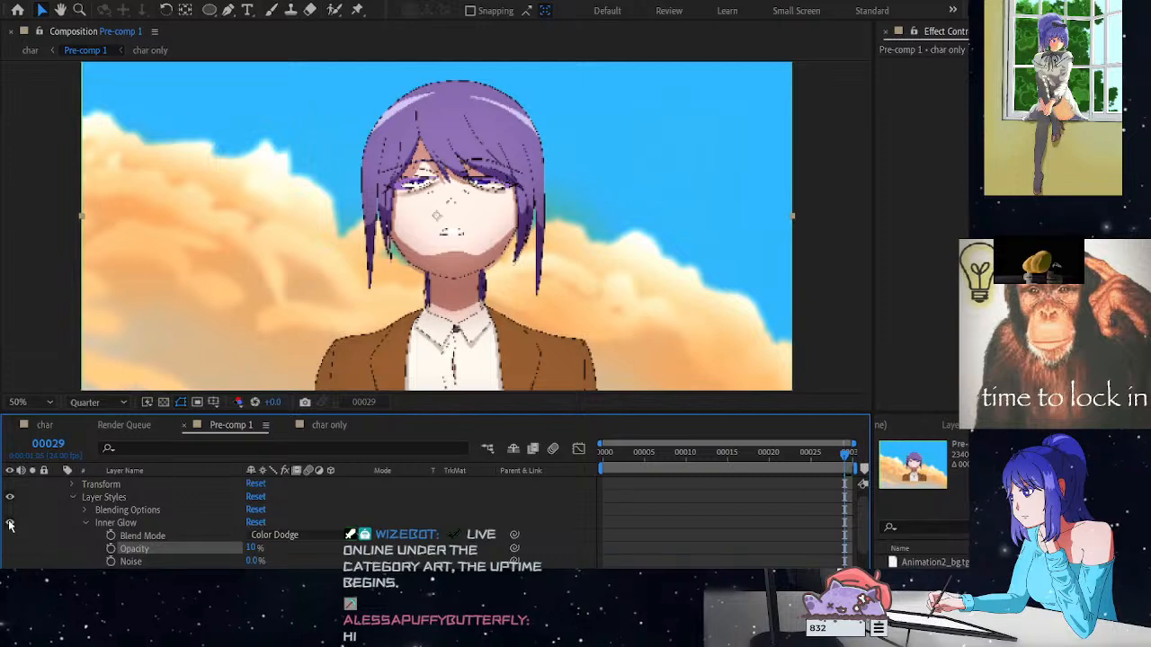
scroll(584, 243, "down", 2)
scroll(583, 241, "up", 2)
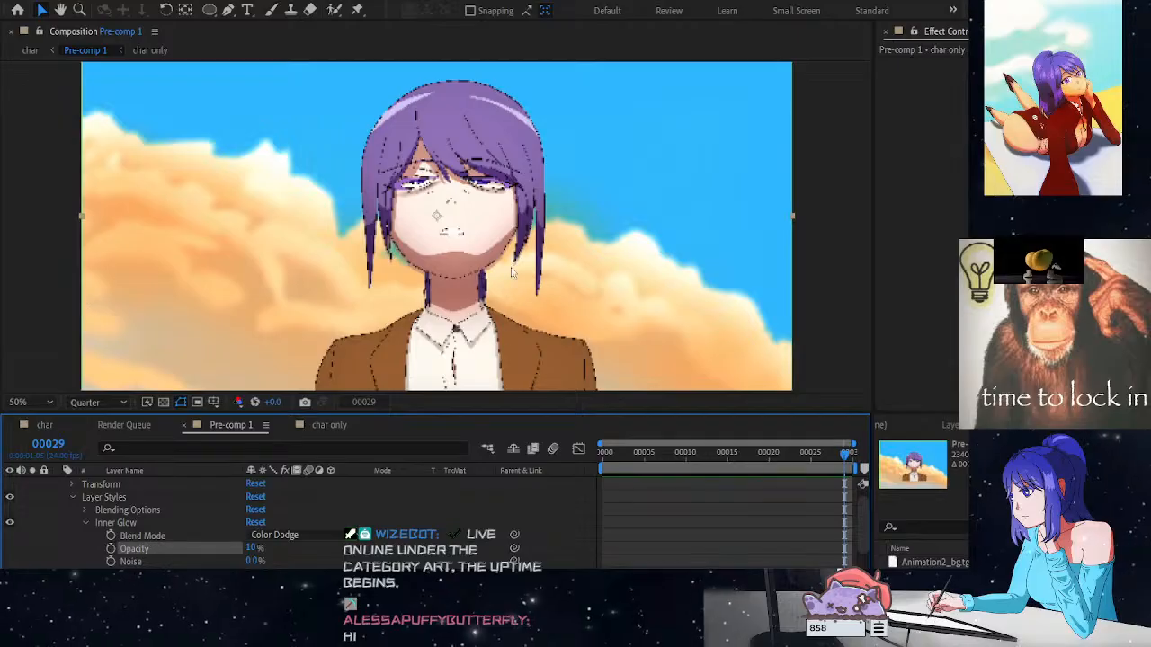
Compare the character's look in Pre-comp 1 with the untreated character in the char only composition
scroll(514, 285, "down", 2)
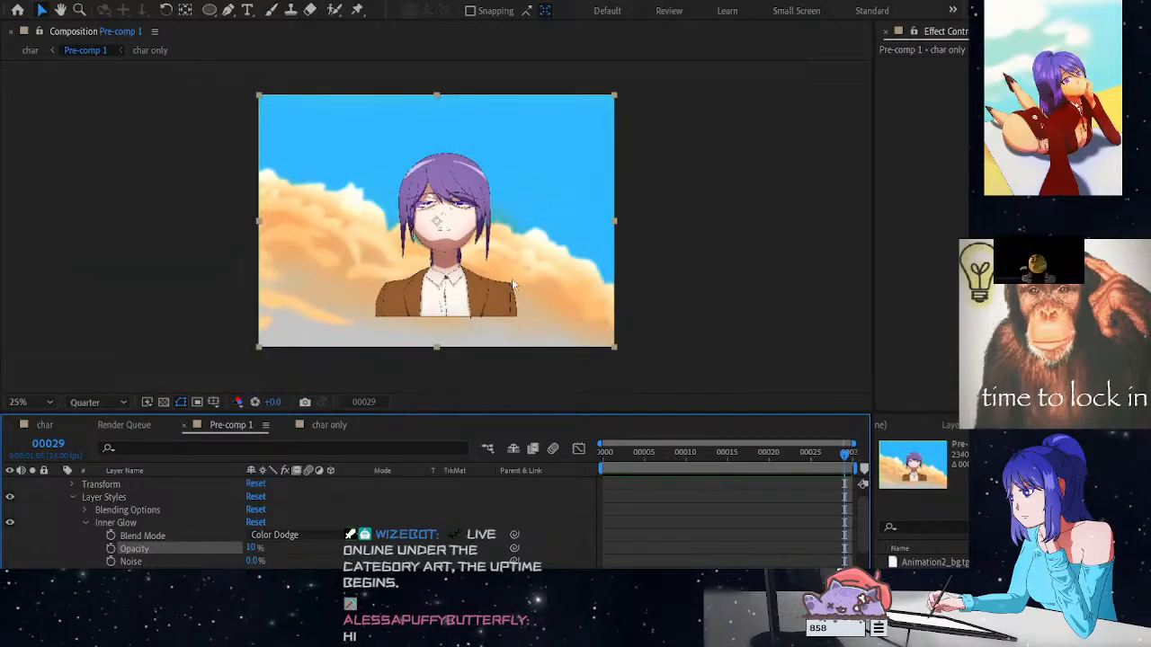
left_click(43, 426)
left_click(314, 426)
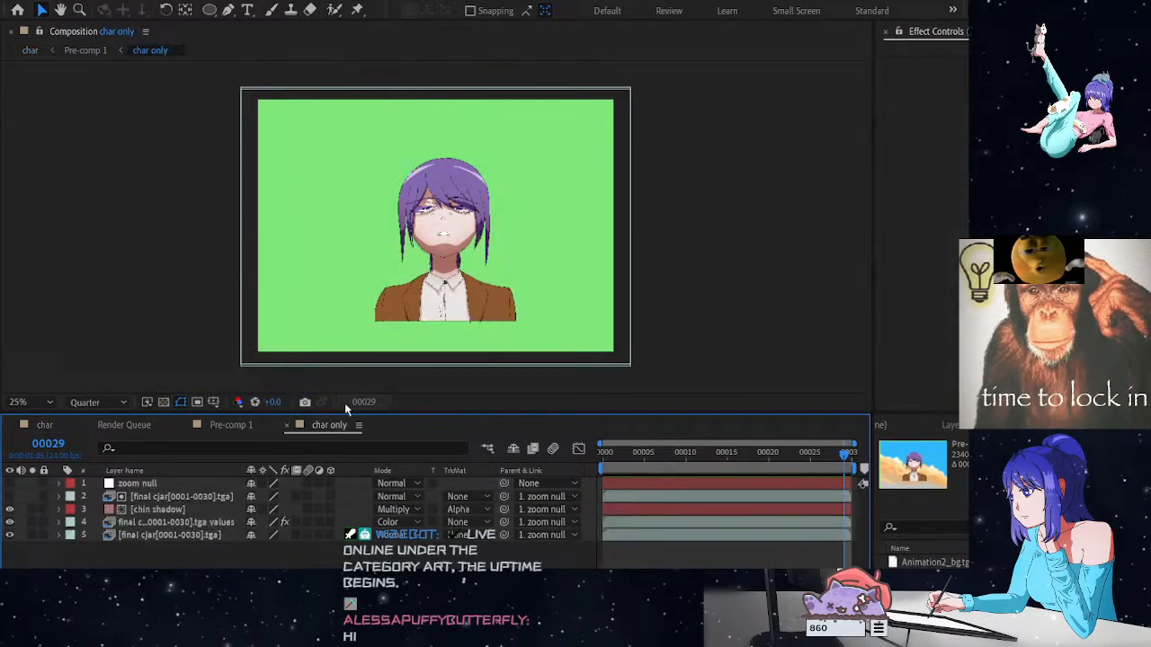
left_click(230, 424)
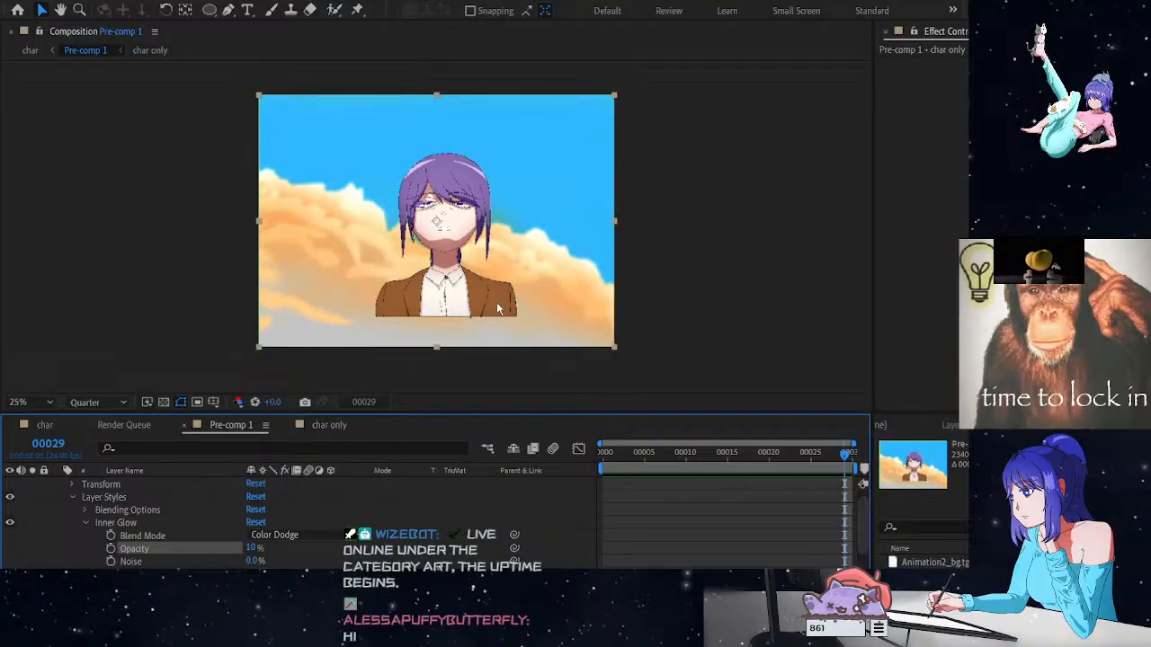
left_click(315, 426)
left_click(229, 425)
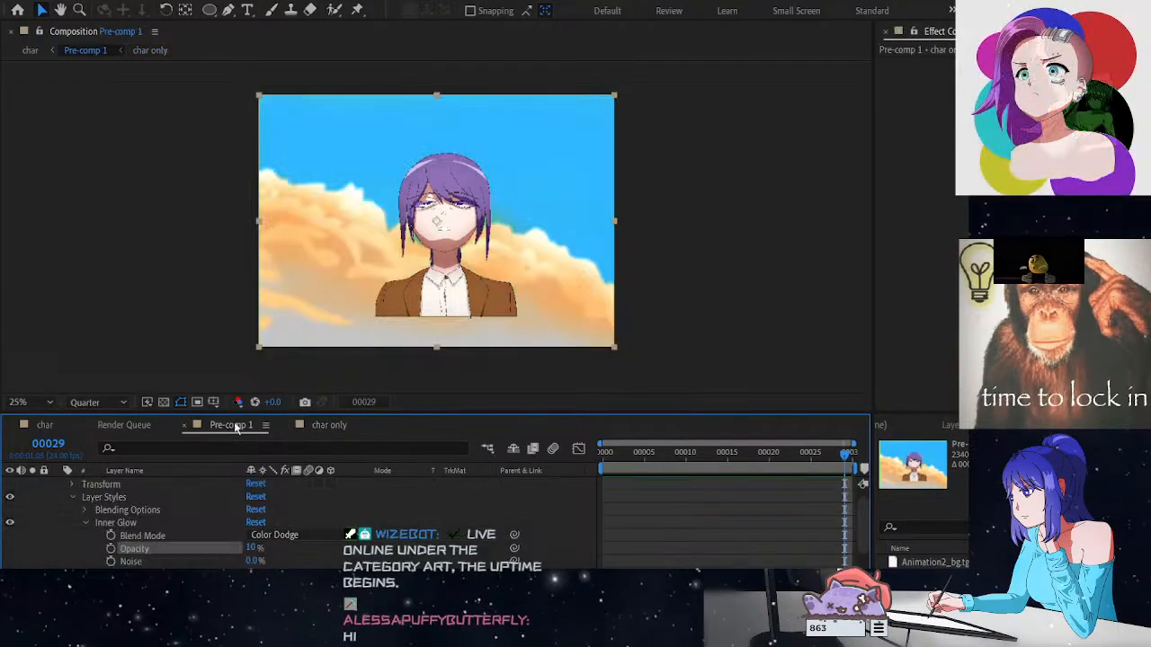
key("slash")
key("comma")
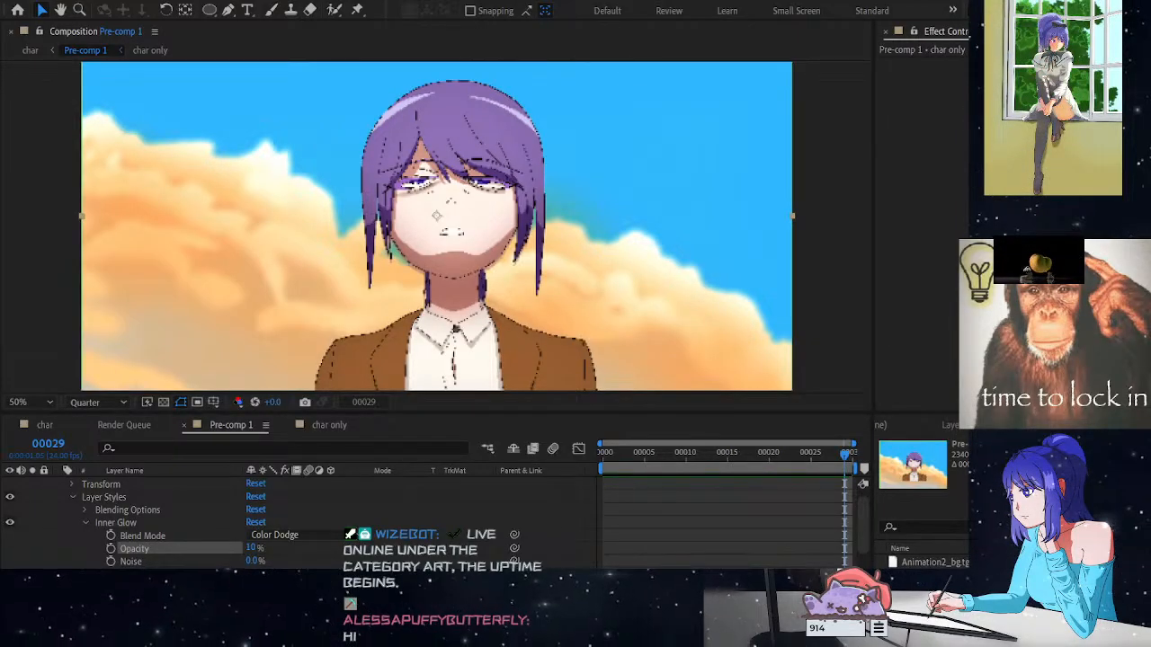
Review the shot in the char composition from frame 00000 to its last frame
left_click(47, 426)
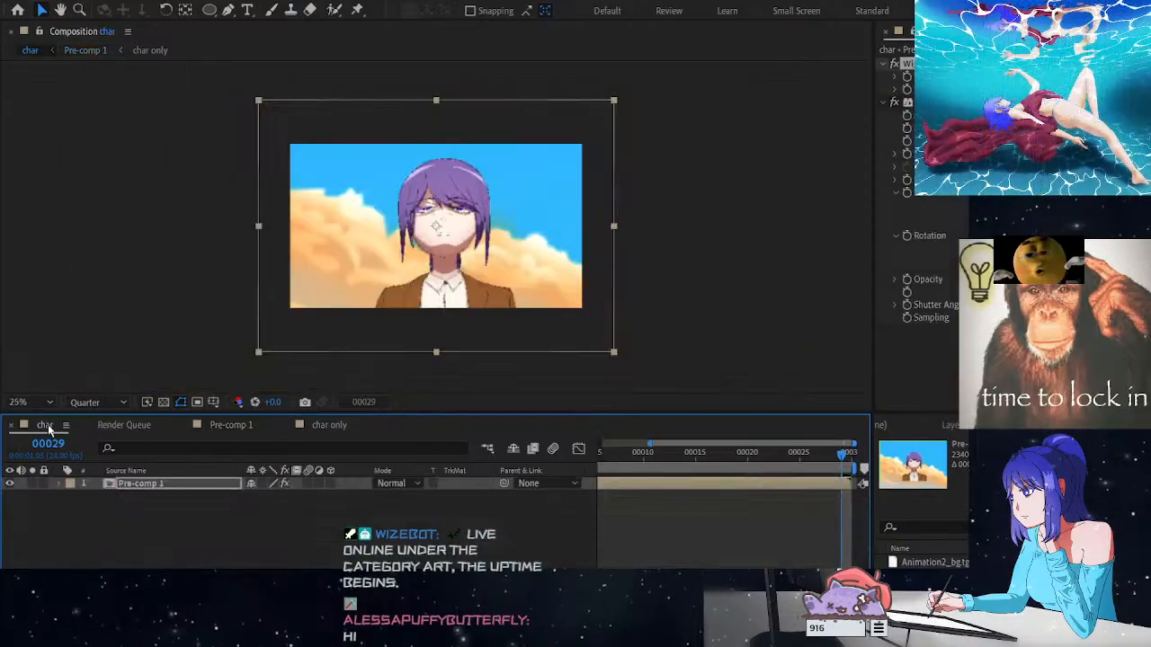
key("Home")
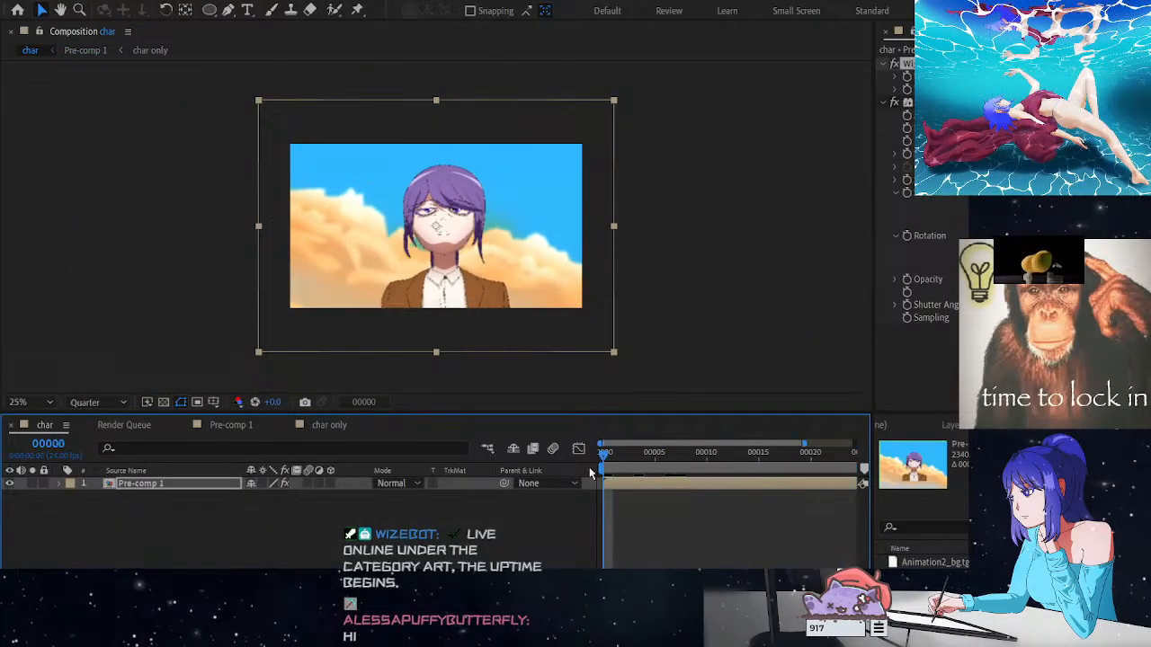
left_click_drag(589, 467, 898, 490)
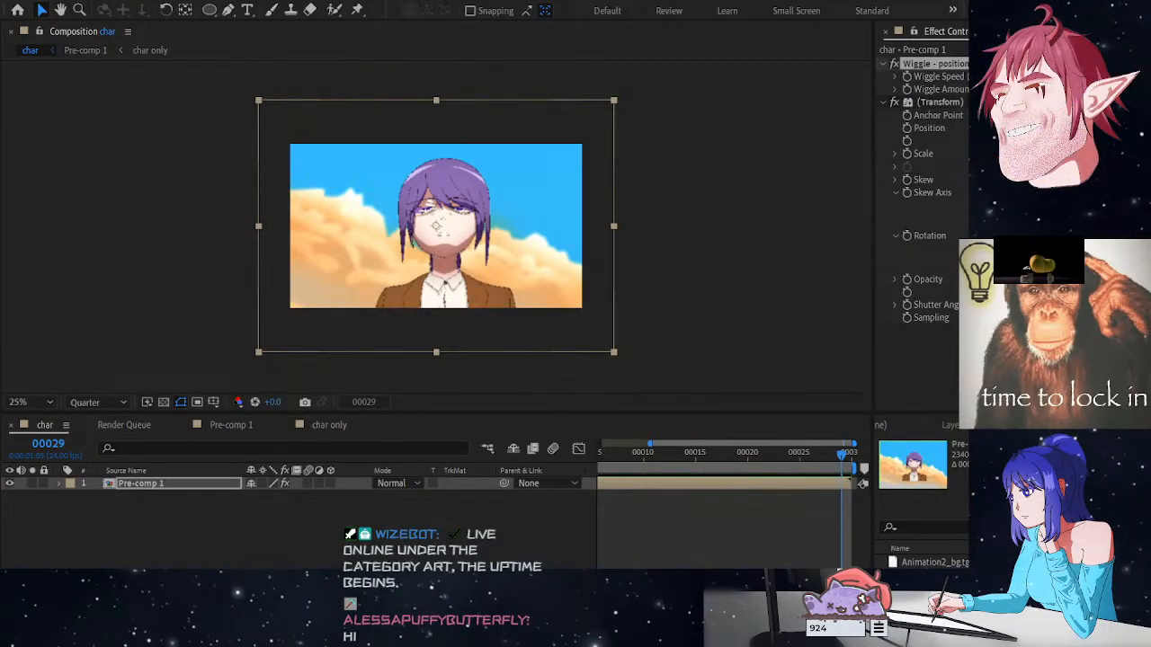
Return to Pre-comp 1 and select Adjustment Layer 1 to view its Levels effect
key("alt+Tab")
left_click(134, 429)
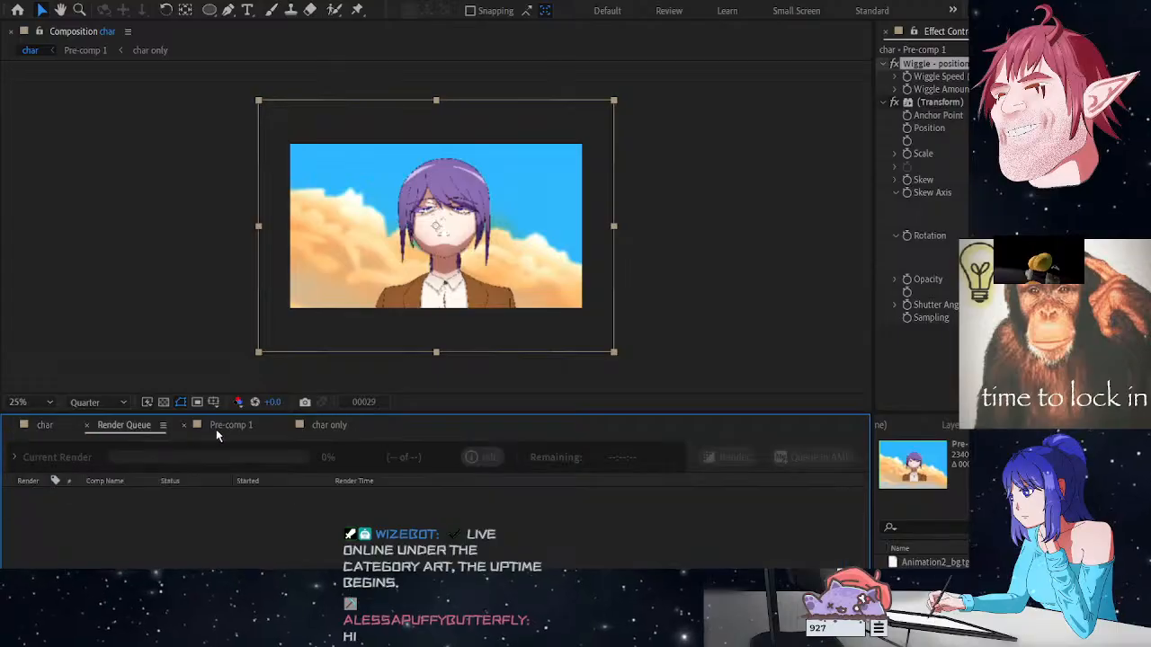
left_click(208, 428)
scroll(202, 540, "down", 5)
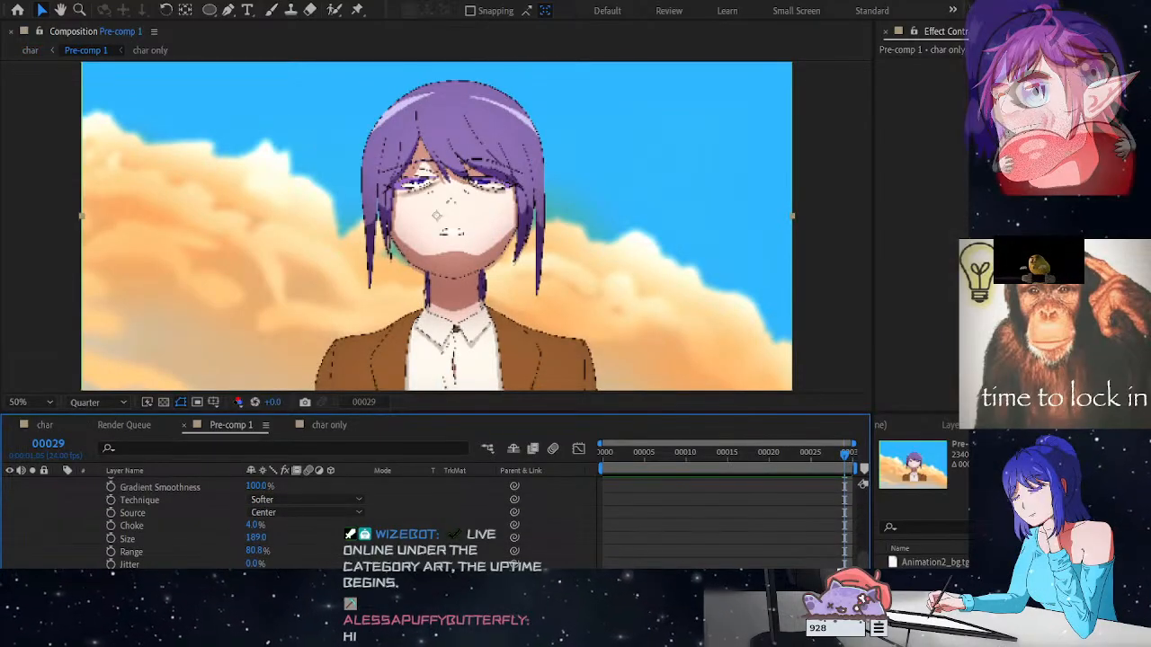
left_click(153, 593)
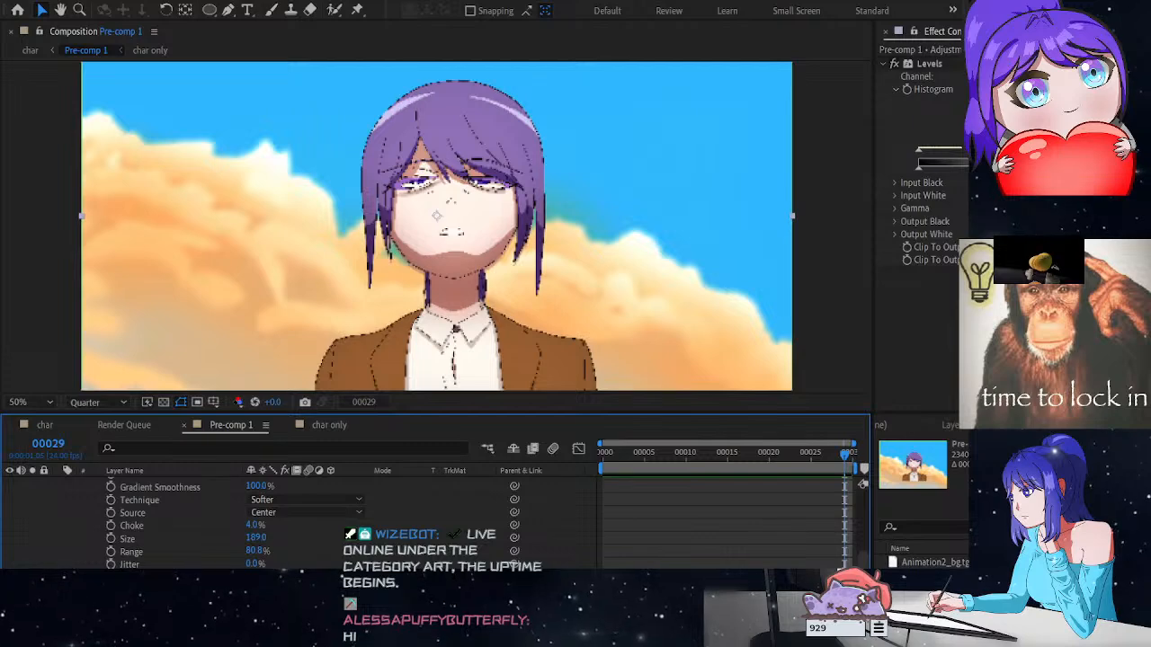
Move the playhead to frame 00000, collapse the top char only layer's properties and select that layer
left_click_drag(662, 452, 601, 467)
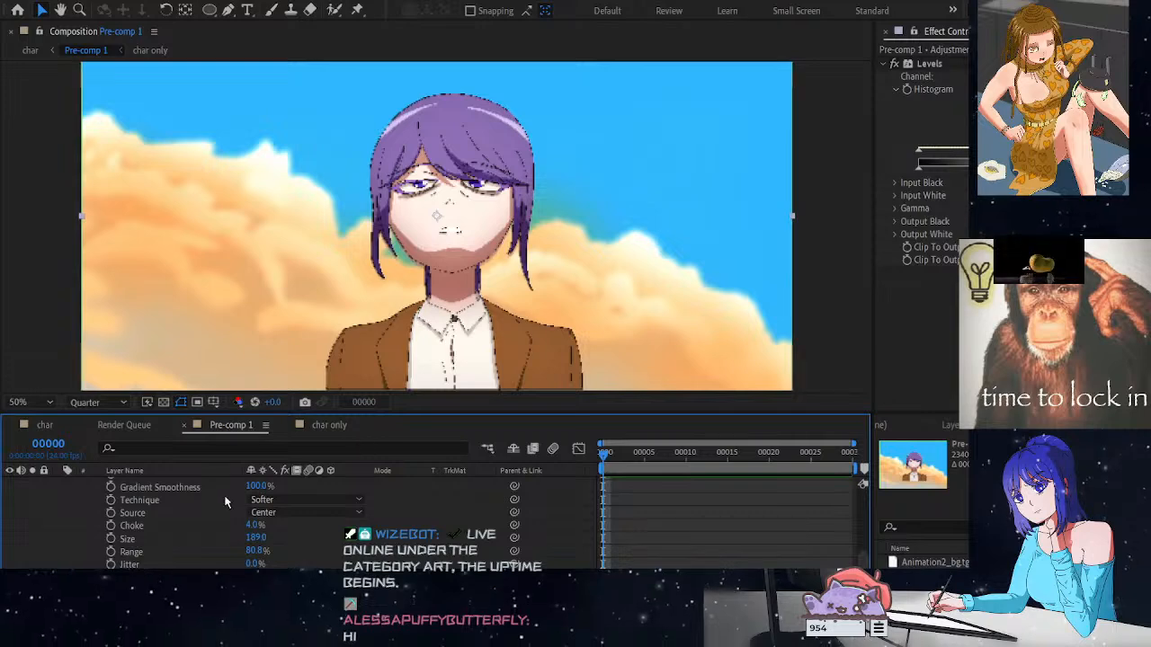
scroll(197, 513, "up", 1)
scroll(184, 504, "up", 4)
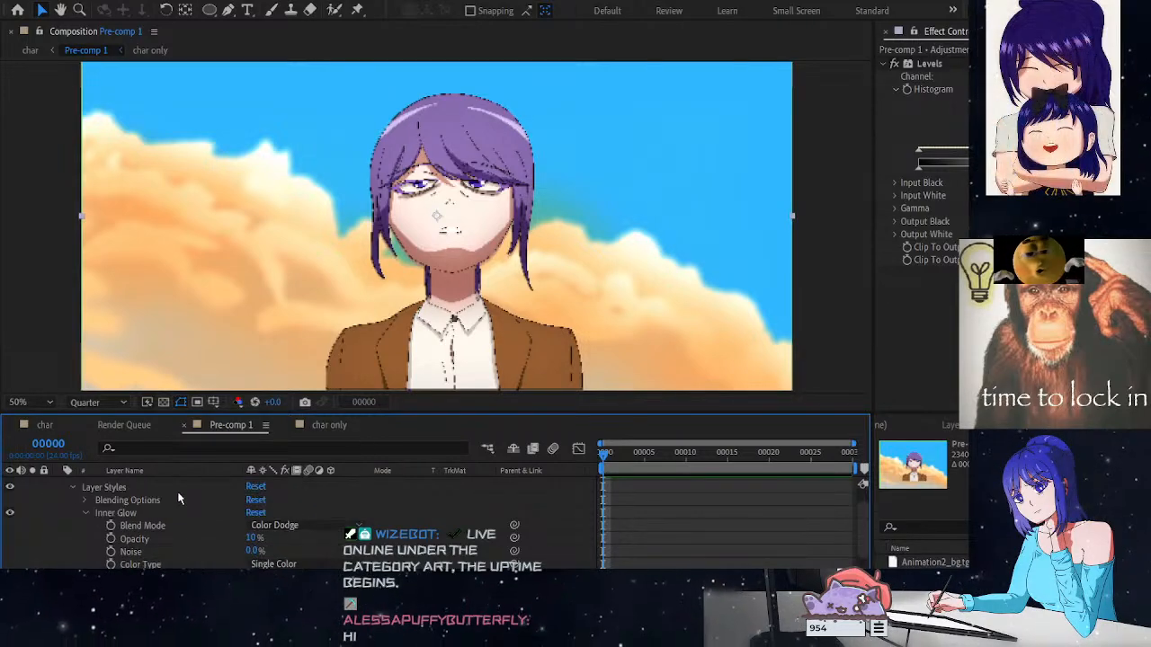
left_click(61, 483)
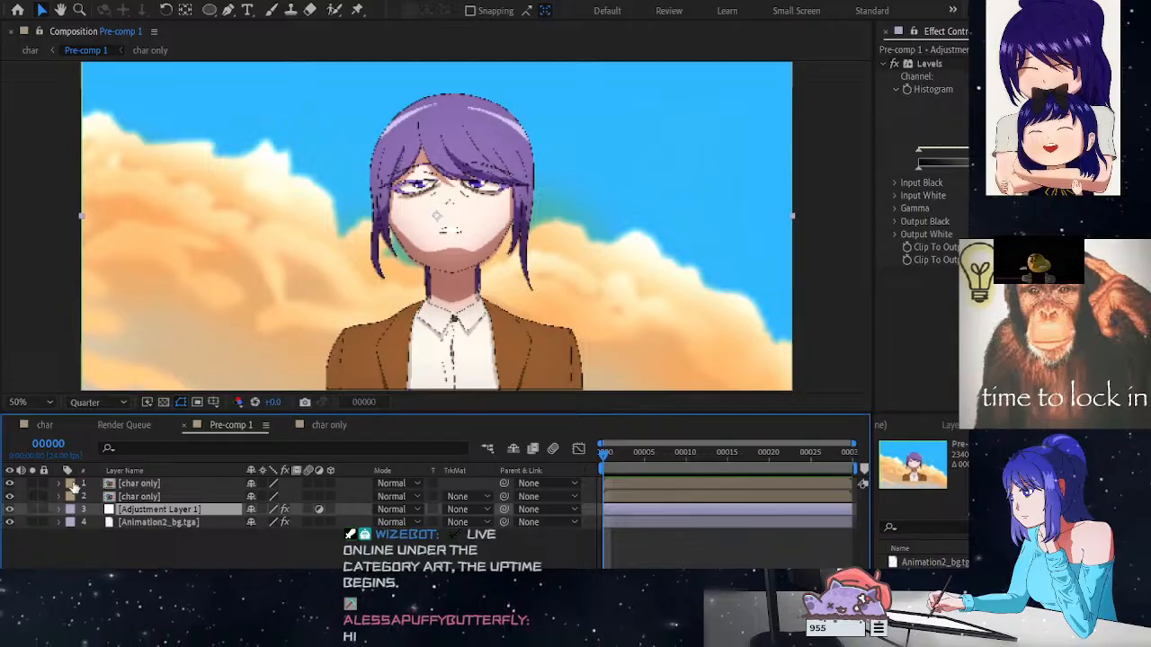
left_click(169, 485)
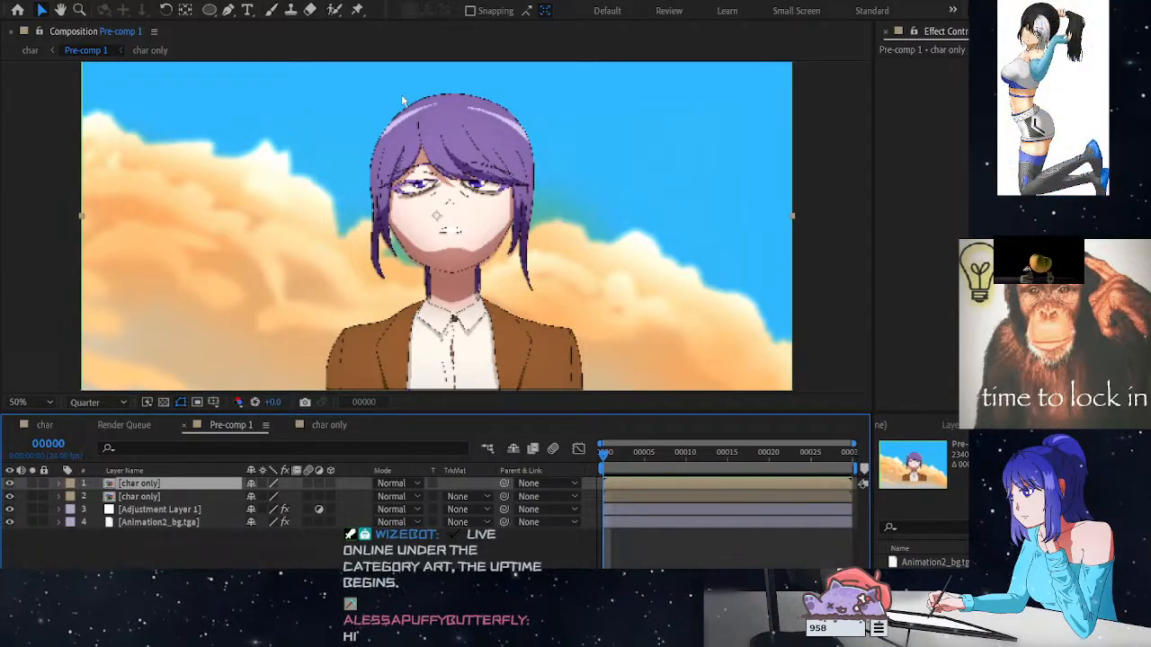
Add a new adjustment layer above the char only layers, search effects for "hue" and apply Hue/Saturation to it
key("ctrl+alt+y")
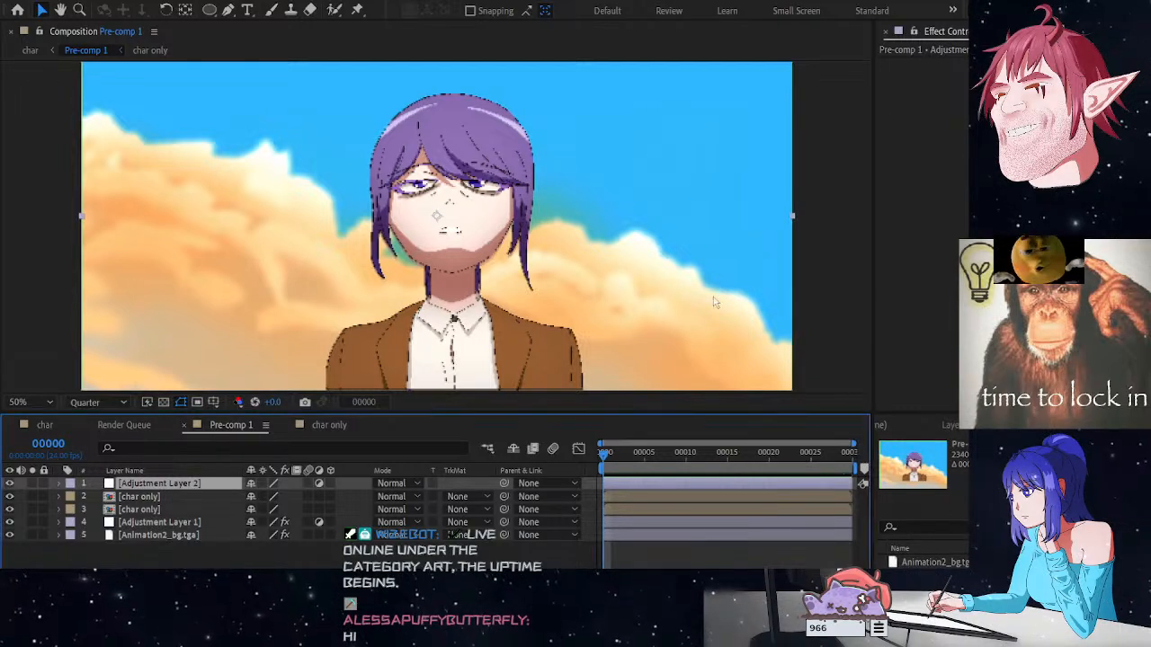
left_click(919, 216)
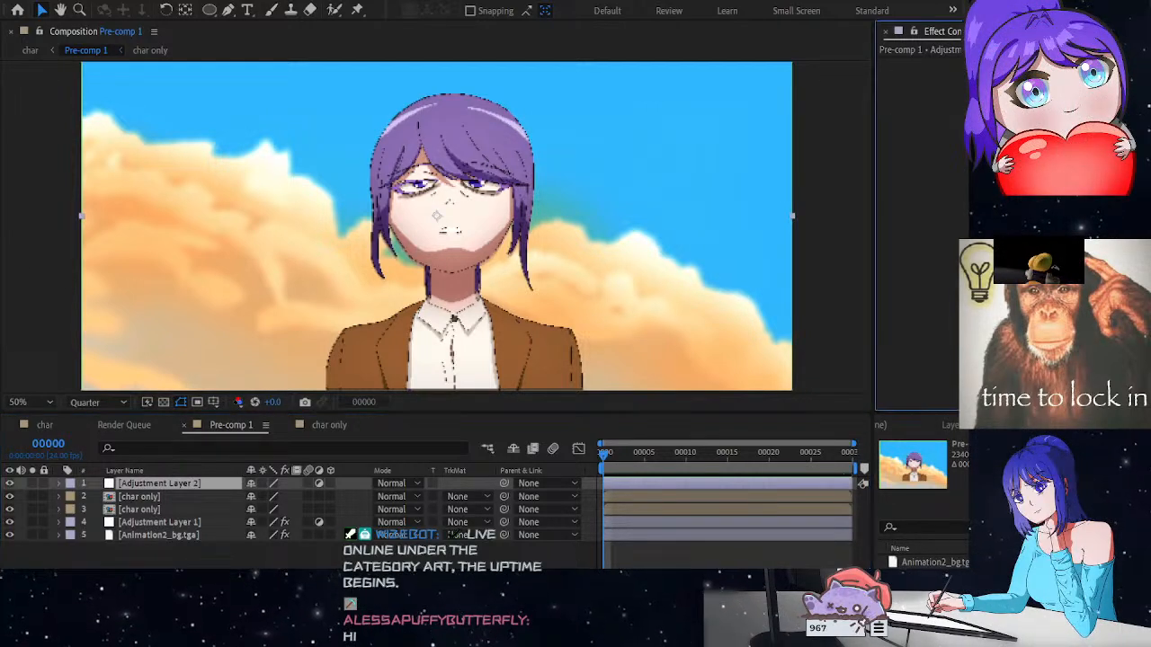
key("ctrl+5")
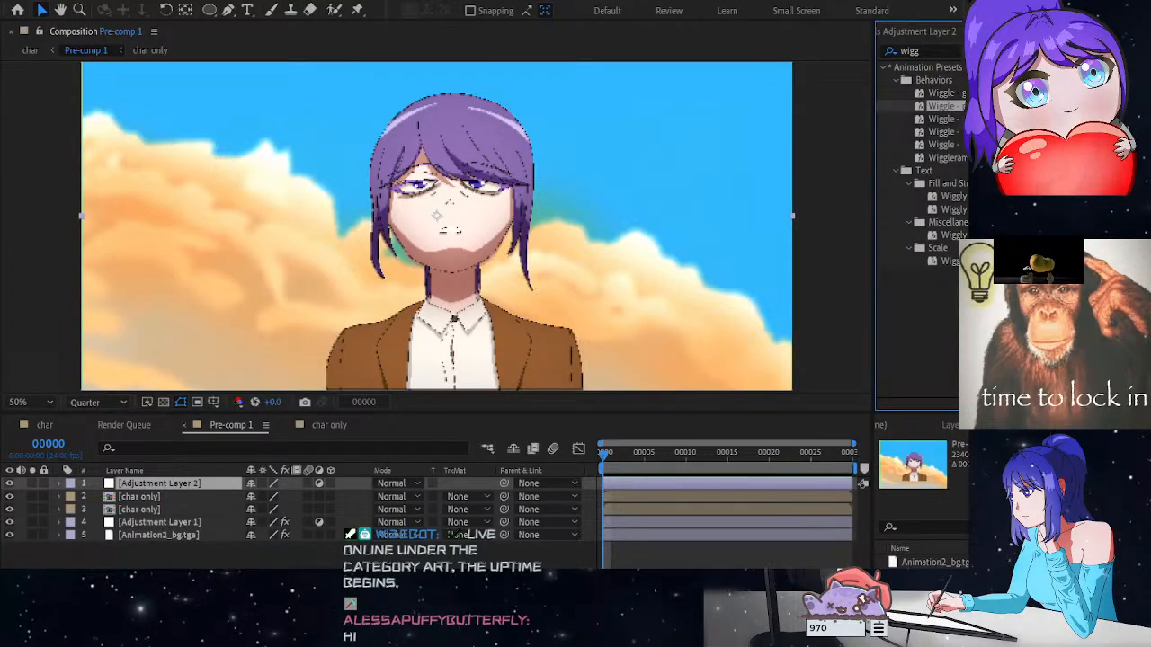
left_click(926, 51)
key("ctrl+a")
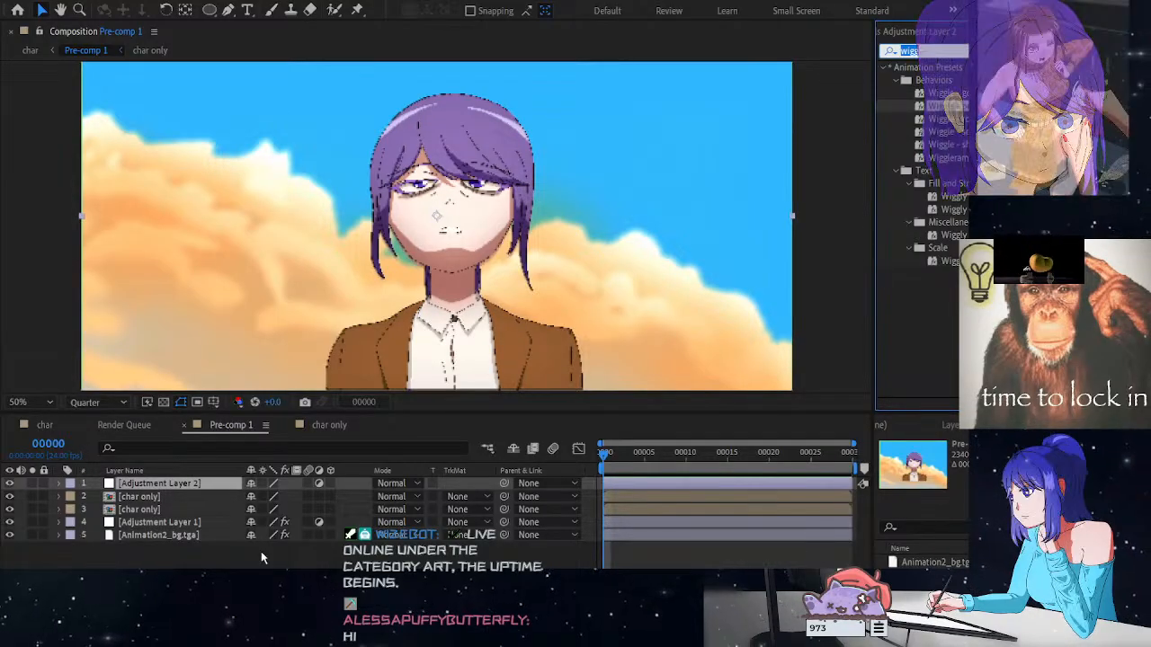
type("hue")
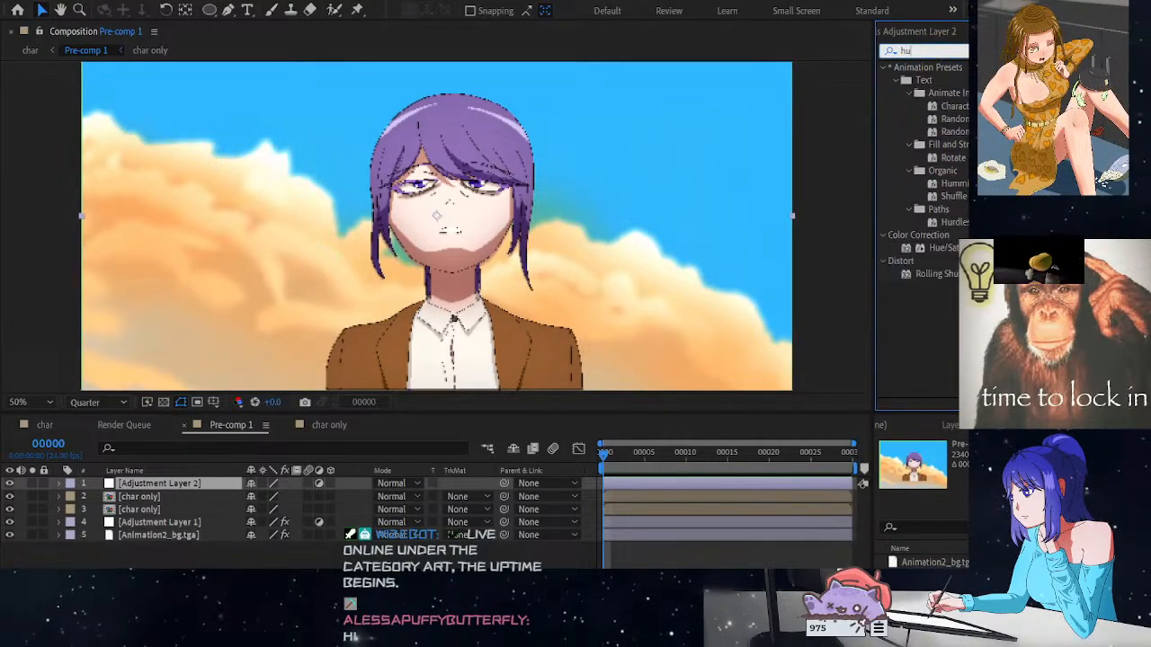
left_click(959, 133)
left_click_drag(966, 139, 231, 486)
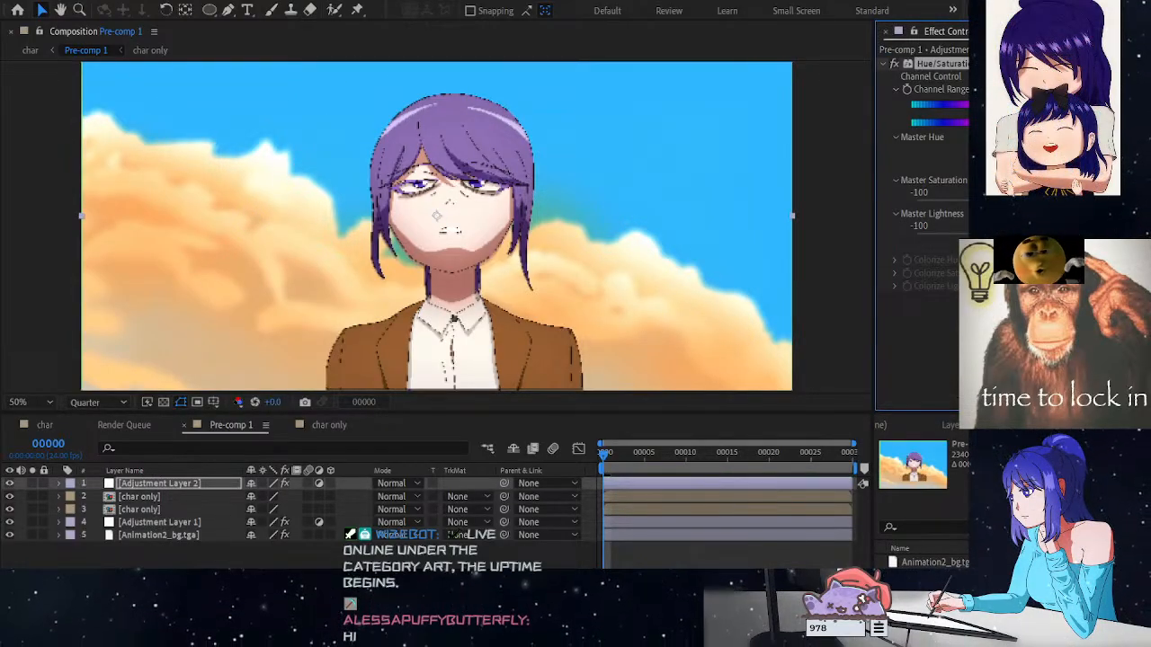
Colorize Adjustment Layer 2 through Hue/Saturation with a Colorize Hue of 32° and Colorize Saturation of 65
left_click(992, 247)
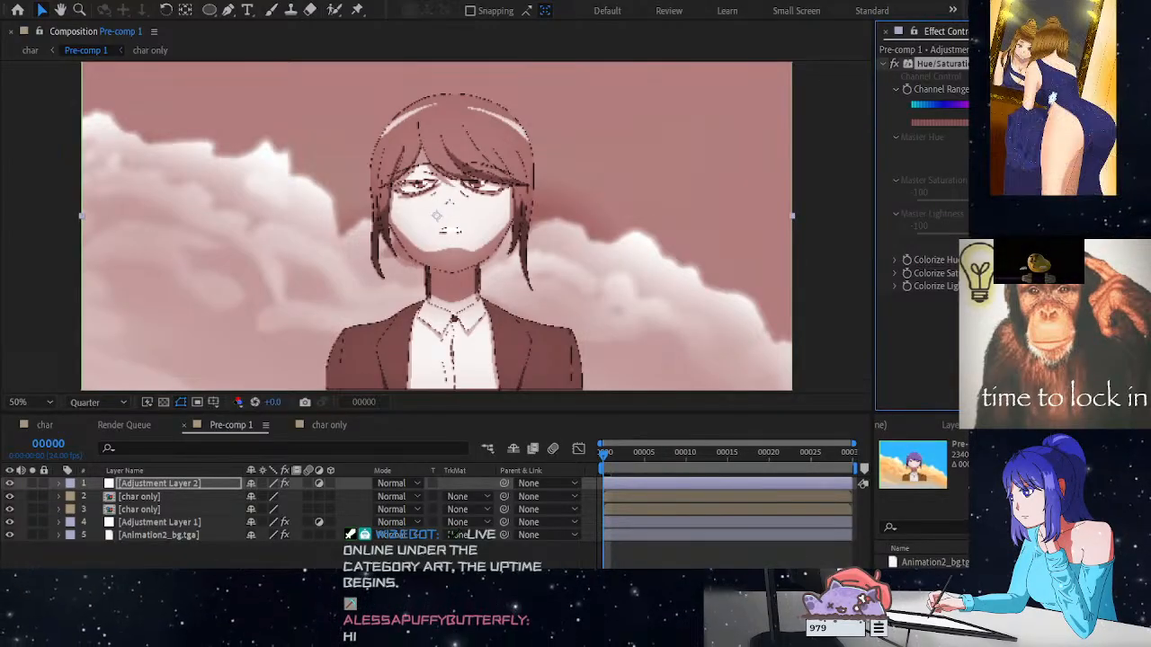
left_click_drag(1000, 259, 1042, 259)
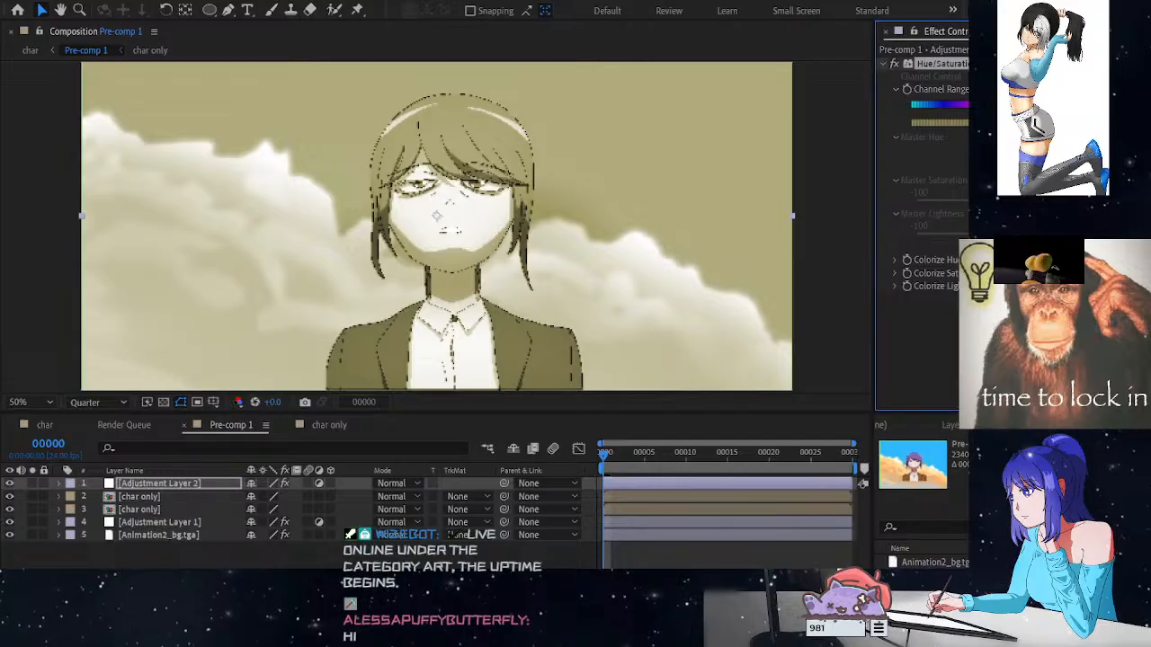
left_click_drag(1047, 259, 1035, 259)
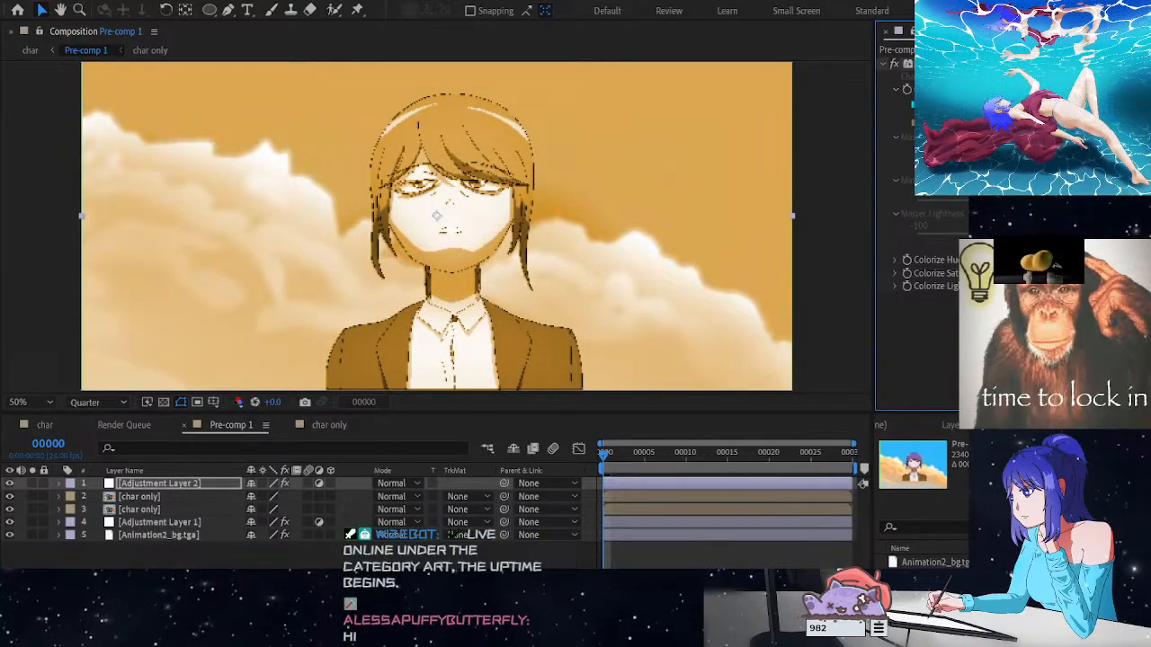
left_click_drag(1005, 260, 1002, 260)
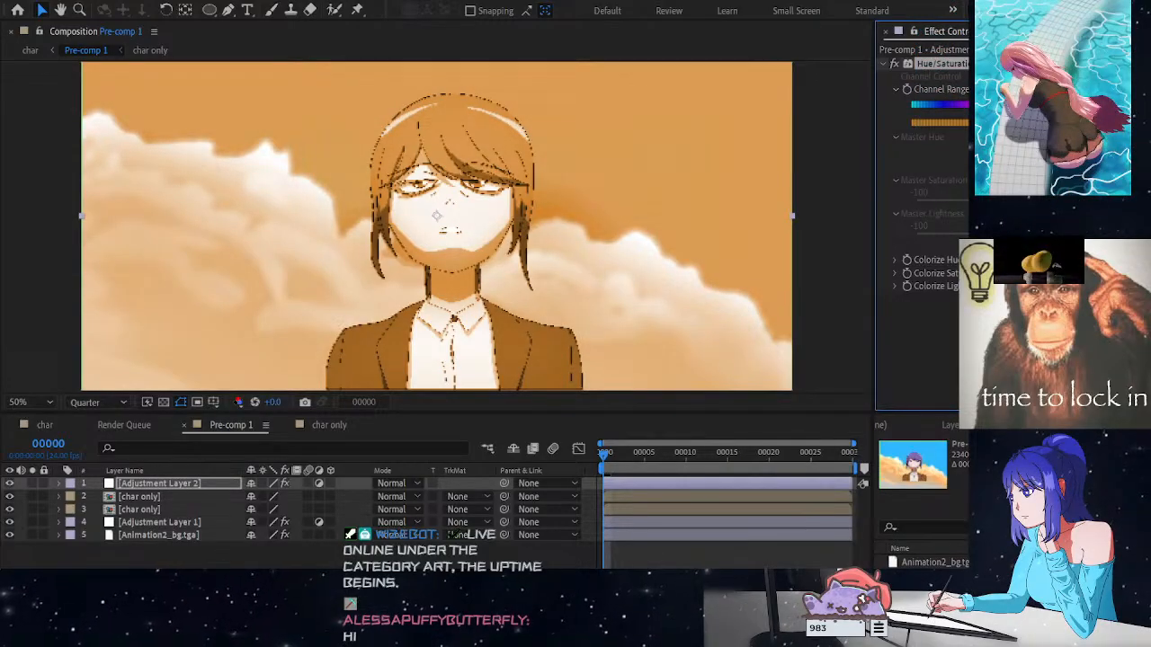
Toggle Adjustment Layer 2's Hue/Saturation effect off and on, and examine its expanded settings in the timeline
left_click(60, 485)
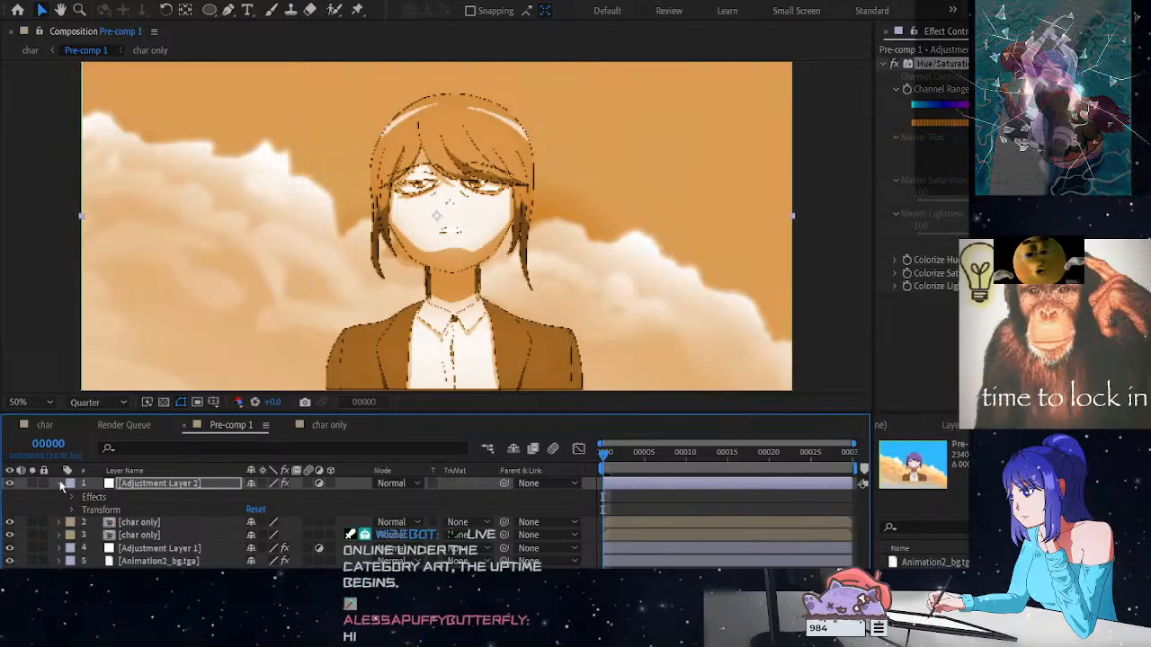
left_click(59, 483)
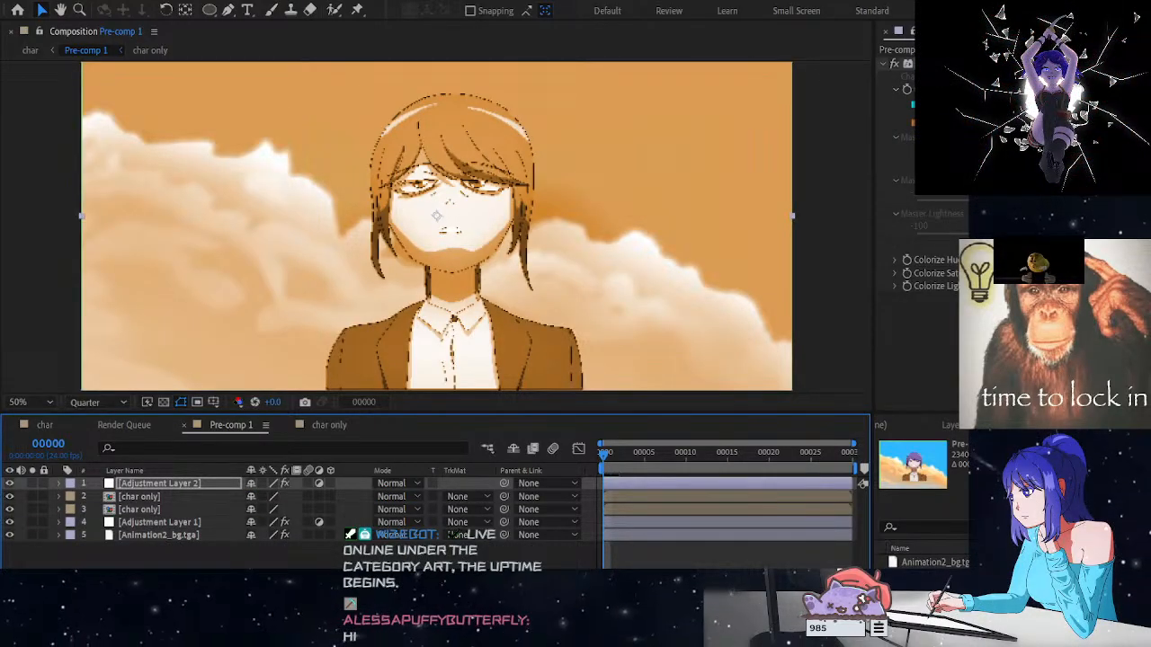
left_click(937, 273)
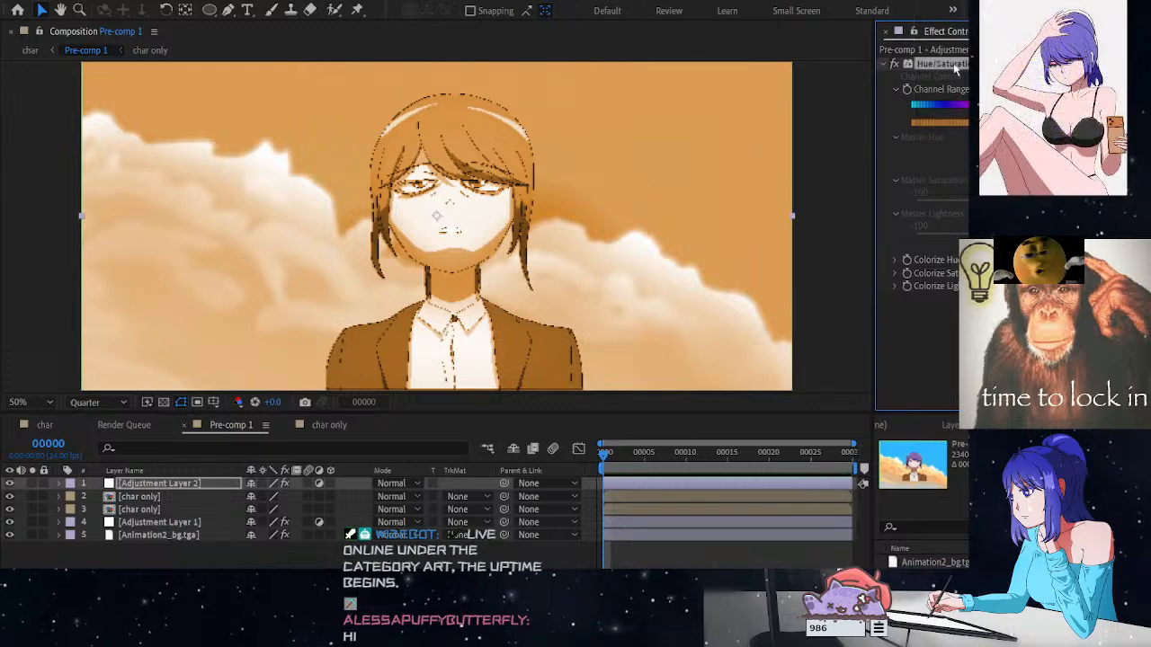
left_click(975, 341)
left_click(907, 66)
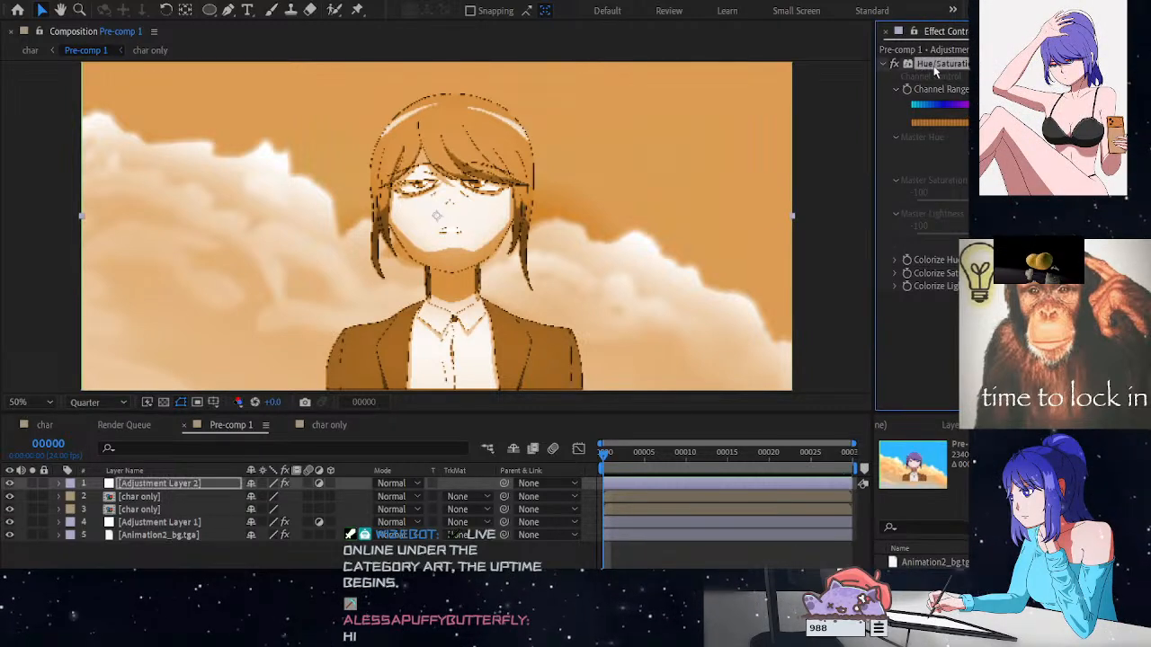
left_click(893, 63)
left_click(894, 63)
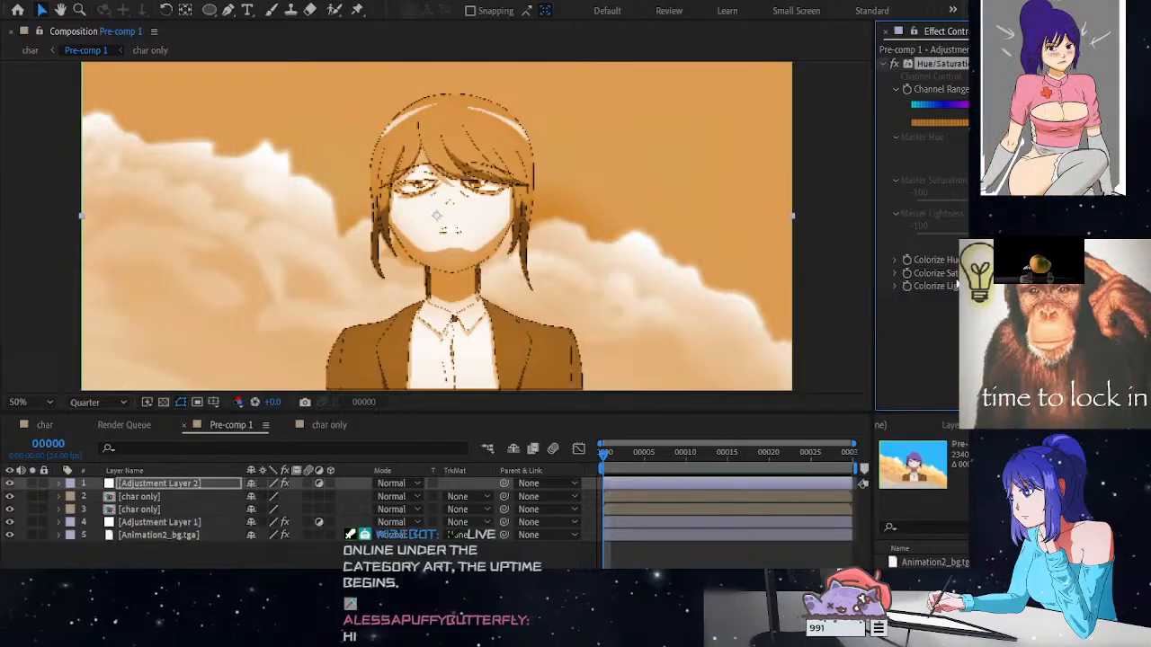
left_click(58, 482)
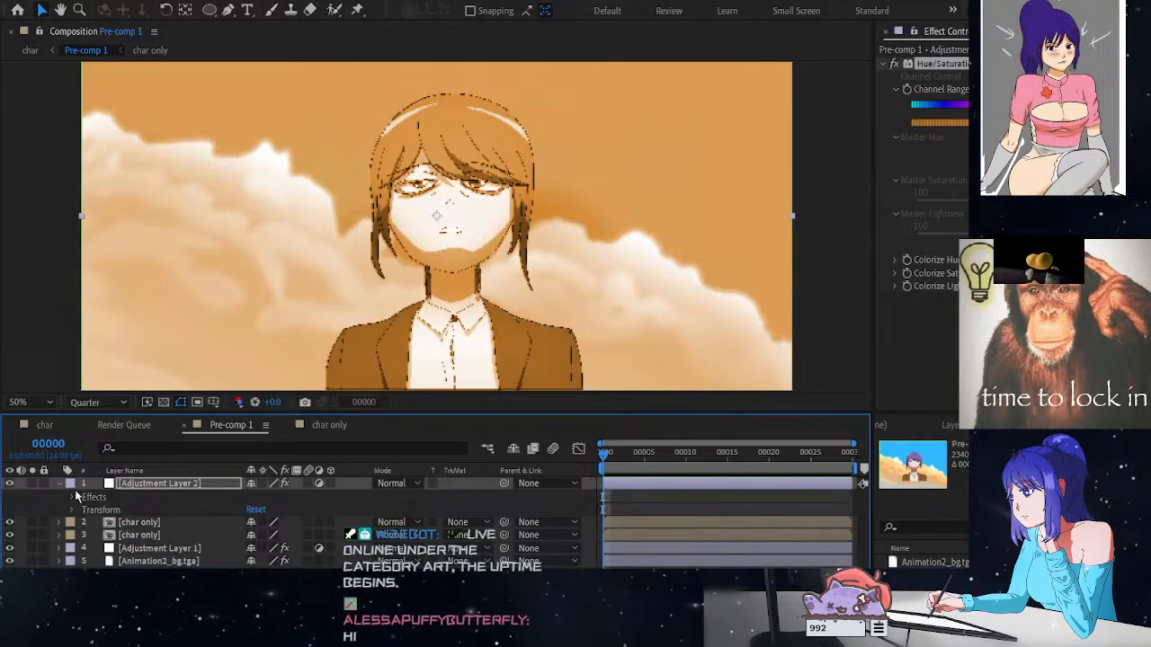
left_click(74, 497)
left_click(84, 510)
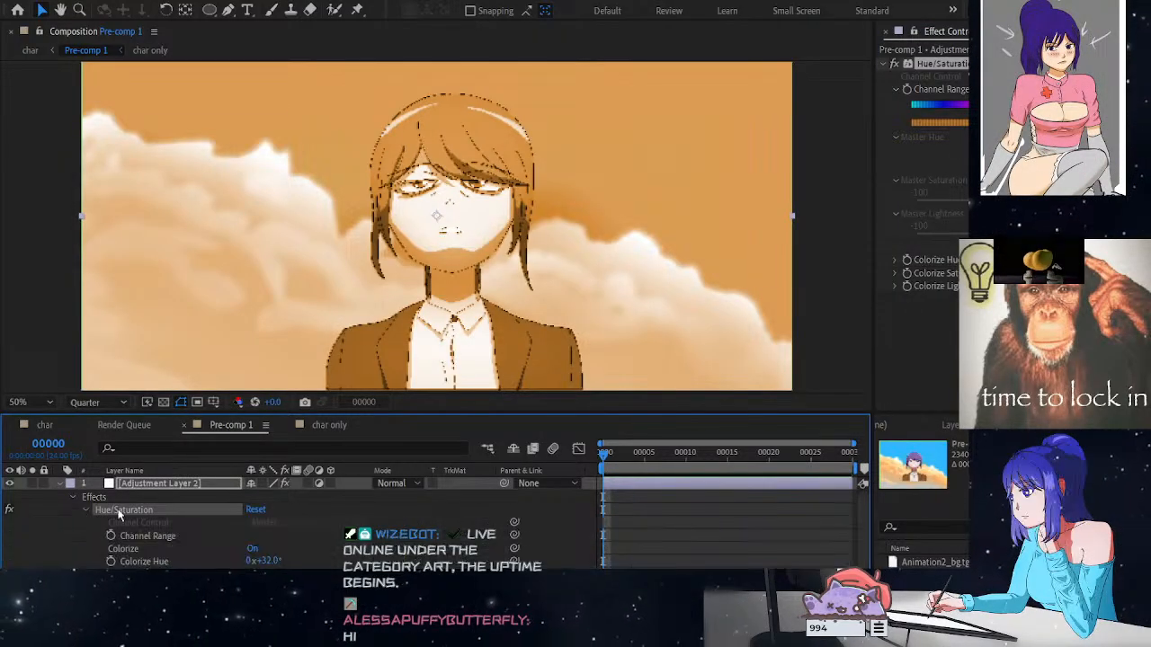
scroll(148, 518, "down", 3)
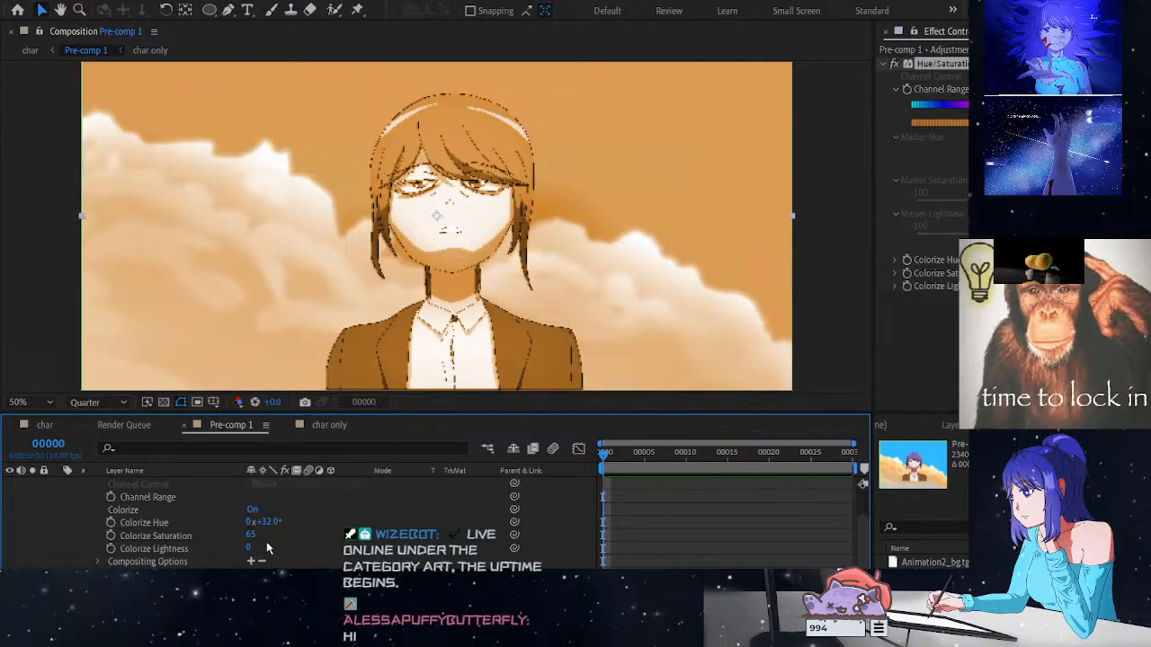
scroll(266, 541, "up", 3)
scroll(270, 548, "down", 3)
scroll(278, 559, "up", 3)
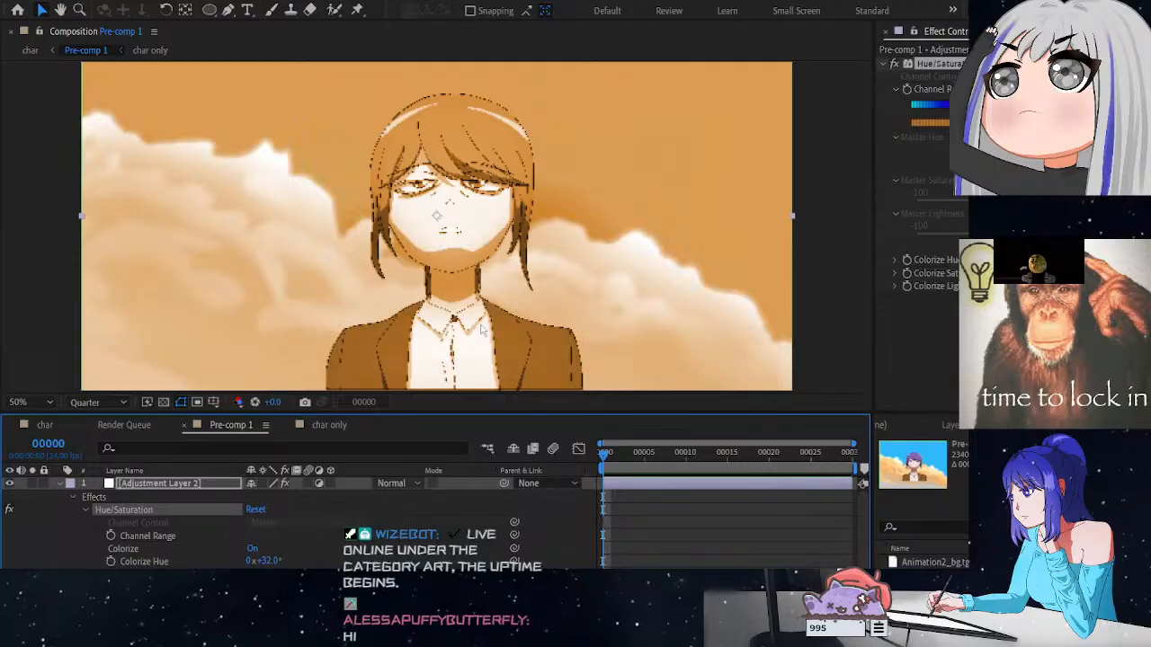
Try the Overlay and Linear Dodge blending modes on Adjustment Layer 2
key("alt+shift+o")
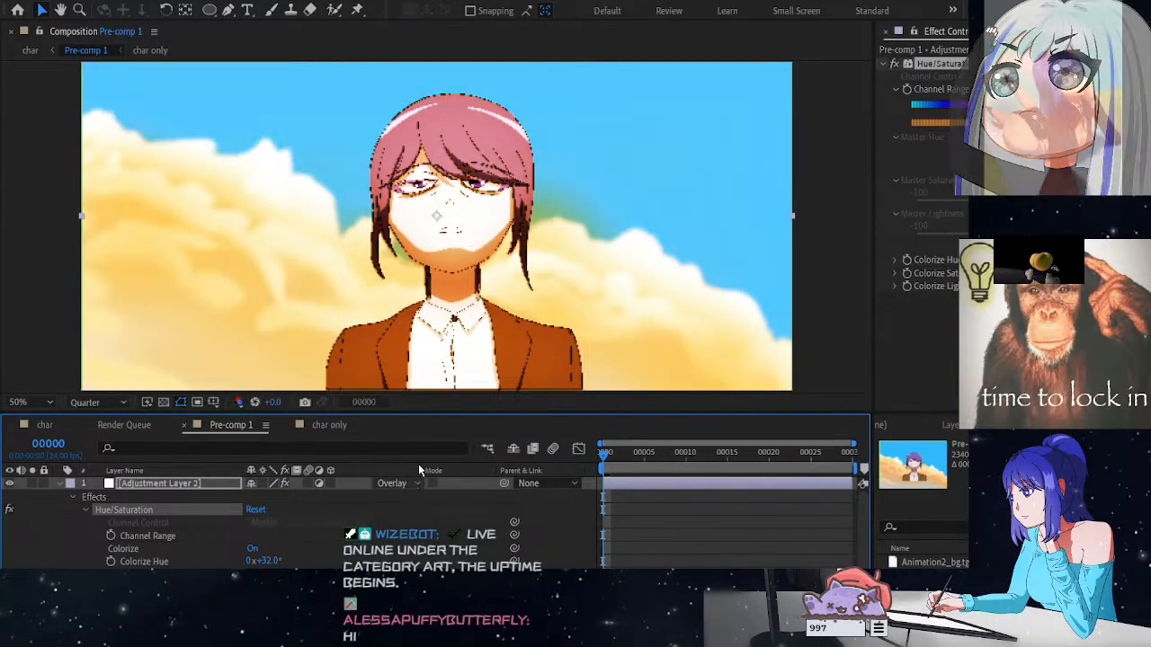
key("alt+shift+w")
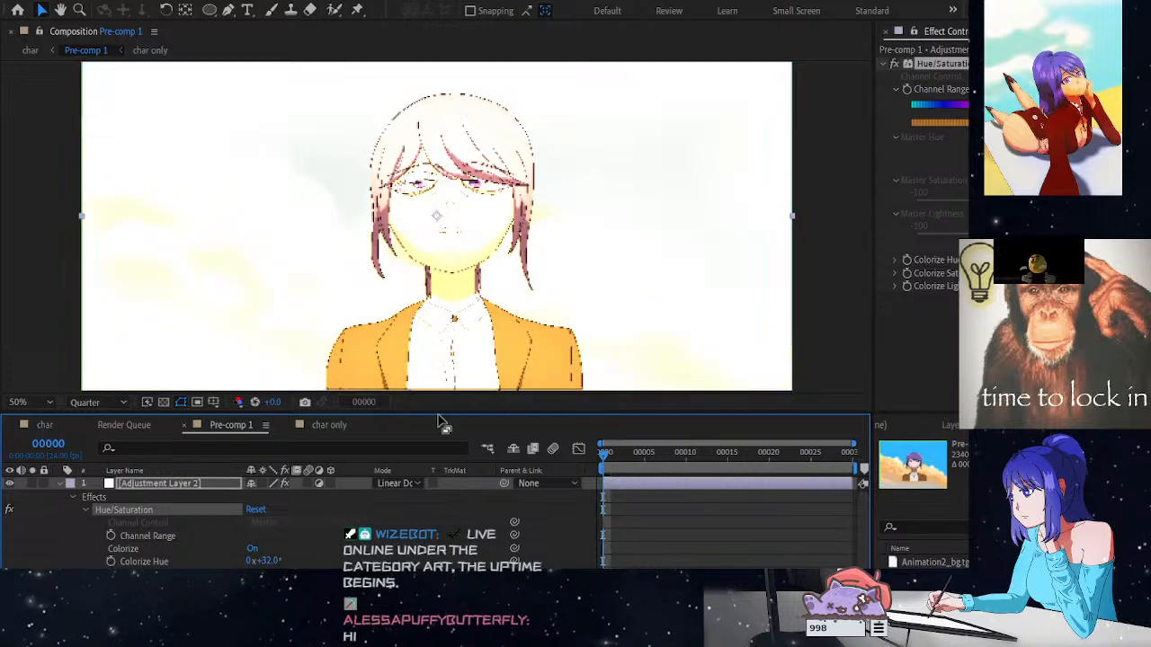
left_click(407, 484)
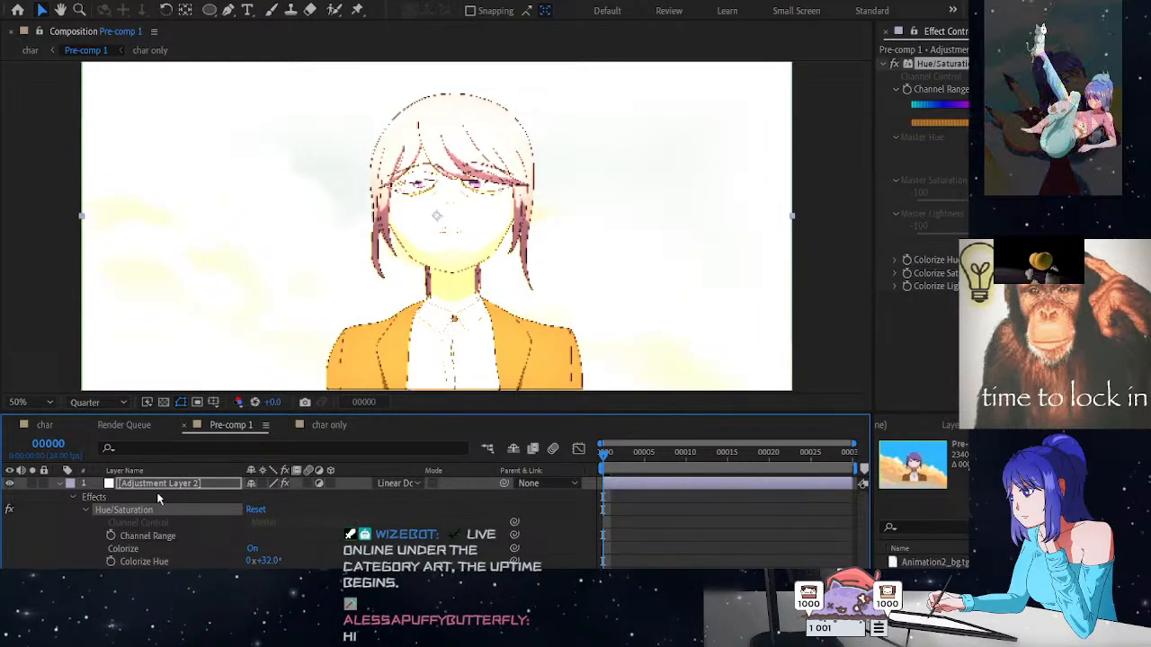
left_click(59, 483)
left_click(59, 483)
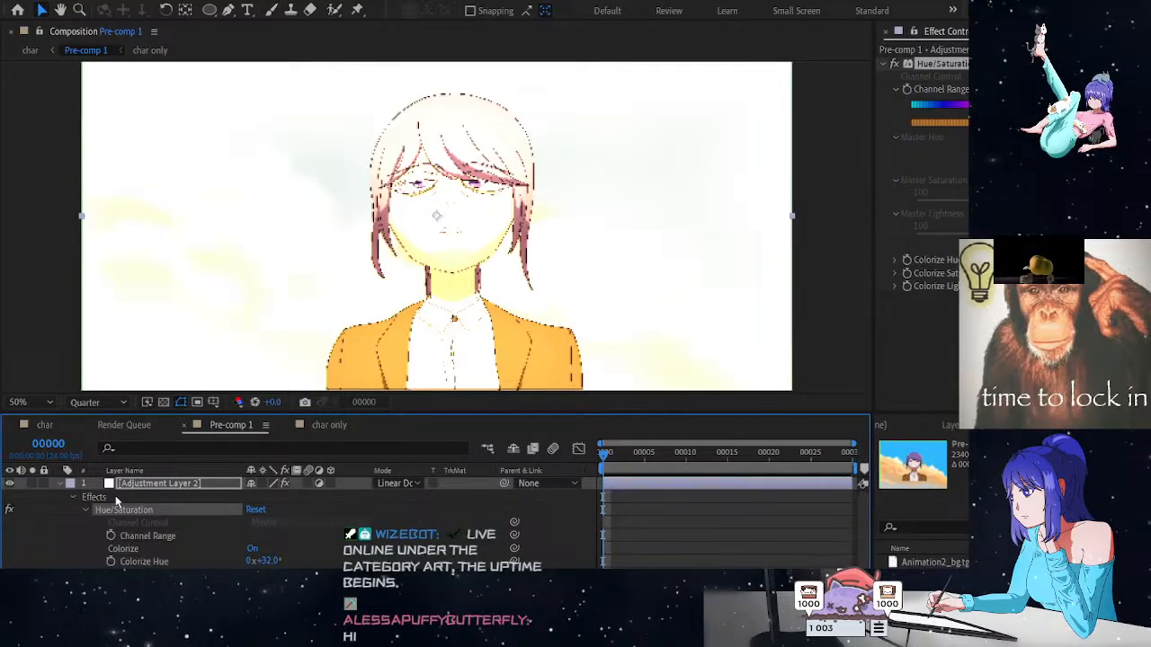
Try Adjustment Layer 2 at about 44% opacity, and restore it to 100%
key("t")
left_click_drag(255, 496, 214, 496)
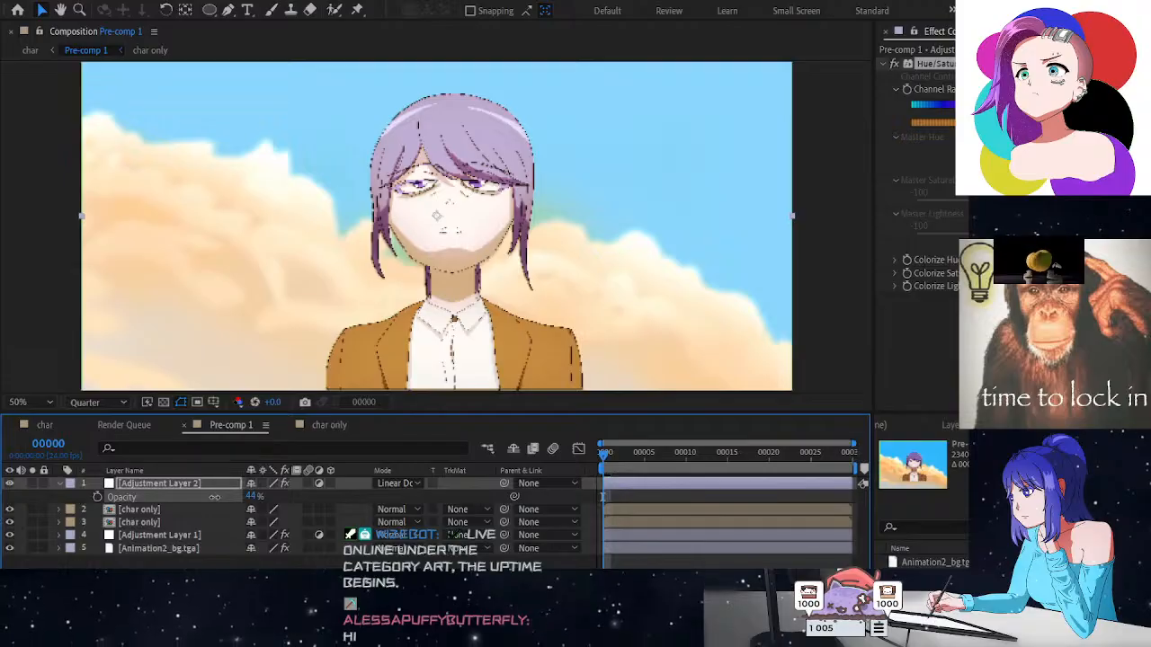
left_click(253, 497)
left_click(286, 500)
left_click_drag(254, 498, 344, 495)
Set Adjustment Layer 2's blending mode to Soft Light and toggle its visibility to compare the shot with and without it
left_click(410, 483)
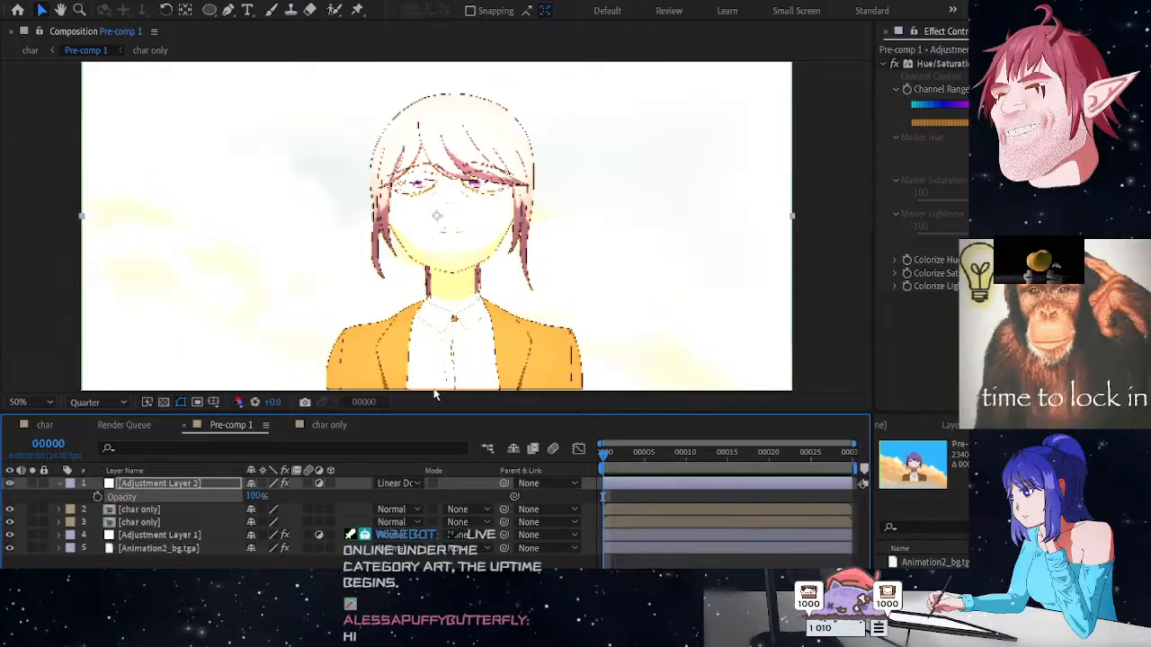
left_click(484, 347)
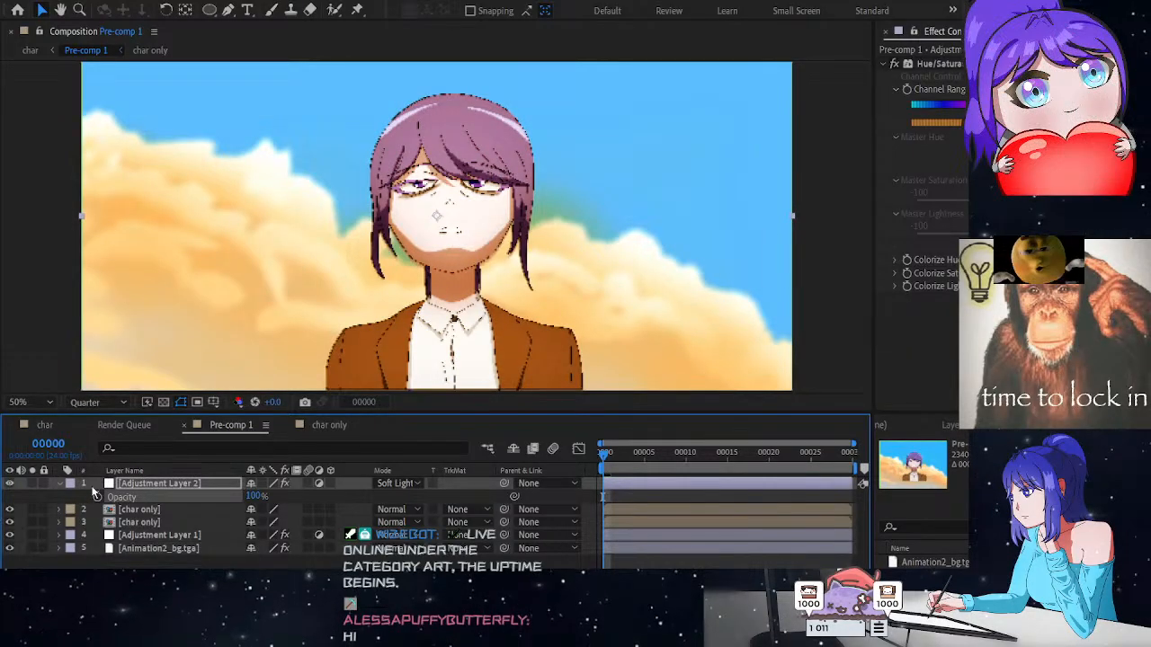
left_click(11, 483)
left_click(11, 483)
left_click(10, 484)
left_click(10, 484)
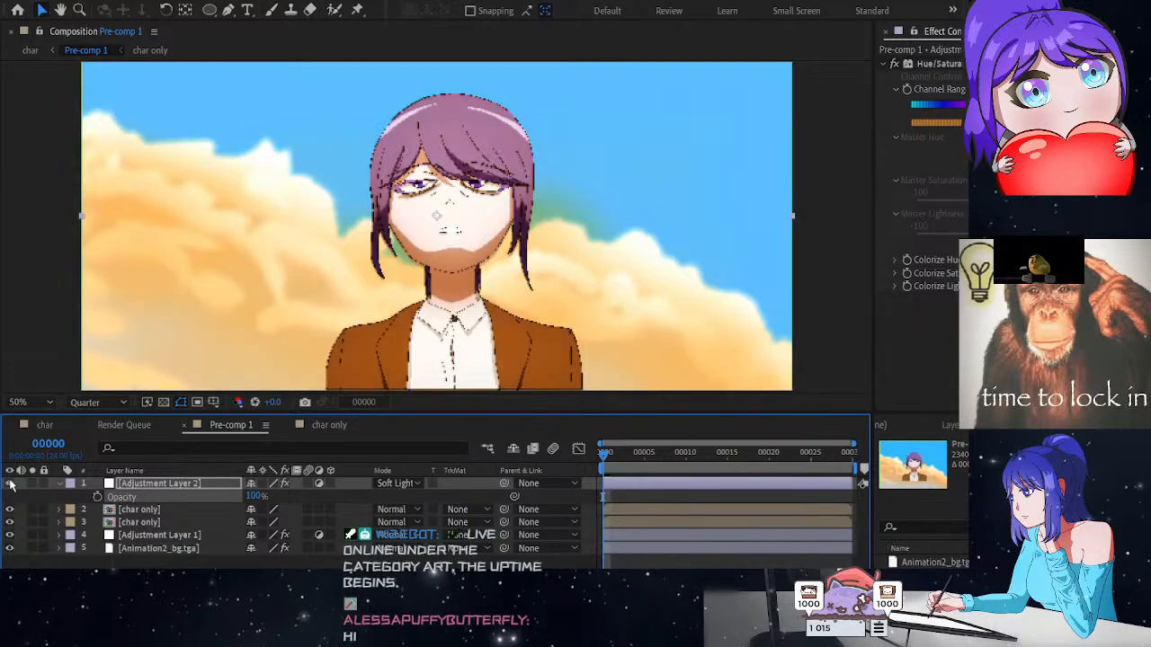
left_click(11, 484)
left_click(11, 483)
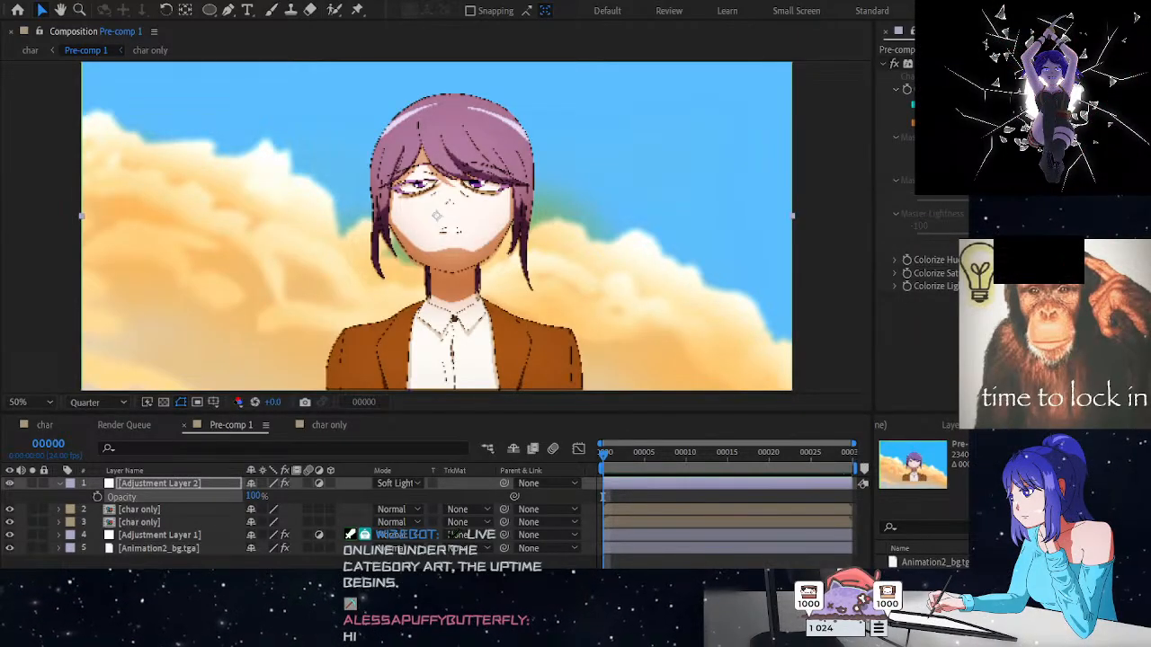
Review the color-graded shot in the char composition, scrubbing to frame 00029
key("alt+Tab")
scroll(505, 225, "down", 1)
scroll(505, 225, "up", 1)
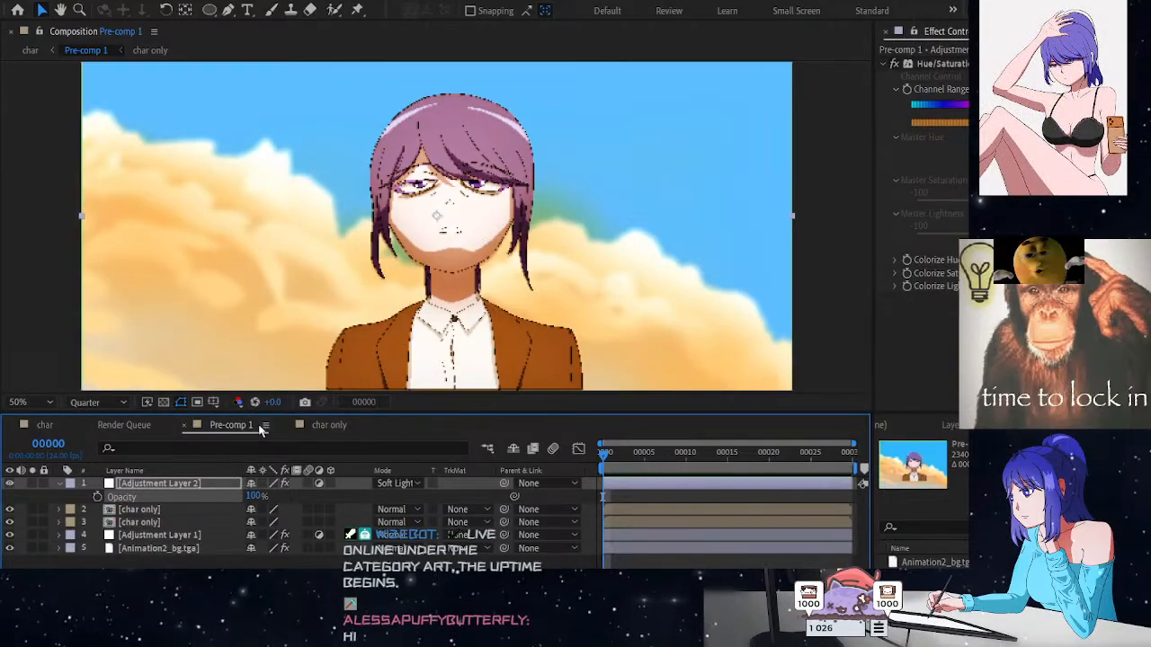
left_click(648, 465)
left_click_drag(647, 465, 561, 500)
left_click(45, 425)
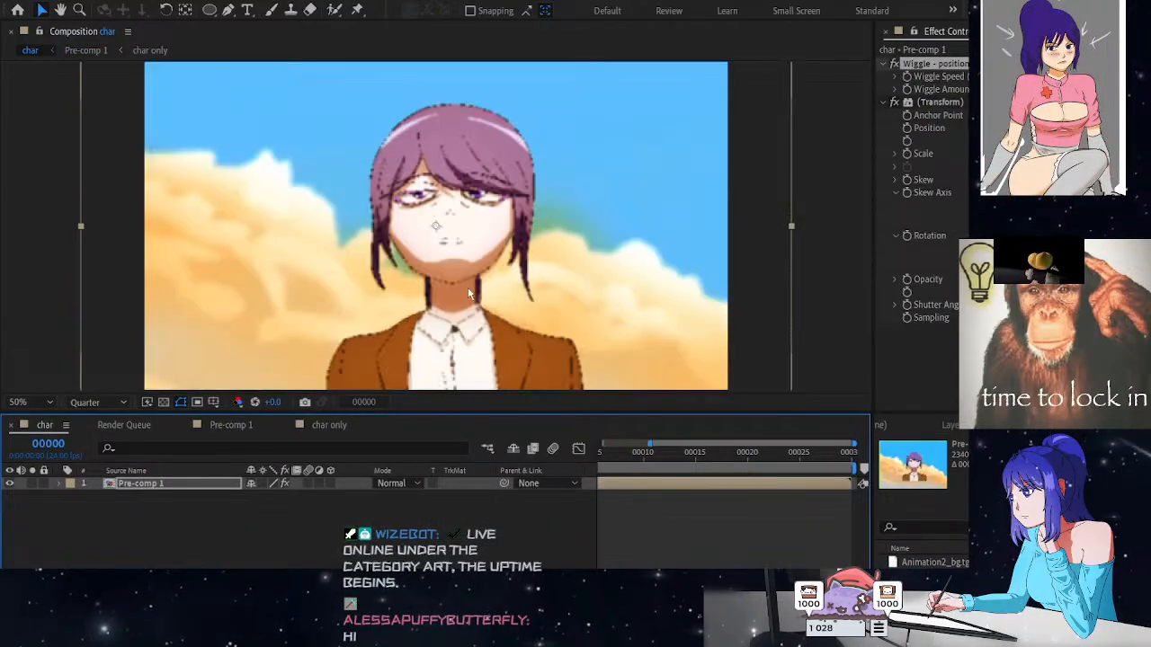
left_click_drag(852, 455, 845, 486)
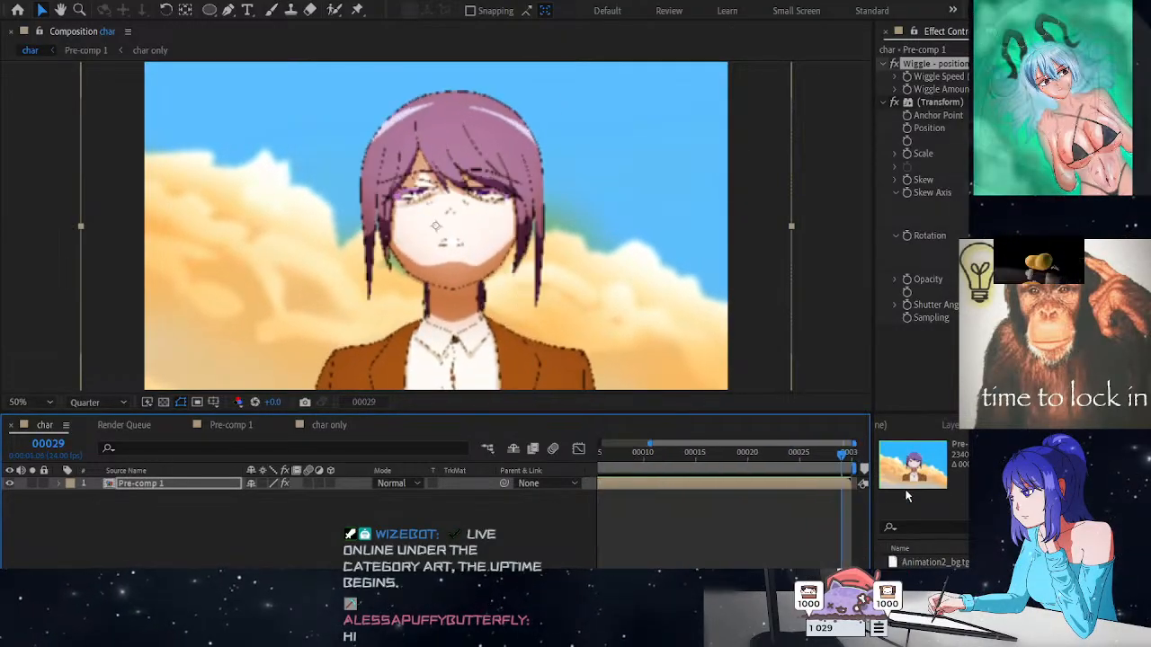
Open Pre-comp 1 and apply a Hue/Saturation effect to Adjustment Layer 1 above the background
left_click(226, 426)
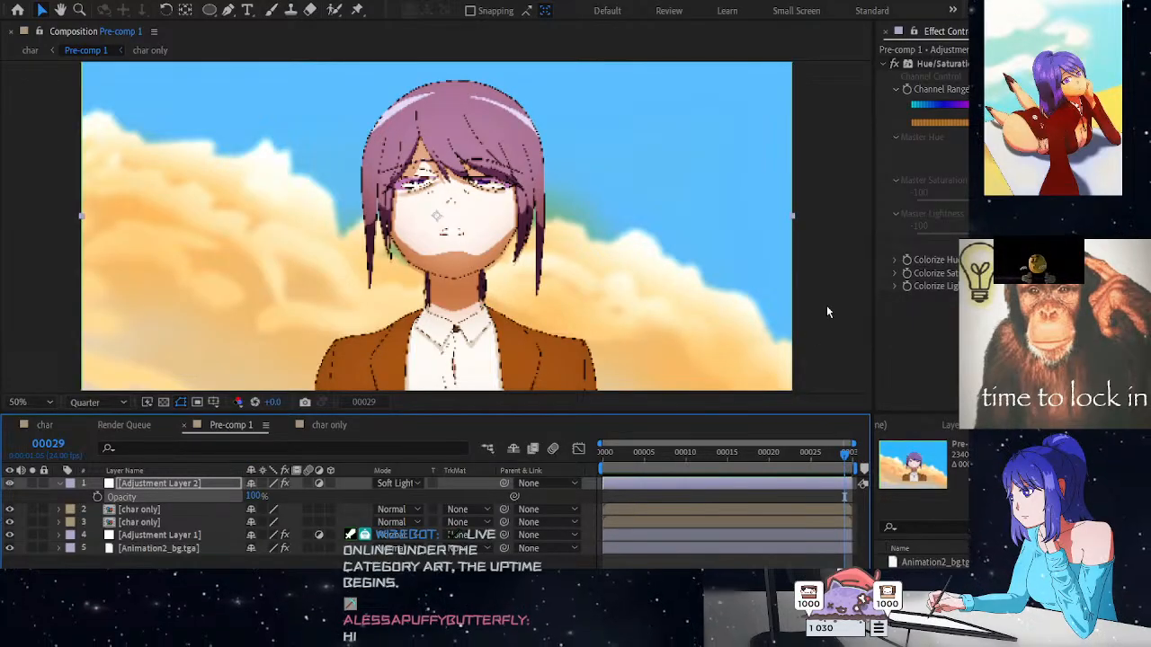
left_click(152, 549)
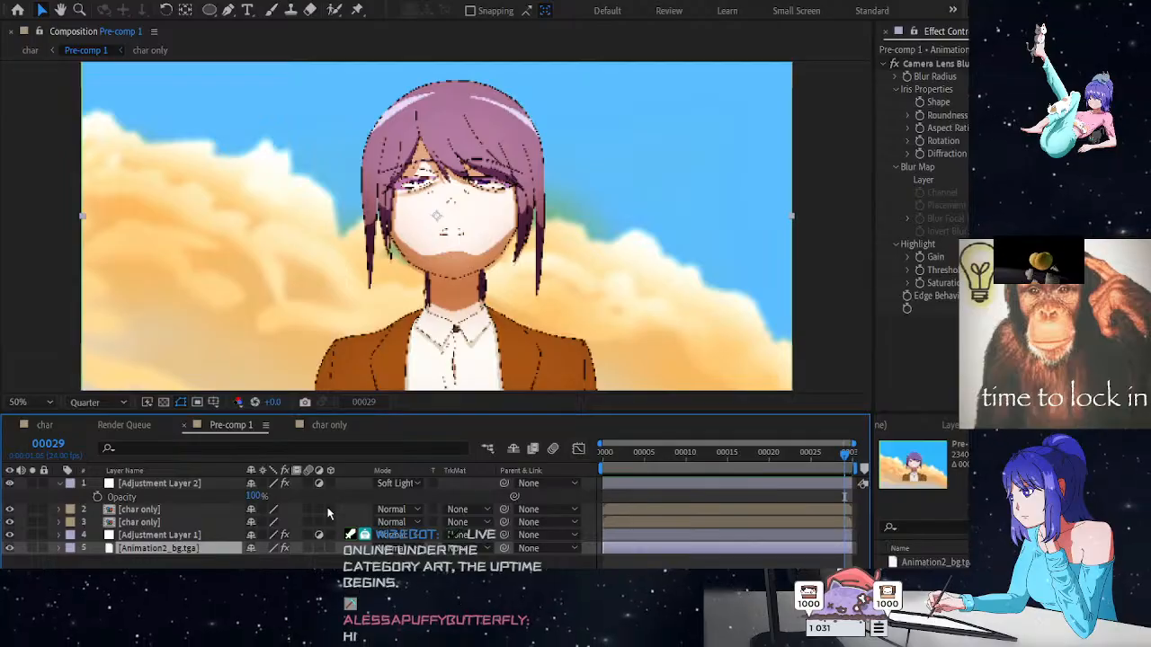
key("ctrl+Up")
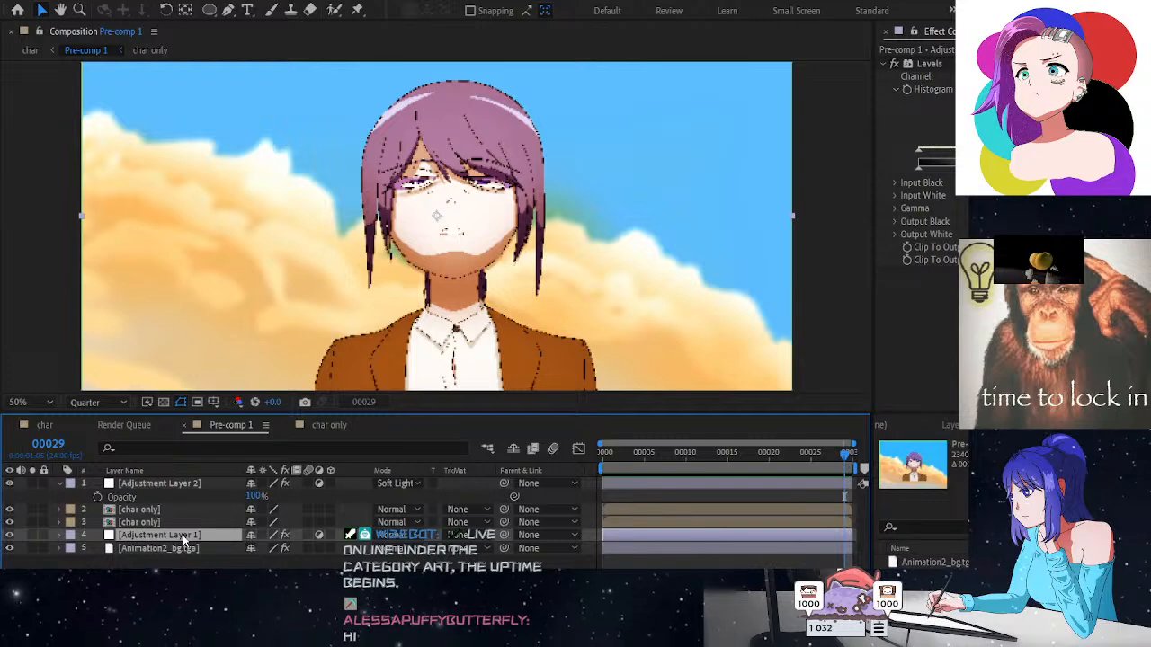
left_click(1059, 31)
left_click(1025, 56)
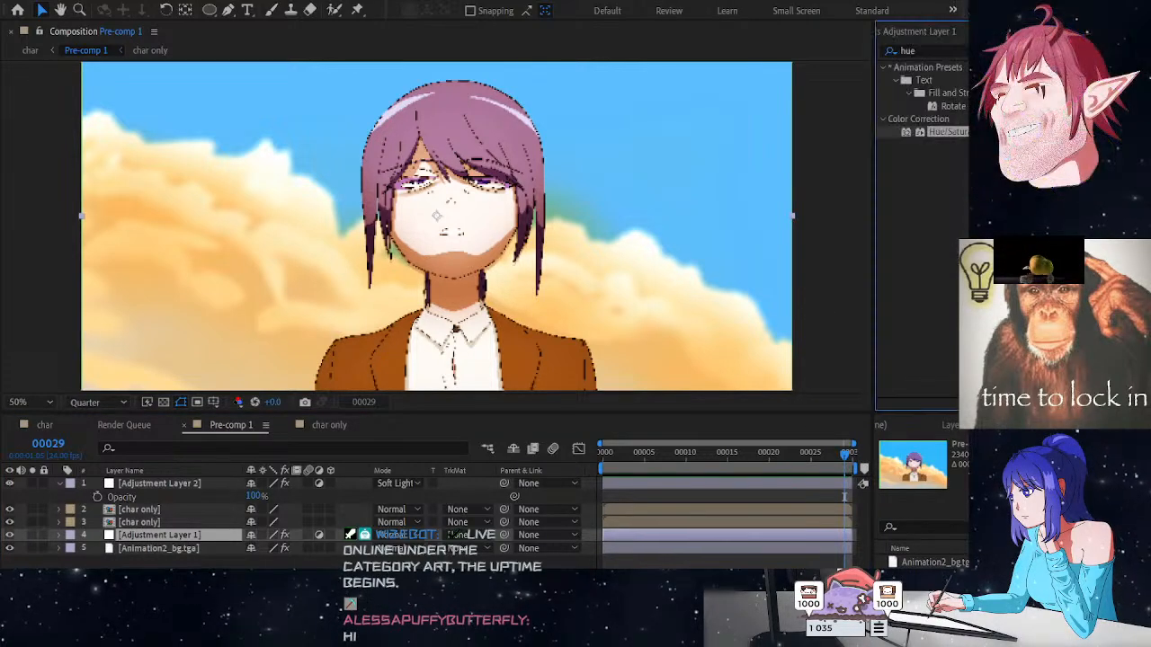
left_click_drag(953, 135, 165, 537)
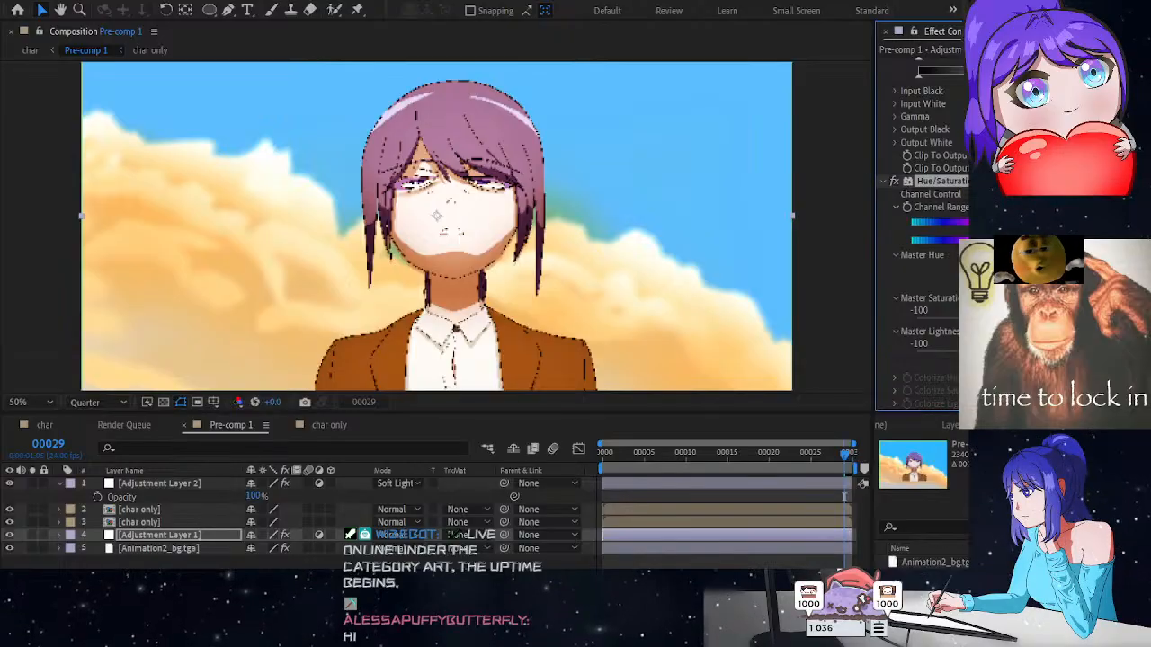
Try colorizing the background through Adjustment Layer 1's Hue/Saturation with a few different hues, and remove the effect
left_click(1004, 365)
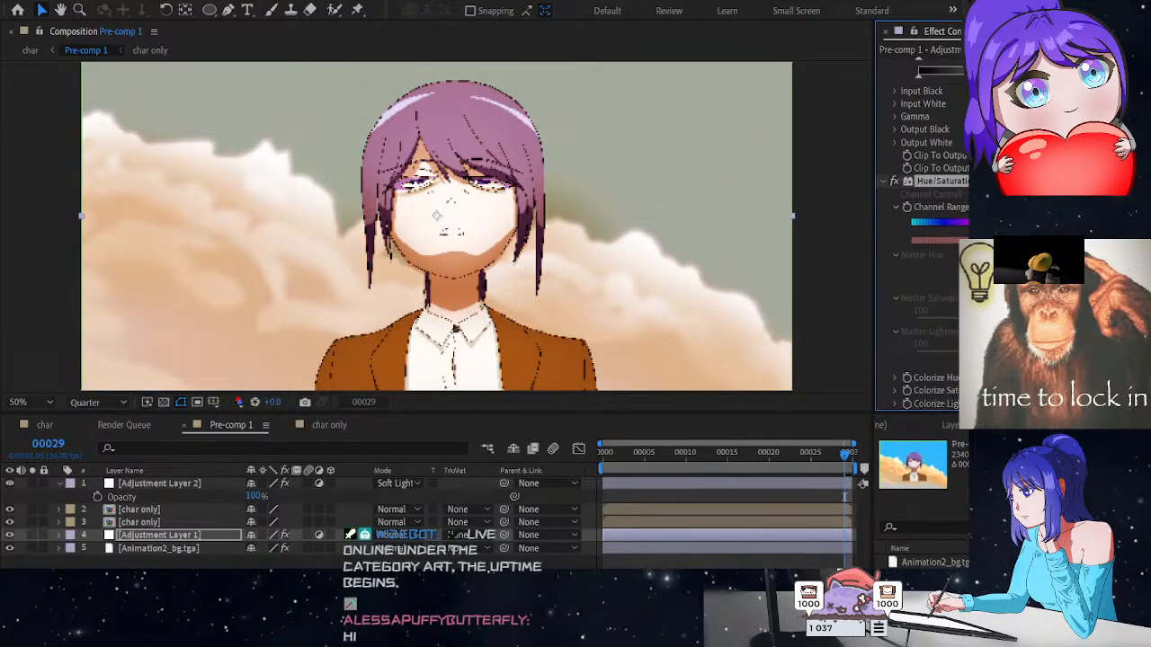
left_click_drag(1006, 377, 1029, 378)
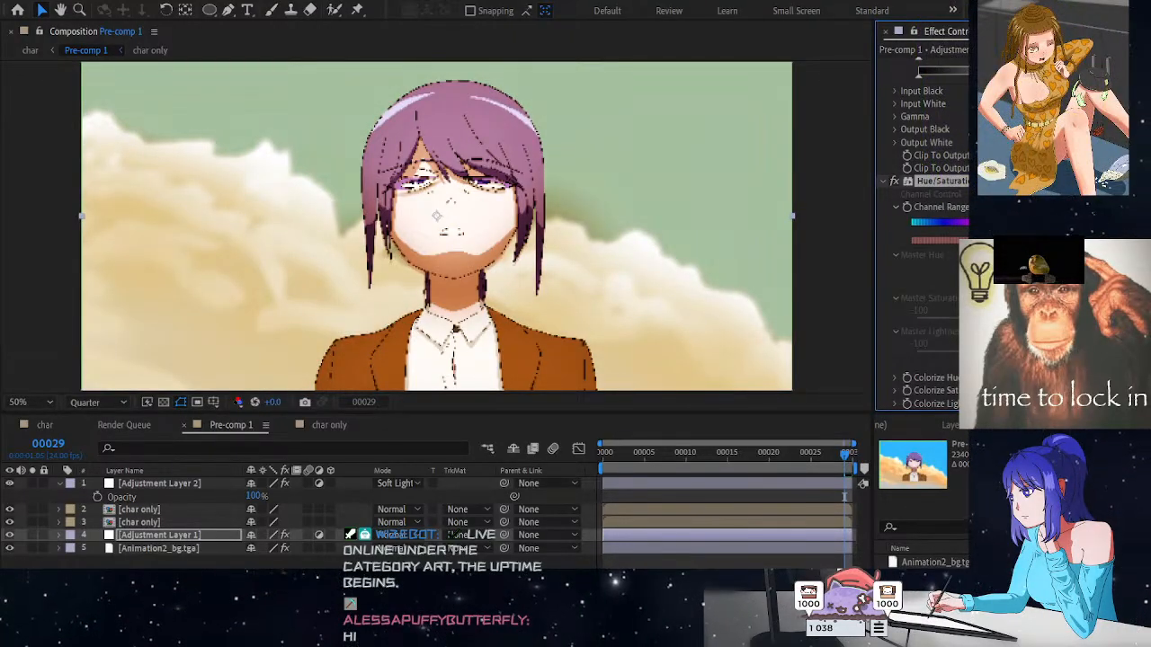
left_click_drag(1029, 378, 1028, 378)
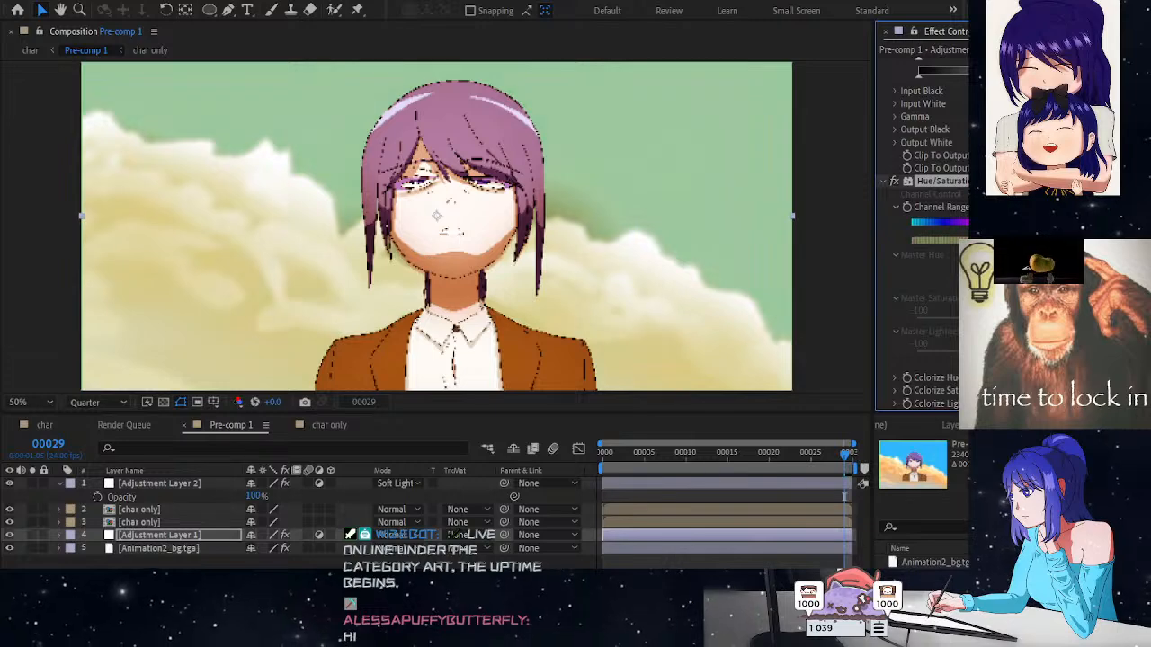
left_click_drag(1028, 378, 1023, 378)
key("Delete")
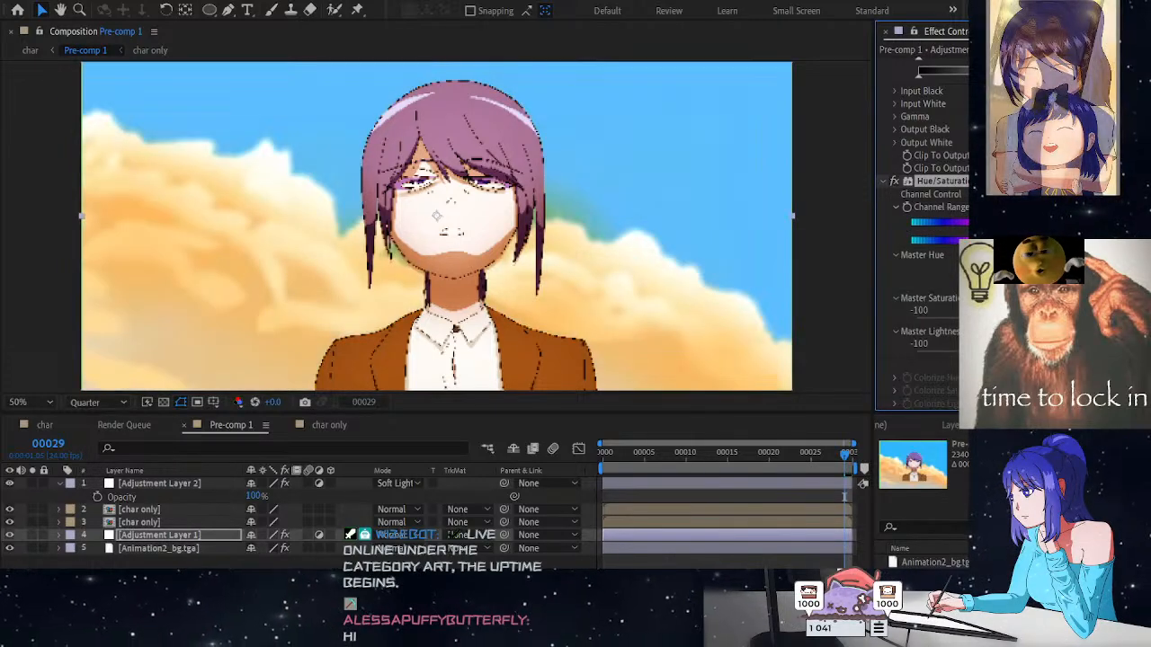
Fine-tune the Colorize Hue and Colorize Saturation of Adjustment Layer 2's Hue/Saturation effect
left_click(129, 496)
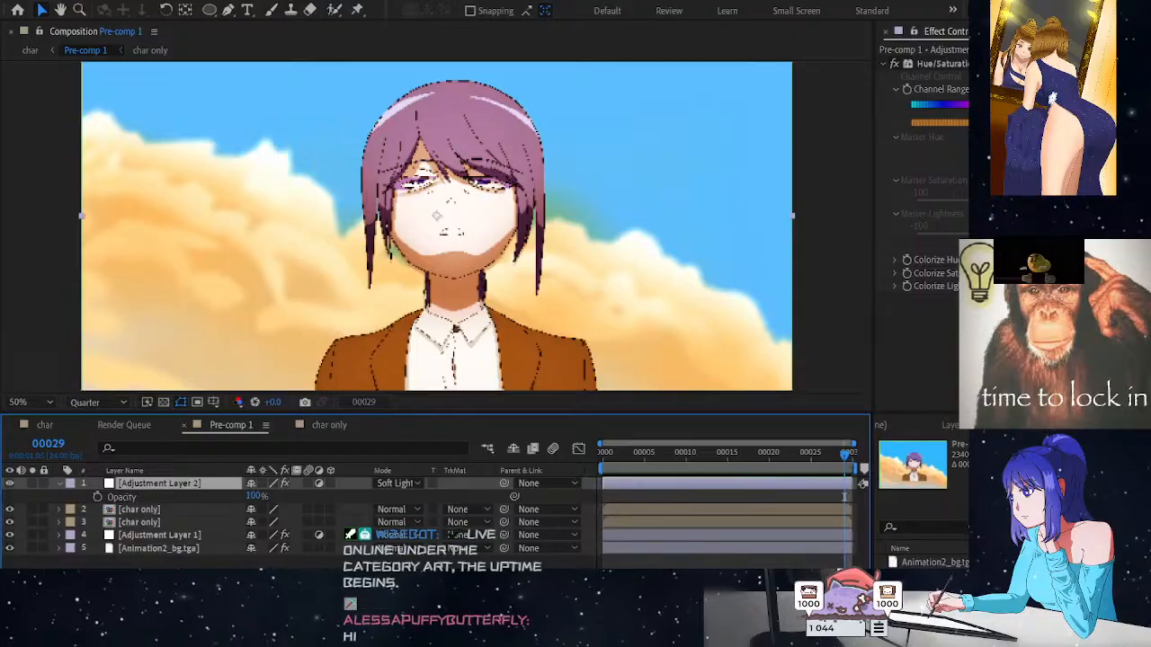
left_click_drag(1016, 260, 1029, 260)
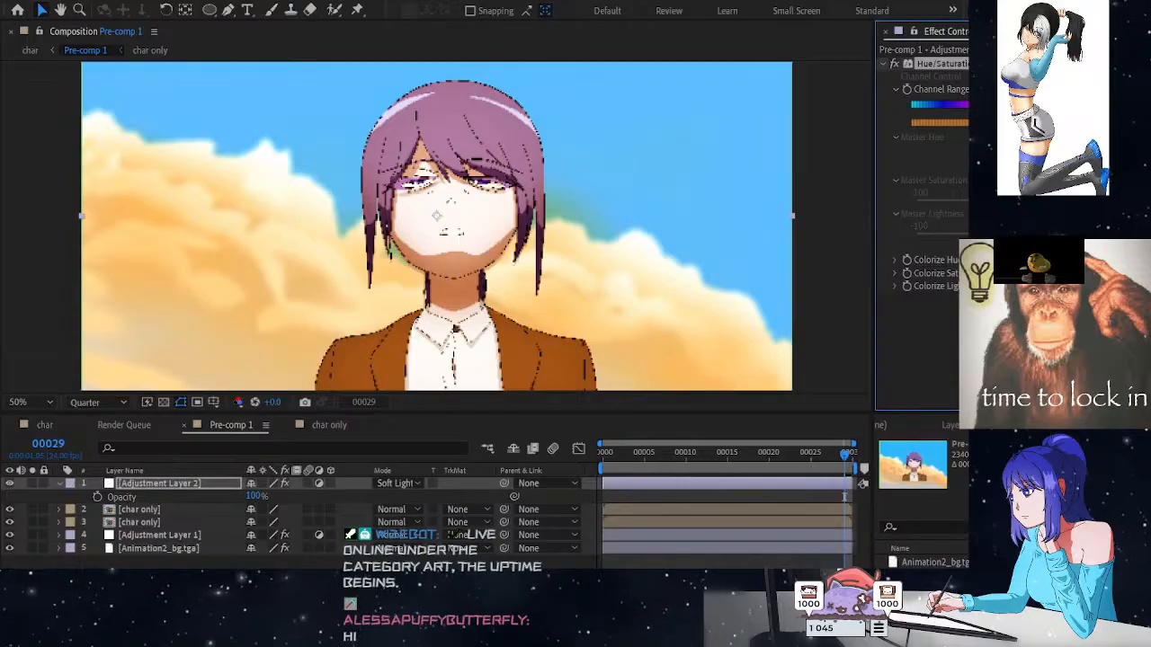
left_click_drag(1016, 273, 996, 274)
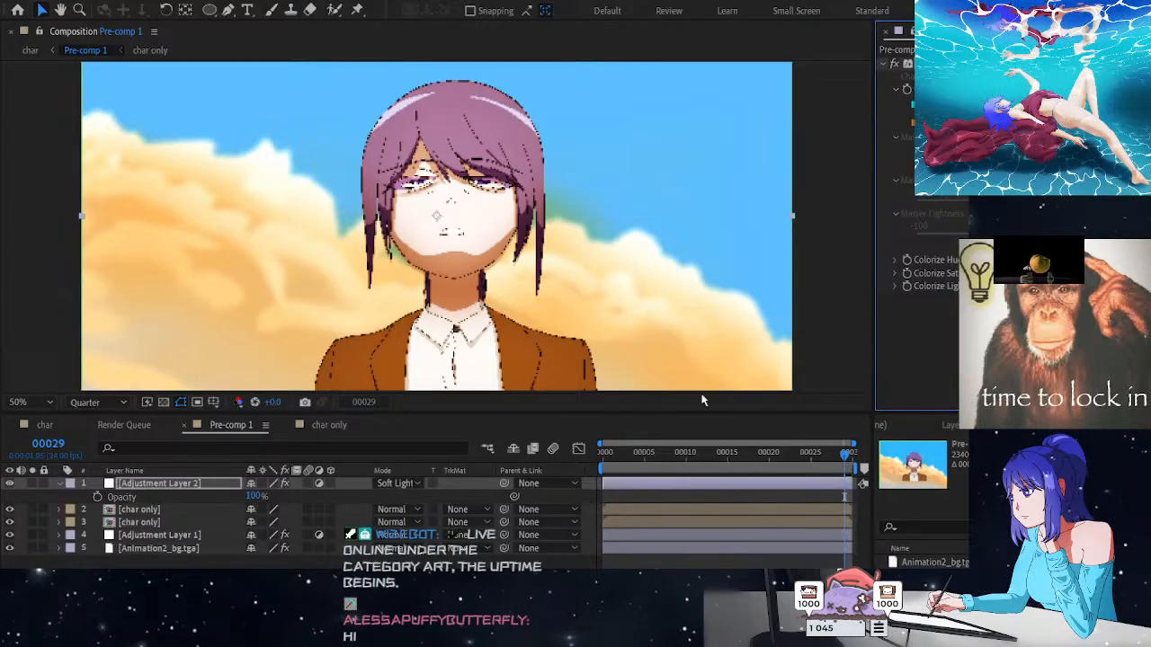
Try darker and lighter midtones in the Levels histogram of Adjustment Layer 1, undoing the dark, oversaturated version
left_click(187, 546)
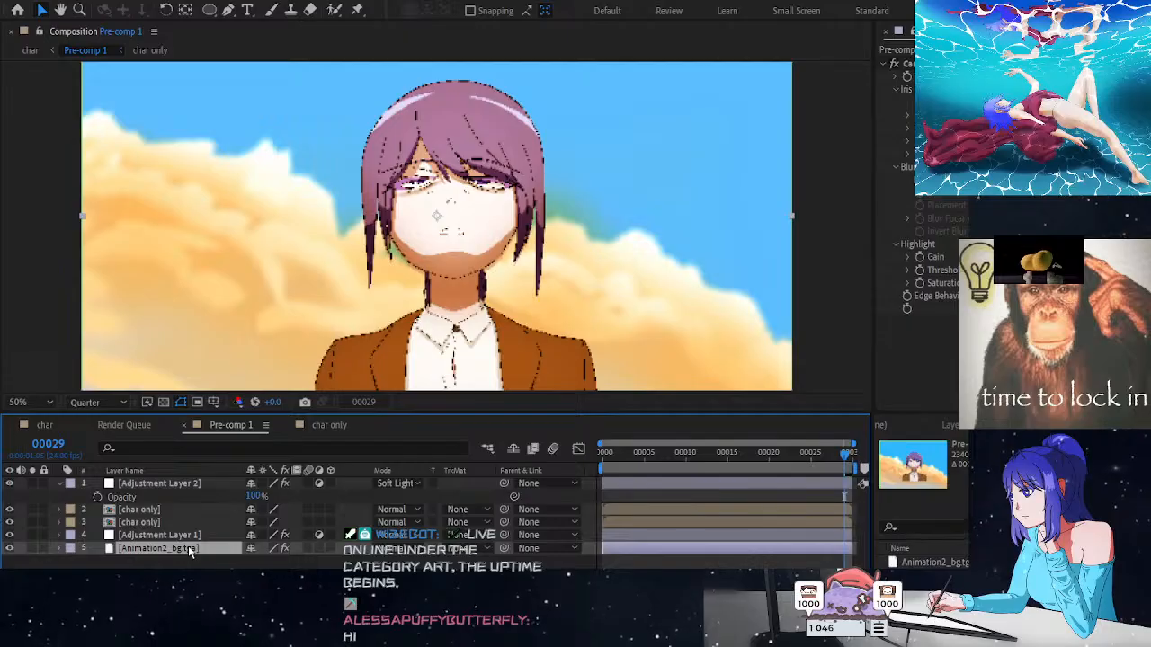
left_click(194, 537)
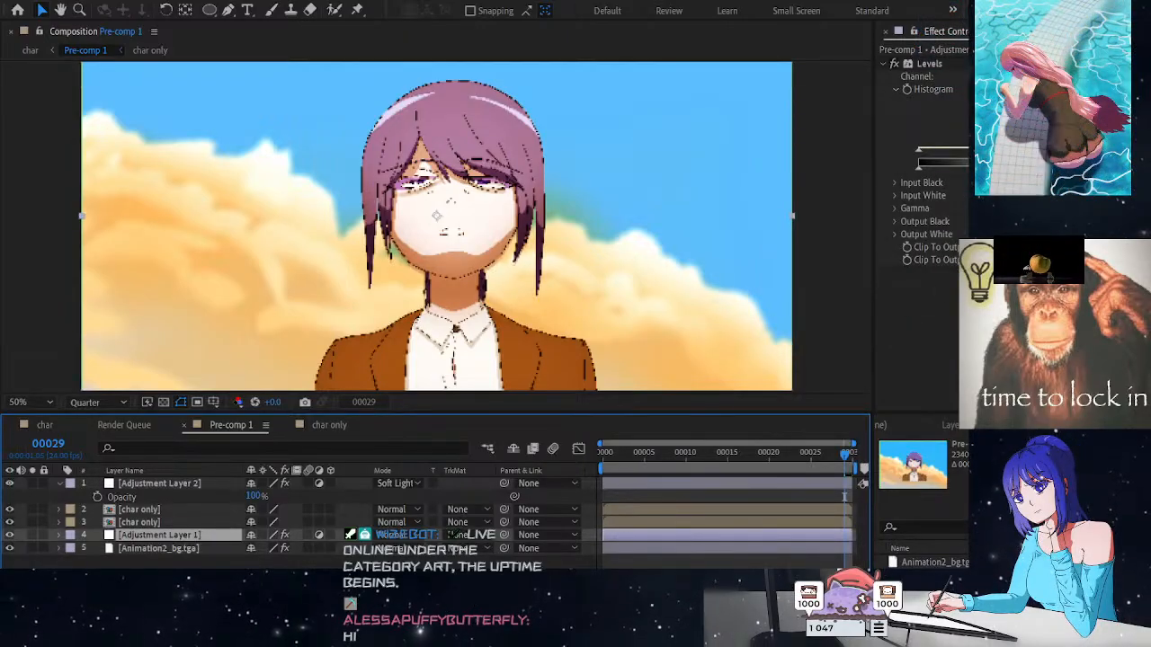
left_click_drag(996, 150, 1029, 150)
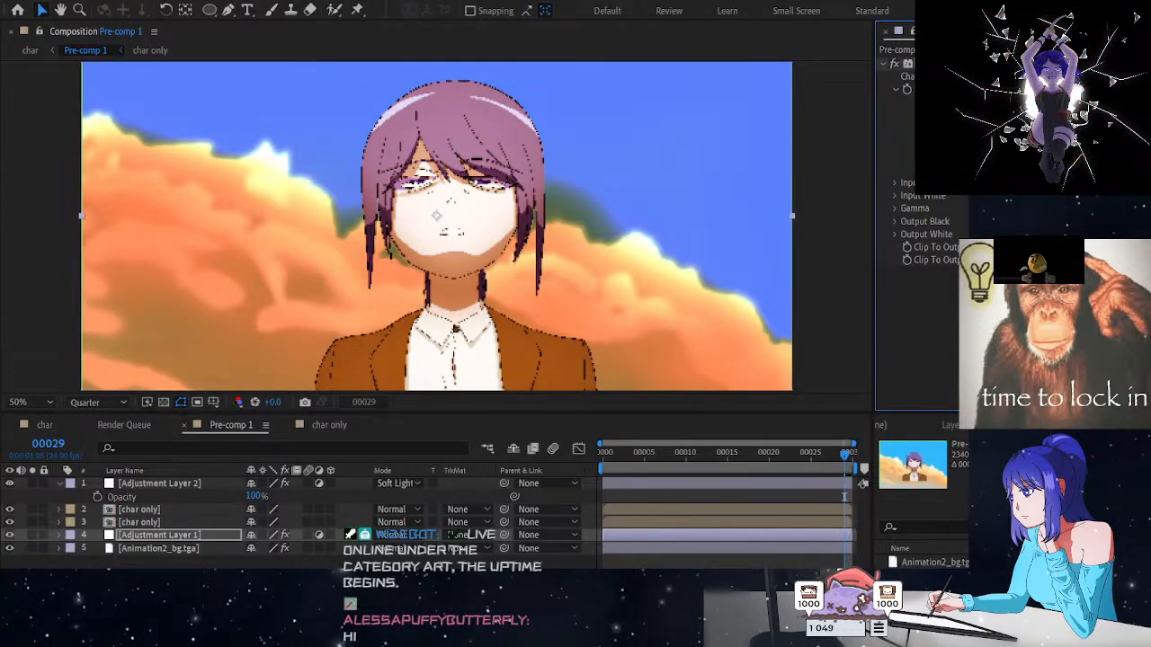
key("ctrl+z")
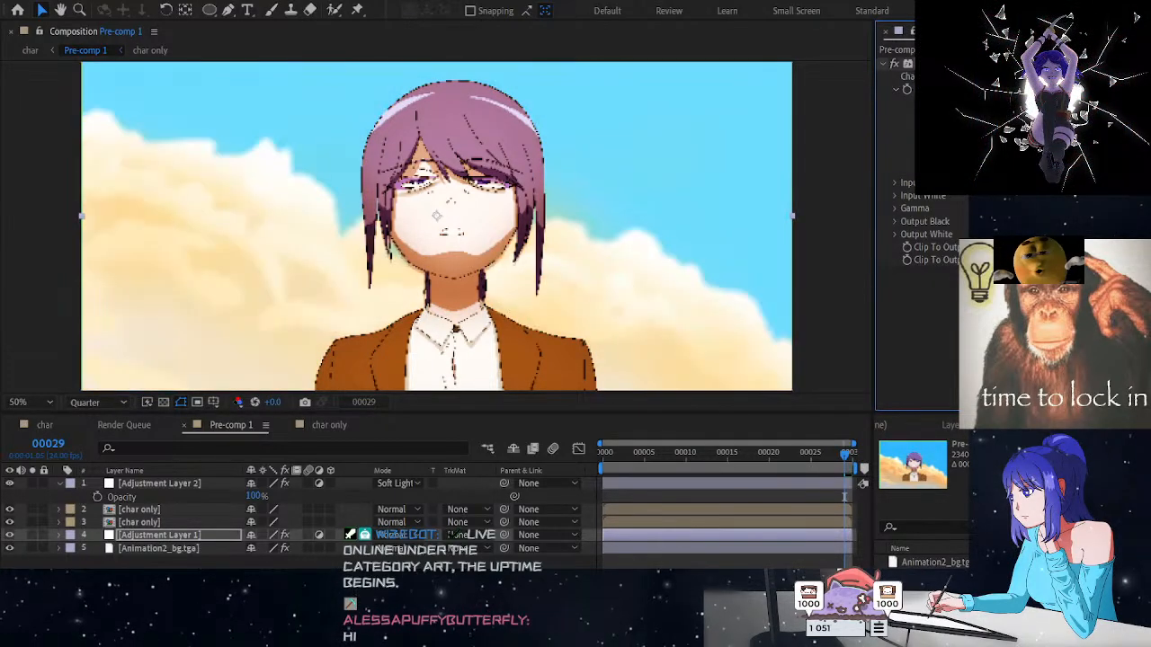
left_click_drag(976, 151, 1011, 151)
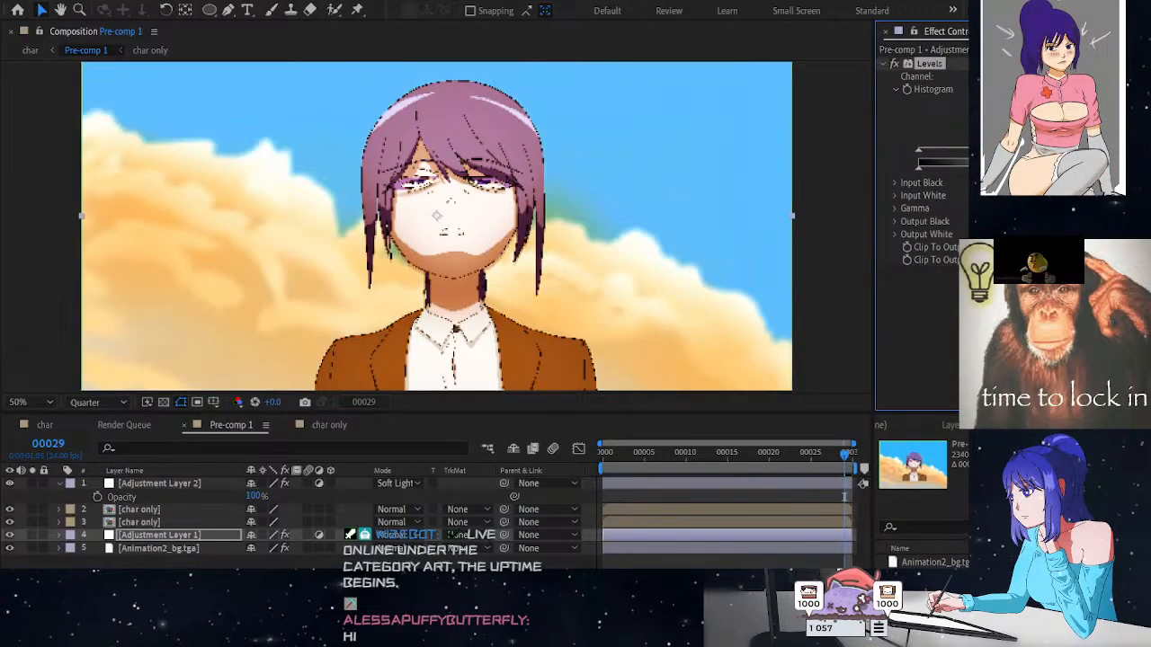
Test extreme histogram slider positions in Adjustment Layer 1's Levels, and settle on slightly brighter midtones for the sky and clouds
left_click(161, 483)
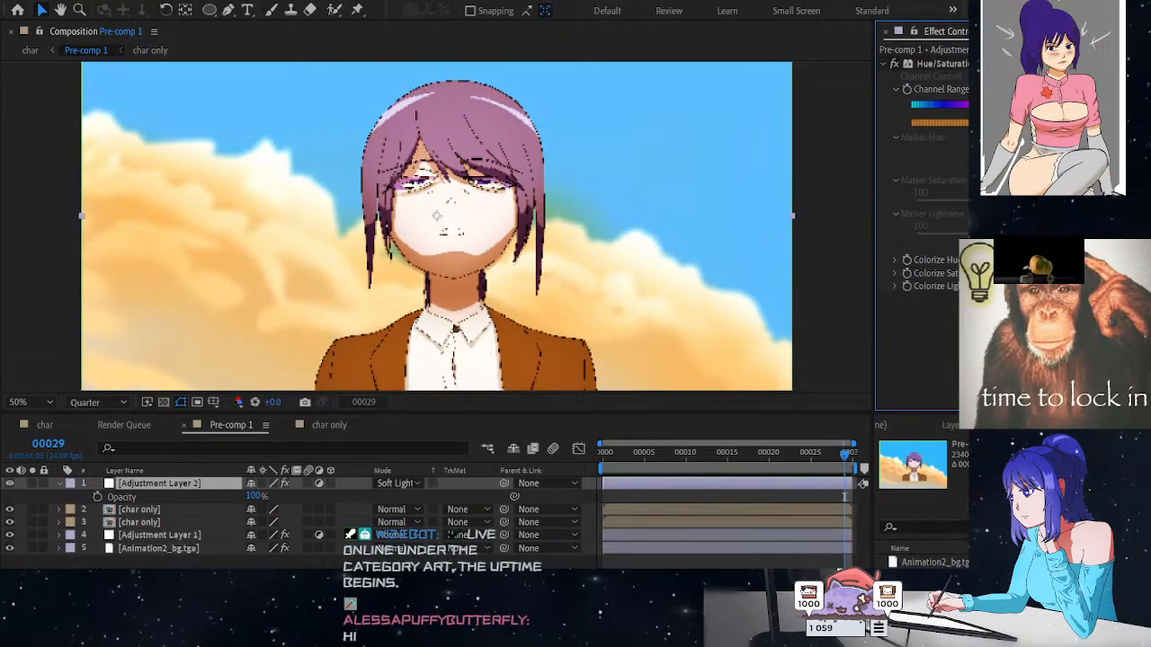
left_click(134, 536)
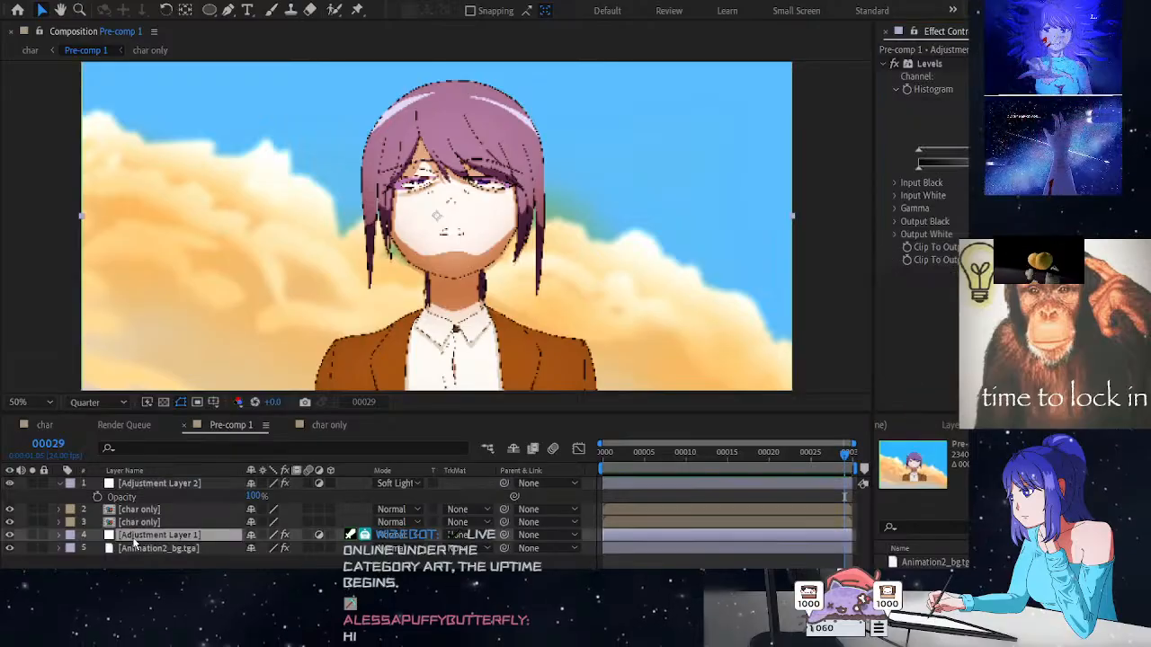
left_click(930, 64)
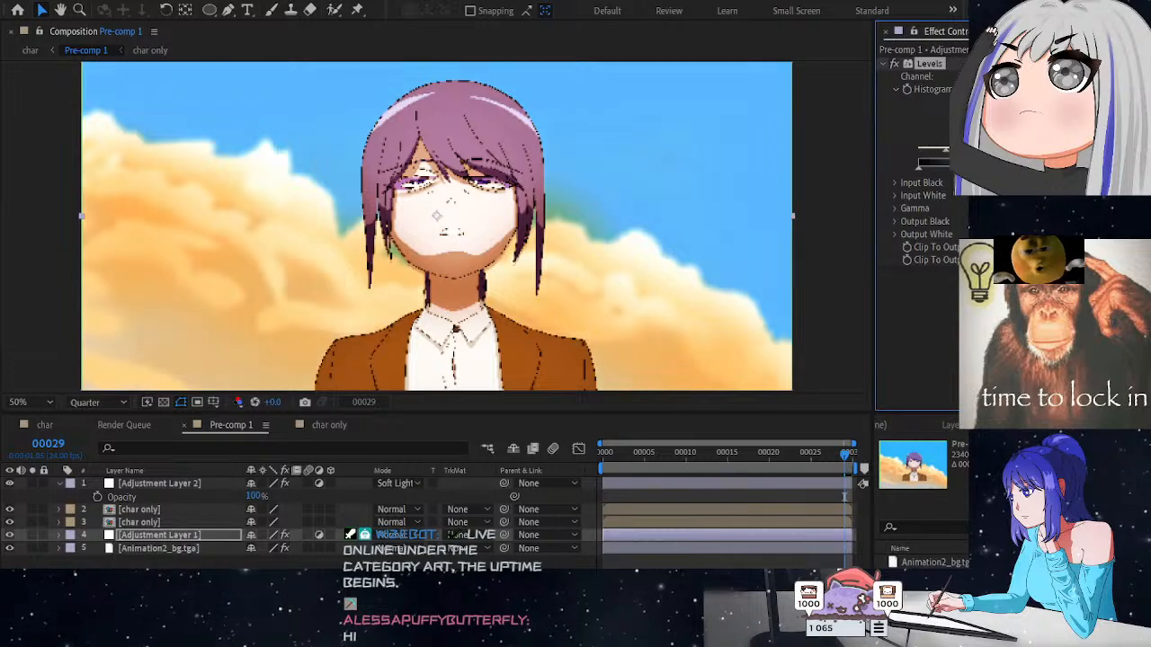
left_click_drag(995, 168, 911, 158)
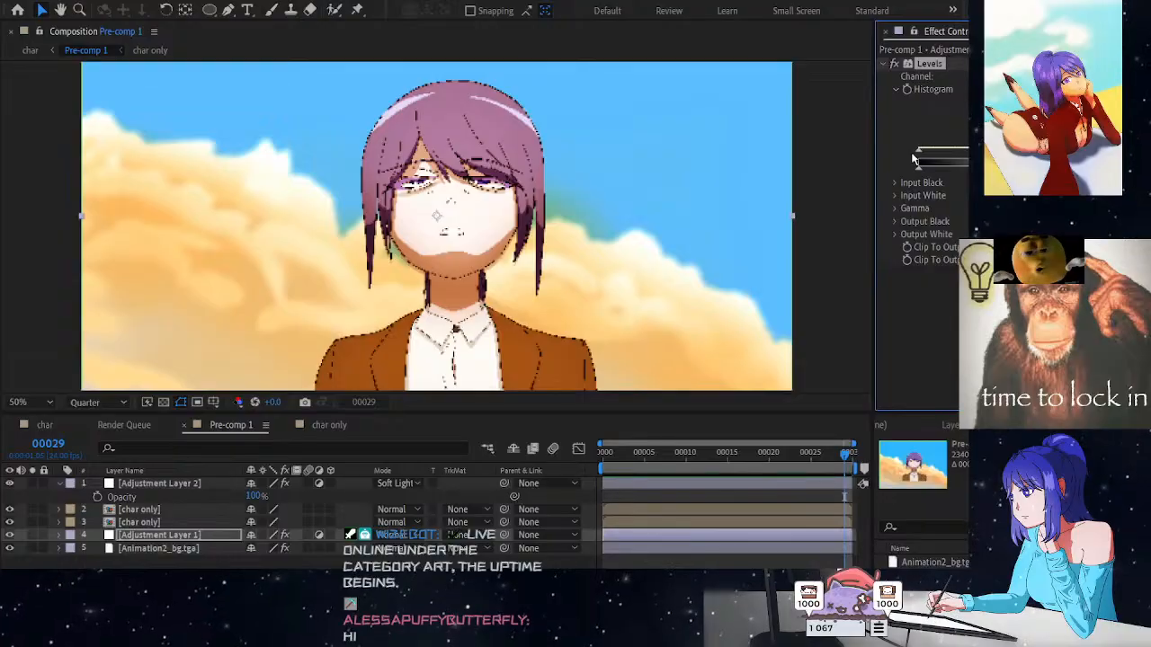
scroll(642, 248, "down", 2)
scroll(644, 250, "up", 2)
left_click_drag(1007, 150, 1088, 151)
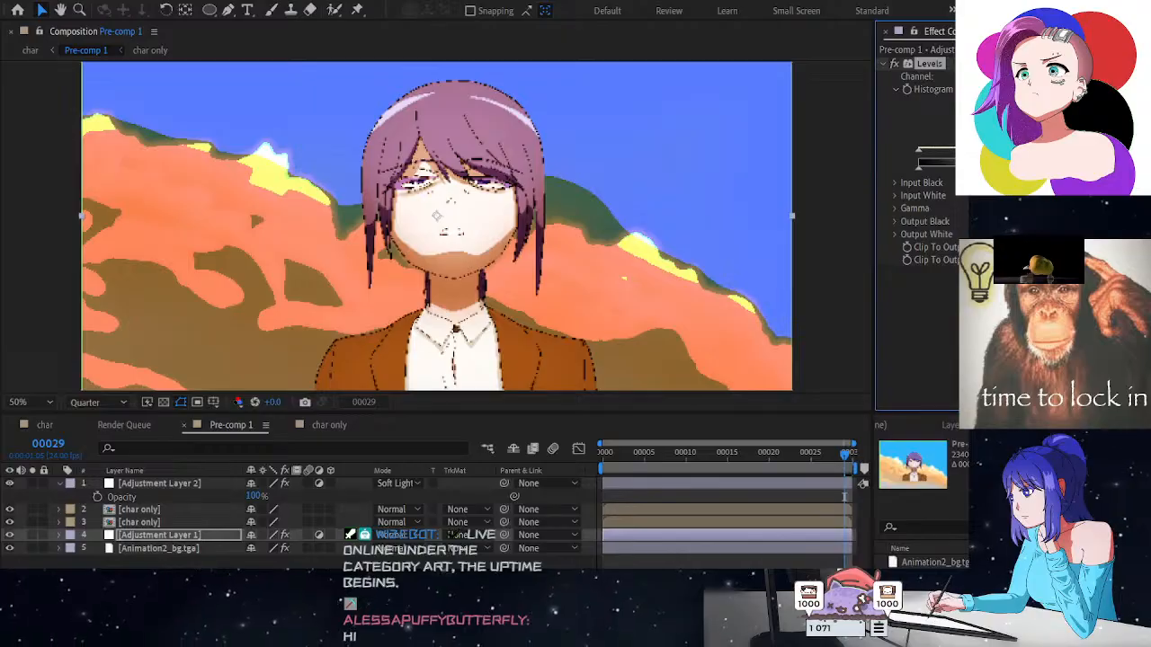
left_click_drag(1034, 149, 991, 150)
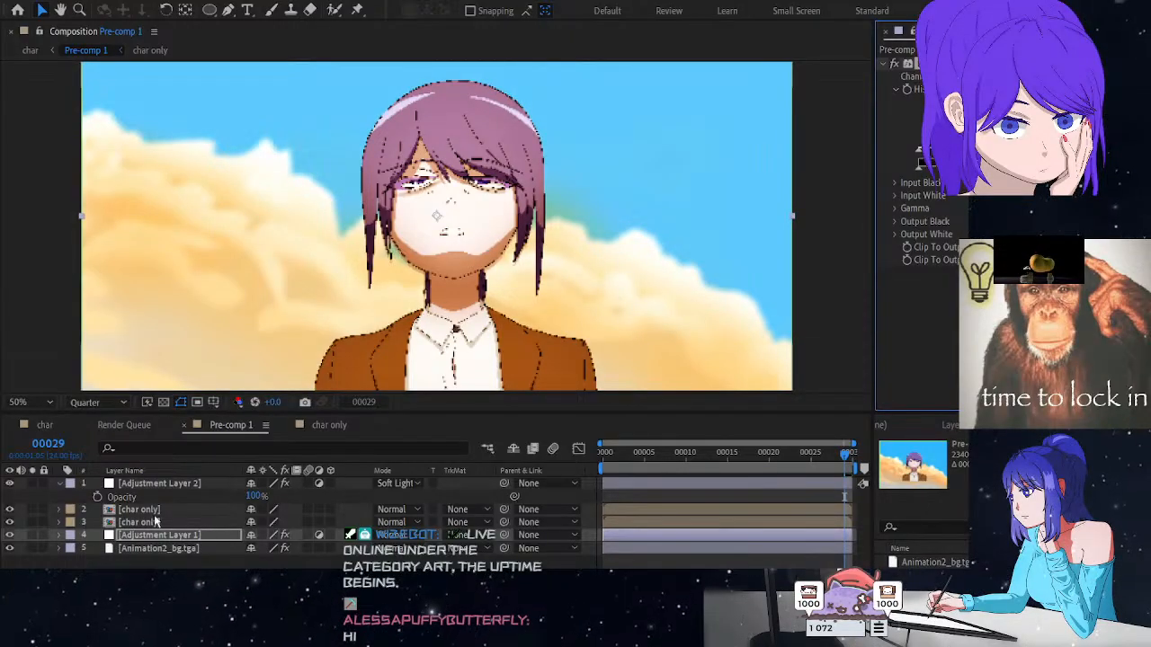
Brighten Adjustment Layer 1's Levels midtones a little more with Adjustment Layer 2 hidden, and show that layer again to compare the whole frame
left_click(10, 484)
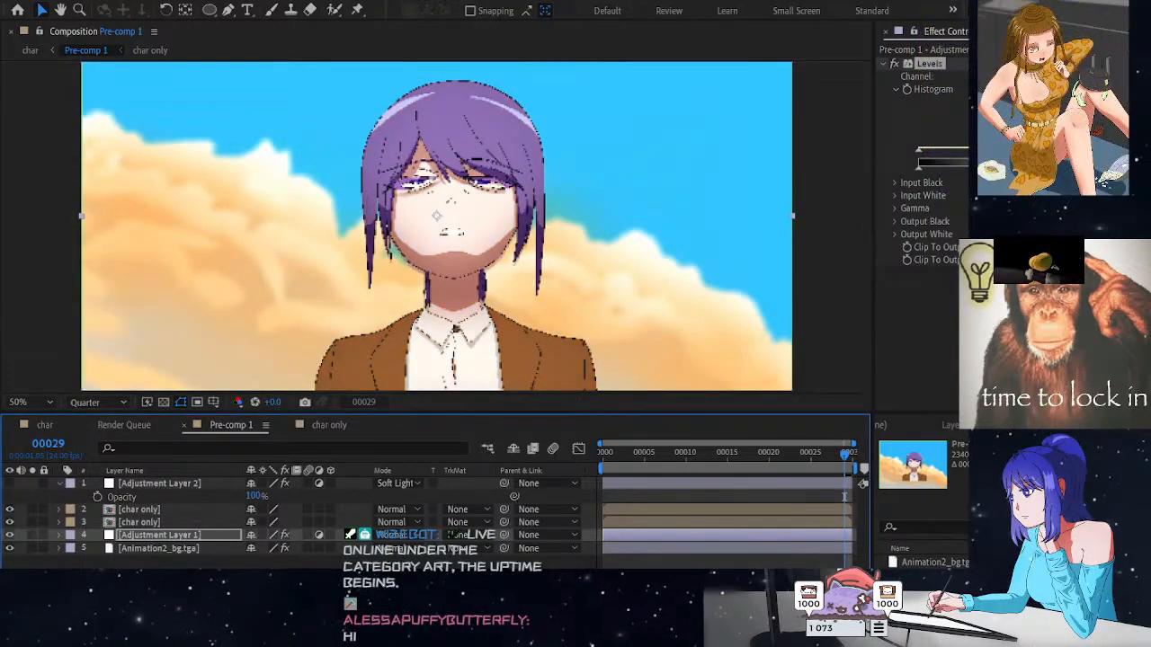
mouse_move(990, 149)
left_mouse_down()
mouse_move(1001, 150)
mouse_move(983, 149)
left_mouse_up()
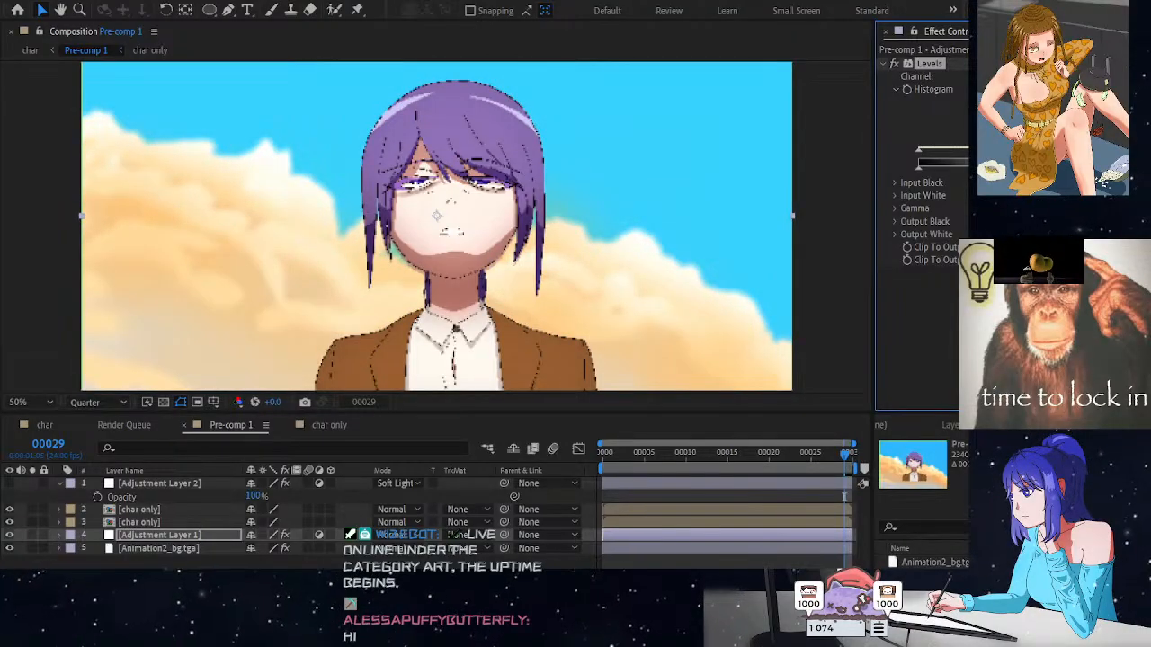
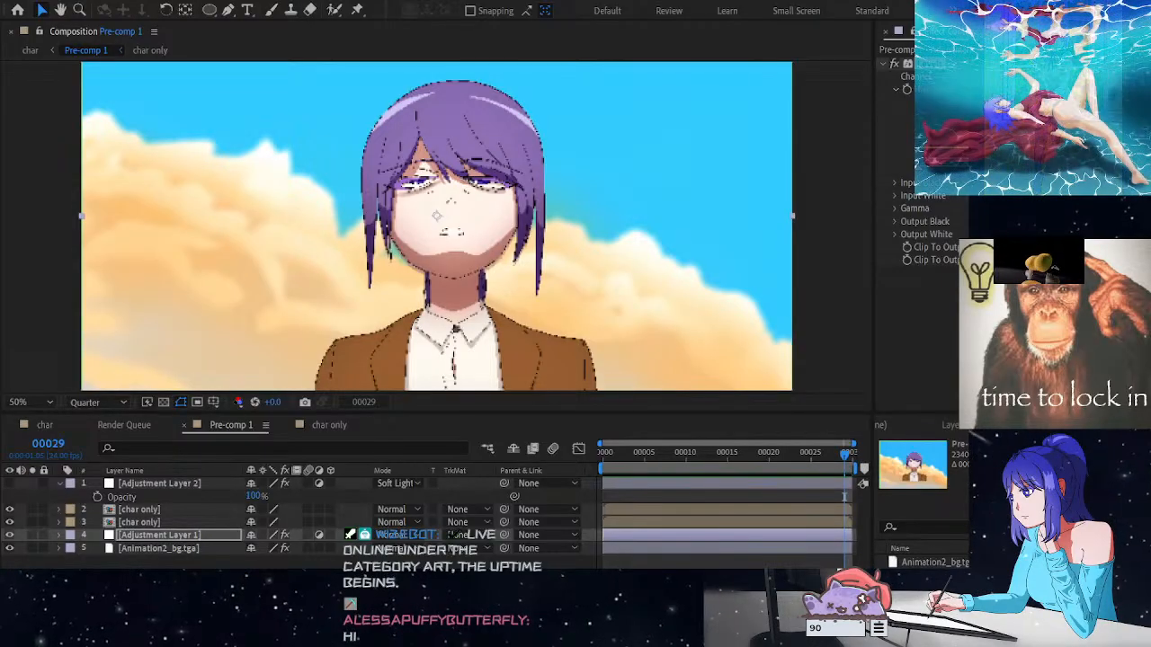
scroll(590, 338, "down", 1)
scroll(590, 338, "up", 1)
scroll(629, 334, "down", 1)
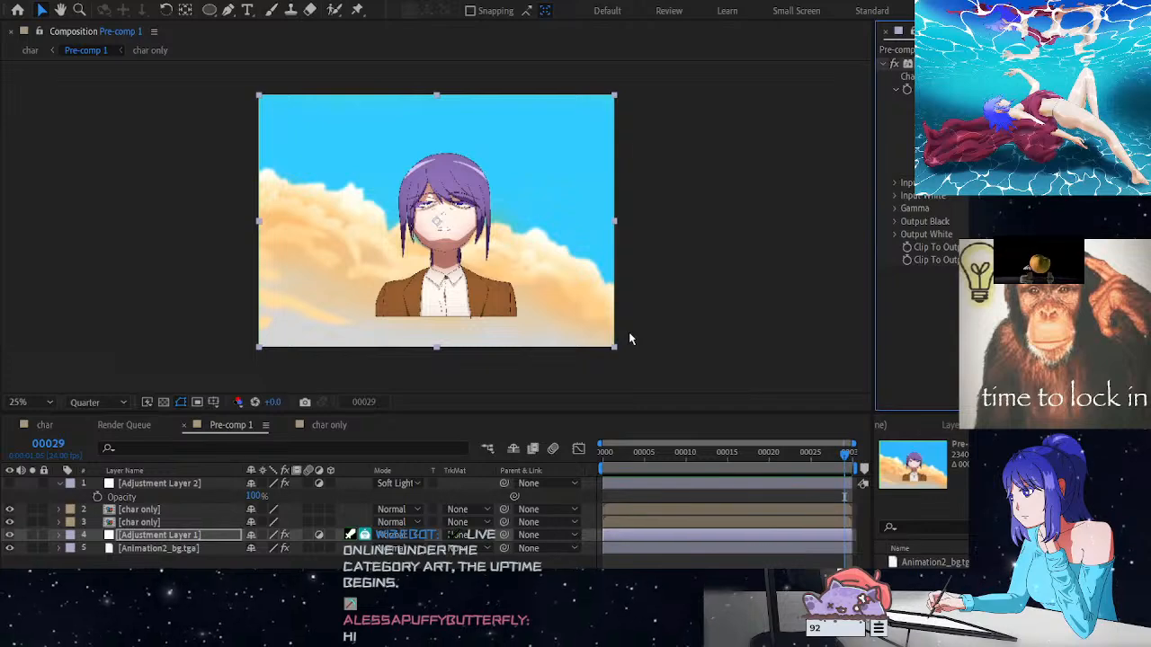
scroll(630, 337, "up", 1)
scroll(630, 337, "down", 1)
scroll(628, 337, "up", 1)
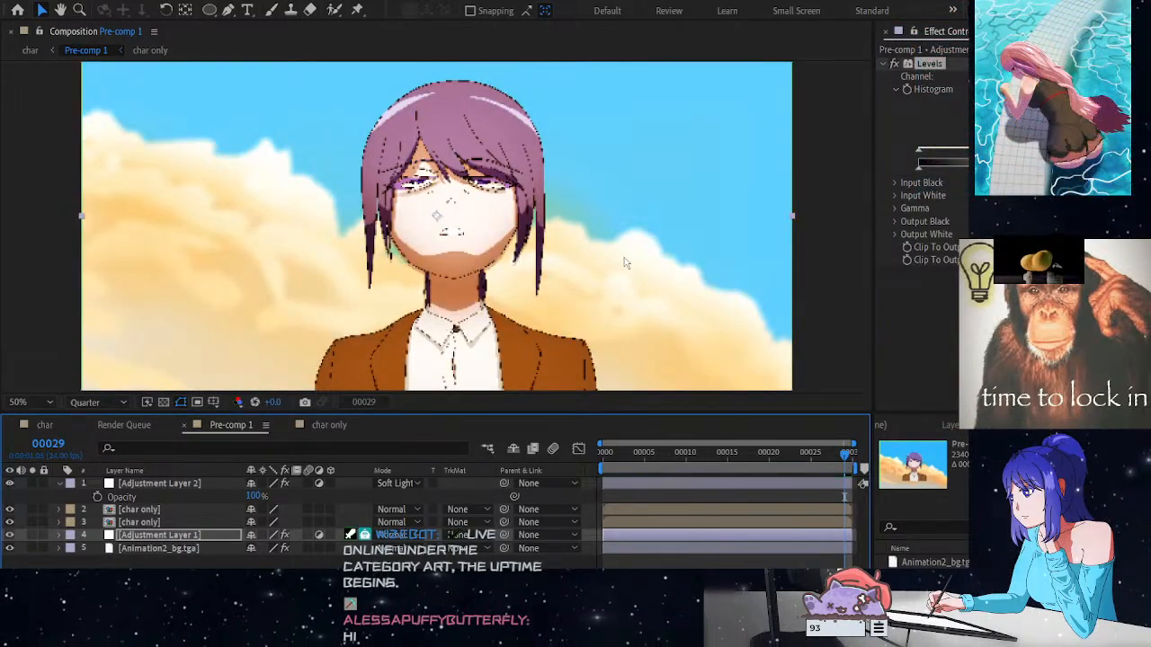
scroll(623, 257, "down", 1)
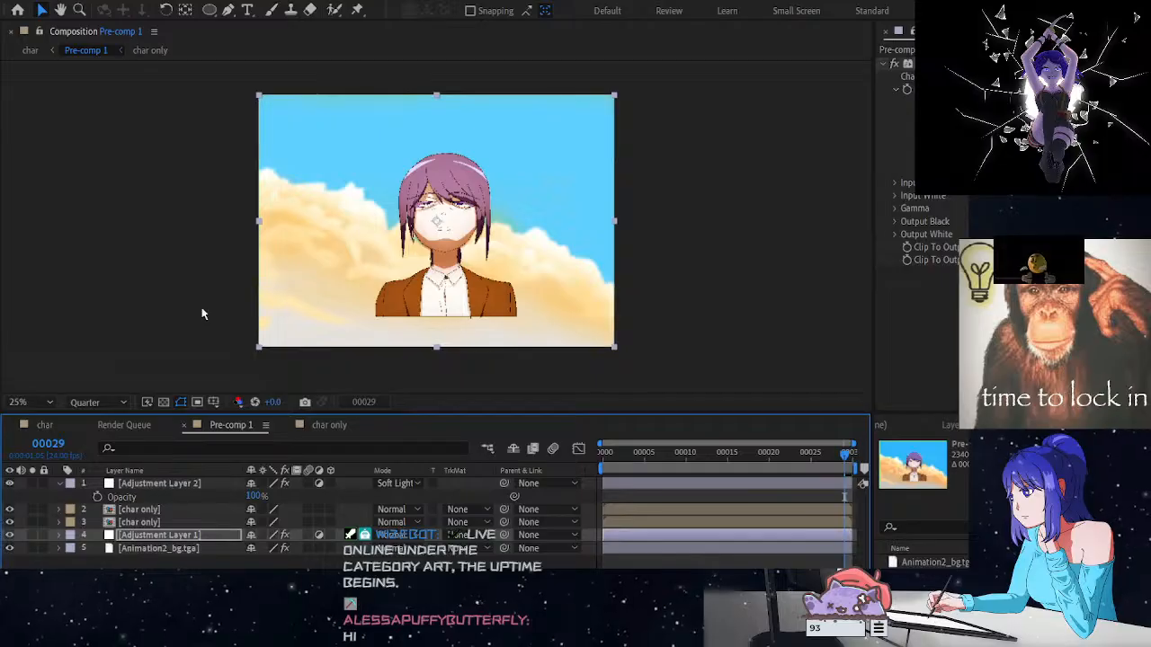
Lower Adjustment Layer 2's Colorize Saturation to a neutral look, and raise it to a strong orange tint
left_click(158, 483)
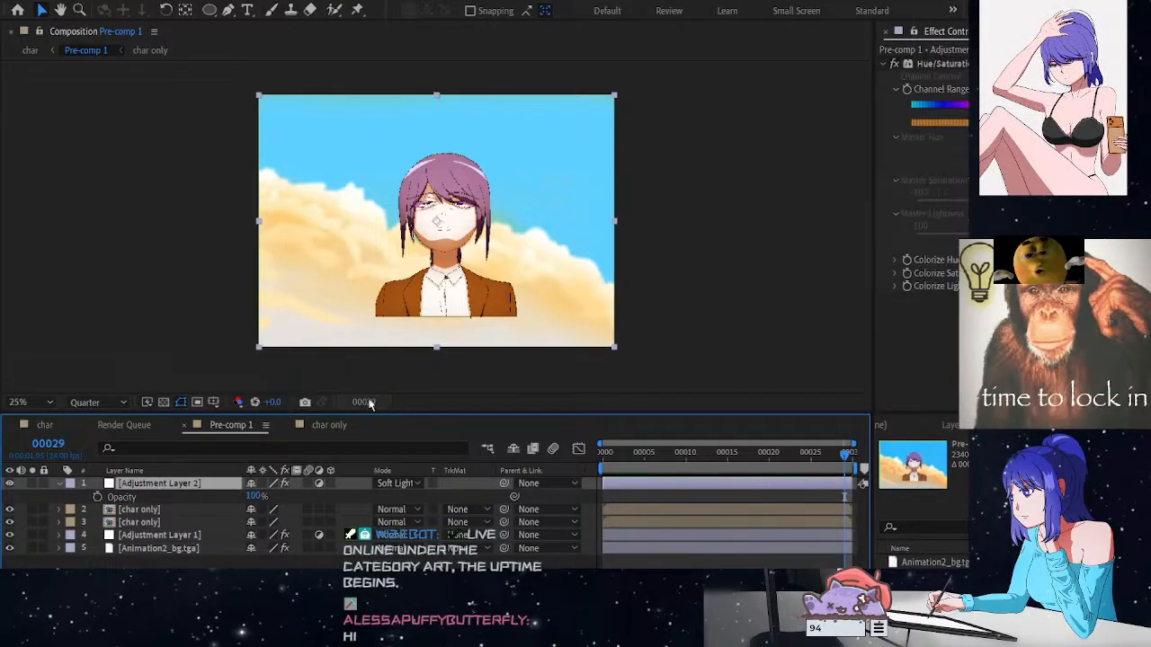
key("alt+Tab")
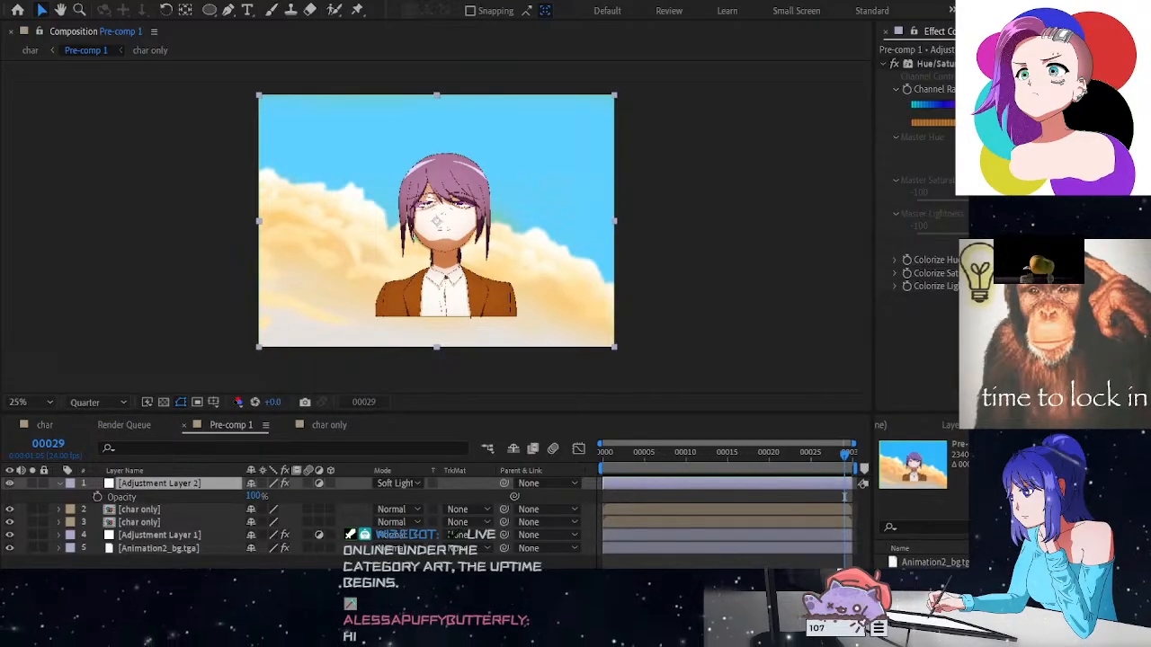
key("alt+Tab")
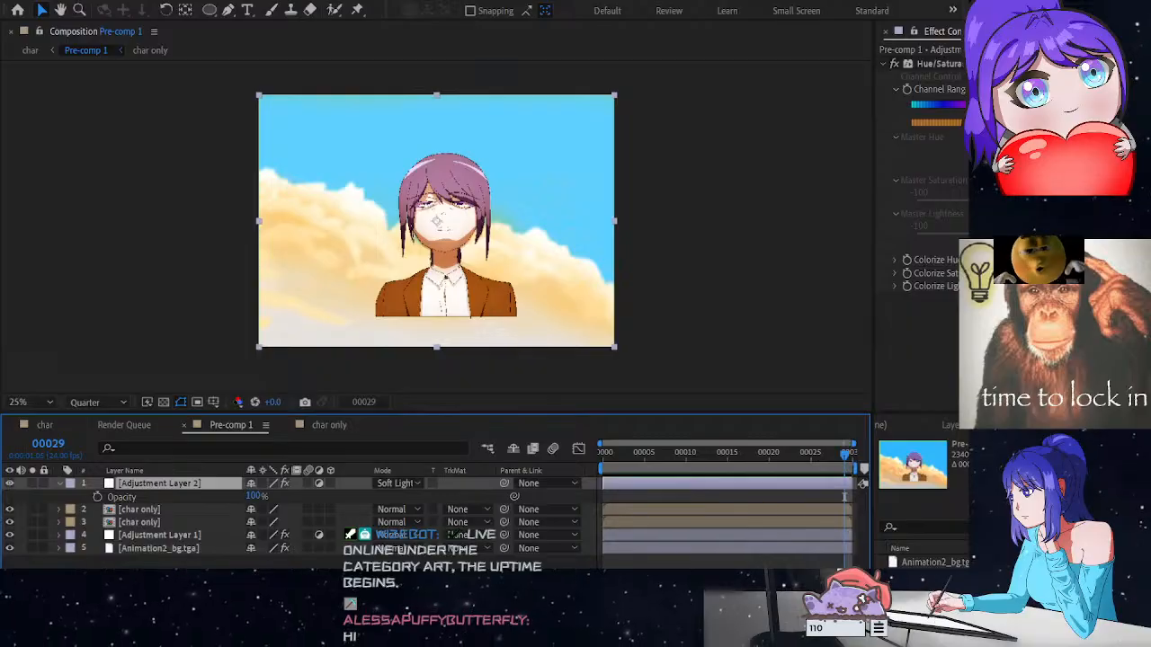
left_click_drag(1003, 260, 938, 289)
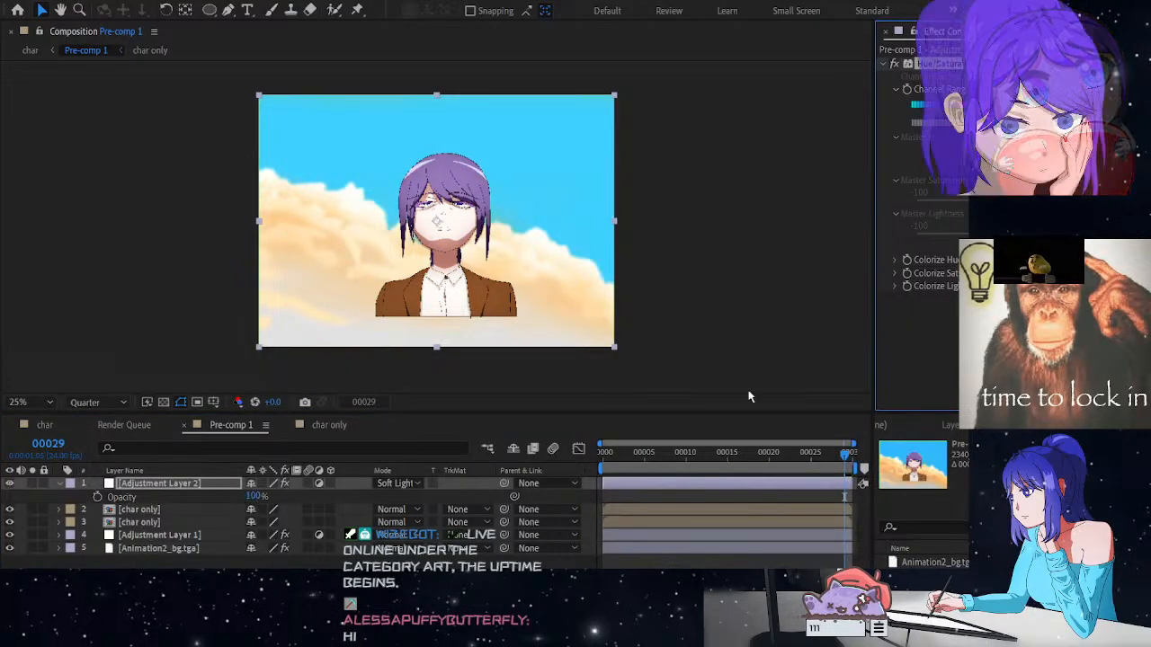
left_click_drag(1010, 273, 1064, 274)
Set Adjustment Layer 2's blending mode to Normal and shift its Colorize Hue from orange toward yellow
left_click(420, 483)
left_click(452, 70)
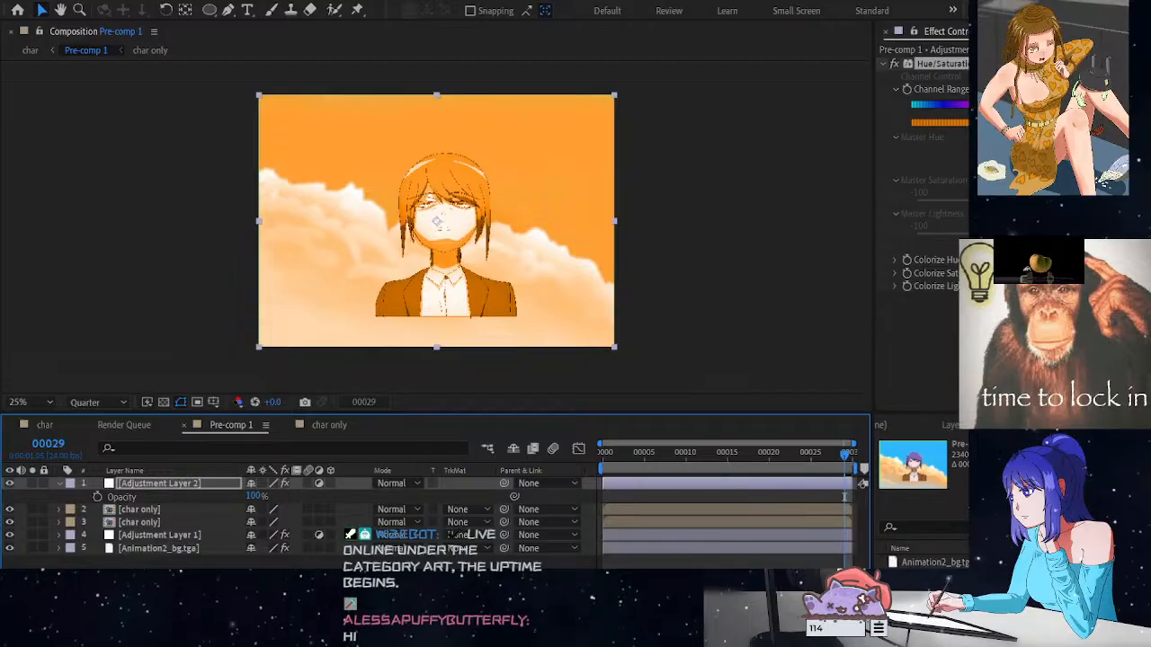
left_click_drag(1010, 260, 1019, 260)
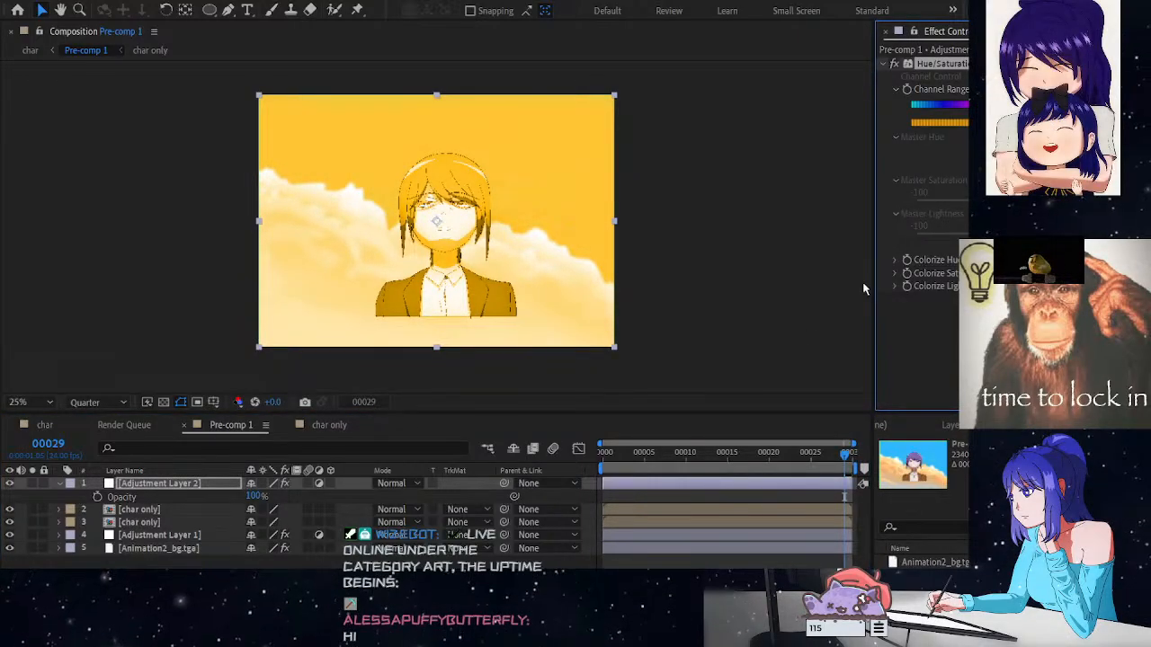
Try the Add blending mode on Adjustment Layer 2, testing its Opacity at 10% and 100%
left_click(397, 491)
left_click(479, 221)
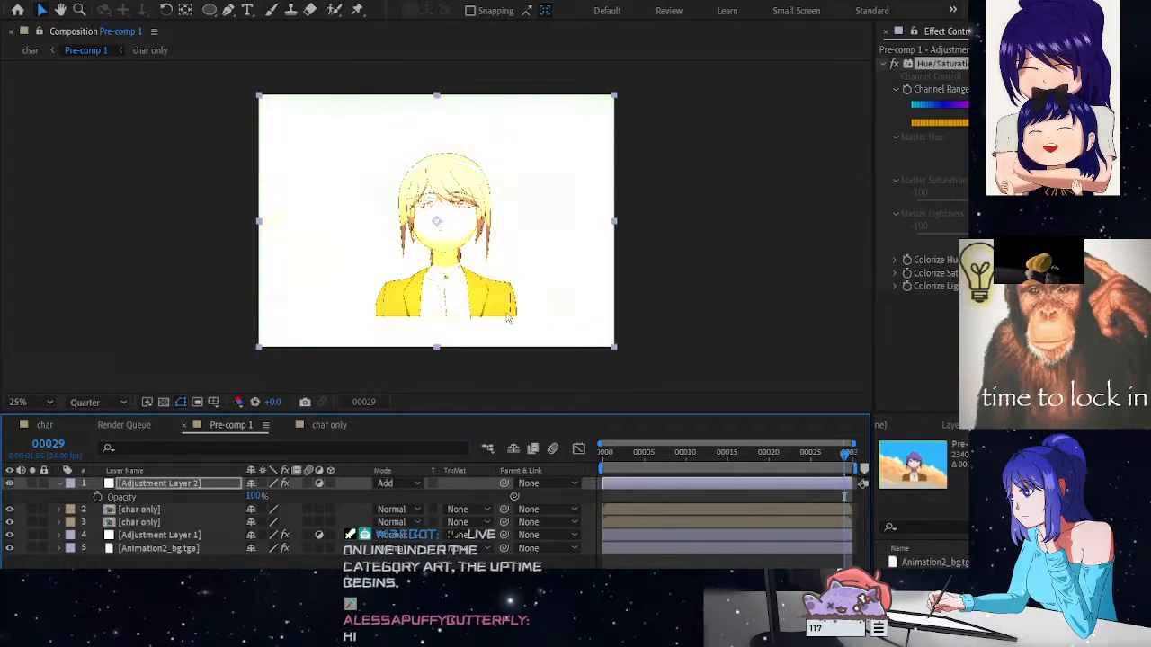
left_click_drag(257, 496, 189, 497)
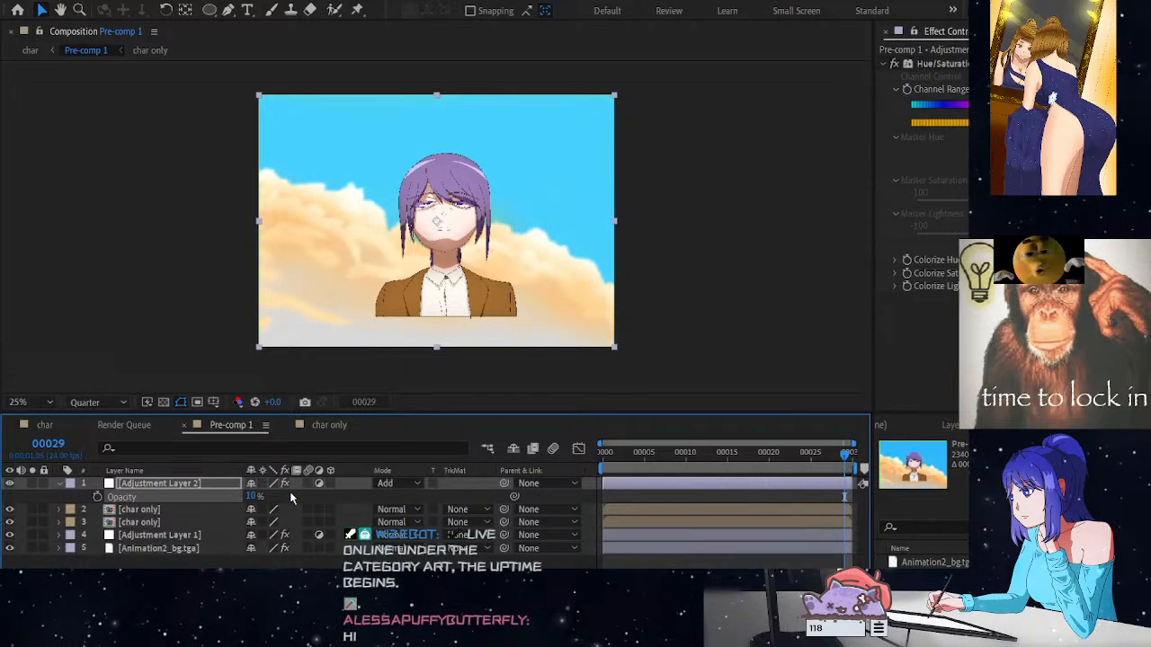
left_click_drag(261, 496, 454, 485)
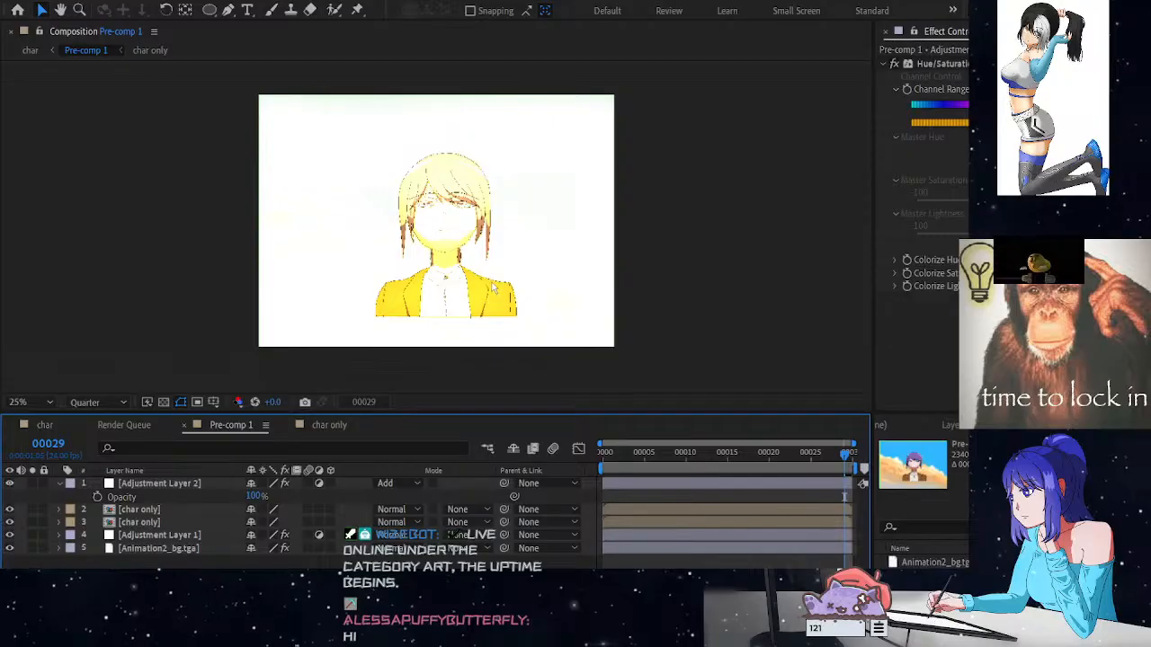
Try the Hard Mix blending mode on Adjustment Layer 2, and switch the layer to Vivid Light
left_click(471, 417)
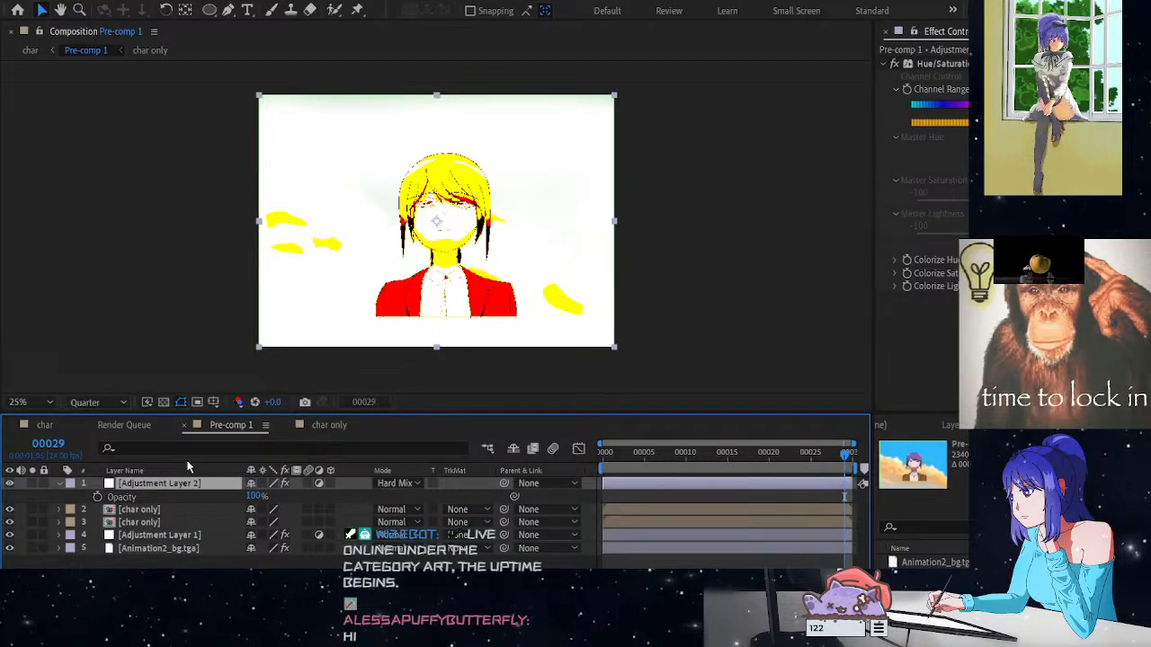
left_click_drag(256, 496, 410, 492)
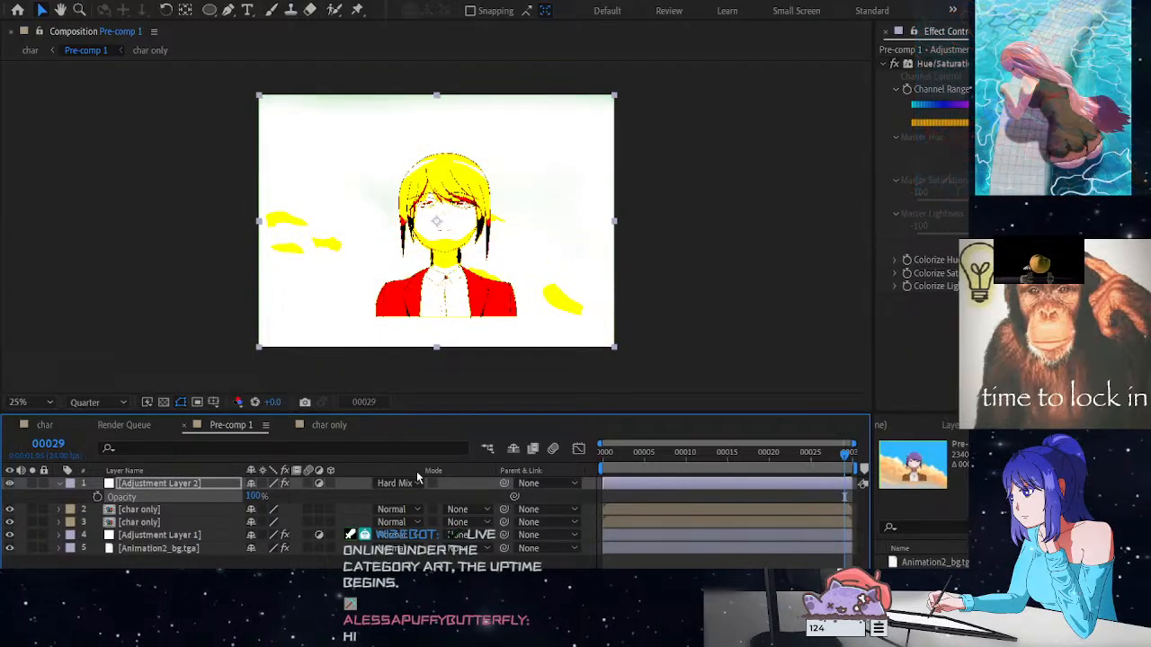
key("shift+minus")
key("shift+minus")
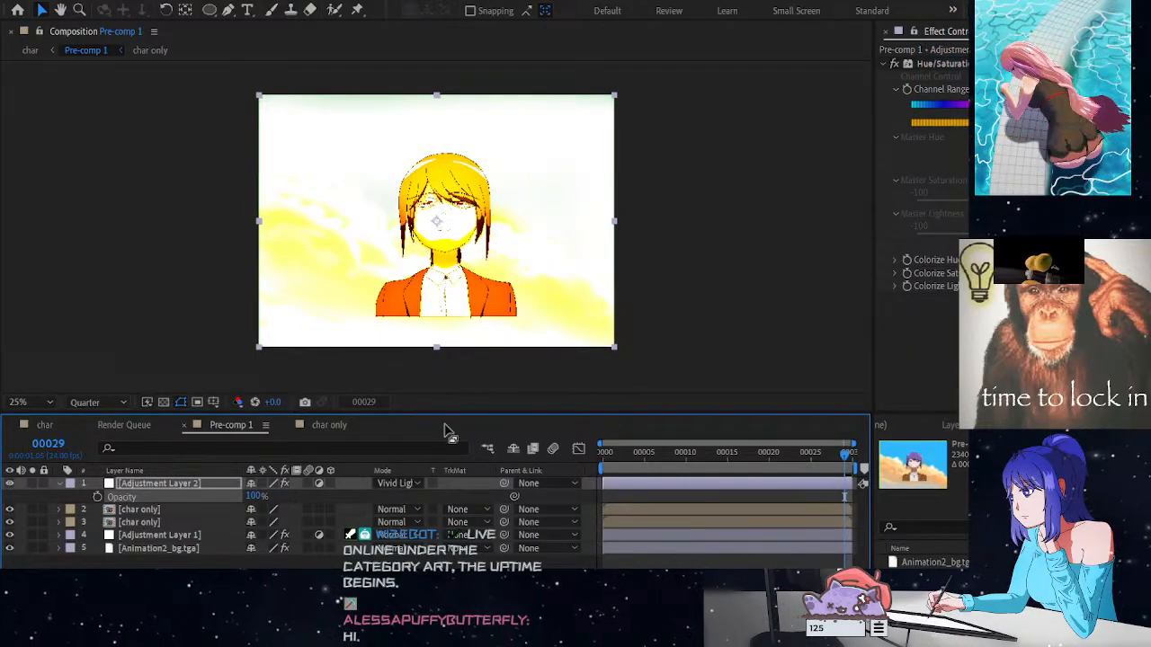
Set Adjustment Layer 2's Opacity to 16%, and toggle the layer's visibility to compare the frame with and without it
left_click_drag(257, 496, 197, 497)
key("period")
key("period")
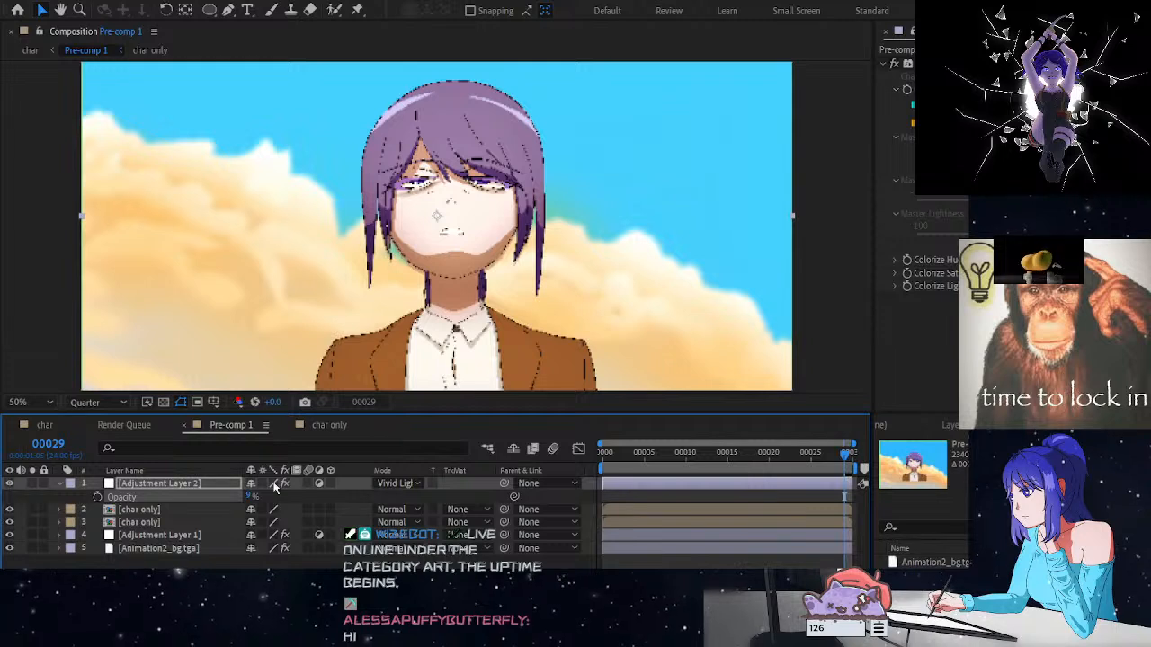
left_click_drag(250, 499, 253, 508)
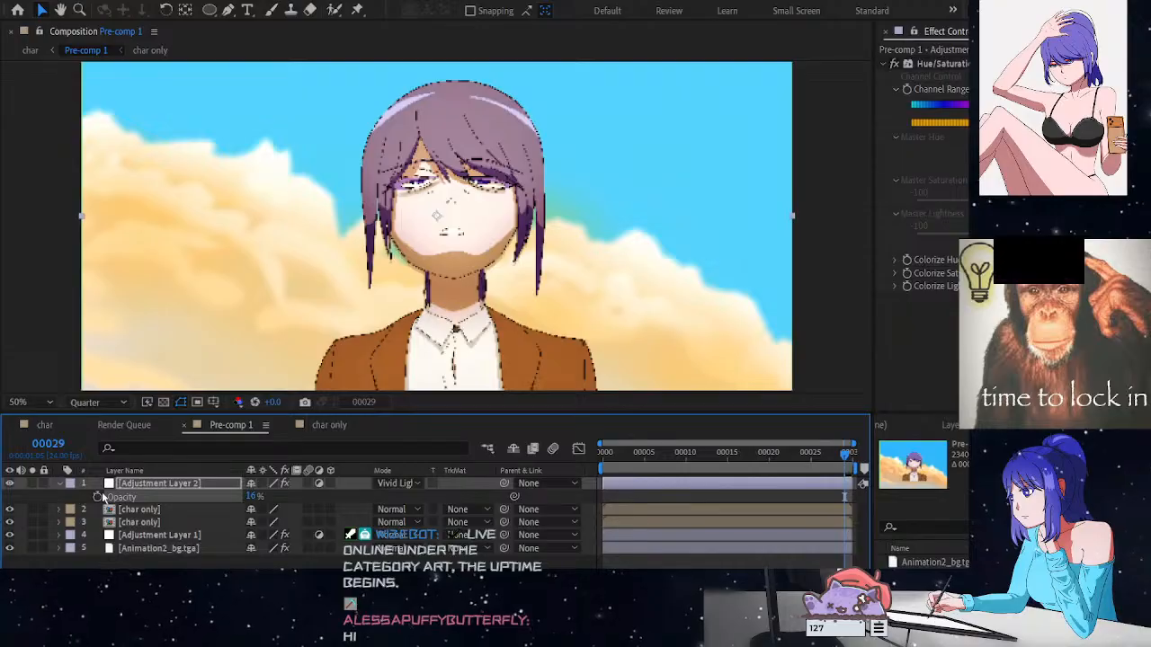
left_click(9, 484)
left_click(10, 484)
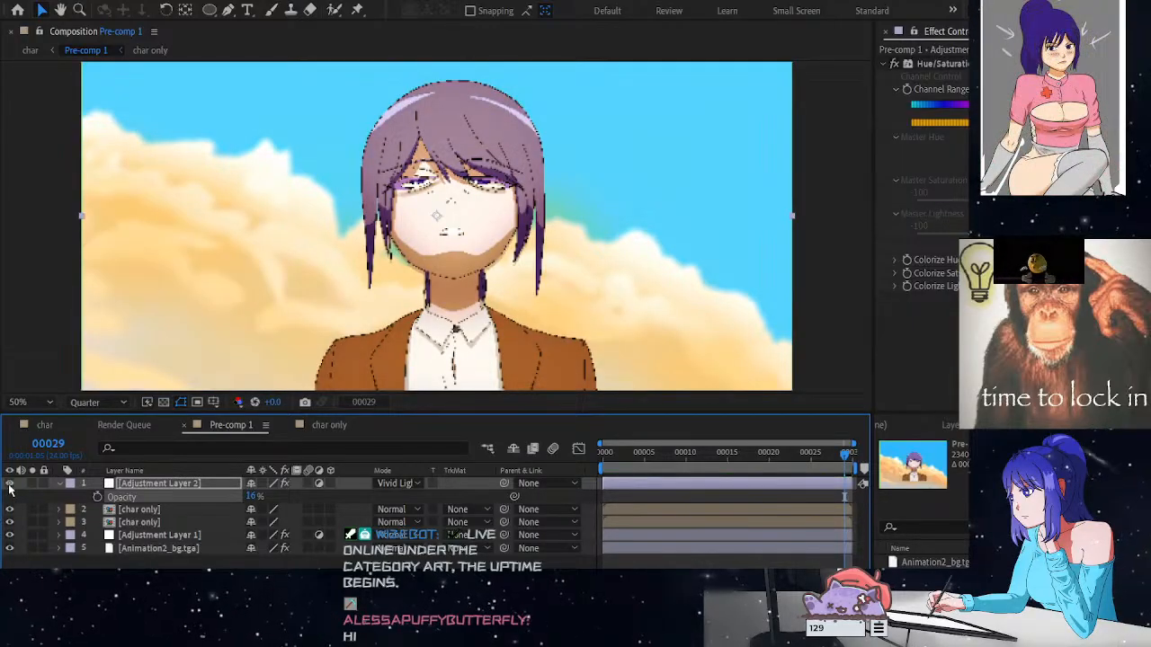
left_click(10, 484)
left_click(10, 484)
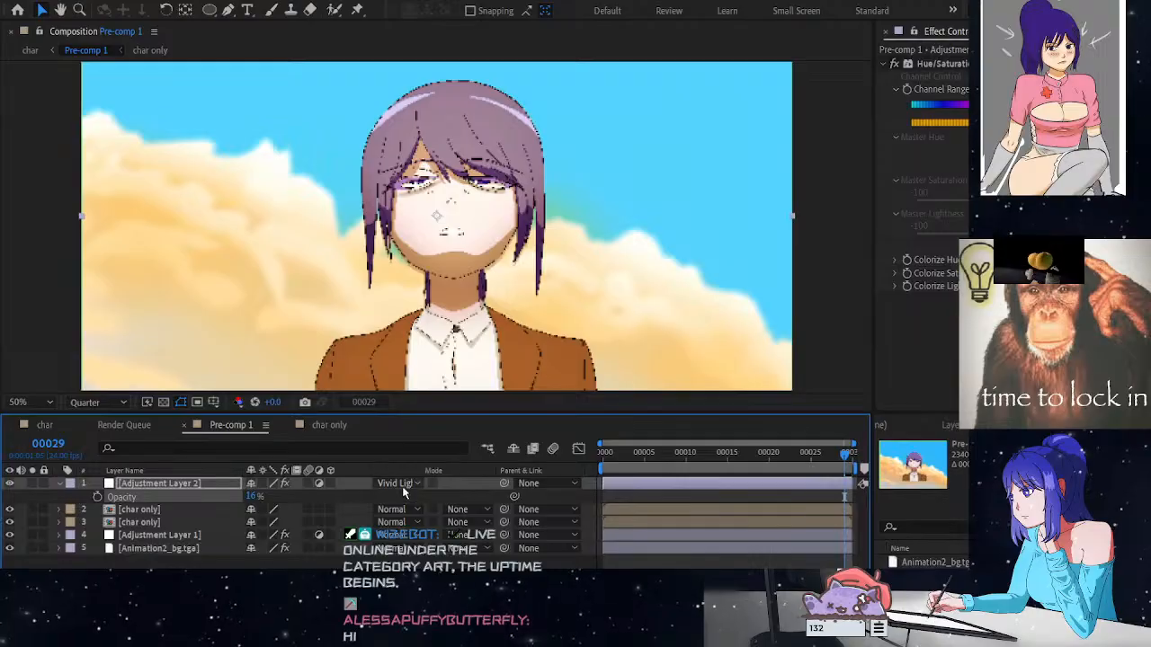
Compare Linear Light and Vivid Light on Adjustment Layer 2 at 100% Opacity, and settle on Linear Light
key("shift+equal")
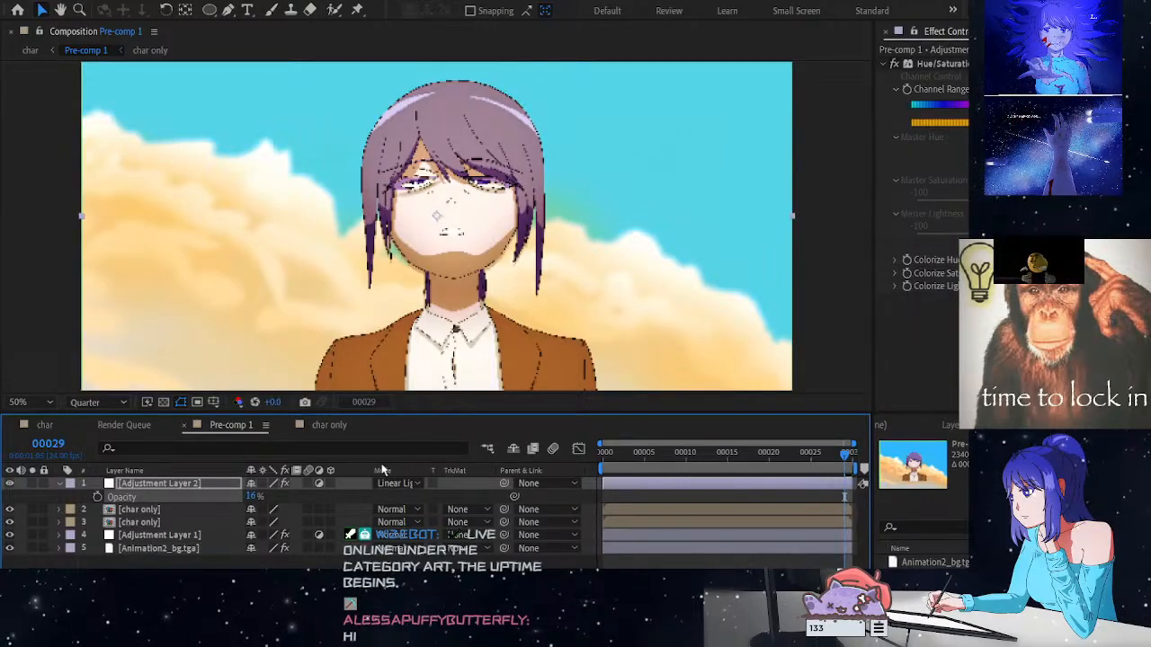
left_click_drag(251, 496, 474, 477)
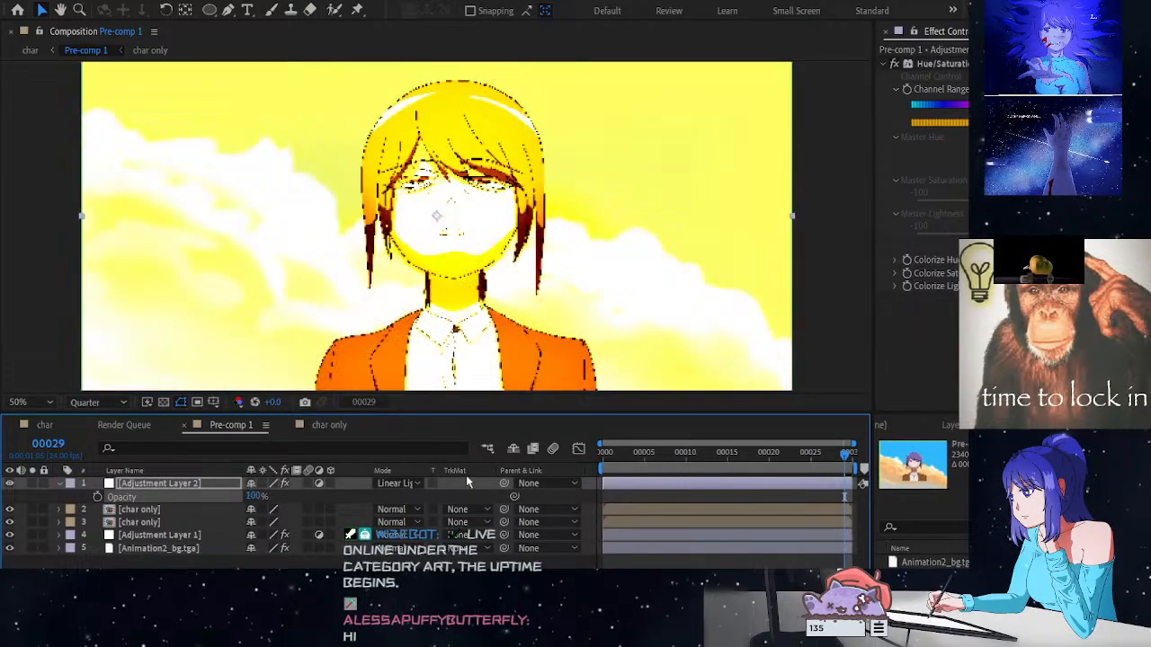
key("shift+equal")
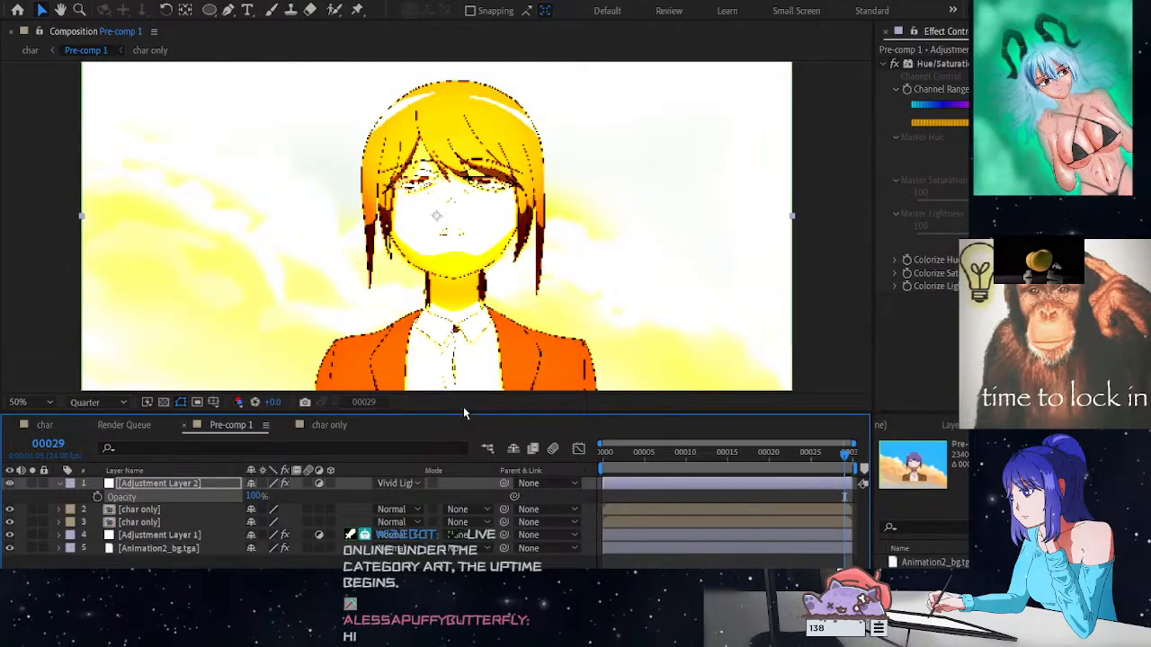
key("shift+minus")
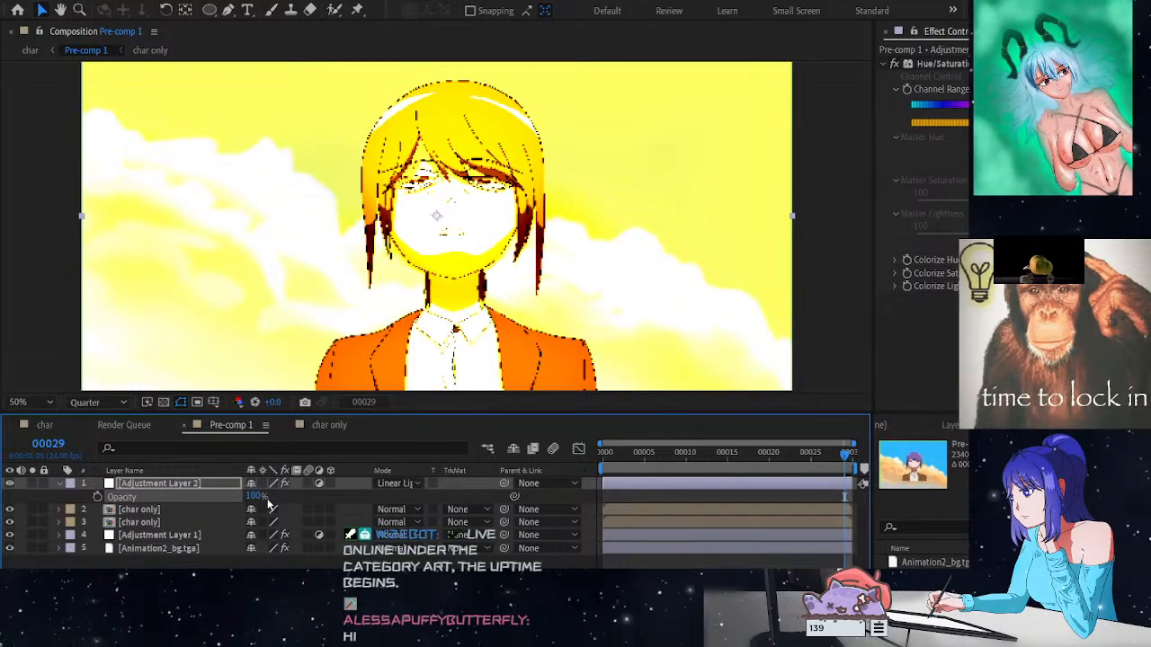
Try a lower Colorize Saturation in Adjustment Layer 2's Hue/Saturation effect
mouse_move(256, 496)
left_mouse_down()
mouse_move(187, 496)
mouse_move(279, 499)
left_mouse_up()
mouse_move(1018, 274)
left_mouse_down()
mouse_move(975, 273)
mouse_move(1003, 273)
left_mouse_up()
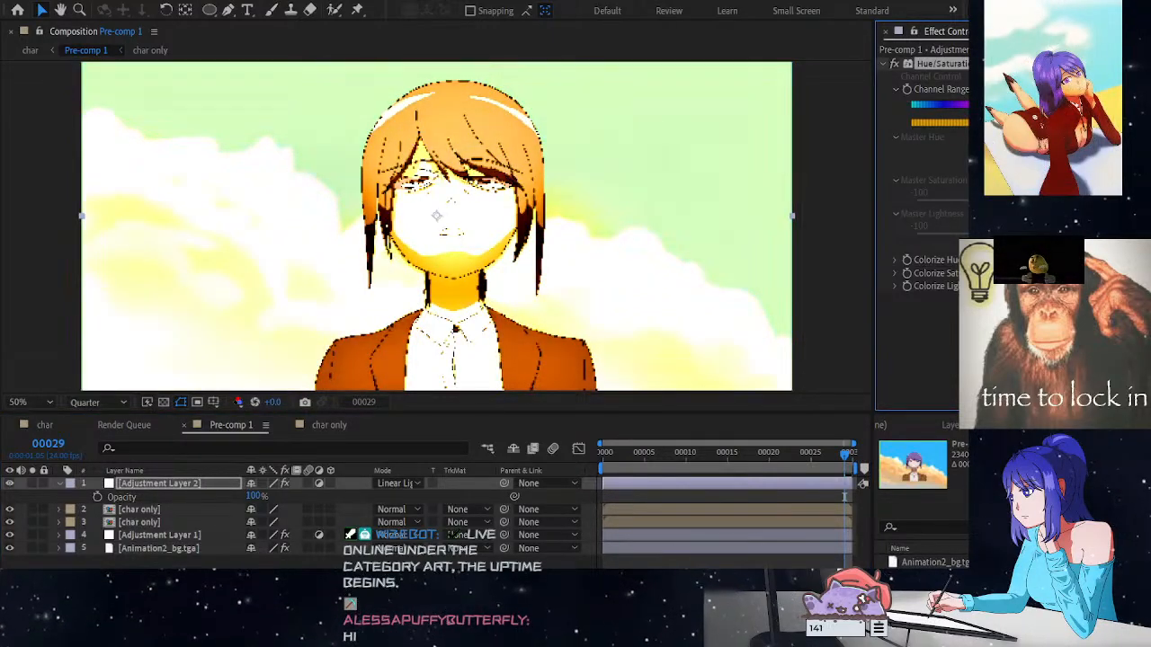
key("alt+Tab")
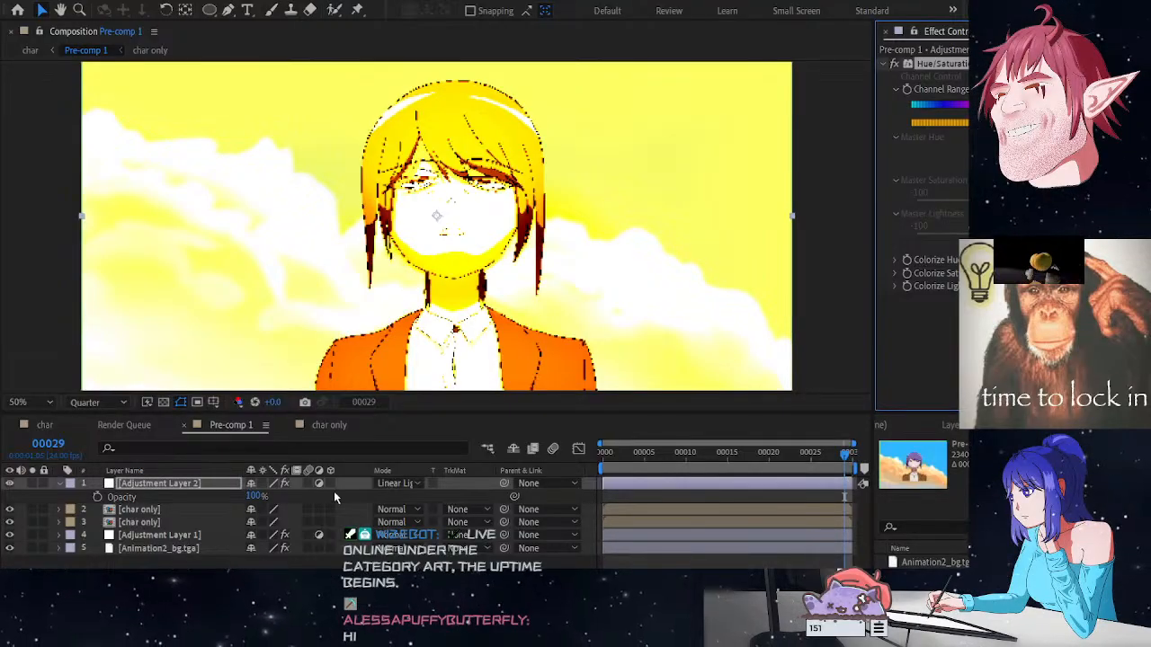
Set Adjustment Layer 2's Opacity to 20% and check the tint across the frame
left_click(256, 496)
left_click_drag(257, 496, 157, 490)
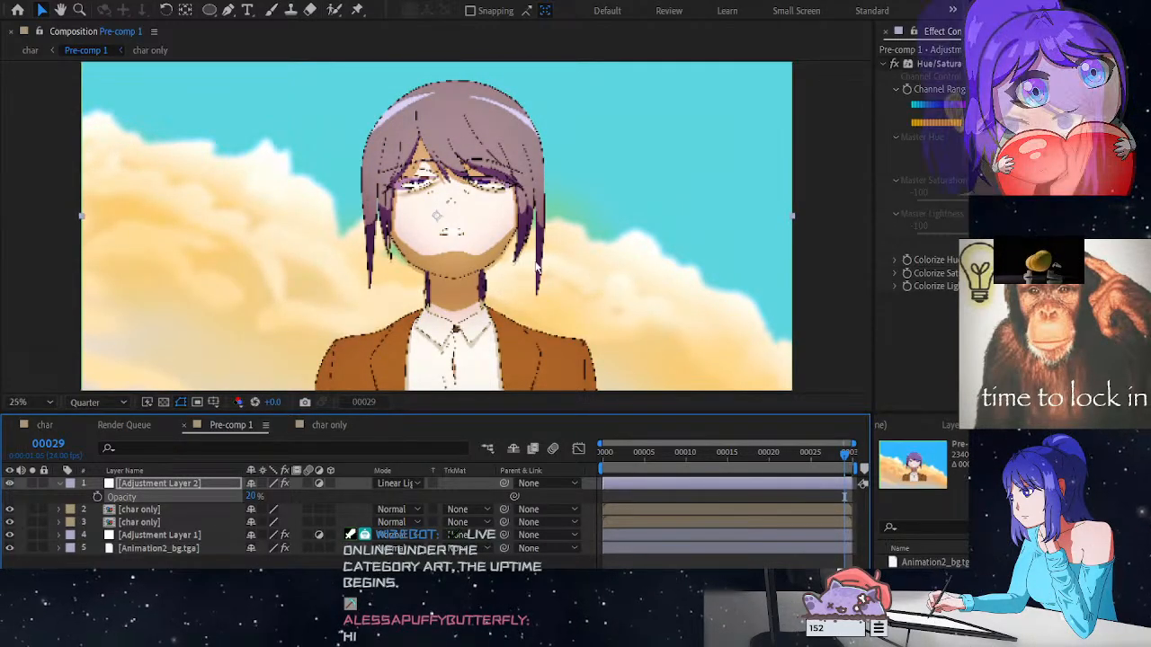
scroll(483, 262, "down", 4)
scroll(483, 262, "up", 6)
scroll(483, 262, "down", 3)
scroll(484, 261, "up", 1)
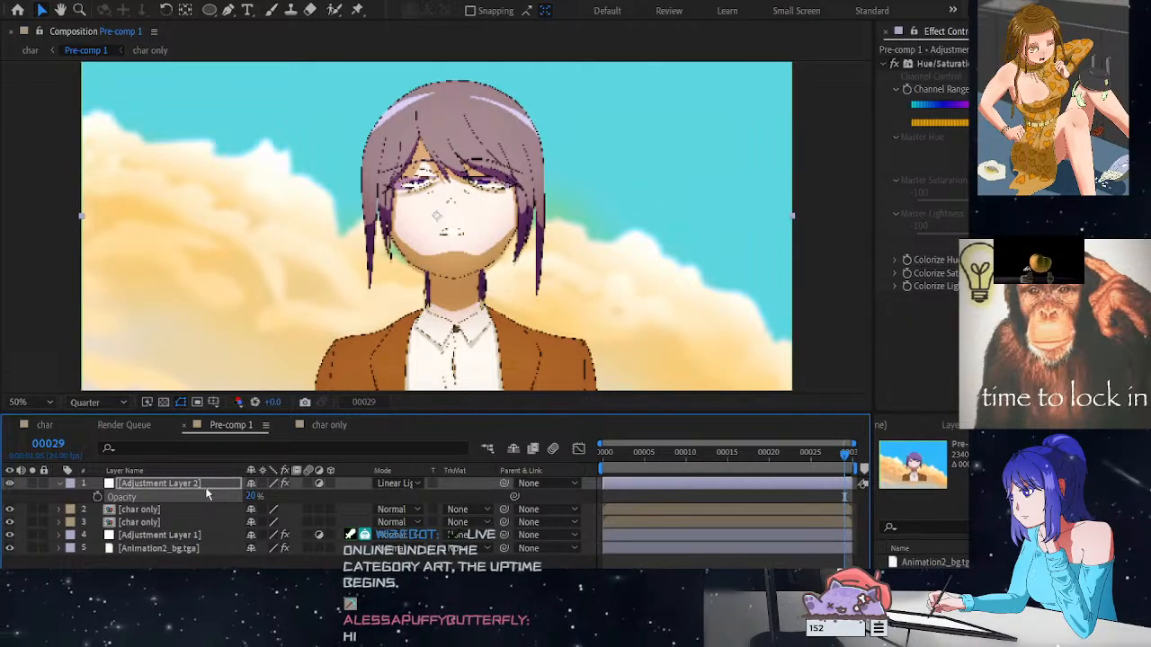
Compare the tinted result in the char composition with Pre-comp 1 and examine the nested layer's properties
left_click(45, 425)
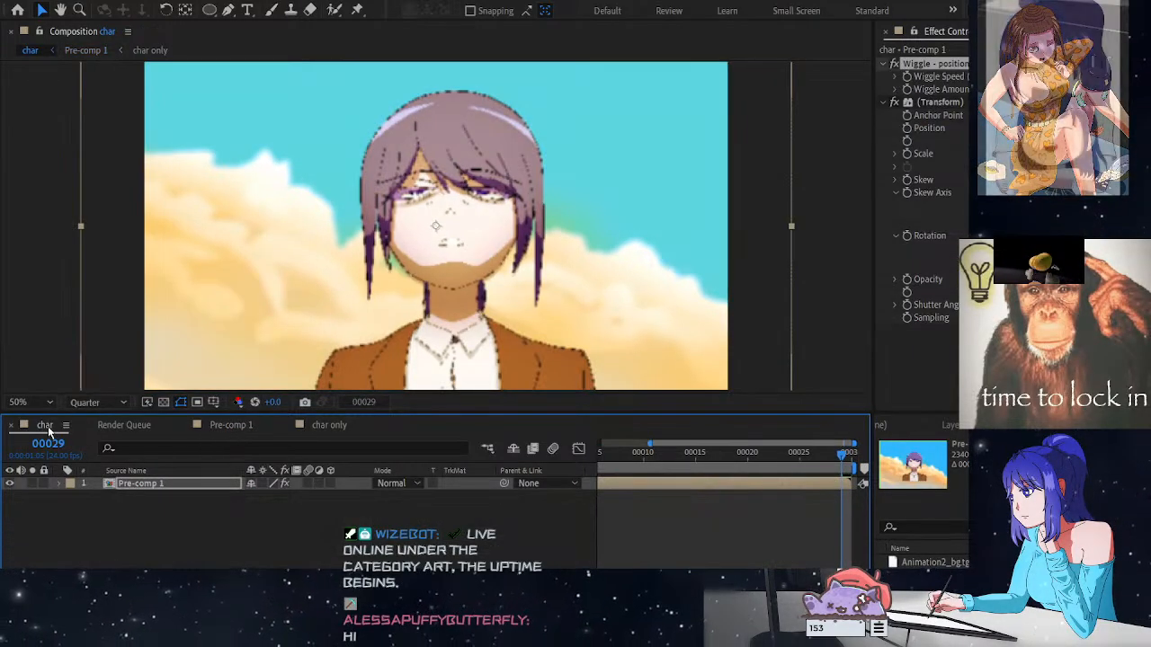
left_click(218, 426)
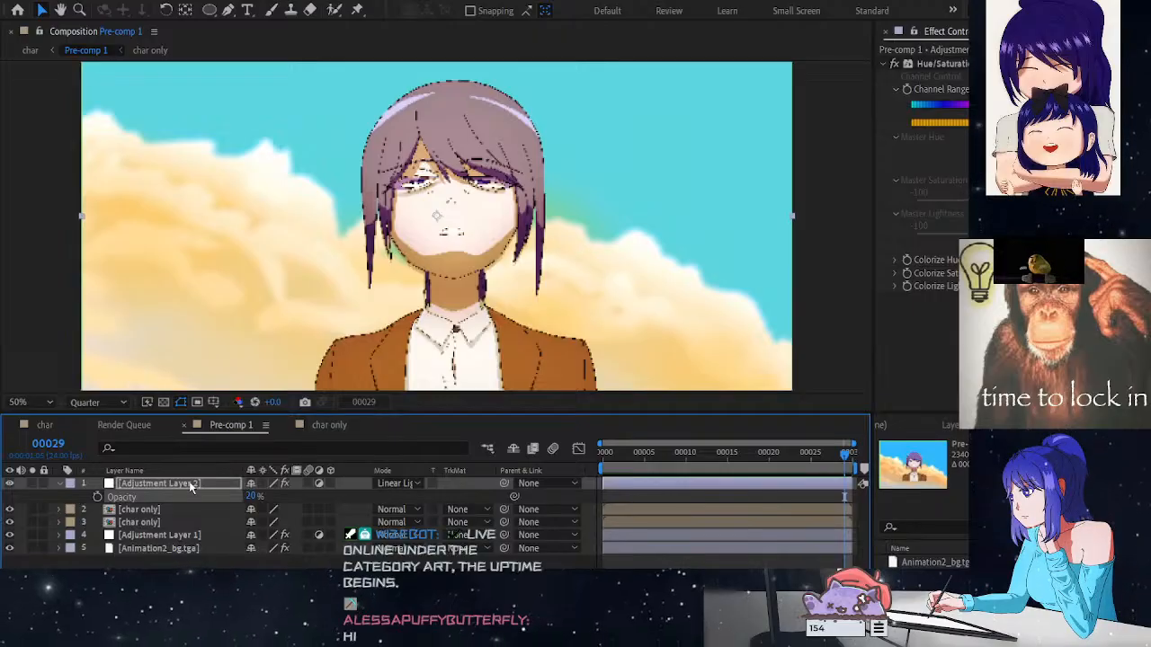
left_click(50, 425)
left_click_drag(135, 470, 187, 486)
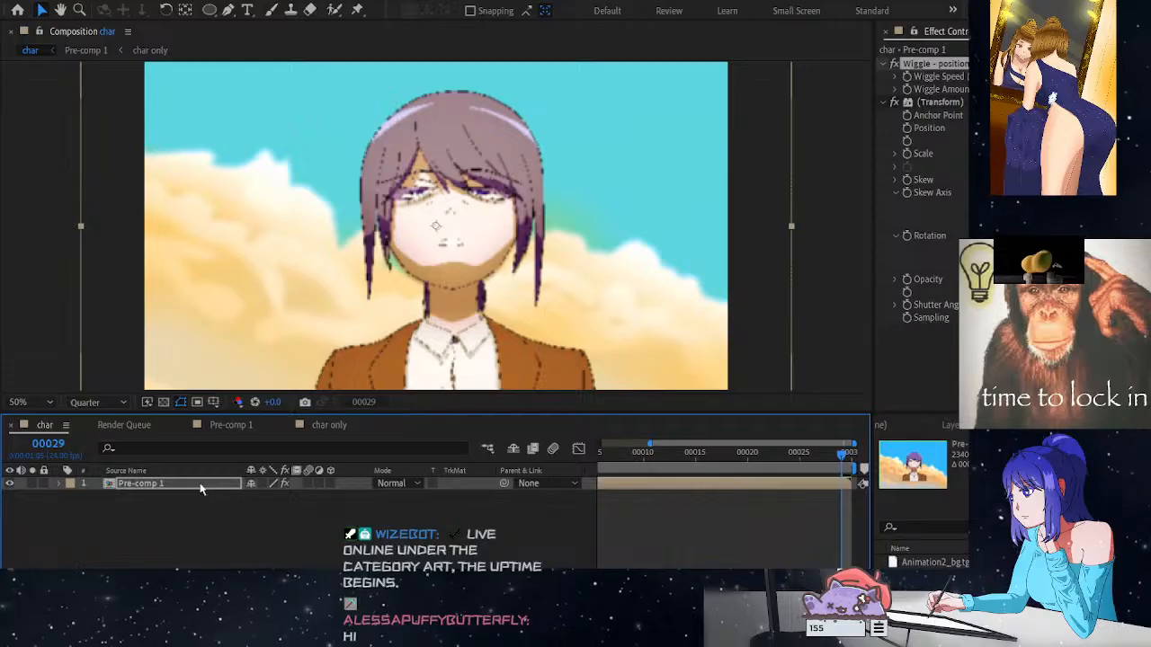
left_click(215, 426)
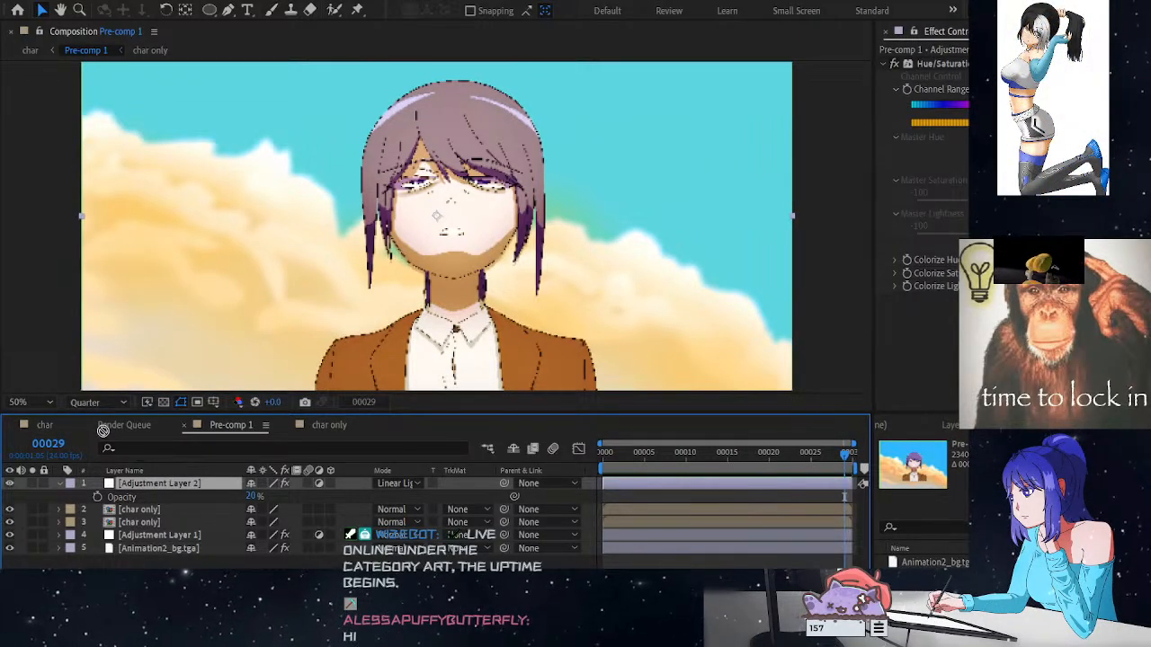
left_click(45, 424)
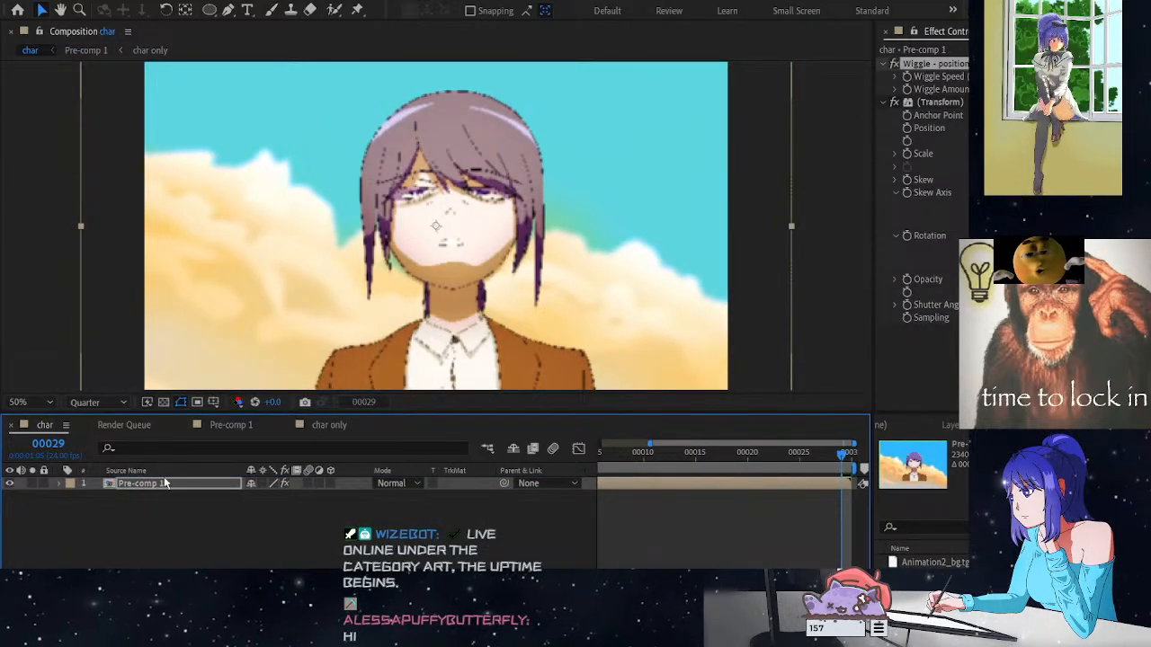
left_click(59, 483)
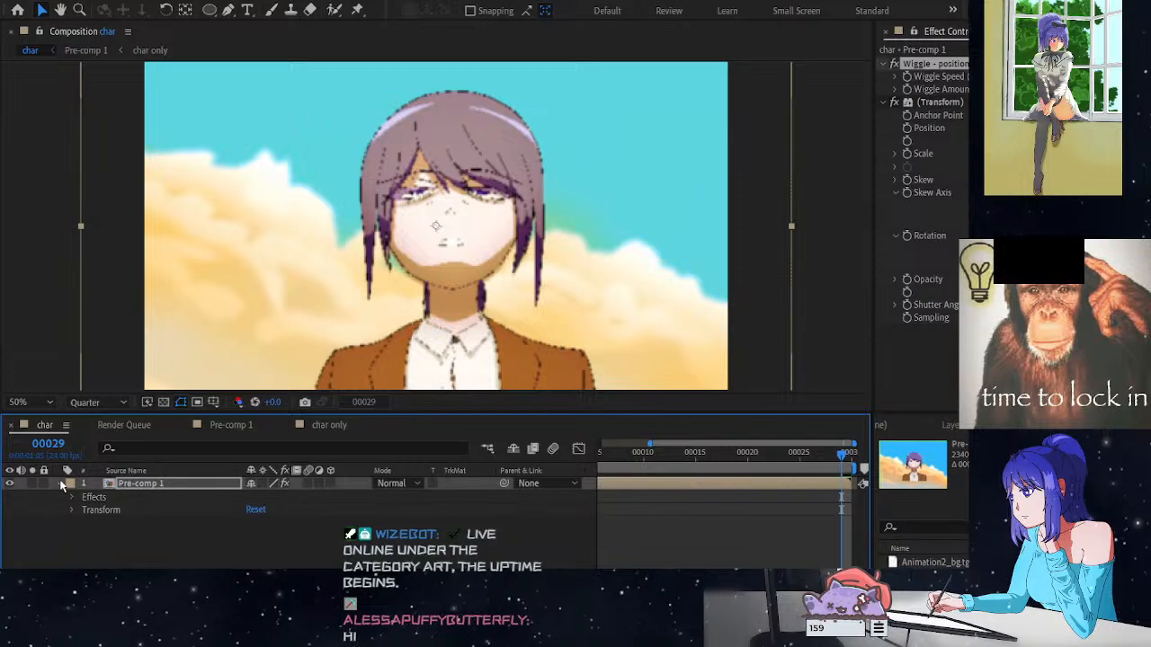
left_click(60, 483)
left_click(218, 428)
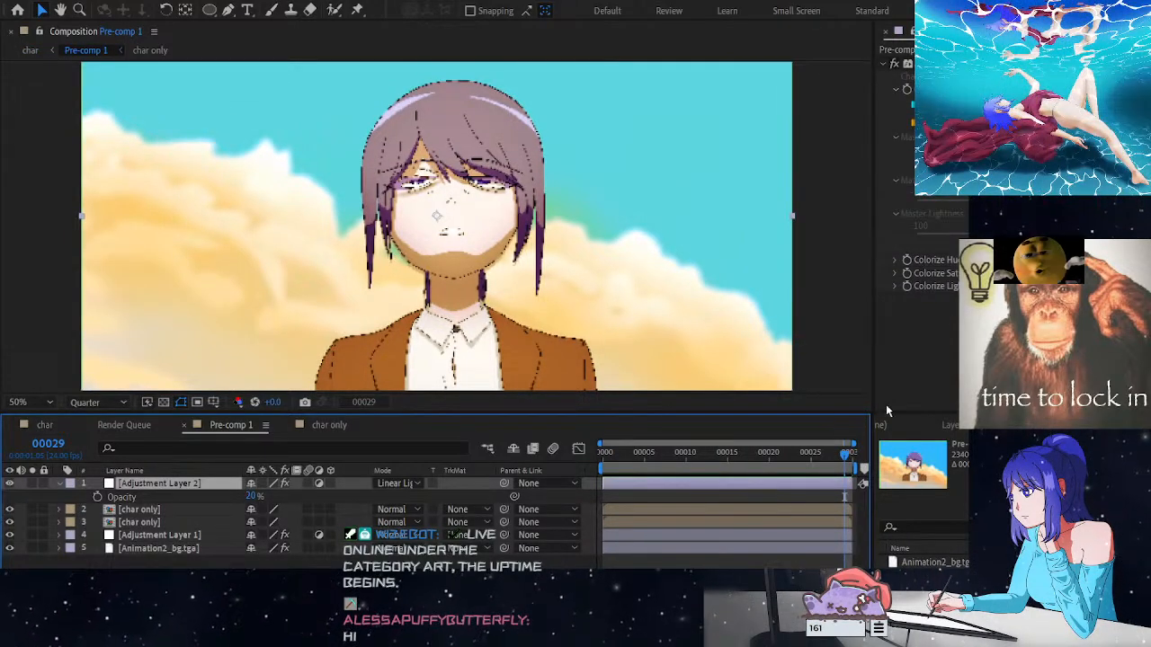
Try Hard Light, Soft Light, Overlay and Subtract on Adjustment Layer 2, and return it to Linear Light
key("shift+minus")
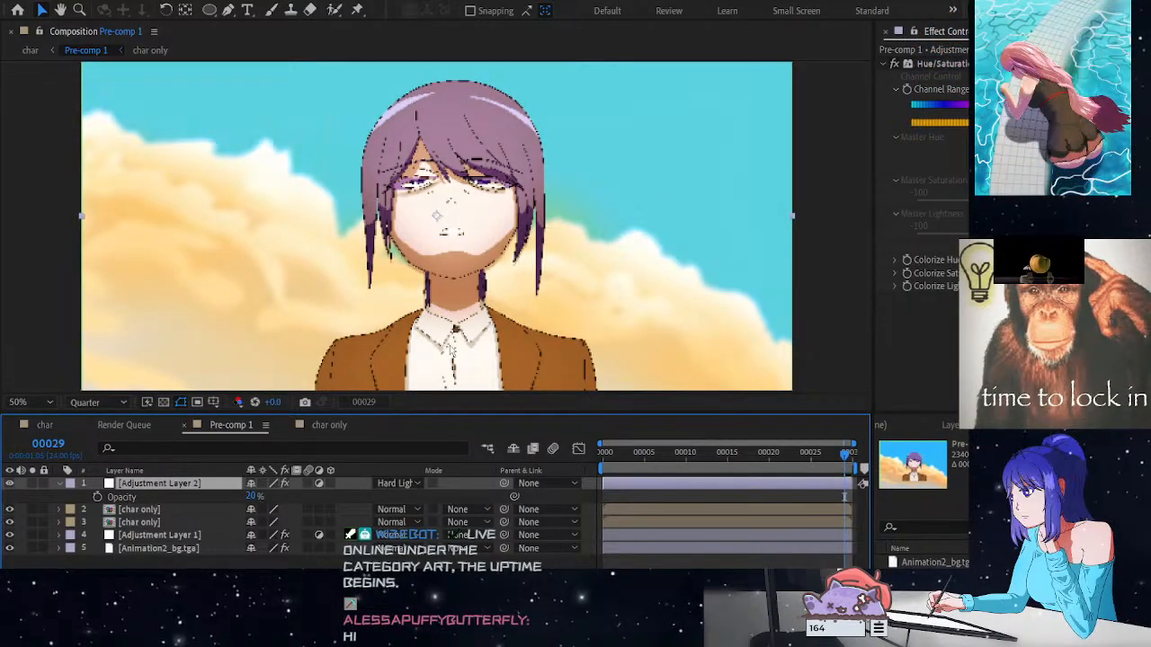
key("shift+minus")
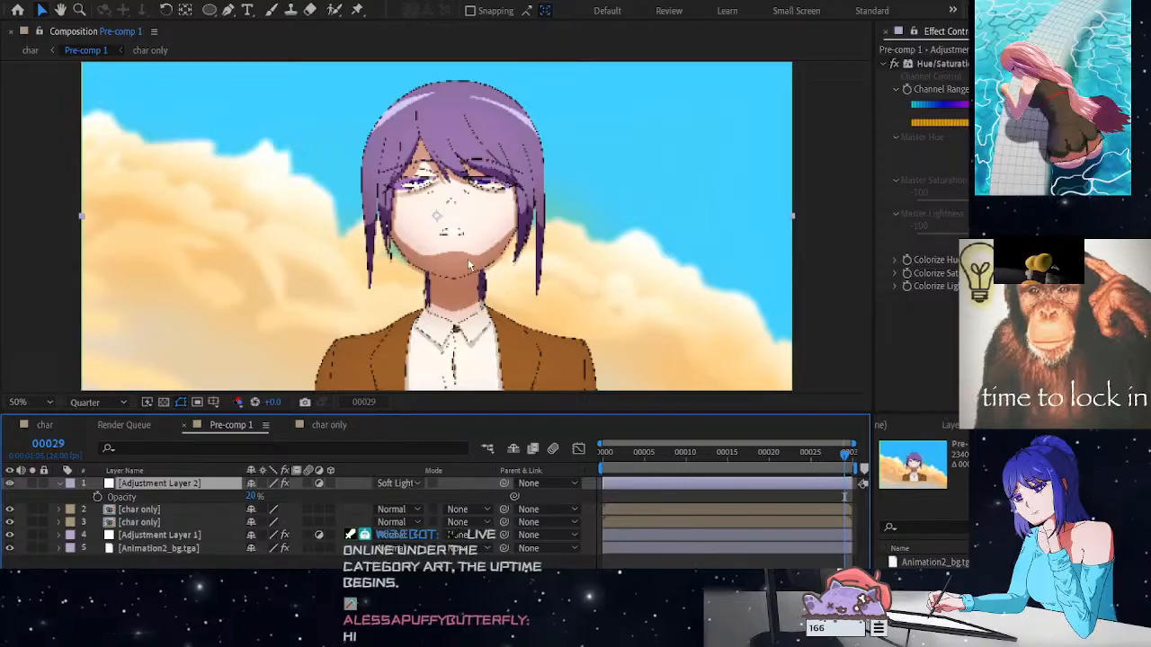
key("shift+minus")
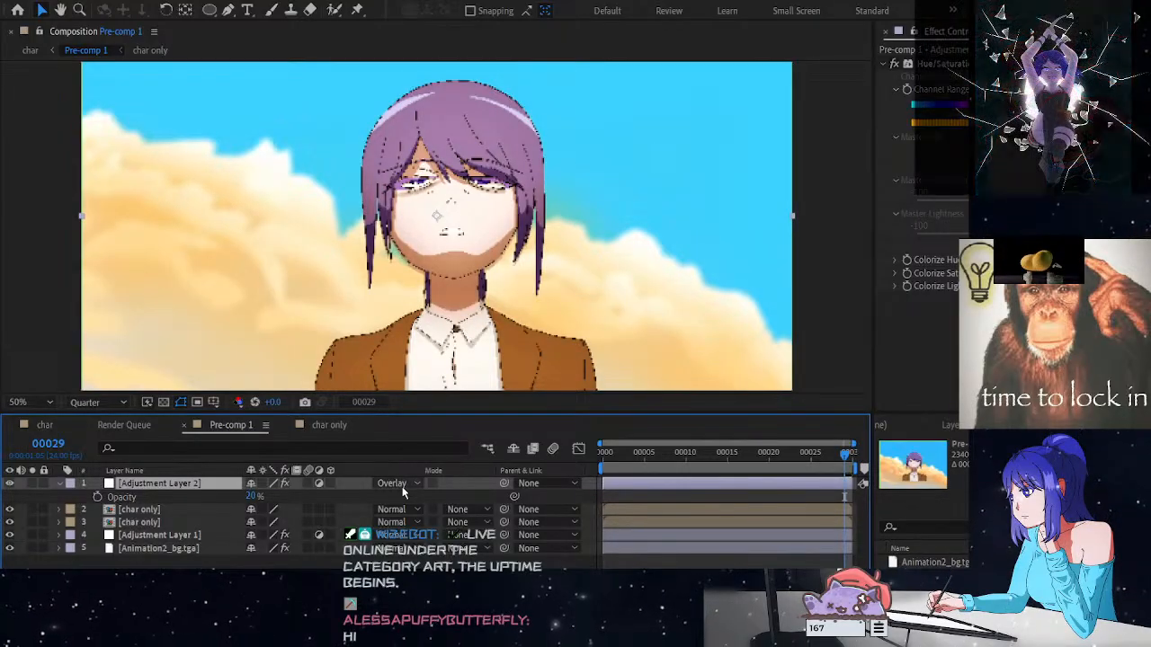
key("shift+minus")
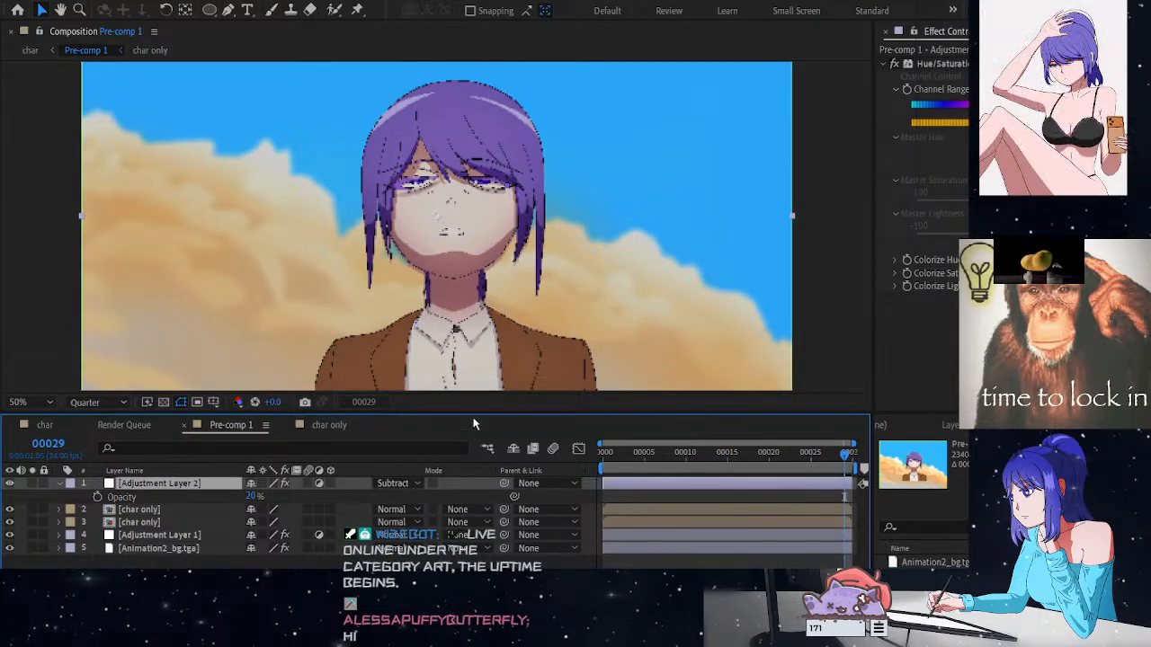
left_click(476, 389)
left_click(411, 483)
left_click(456, 377)
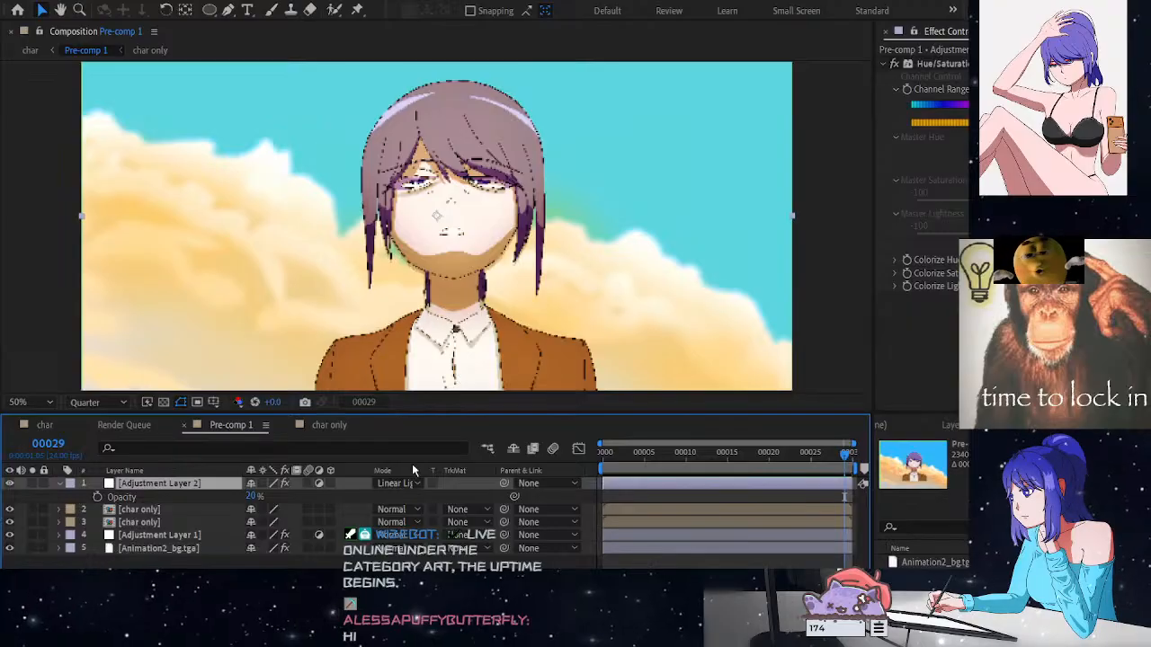
Set Adjustment Layer 2's Opacity to 15% for a subtler warm tint
scroll(529, 343, "down", 3)
scroll(529, 347, "up", 4)
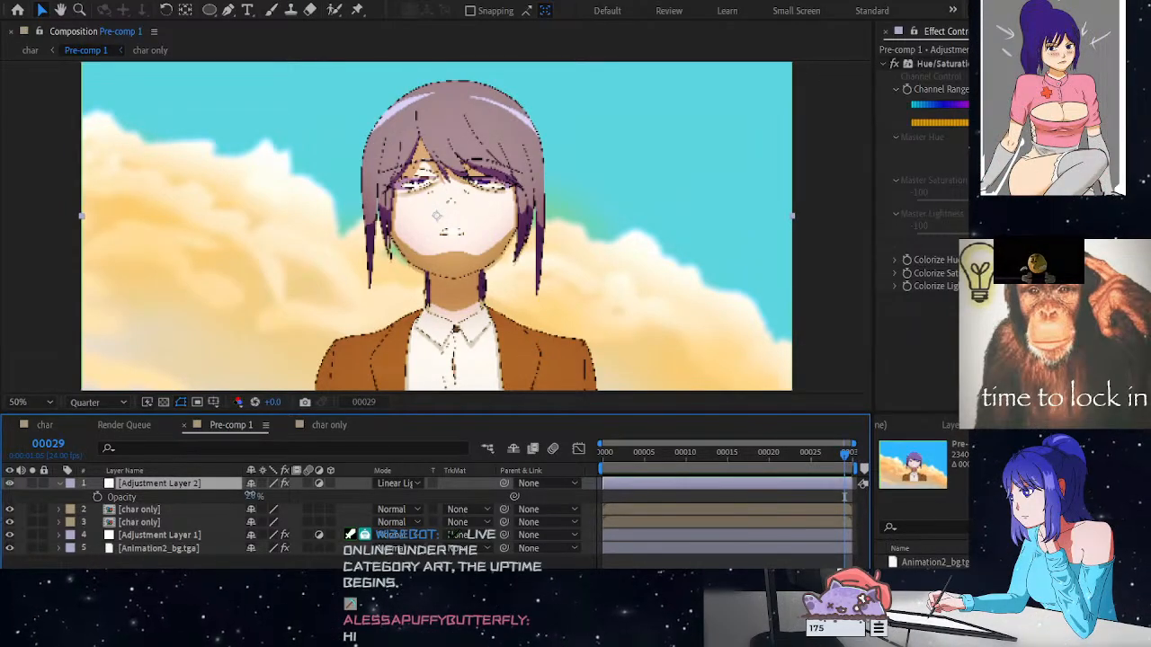
left_click(245, 496)
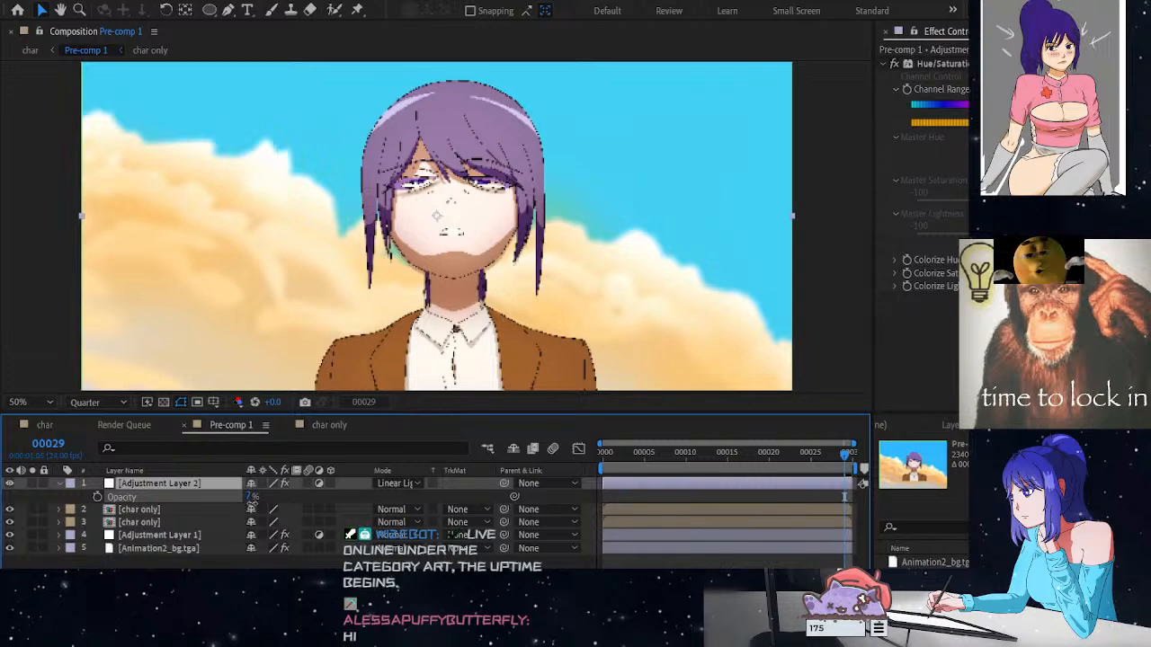
left_click_drag(253, 503, 258, 504)
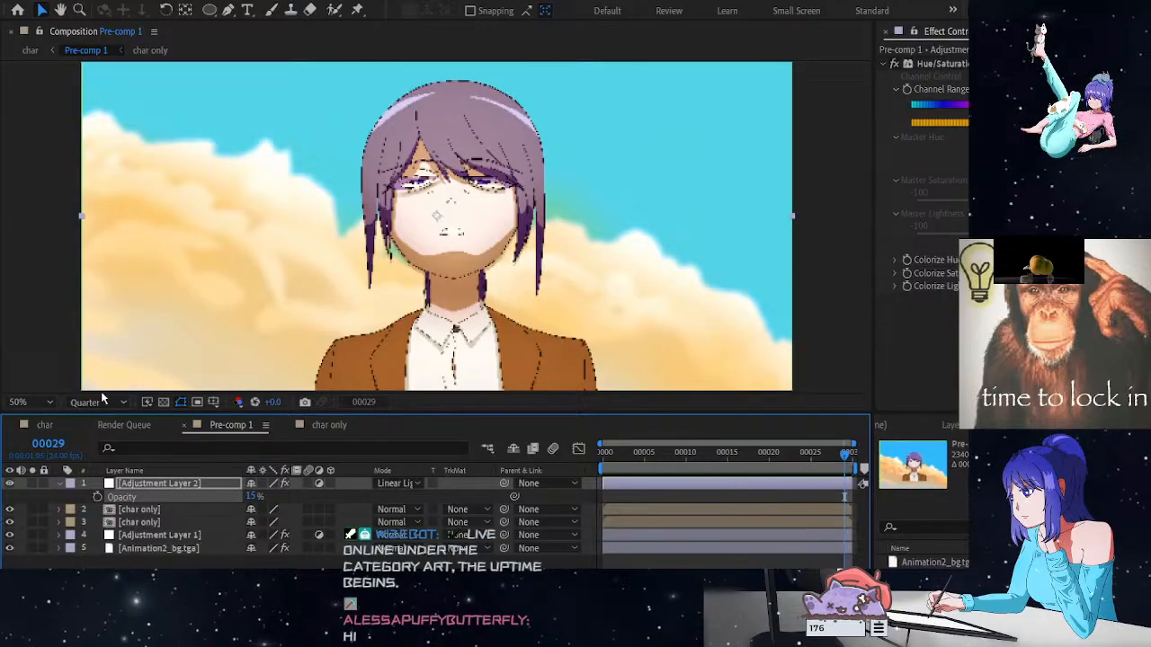
Add a medium yellow solid above Pre-comp 1 in the char composition
left_click(36, 427)
left_click(192, 483)
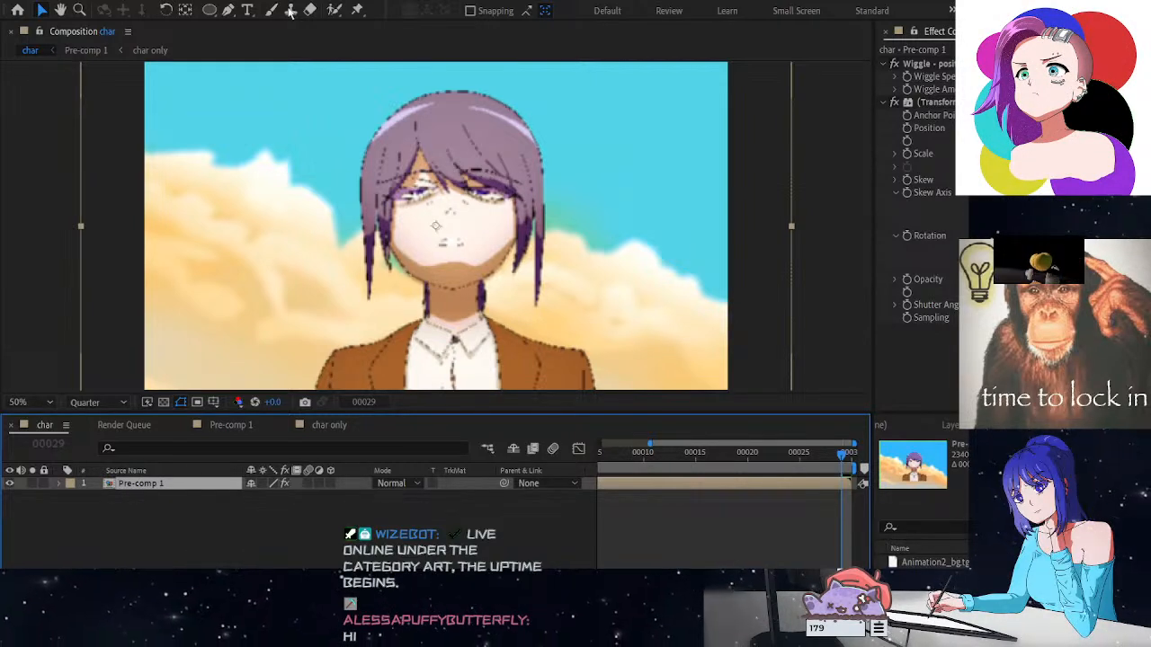
left_click(403, 27)
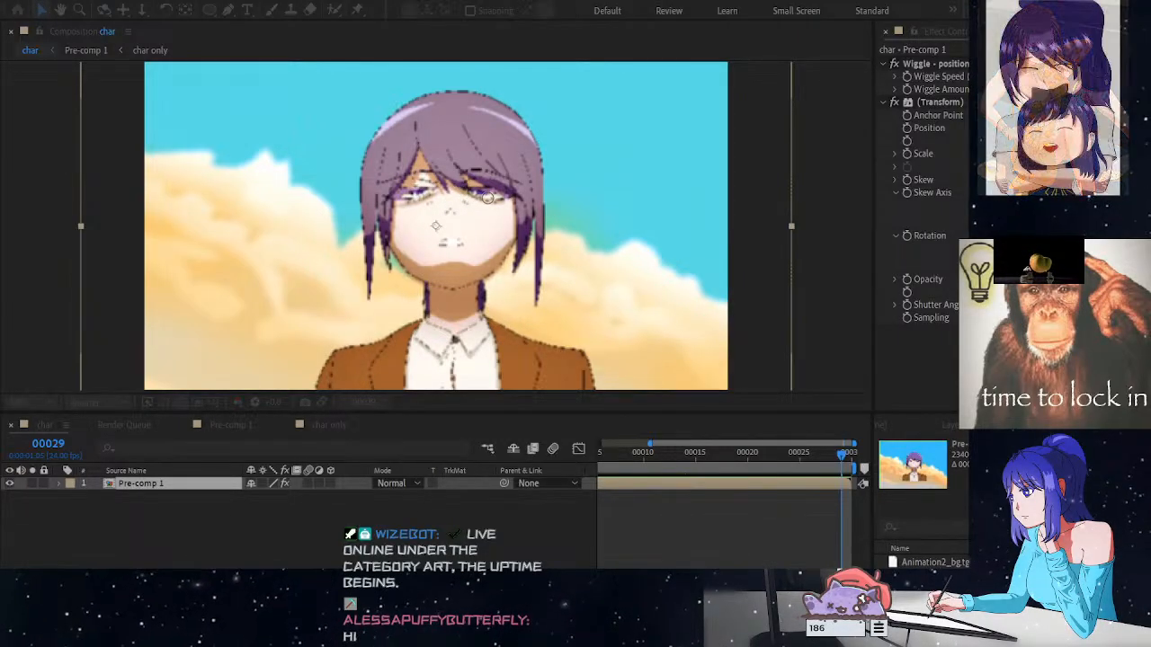
left_click(622, 439)
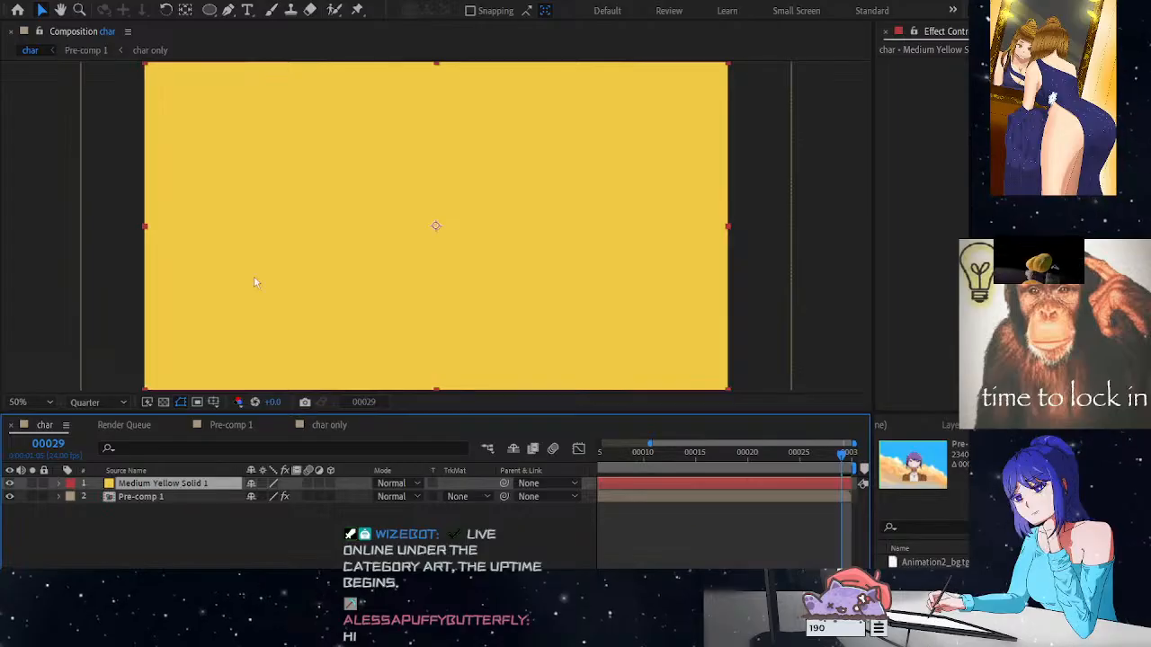
Draw a wide elliptical mask on the yellow solid across the middle of the frame, covering the character's face
left_click(209, 9)
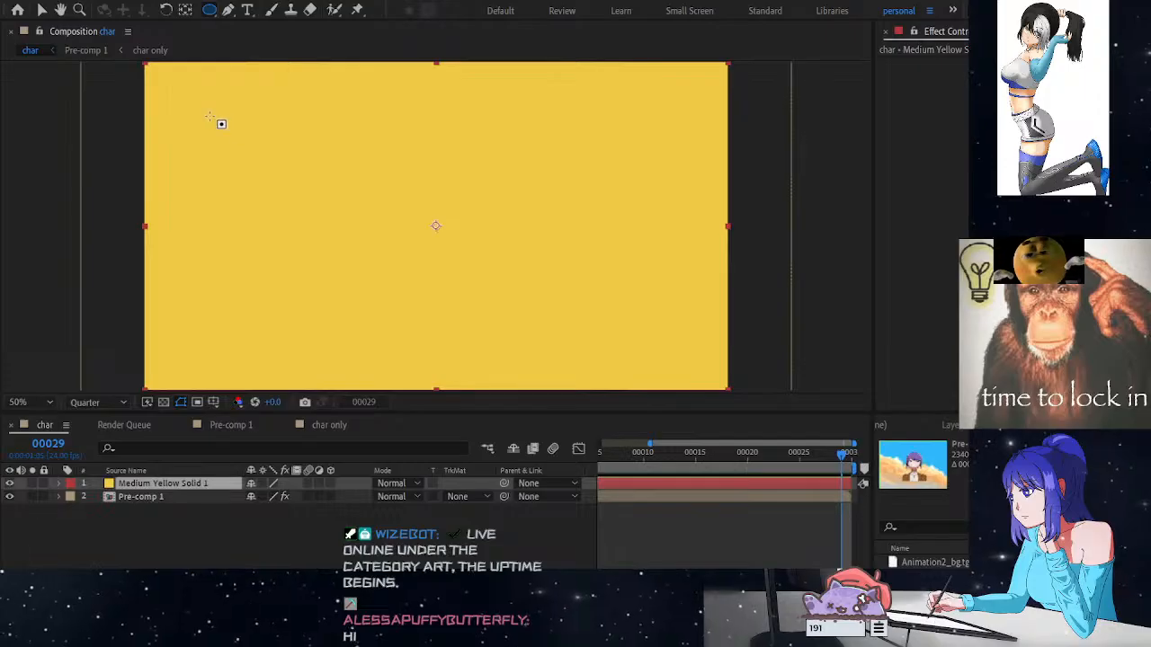
left_click_drag(219, 121, 676, 329)
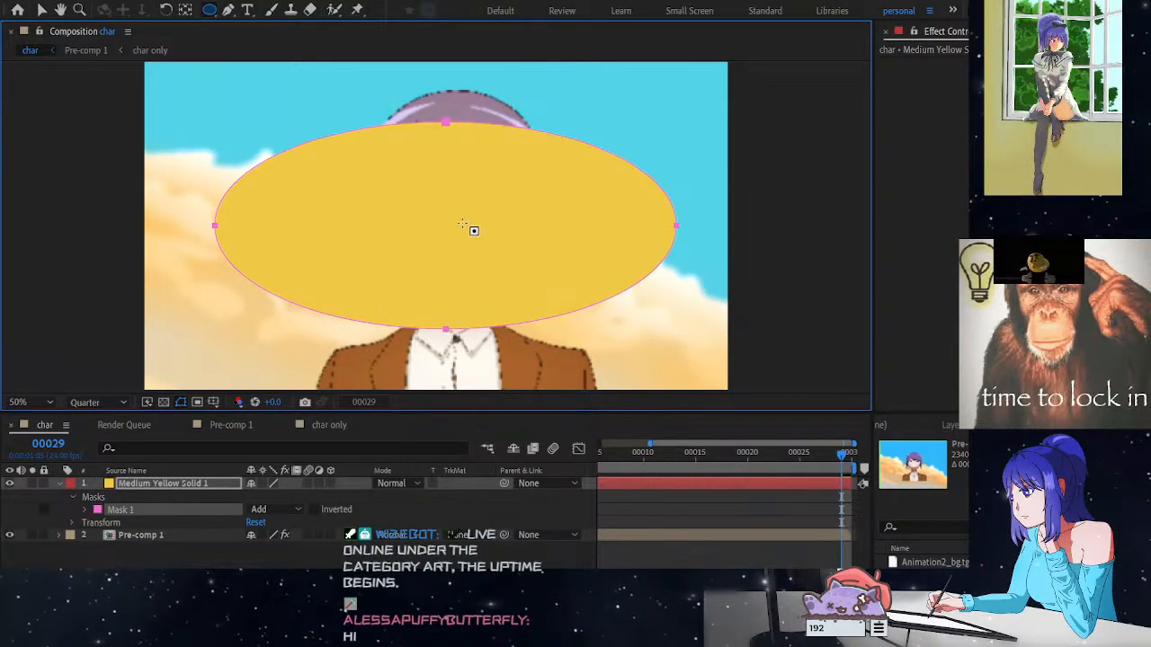
left_click(41, 10)
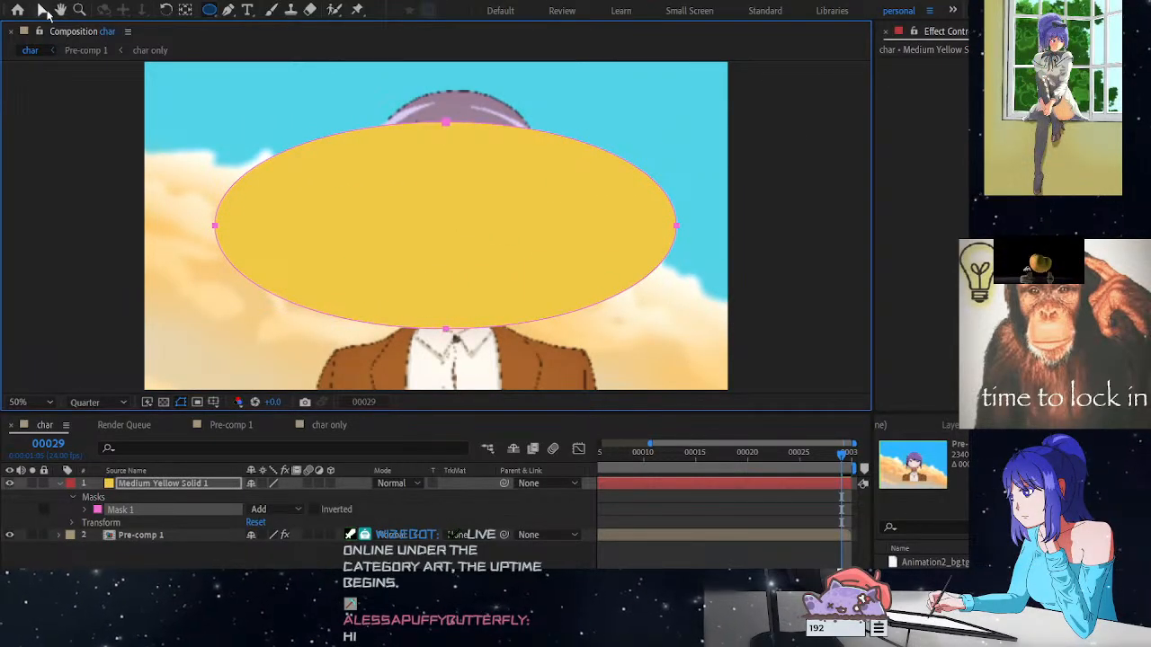
Enlarge the masked yellow solid slightly and reposition it so the ellipse is centred over the character's head
left_click(414, 218)
left_click_drag(494, 239, 505, 226)
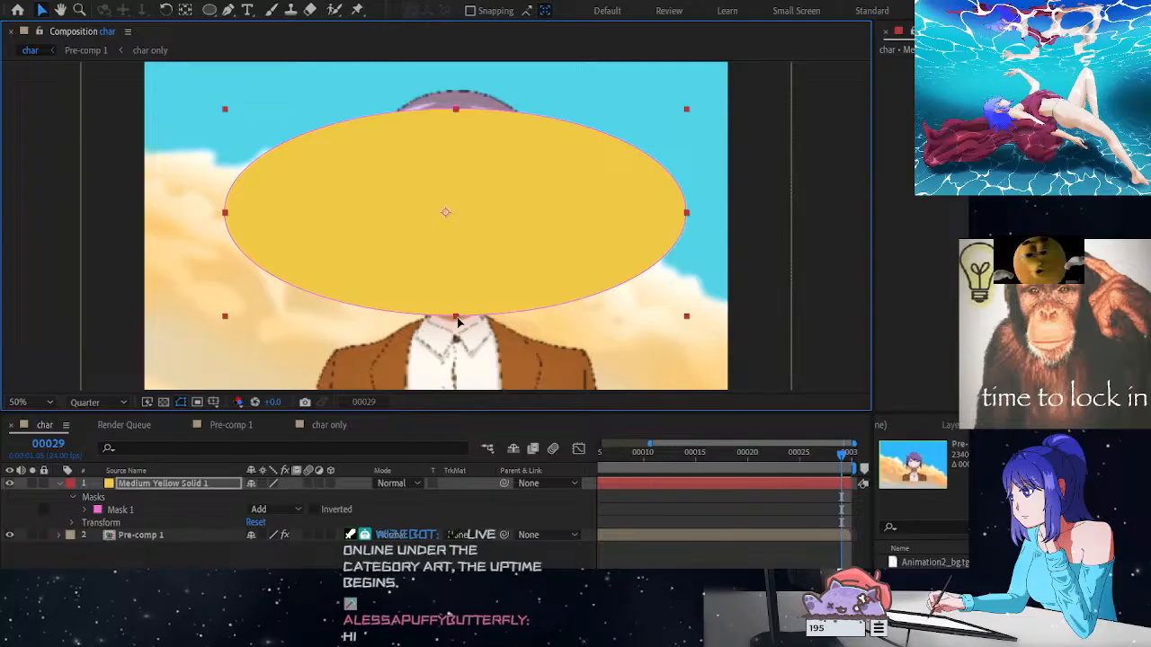
left_click_drag(226, 110, 193, 88)
left_click_drag(494, 279, 477, 278)
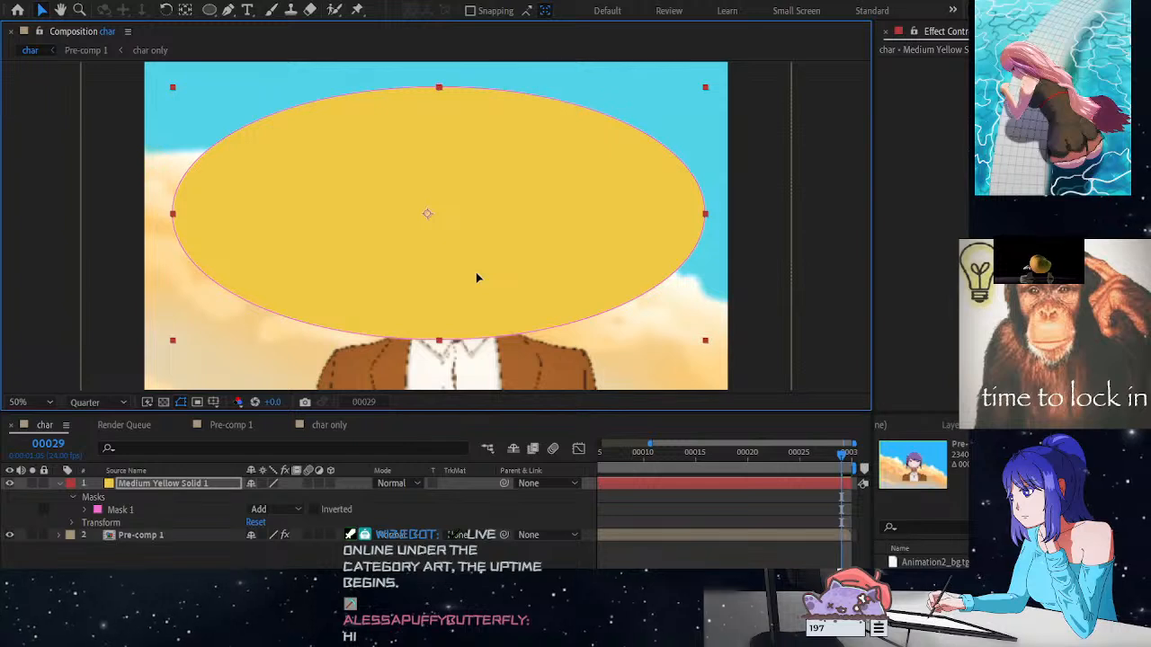
left_click_drag(477, 277, 485, 281)
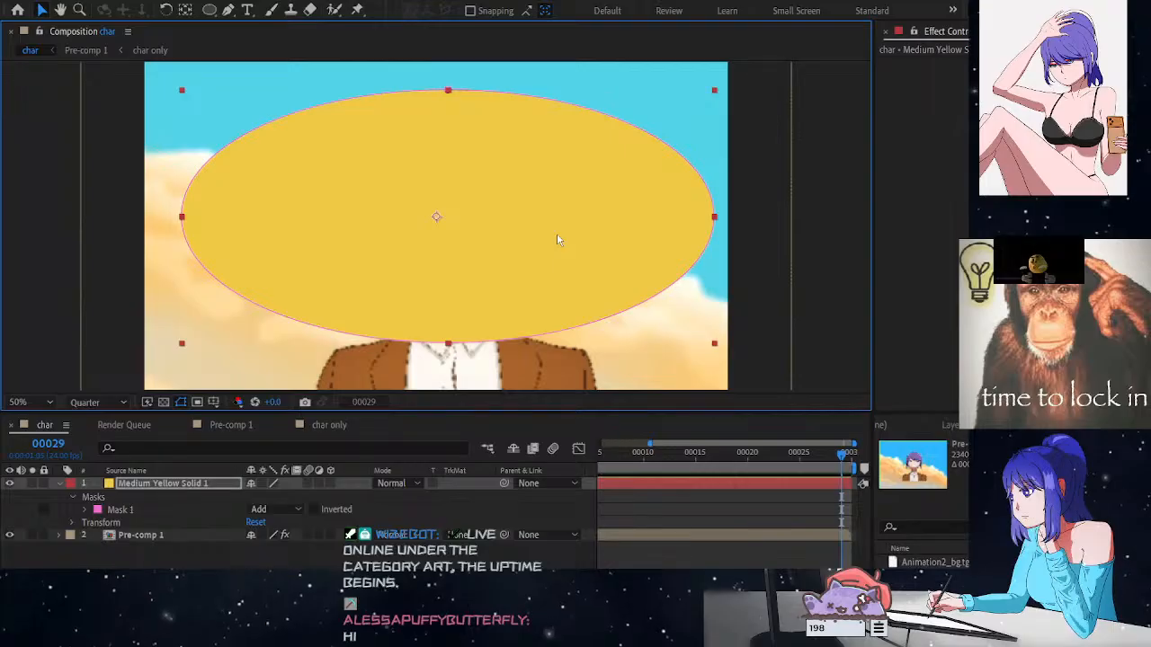
Try Overlay blending on the yellow solid with Mask 1 feathered by 550 and 591 pixels, and undo these changes
left_click(86, 510)
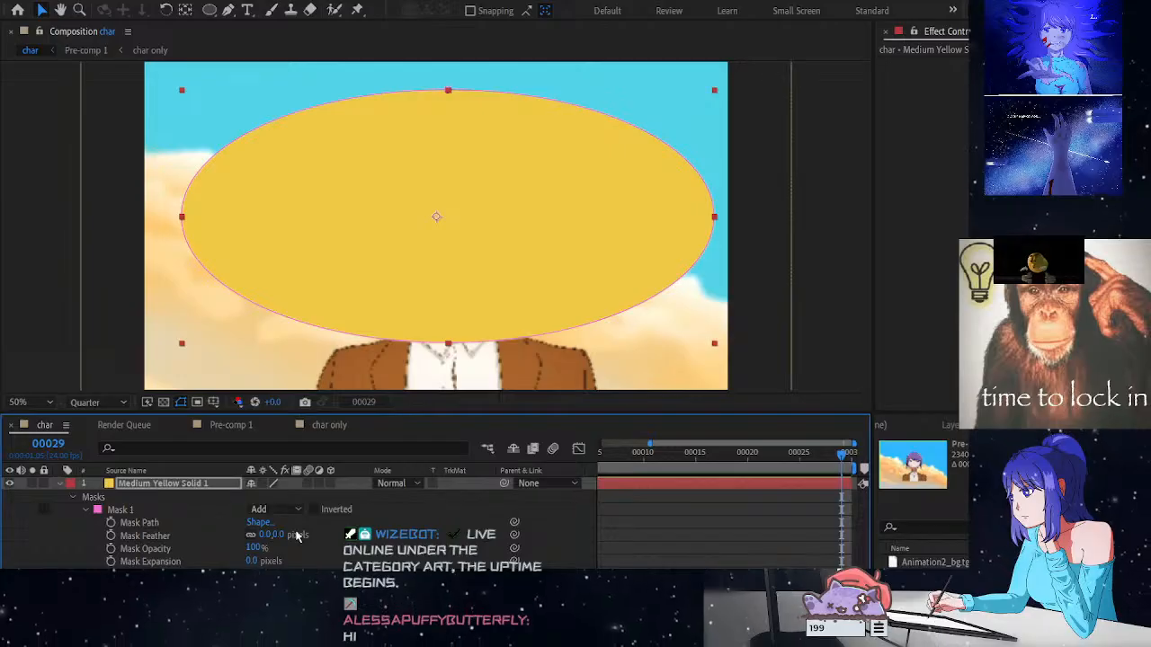
left_click_drag(291, 539, 476, 539)
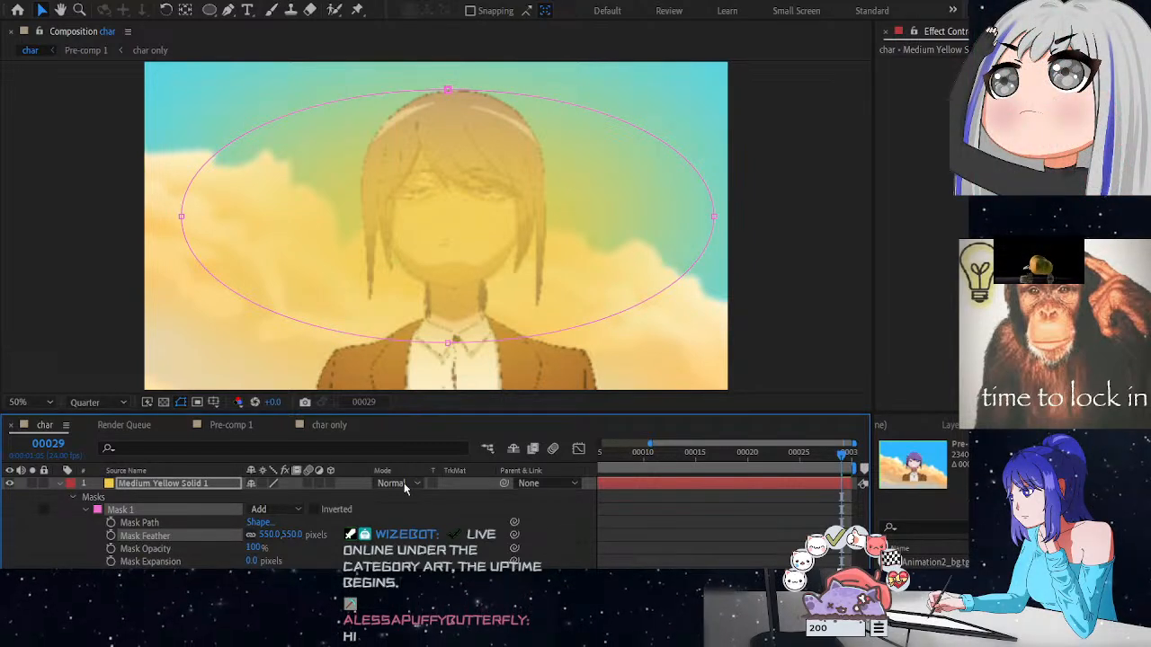
left_click(404, 483)
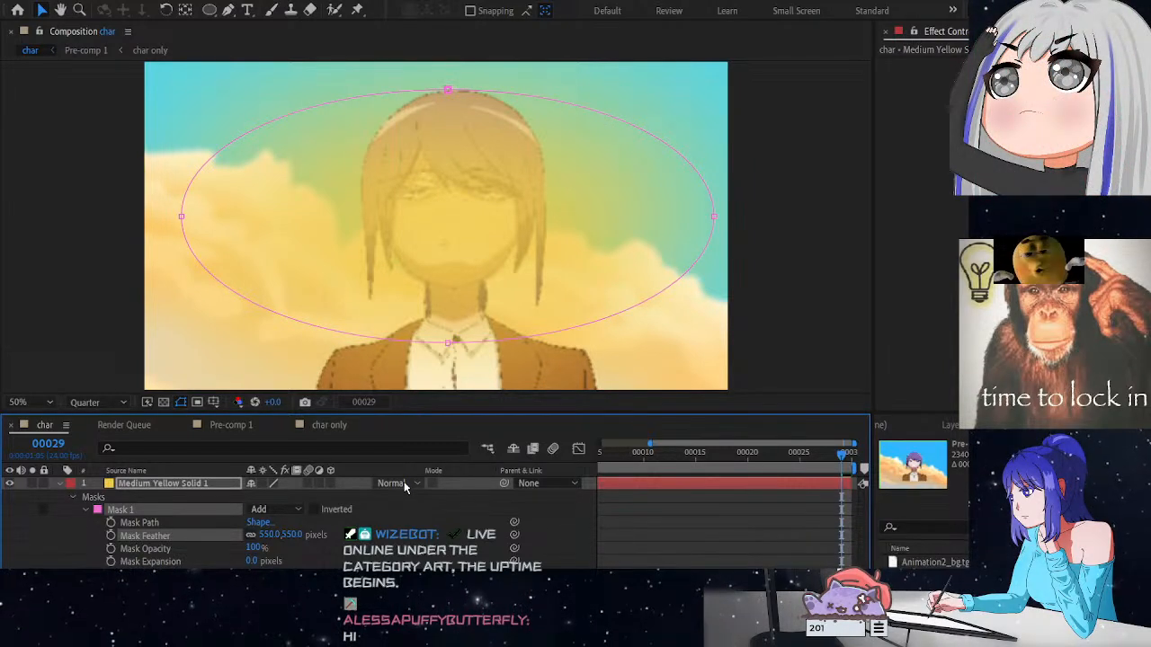
left_click(467, 342)
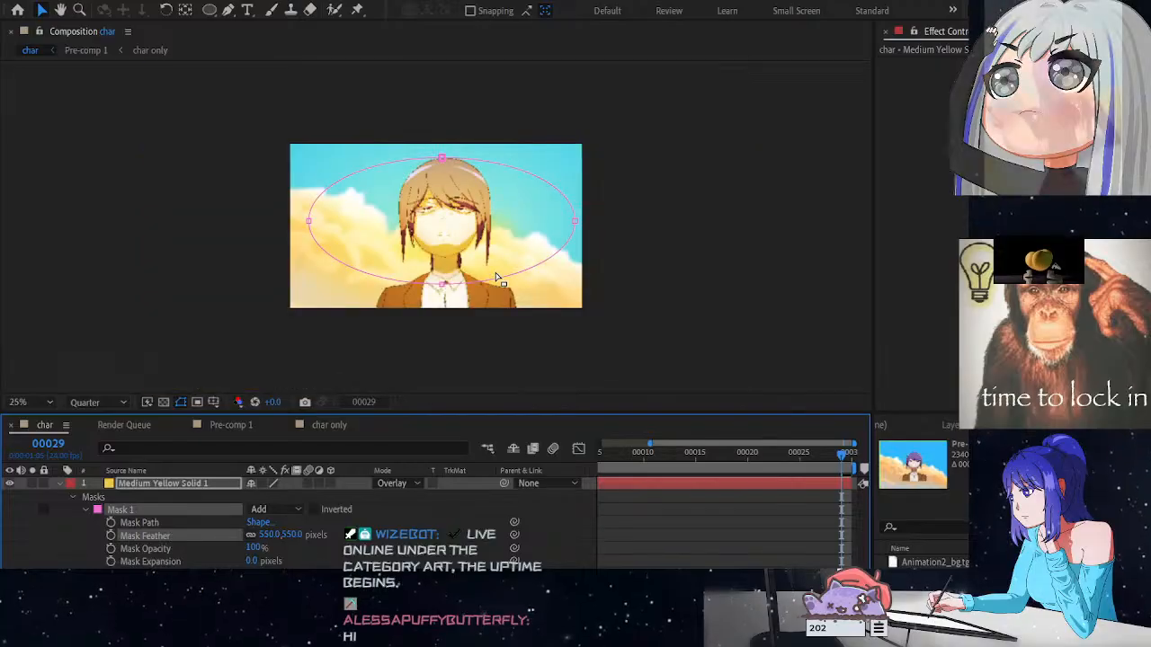
mouse_move(286, 534)
left_mouse_down()
mouse_move(47, 548)
mouse_move(284, 542)
mouse_move(270, 542)
left_mouse_up()
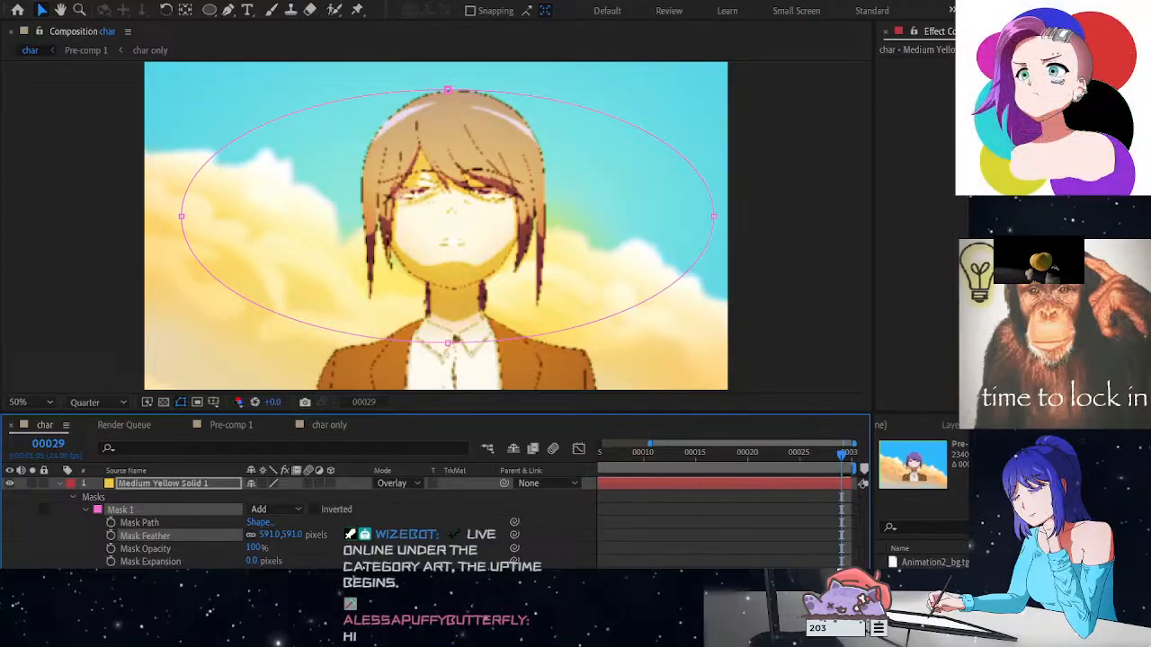
key("ctrl+z")
key("ctrl+z")
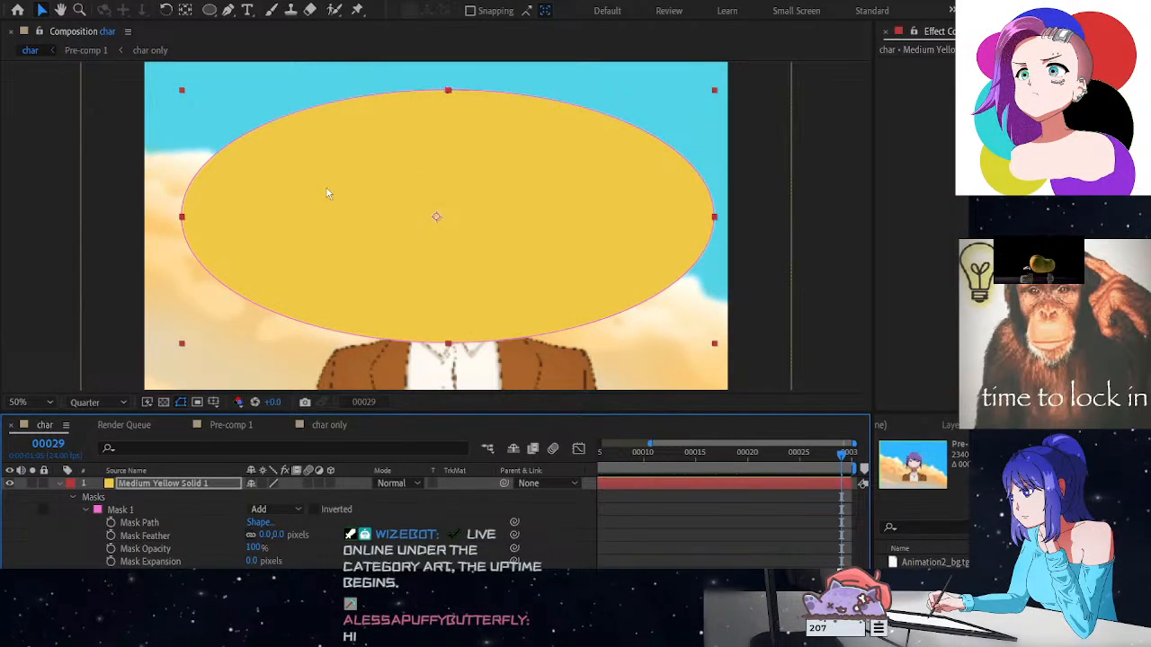
Try to transform Mask 1 on the yellow solid, and undo the rightward shift of the whole ellipse
left_click(714, 347)
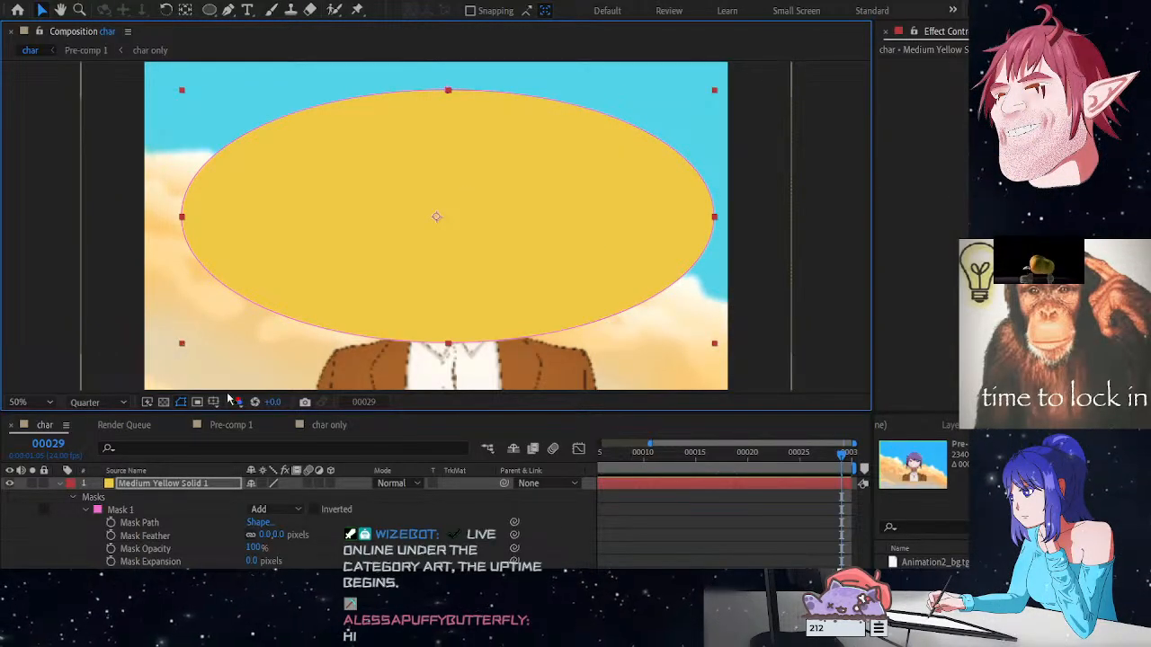
left_click(126, 509)
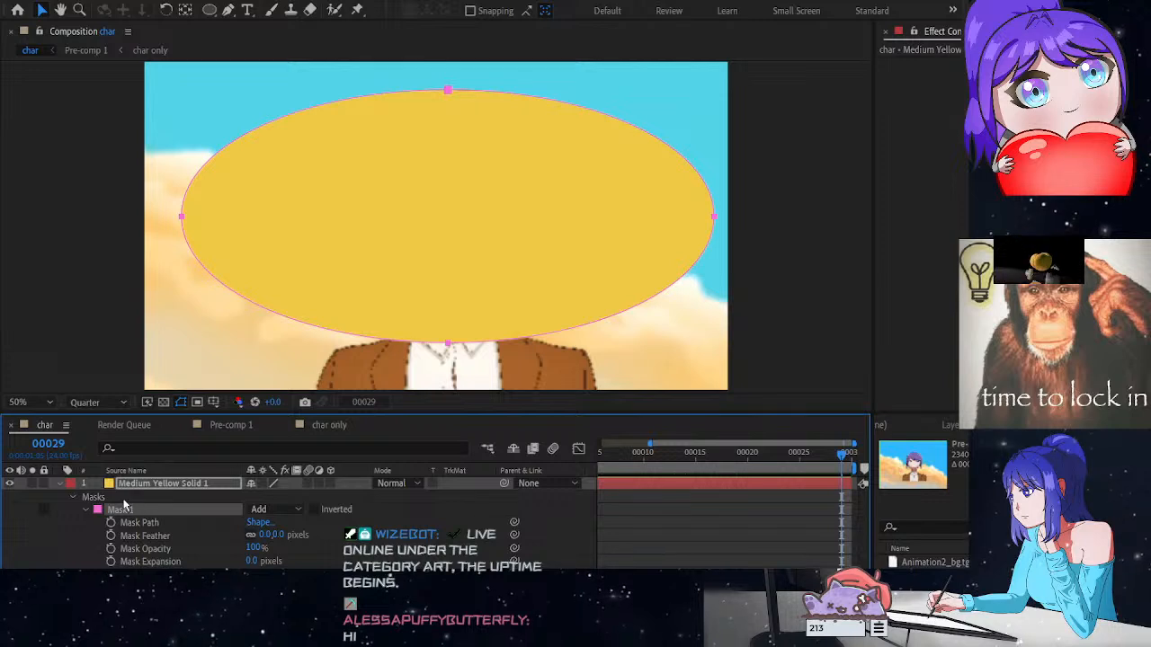
key("ctrl+t")
key("comma")
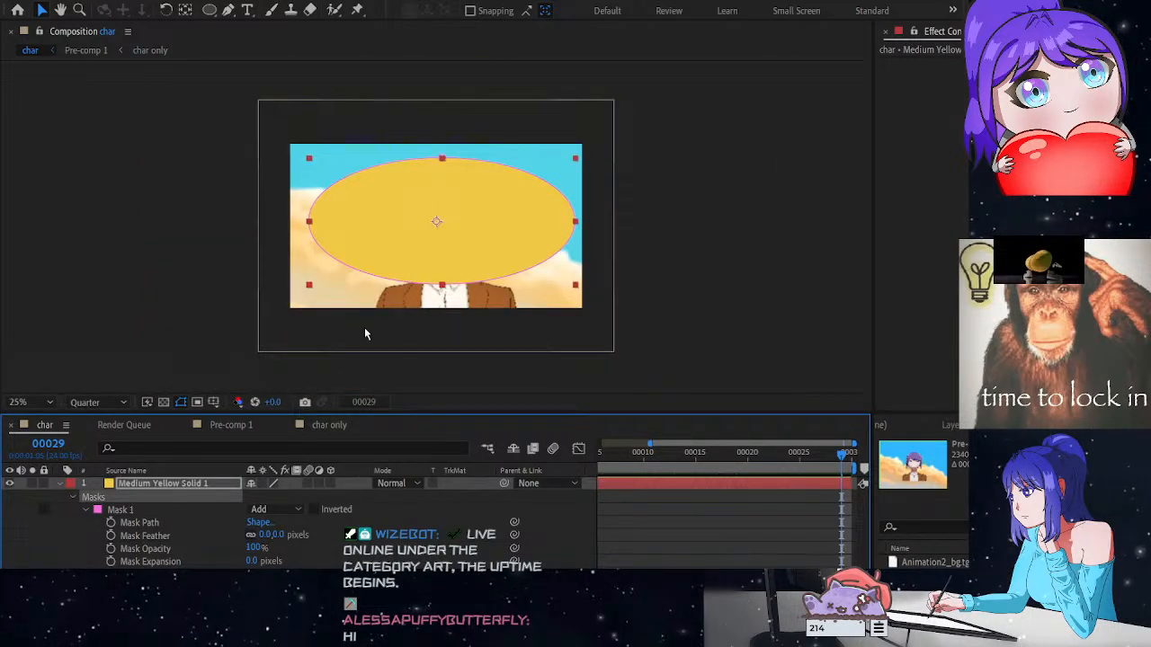
key("period")
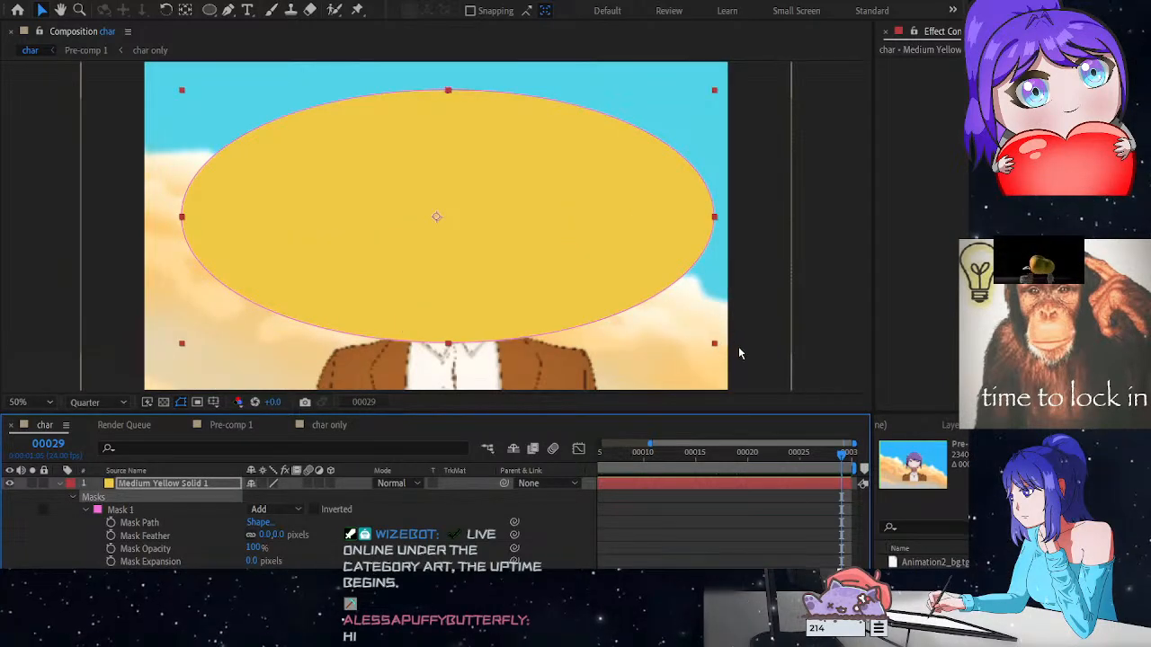
left_click(62, 9)
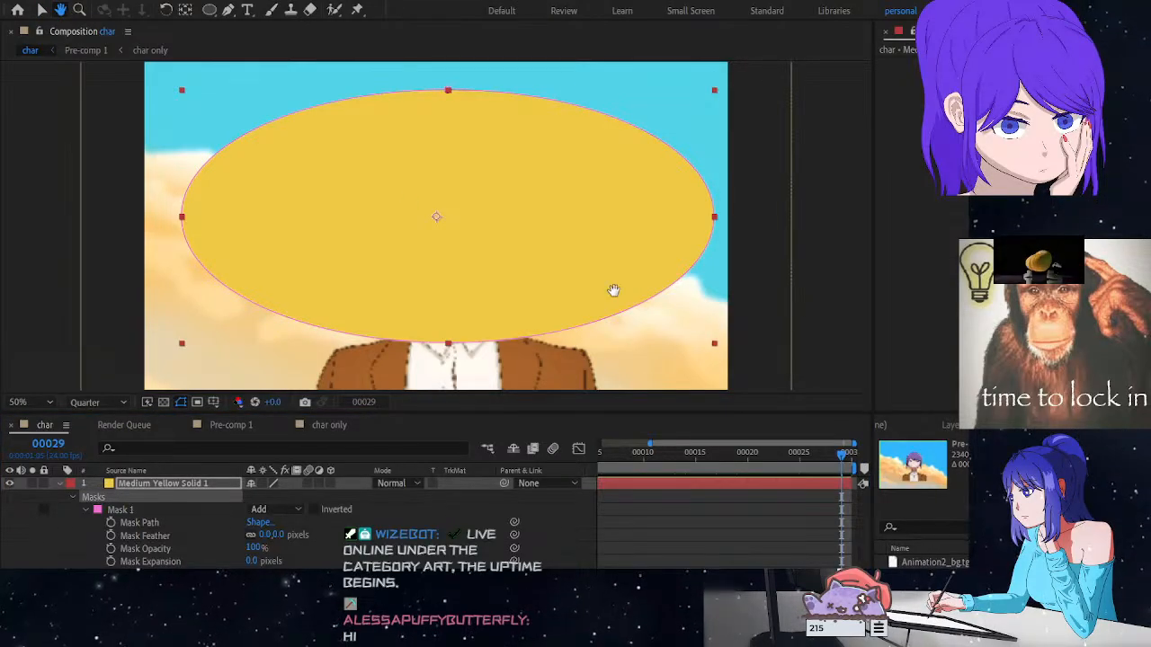
left_click(124, 510)
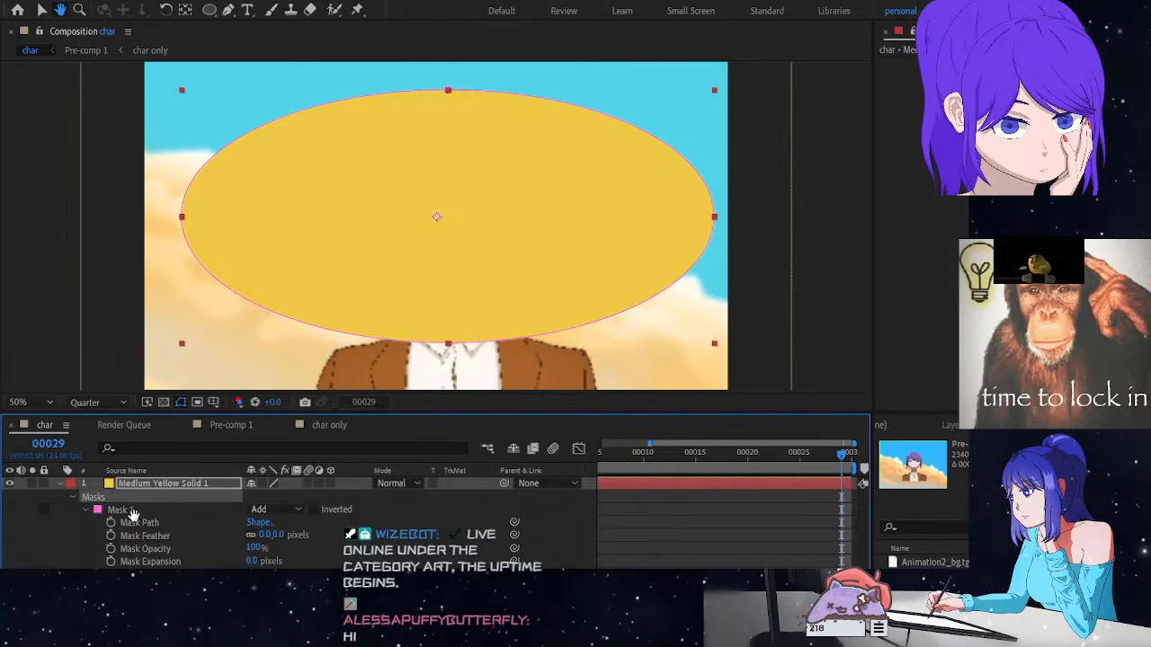
key("v")
left_click(121, 510)
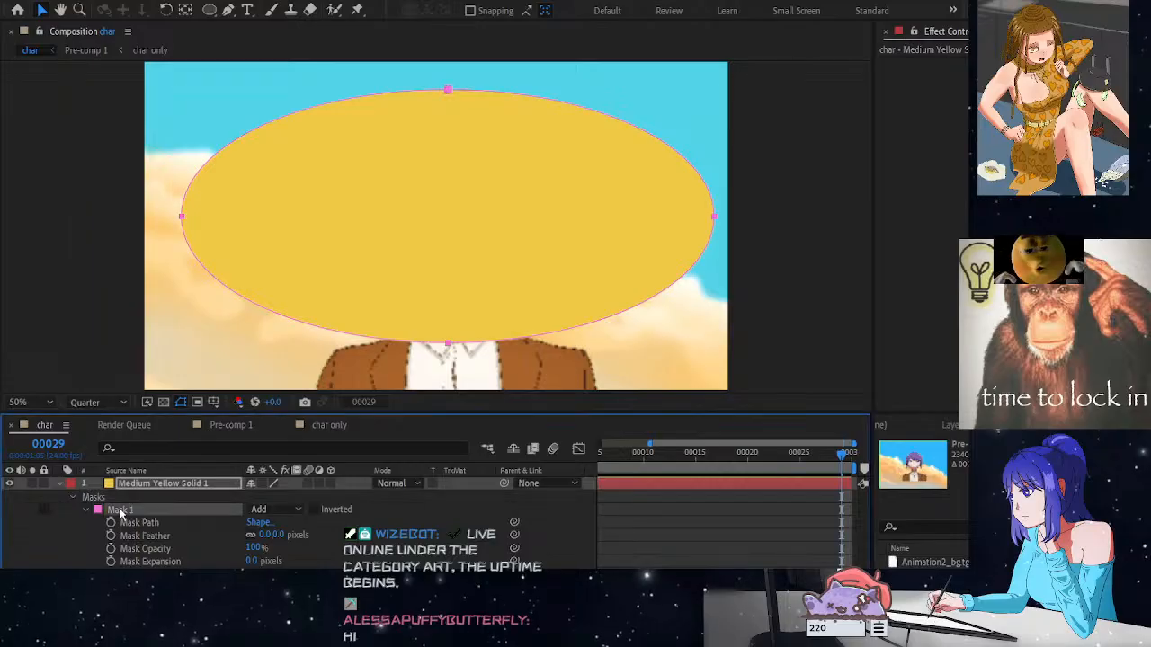
scroll(365, 360, "down", 2)
scroll(373, 353, "up", 2)
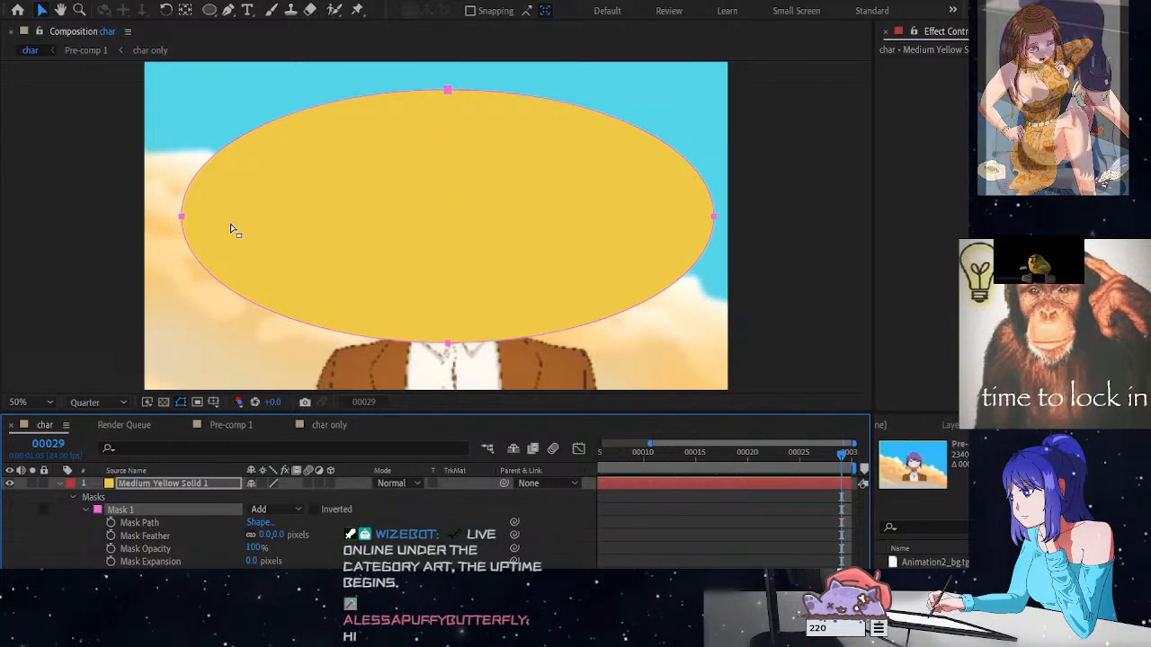
left_click_drag(181, 216, 282, 224)
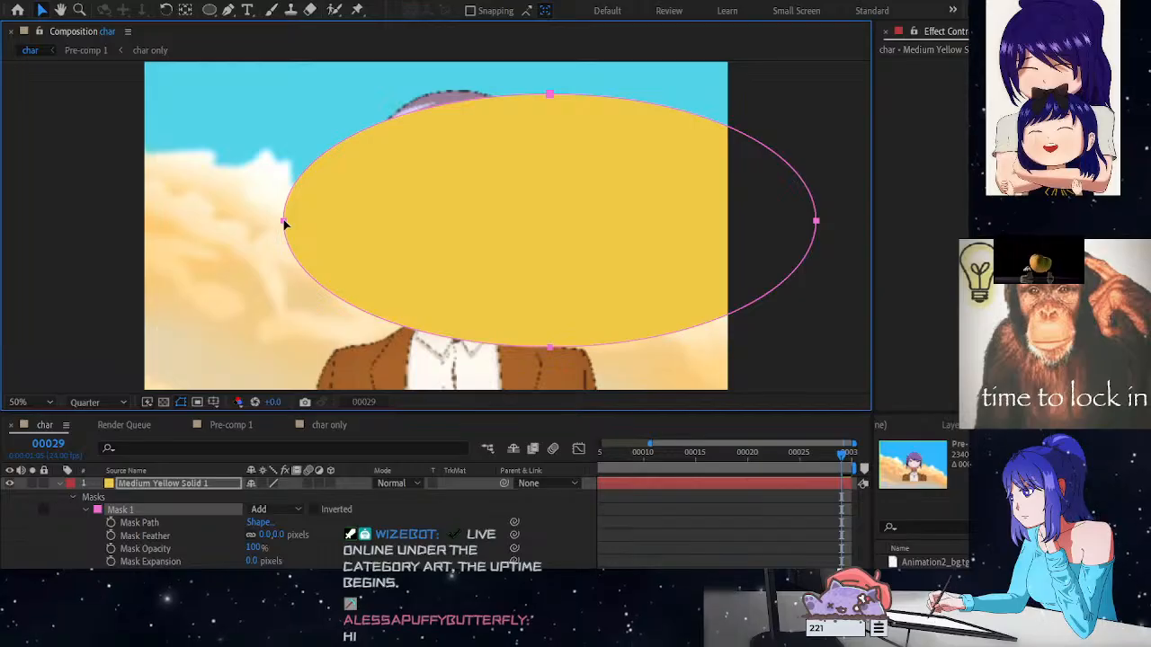
key("ctrl+z")
key("ctrl+t")
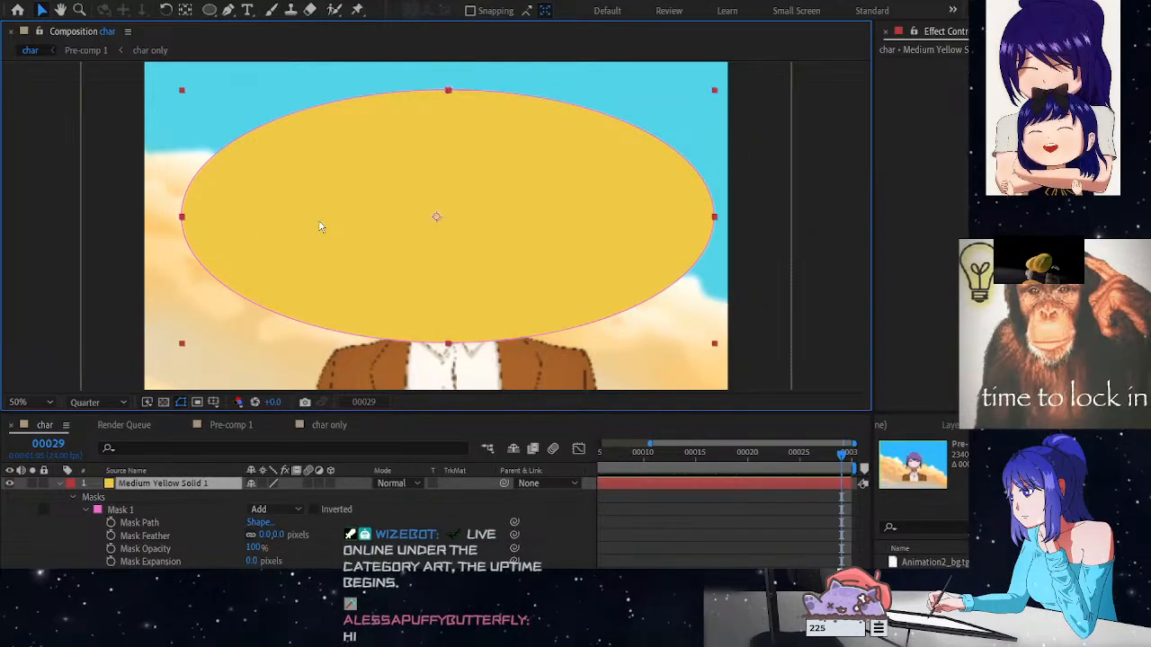
Reshape Mask 1 into a tall rounded form around the head and upper chest by moving its four points individually
left_click(126, 487)
left_click_drag(182, 218, 301, 216)
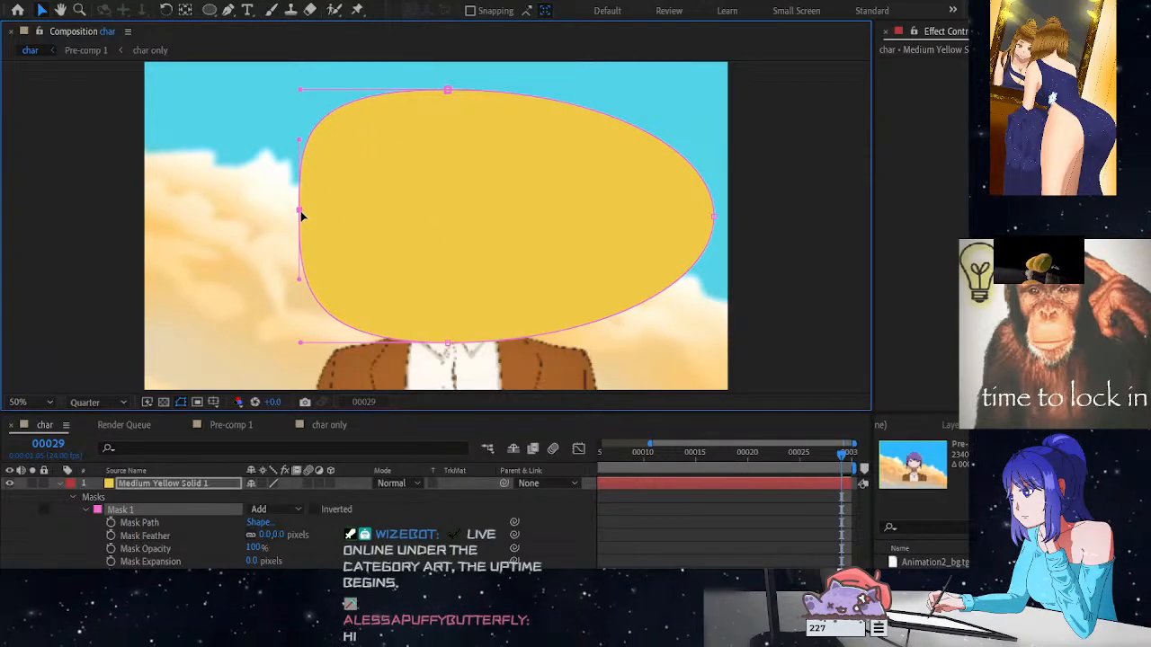
left_click_drag(717, 222, 599, 222)
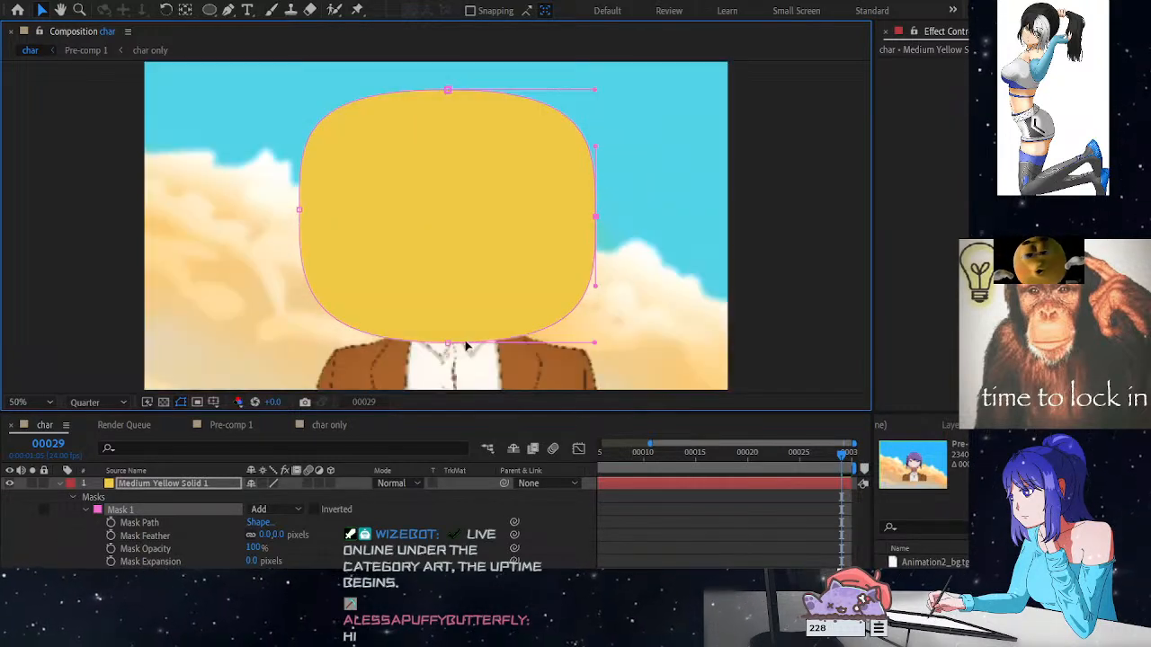
left_click_drag(449, 343, 452, 388)
left_click_drag(450, 94, 449, 74)
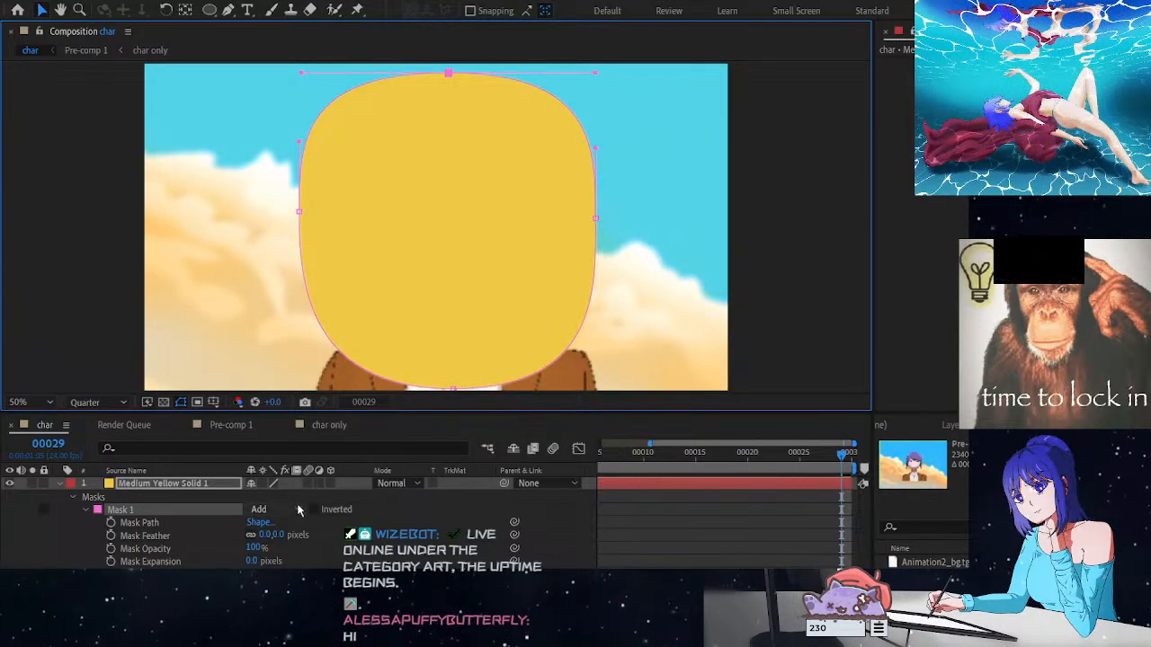
Set the yellow solid's blending mode to Overlay and feather Mask 1 by 405 pixels
left_click(407, 481)
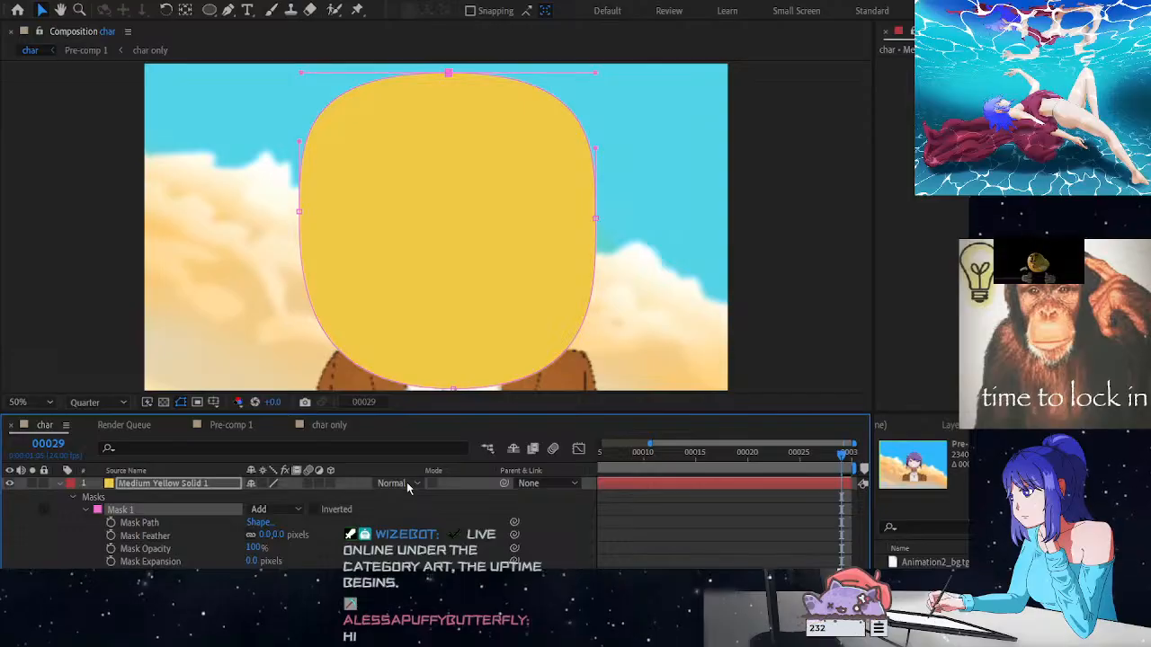
left_click(461, 329)
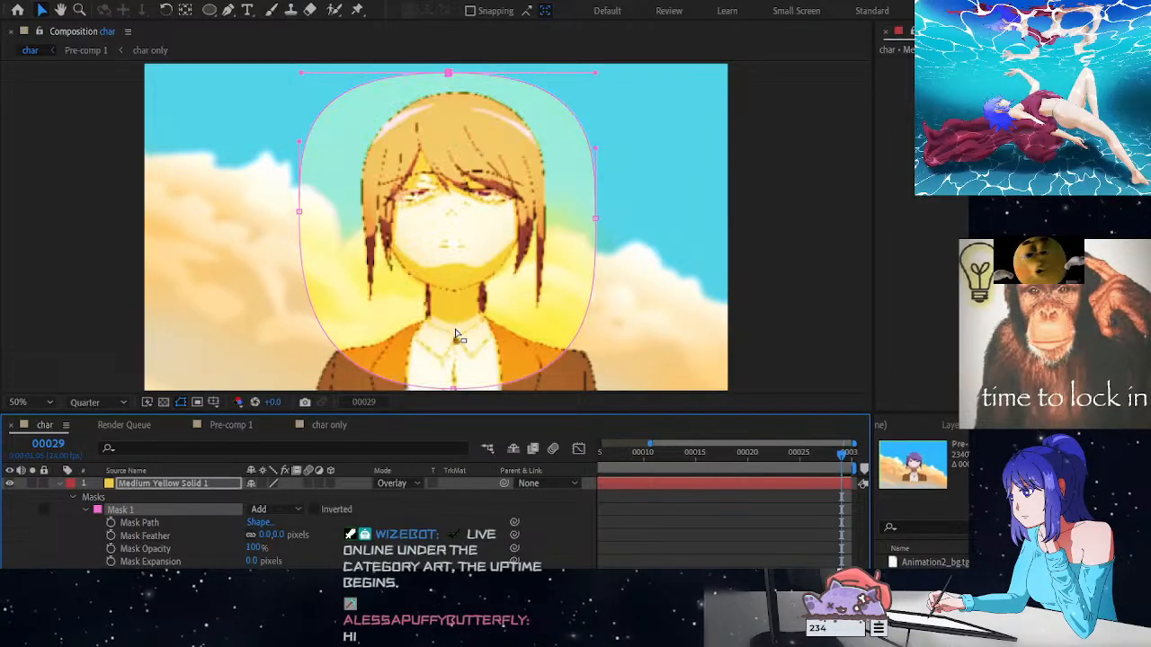
left_click_drag(280, 537, 314, 528)
left_click_drag(443, 537, 500, 545)
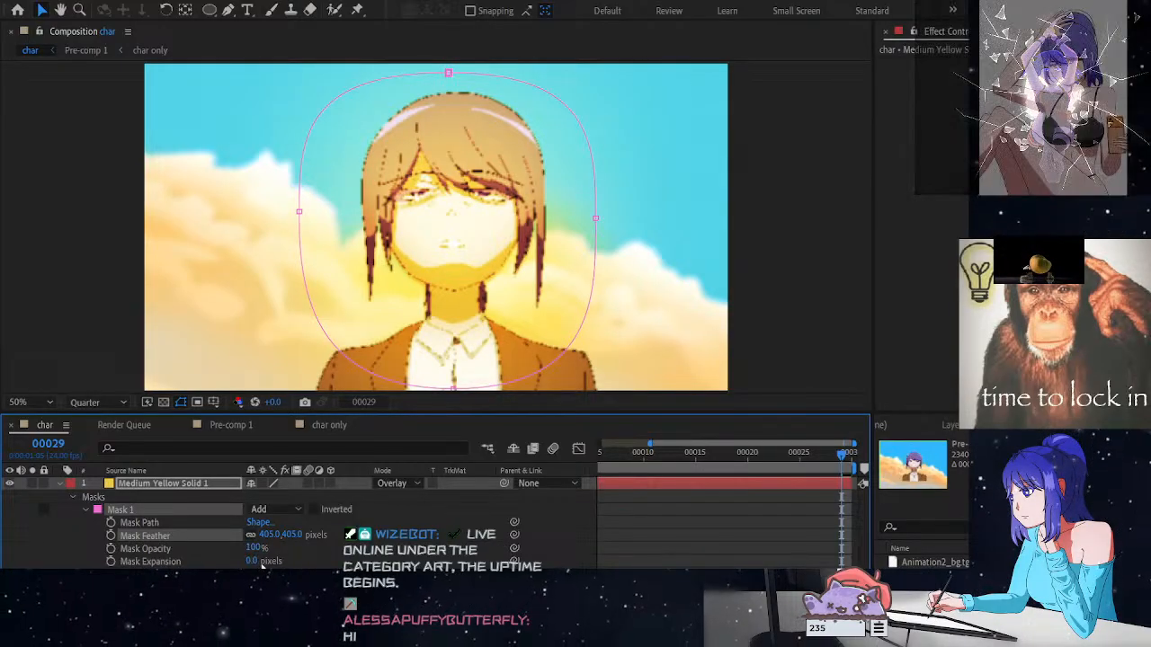
Lower the yellow solid layer's Opacity to 39% to soften the glow on the character
left_click(93, 497)
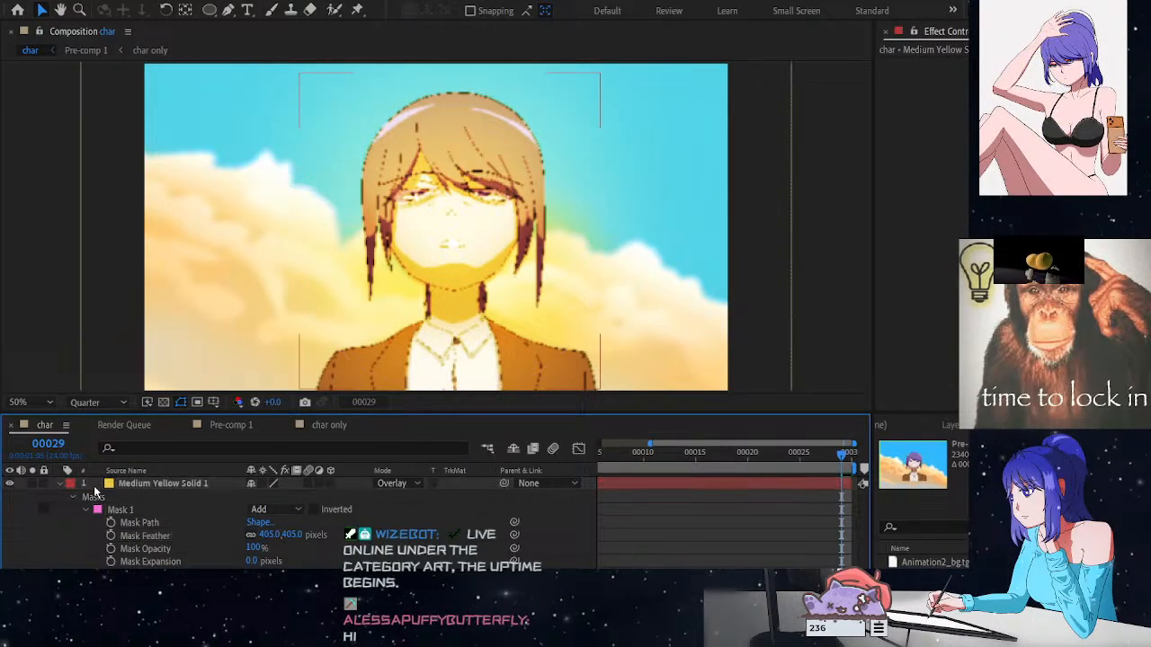
left_click(179, 484)
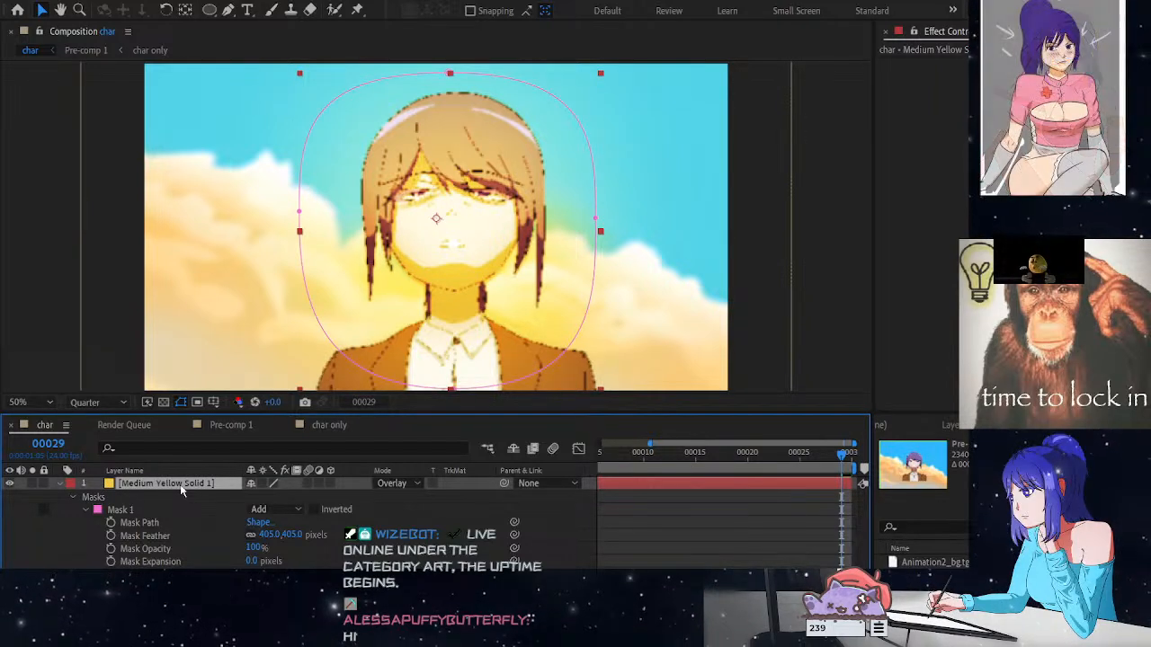
key("t")
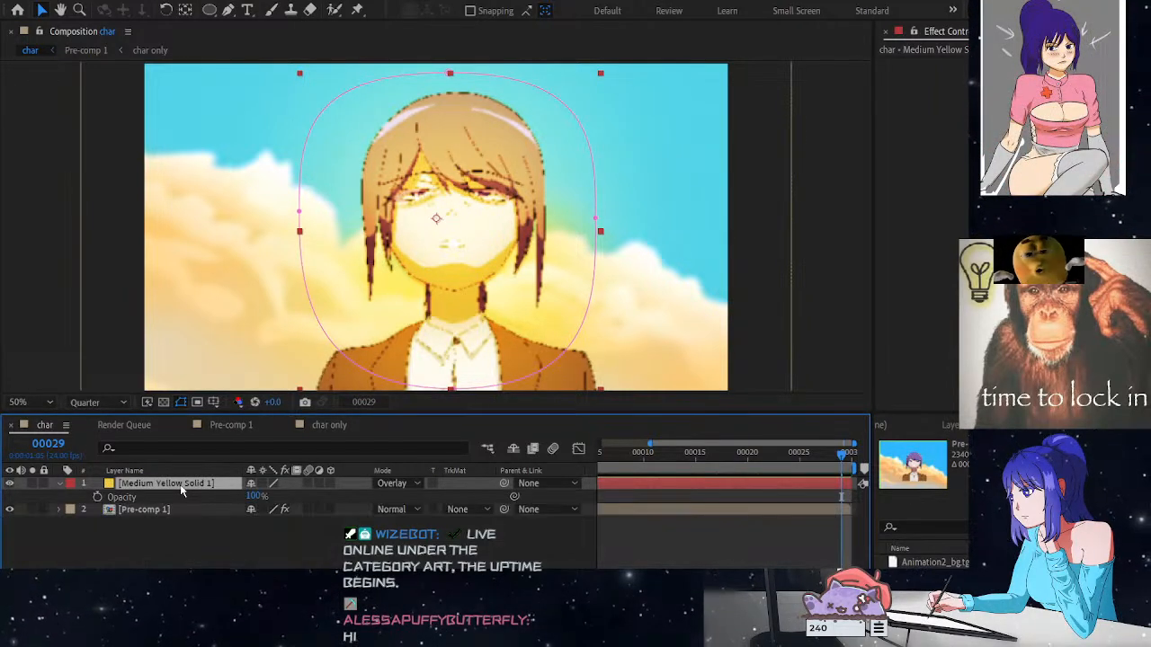
left_click_drag(257, 497, 180, 508)
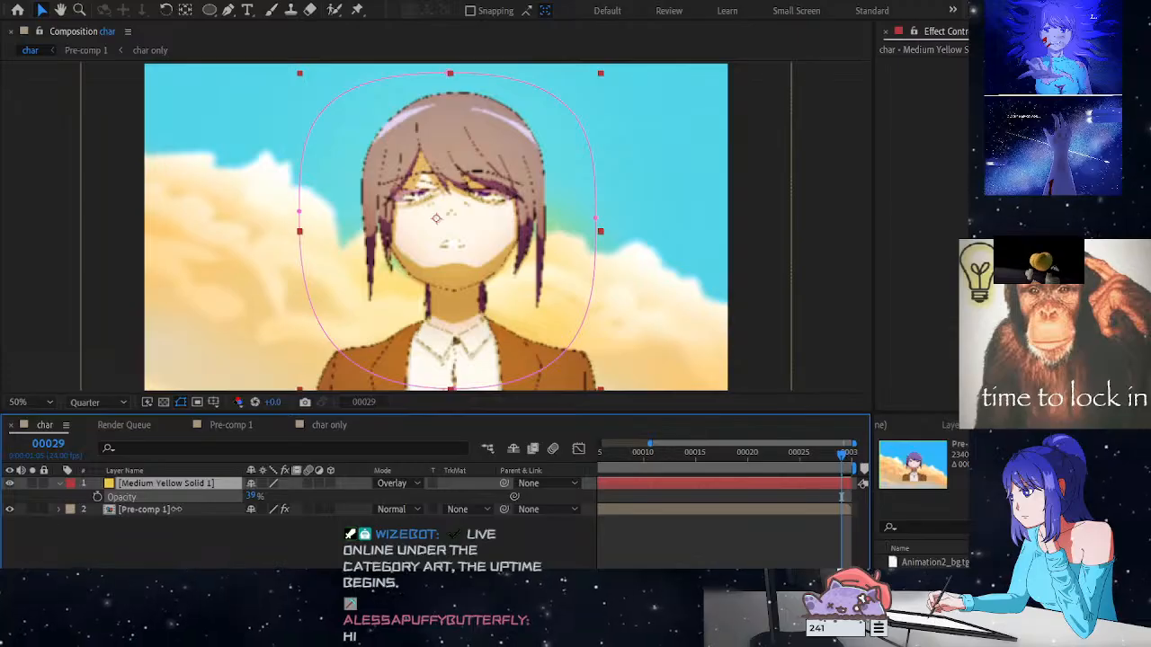
Reshape Mask 1 into a wide ellipse by raising its top point to the frame edge and moving both side points outward
key("comma")
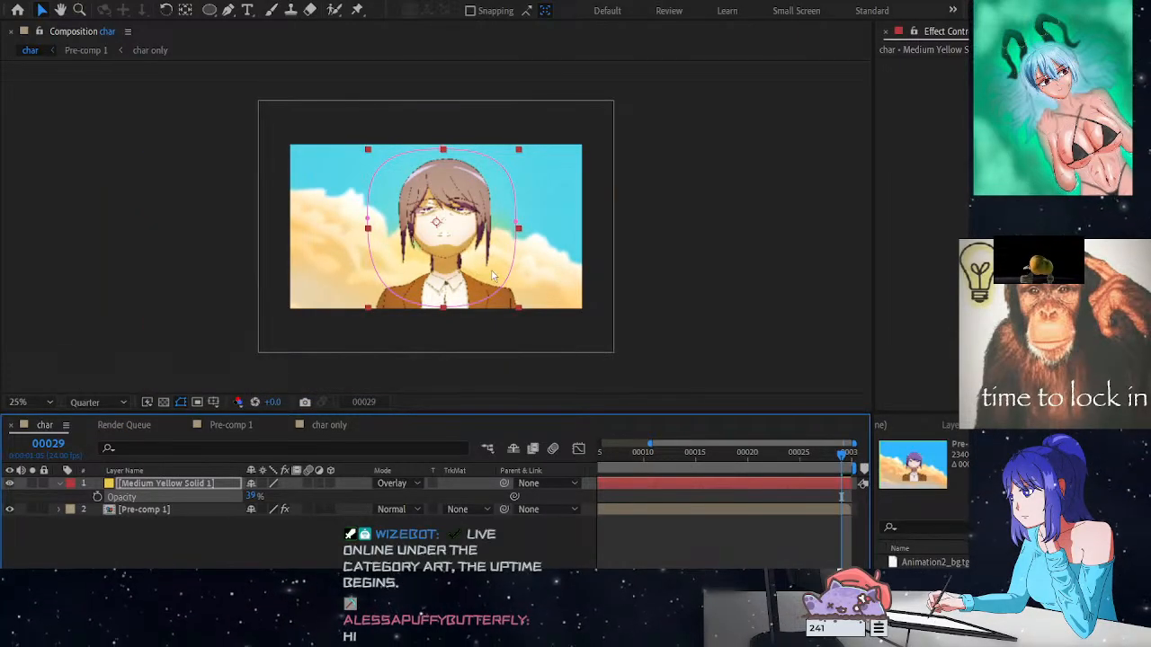
left_click(444, 150)
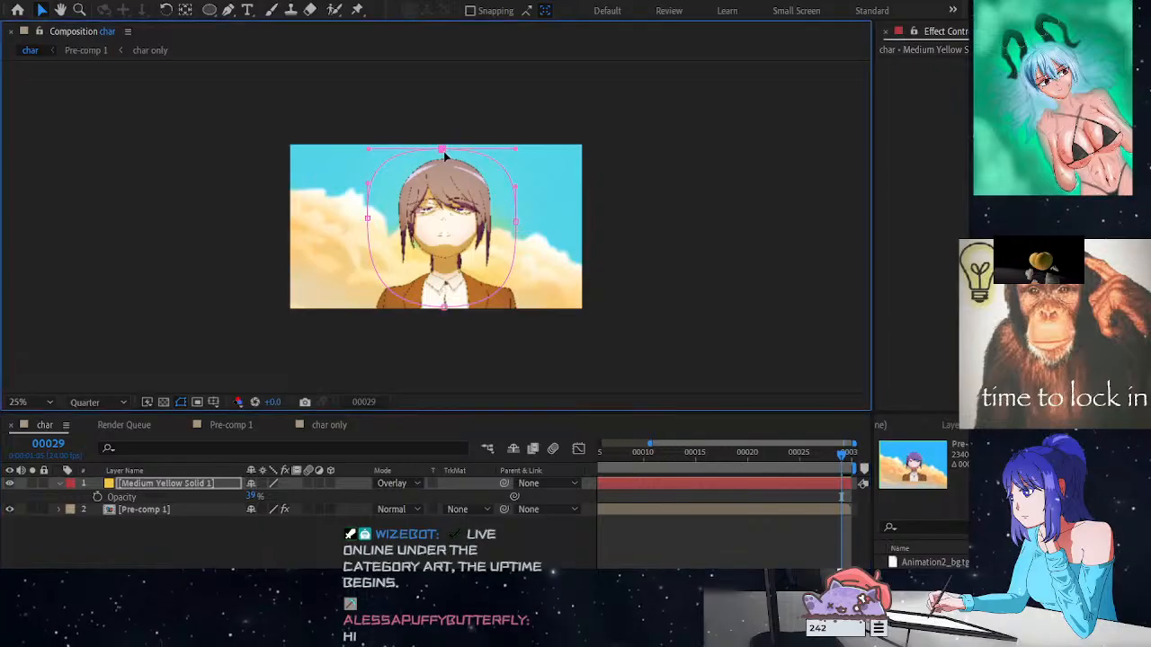
left_click_drag(443, 151, 444, 144)
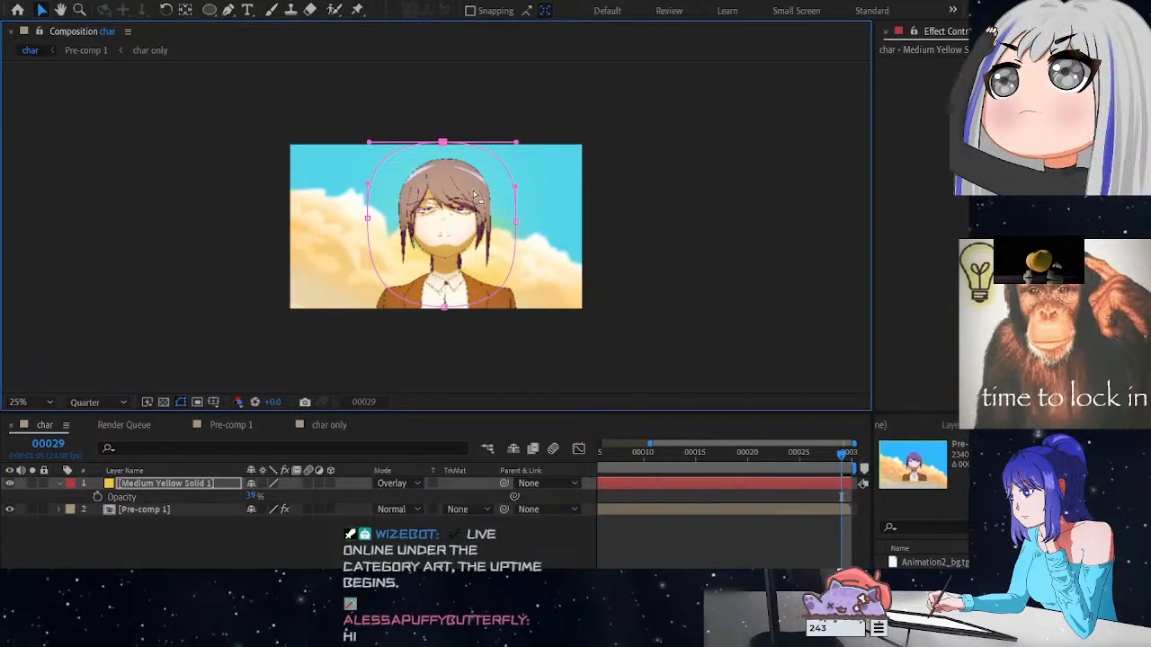
key("period")
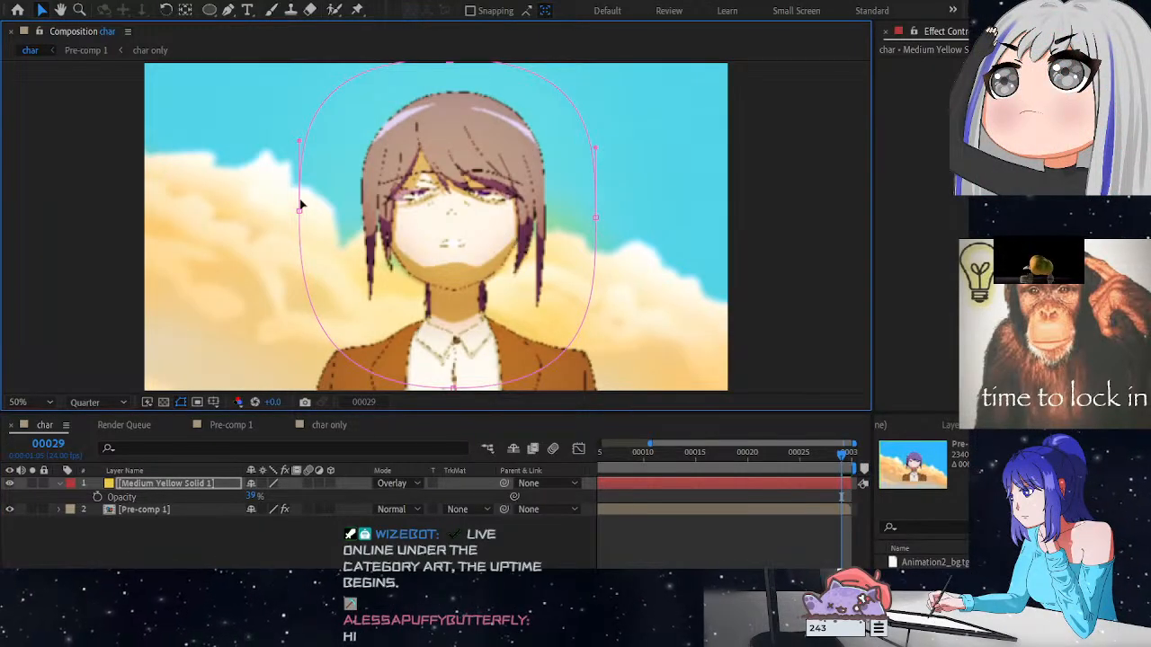
left_click_drag(302, 214, 213, 212)
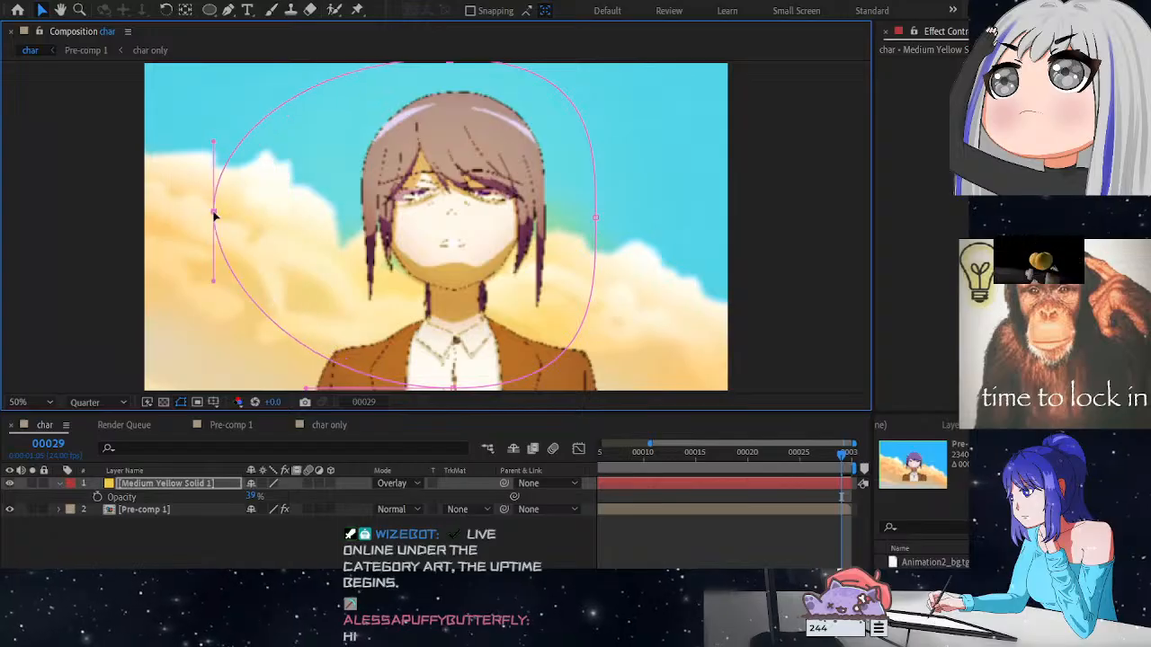
left_click_drag(595, 219, 715, 222)
key("comma")
key("period")
key("comma")
Lower the yellow solid layer's Opacity to 20% and deselect the layer
left_click_drag(252, 497, 169, 485)
left_click_drag(179, 485, 185, 488)
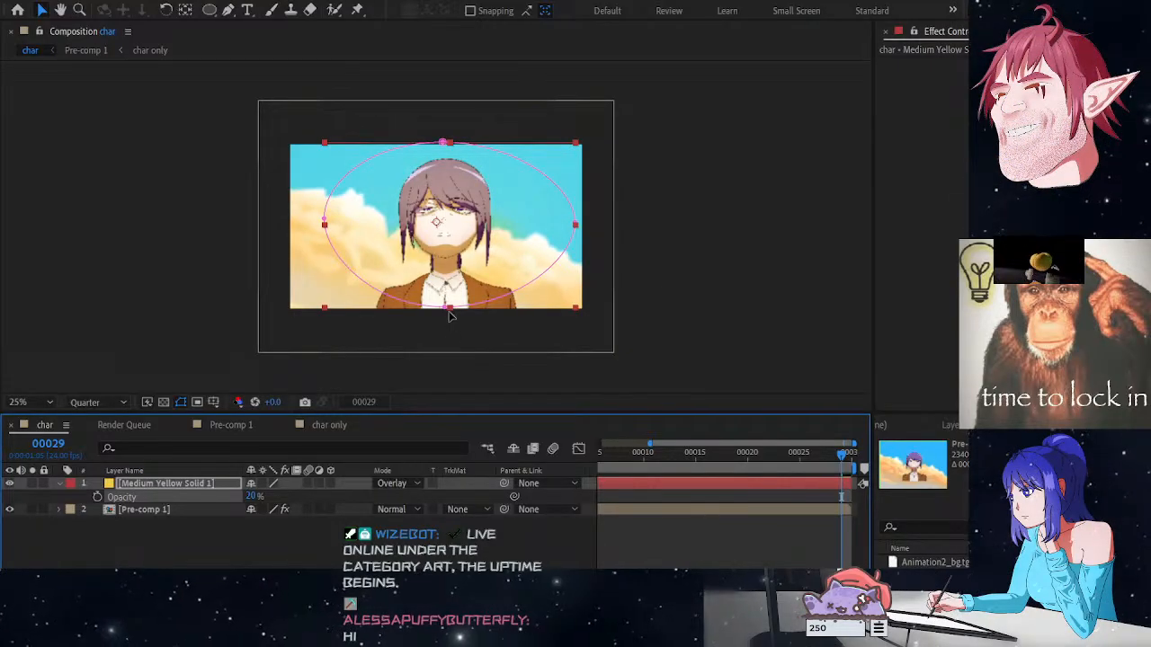
left_click_drag(838, 455, 935, 461)
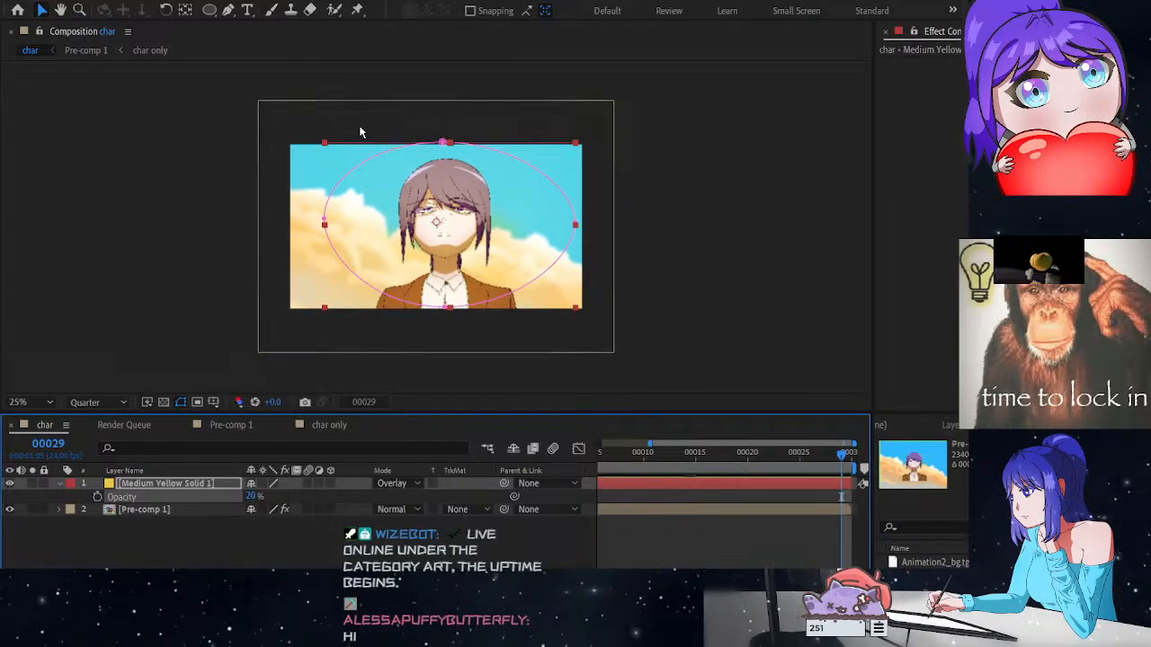
left_click(662, 233)
Save the project with the adjusted glow
key("period")
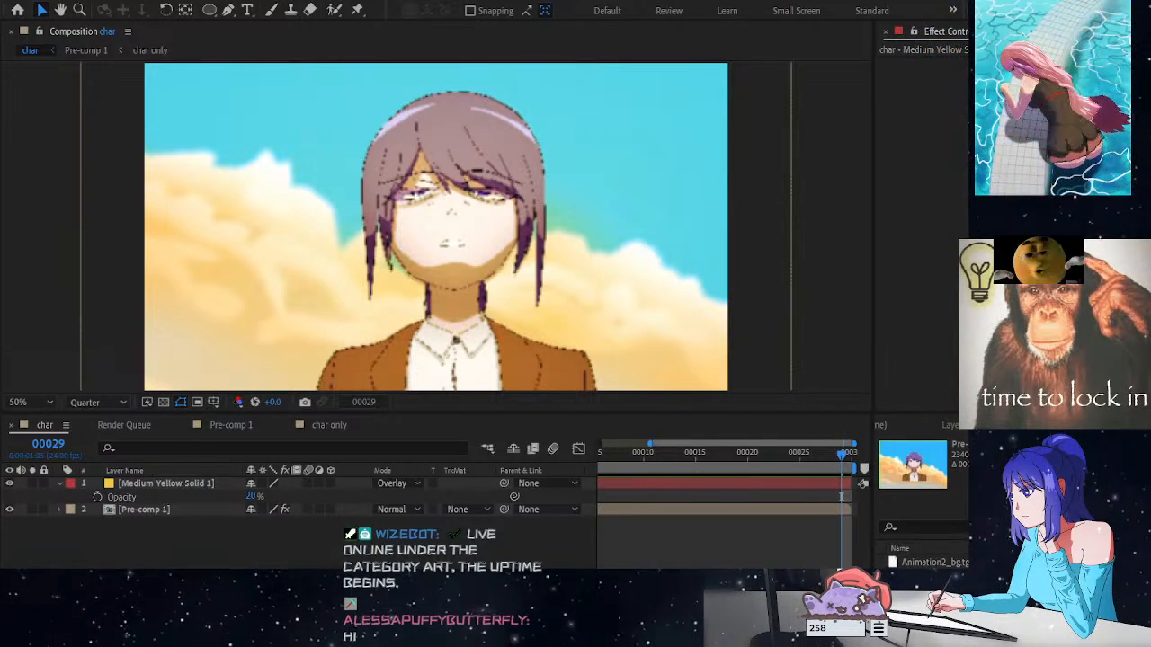
left_click(4, 194)
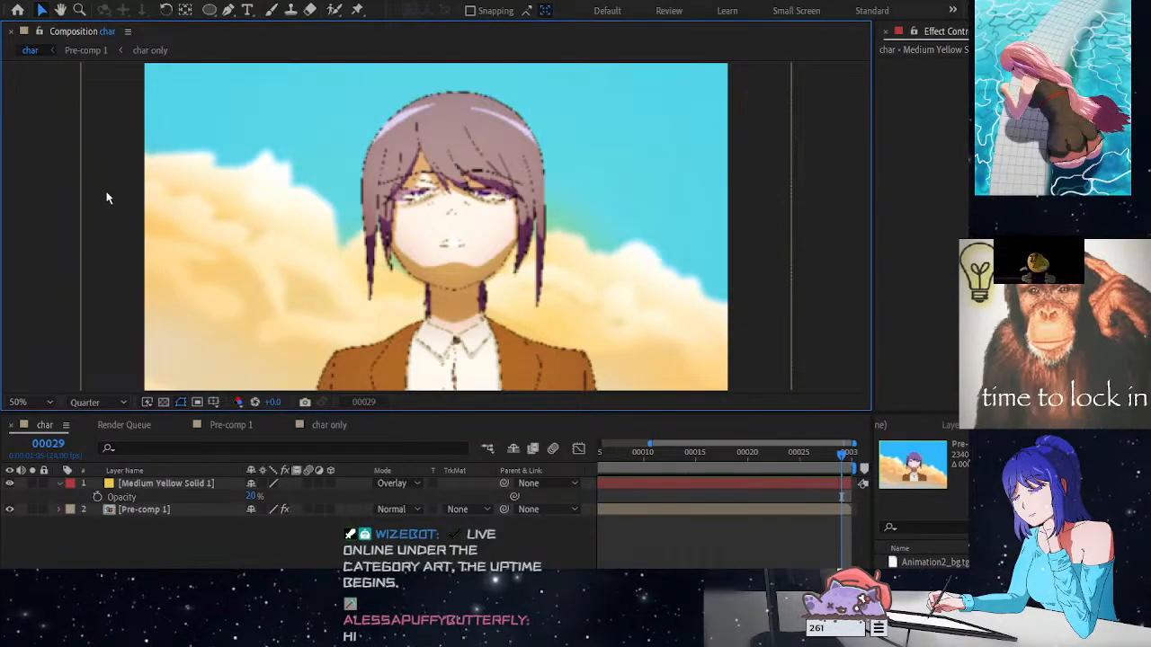
key("ctrl+s")
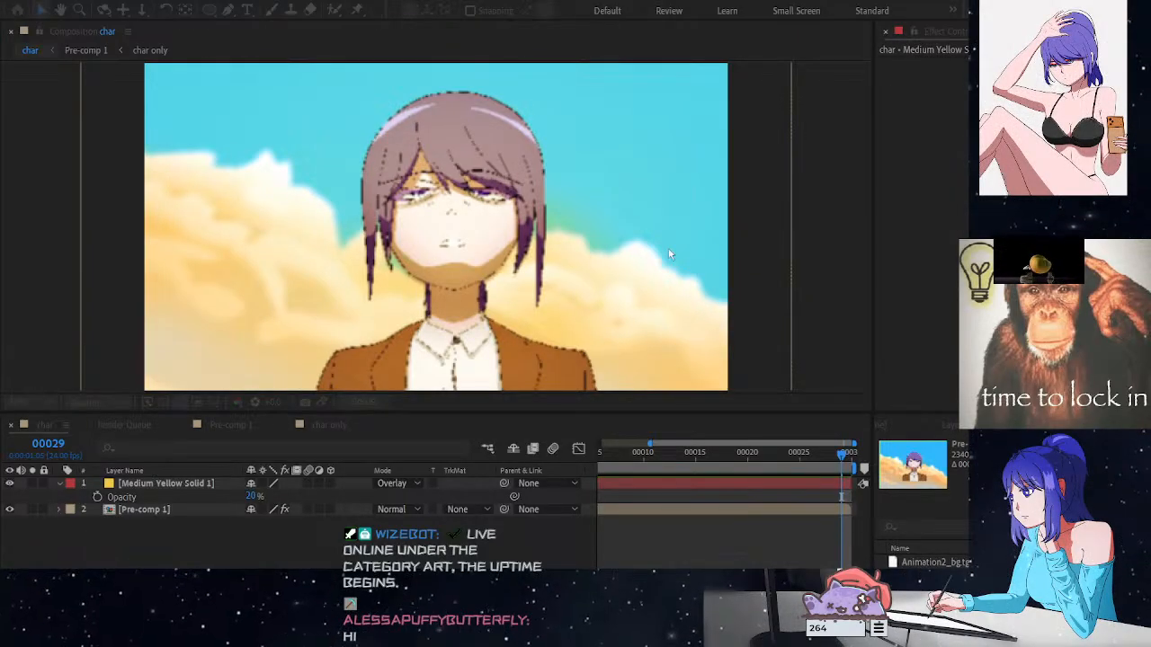
left_click(797, 307)
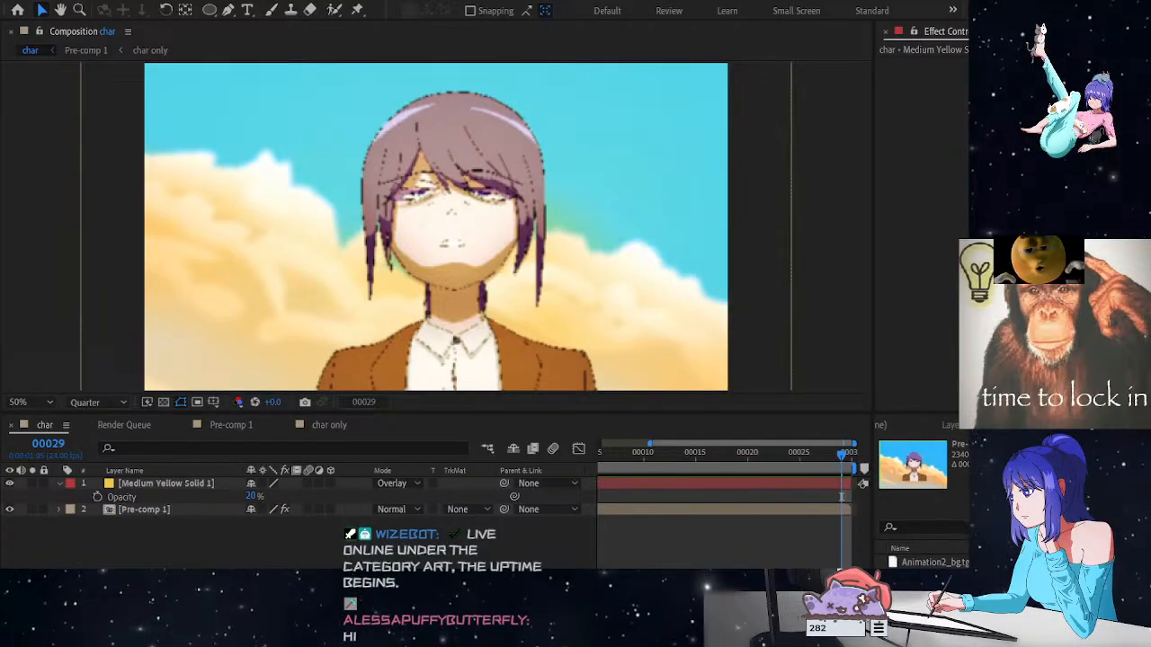
key("alt+Tab")
left_click(49, 434)
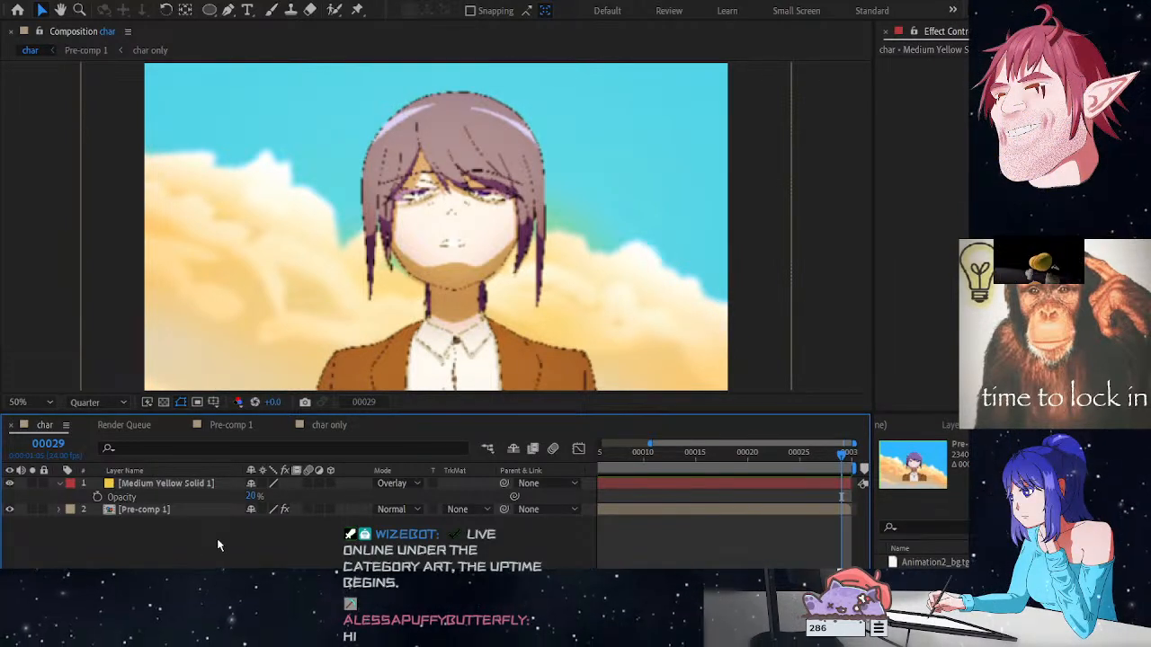
Add the char composition to the Render Queue and set its output module to a custom QuickTime format
key("ctrl+m")
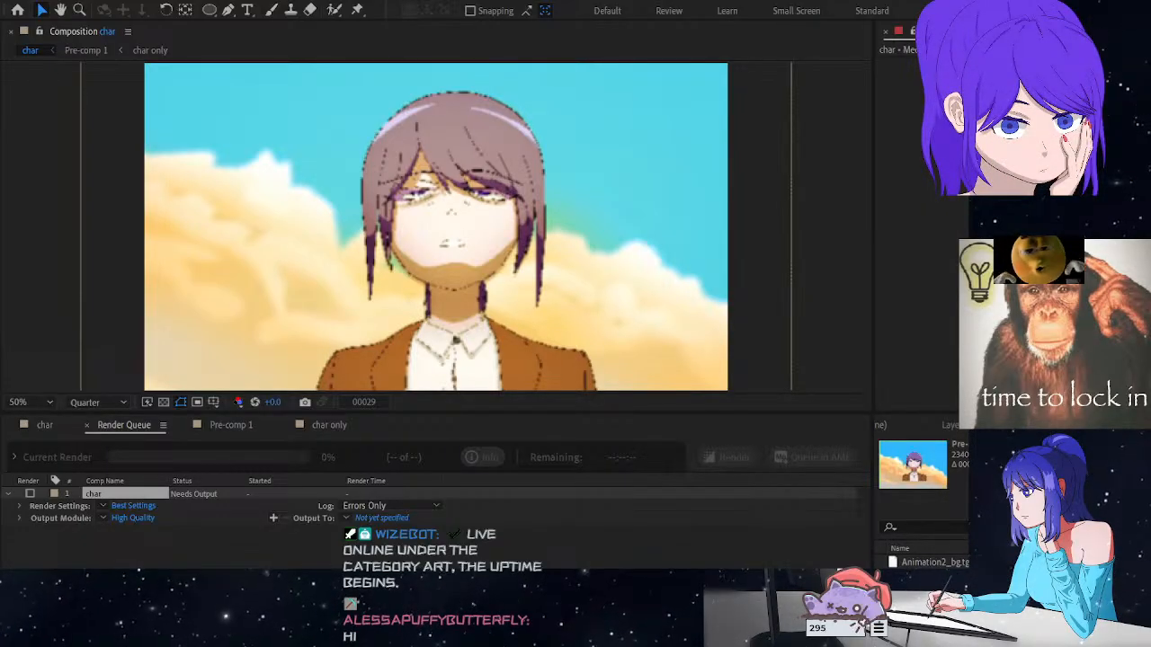
left_click(235, 499)
left_click(123, 519)
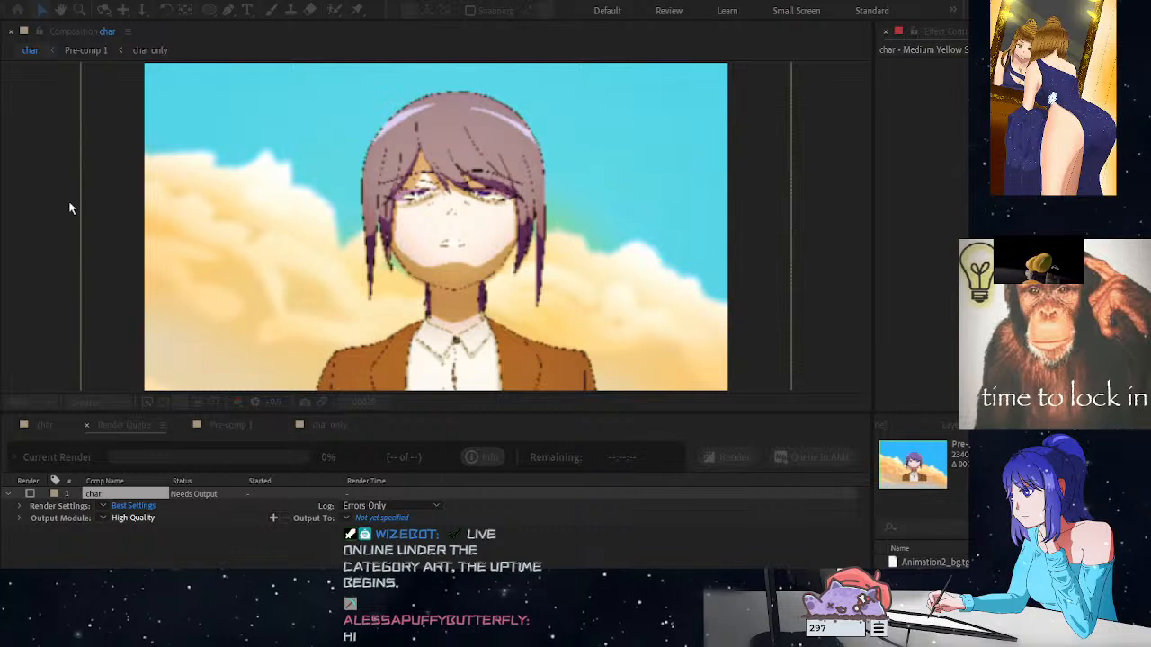
left_click(448, 517)
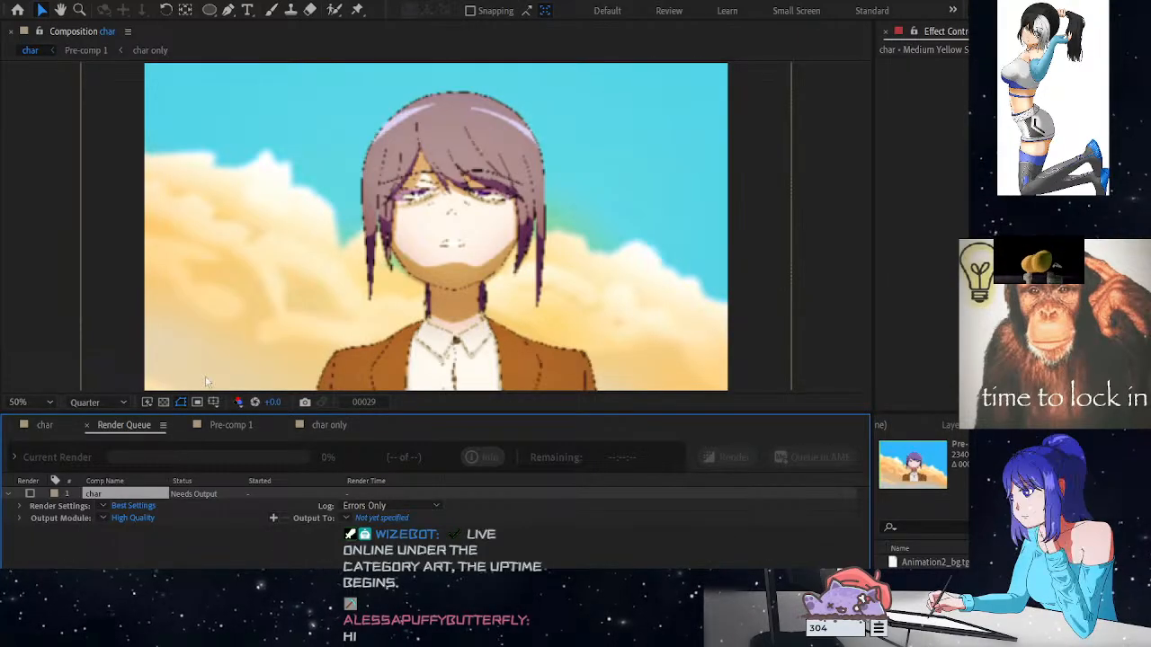
left_click(179, 419)
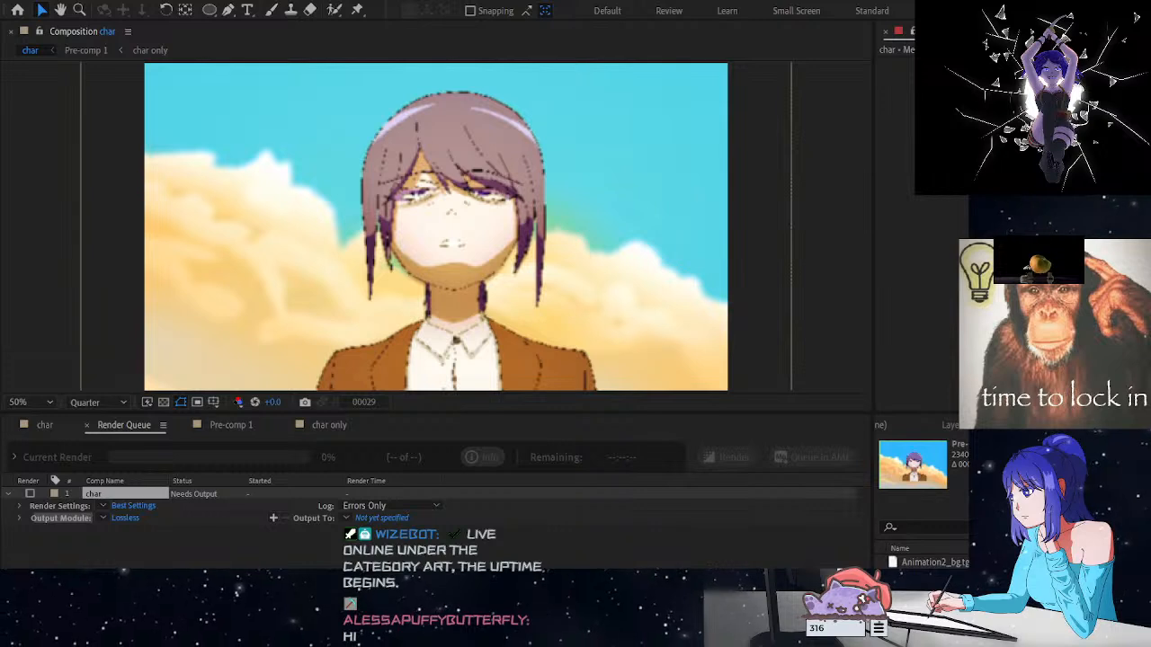
left_click(293, 477)
left_click(128, 518)
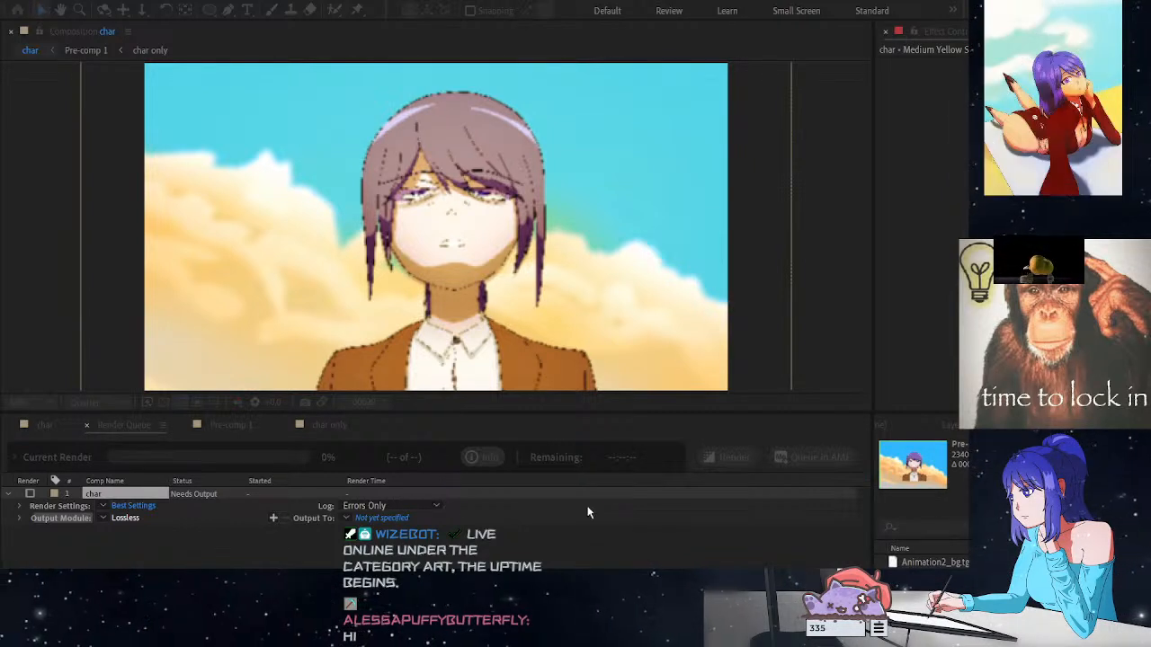
left_click(655, 542)
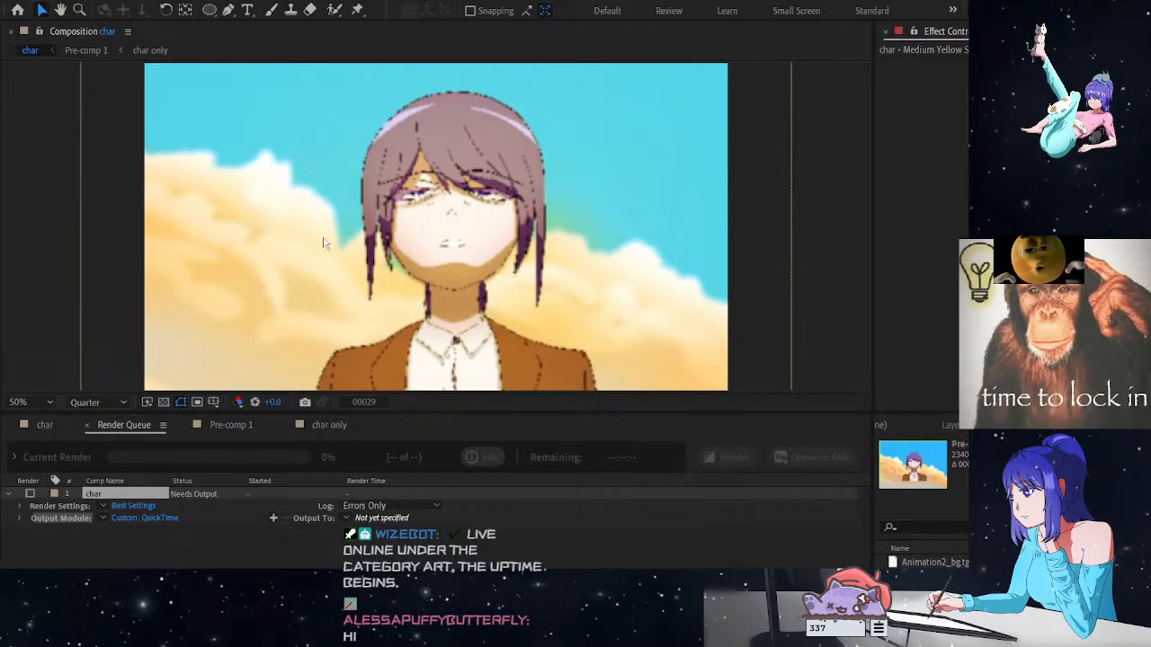
Set the output file to test ae.mov and render the char composition
left_click(468, 385)
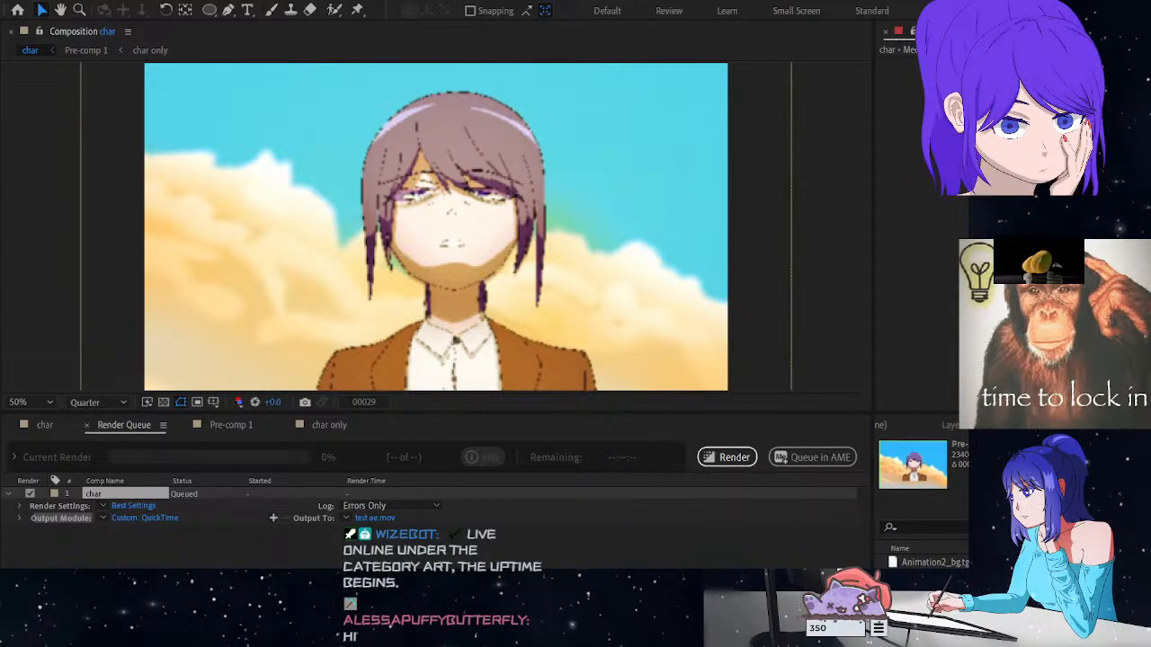
left_click(416, 505)
left_click(729, 457)
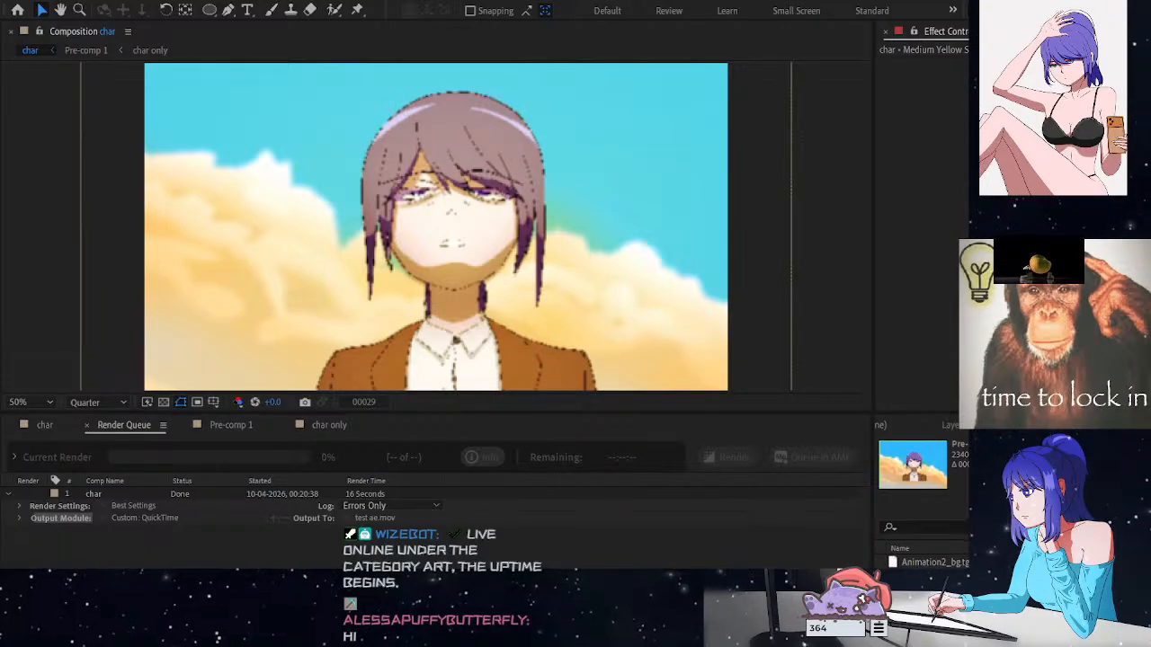
left_click(565, 440)
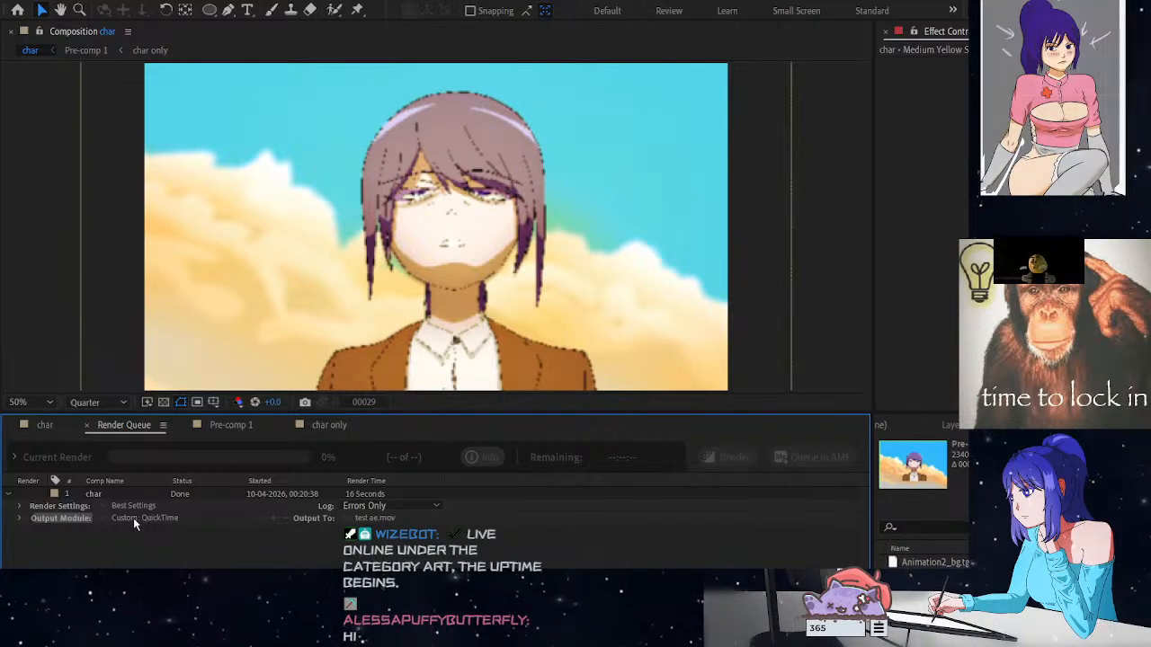
Return to the char timeline and lengthen the composition's duration in its settings
left_click(45, 425)
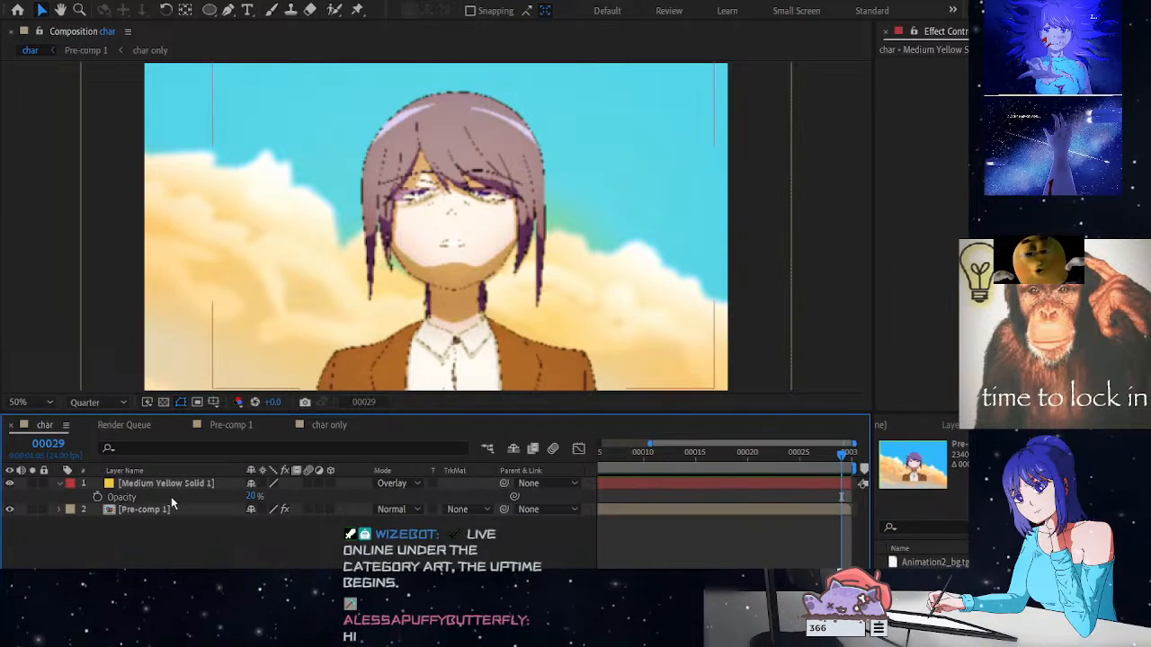
left_click(91, 18)
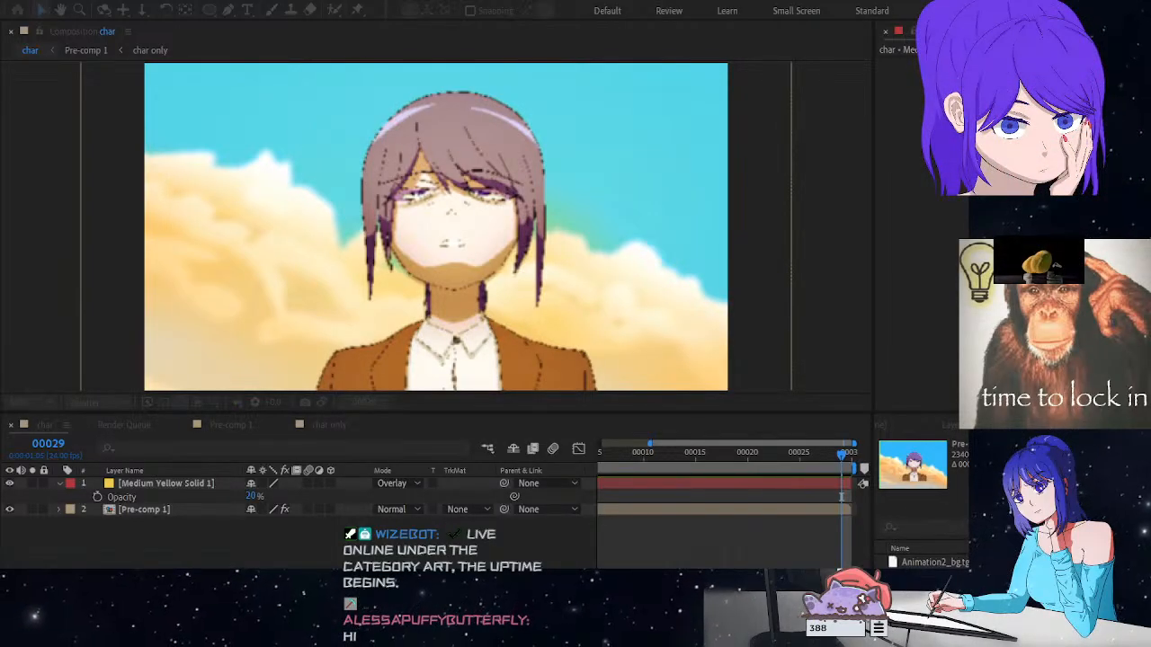
left_click(420, 501)
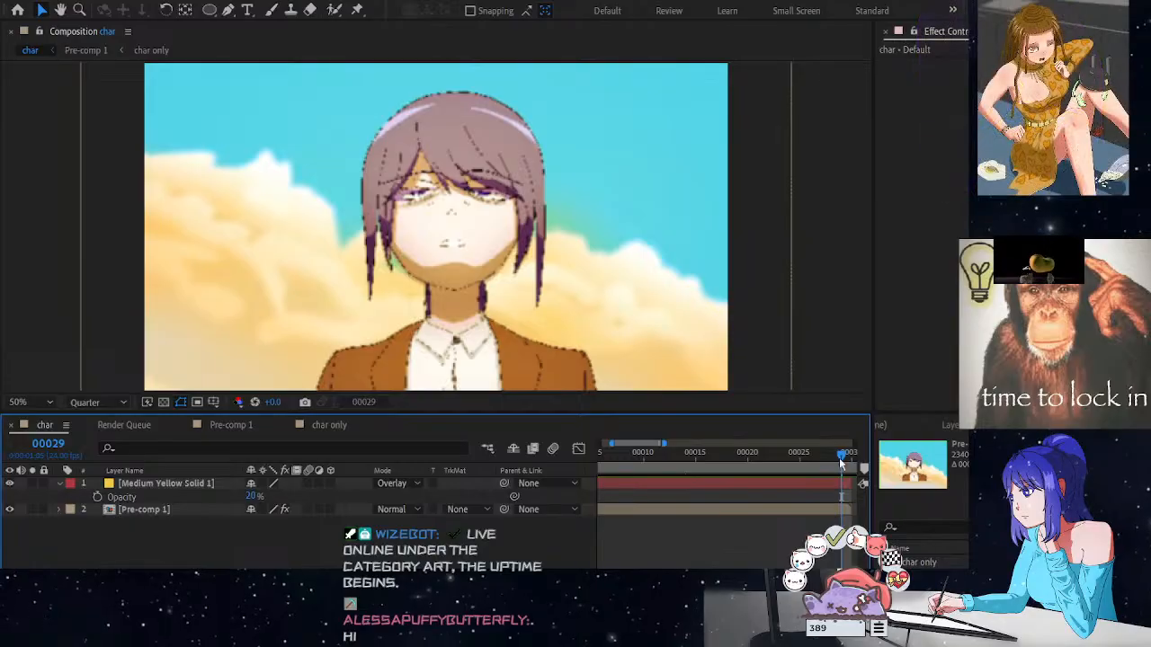
Extend the yellow solid layer to the end of the lengthened char composition
left_click_drag(840, 461, 555, 473)
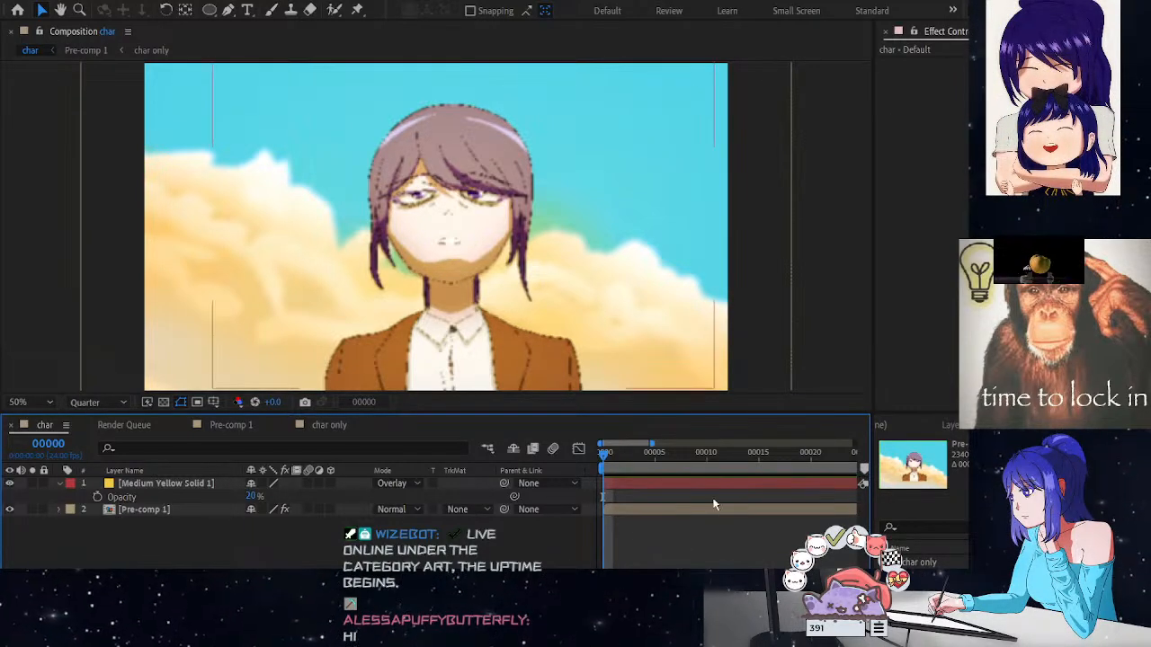
left_click_drag(614, 461, 762, 470)
left_click(759, 482)
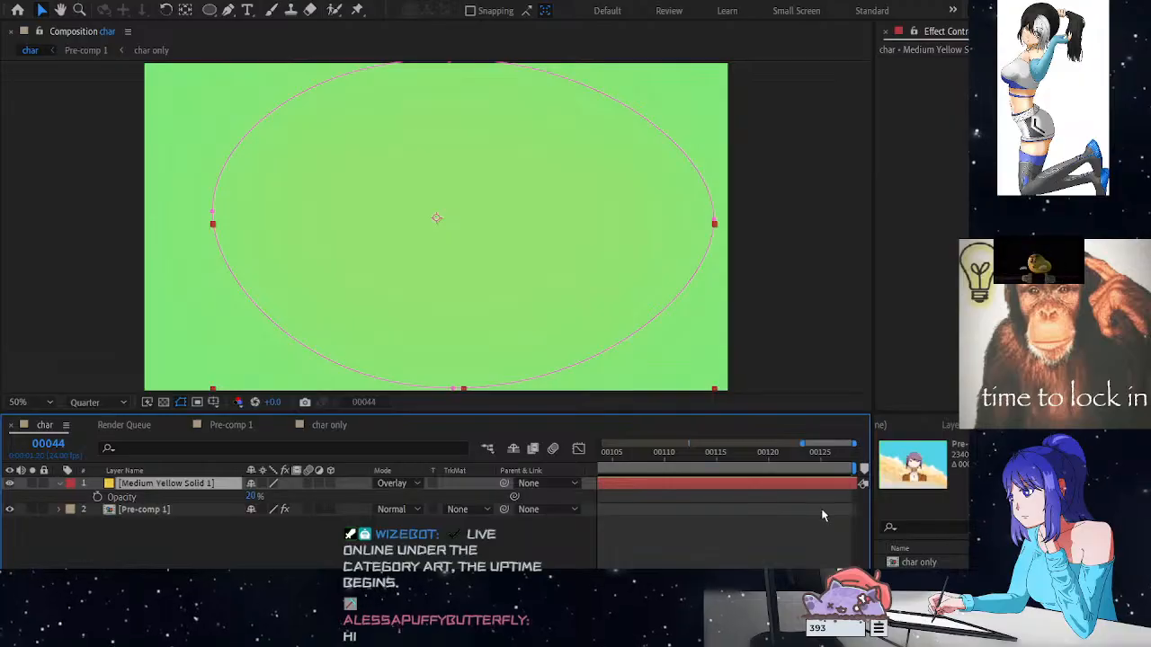
left_click(679, 513)
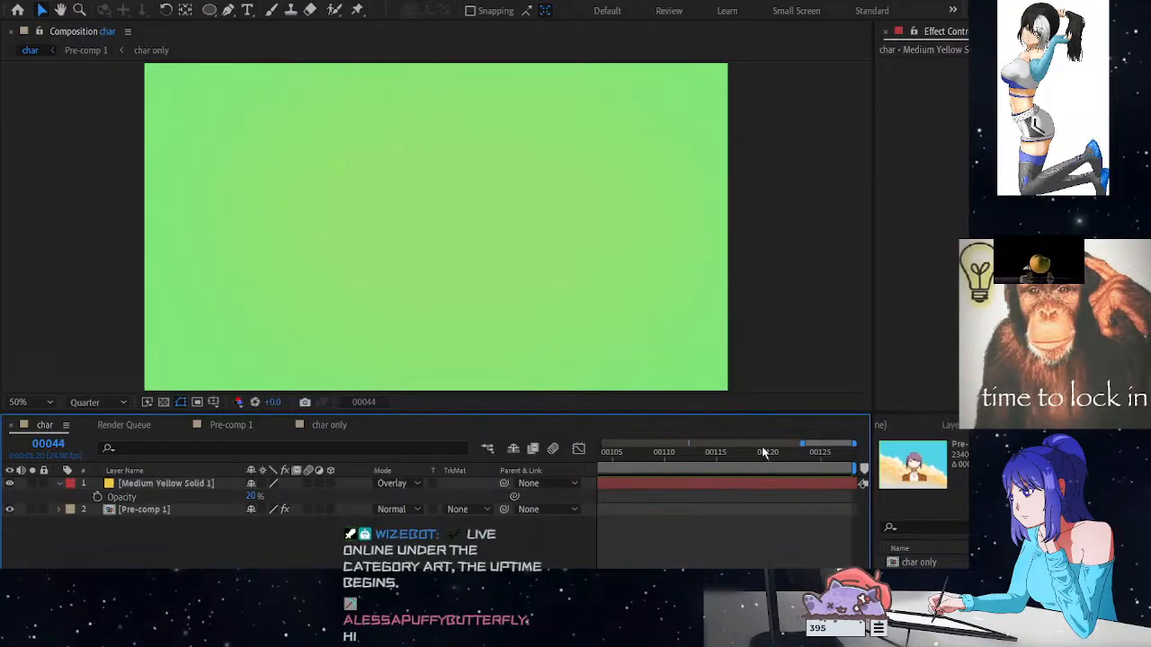
left_click_drag(821, 450, 854, 495)
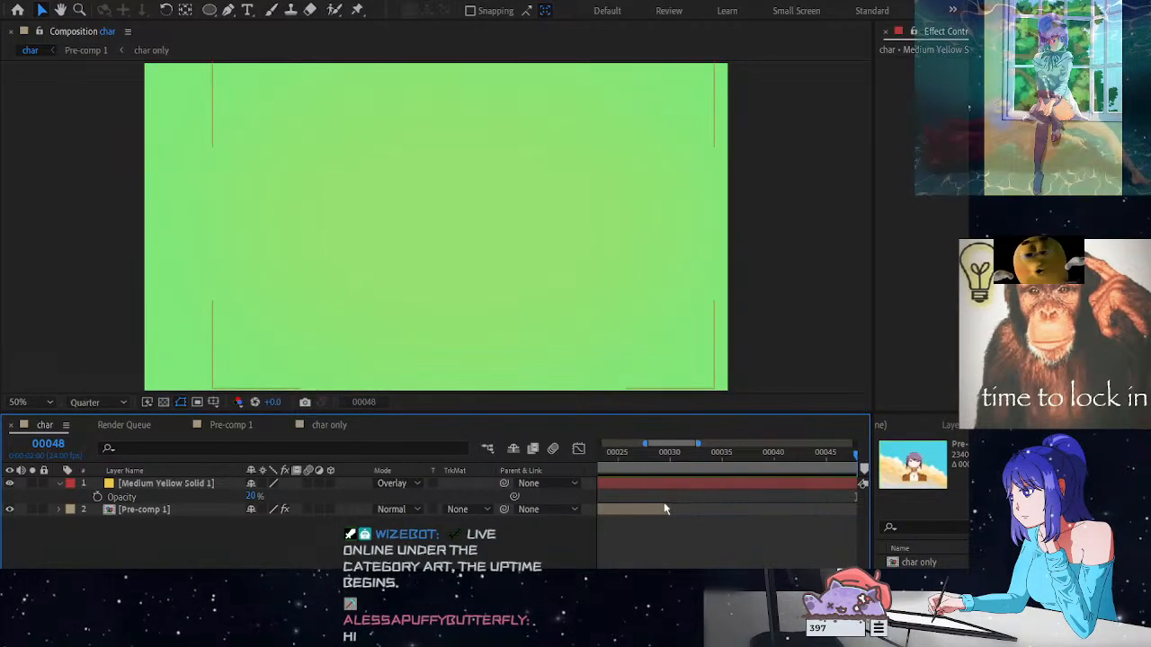
Try to stretch the out point of the Pre-comp 1 layer to the end of the composition
left_click_drag(667, 506, 874, 511)
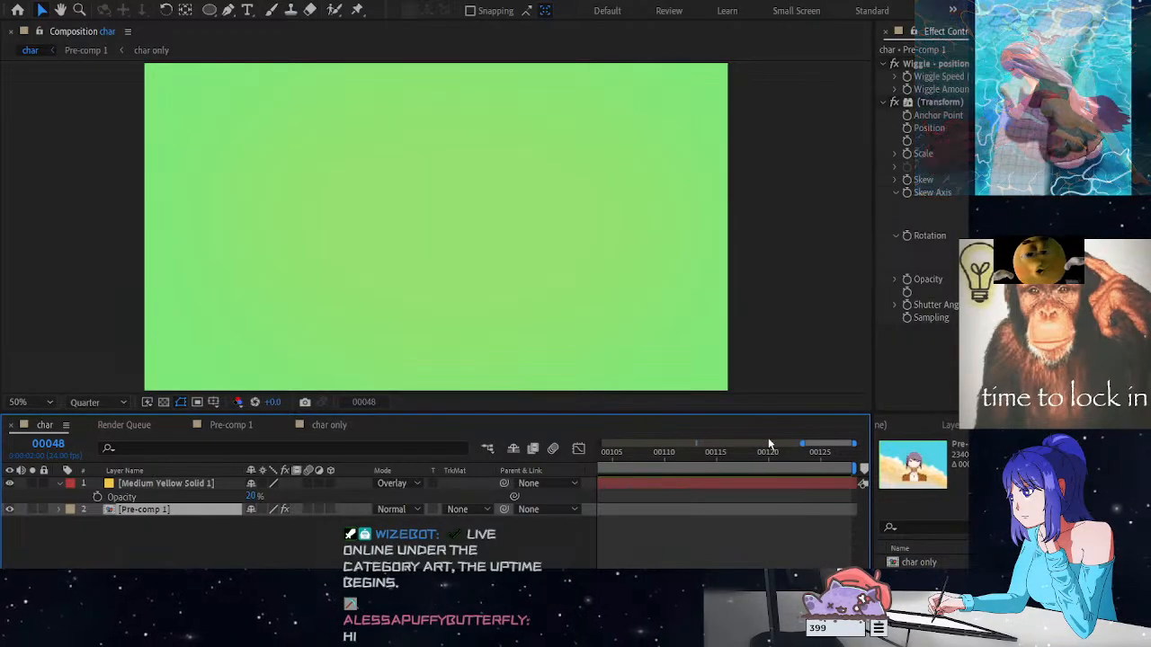
left_click(820, 453)
left_click_drag(813, 444, 657, 468)
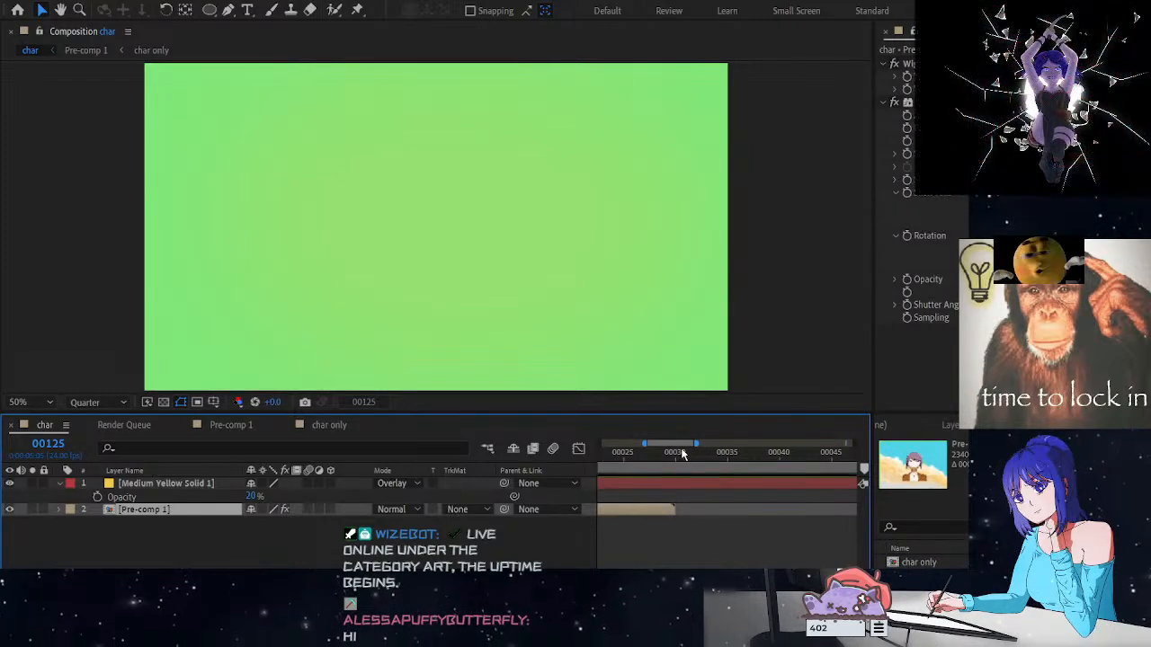
left_click_drag(684, 450, 644, 457)
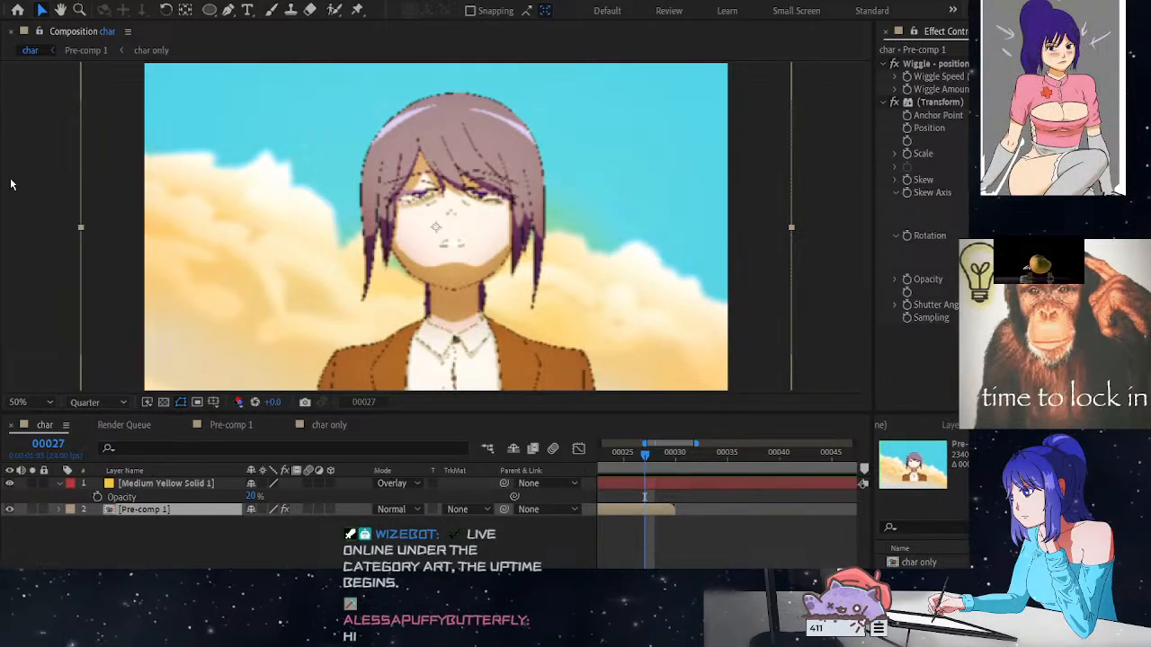
left_click(39, 310)
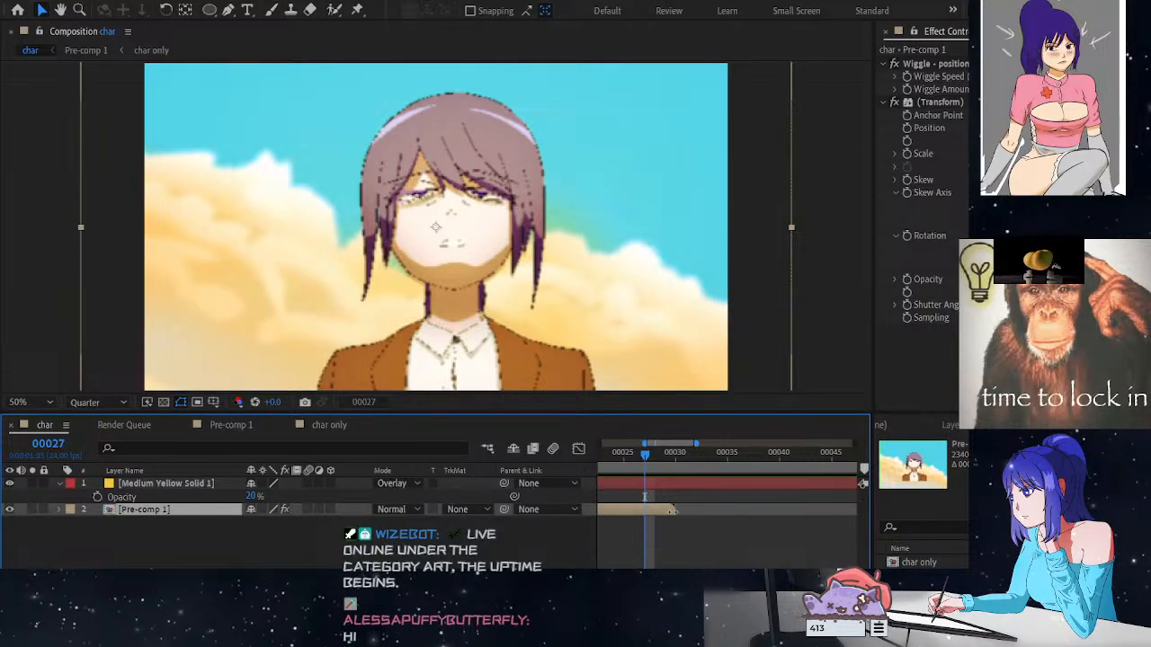
left_click_drag(673, 511, 914, 515)
left_click(651, 555)
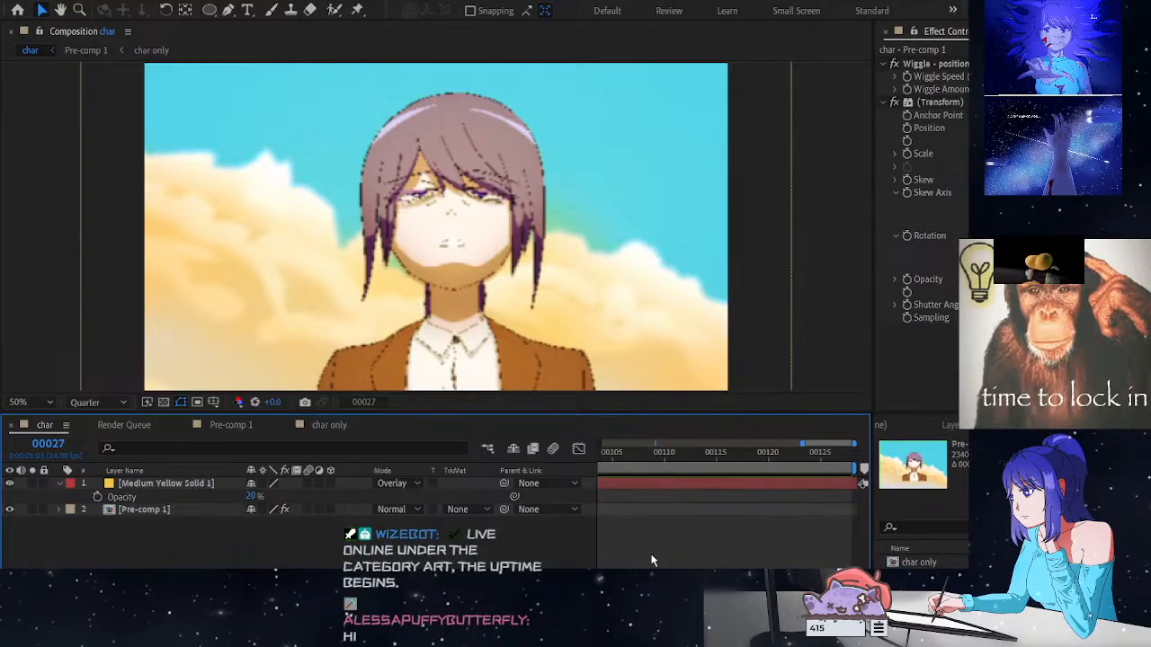
Undo the recent extensions of the Pre-comp 1 and yellow solid layers
key("ctrl+z")
key("End")
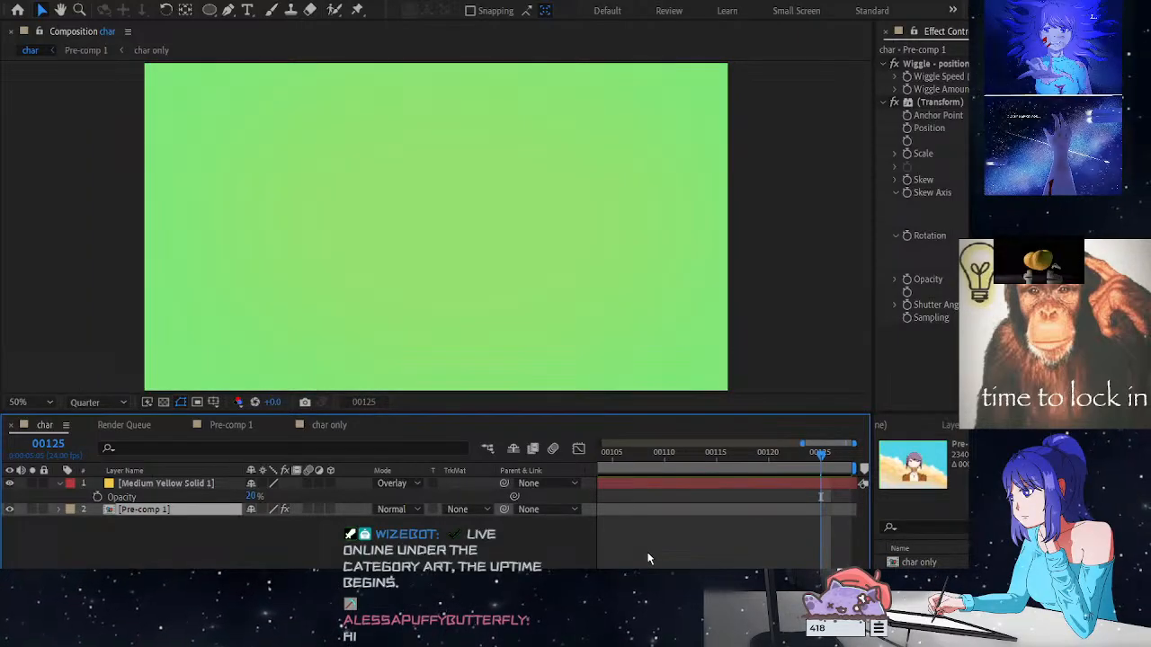
key("ctrl+z")
key("ctrl+z")
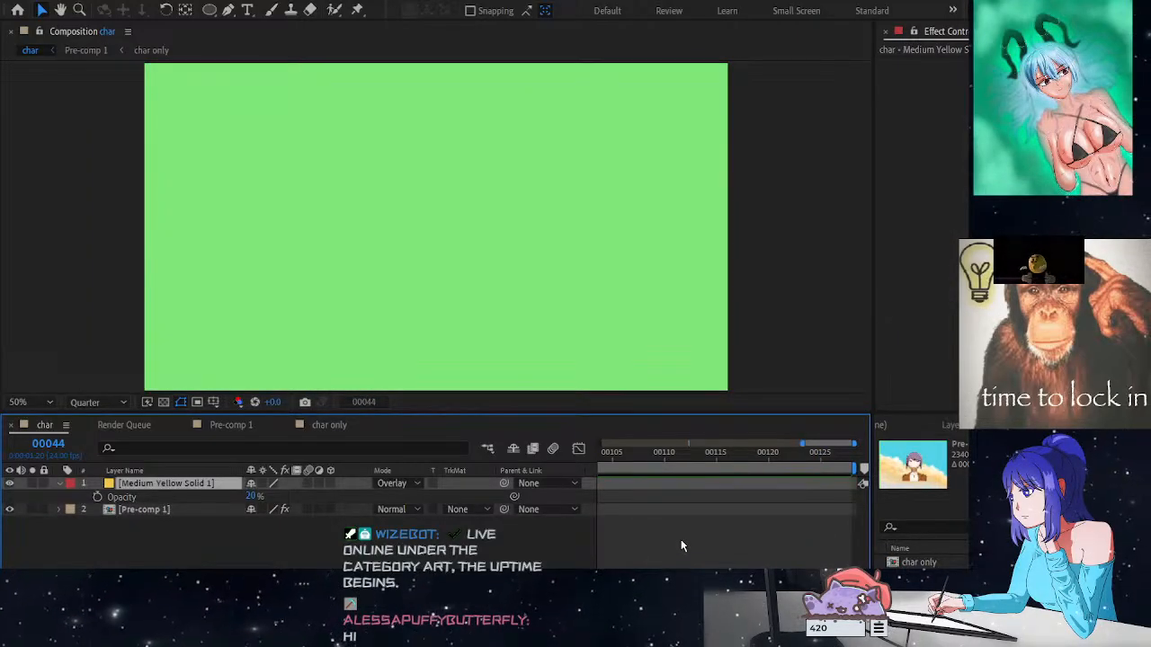
Undo the remaining extension changes and lengthen the char composition's duration again in its settings
key("ctrl+z")
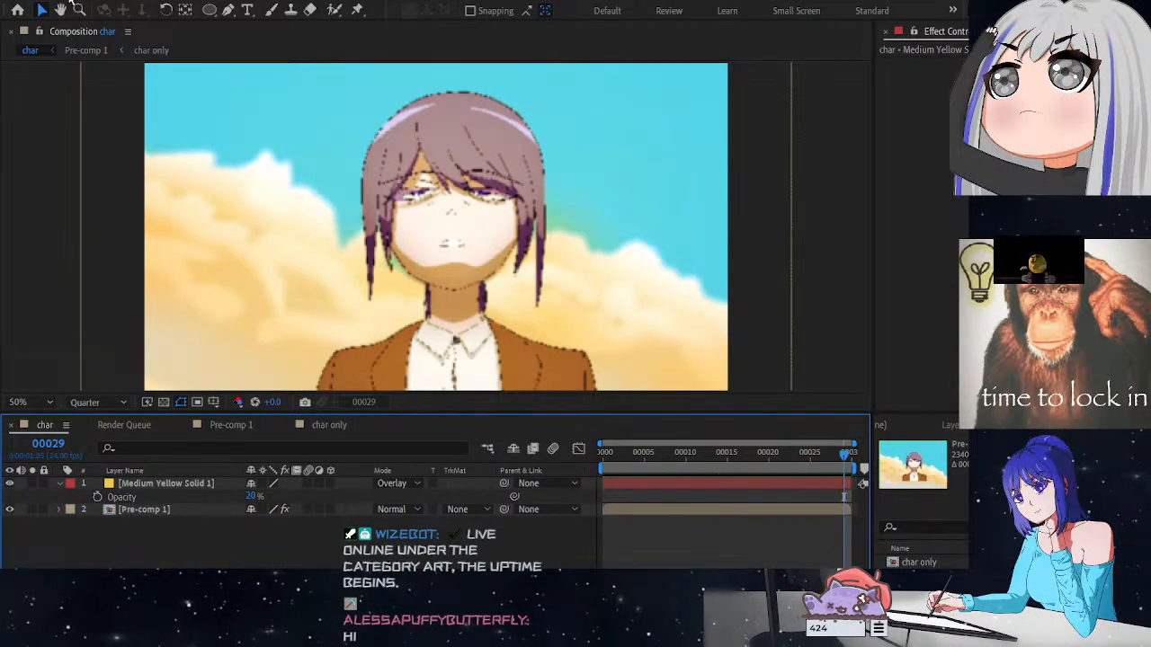
left_click(117, 31)
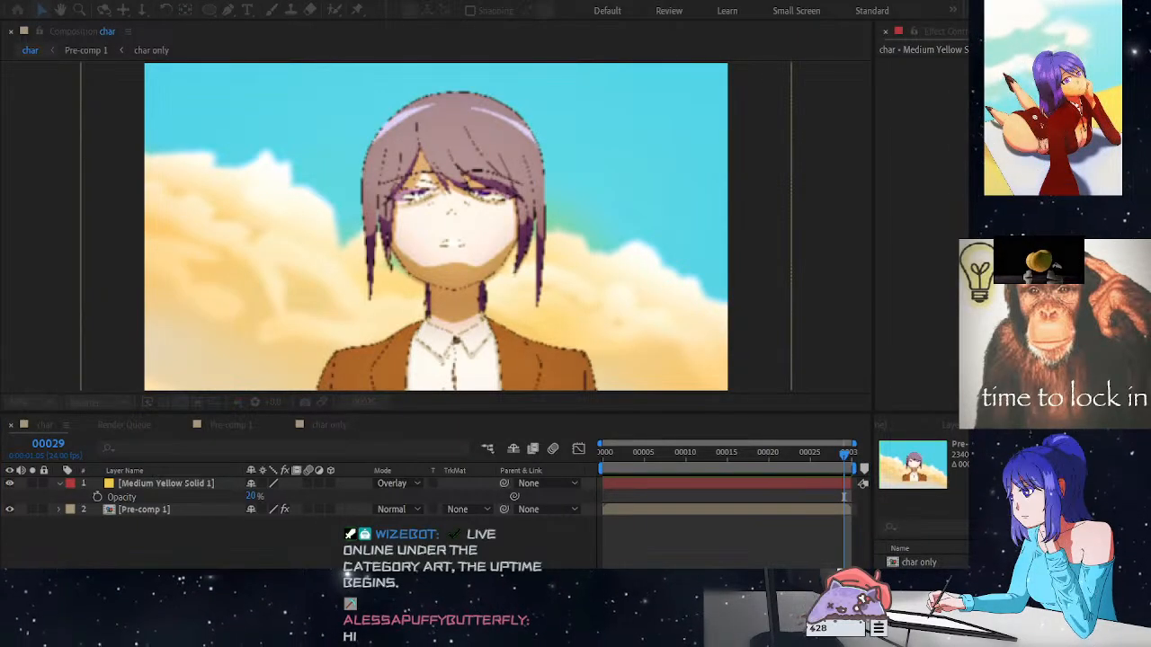
left_click(424, 499)
Collapse the yellow solid's properties, select both layers and enable time remapping on Pre-comp 1
left_click_drag(150, 563, 140, 486)
left_click(71, 494)
left_click(60, 484)
left_click_drag(234, 568, 163, 485)
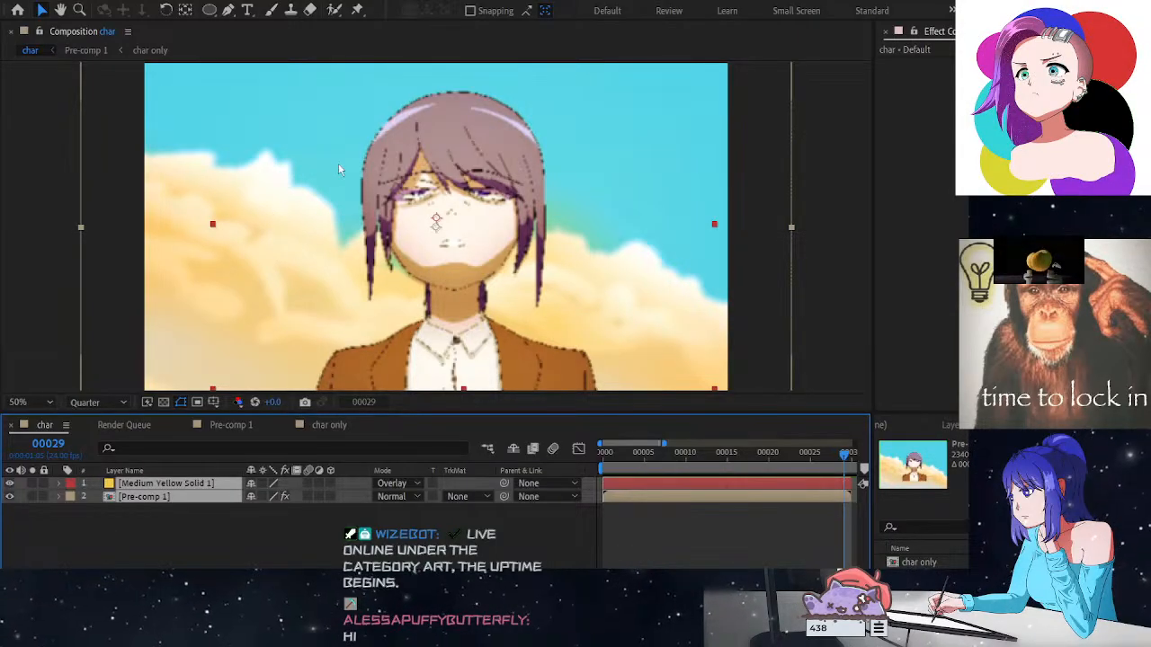
key("ctrl+alt+t")
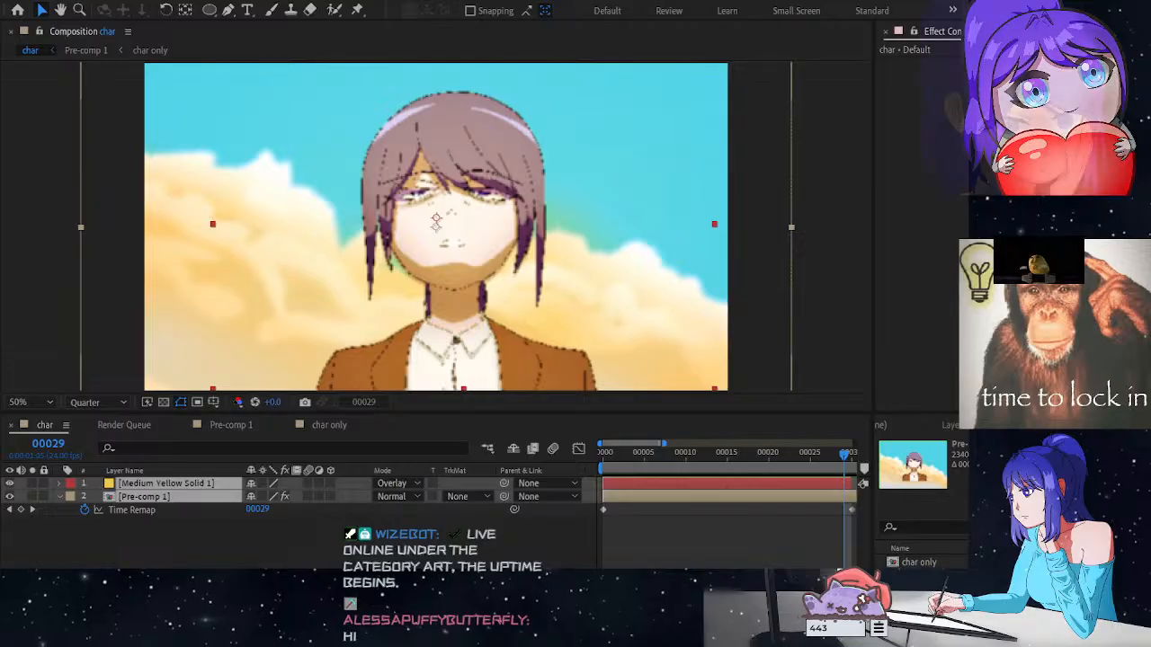
left_click(92, 318)
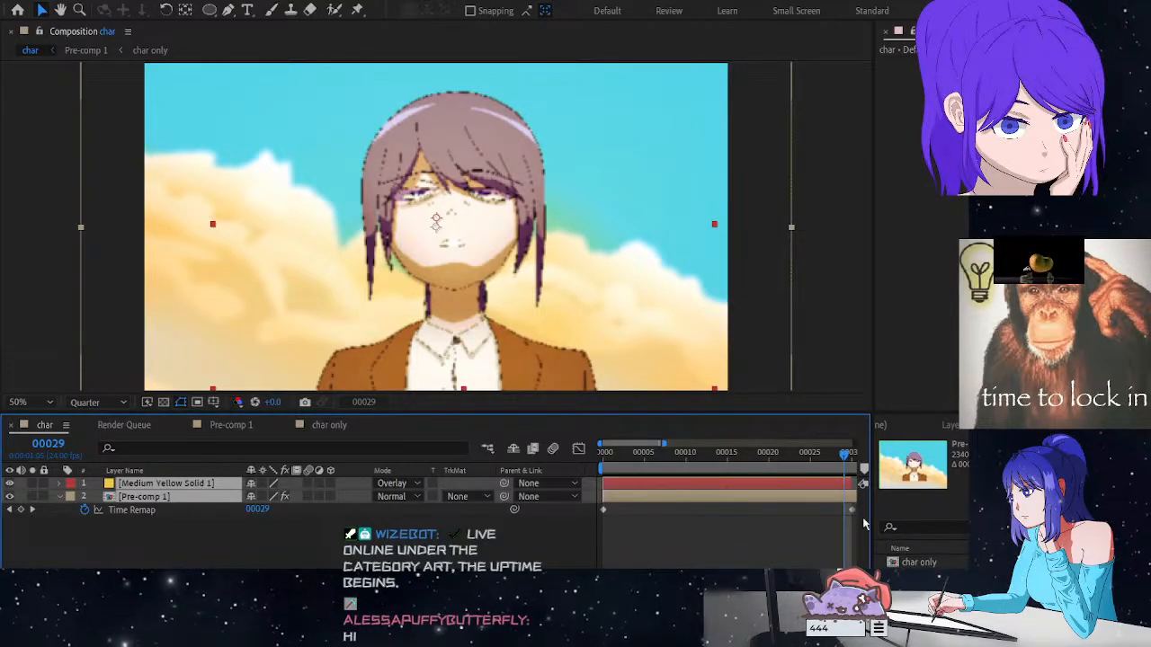
Stretch Pre-comp 1 to the end of the composition by moving its last Time Remap keyframe there
mouse_move(853, 512)
left_mouse_down()
mouse_move(828, 510)
mouse_move(873, 511)
left_mouse_up()
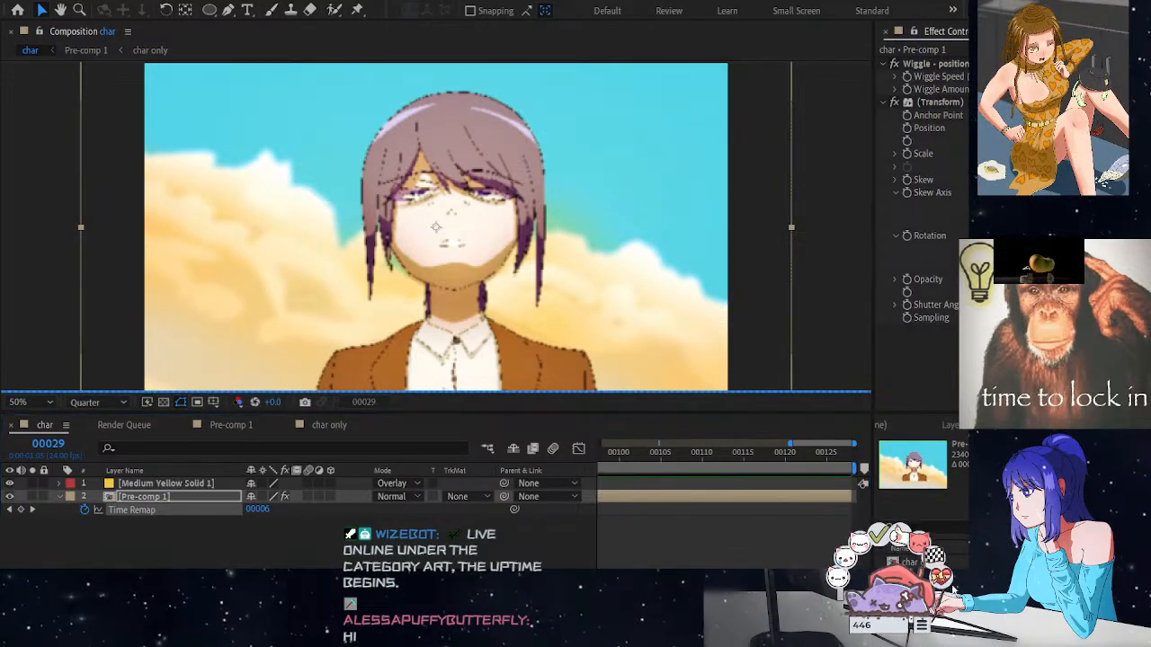
left_click(831, 541)
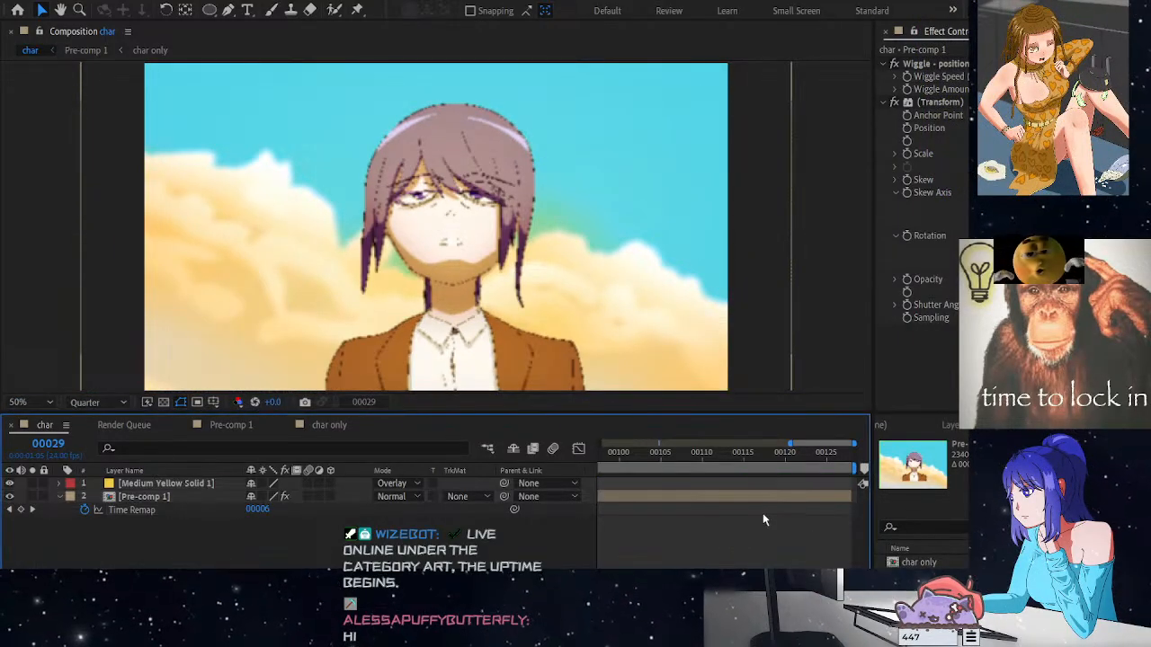
left_click_drag(815, 447, 852, 481)
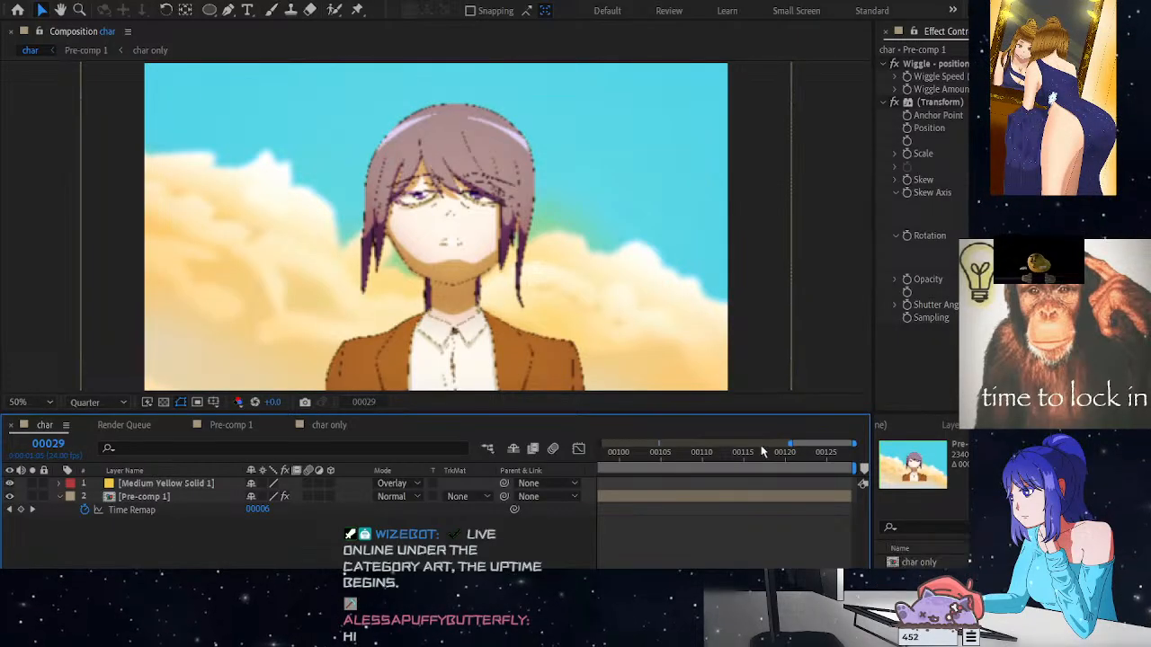
Scrub through the time-stretched animation and hide the Medium Yellow Solid 1 layer
mouse_move(794, 456)
left_mouse_down()
mouse_move(835, 457)
mouse_move(555, 445)
mouse_move(674, 468)
mouse_move(779, 466)
left_mouse_up()
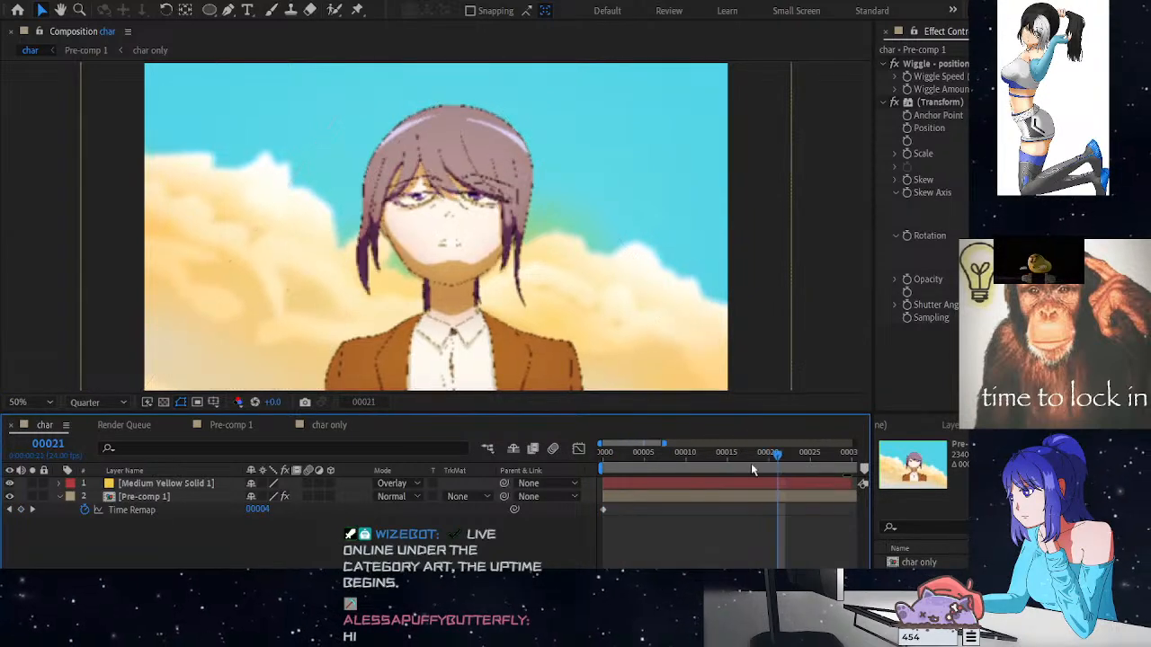
left_click_drag(700, 451, 556, 462)
left_click_drag(629, 474, 699, 462)
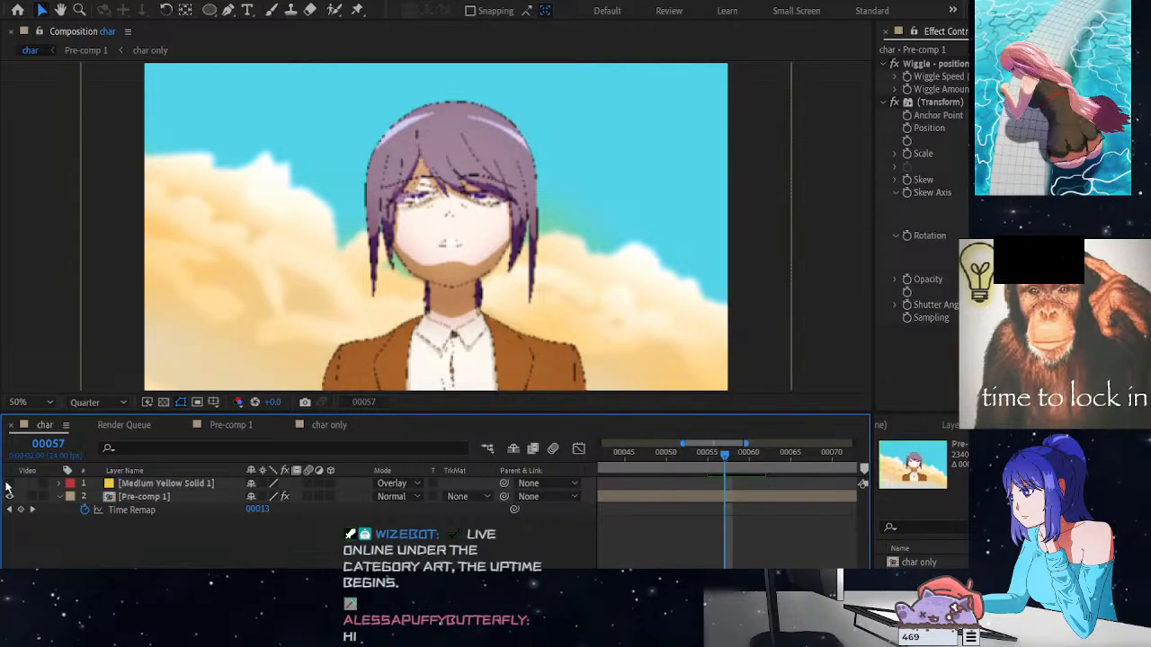
left_click_drag(725, 456, 711, 483)
Extend the yellow solid and Pre-comp 1 layers to the end of the composition and return to frame 0
left_click_drag(848, 484, 904, 494)
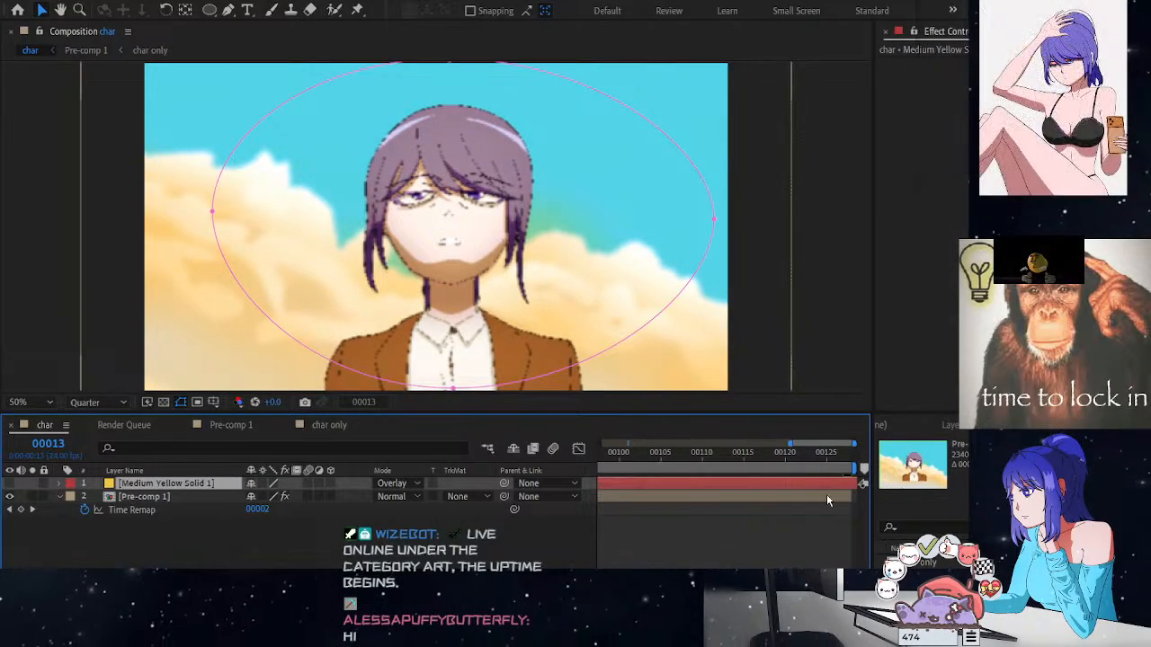
left_click(856, 494)
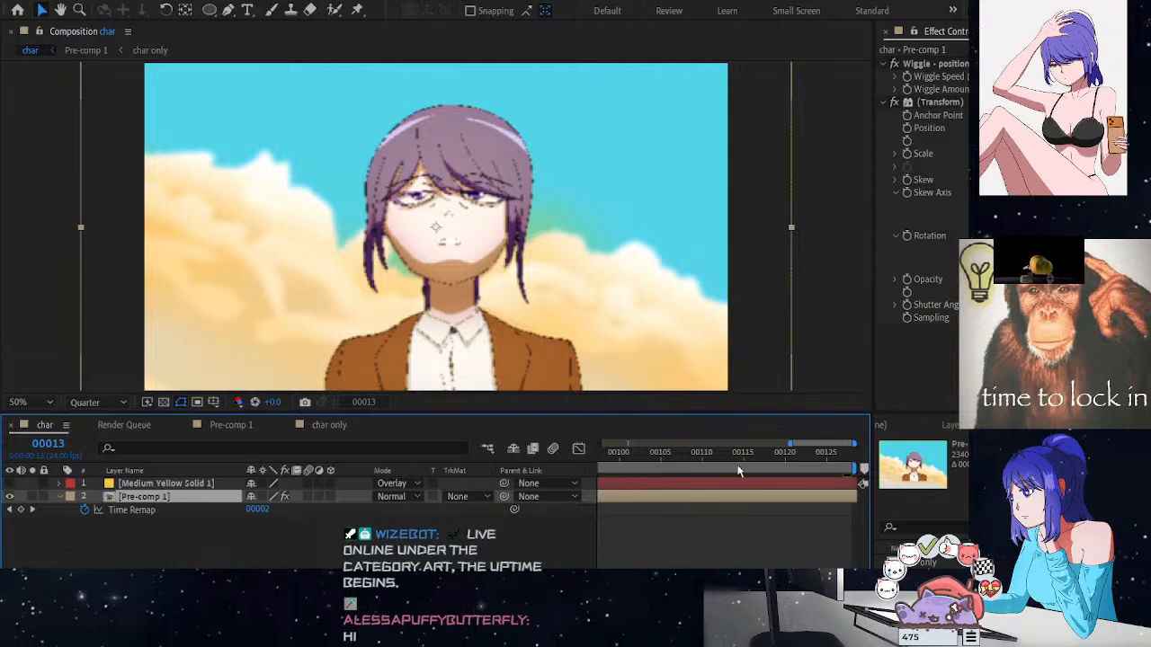
left_click_drag(764, 457, 436, 464)
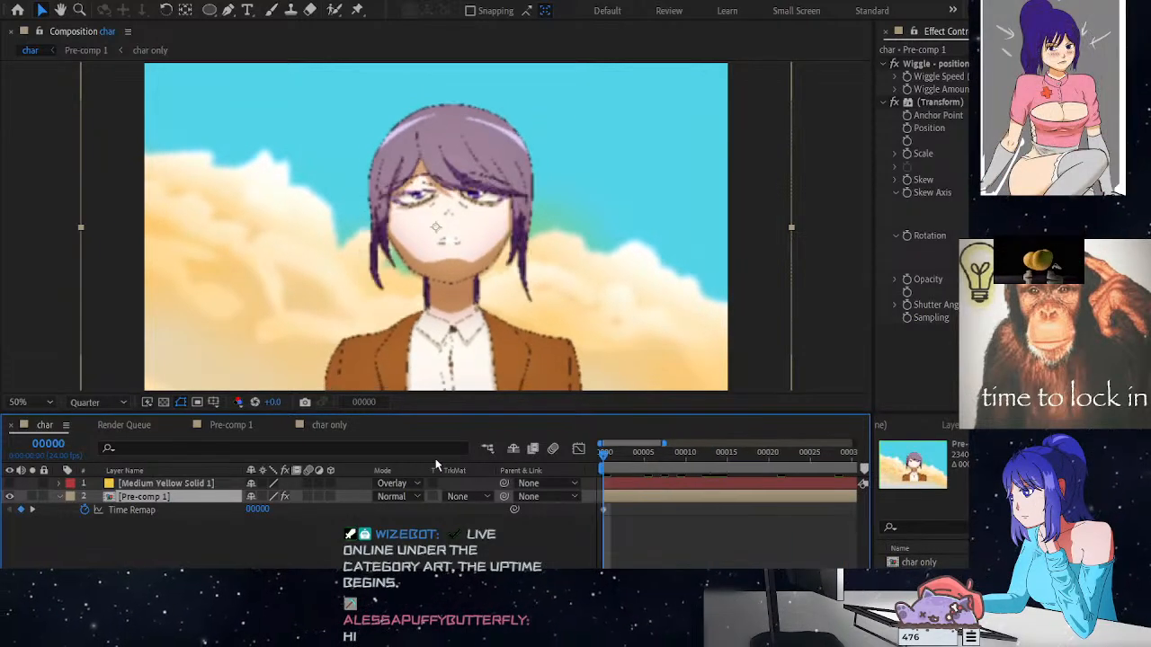
Check the finished item in the render queue, close the queue and return to the char timeline
left_click(122, 425)
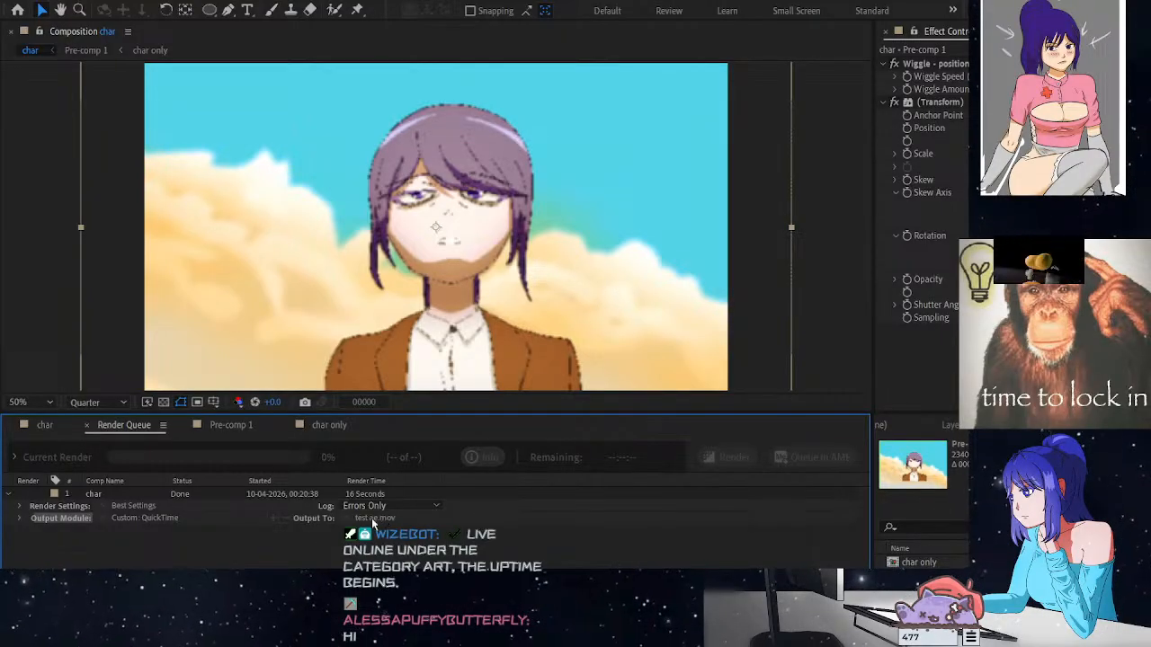
left_click(56, 425)
left_click(122, 426)
left_click(86, 425)
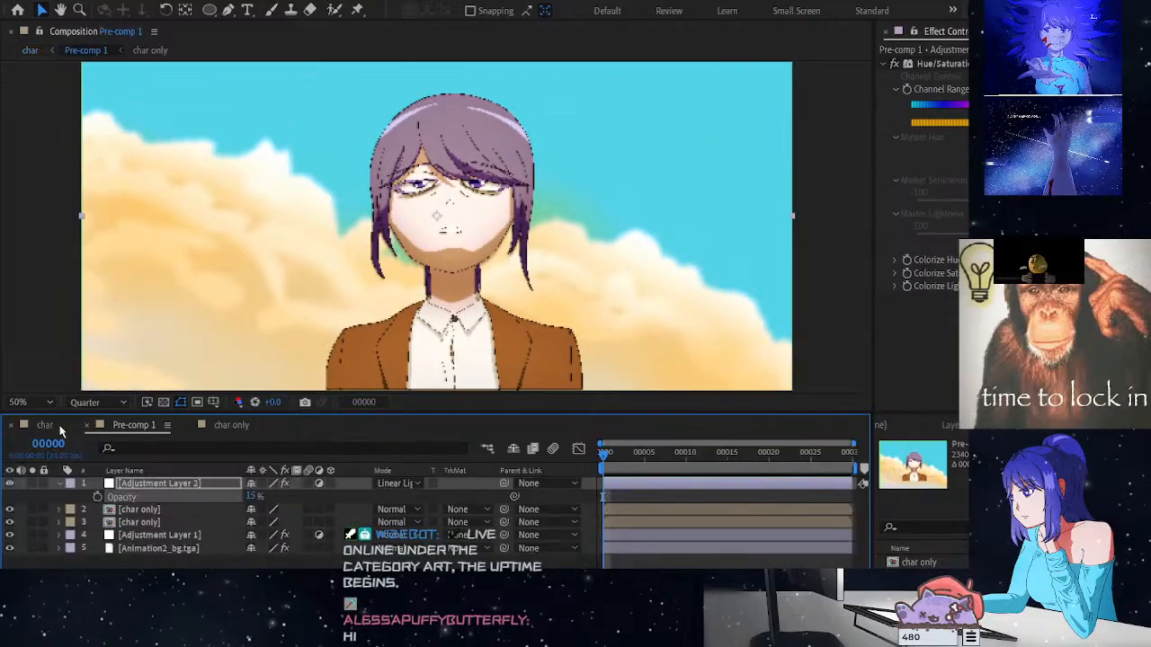
left_click(45, 425)
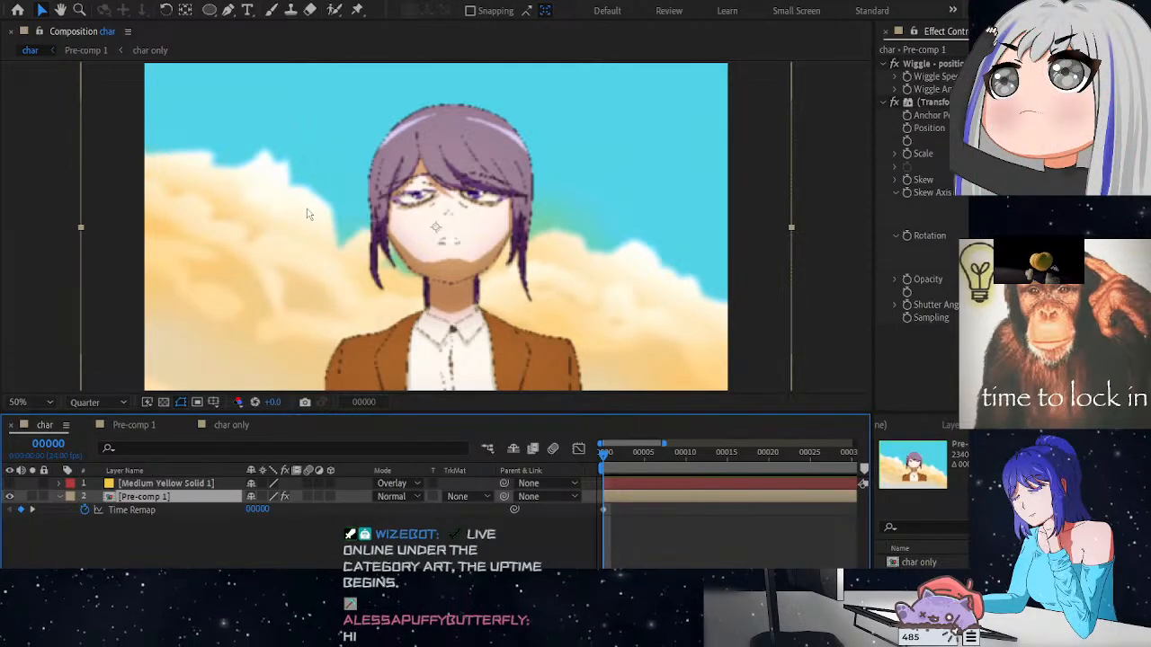
Add the char composition to the render queue and choose the Lossless output module for it
key("ctrl+m")
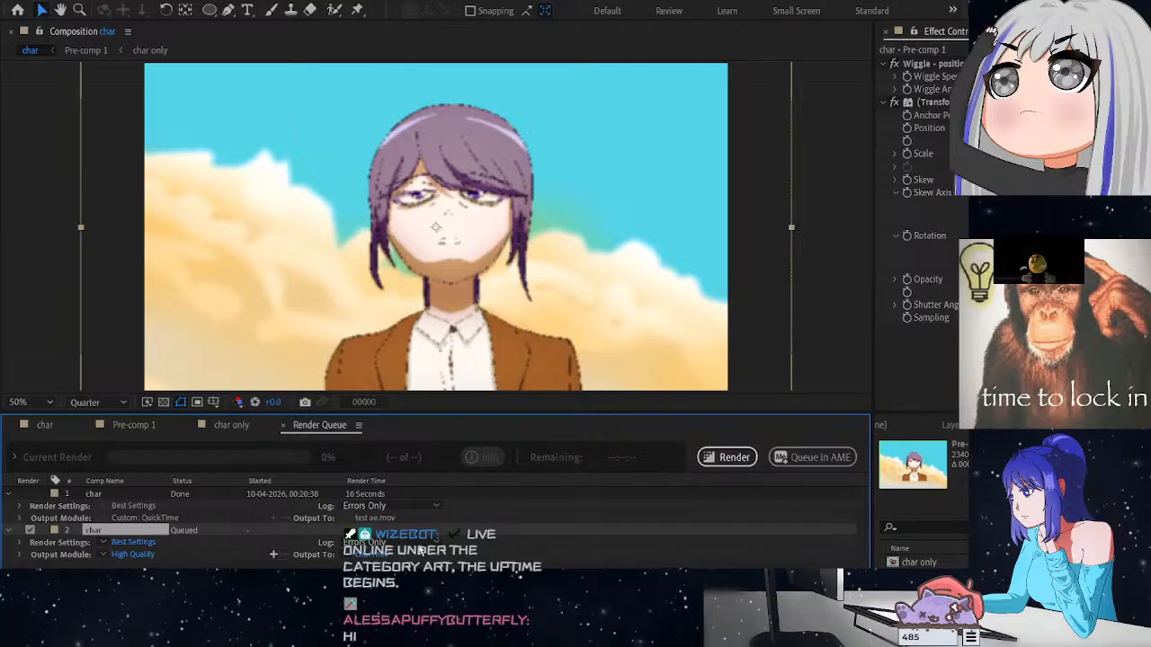
left_click(142, 554)
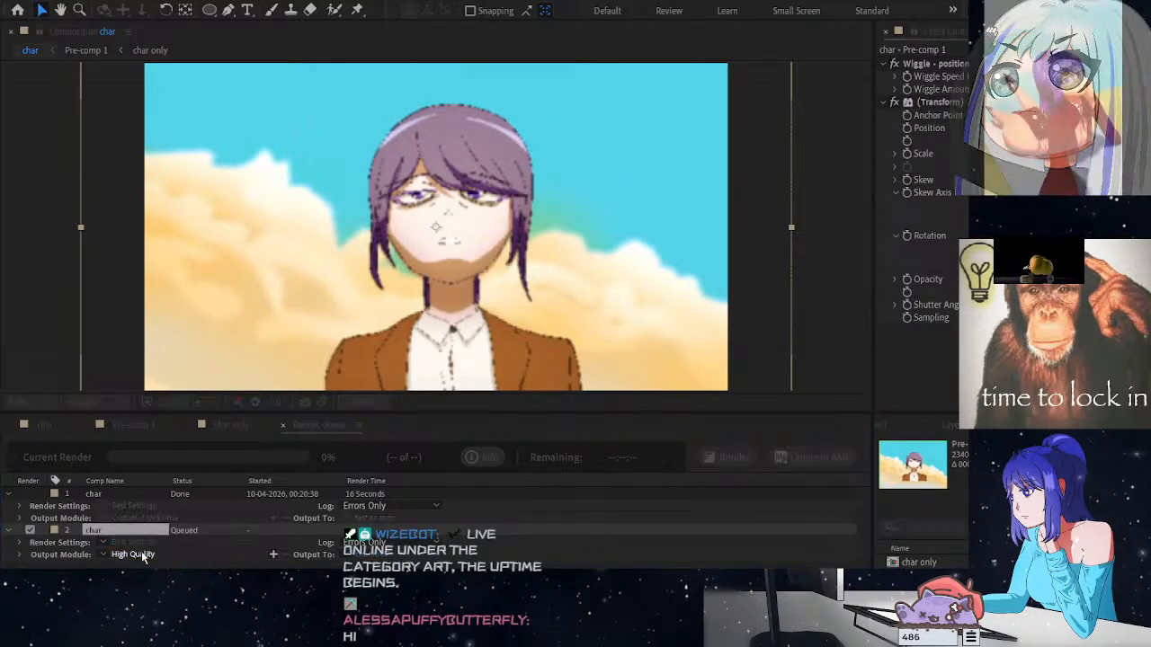
left_click(733, 541)
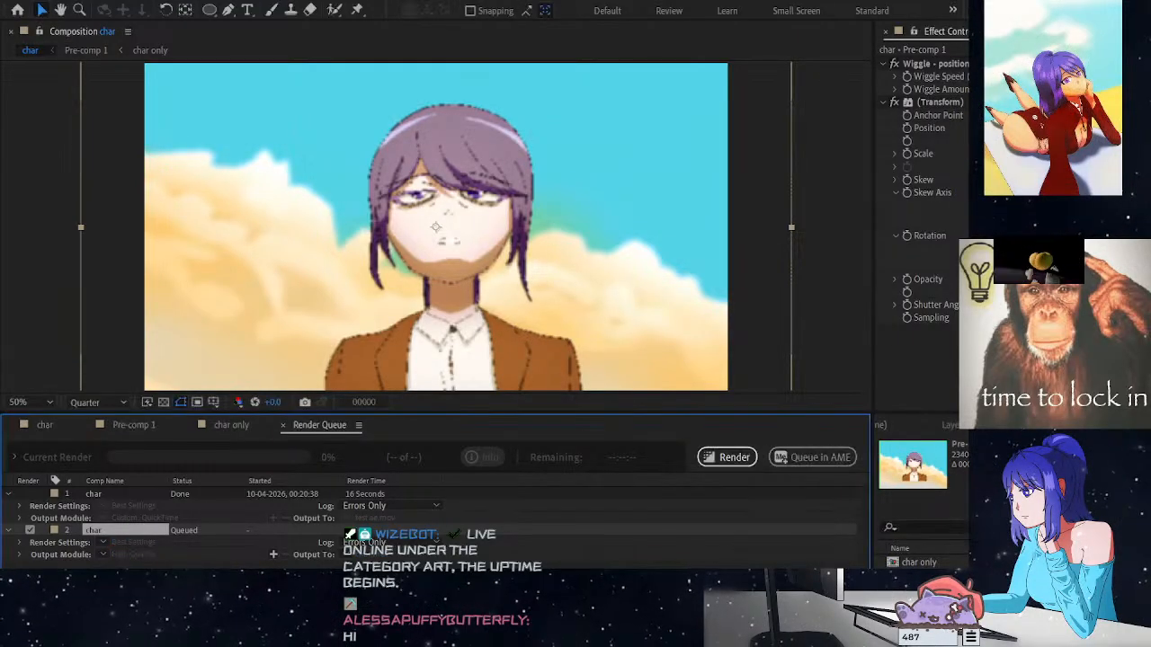
left_click(152, 448)
Change the output module's format to QuickTime for the queued char render
left_click(133, 554)
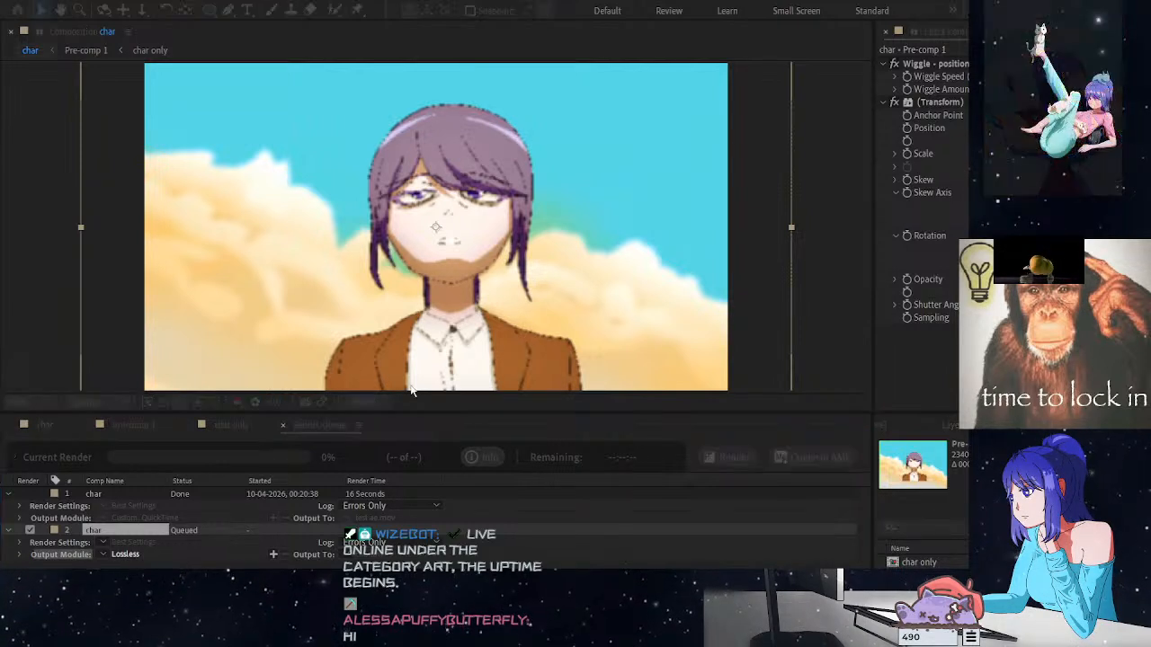
left_click(517, 113)
left_click(511, 184)
left_click(413, 459)
left_click(409, 495)
left_click(695, 538)
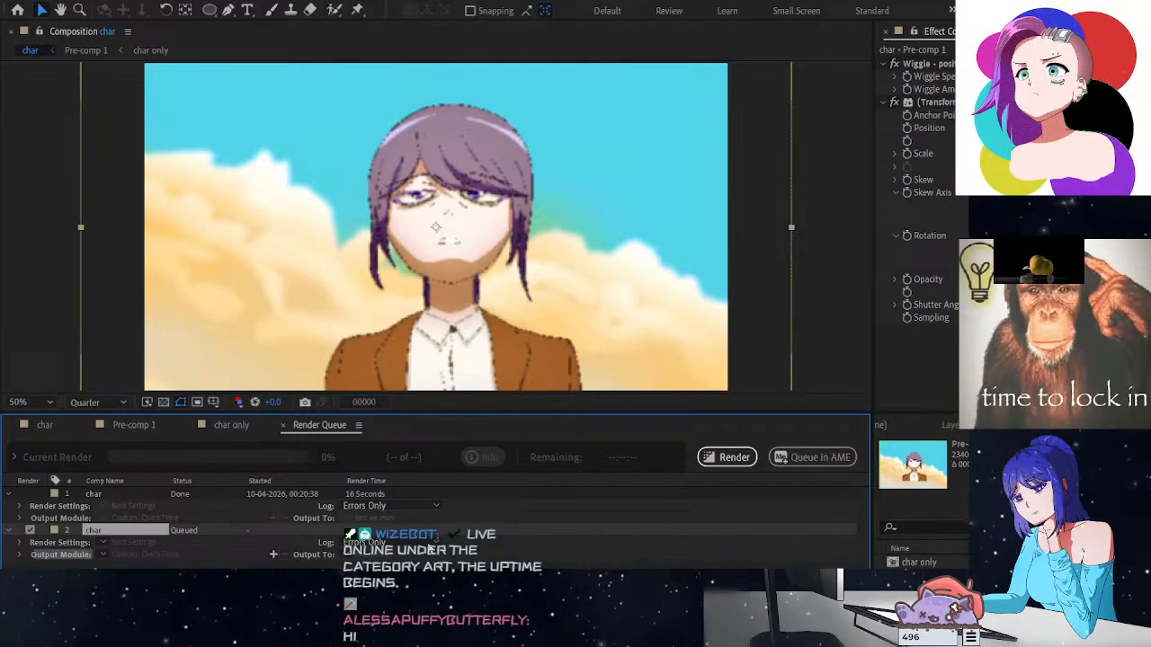
Specify the output file for the queued char render and start rendering
left_click(371, 554)
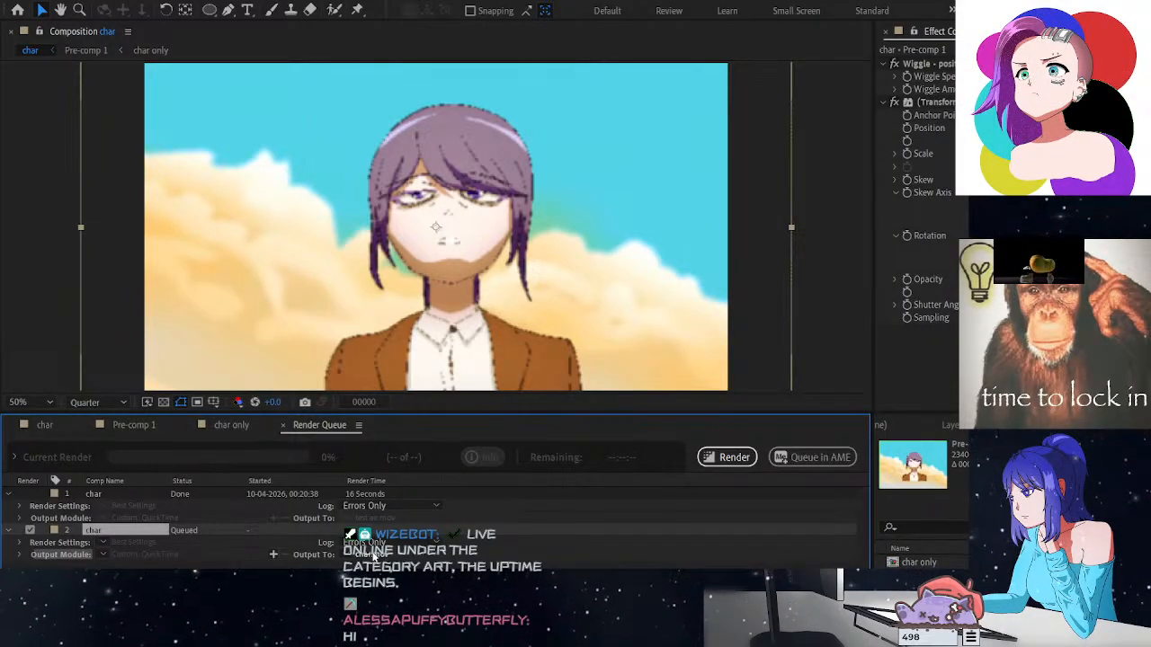
left_click(340, 265)
left_click(599, 318)
left_click(600, 319)
left_click(722, 463)
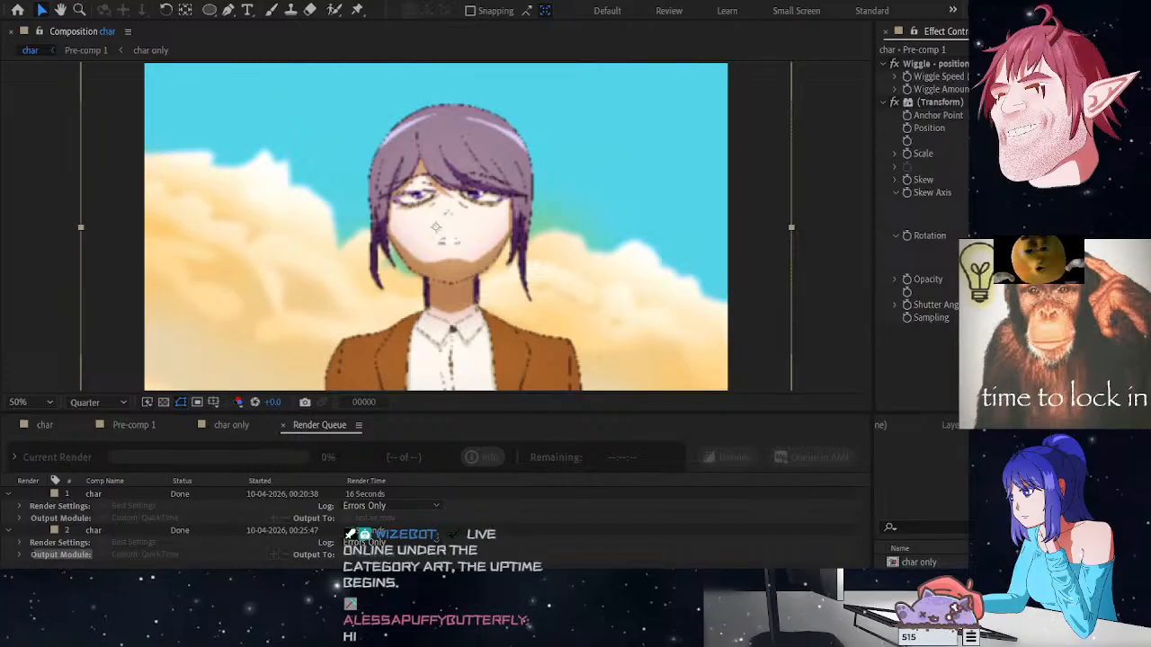
Return to the project after the render and save it
left_click(81, 439)
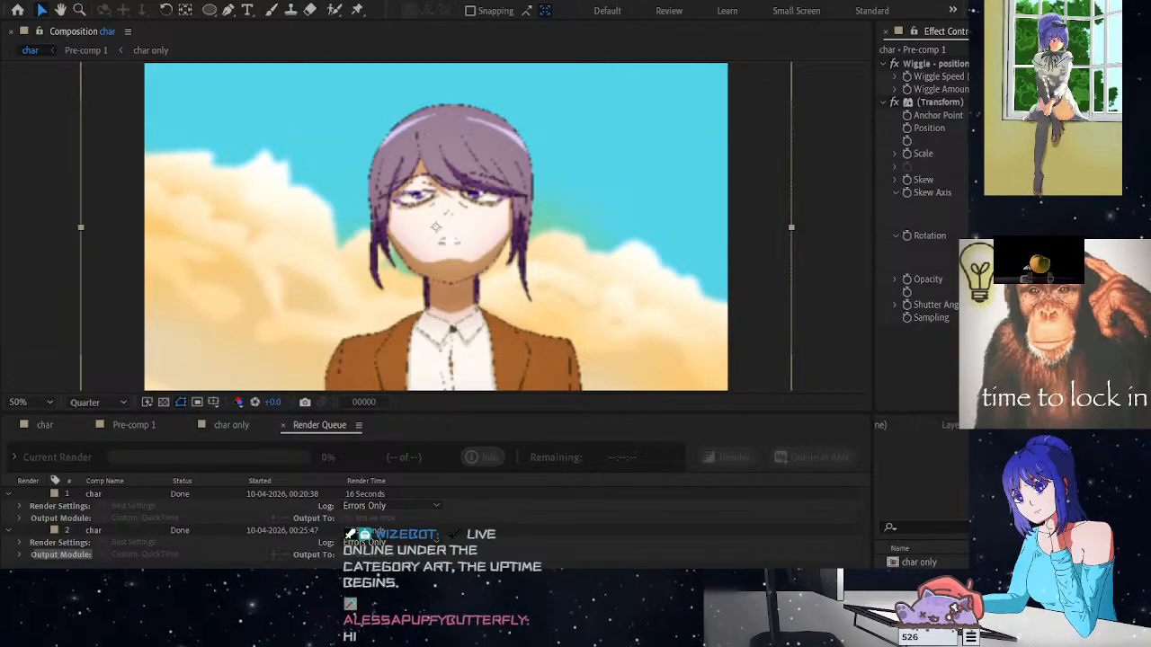
key("alt+Tab")
key("ctrl+s")
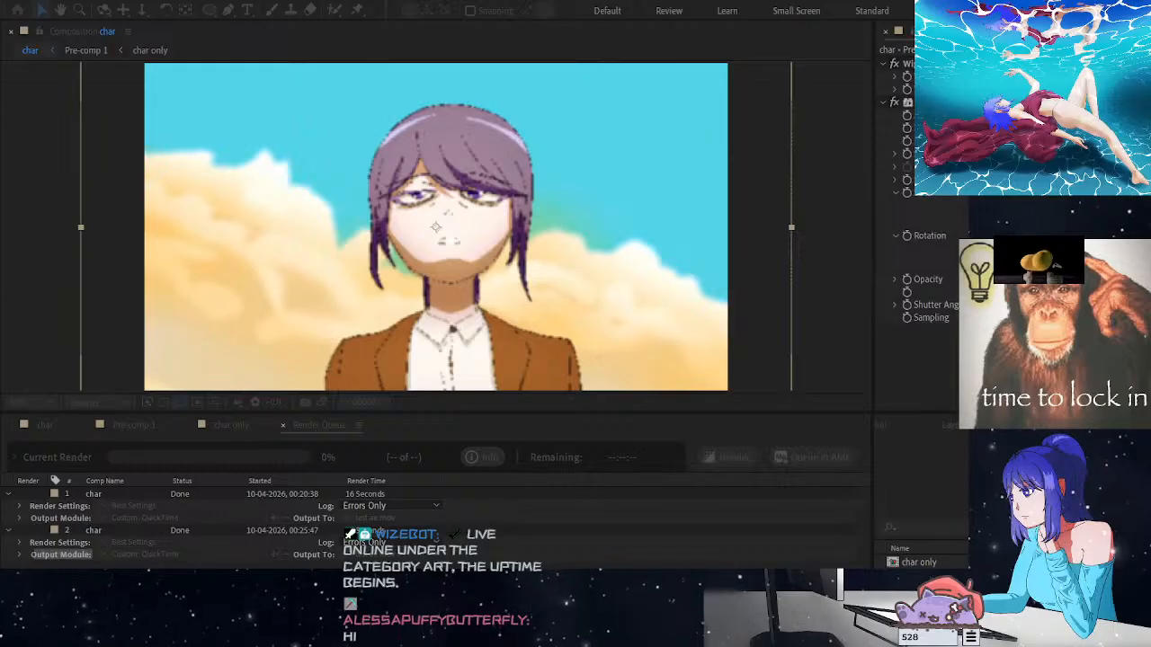